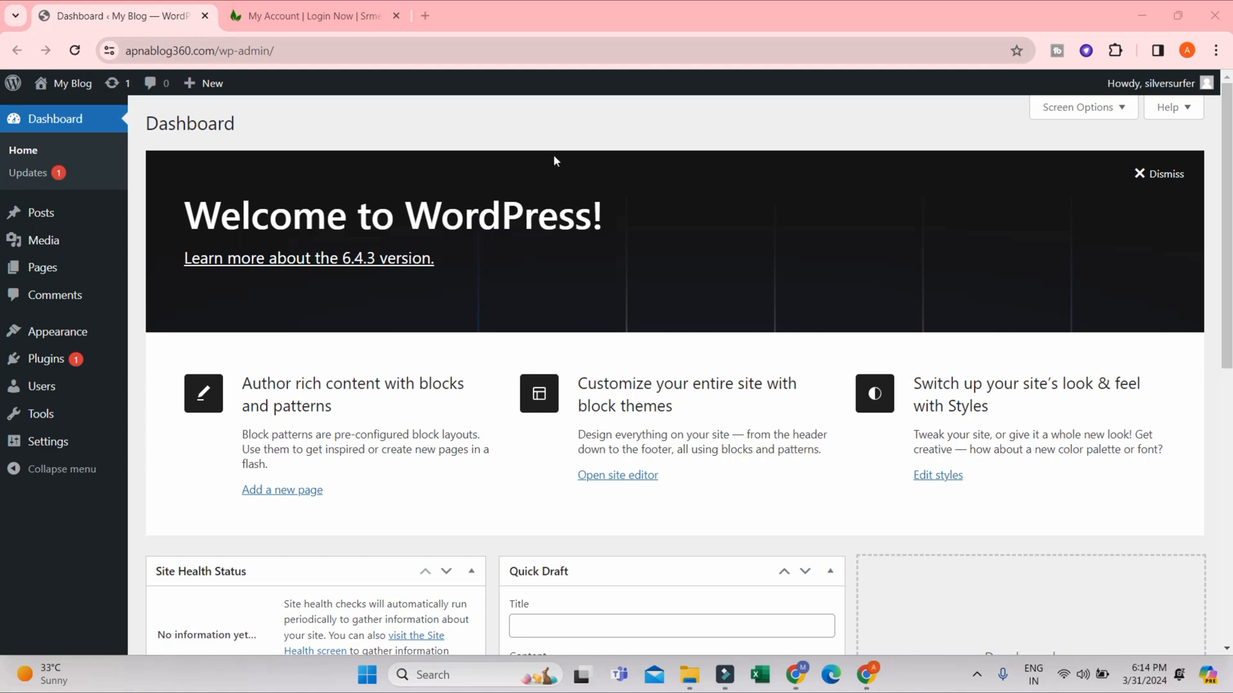
- Search srmehranclub for betheme and open the BeTheme – Responsive Multi-Purpose Theme product page
left_click(286, 14)
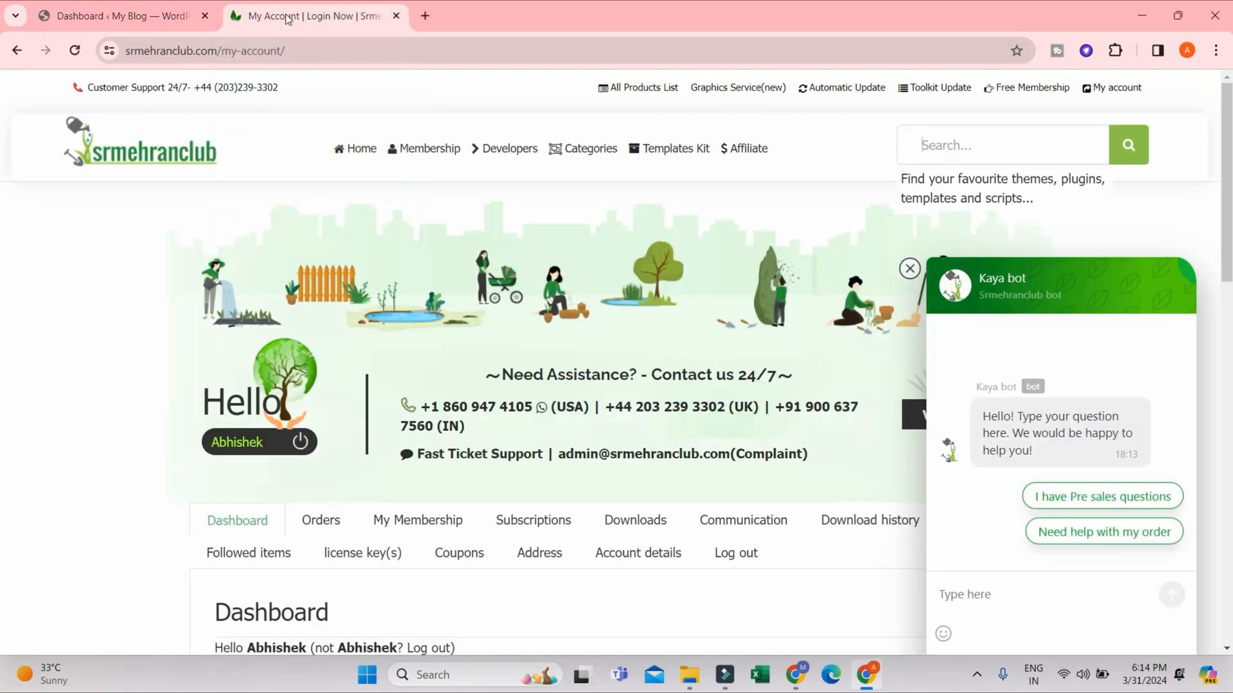
left_click(909, 269)
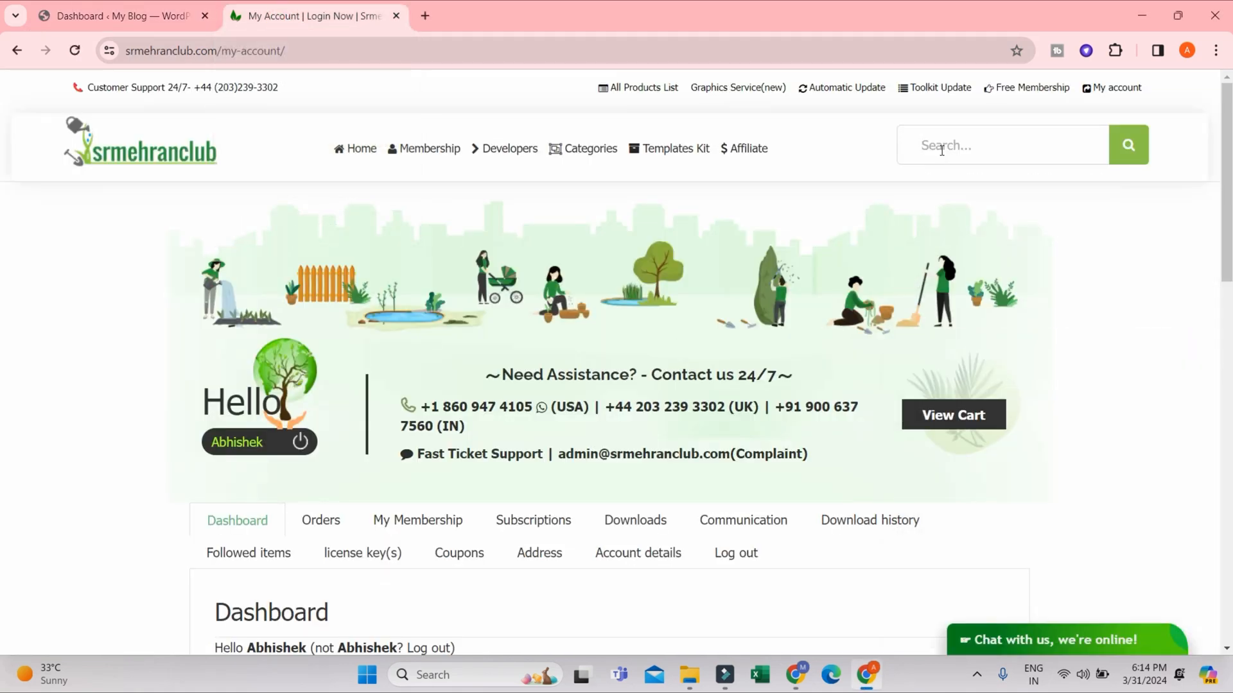
left_click(941, 149)
type("betheme")
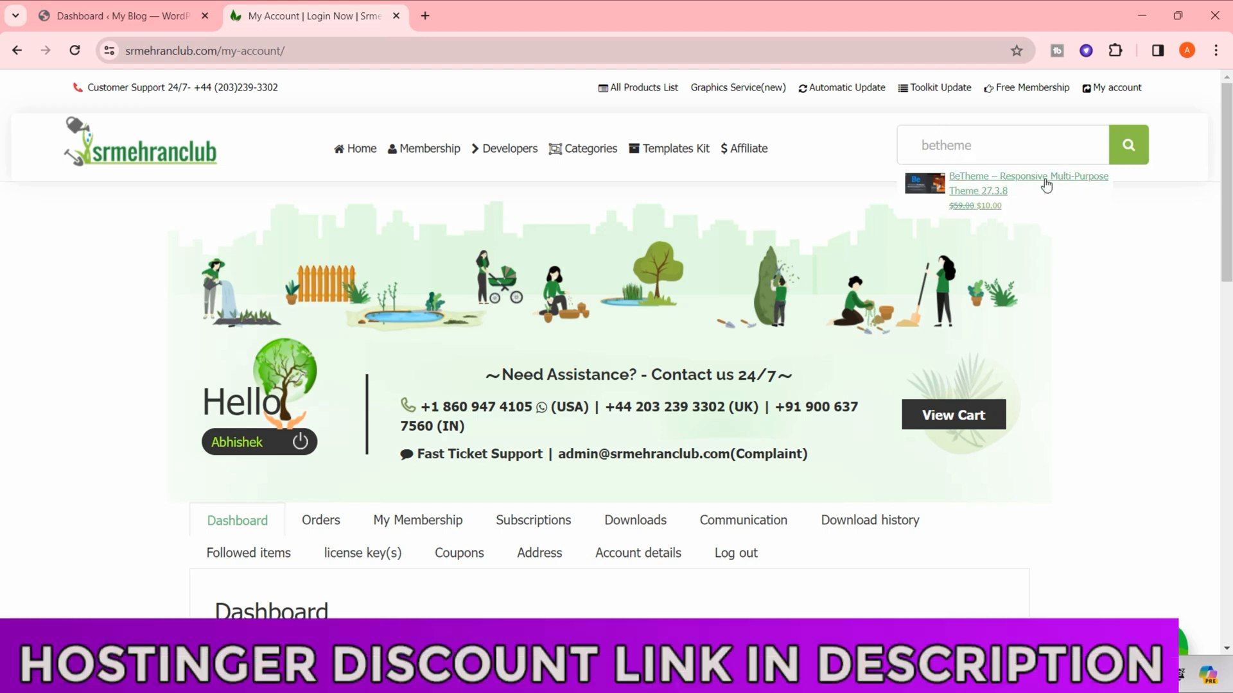
left_click(993, 192)
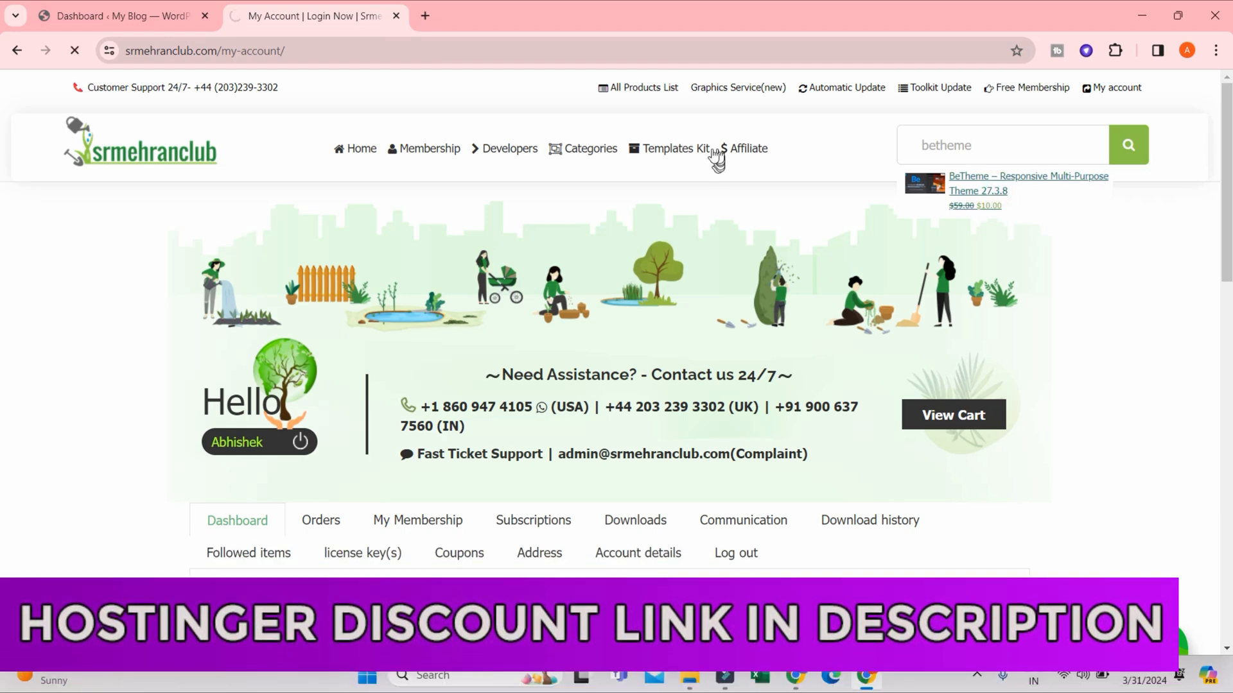
mouse_move(625, 136)
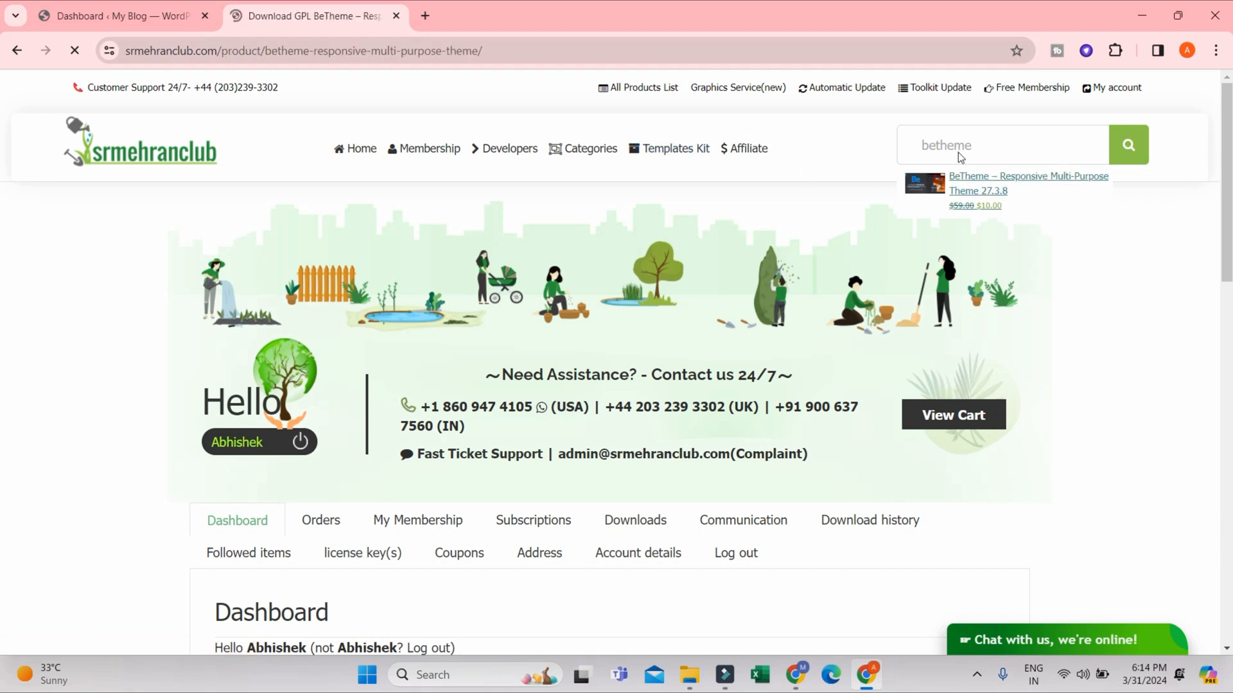
- Examine the BeTheme product page, including its price, available downloads and the list of included benefits such as domain use, updates and support
scroll(1093, 239, "down", 4)
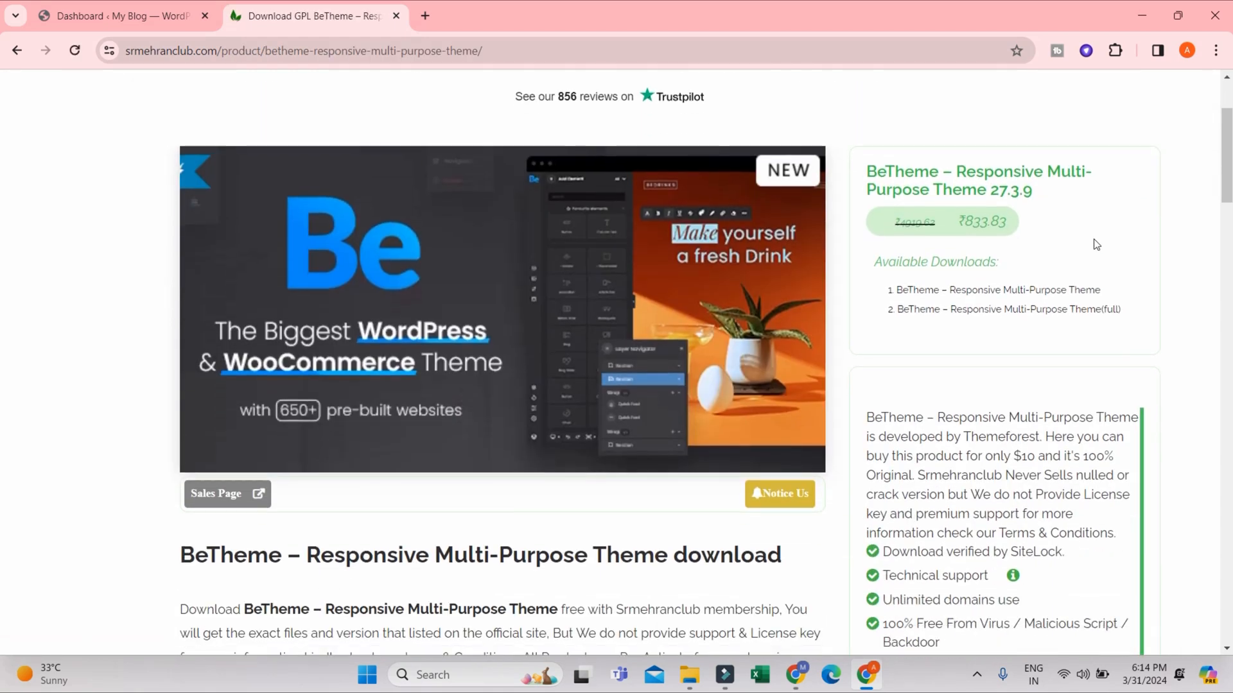
scroll(1002, 244, "up", 4)
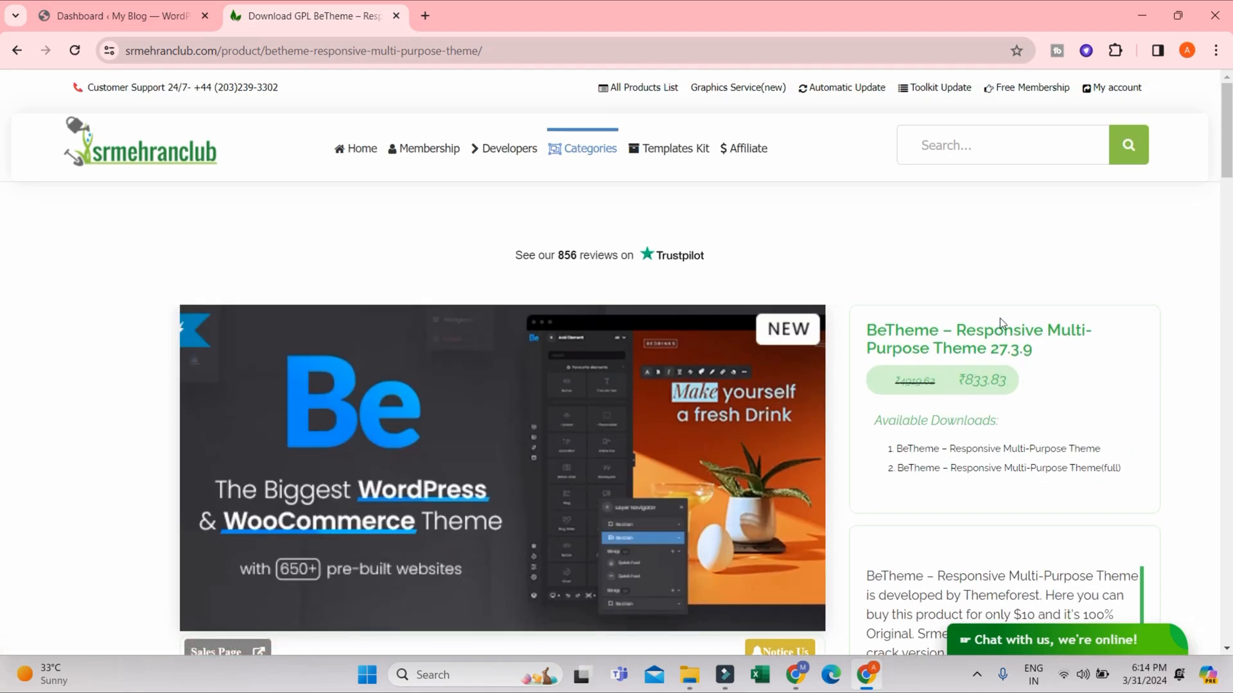
scroll(1000, 317, "down", 4)
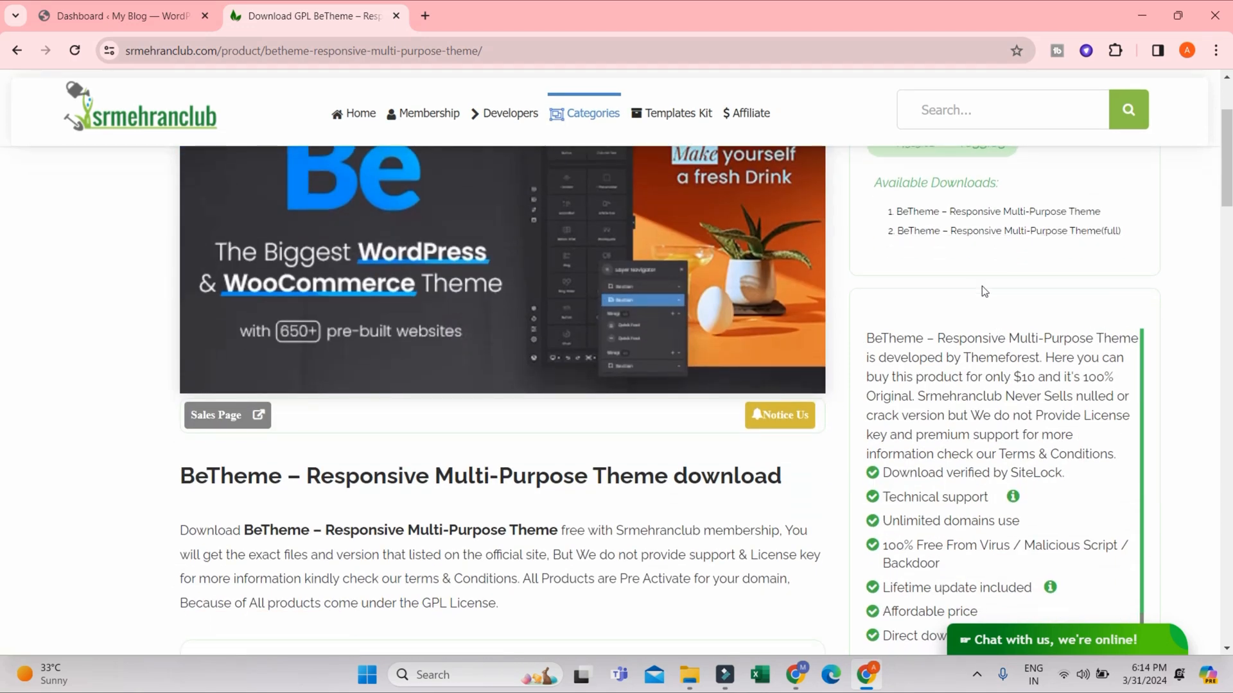
scroll(981, 287, "down", 1)
left_click_drag(1021, 442, 886, 431)
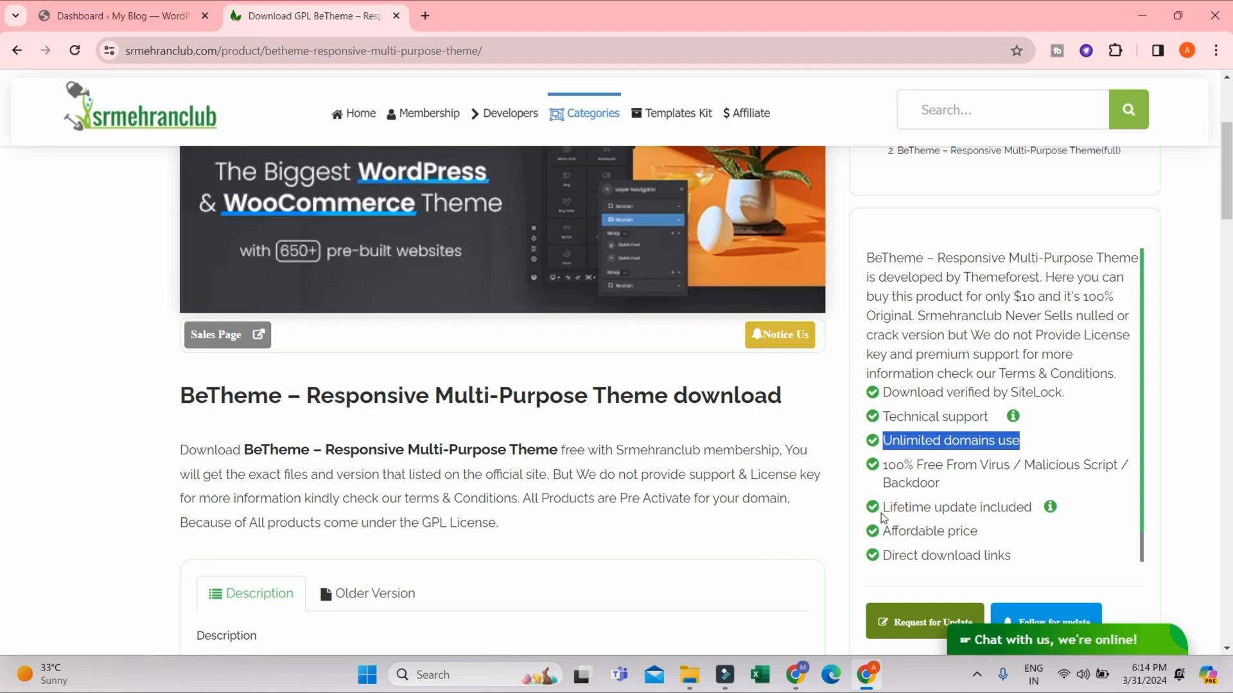
left_click_drag(884, 507, 1032, 508)
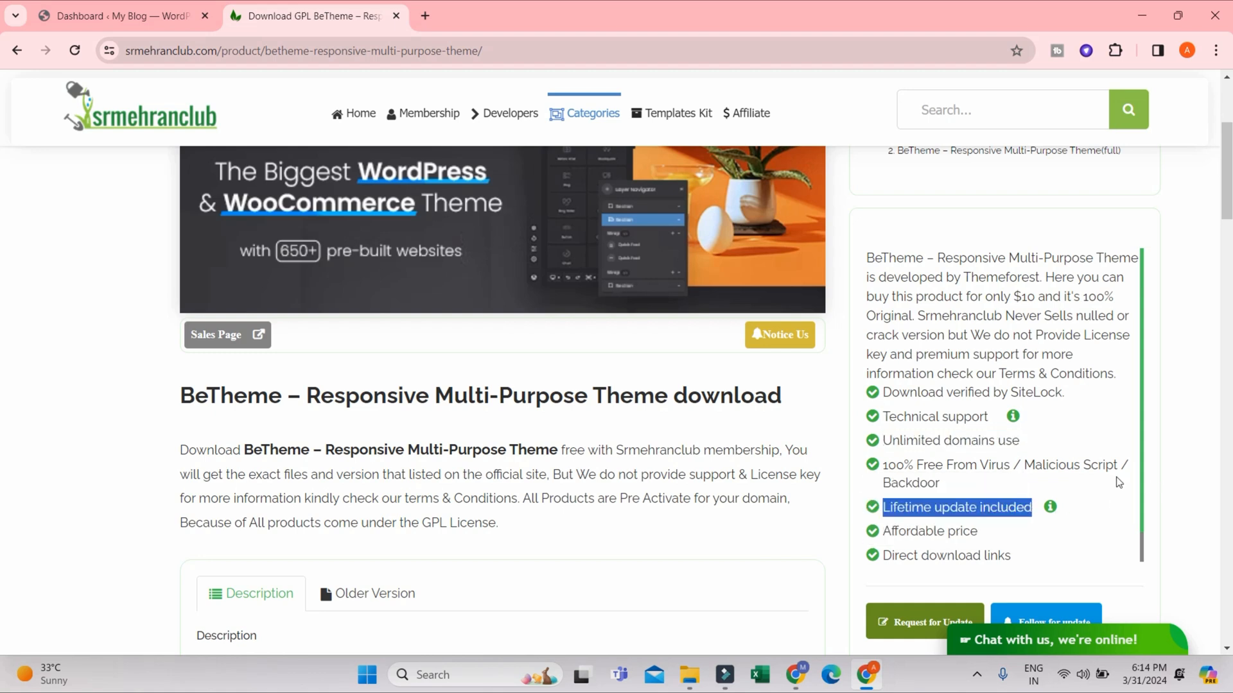
left_click_drag(914, 465, 1031, 483)
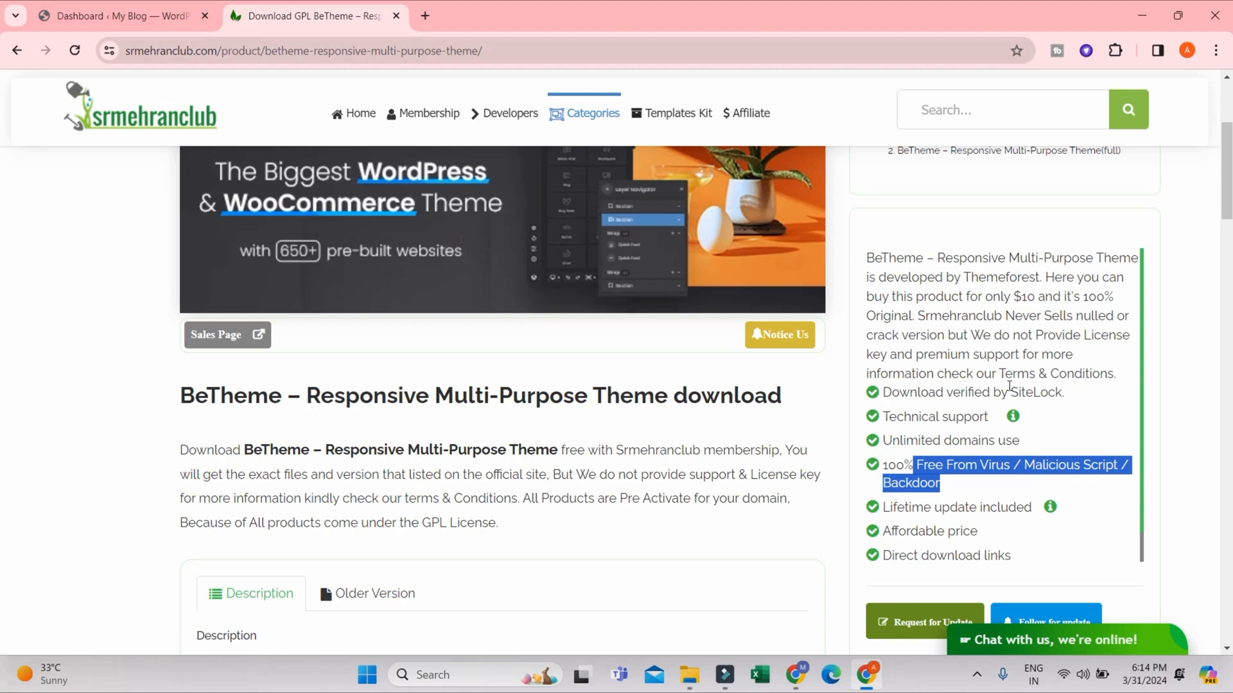
left_click_drag(883, 416, 1006, 414)
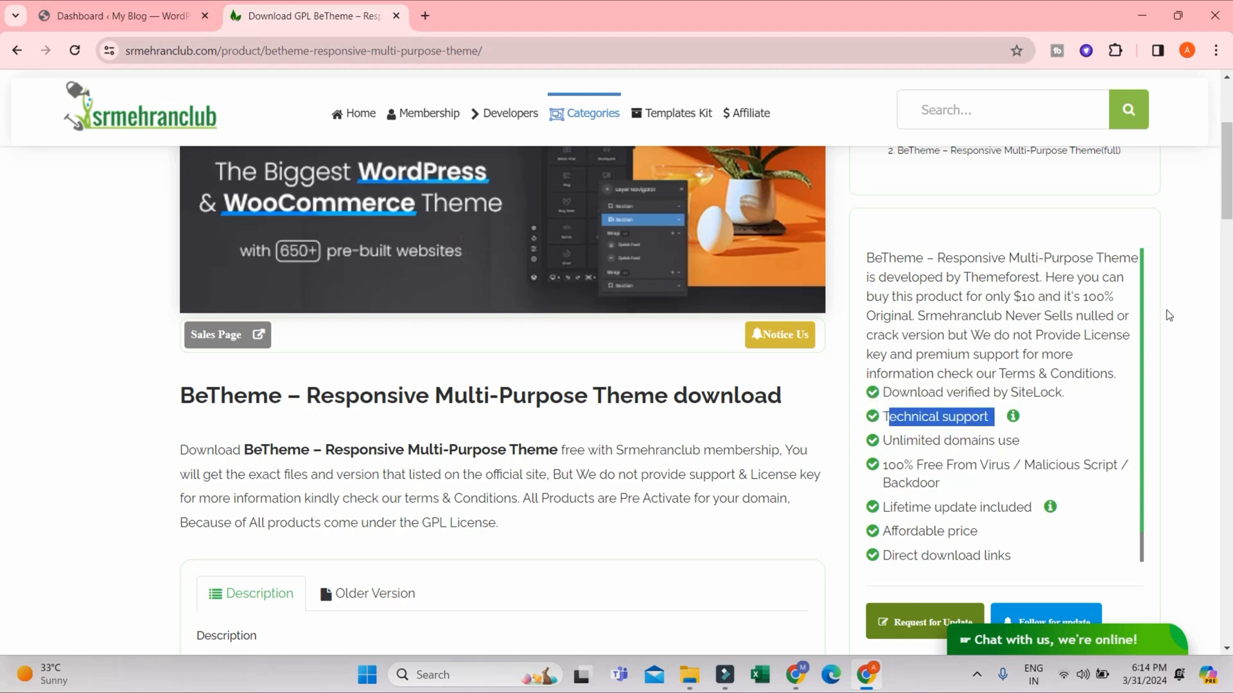
scroll(1164, 313, "up", 1)
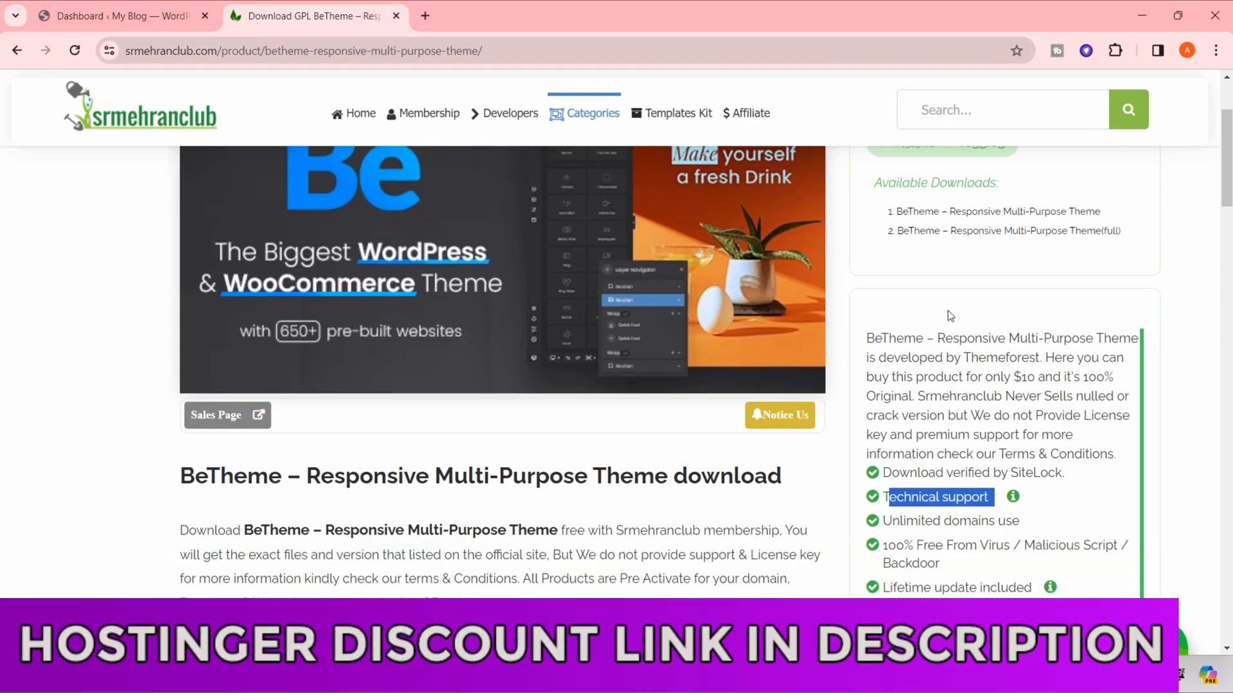
scroll(963, 286, "up", 3)
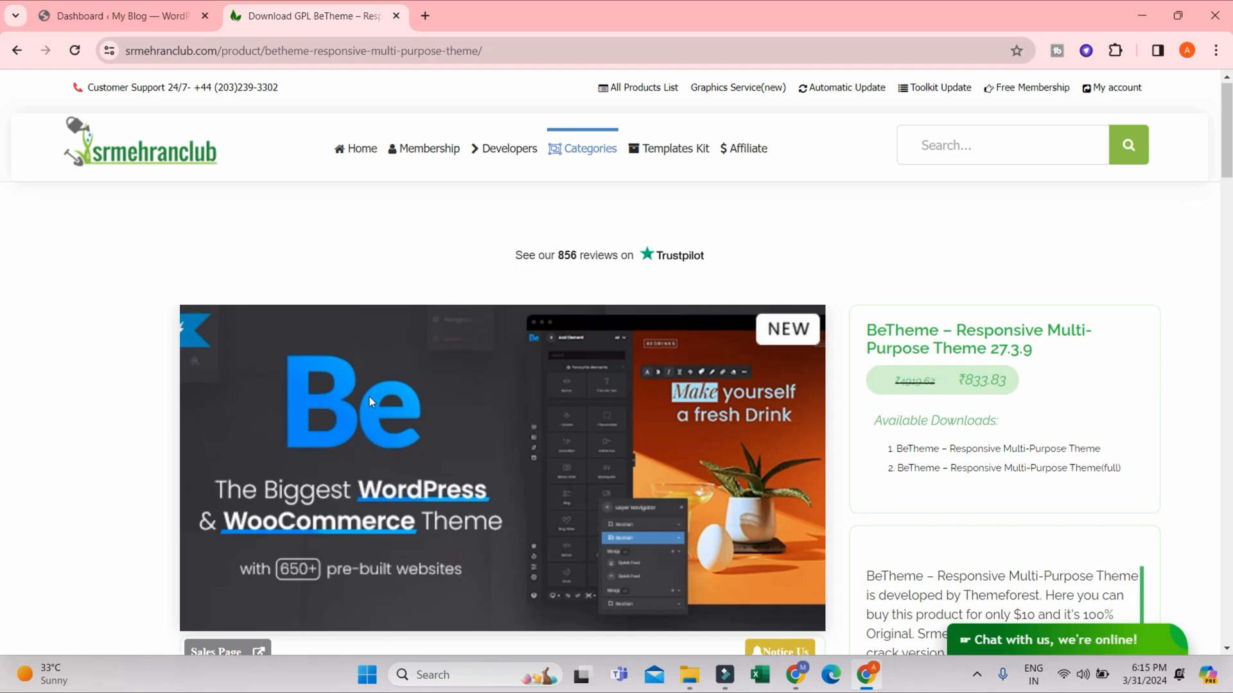
scroll(369, 397, "down", 3)
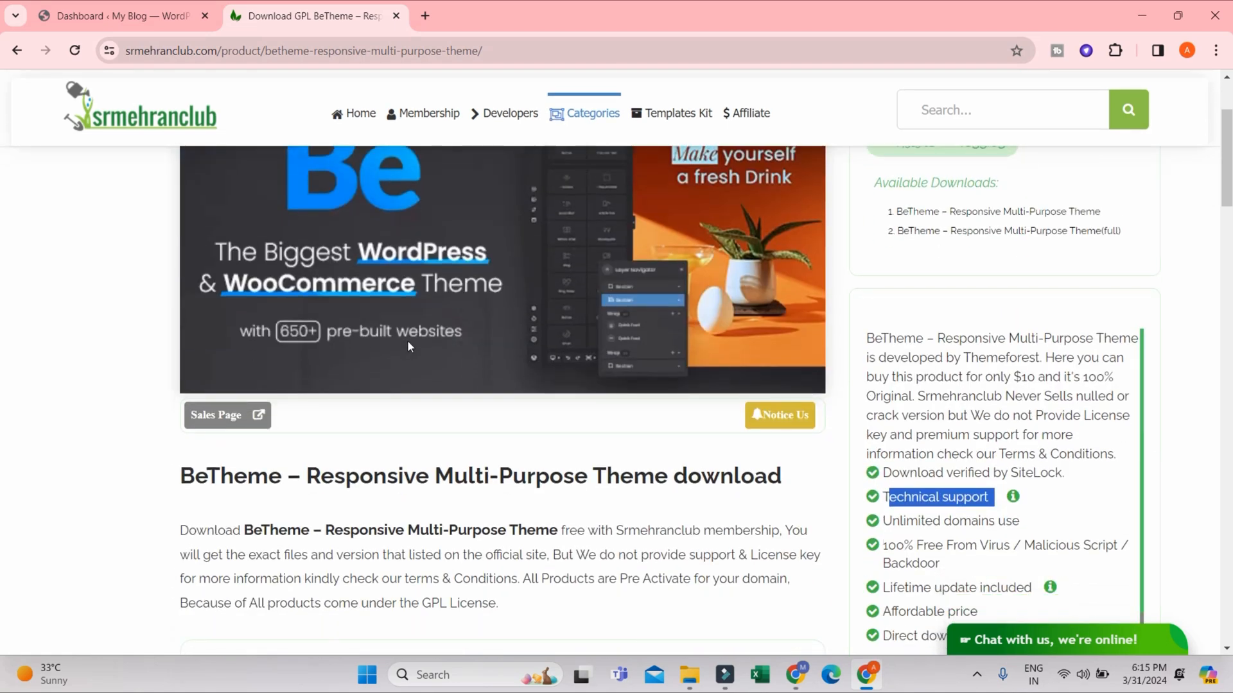
scroll(459, 359, "up", 1)
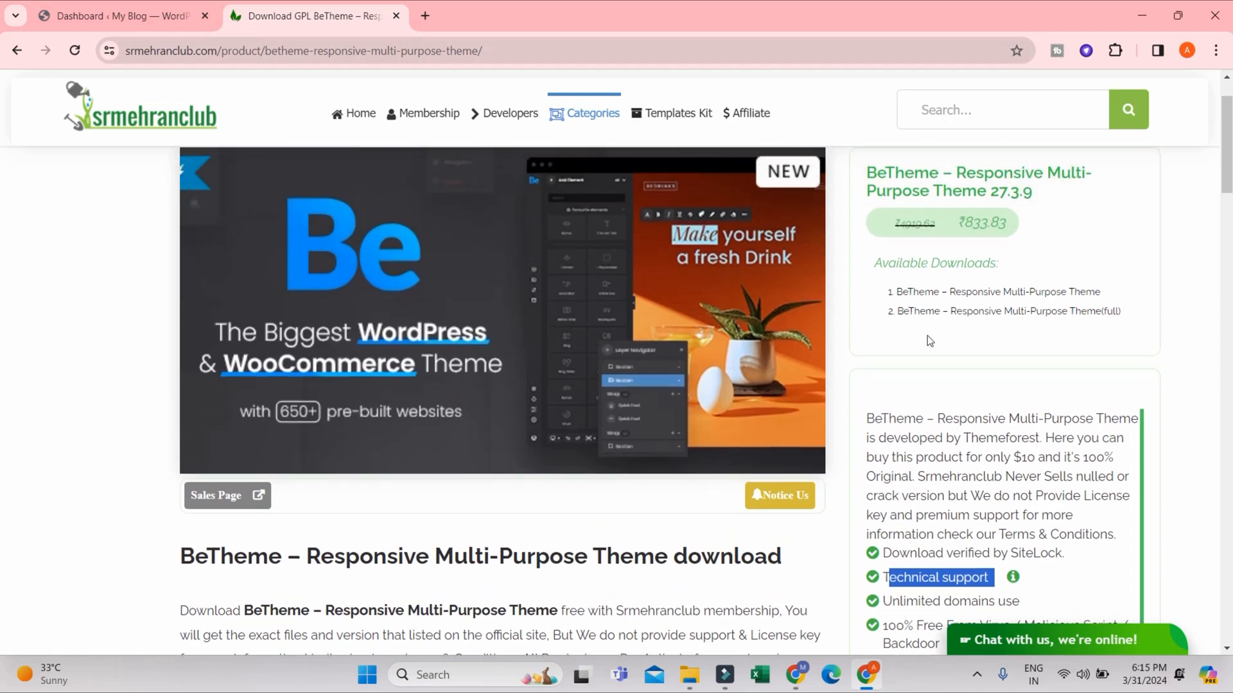
scroll(1027, 321, "up", 2)
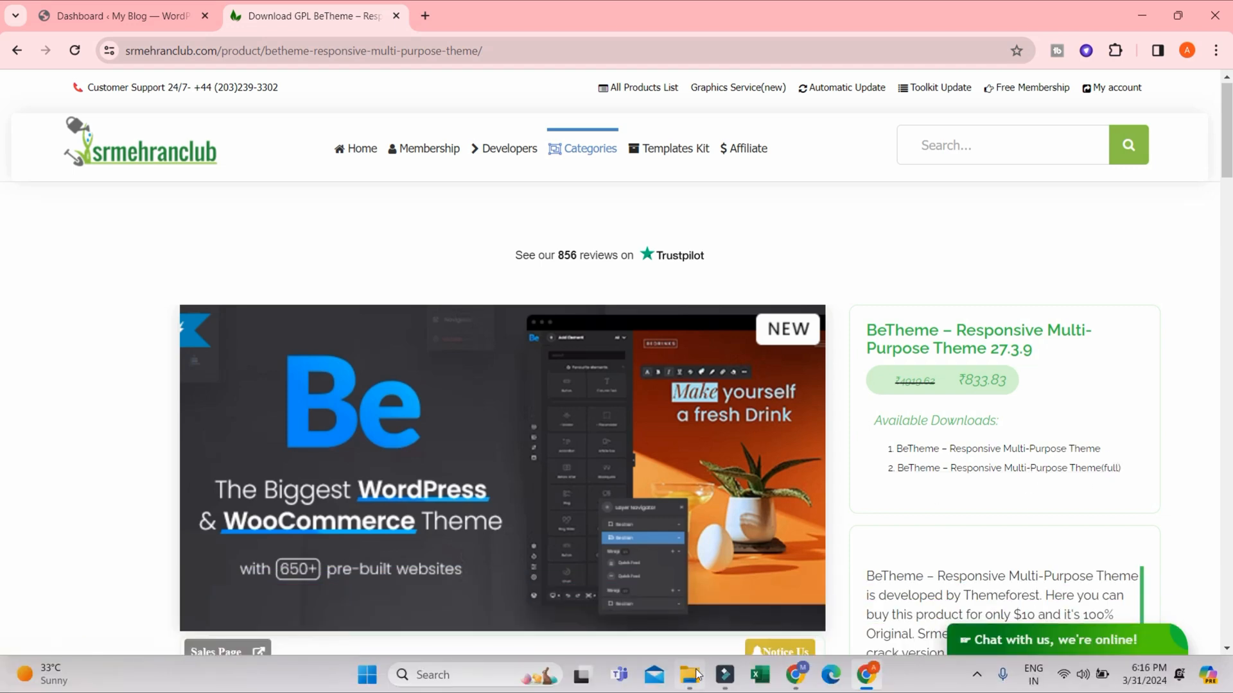
- Switch to File Explorer and view the extraction options for the downloaded themeforest-betheme zip archive
mouse_move(693, 679)
left_click(701, 608)
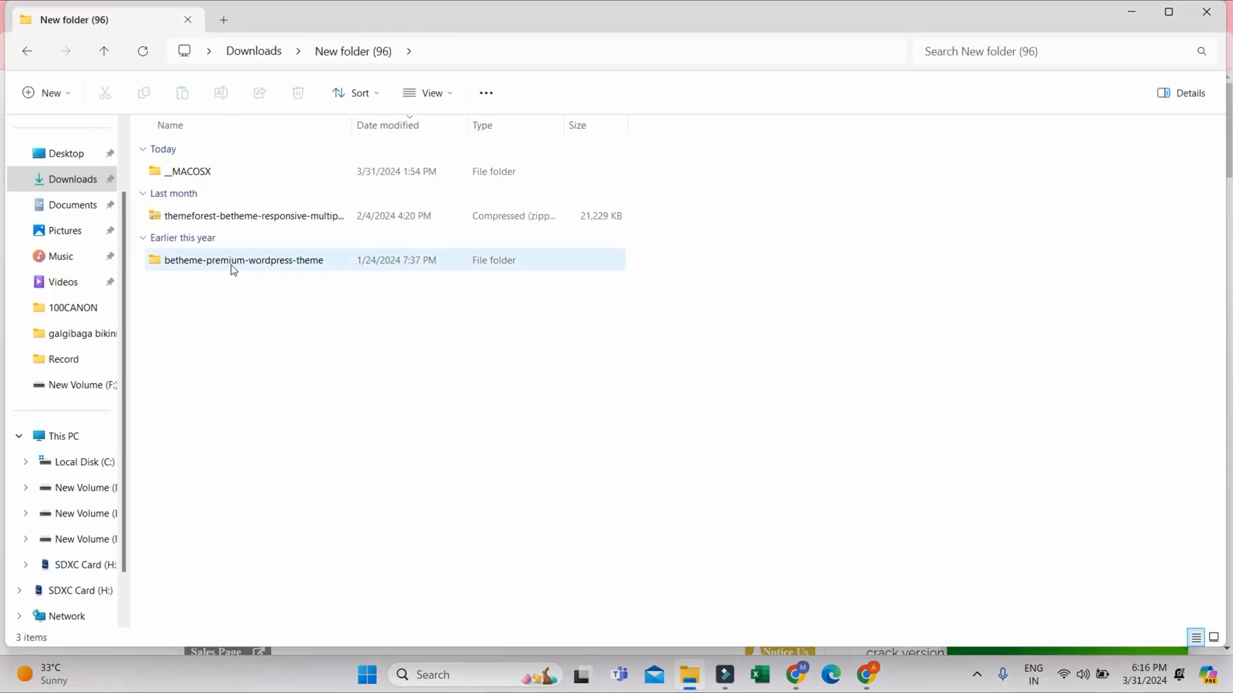
left_click(190, 216)
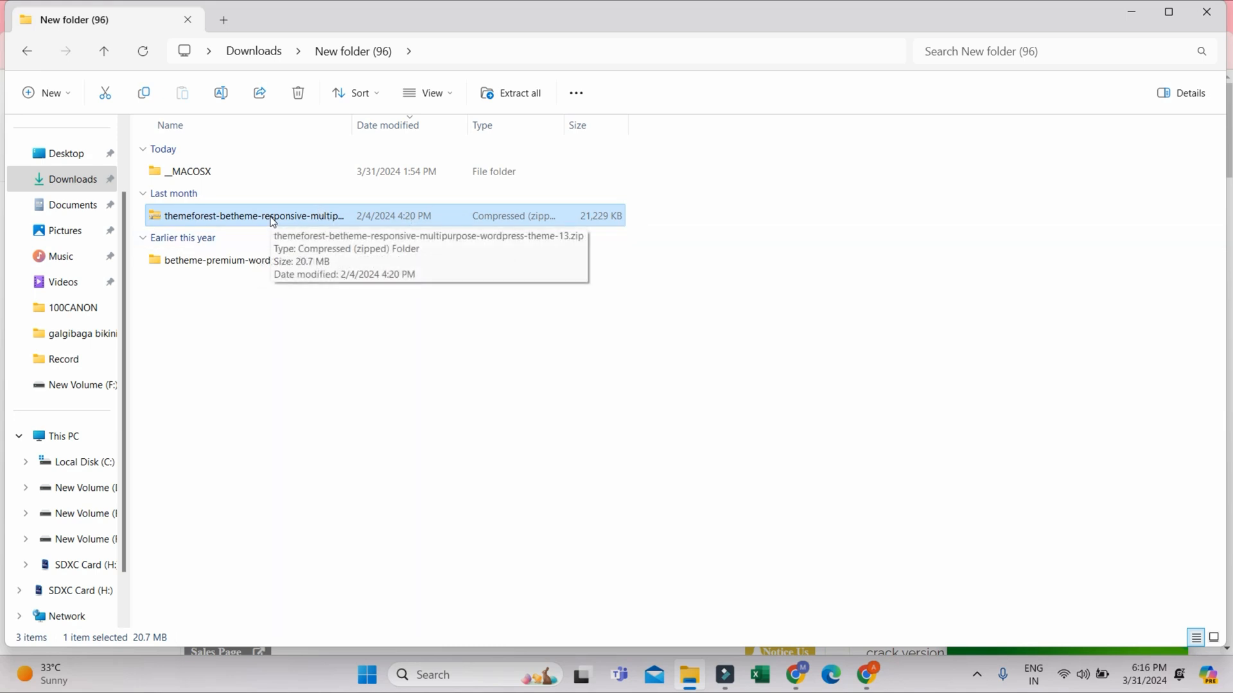
right_click(212, 217)
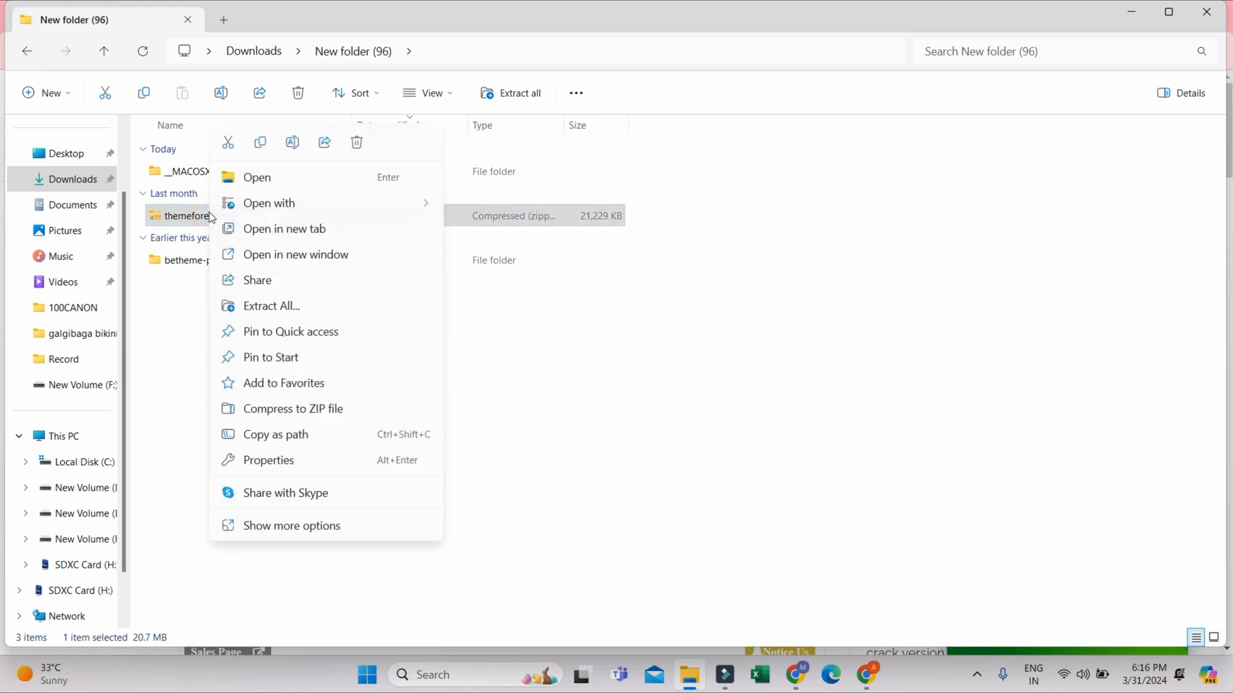
right_click(165, 217)
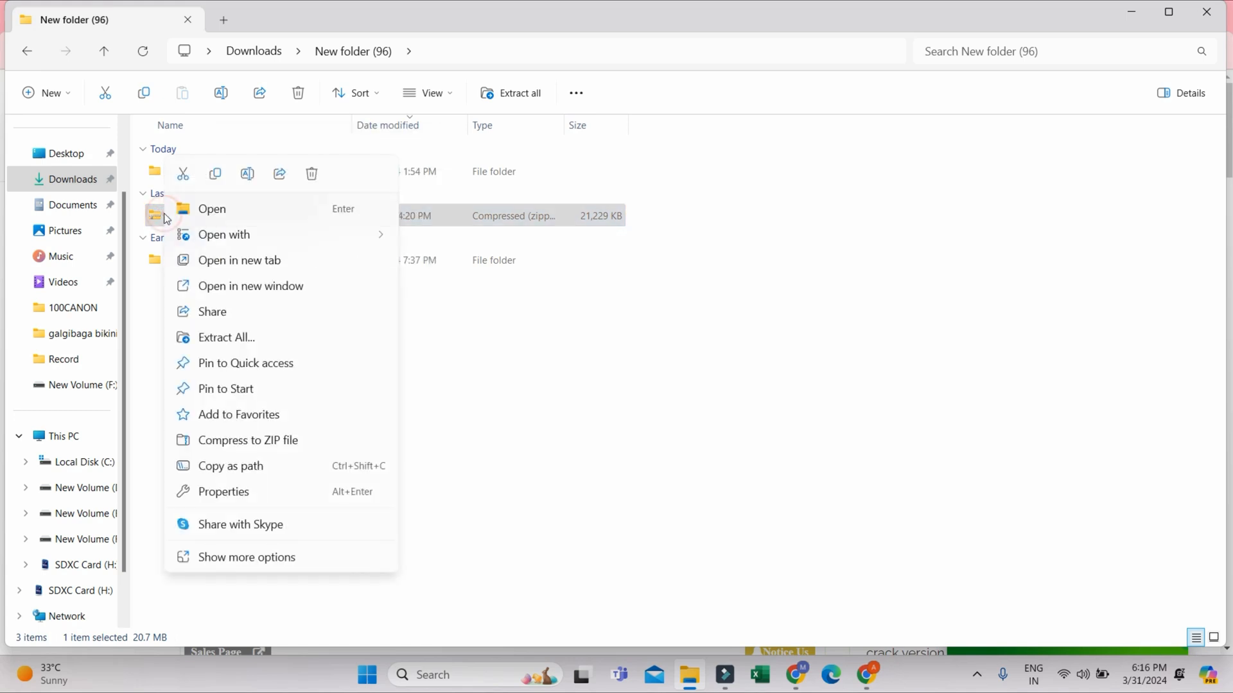
left_click(248, 558)
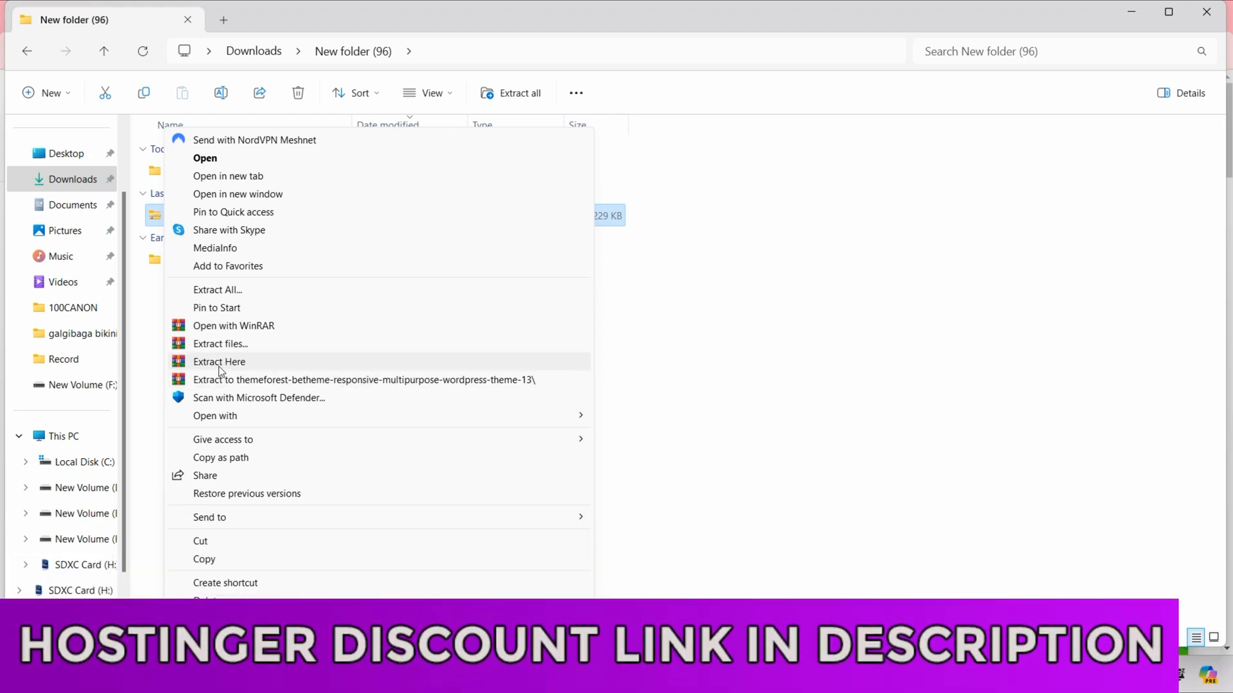
left_click(775, 309)
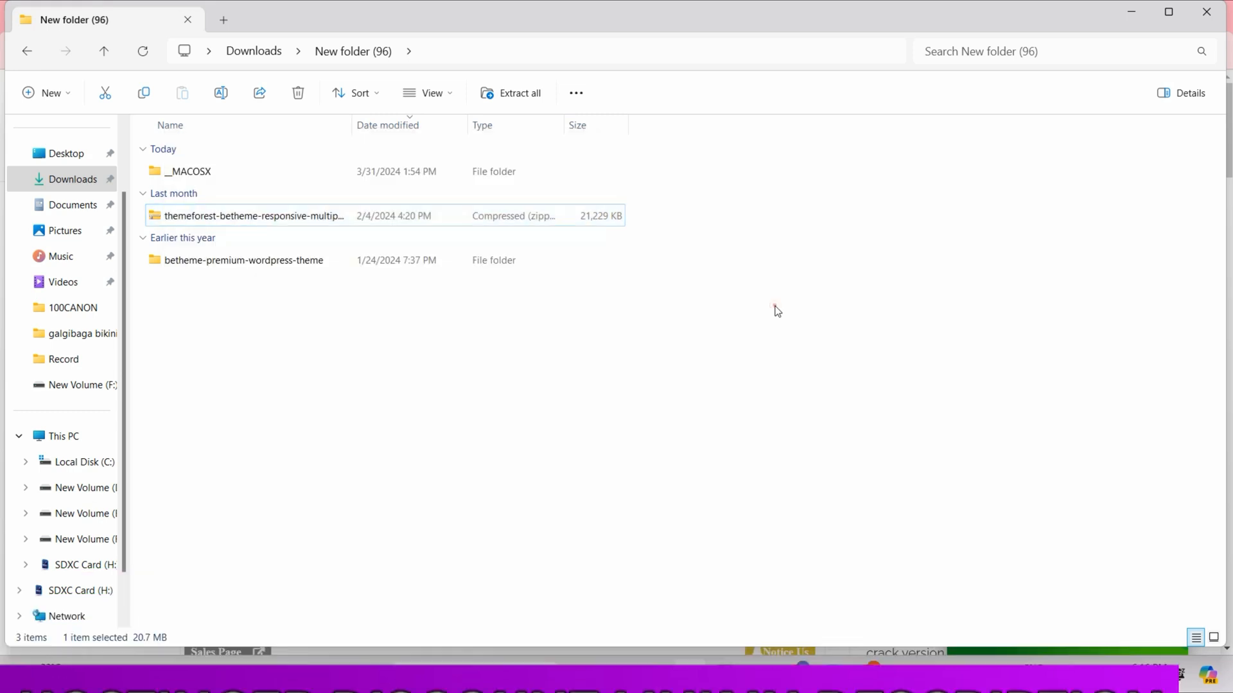
- Open the extracted betheme-premium-wordpress-theme folder and select betheme.zip
left_click(212, 218)
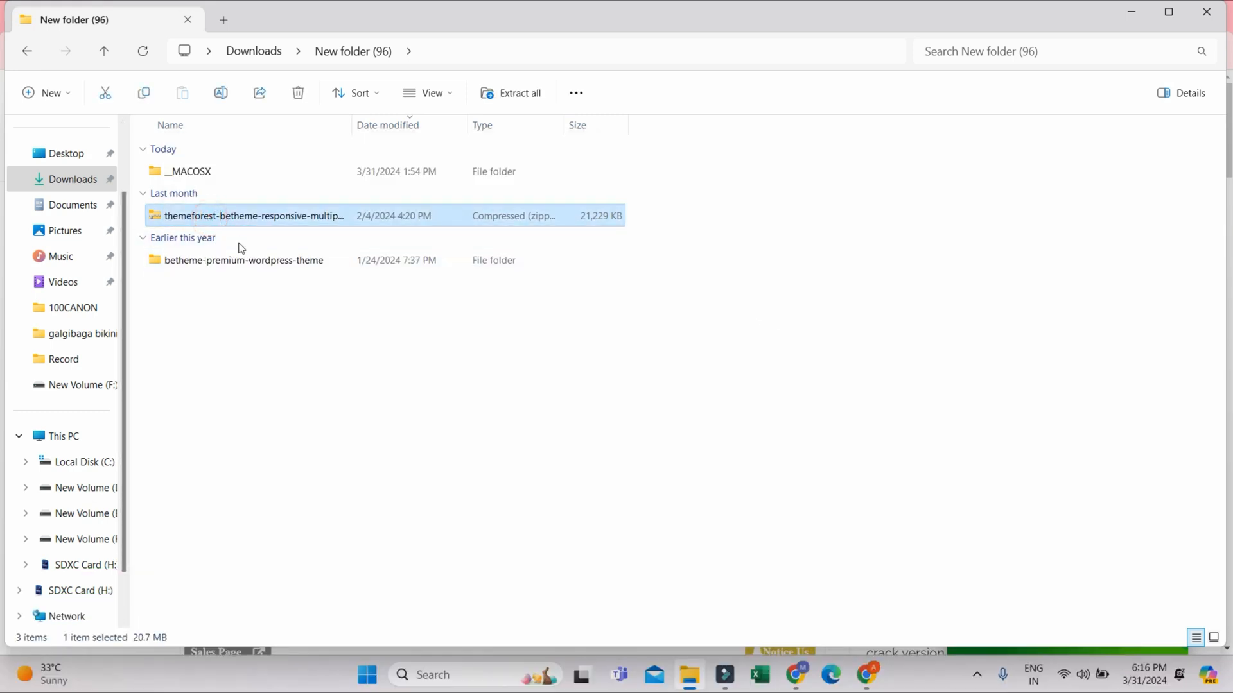
left_click(232, 260)
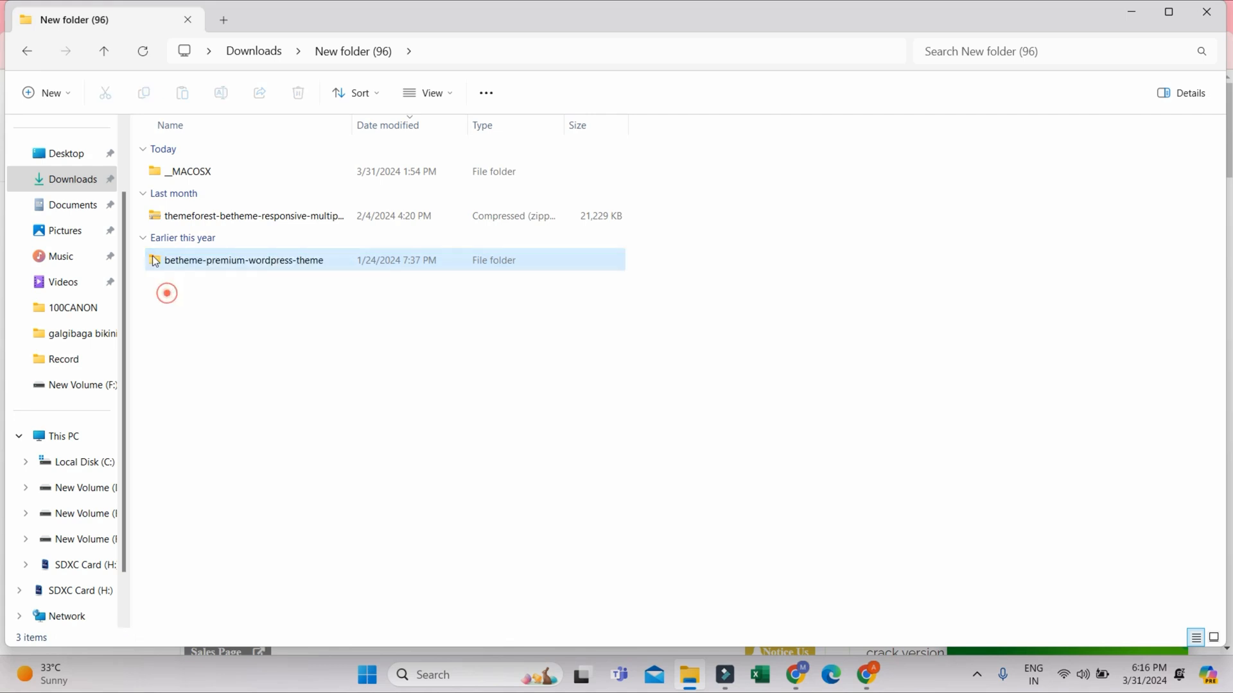
double_click(153, 258)
left_click(194, 198)
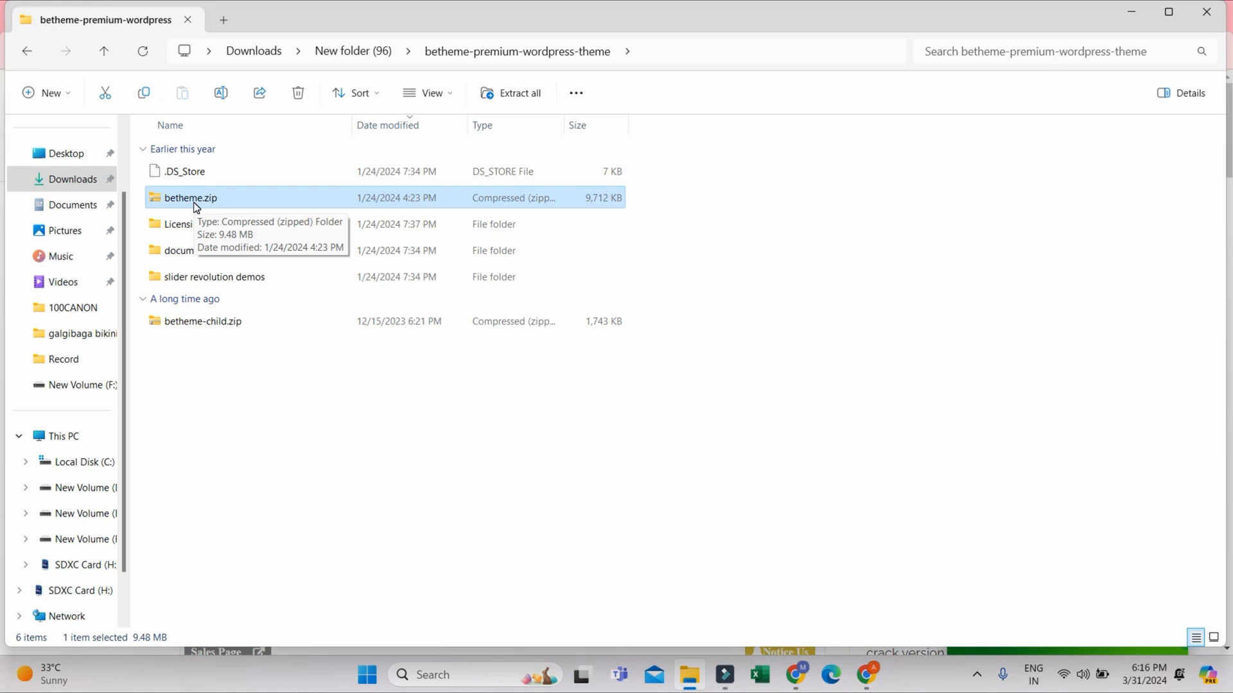
- Switch to the WordPress dashboard in Chrome and bring up the theme upload form for adding a new theme
left_click(877, 679)
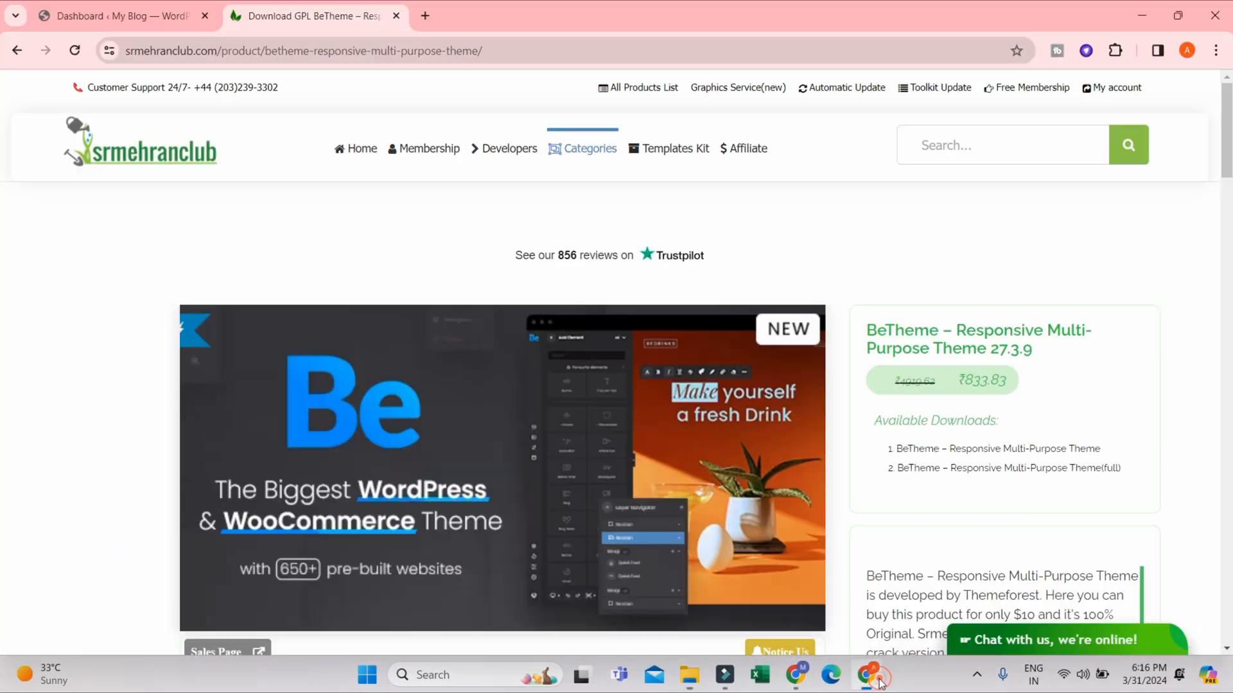
left_click(116, 16)
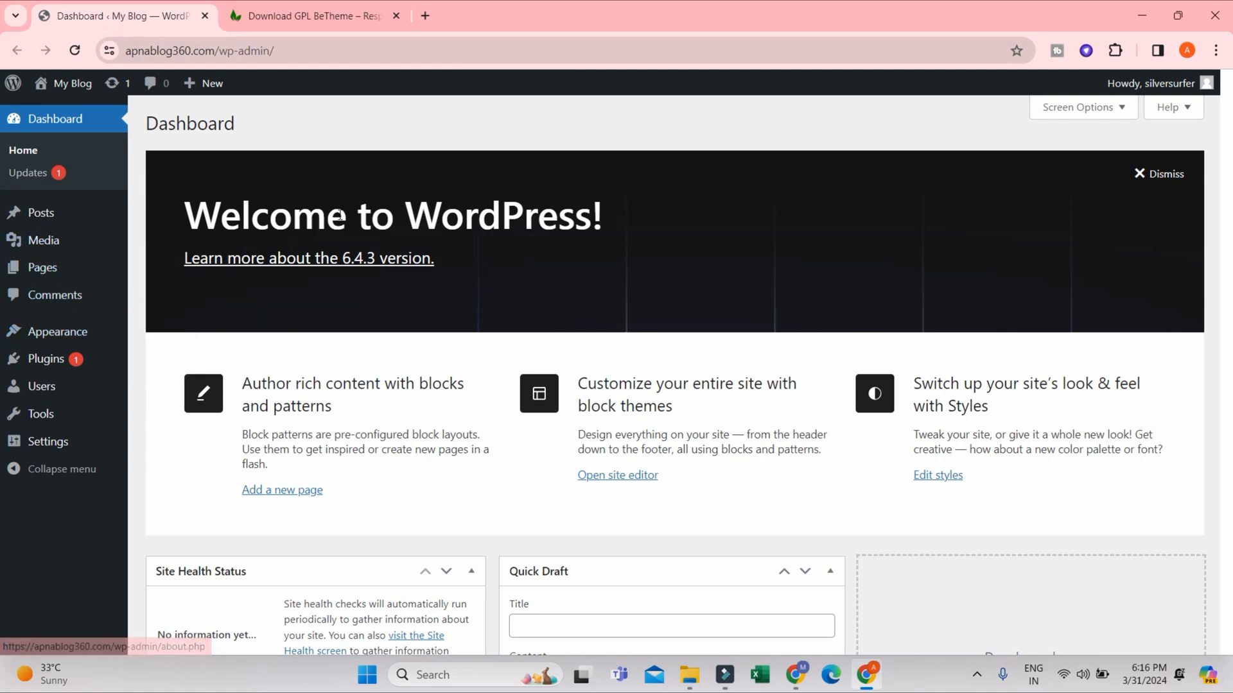
left_click(171, 337)
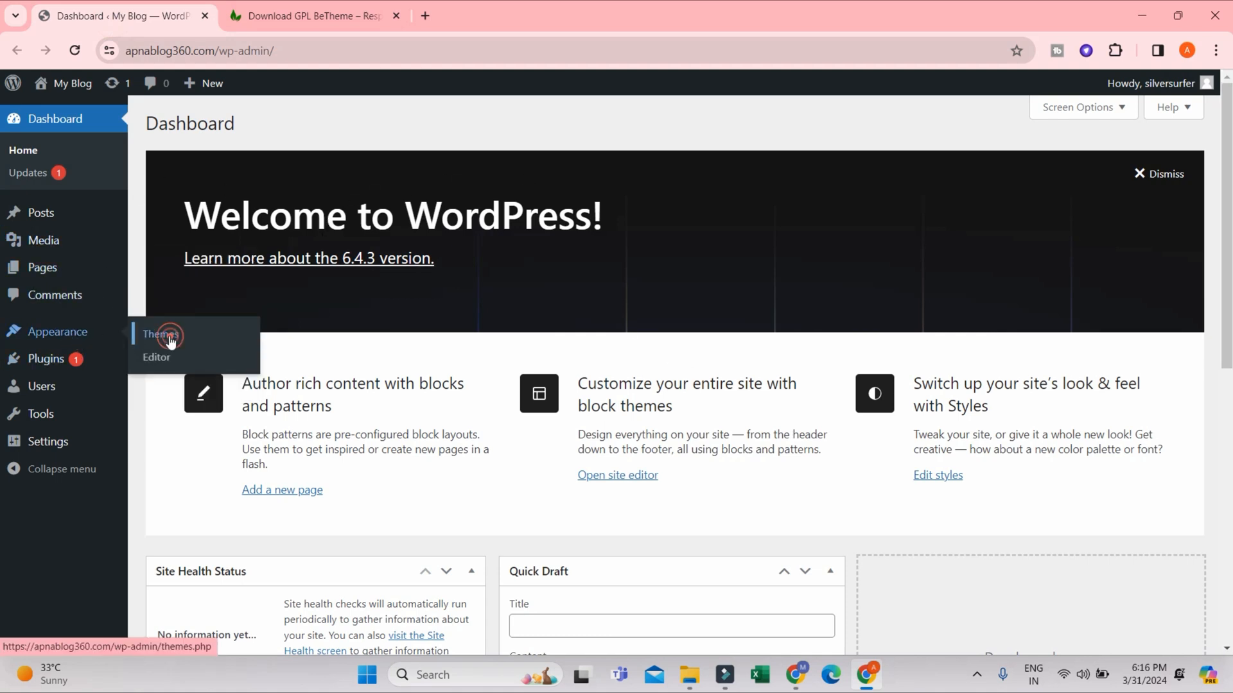
left_click(308, 124)
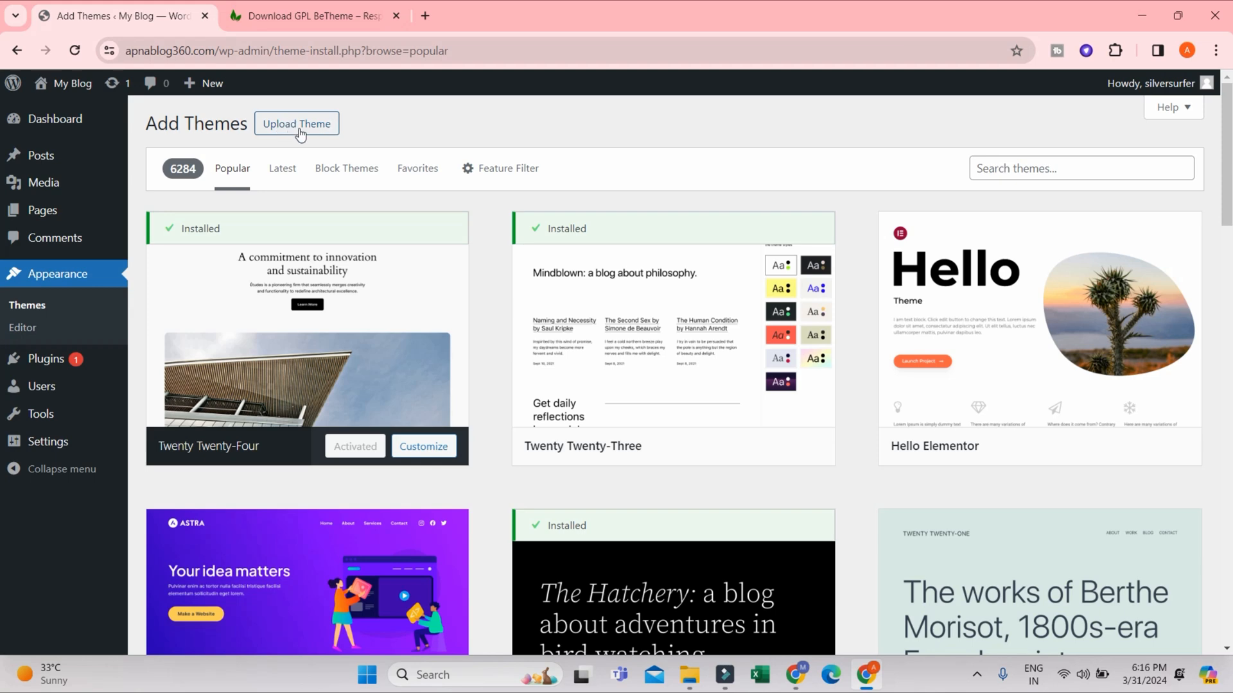
left_click(290, 125)
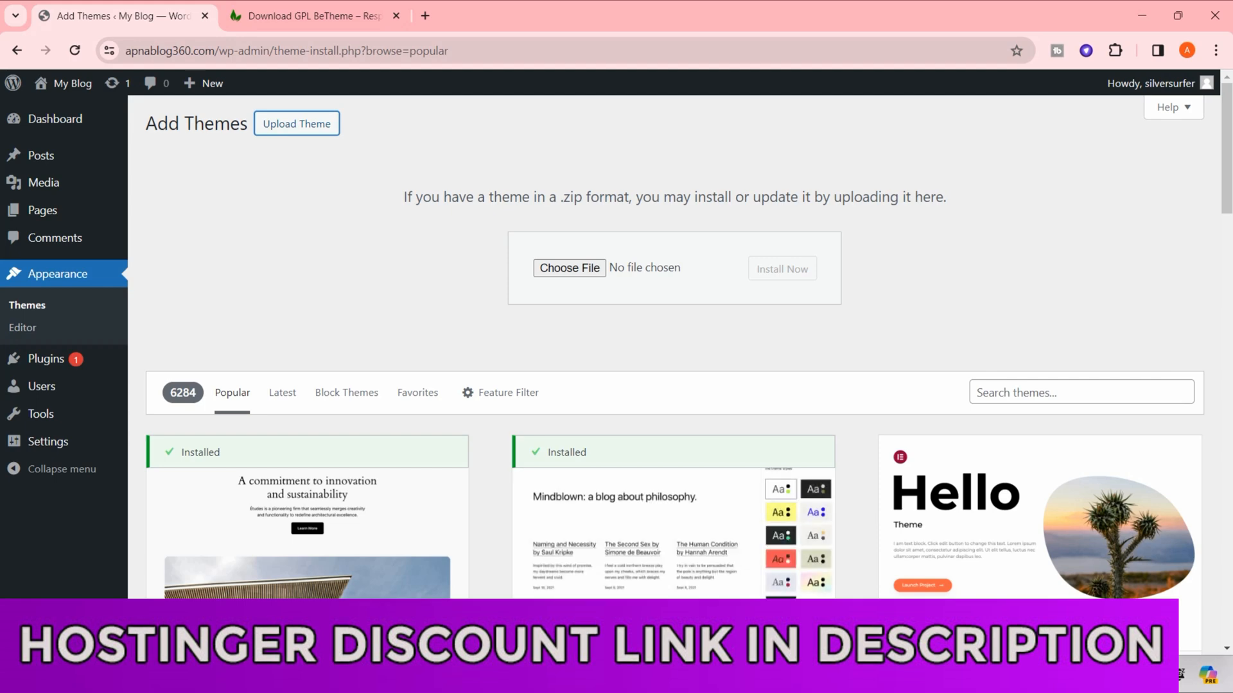
- Install the theme from betheme.zip in the betheme-premium-wordpress-theme folder and activate it on the site
left_click(688, 588)
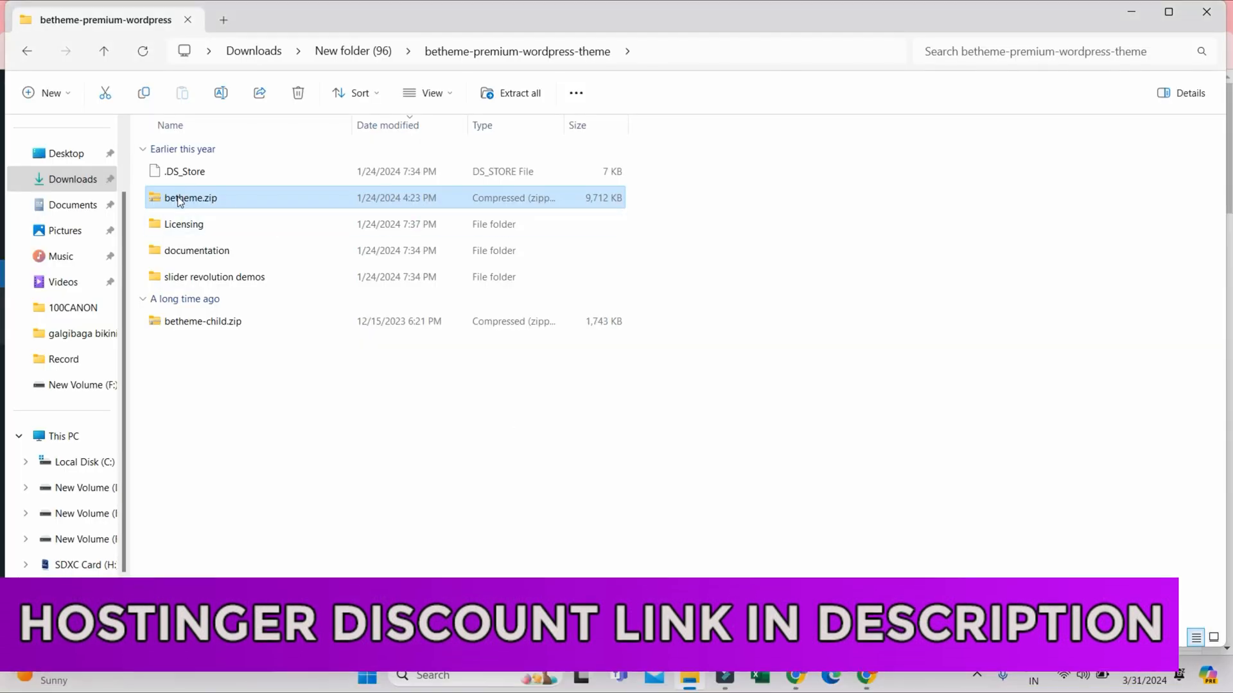
left_click_drag(176, 207, 581, 267)
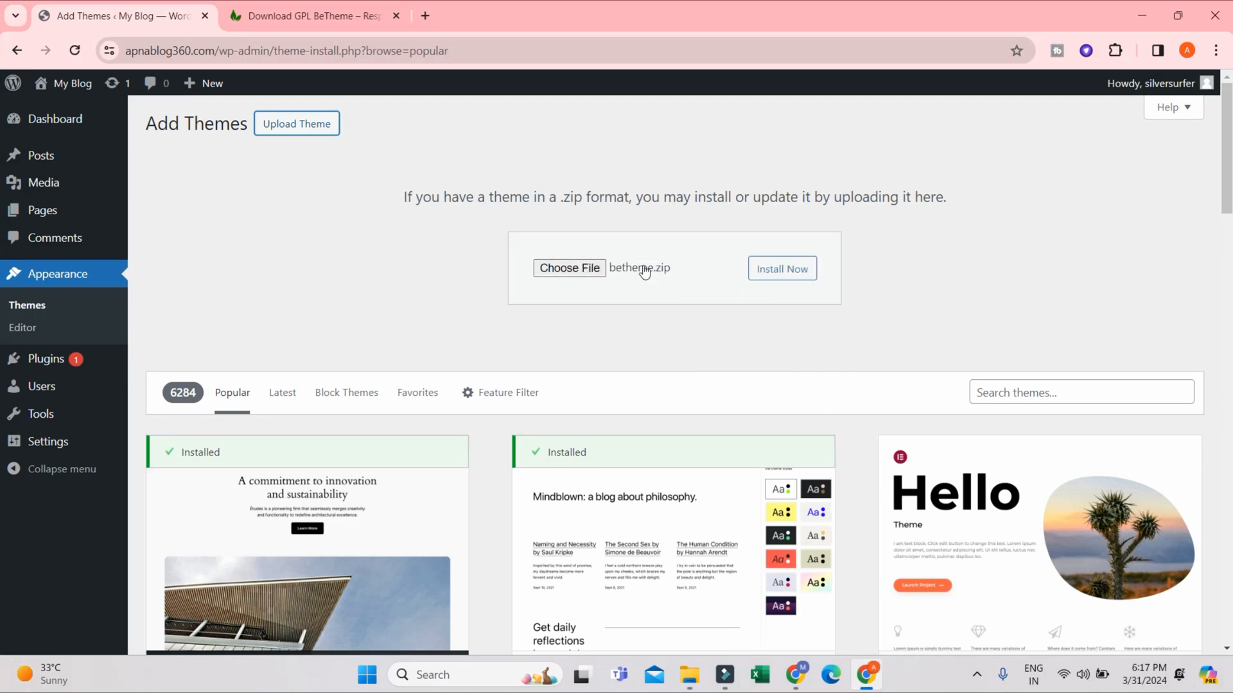
left_click(800, 276)
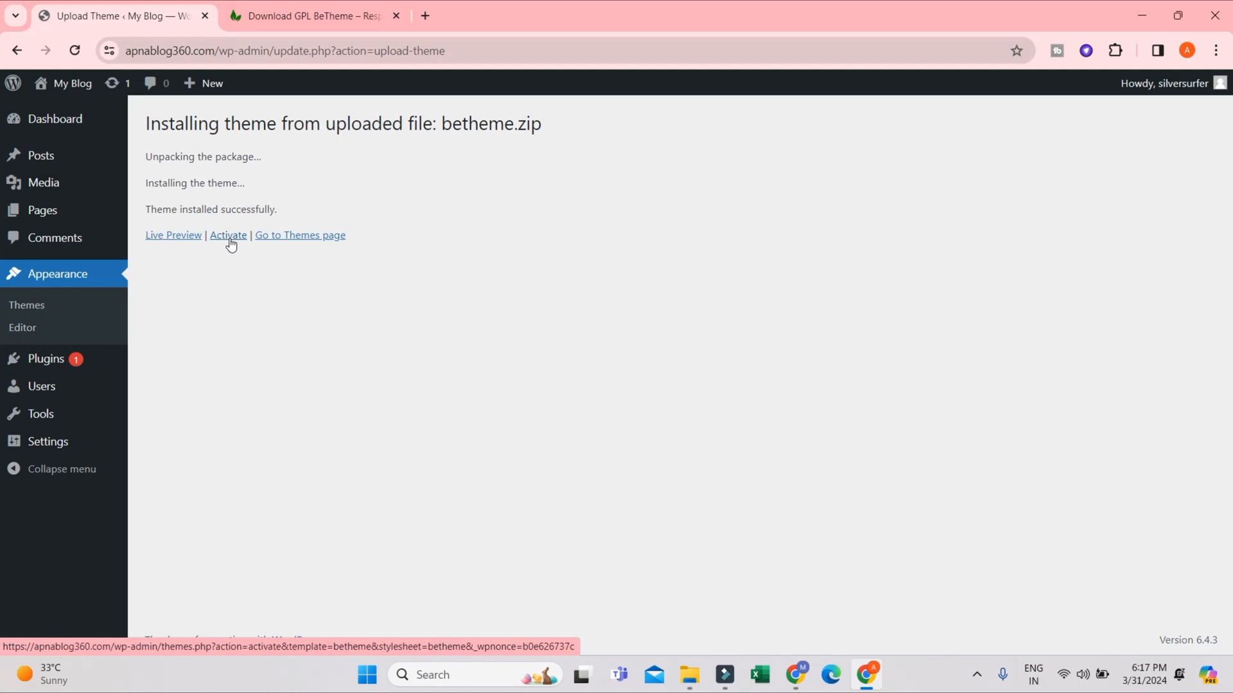
left_click(228, 242)
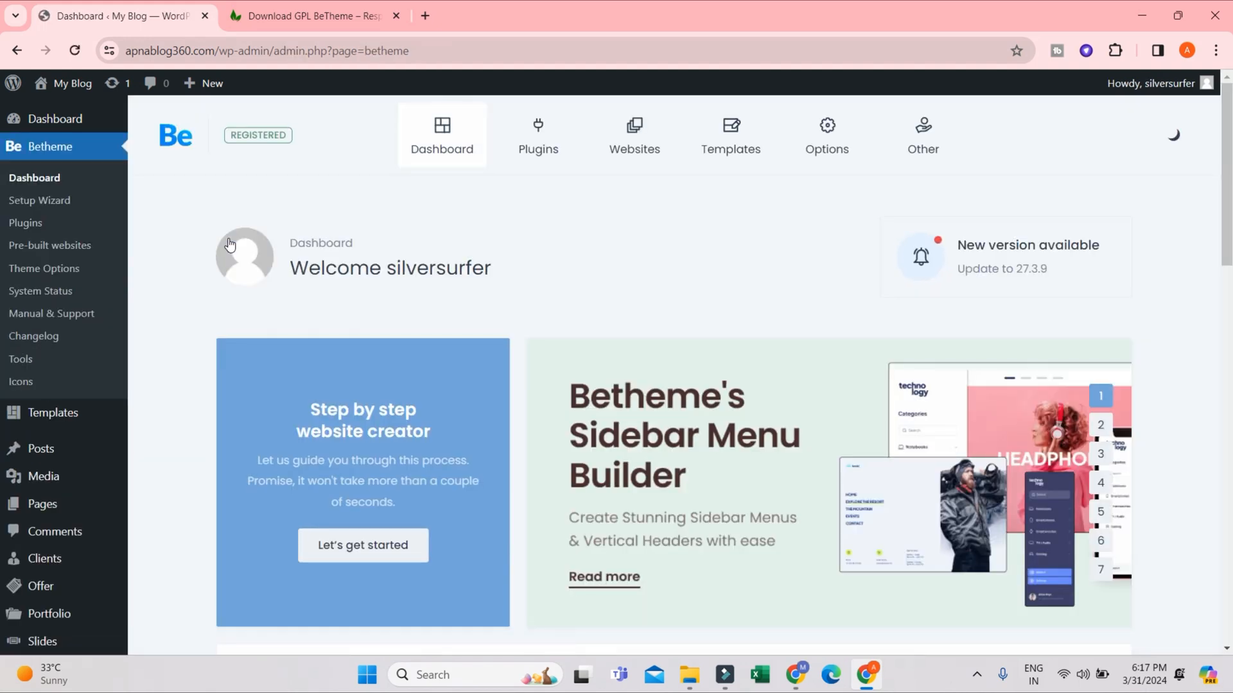
- Open the My Blog site in a new tab and look over its homepage from header to footer
mouse_move(65, 83)
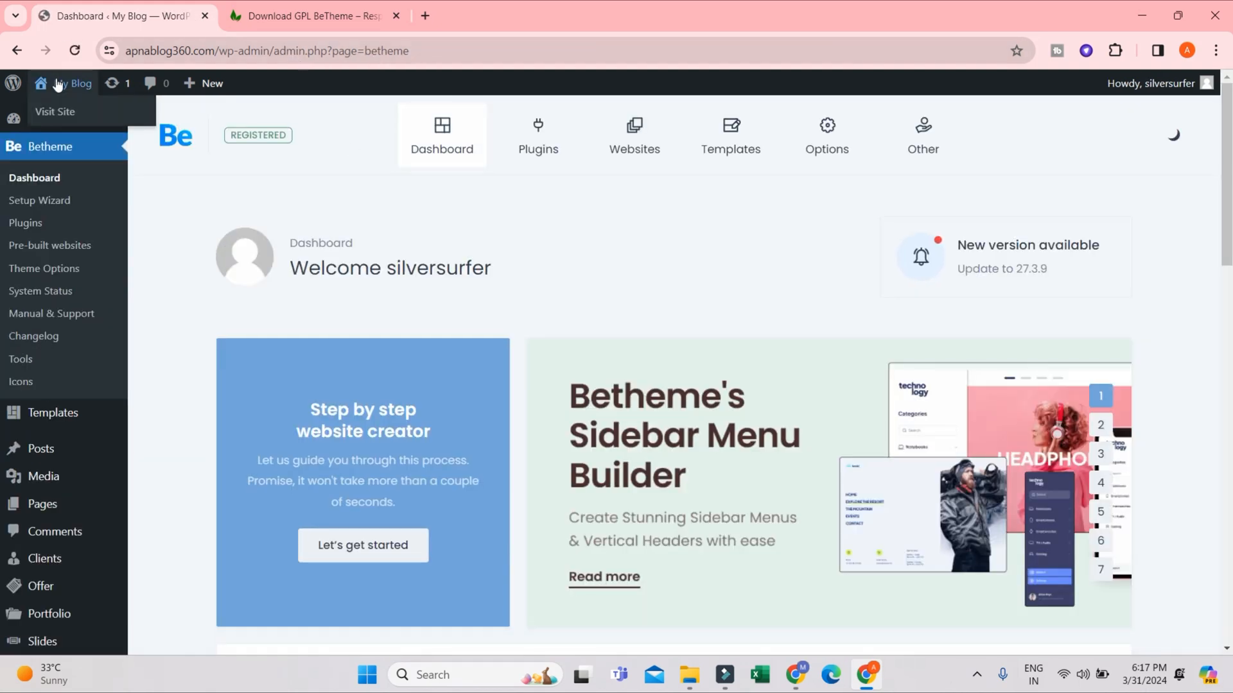
middle_click(57, 112)
left_click(251, 18)
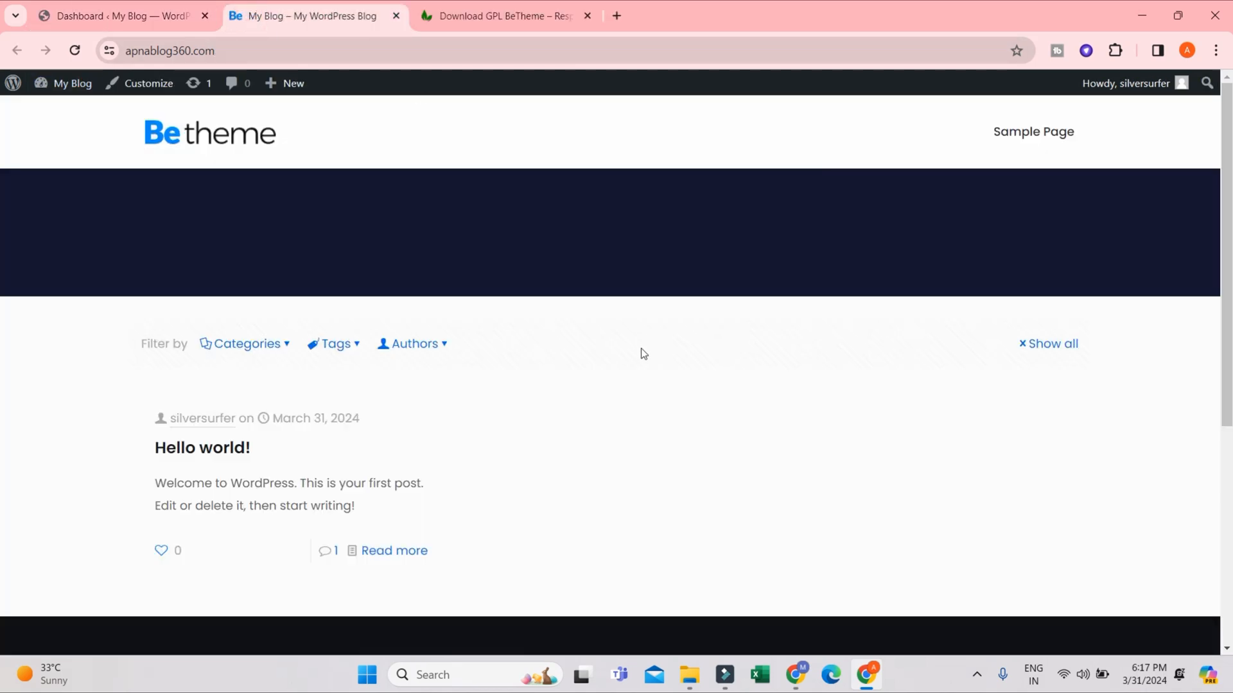
scroll(536, 377, "down", 5)
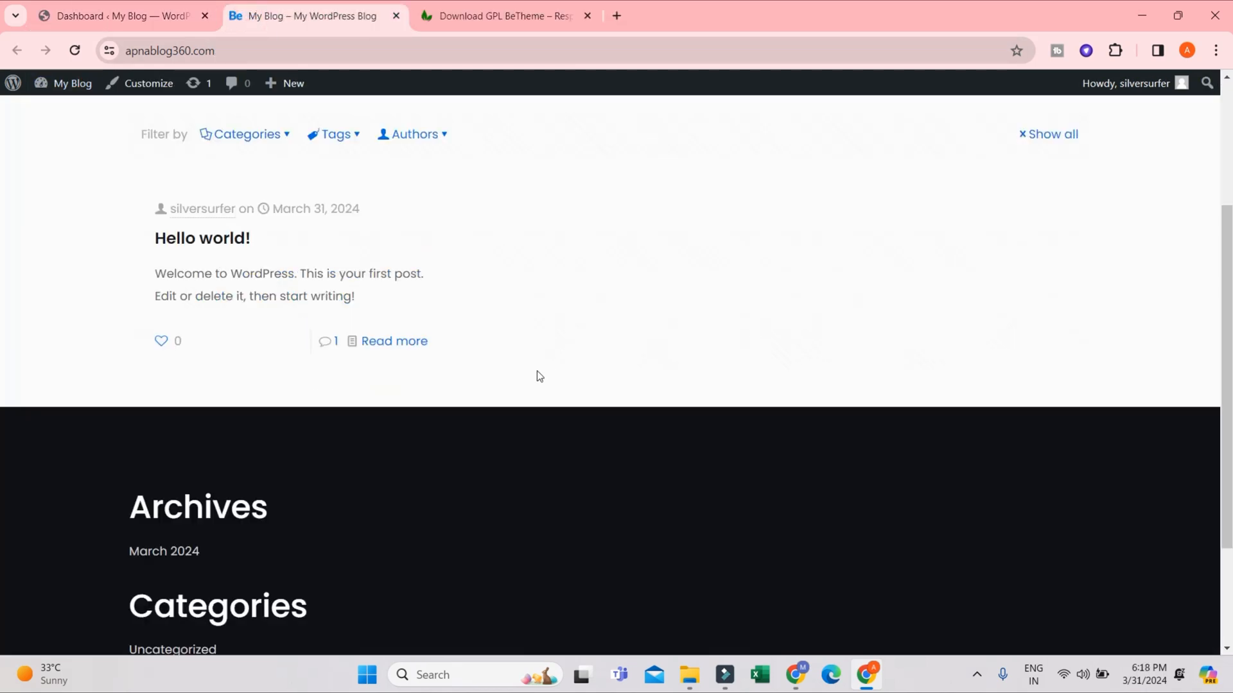
scroll(484, 429, "up", 6)
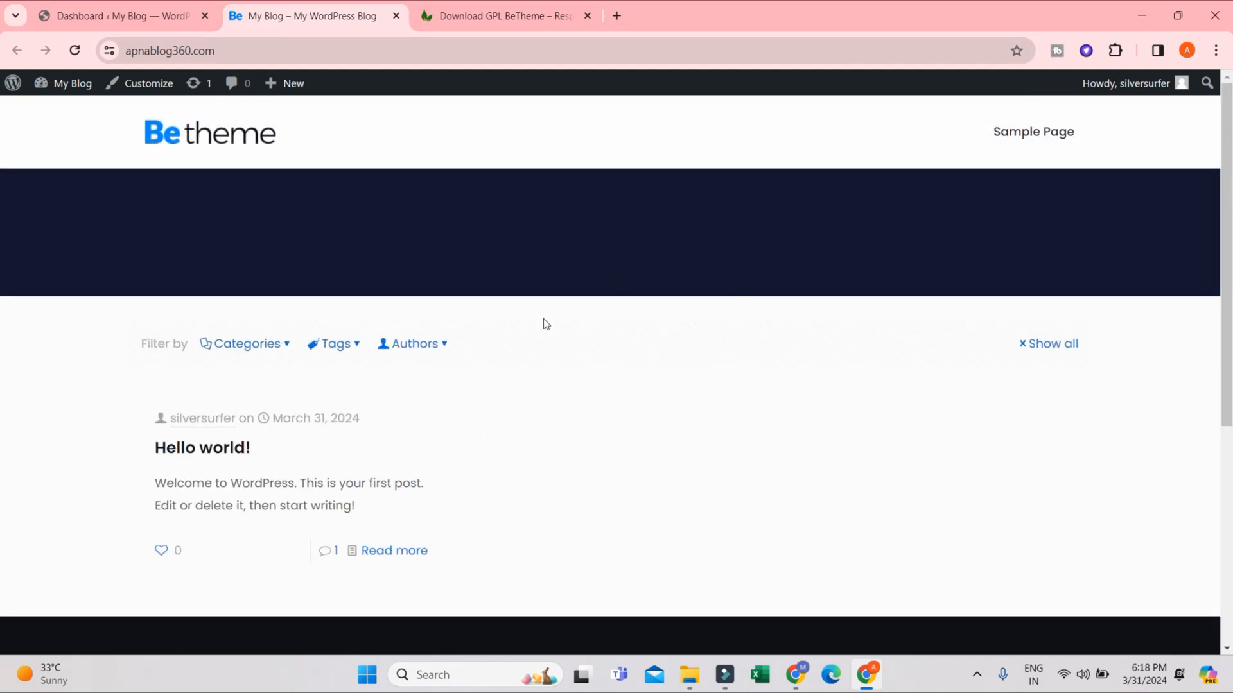
scroll(421, 470, "down", 5)
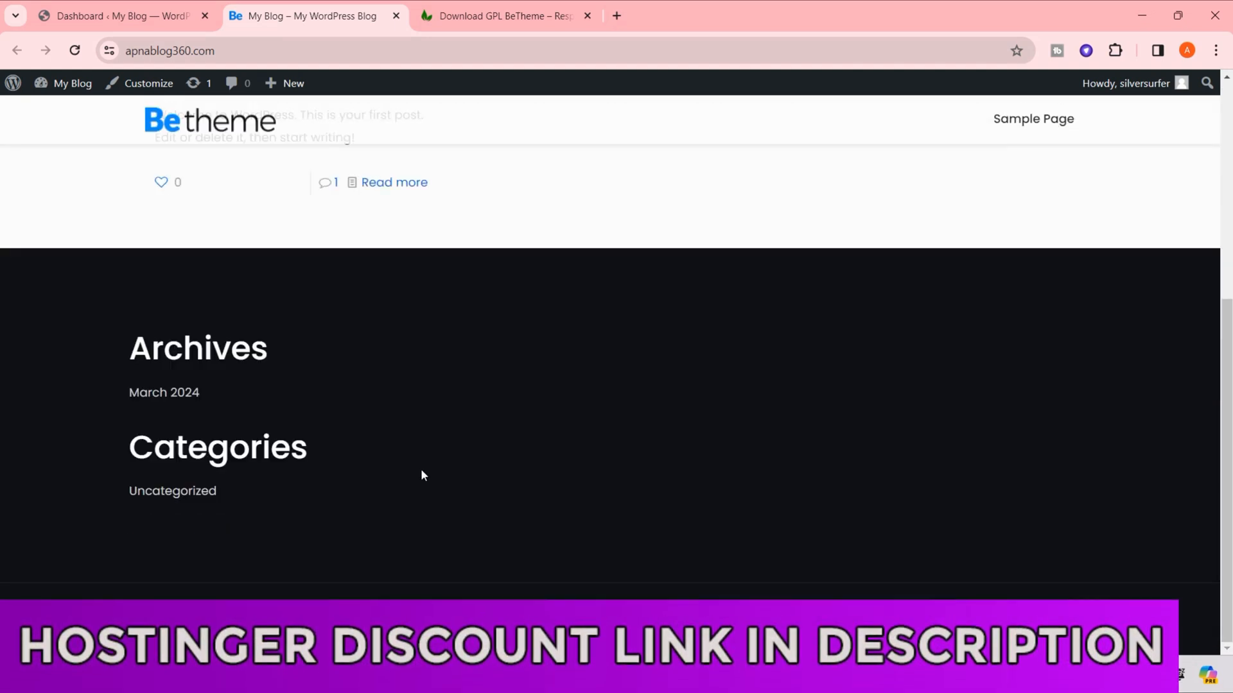
scroll(493, 522, "up", 5)
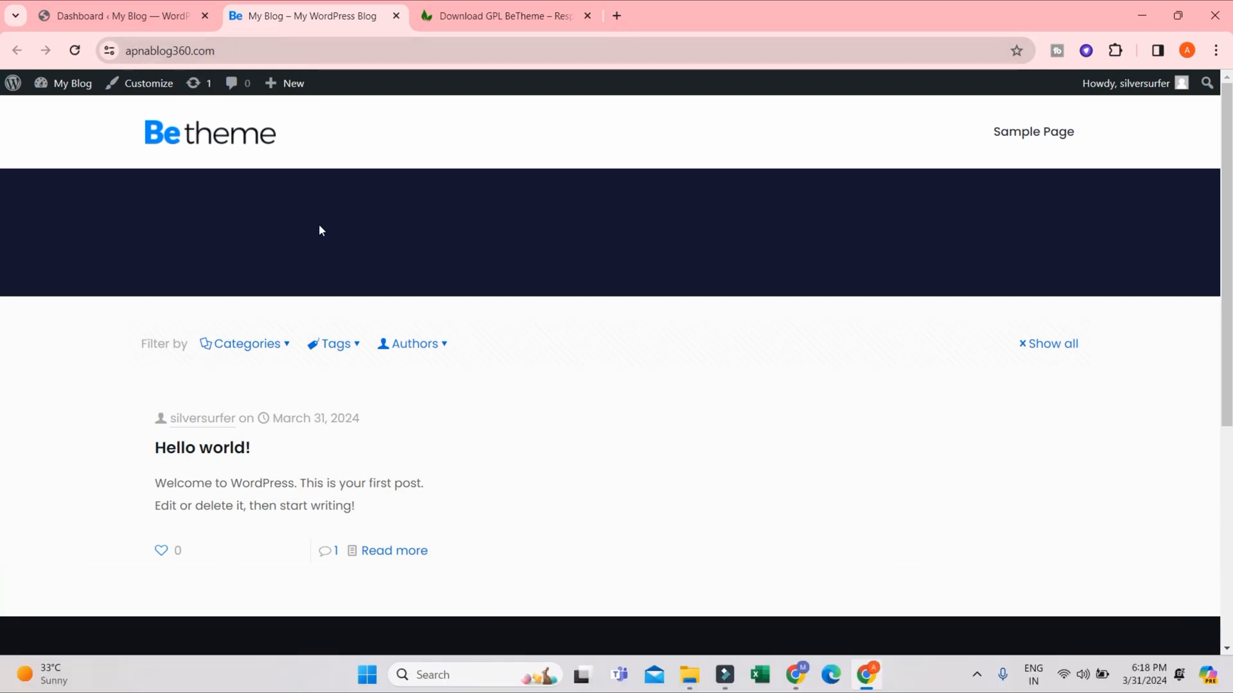
- Go back to the admin tab, look over the Betheme dashboard, and reopen it by way of the WordPress dashboard home
left_click(67, 15)
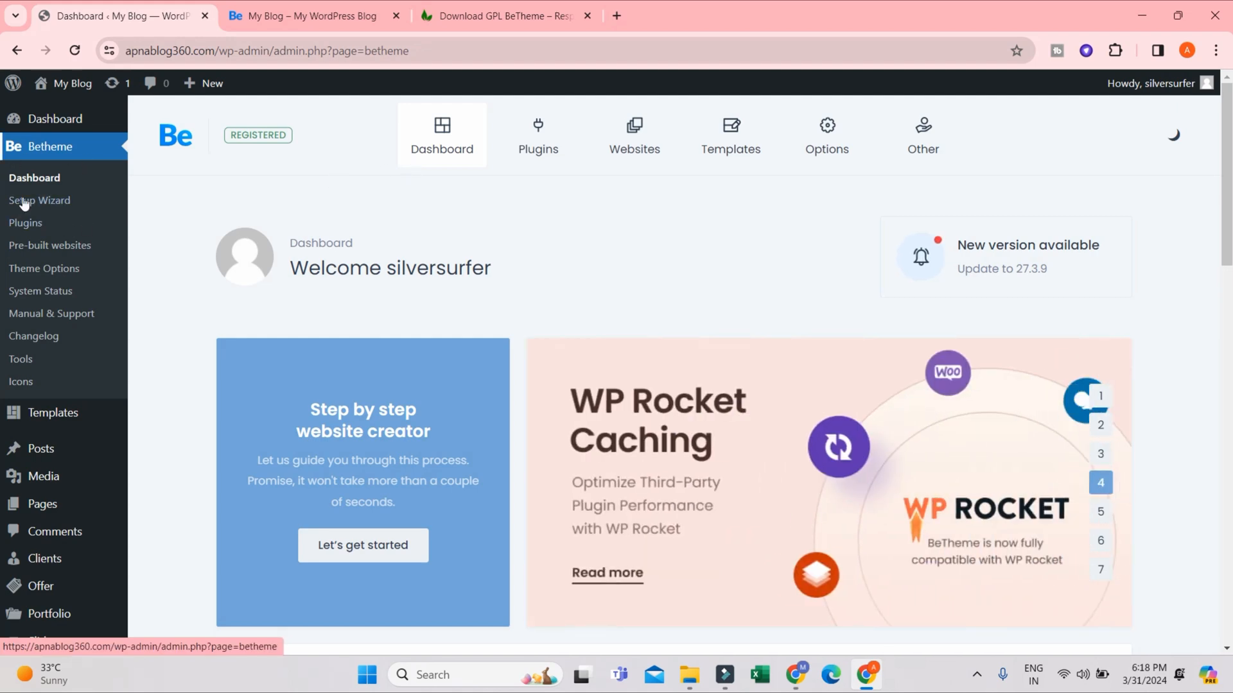
scroll(78, 420, "down", 6)
scroll(46, 425, "up", 4)
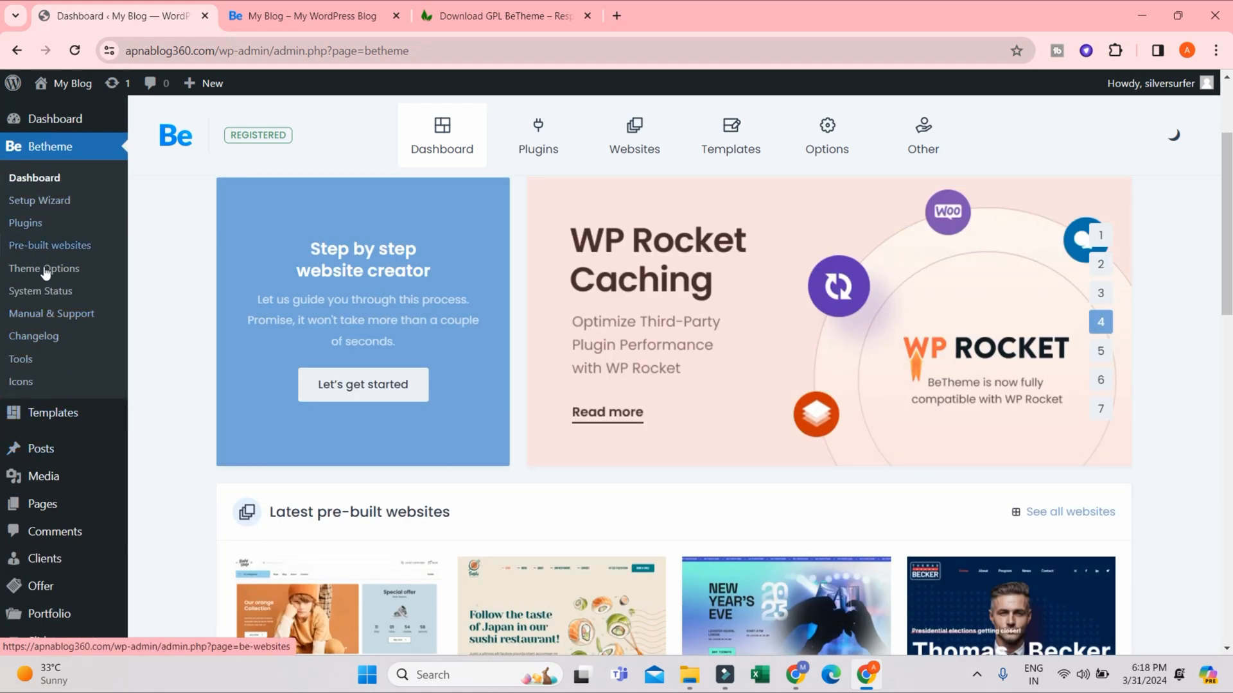
scroll(188, 152, "up", 3)
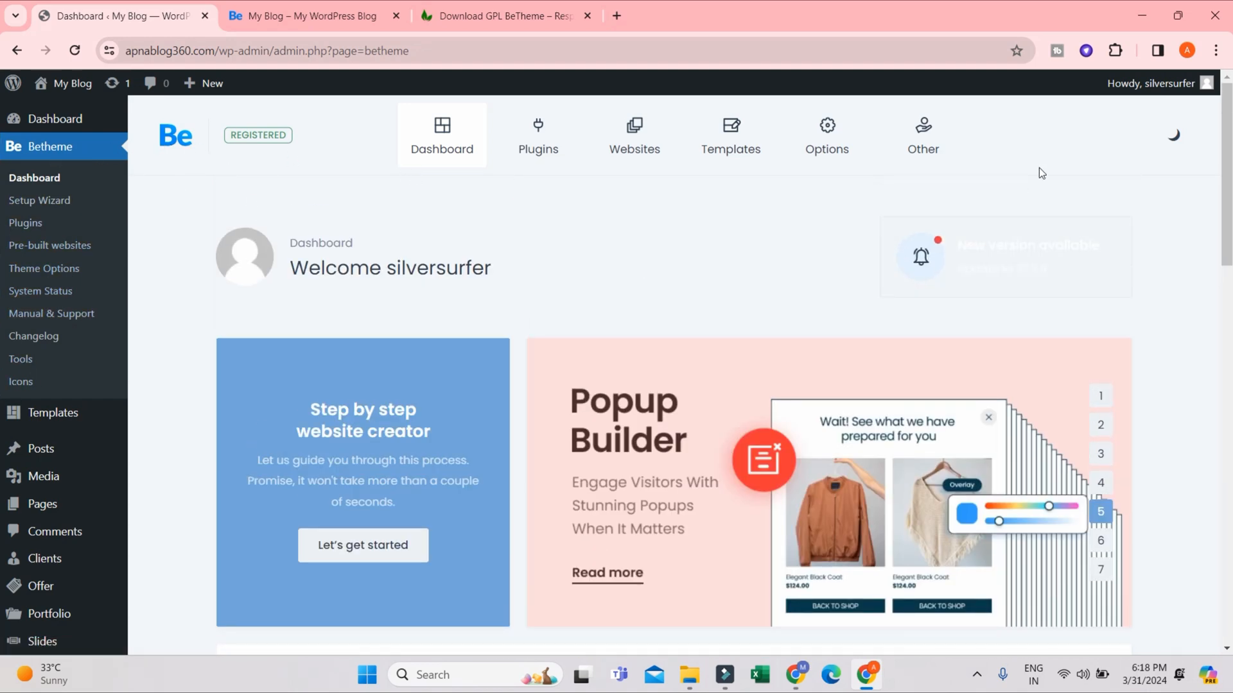
left_click(95, 115)
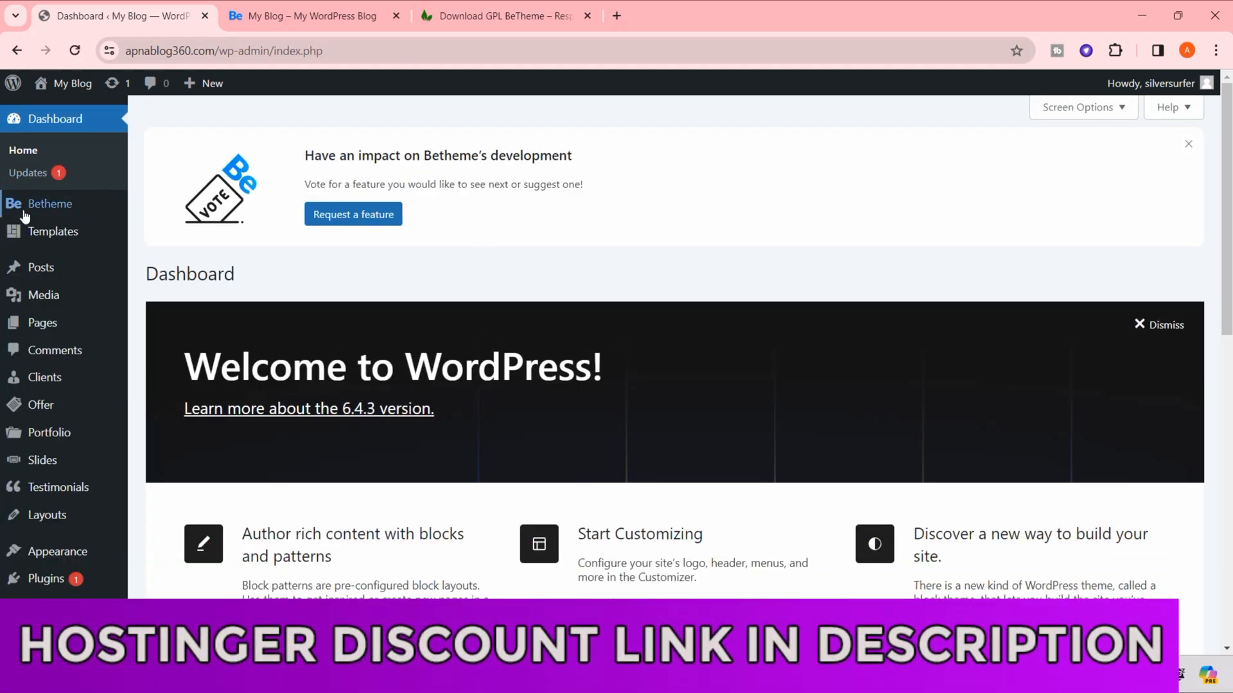
mouse_move(35, 212)
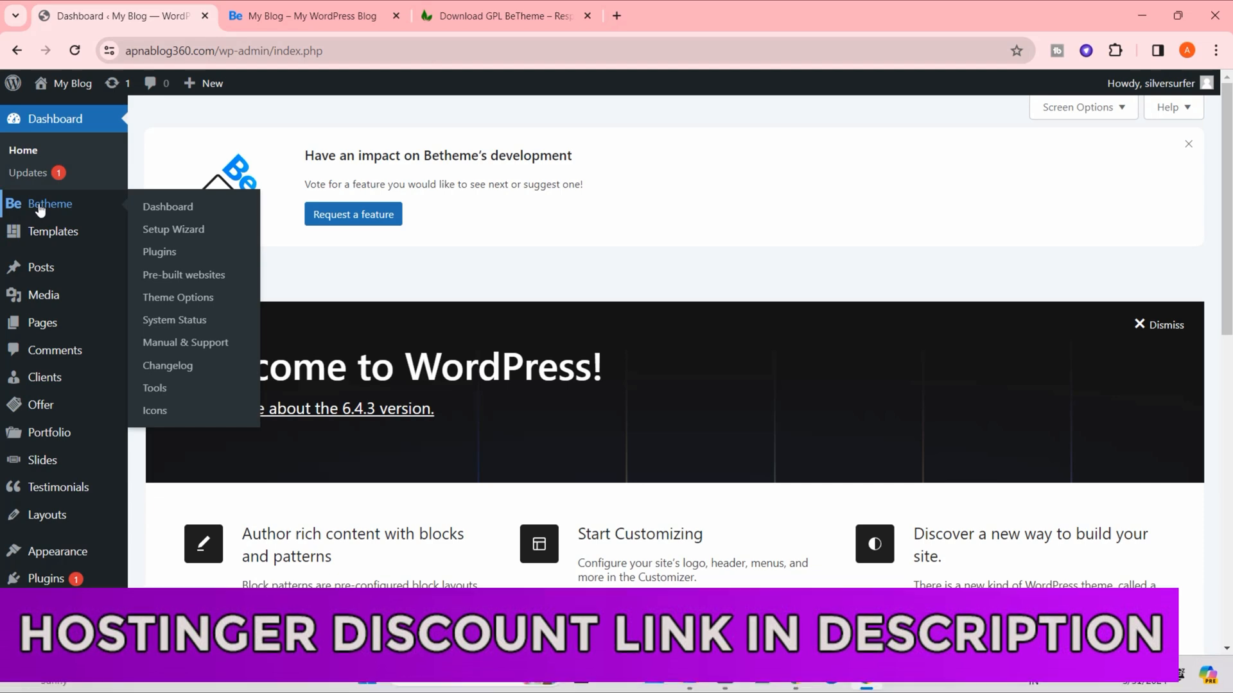
left_click(173, 206)
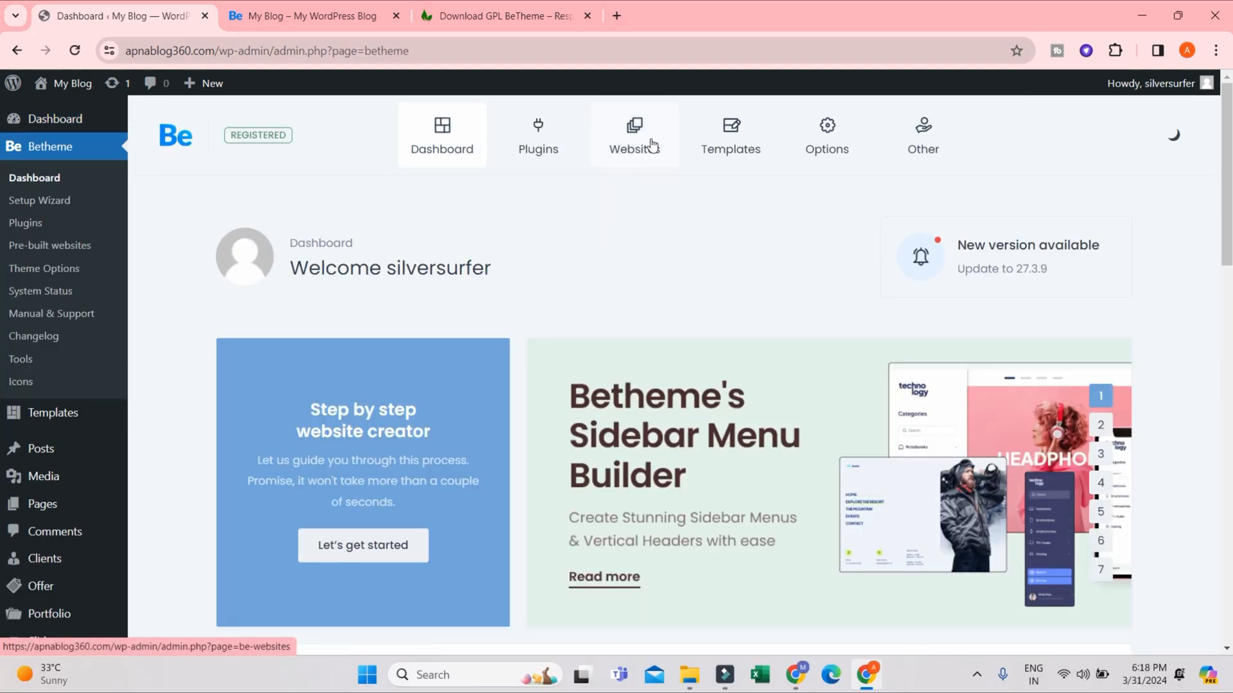
- Open Betheme's Plugins page and look through the plugins offered for installation
left_click(546, 154)
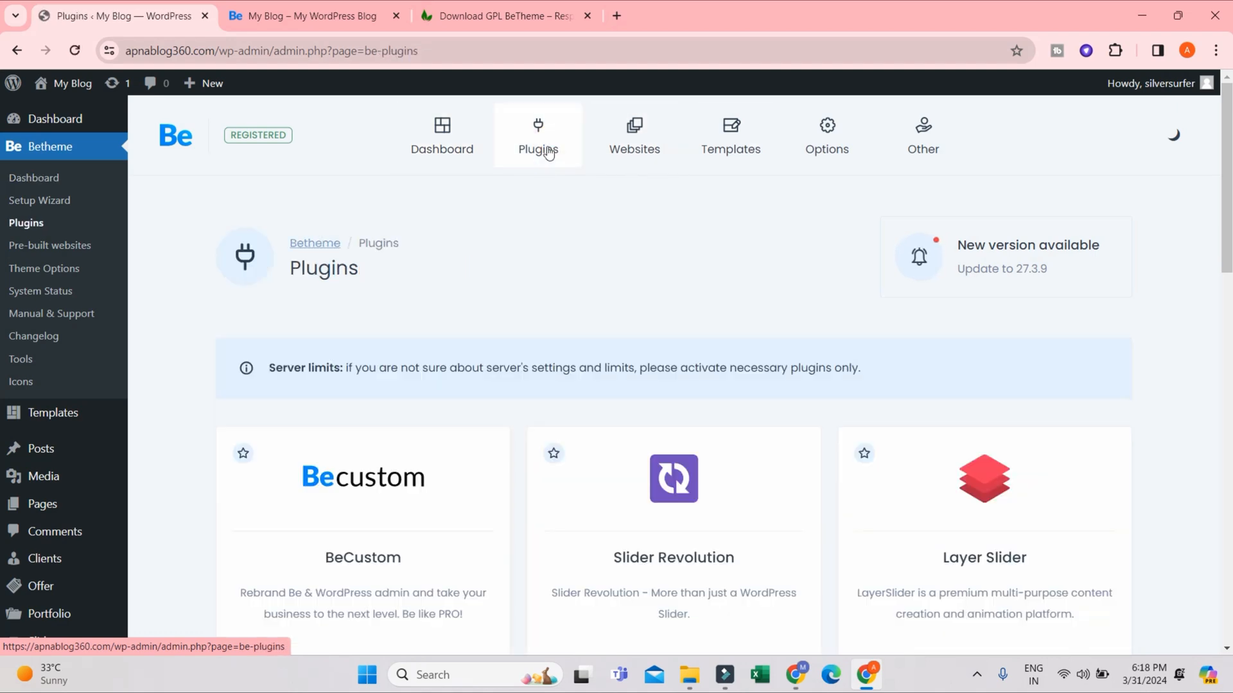
scroll(467, 385, "down", 5)
scroll(711, 315, "down", 8)
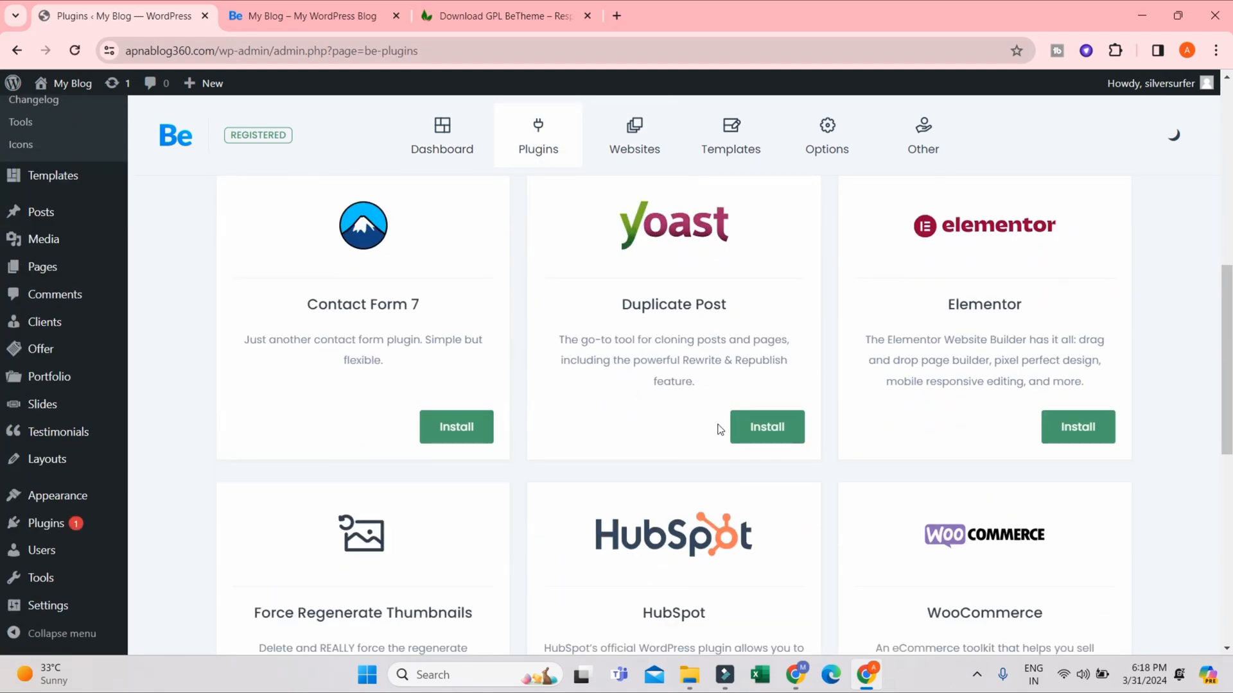
scroll(726, 432, "up", 14)
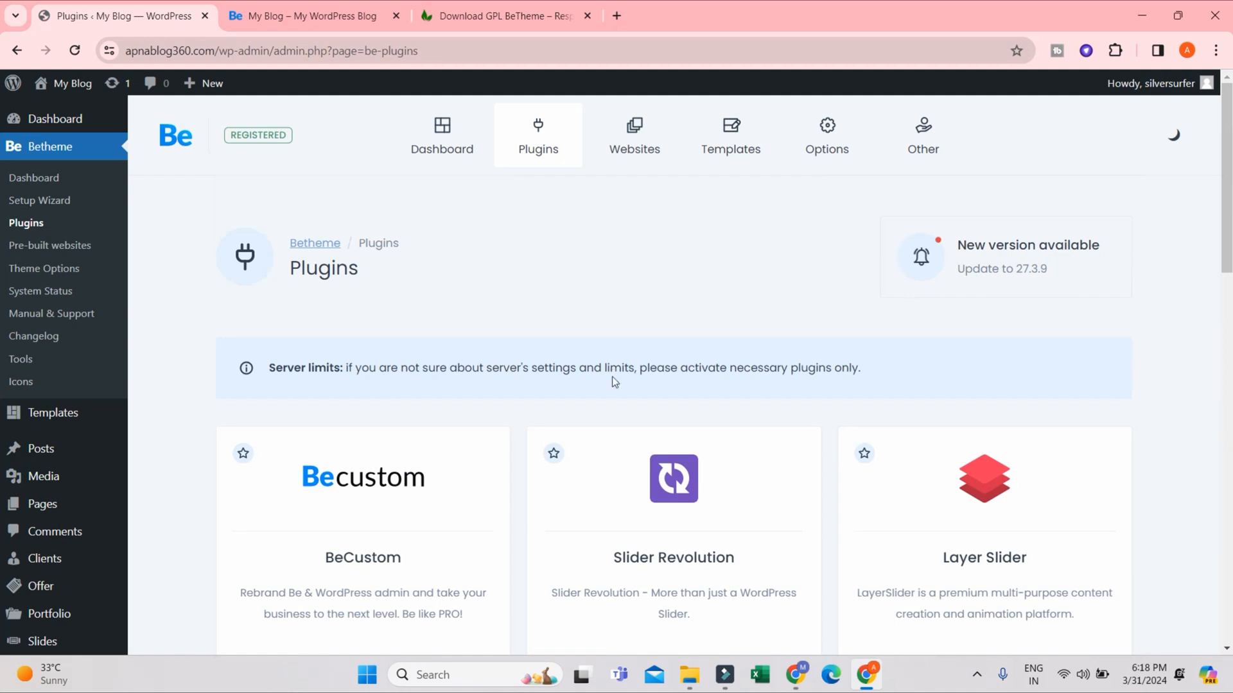
- Open Betheme's Pre-built websites page and look at the first demo sites in the gallery
left_click(629, 142)
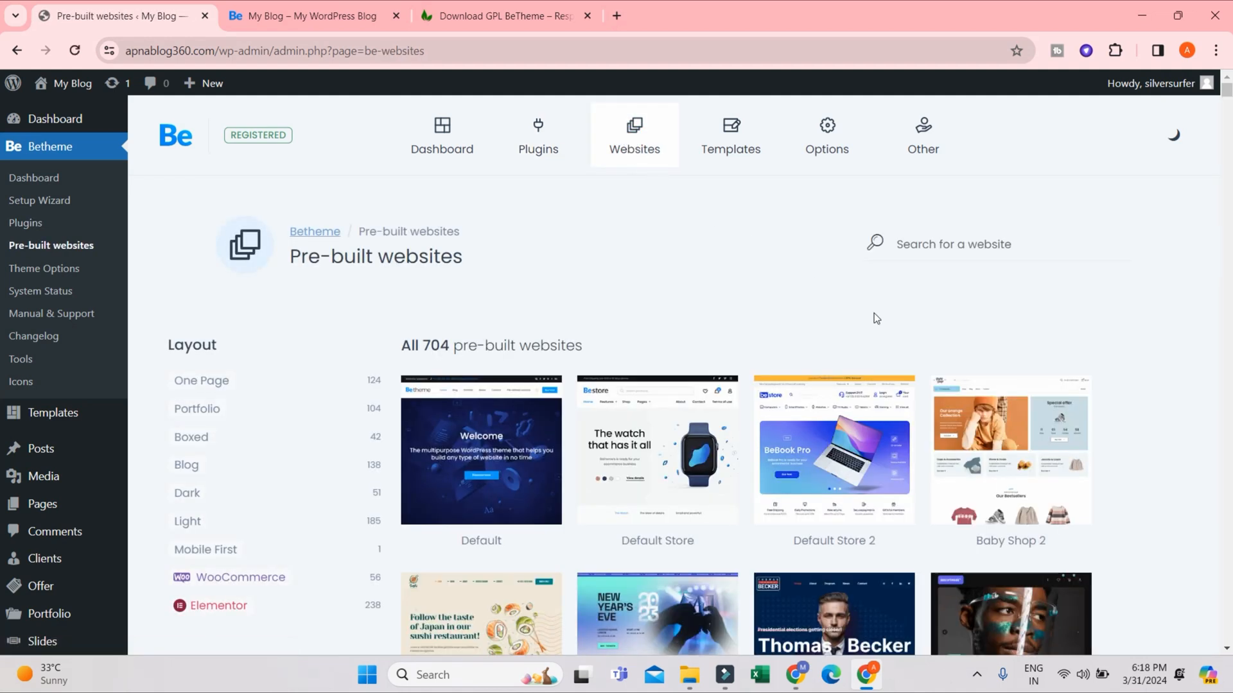
scroll(1061, 291, "down", 3)
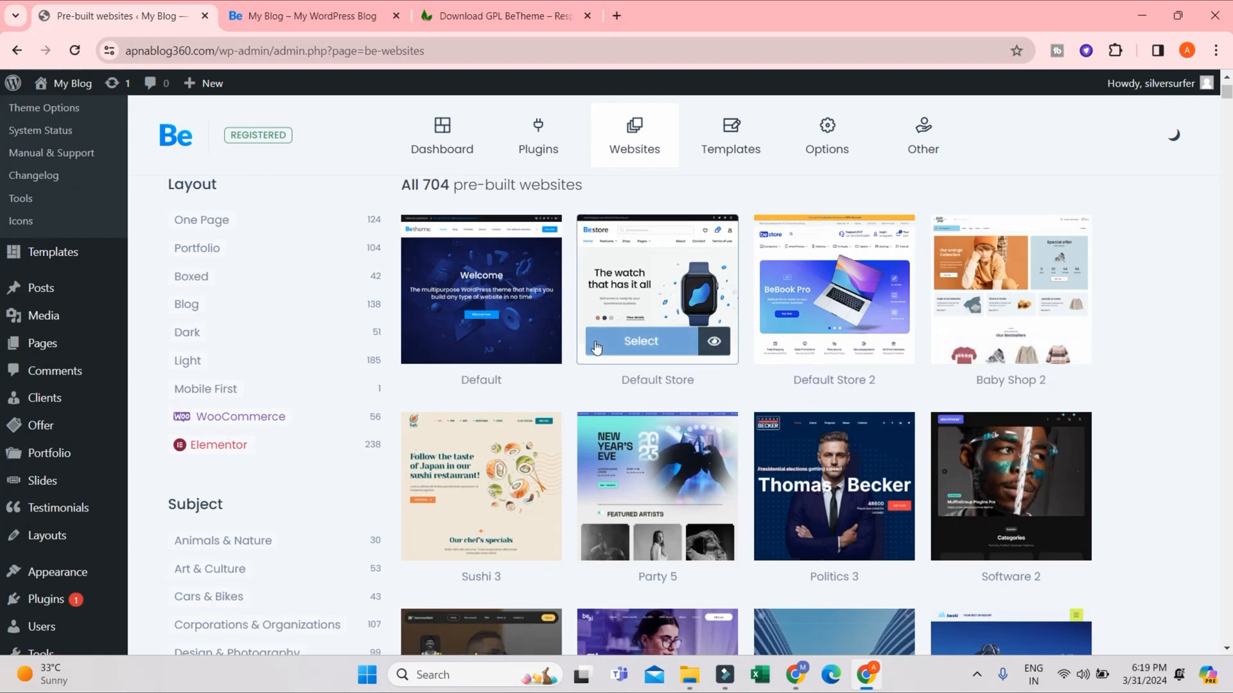
scroll(472, 243, "up", 2)
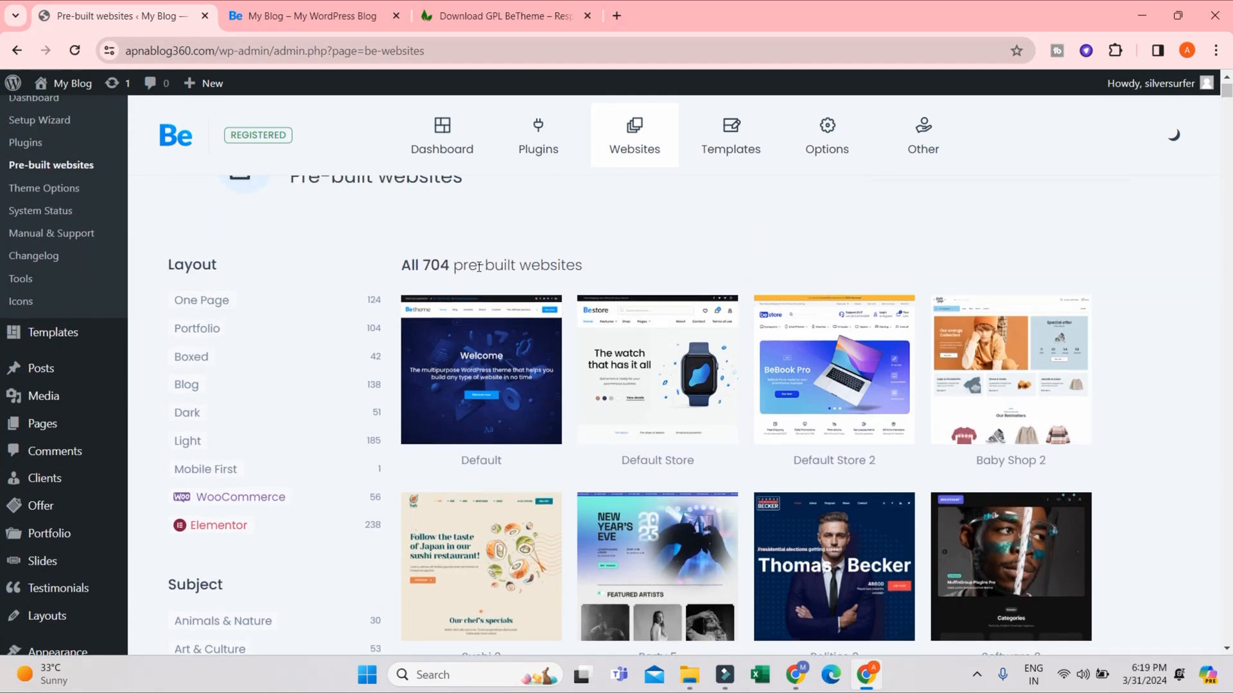
- Review the BeTheme product description and the My Blog homepage, and return to the Pre-built websites page
left_click(494, 13)
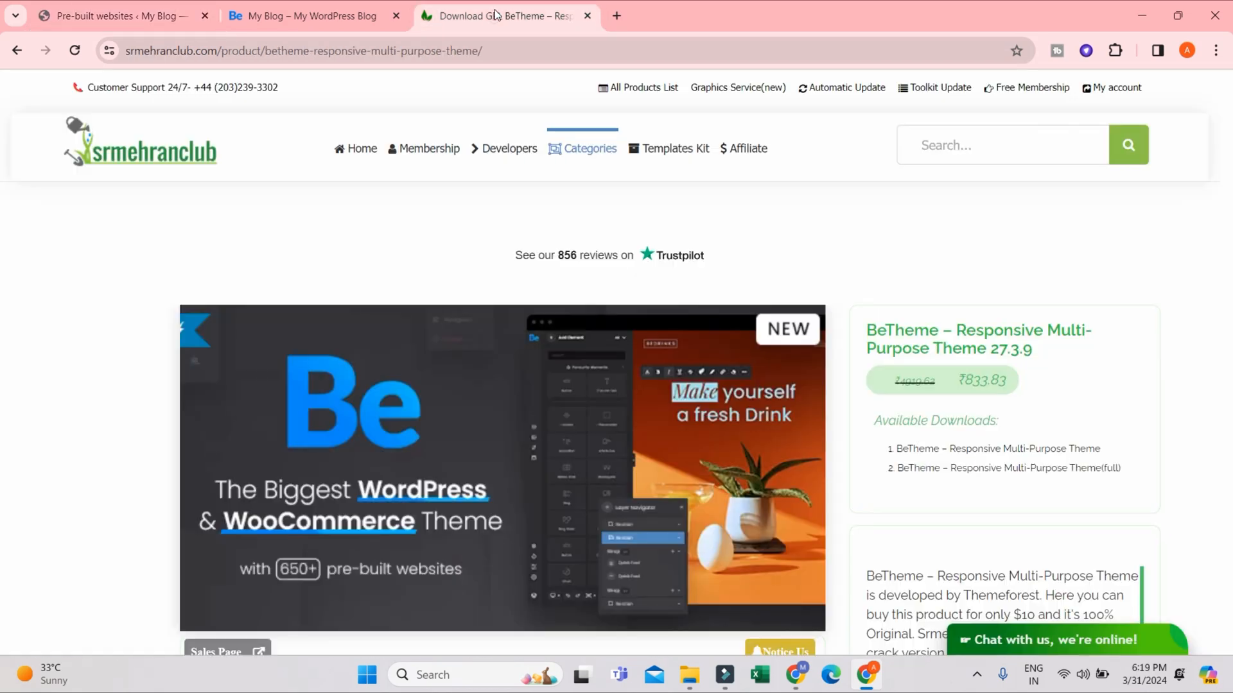
scroll(193, 488, "down", 5)
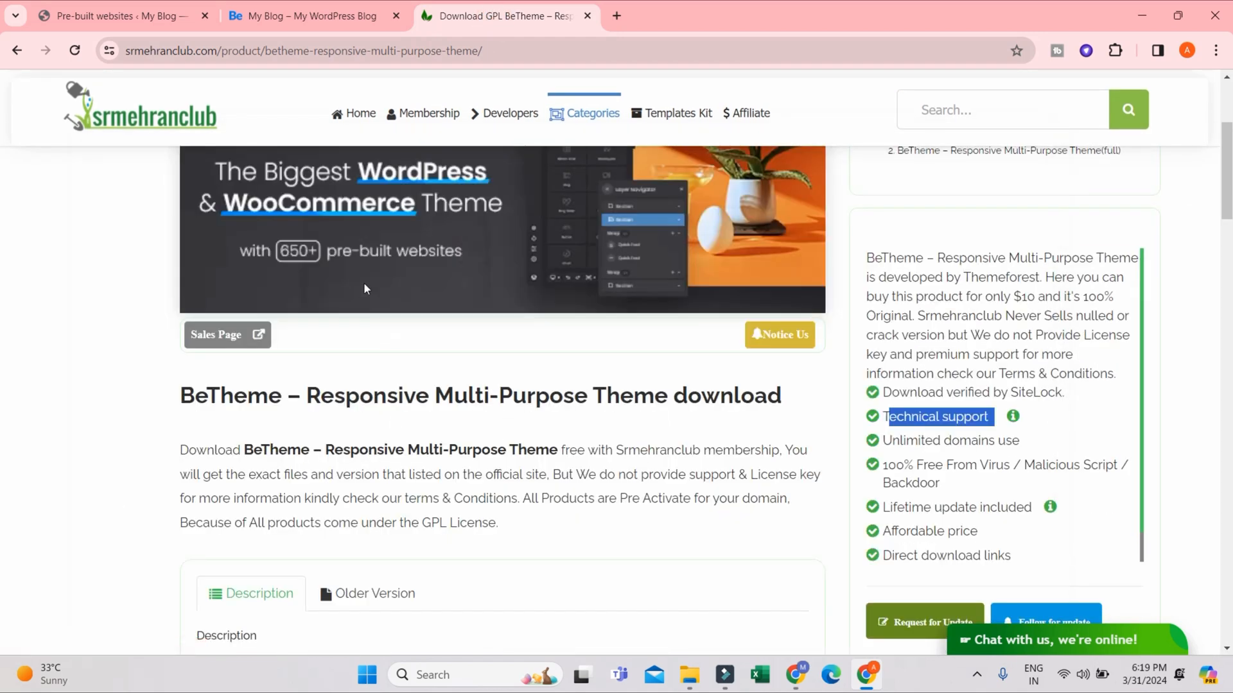
left_click(301, 18)
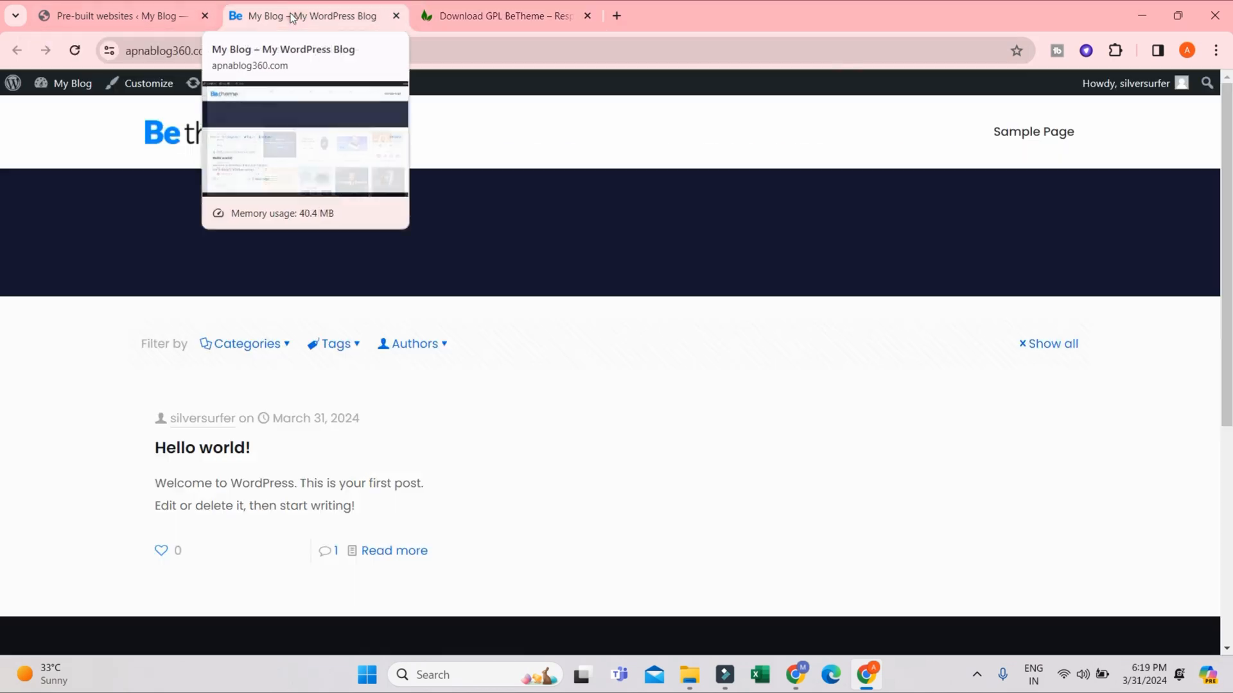
left_click(154, 9)
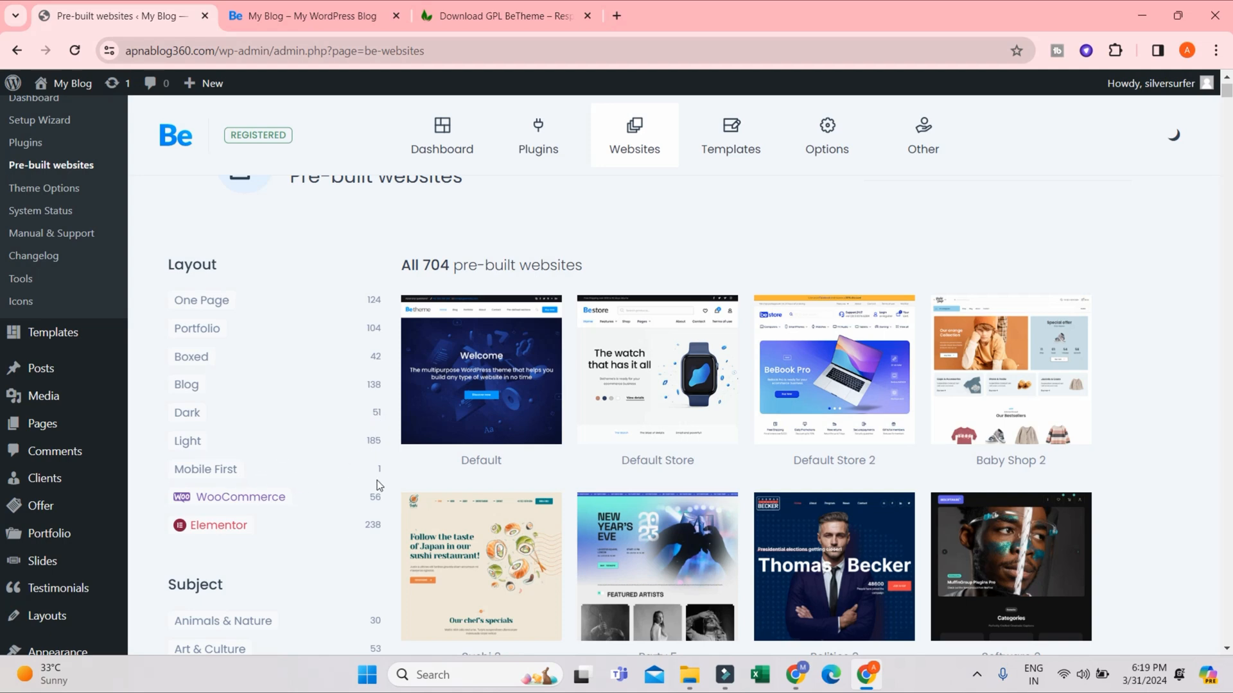
- Examine the layout and subject categories of the pre-built websites along with the demo designs listed beside them
scroll(384, 474, "down", 2)
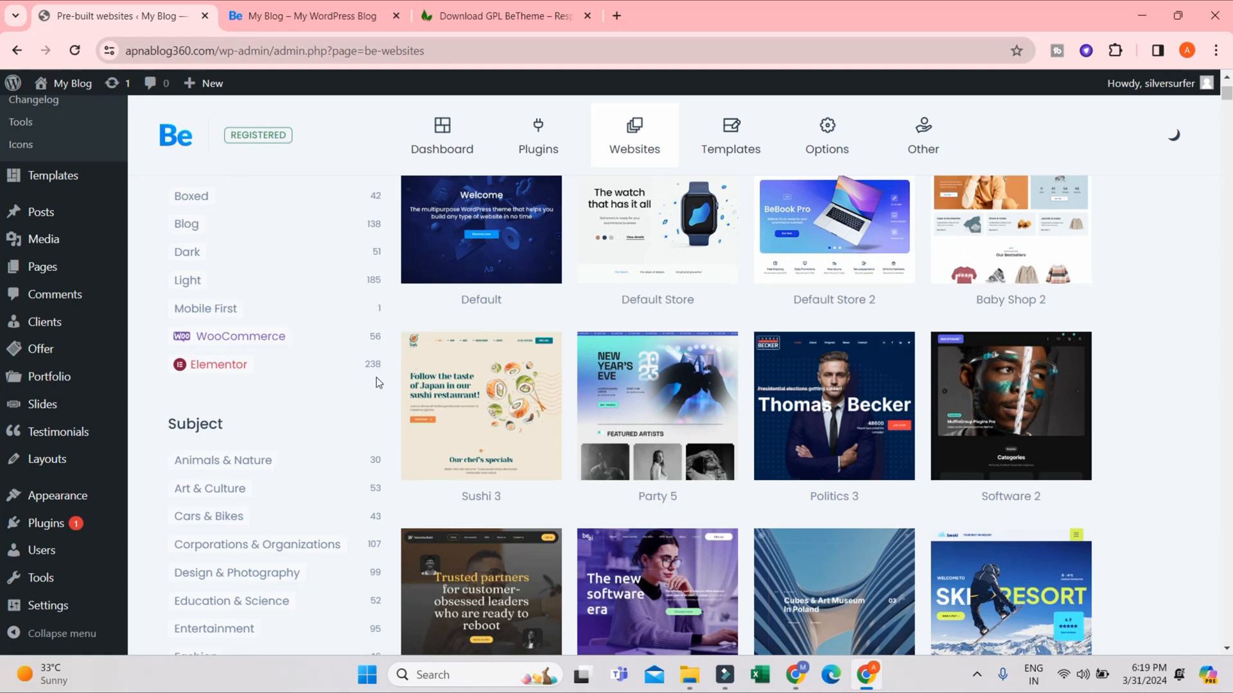
scroll(366, 485, "down", 3)
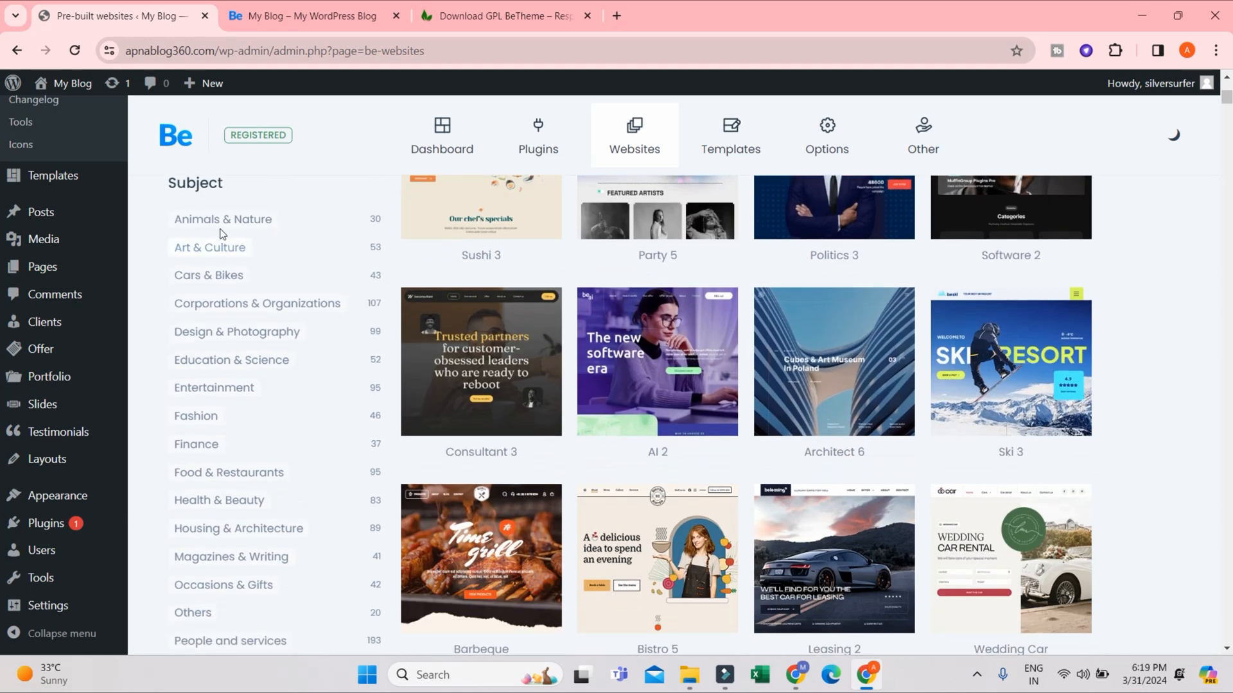
scroll(221, 234, "up", 2)
scroll(278, 346, "down", 4)
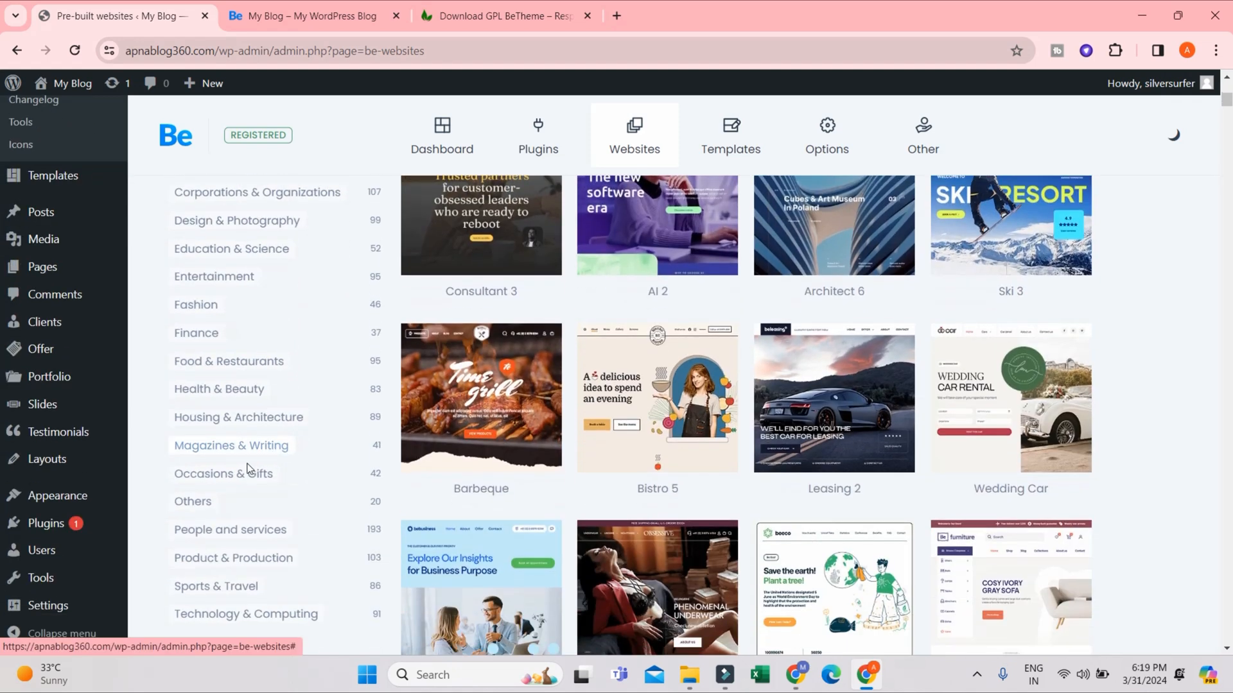
scroll(249, 468, "down", 3)
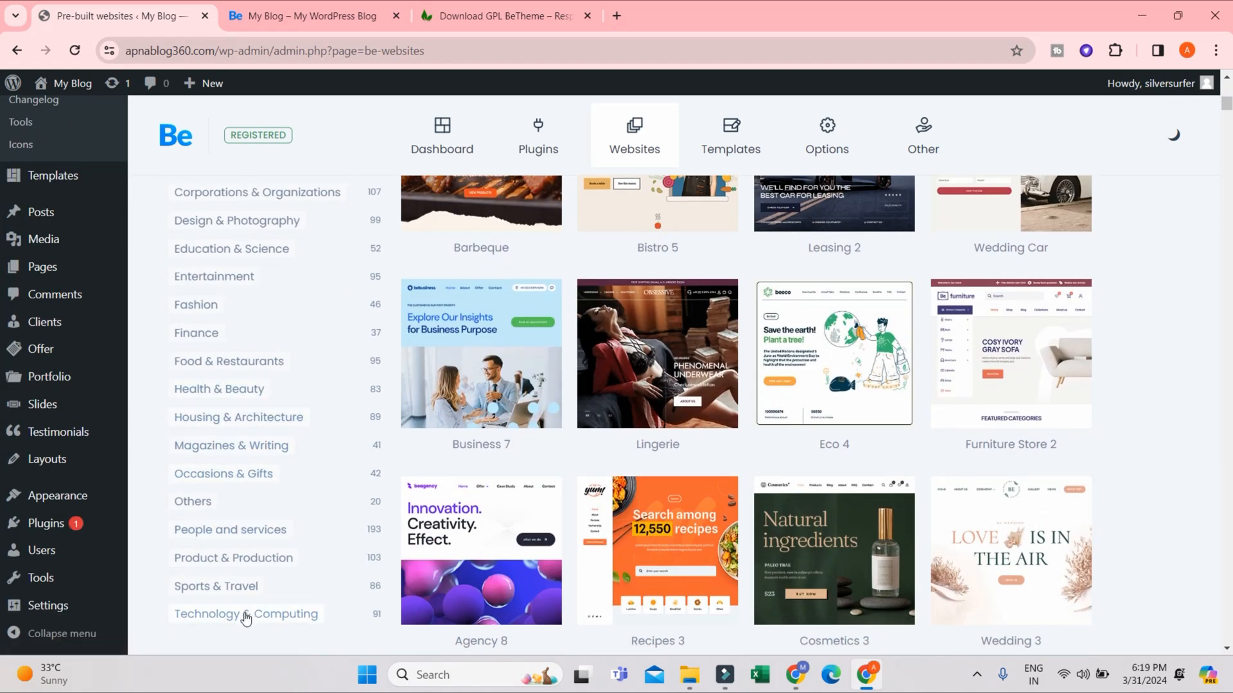
scroll(273, 386, "up", 2)
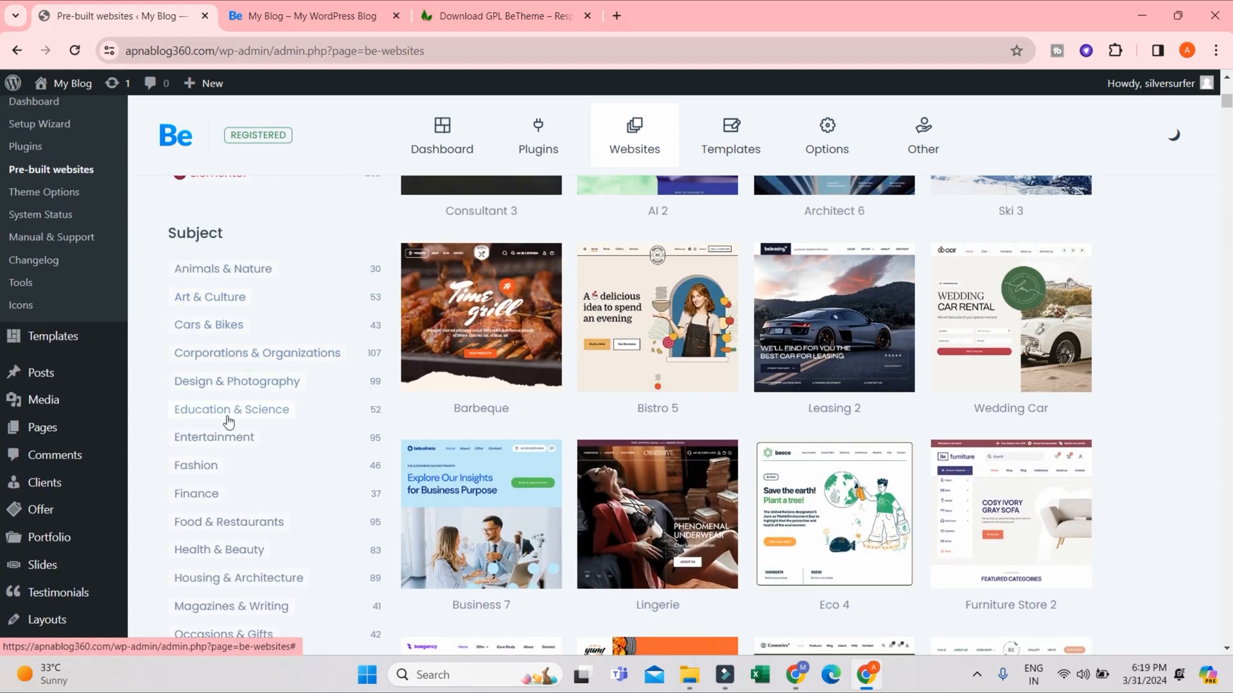
scroll(212, 479, "down", 2)
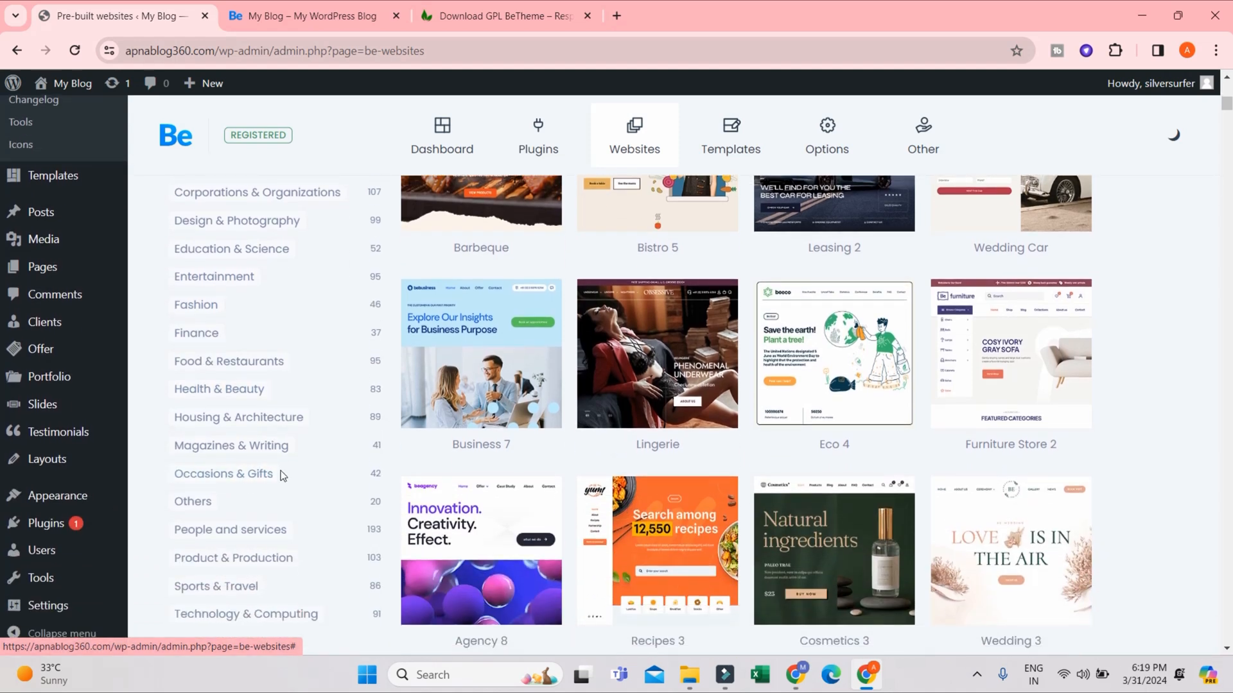
scroll(242, 491, "down", 1)
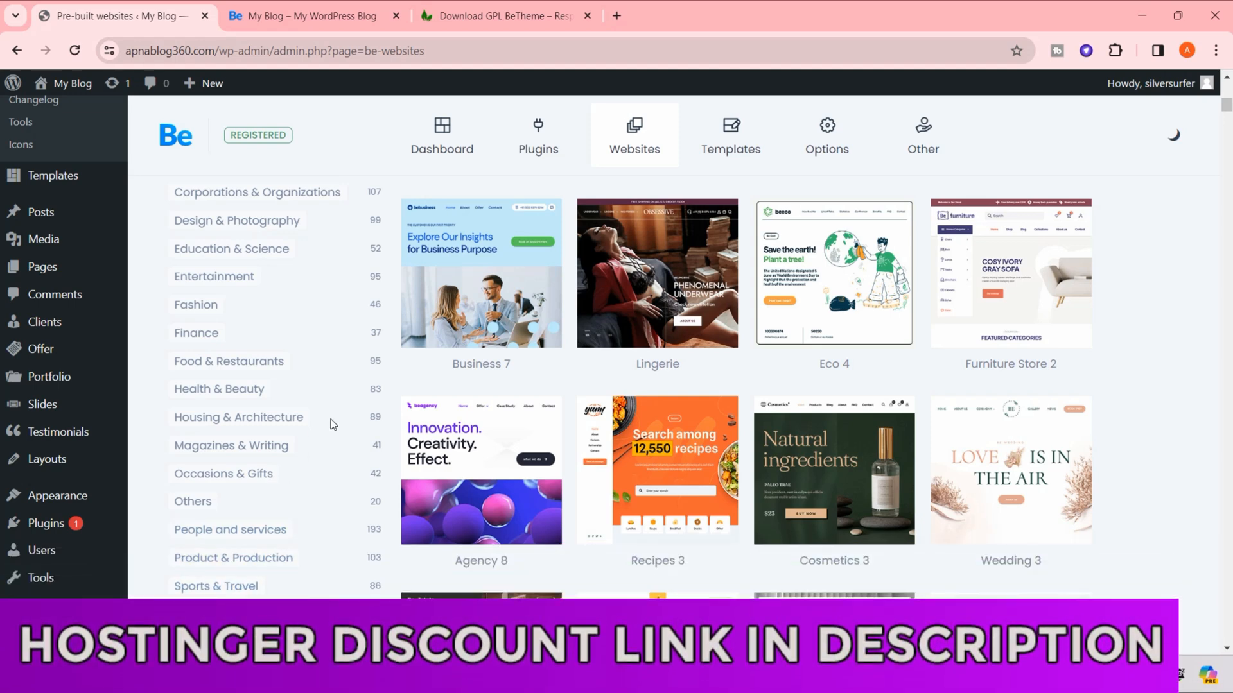
scroll(347, 411, "up", 2)
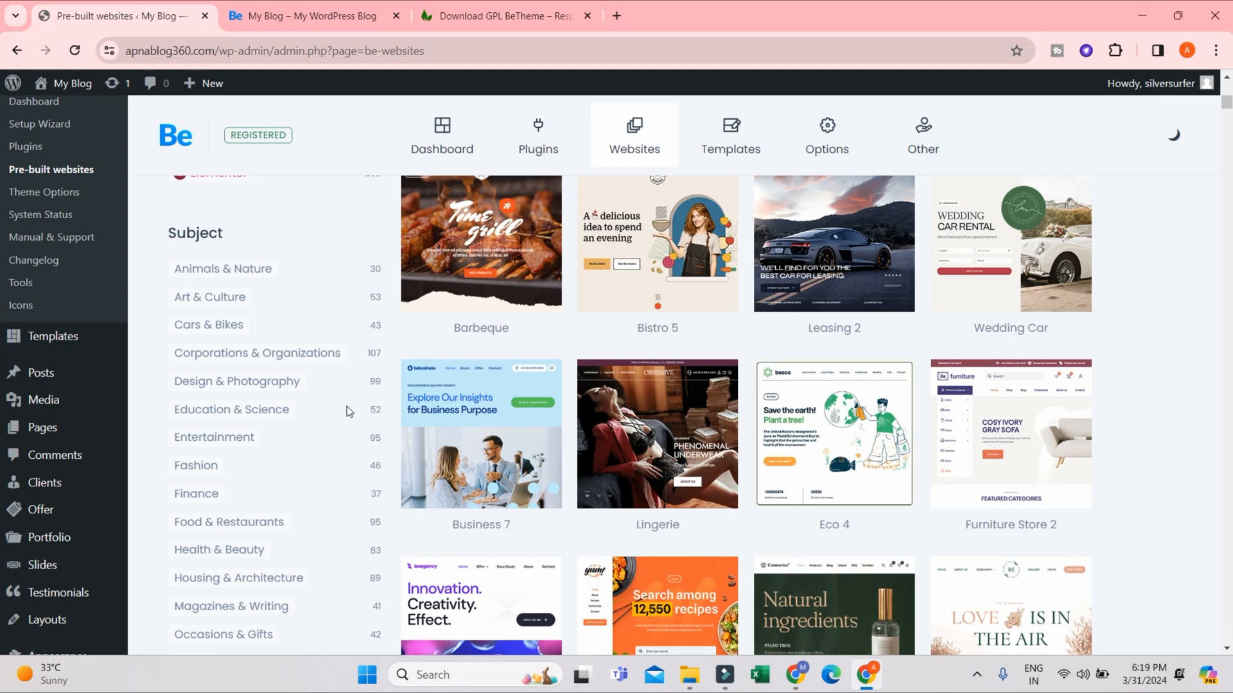
scroll(347, 411, "up", 3)
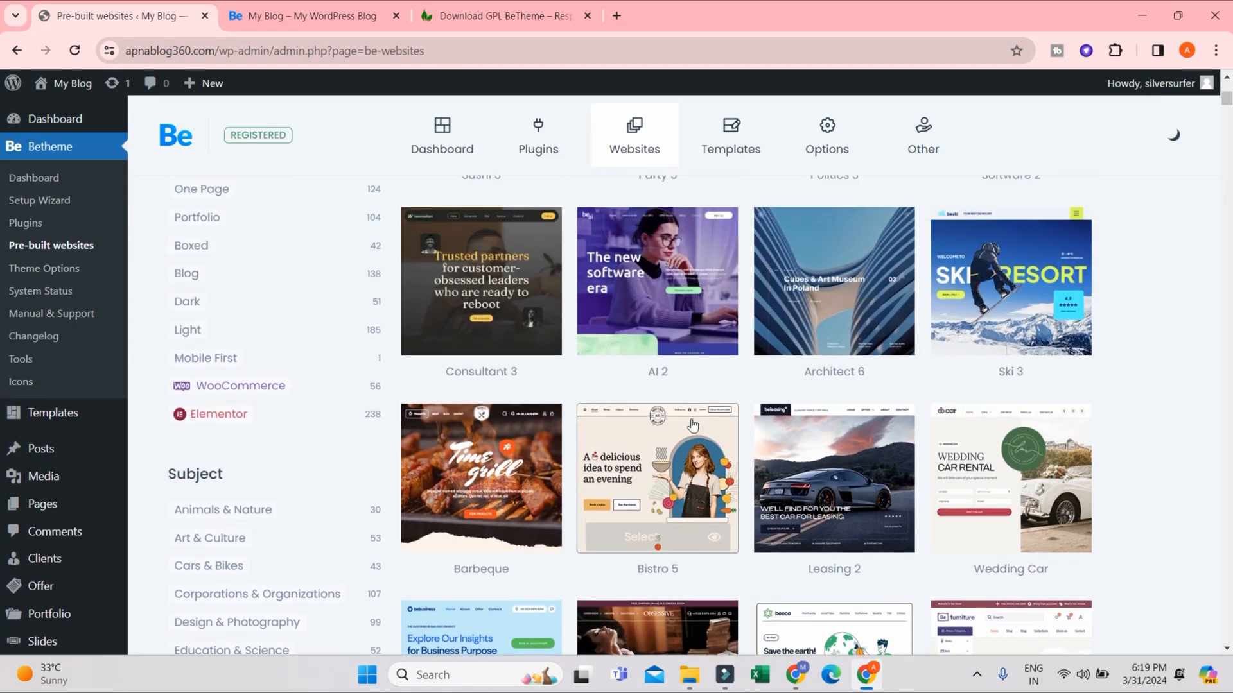
- Look over more demo designs and filter the pre-built websites by the WooCommerce layout
scroll(482, 345, "up", 2)
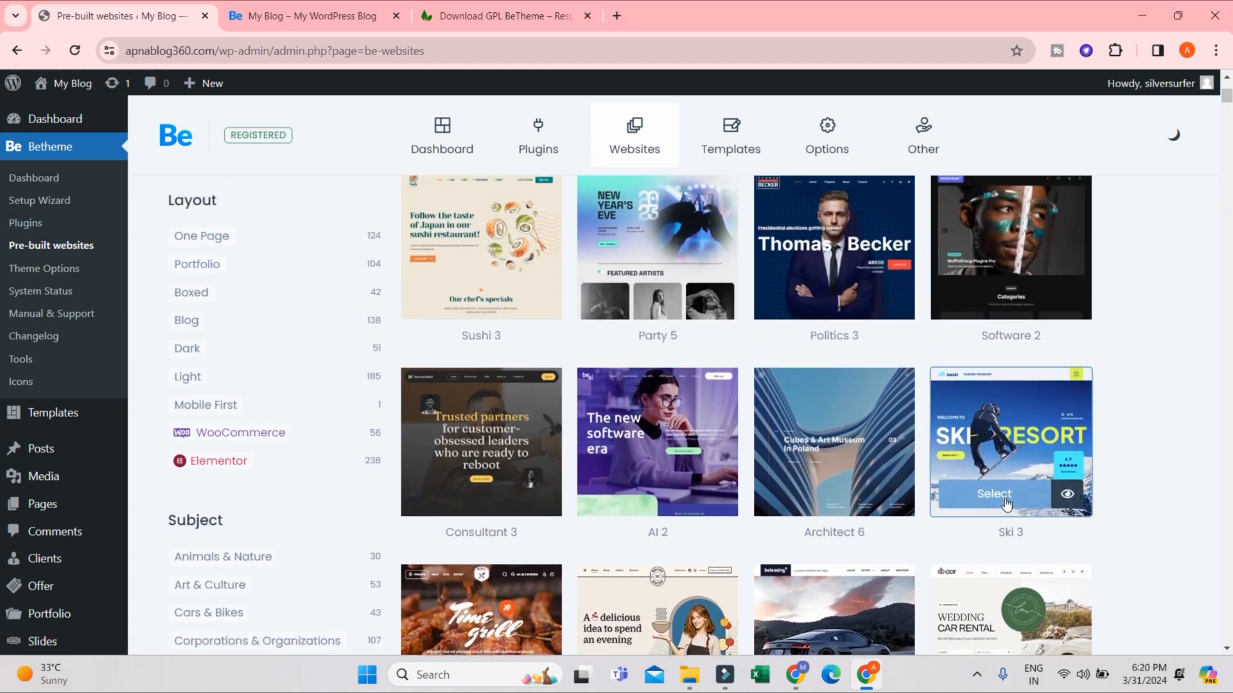
scroll(1117, 435, "up", 2)
scroll(164, 558, "down", 3)
scroll(186, 501, "down", 2)
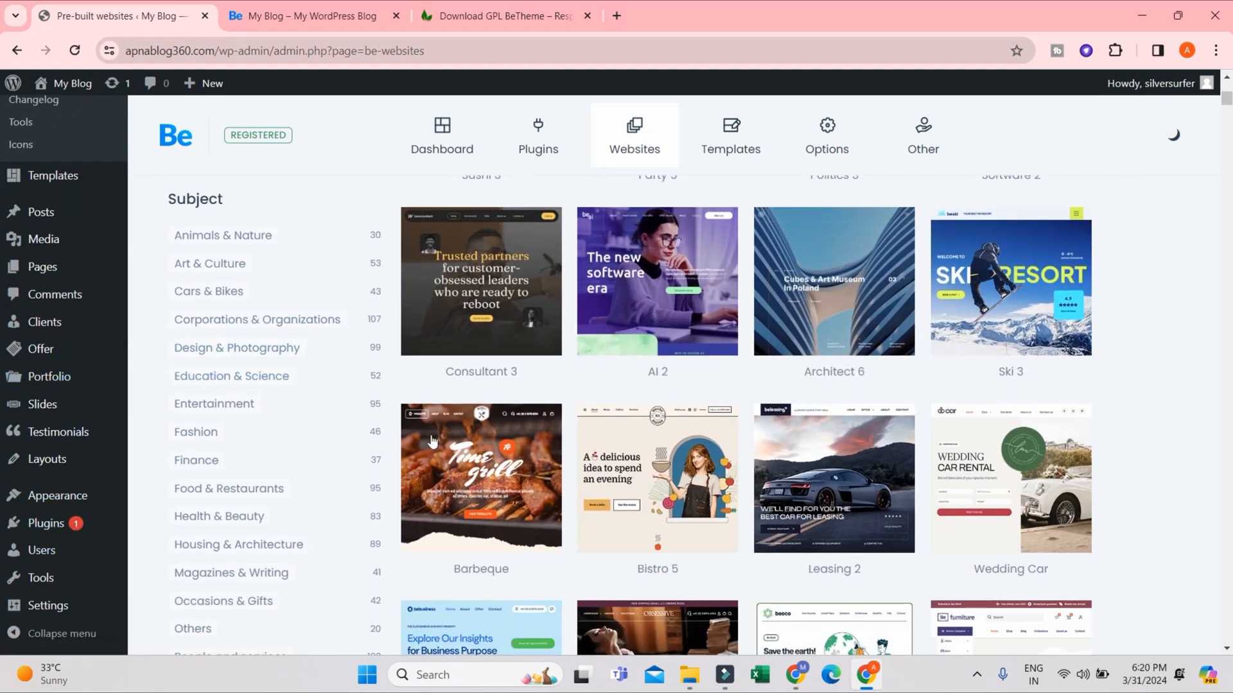
scroll(262, 393, "up", 5)
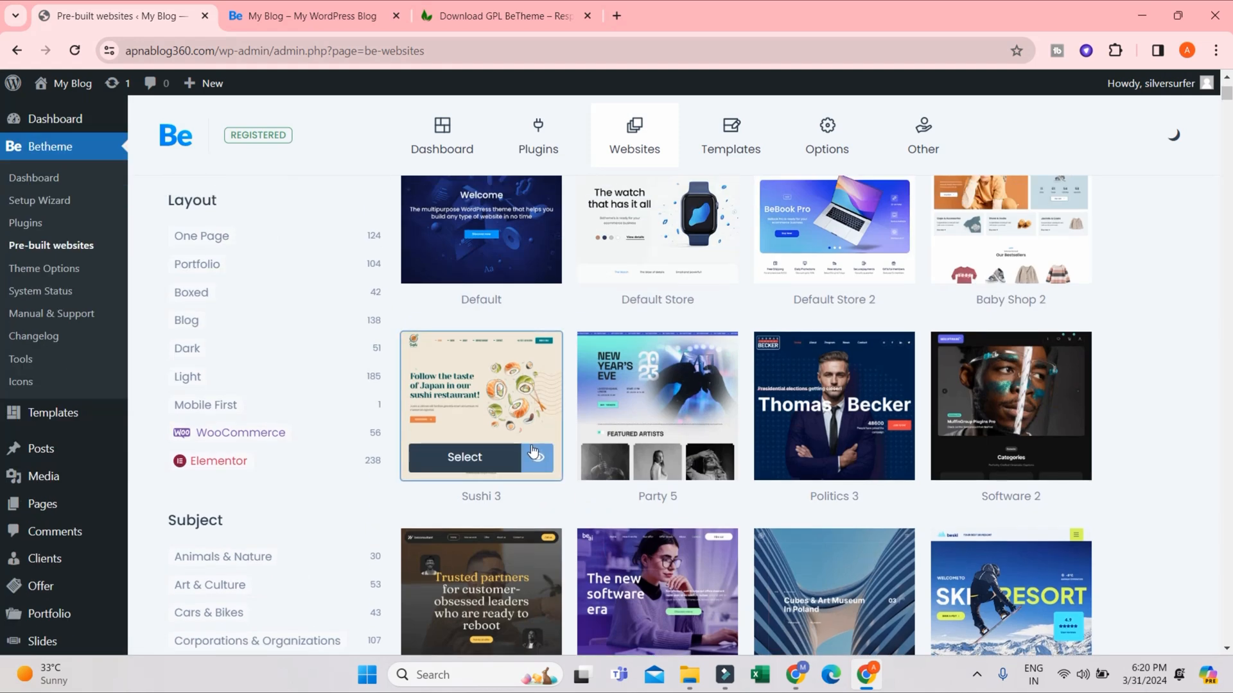
left_click(207, 435)
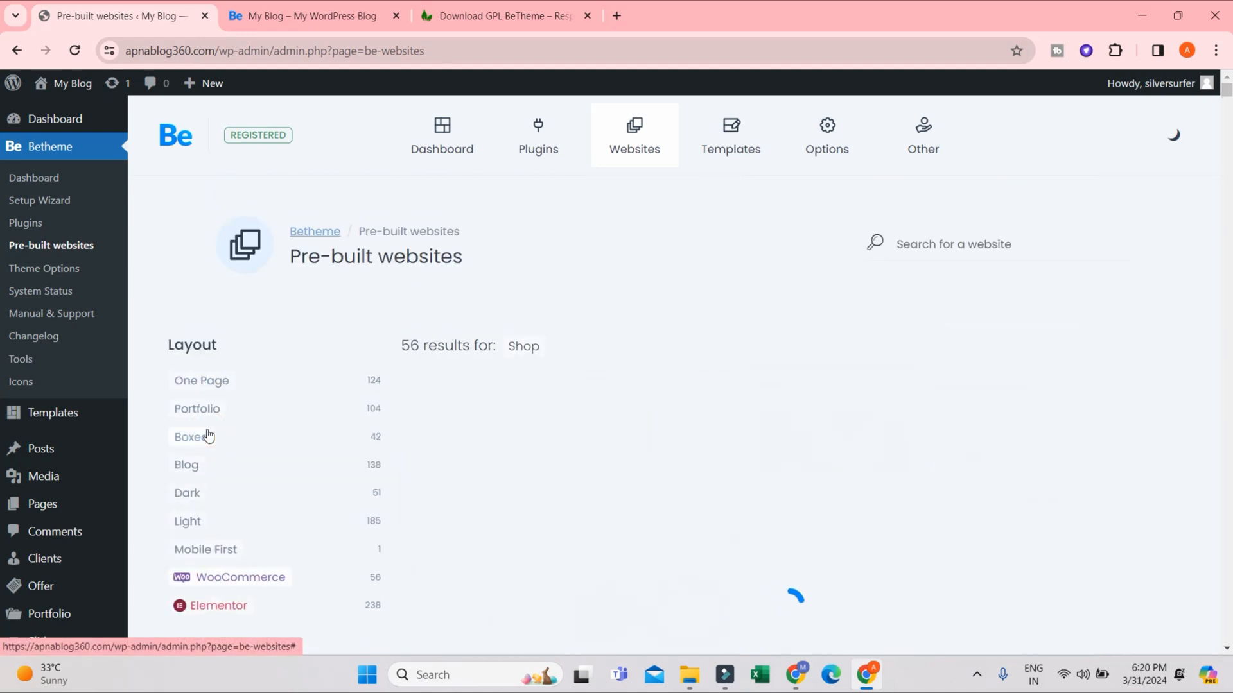
- Look through the WooCommerce demo designs and select the Default Store 2 pre-built website
scroll(490, 458, "down", 3)
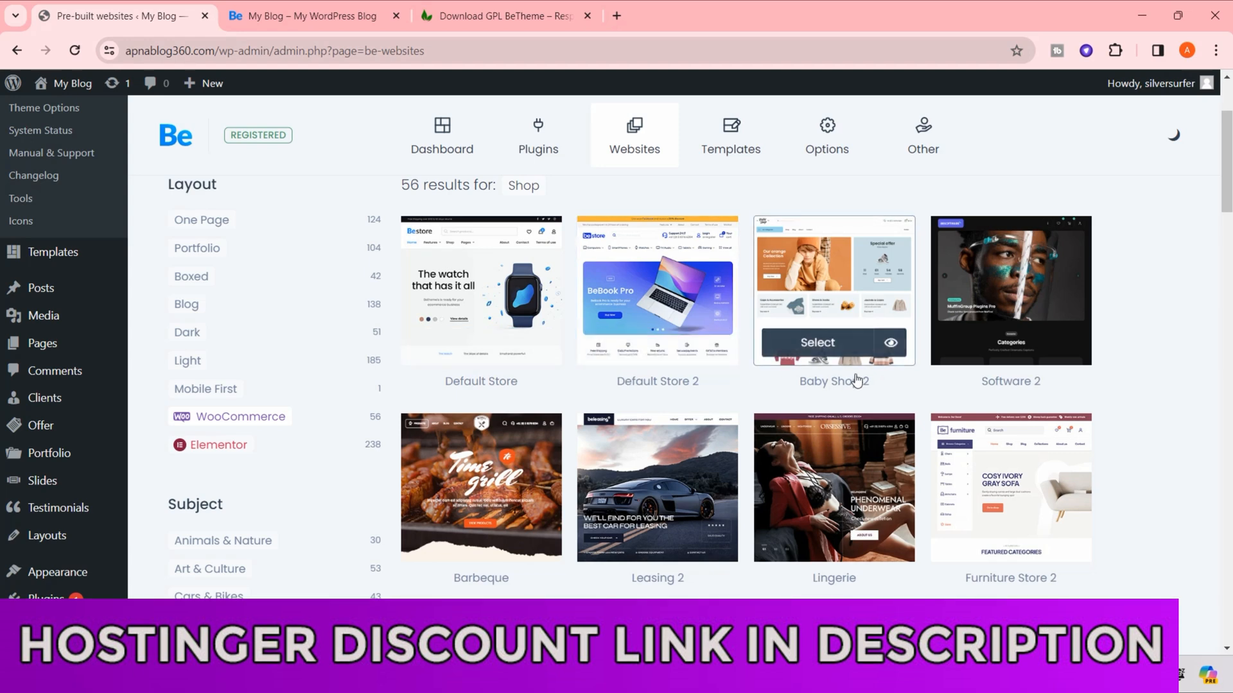
scroll(880, 380, "down", 5)
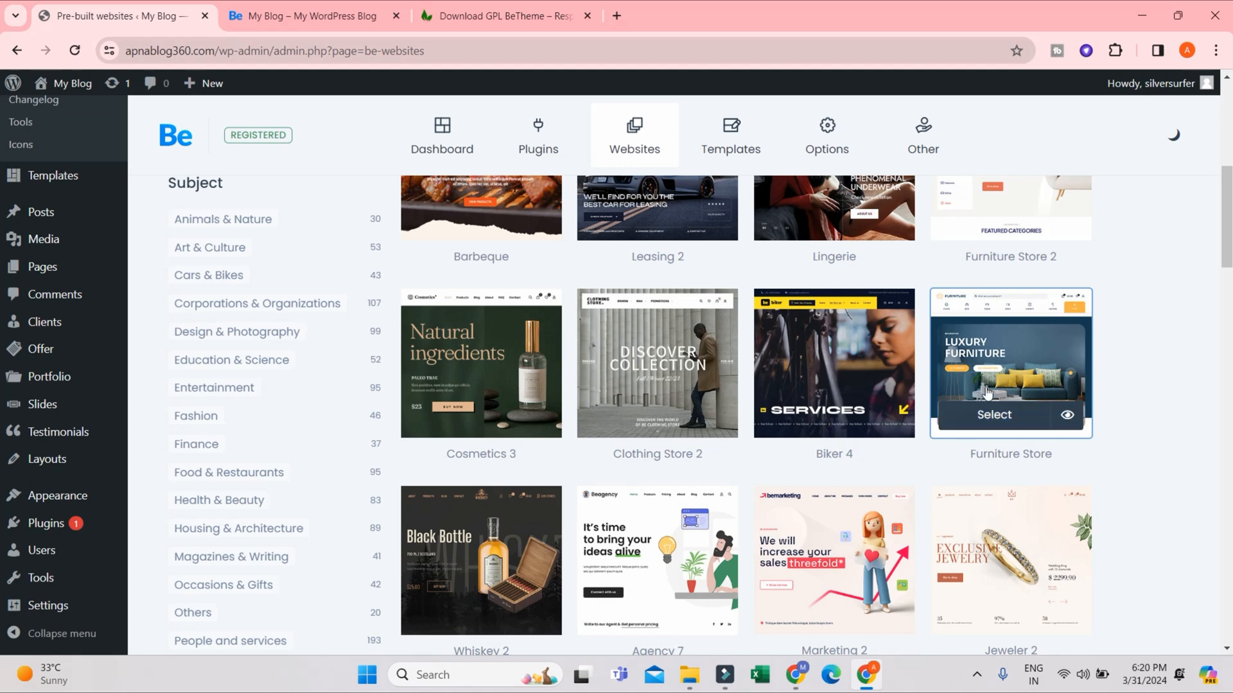
scroll(988, 430, "down", 3)
scroll(988, 430, "up", 2)
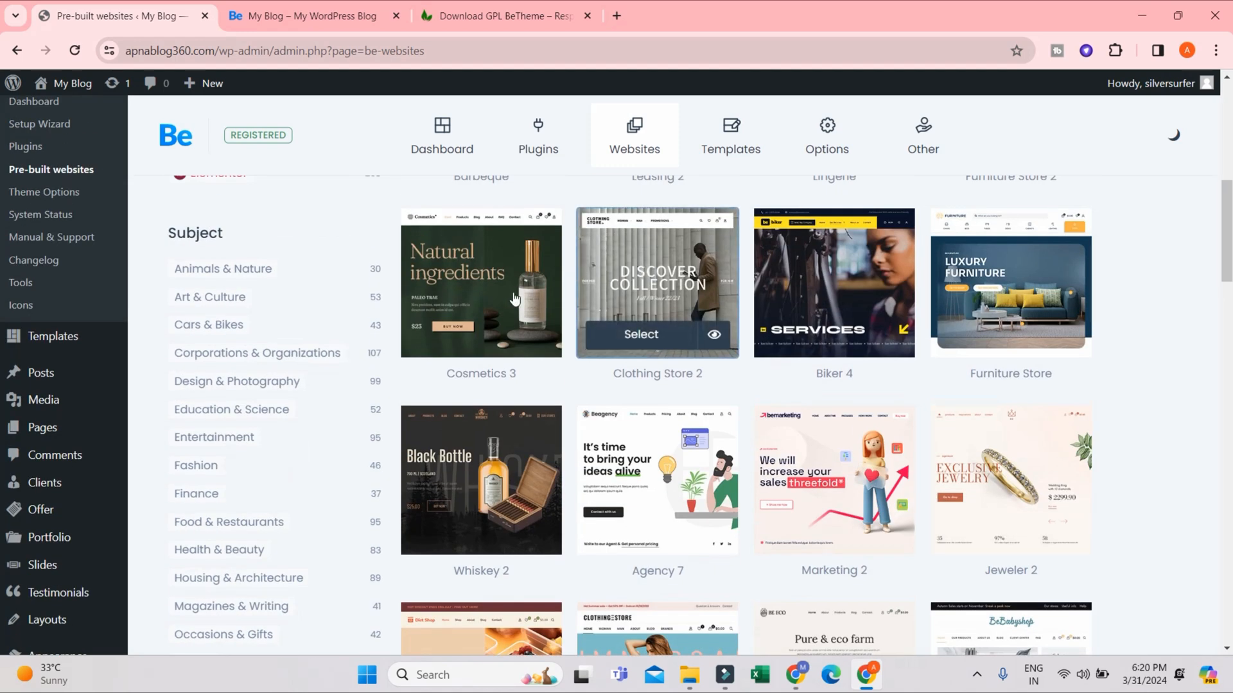
scroll(654, 482, "down", 2)
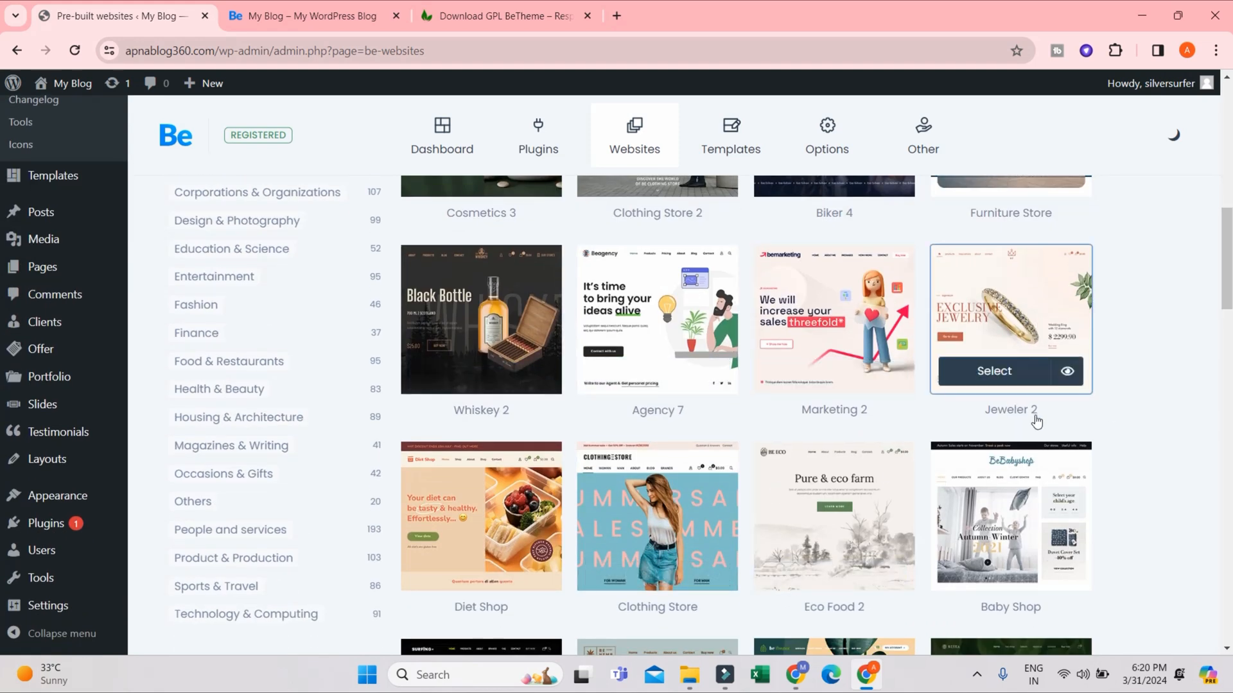
scroll(1037, 420, "down", 1)
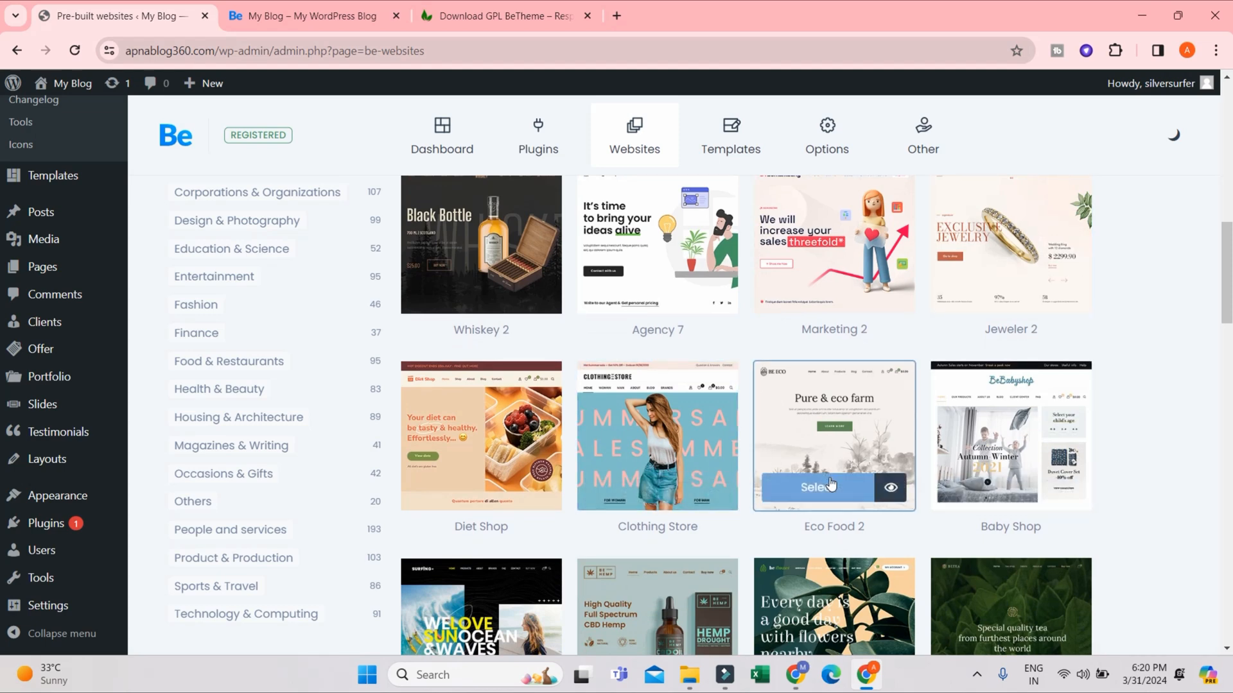
scroll(835, 475, "up", 4)
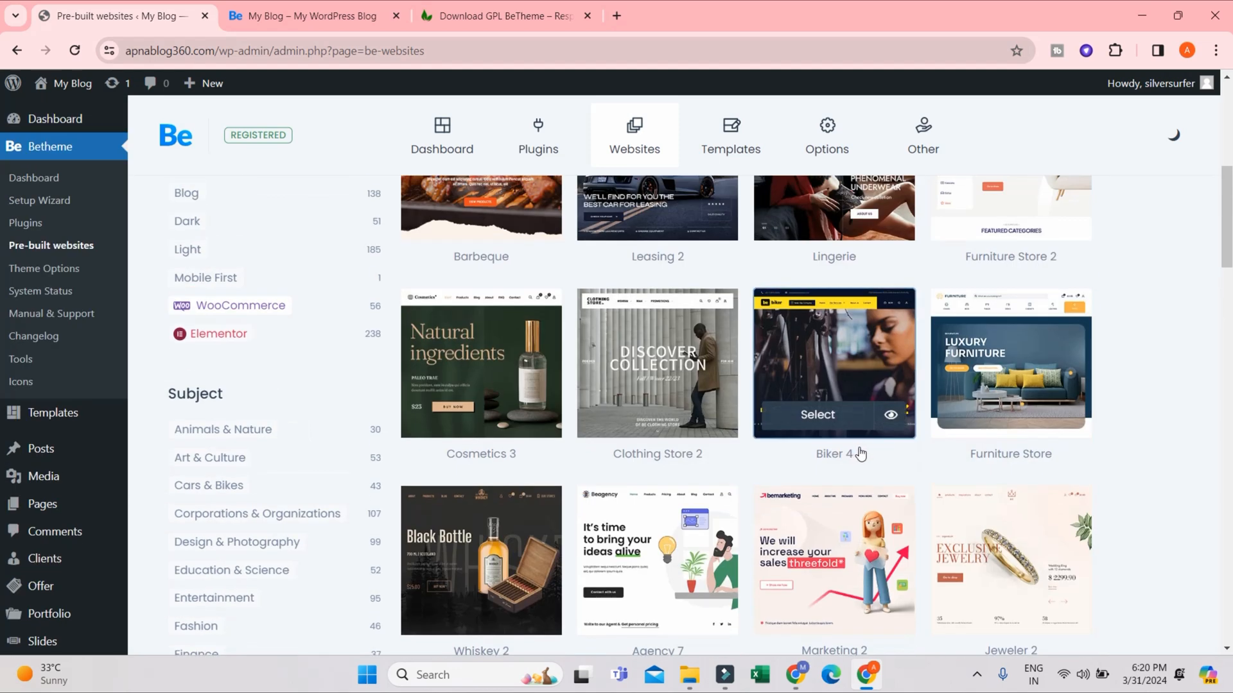
scroll(889, 379, "up", 3)
scroll(1011, 443, "up", 2)
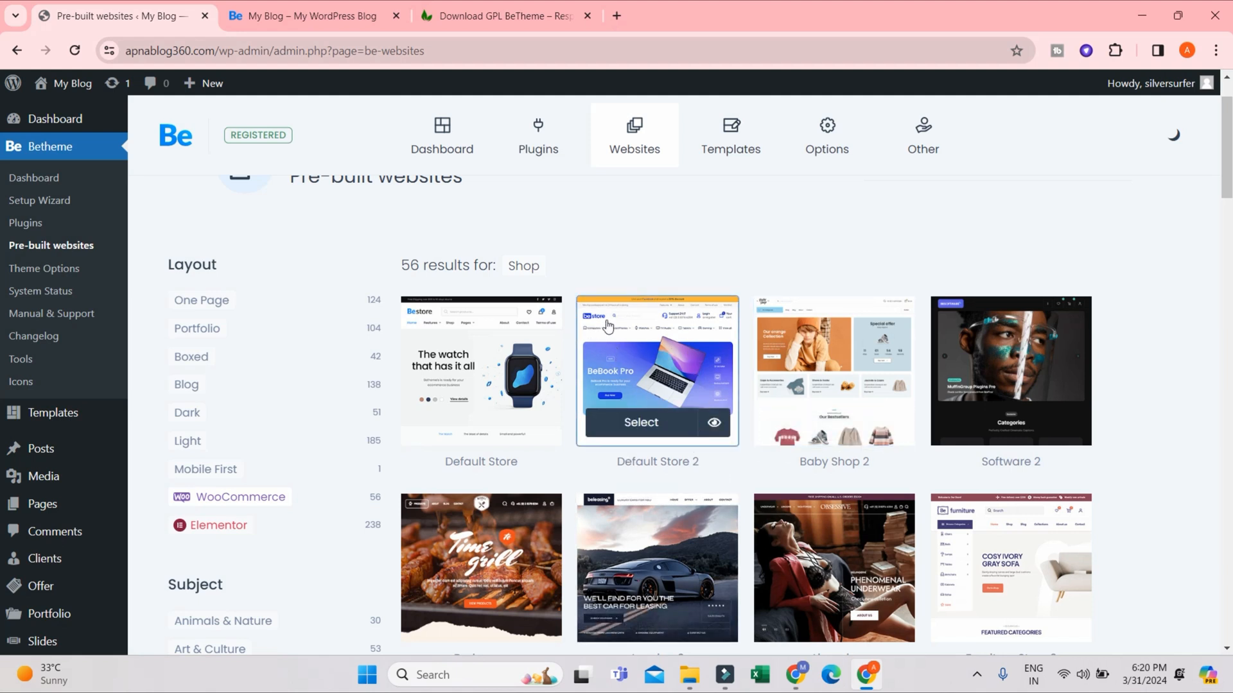
left_click(658, 347)
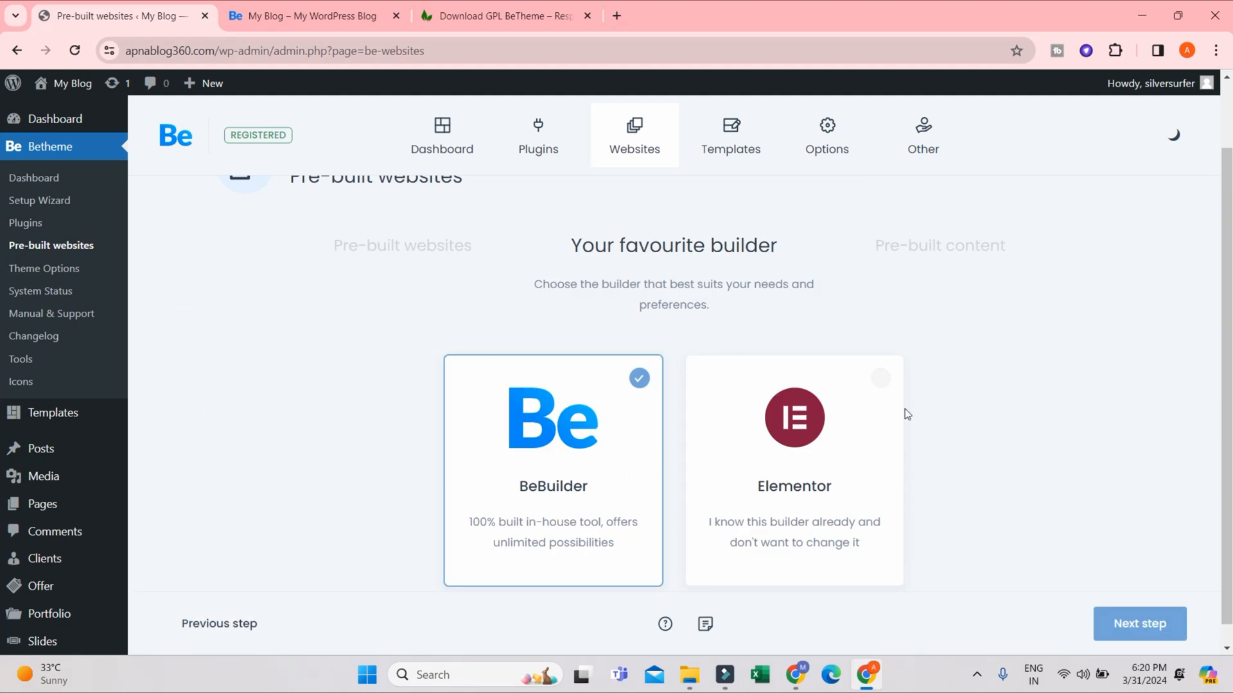
- Choose Elementor as the builder for the demo and continue to the pre-built content options
scroll(905, 415, "down", 1)
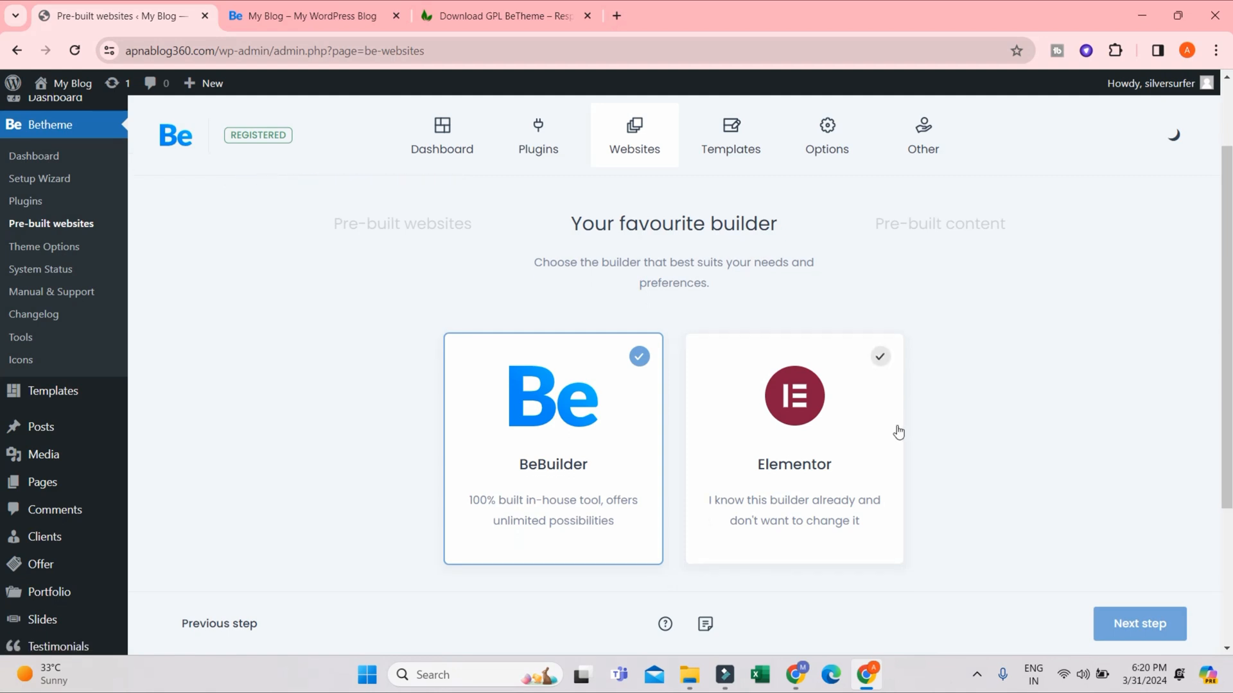
left_click(898, 431)
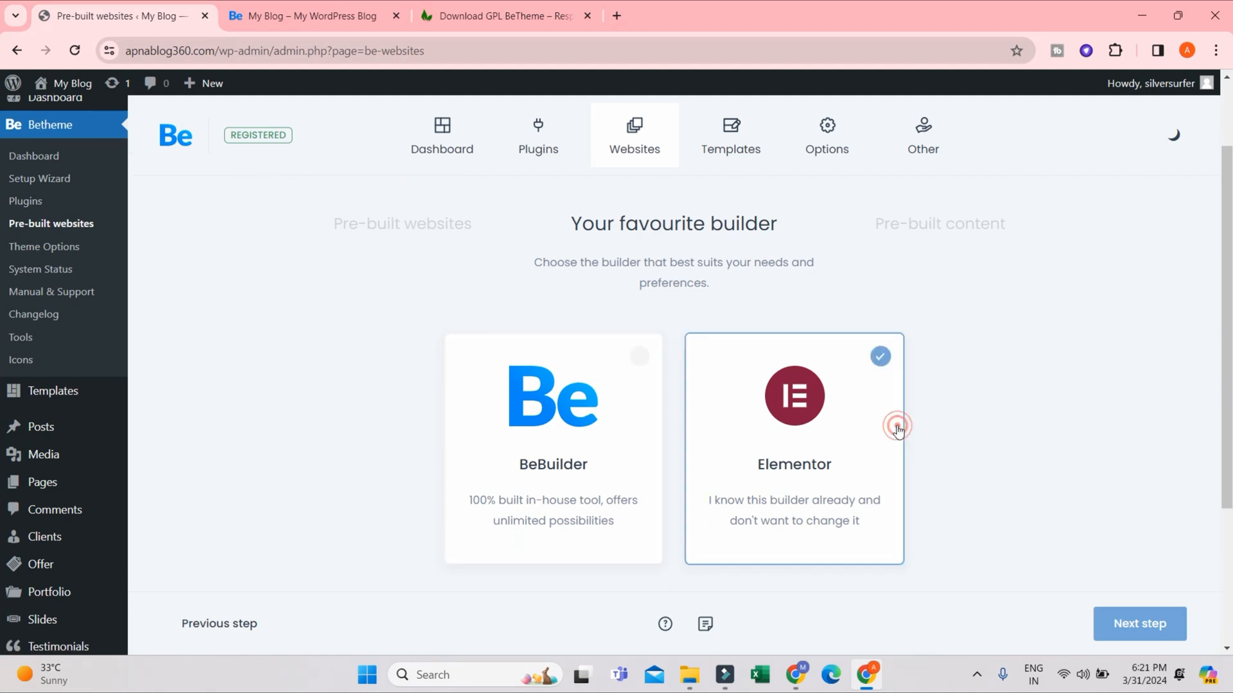
left_click(539, 449)
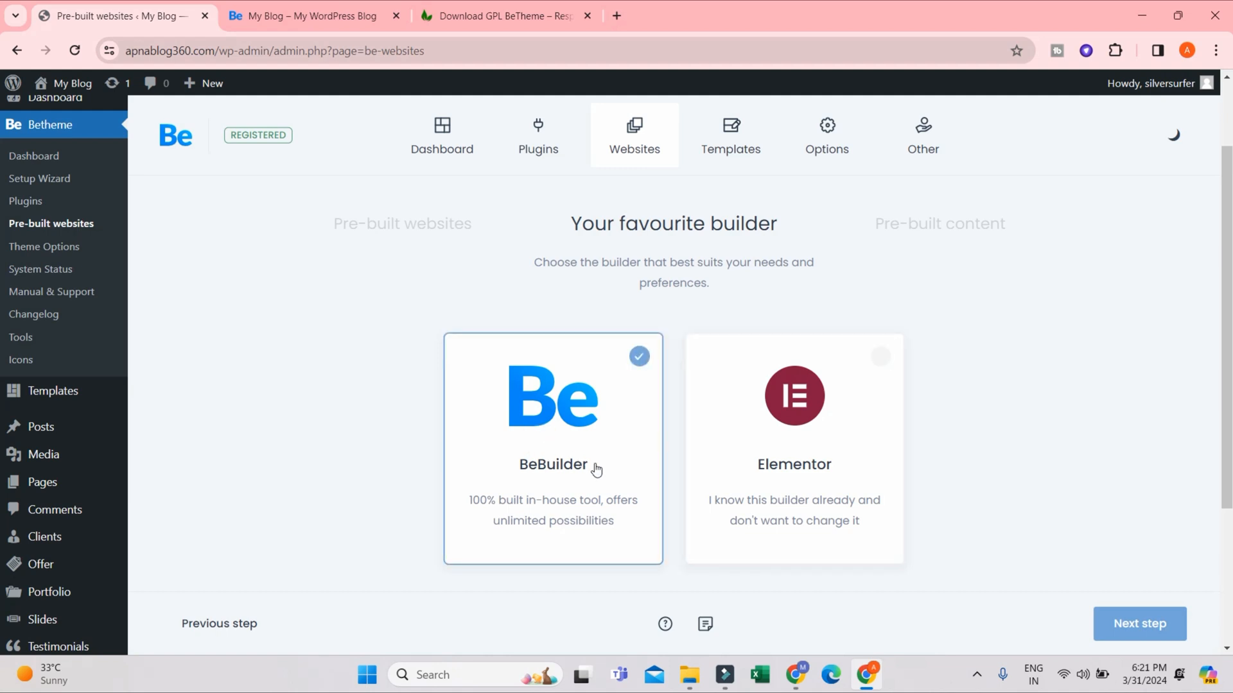
left_click(758, 457)
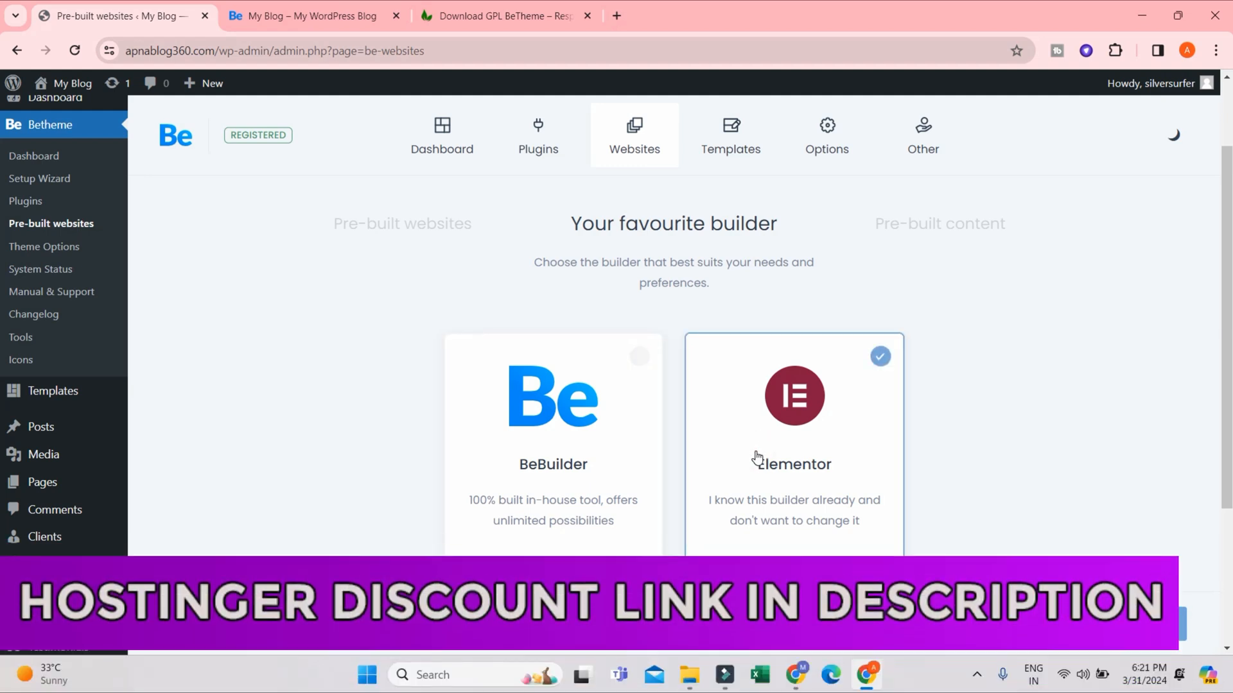
scroll(758, 457, "down", 3)
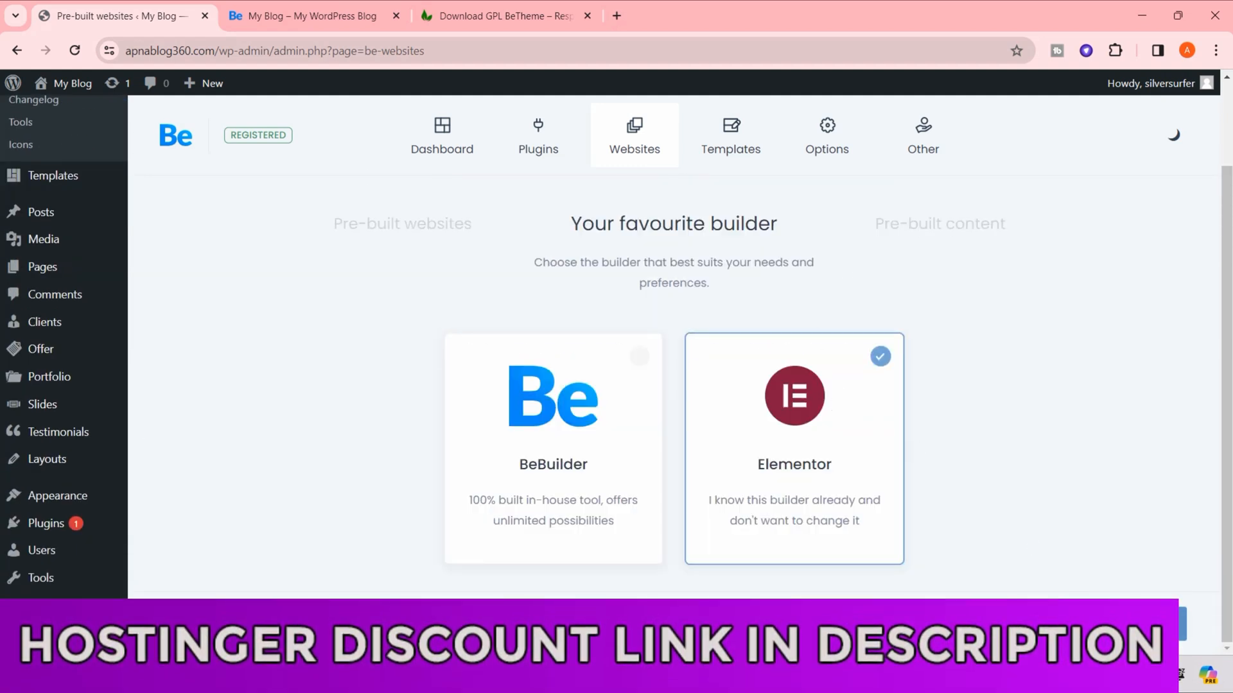
left_click(1139, 624)
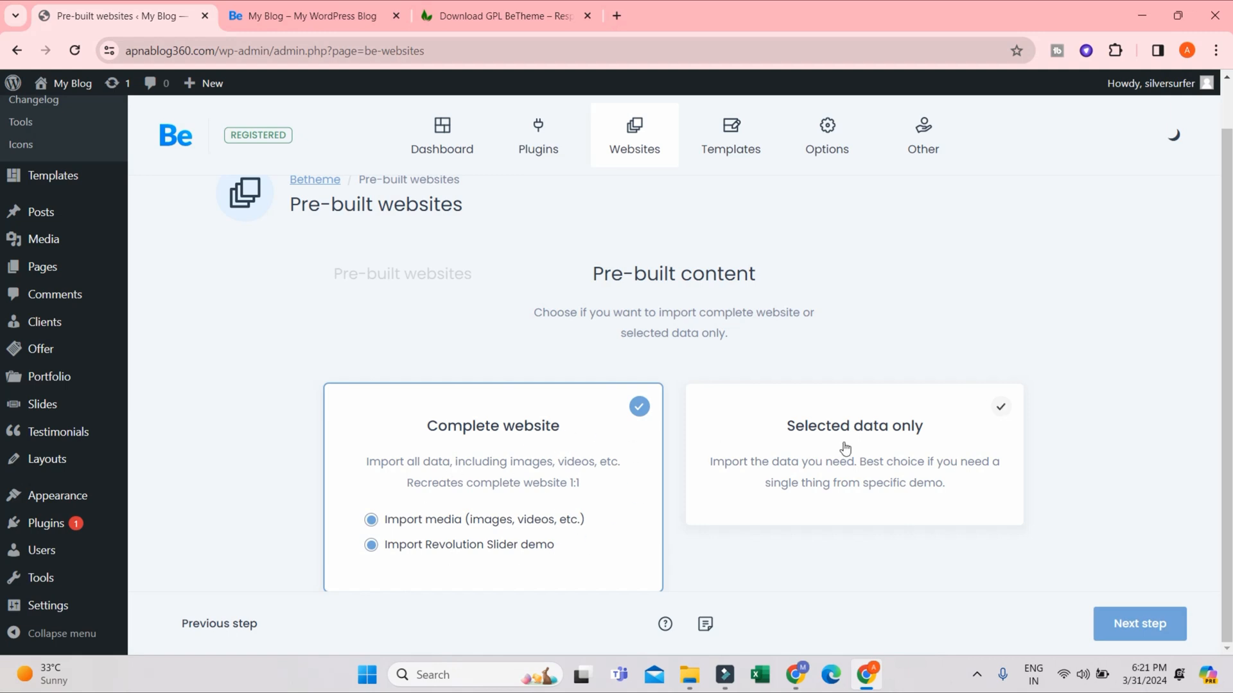
- Choose the complete website import with media and the Revolution Slider demo, and continue to the final setup page
left_click(955, 444)
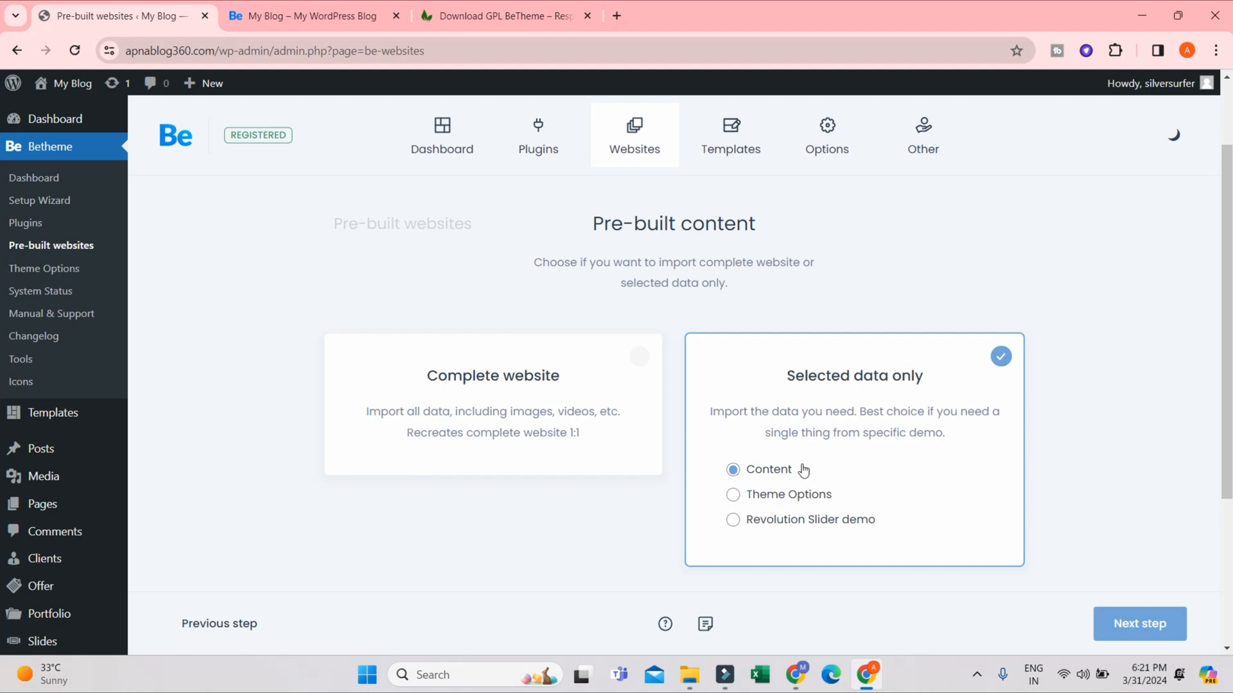
left_click(640, 357)
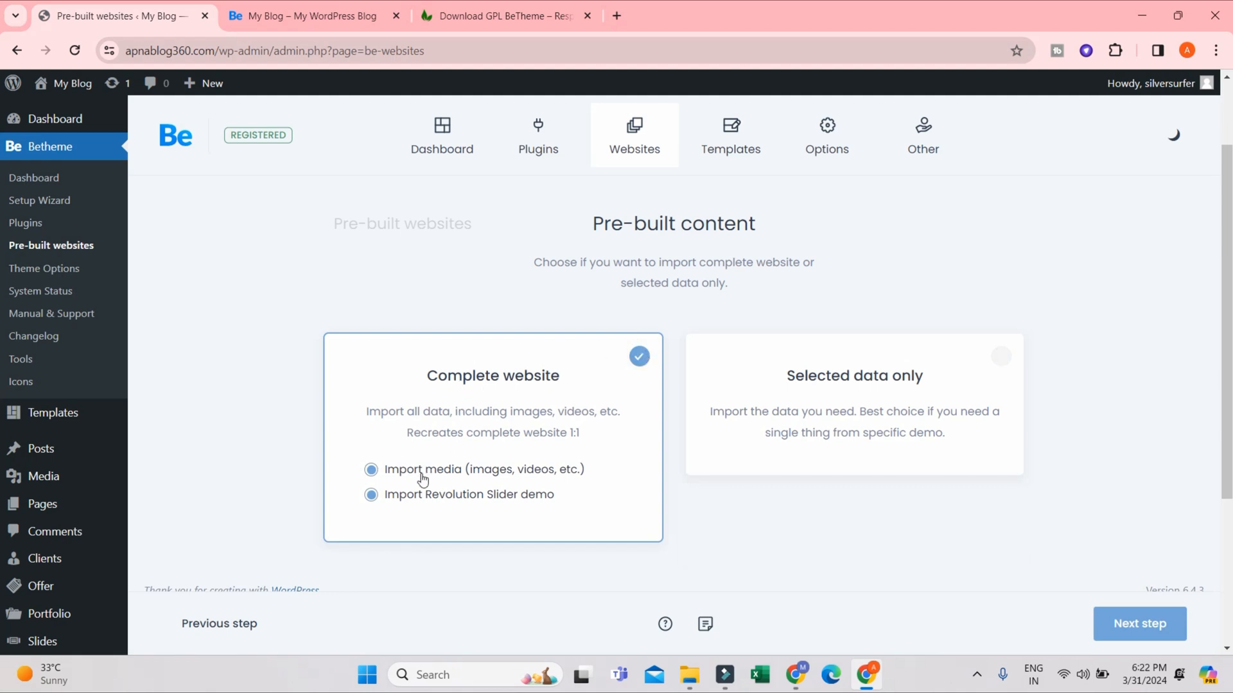
left_click(1161, 635)
scroll(791, 415, "down", 3)
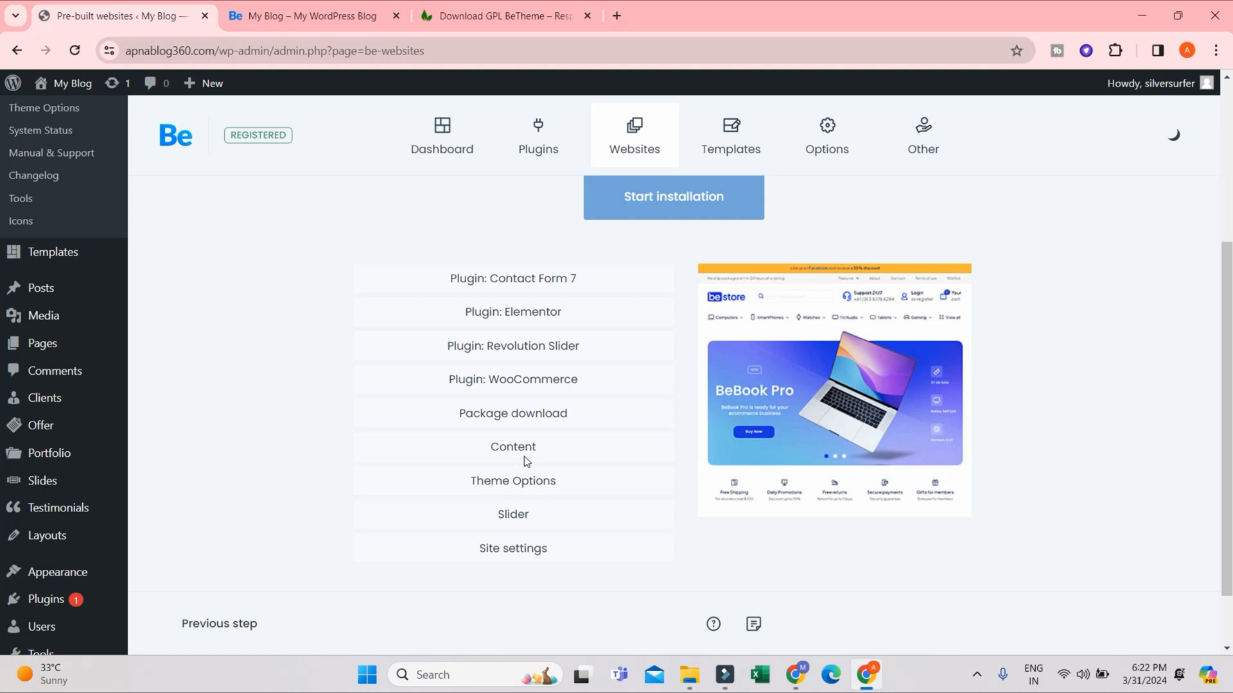
scroll(611, 429, "up", 3)
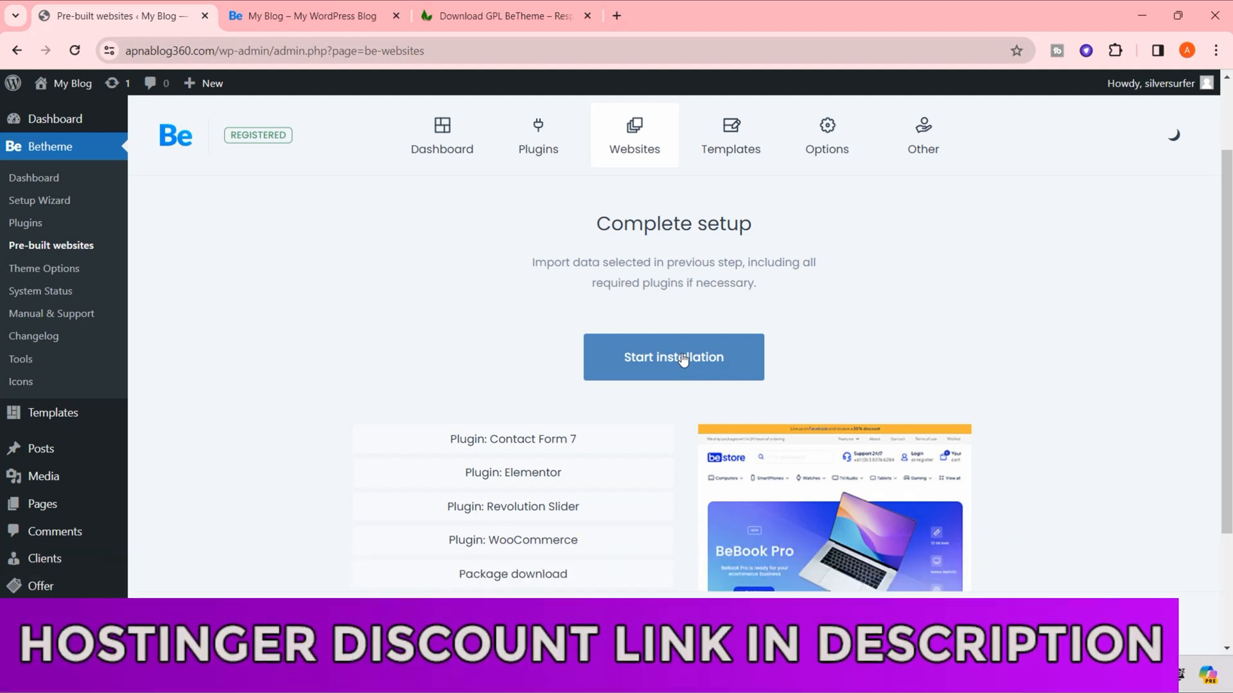
- Start the installation with a database reset that also removes media from wp-uploads, acknowledging that there is no undo
left_click(683, 359)
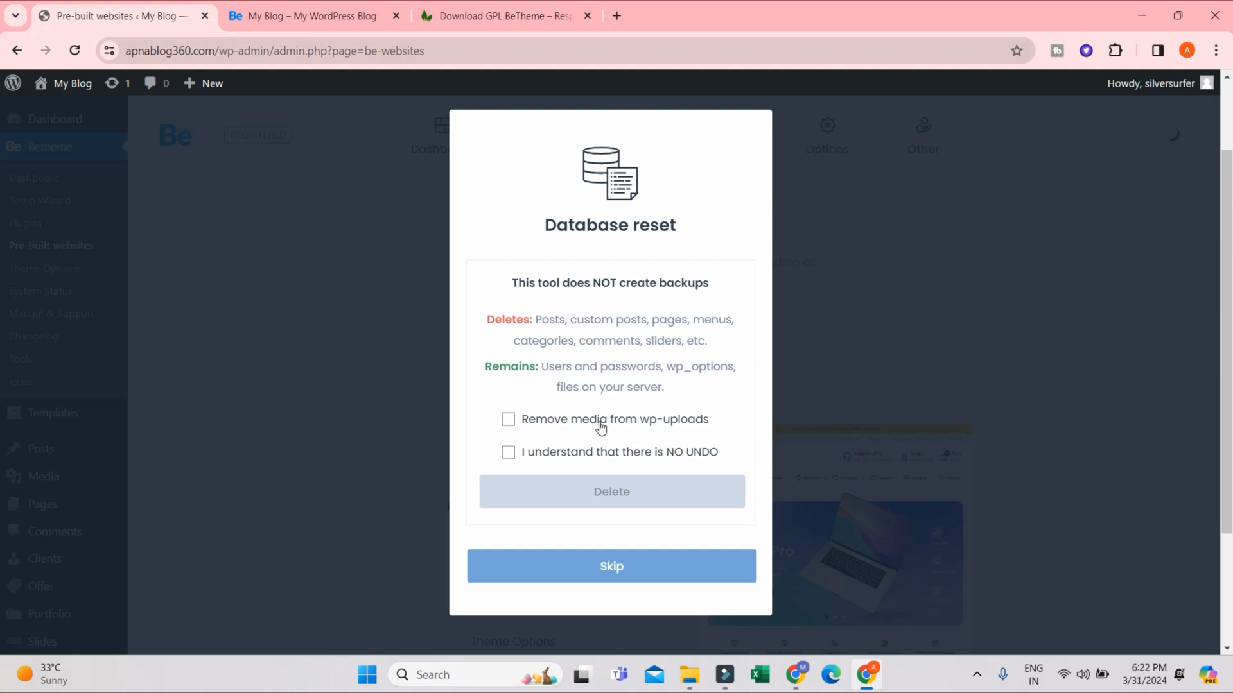
left_click(672, 427)
left_click(699, 455)
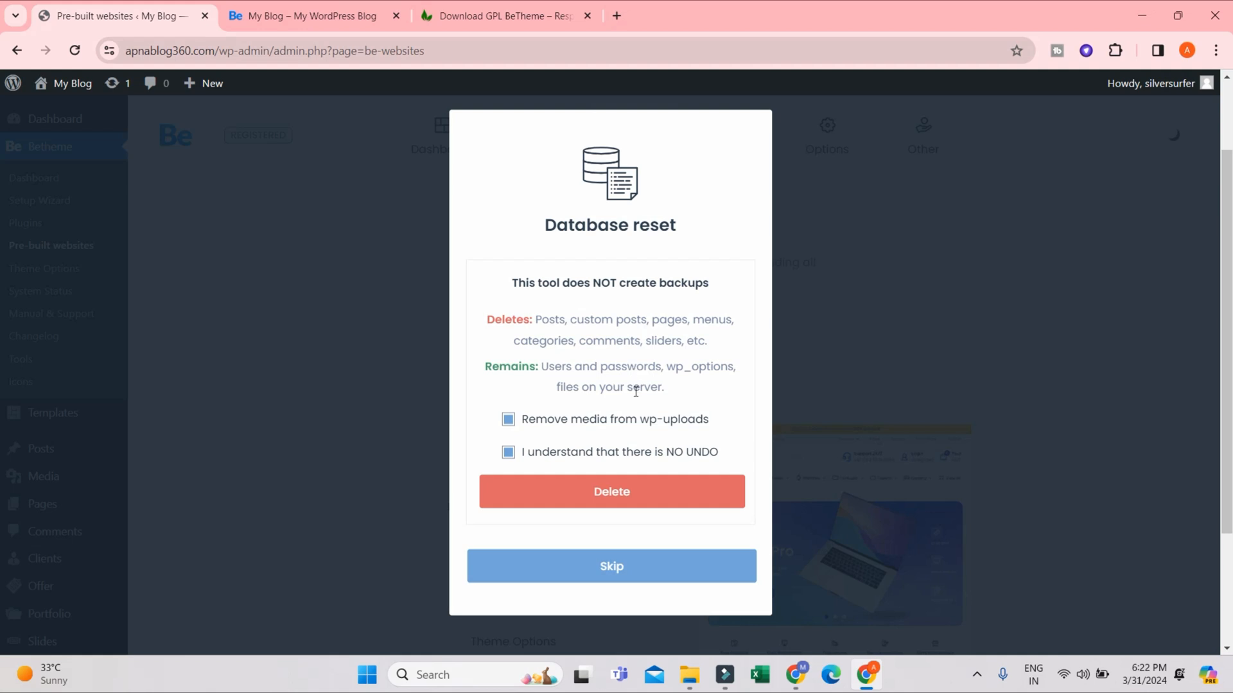
left_click(629, 493)
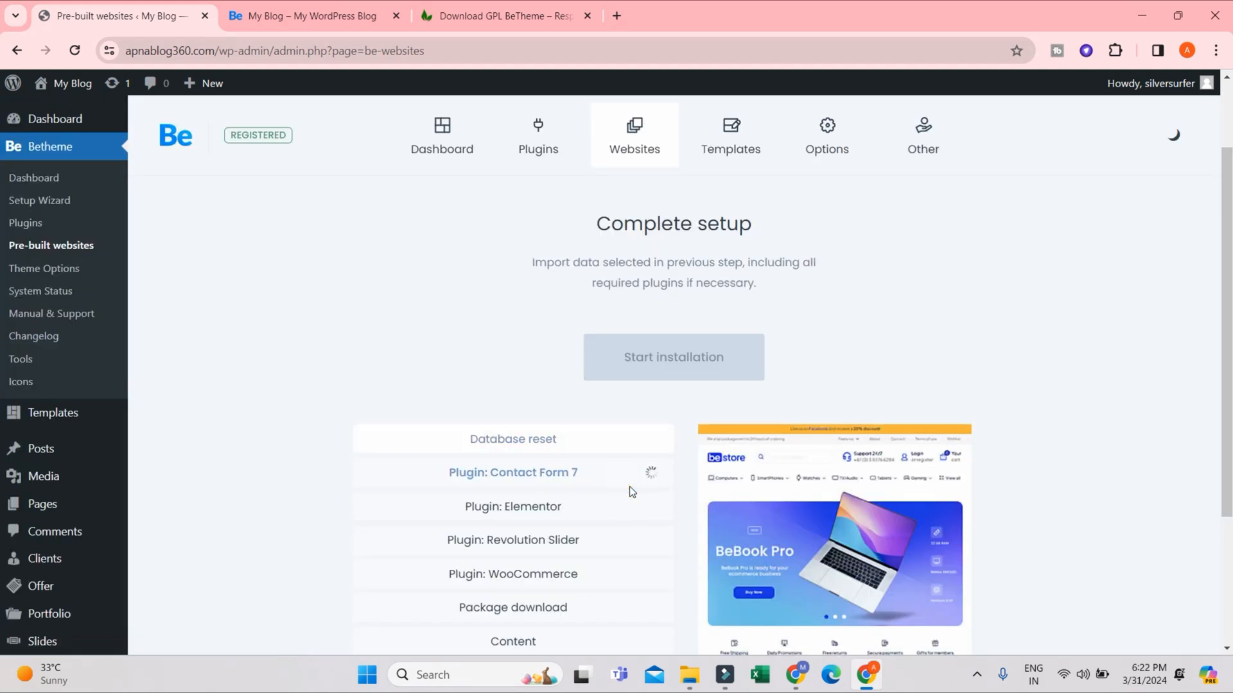
scroll(613, 498, "down", 1)
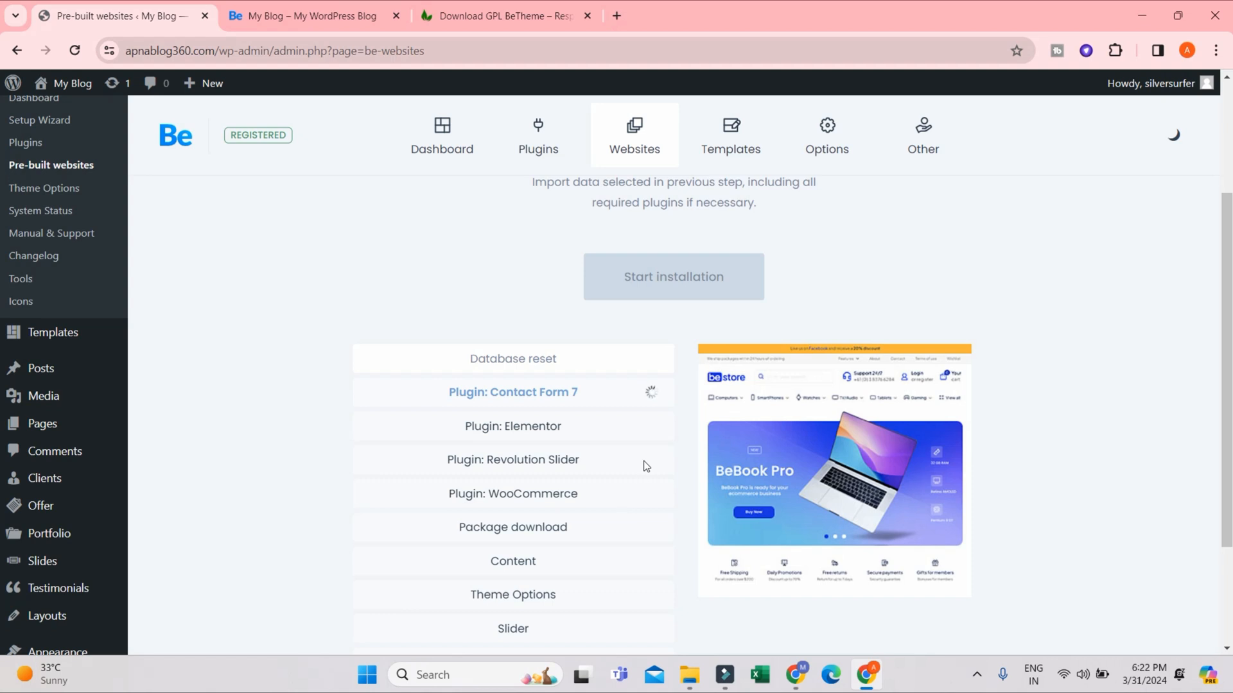
scroll(533, 513, "down", 2)
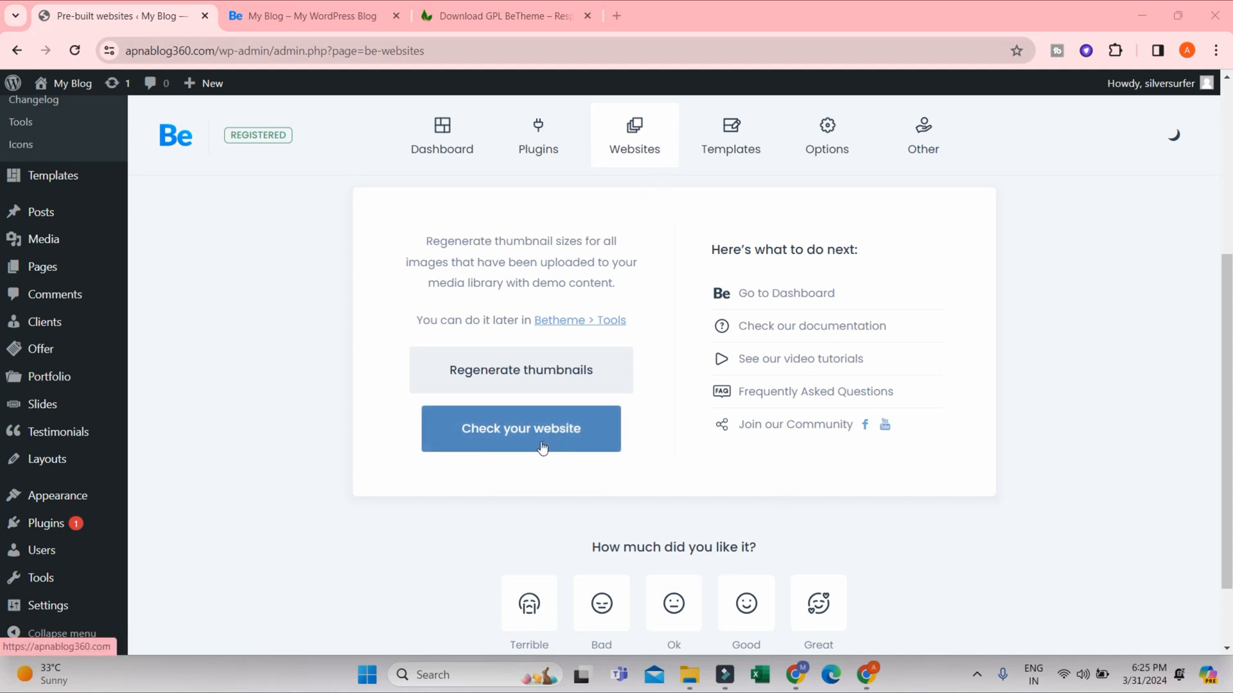
- Reload the My Blog homepage and examine the imported store design down to the footer
left_click(279, 17)
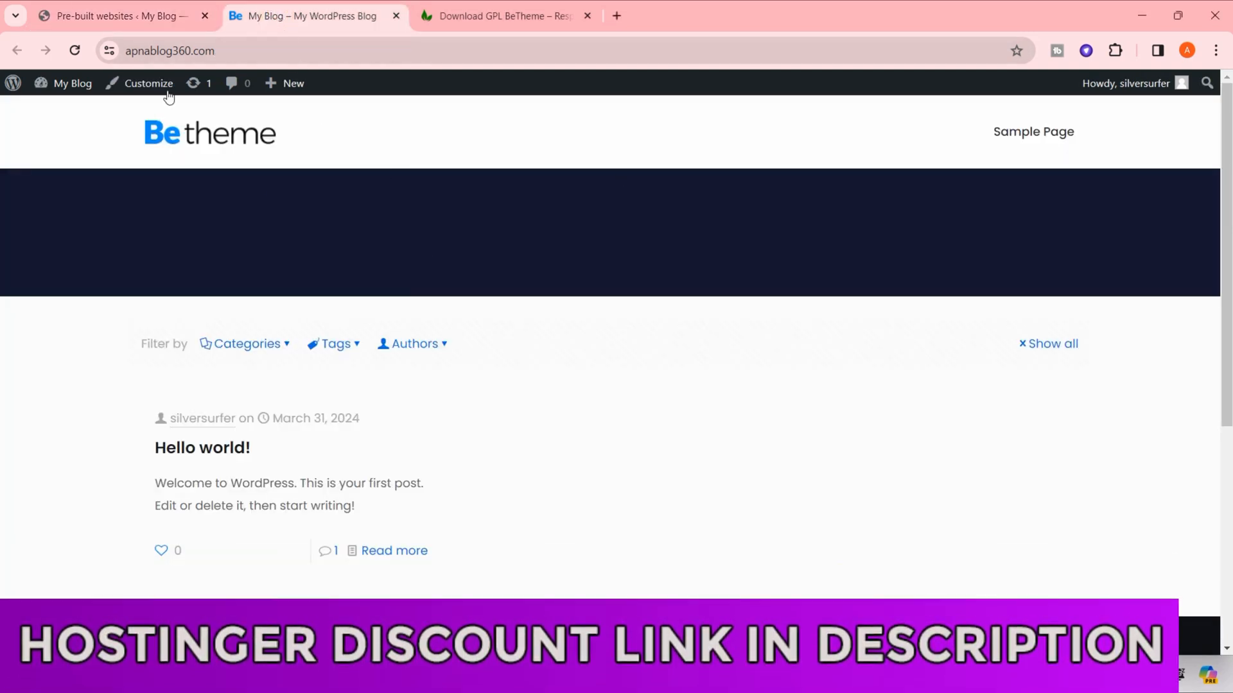
left_click(74, 54)
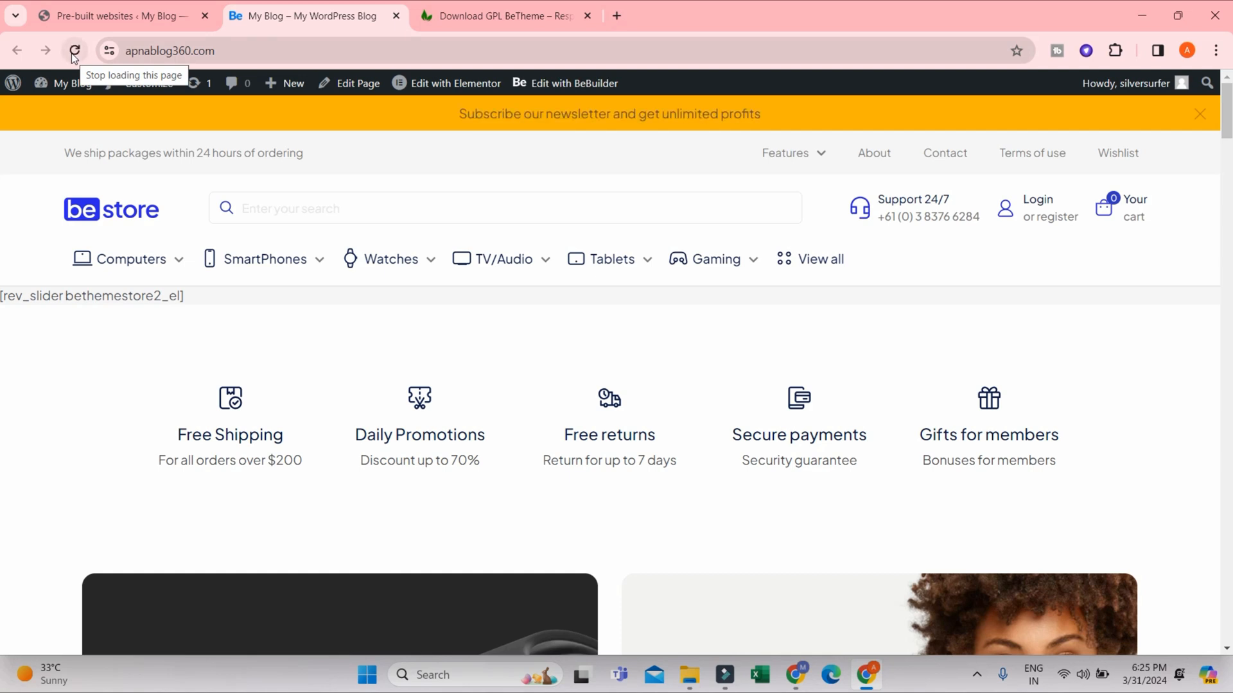
scroll(585, 159, "down", 10)
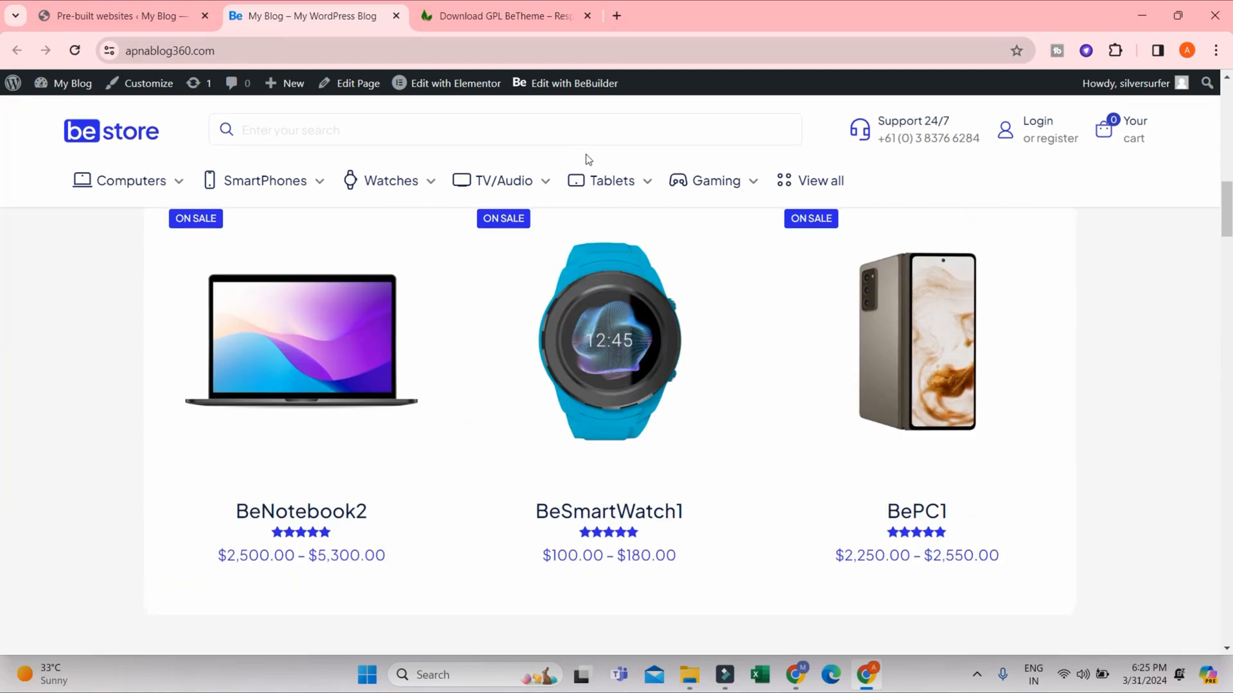
scroll(1161, 446, "down", 10)
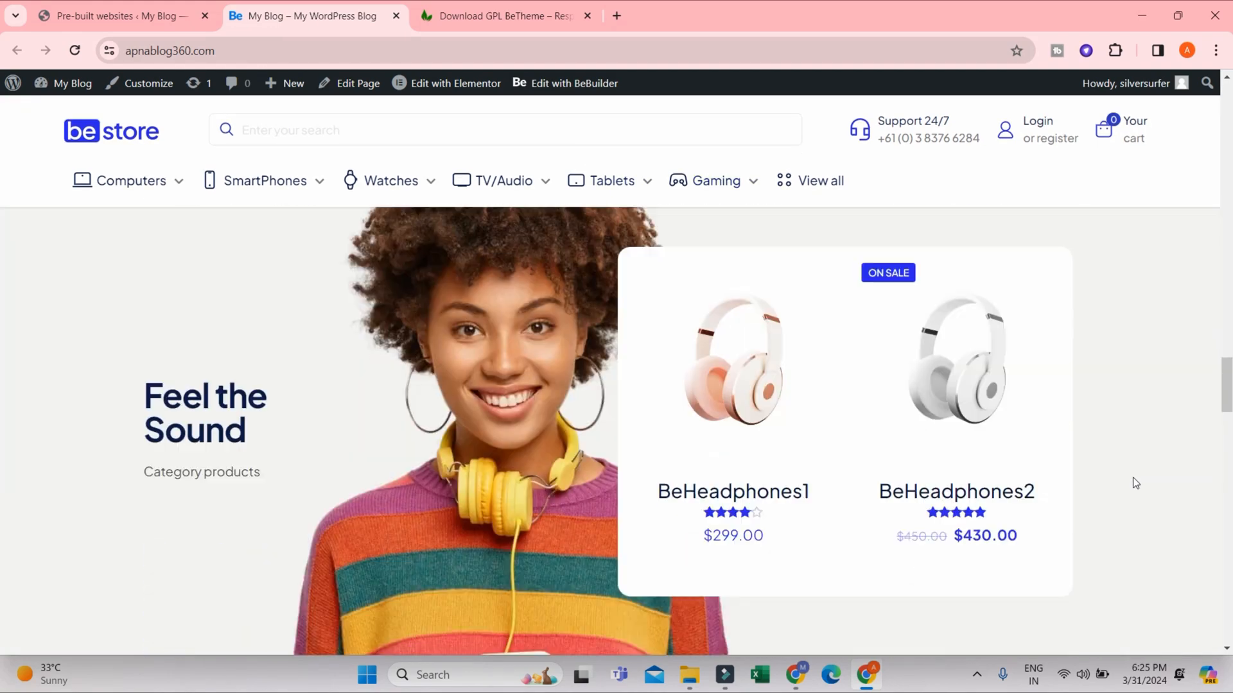
scroll(1143, 475, "down", 15)
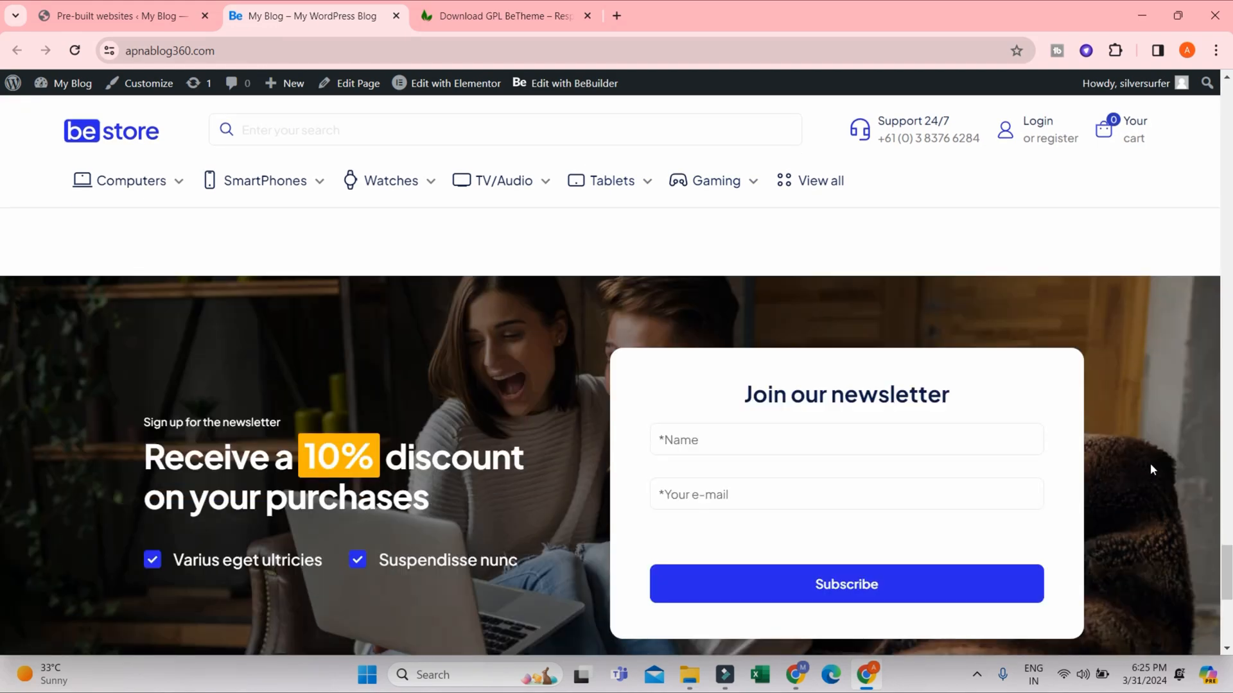
scroll(1139, 423, "down", 5)
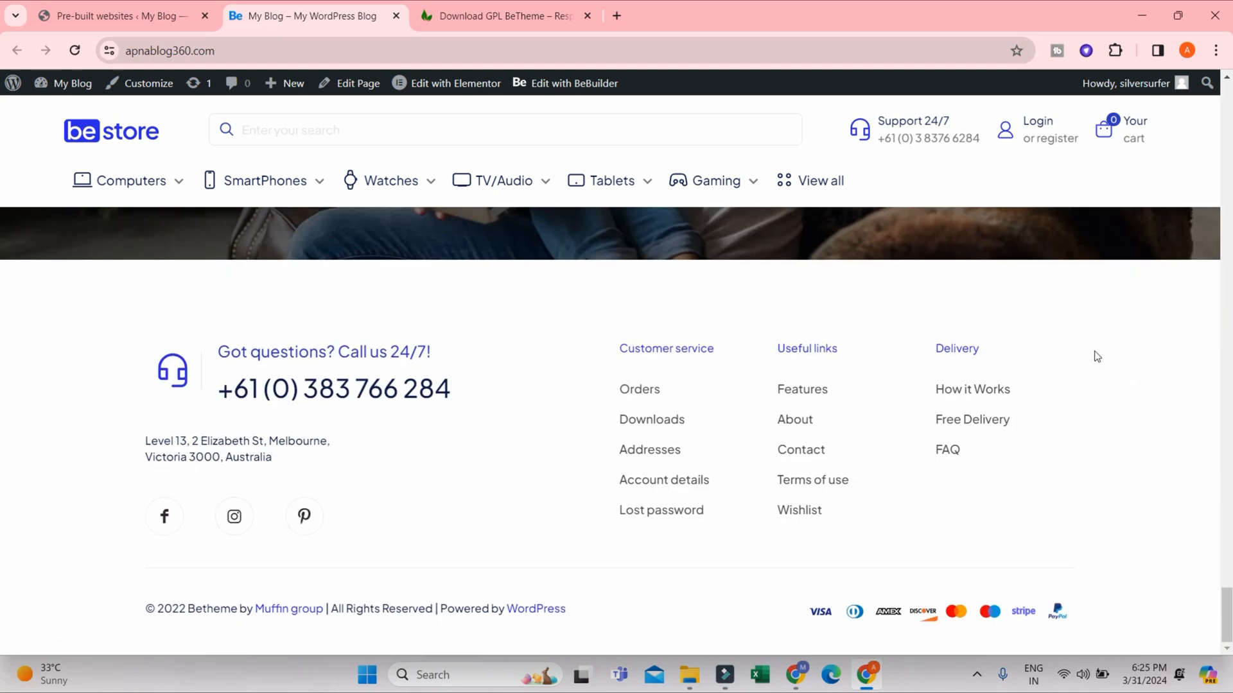
- Go back up the store homepage and examine its feature sections, newest products and sale items
scroll(1096, 353, "up", 10)
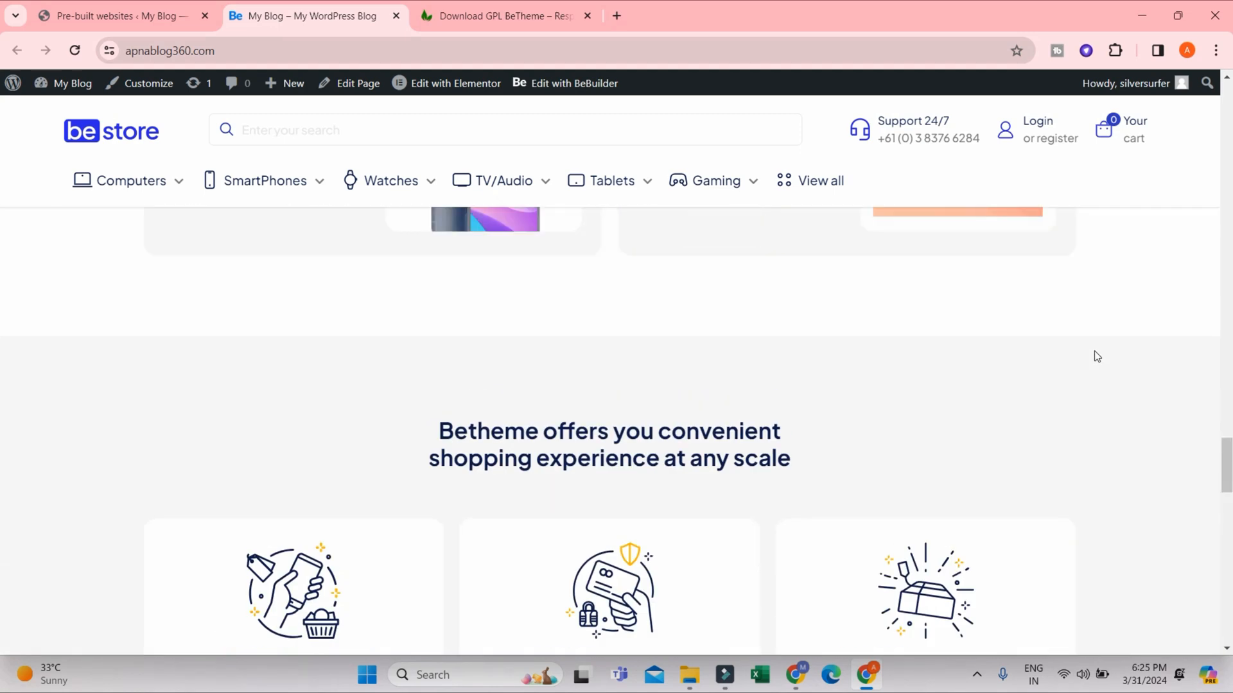
scroll(1097, 357, "up", 6)
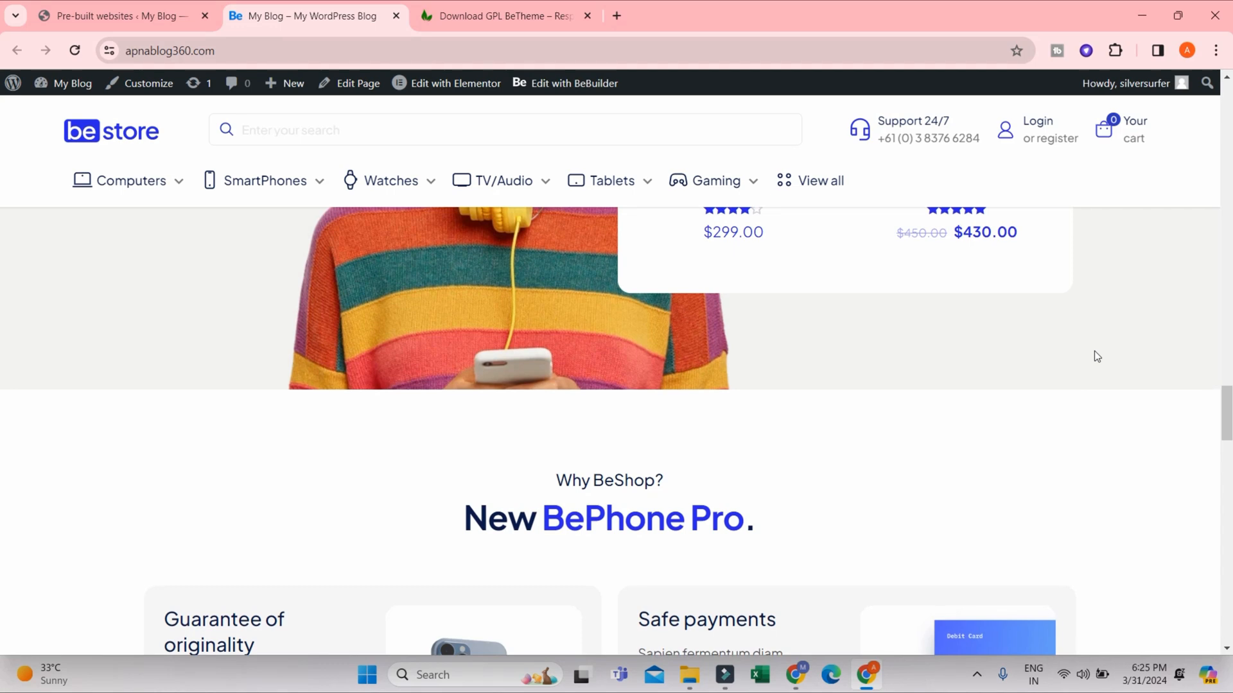
scroll(1098, 357, "up", 5)
scroll(884, 493, "up", 7)
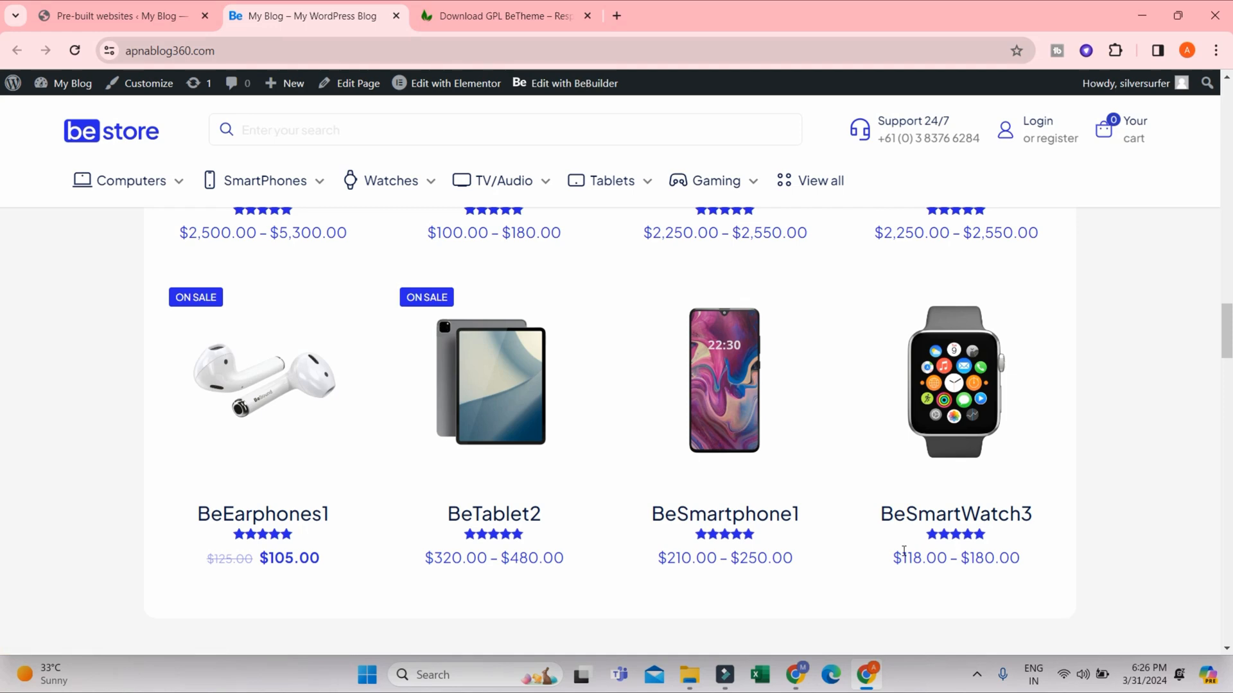
scroll(904, 551, "up", 10)
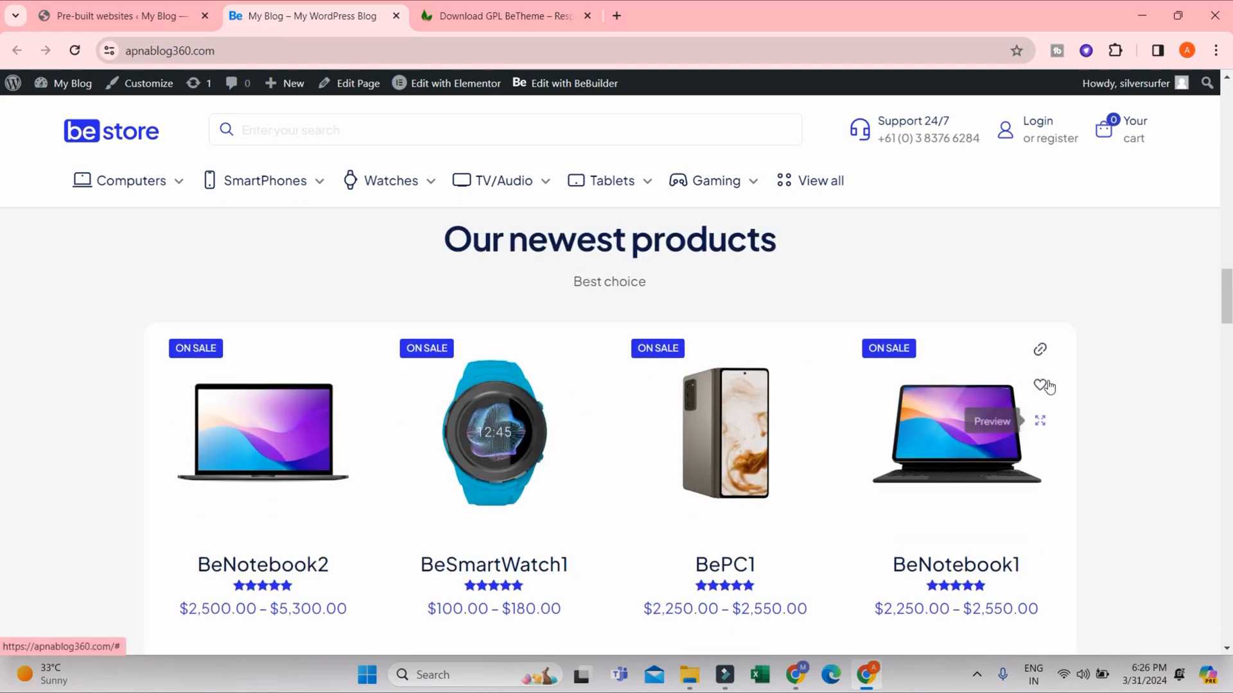
scroll(963, 366, "up", 3)
scroll(756, 341, "down", 10)
scroll(706, 337, "up", 3)
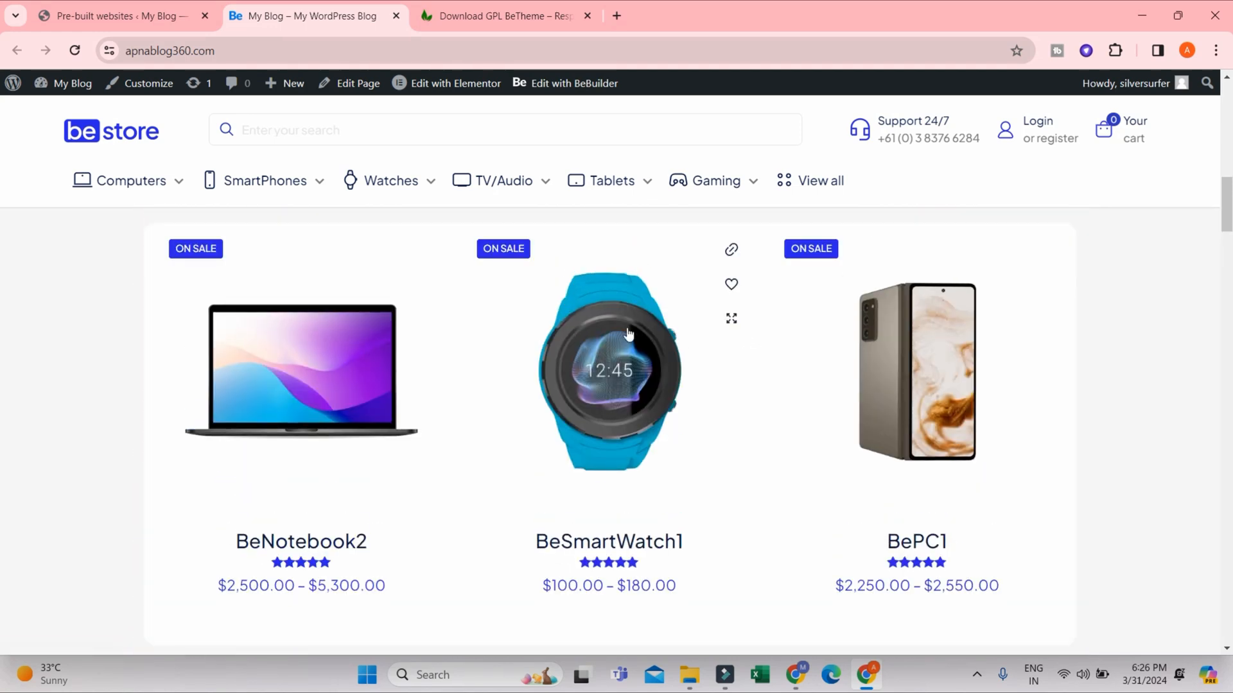
scroll(677, 357, "down", 5)
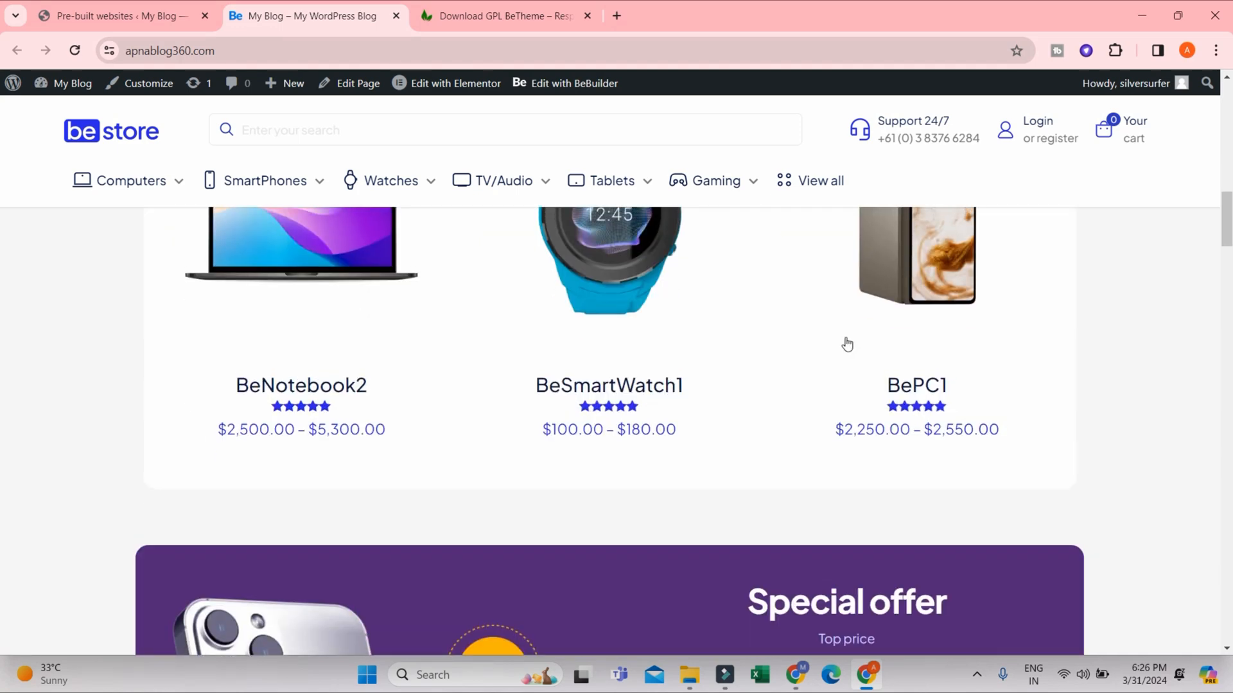
- Go back up the store homepage past the recommendation banners to the header and service highlights
scroll(746, 350, "up", 4)
scroll(1003, 364, "up", 10)
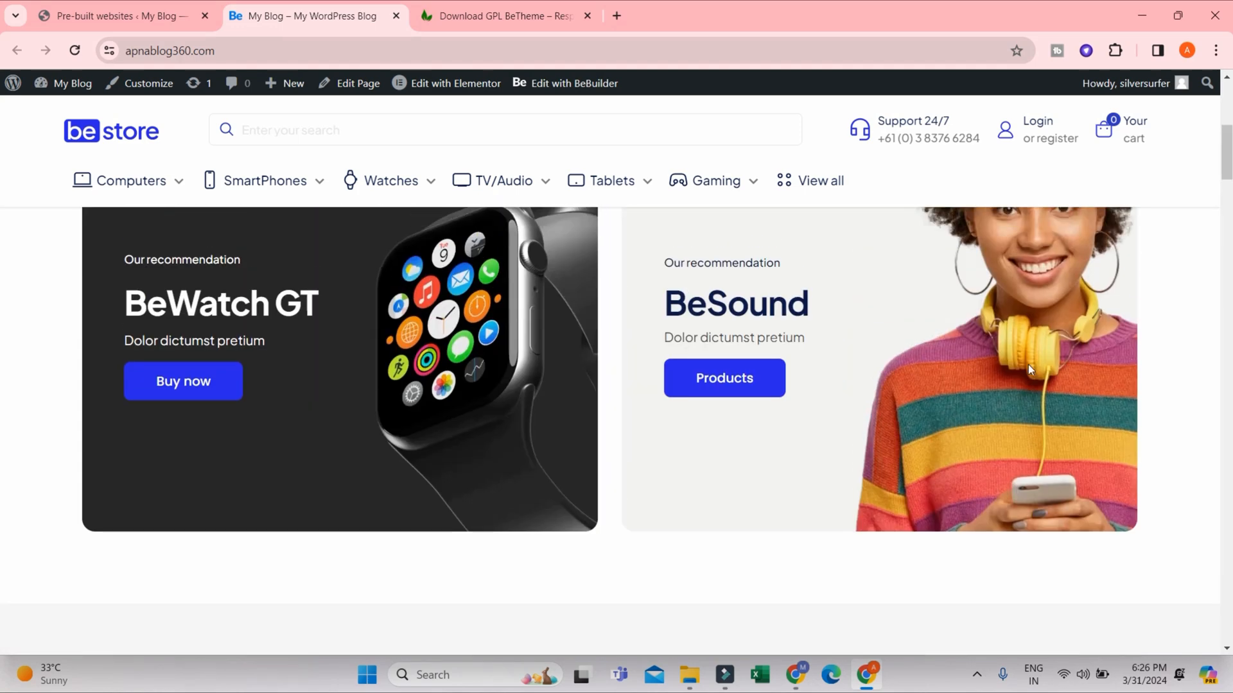
scroll(1029, 376, "up", 3)
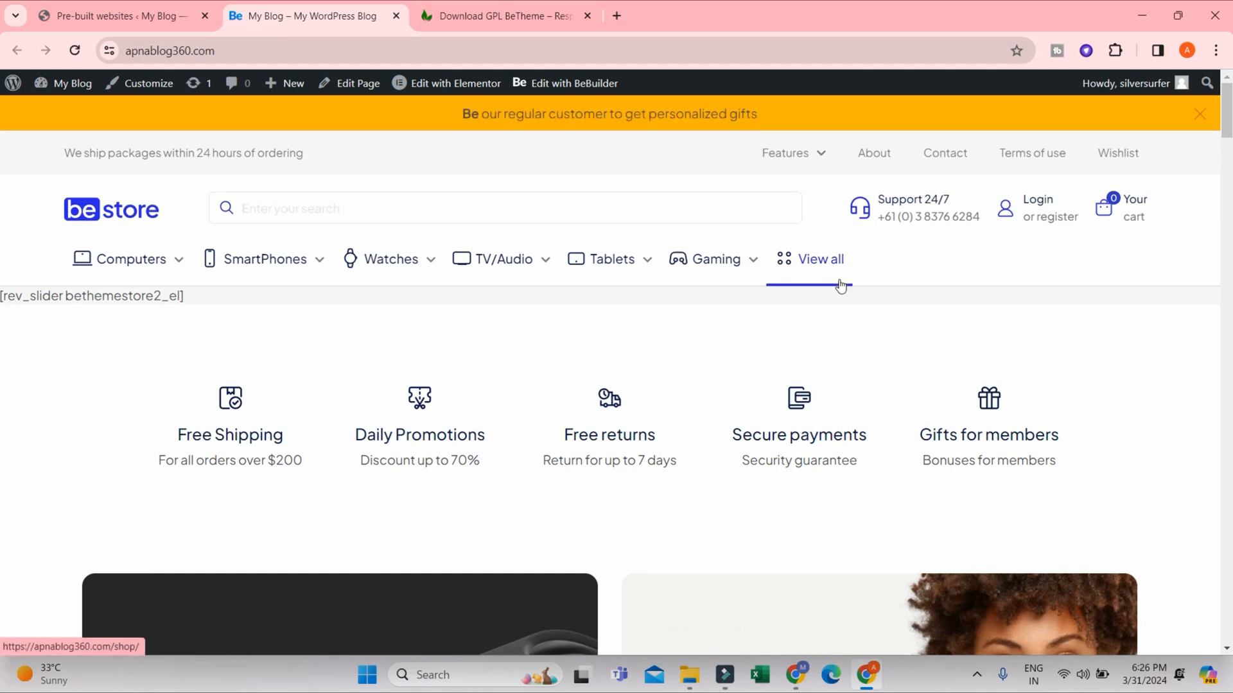
- Return to the pre-built websites page, review the follow-up options of the finished installation, and open the main WordPress dashboard
left_click(165, 6)
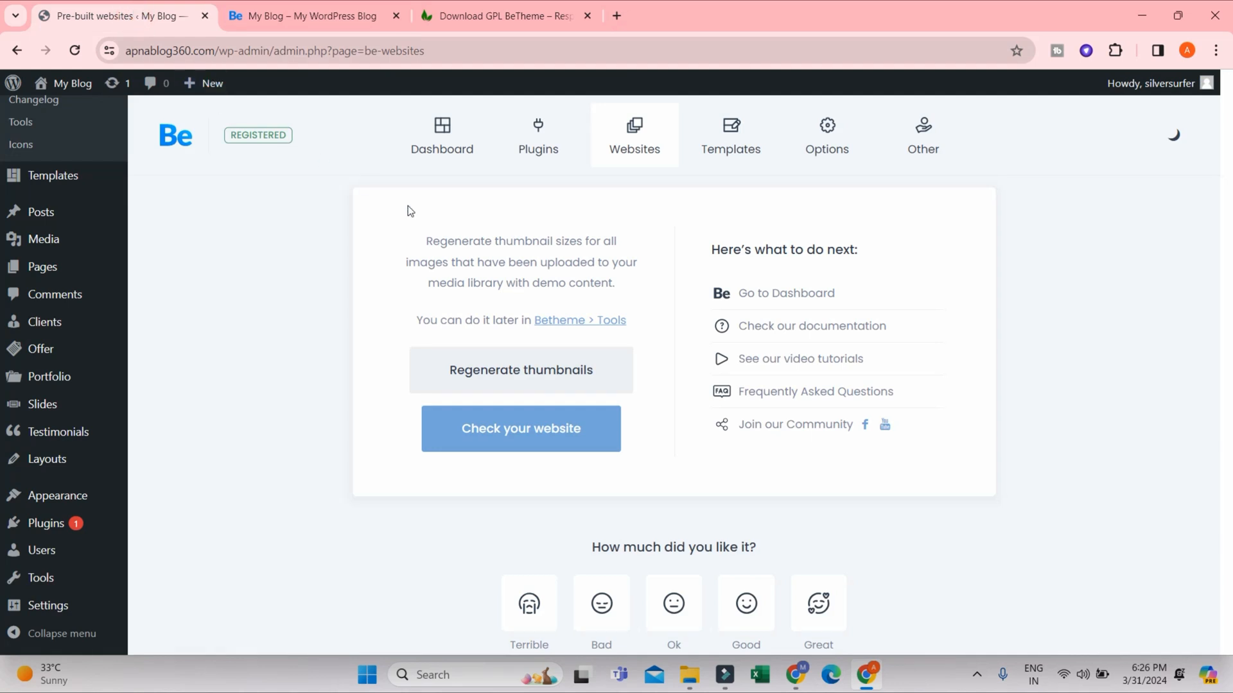
scroll(905, 360, "down", 2)
scroll(952, 353, "up", 3)
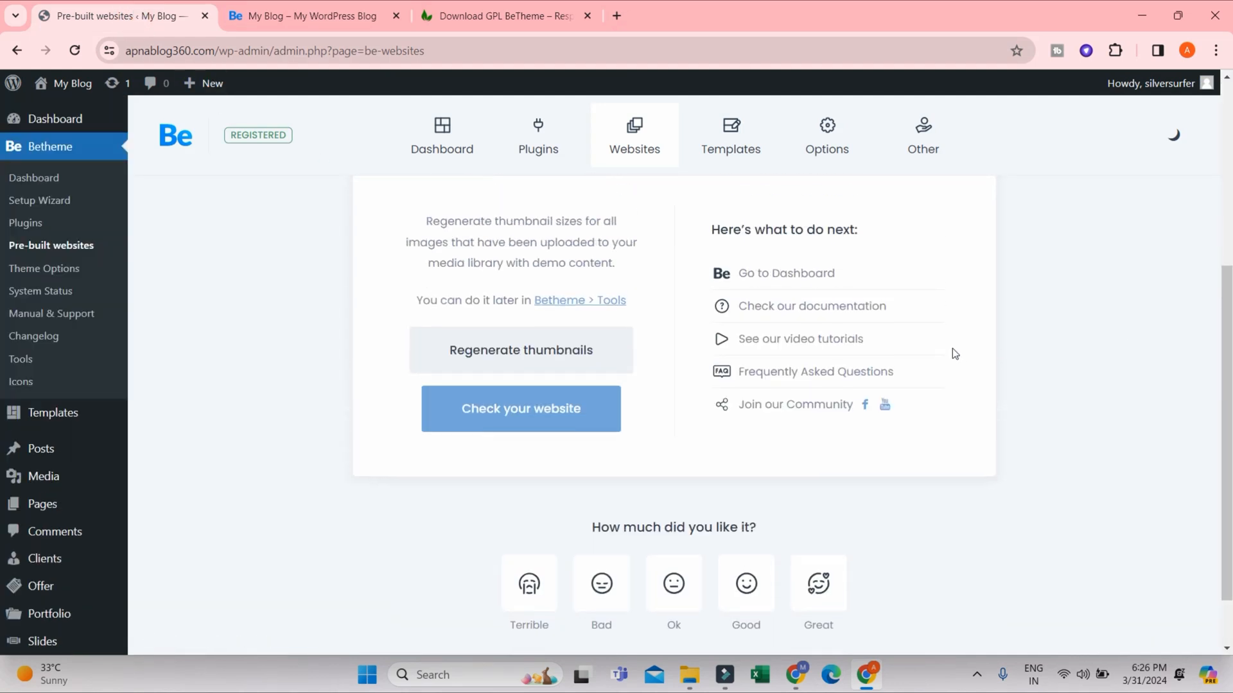
scroll(721, 422, "down", 3)
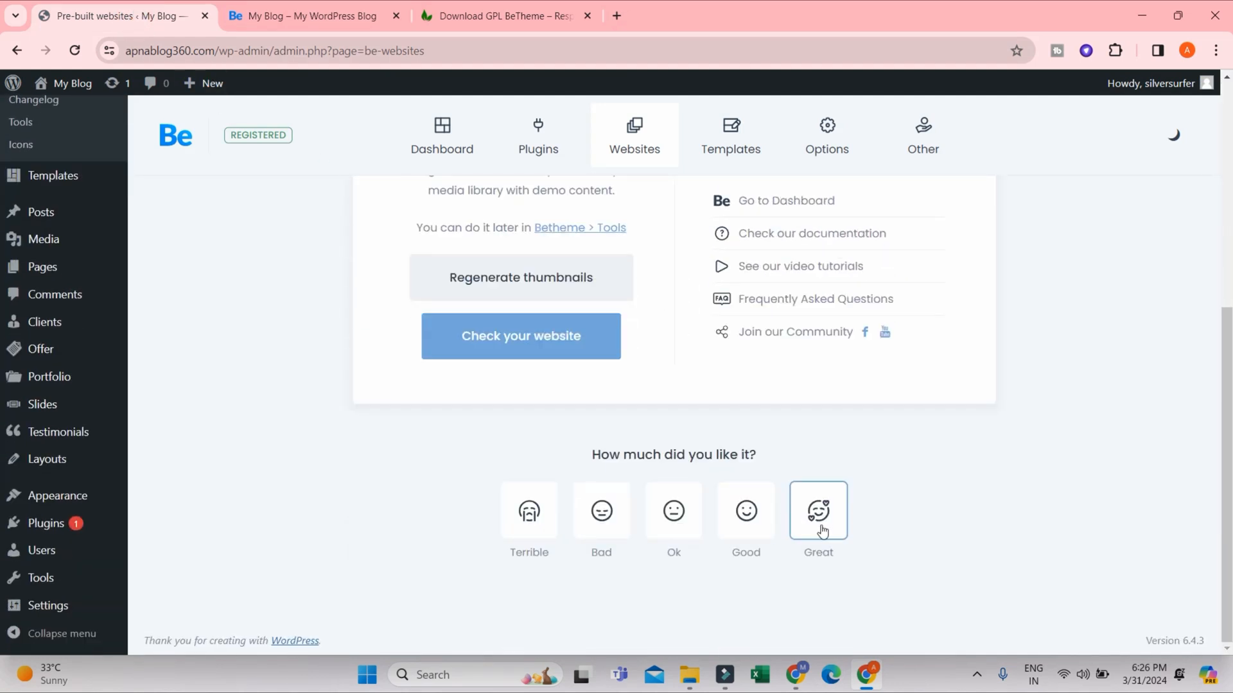
left_click(726, 543)
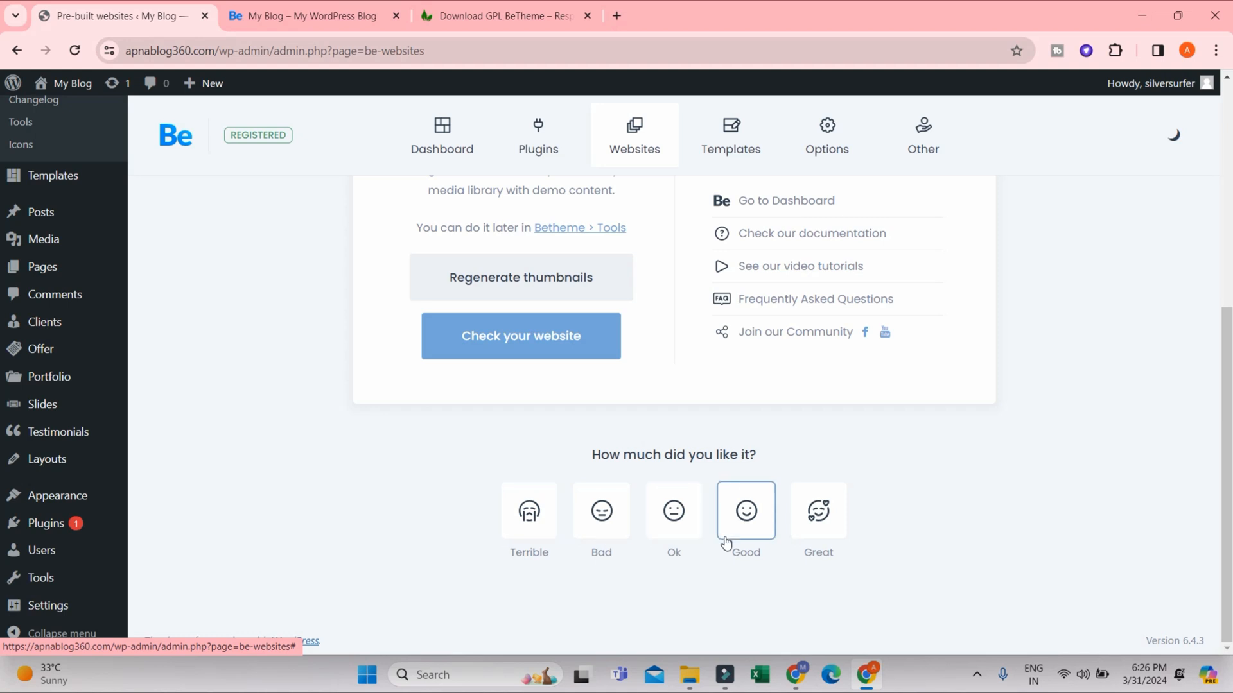
scroll(738, 268, "up", 3)
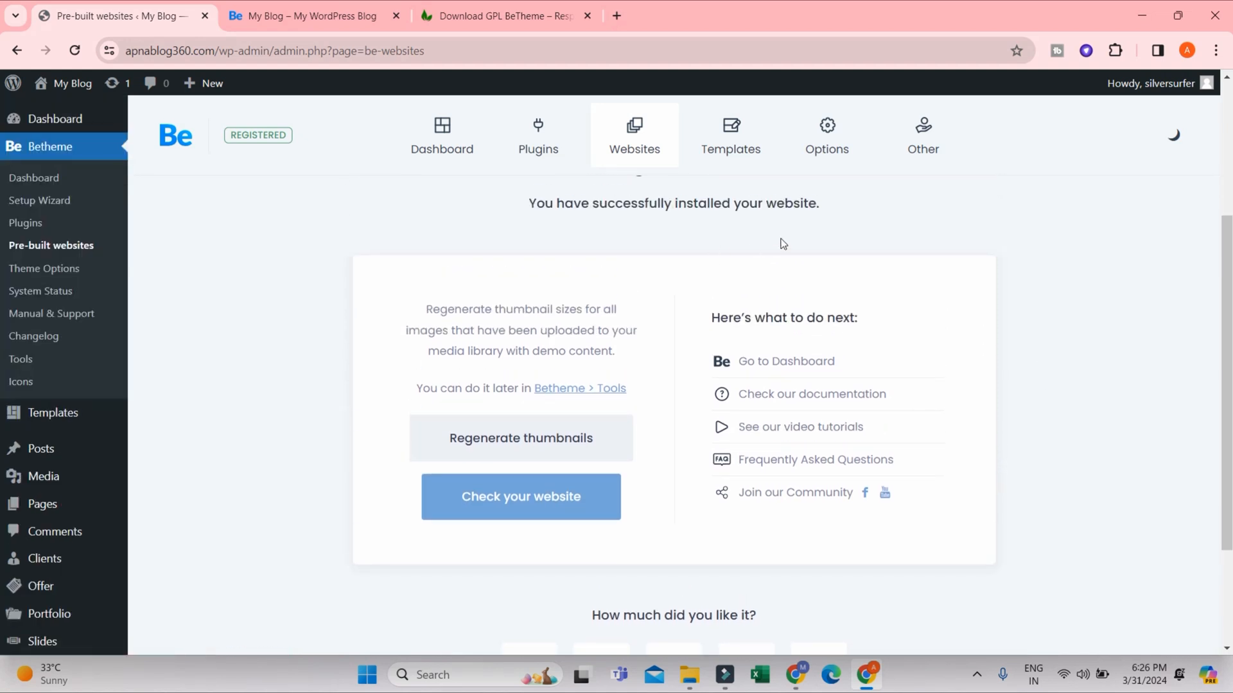
scroll(45, 206, "up", 2)
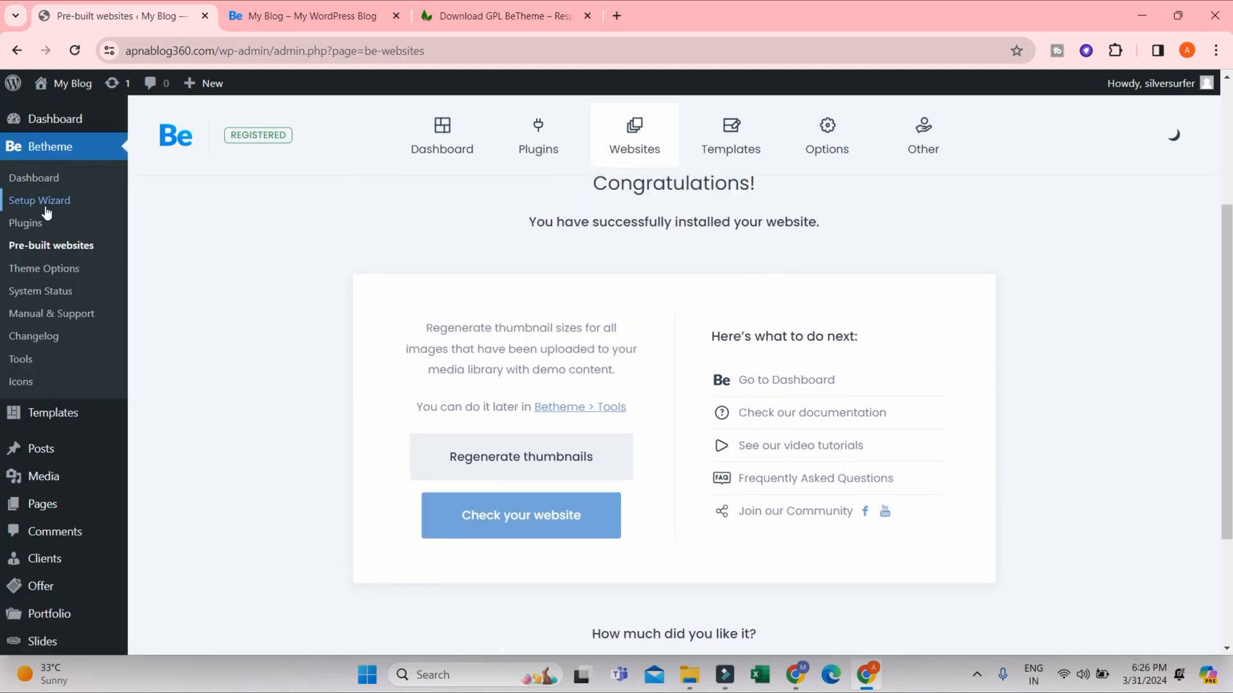
left_click(49, 120)
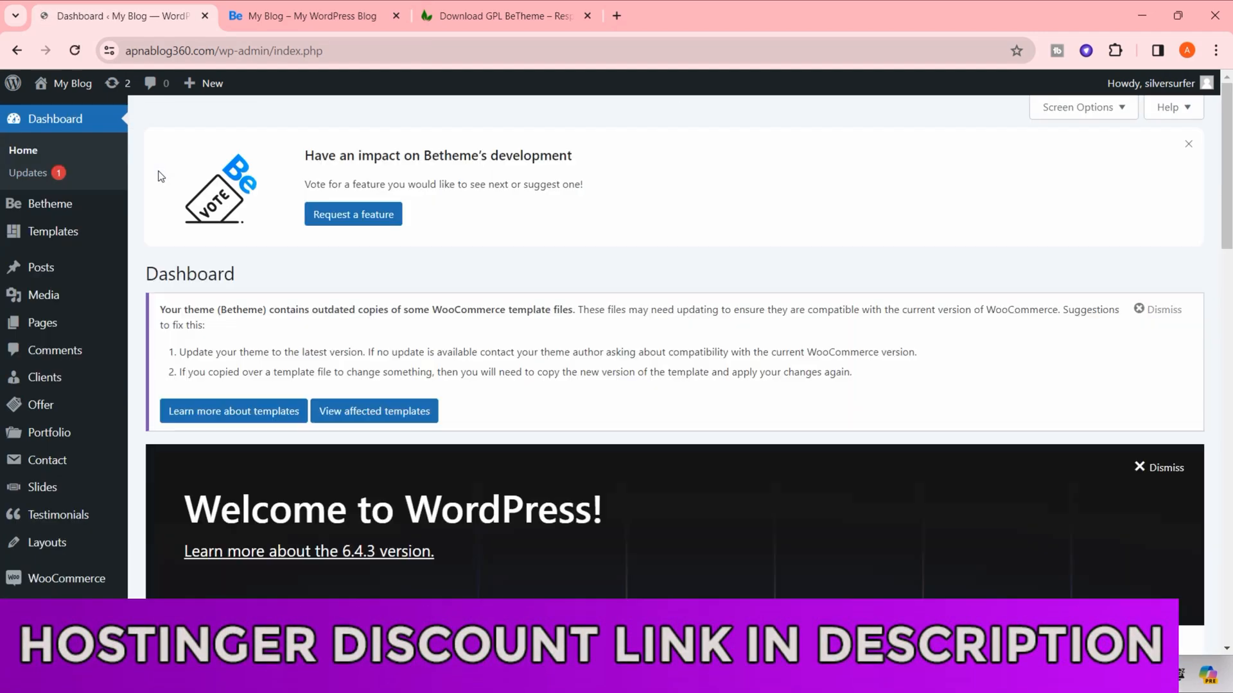
- Switch to the store homepage and examine the service highlights and the BeWatch GT and BeSound recommendation banners
left_click(301, 16)
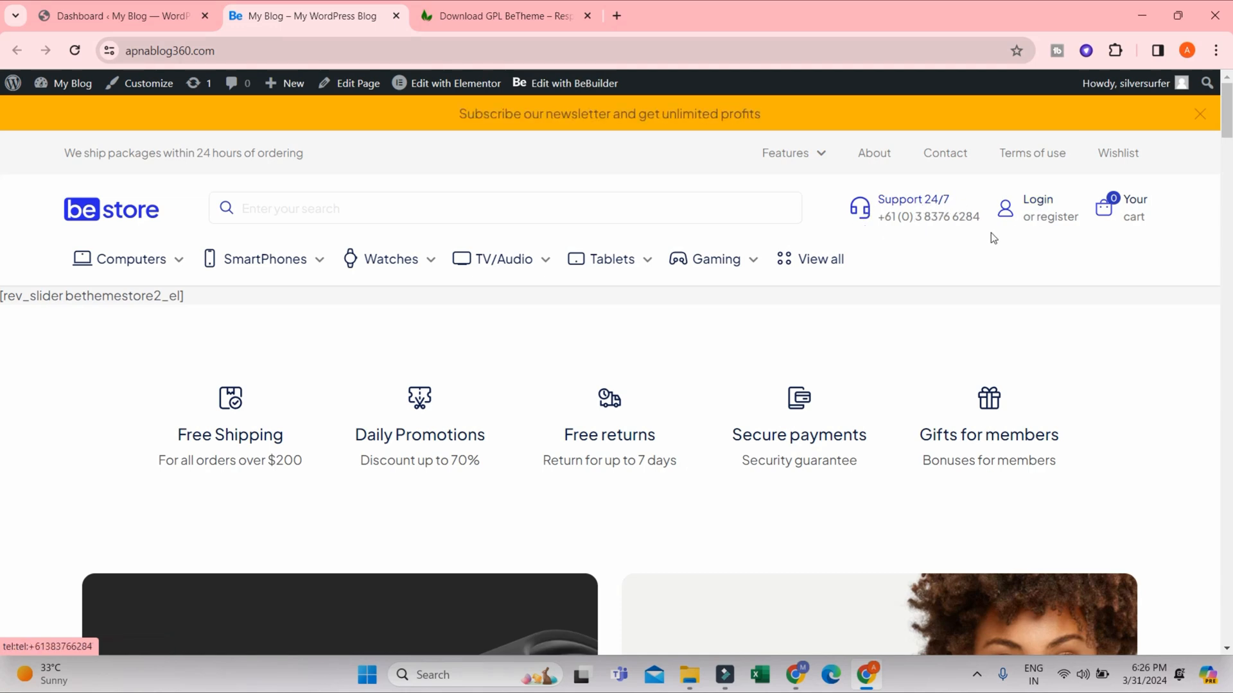
scroll(845, 324, "down", 3)
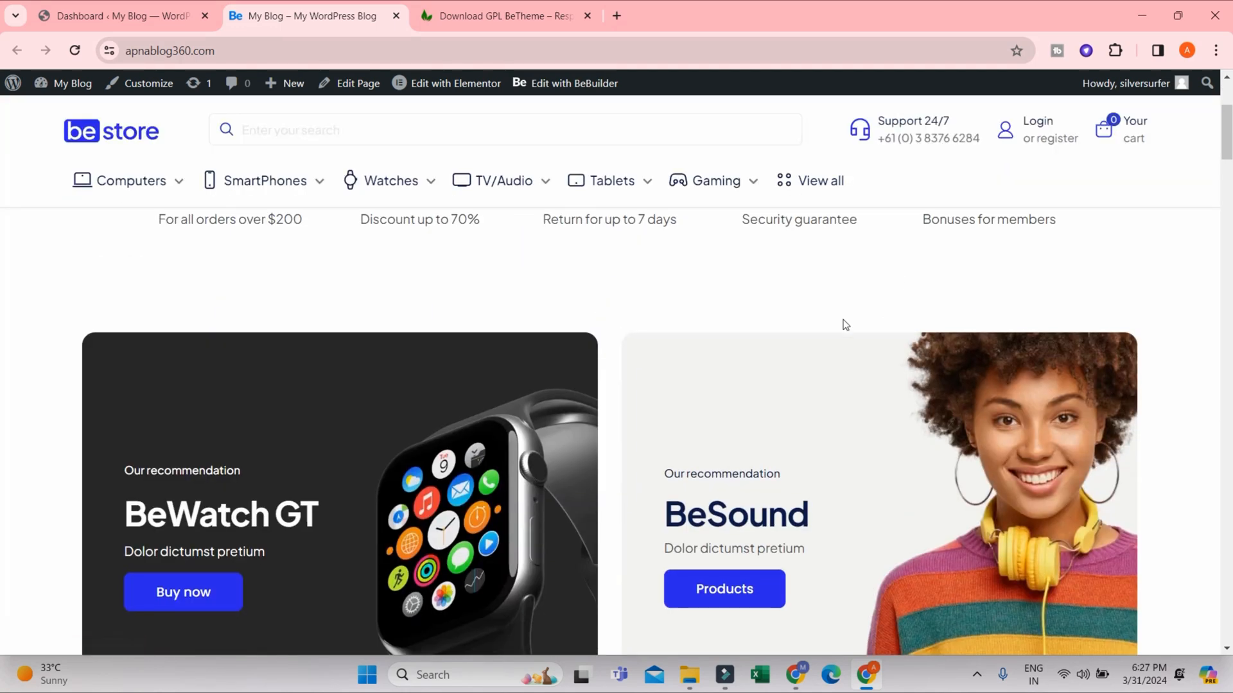
scroll(723, 321, "up", 2)
left_click_drag(174, 347, 1185, 394)
left_click(1186, 389)
scroll(1185, 393, "down", 5)
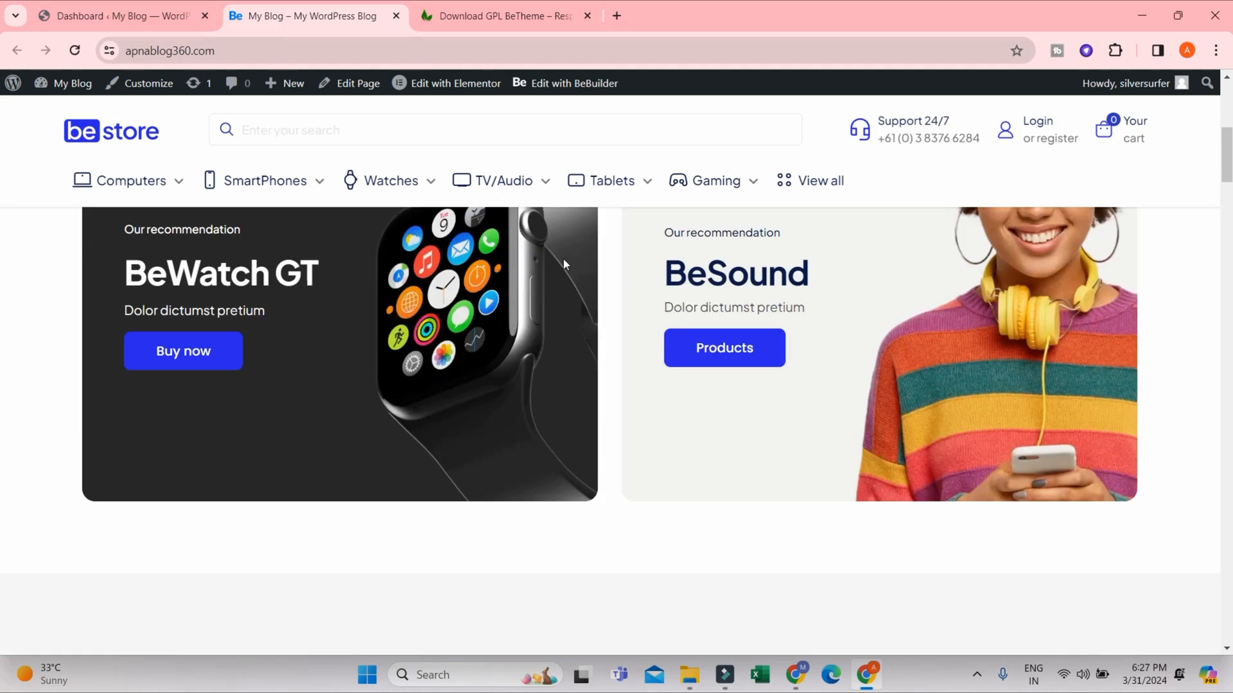
scroll(289, 319, "up", 2)
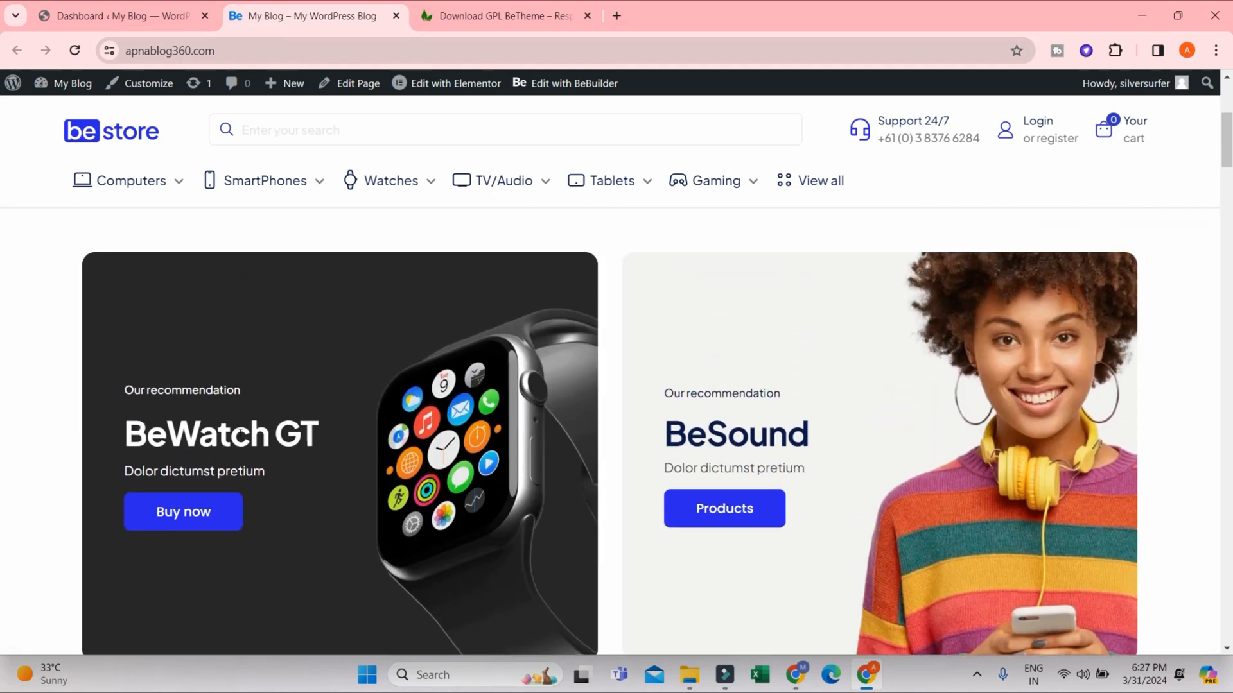
scroll(310, 332, "down", 2)
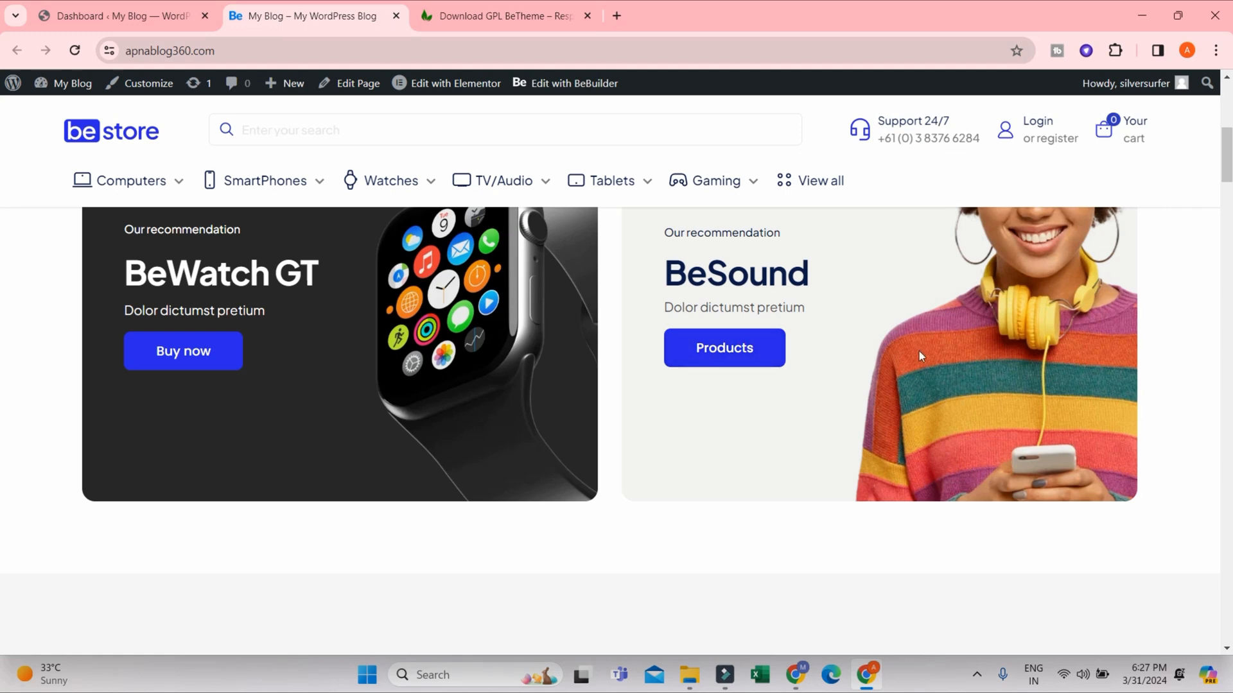
scroll(988, 358, "up", 4)
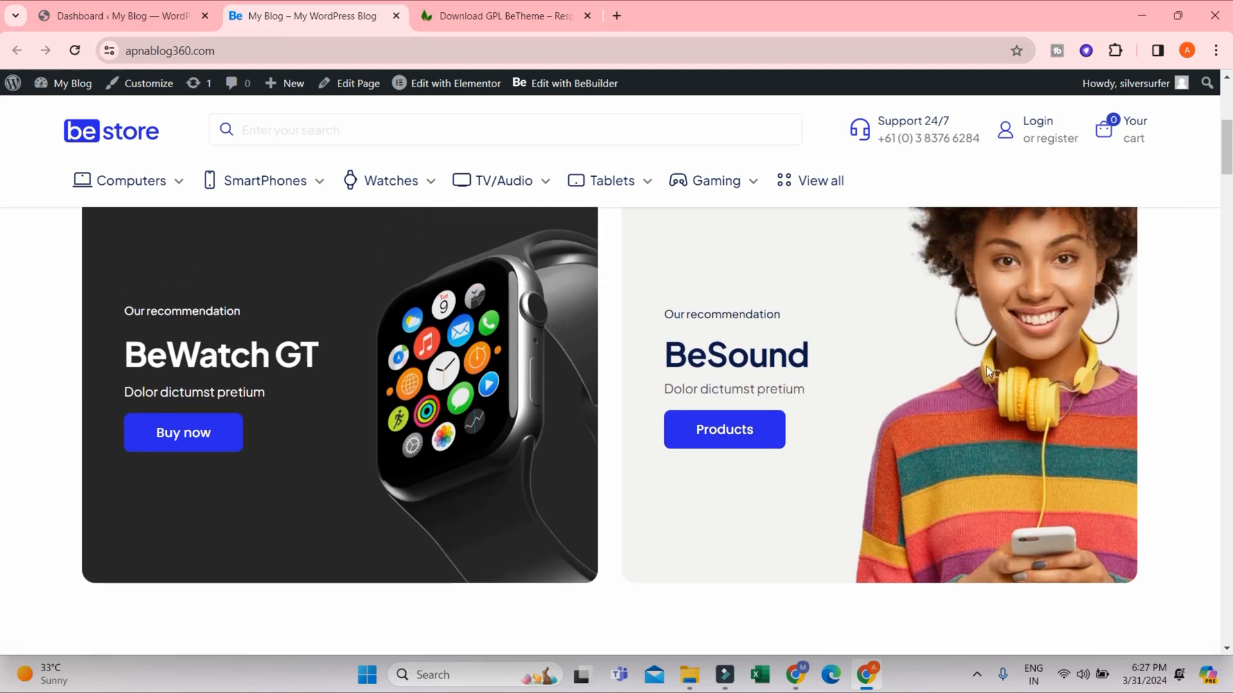
scroll(989, 372, "down", 4)
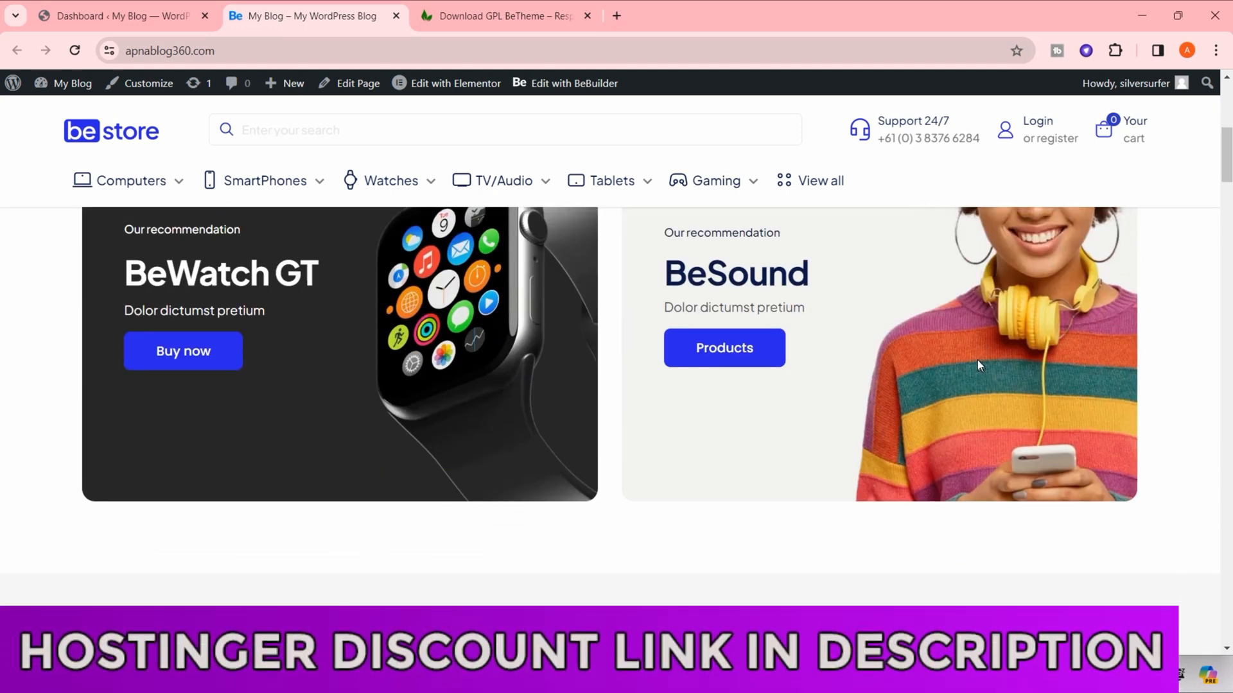
- Examine the Top rated products section and the BePhone 12 Pro special offer banner on the homepage
scroll(1078, 317, "down", 5)
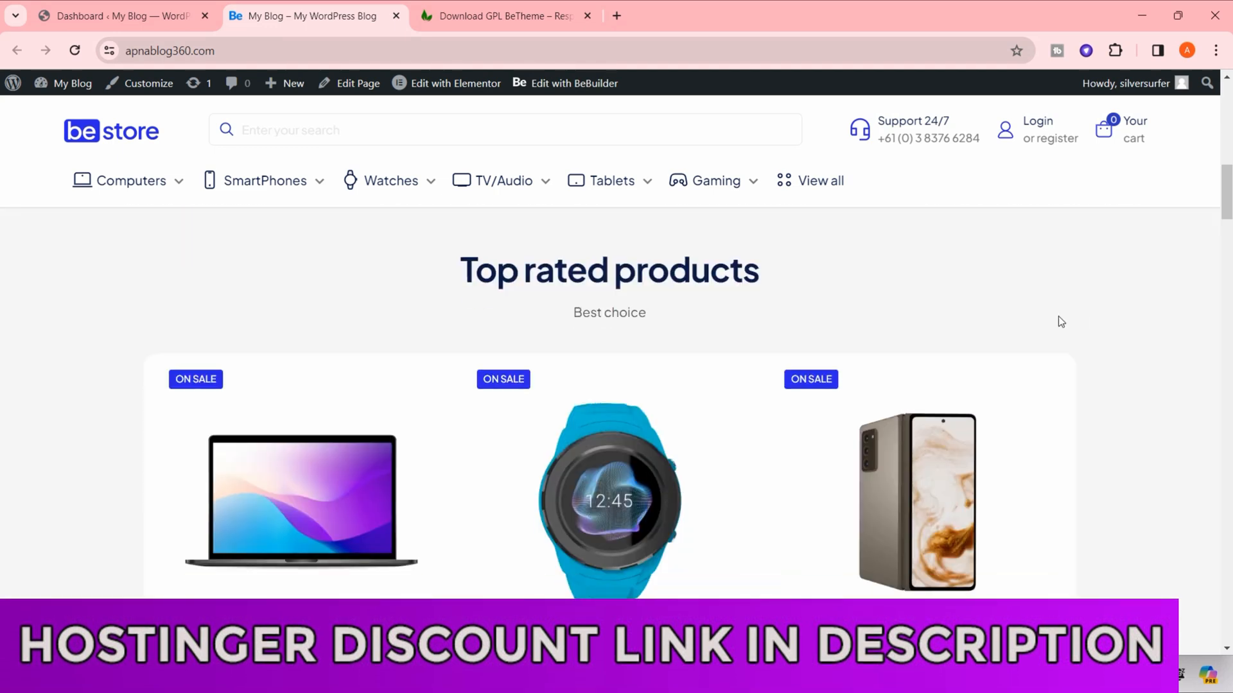
left_click_drag(461, 268, 764, 277)
scroll(857, 373, "down", 4)
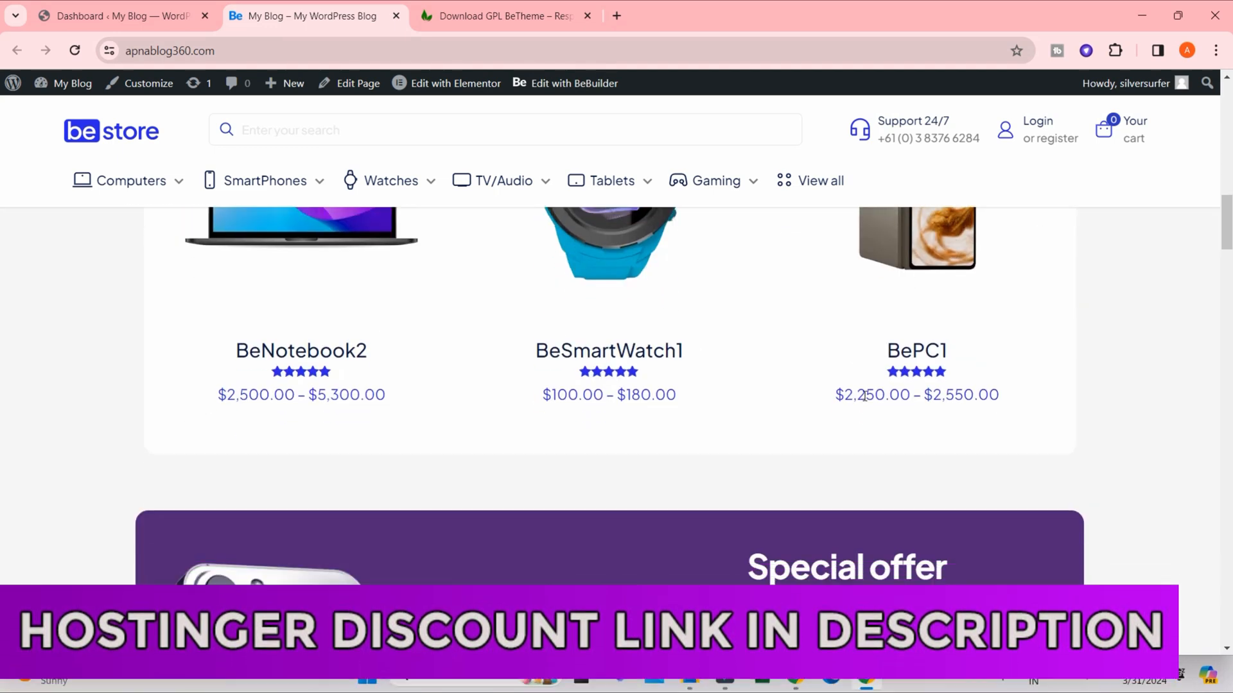
scroll(499, 407, "down", 3)
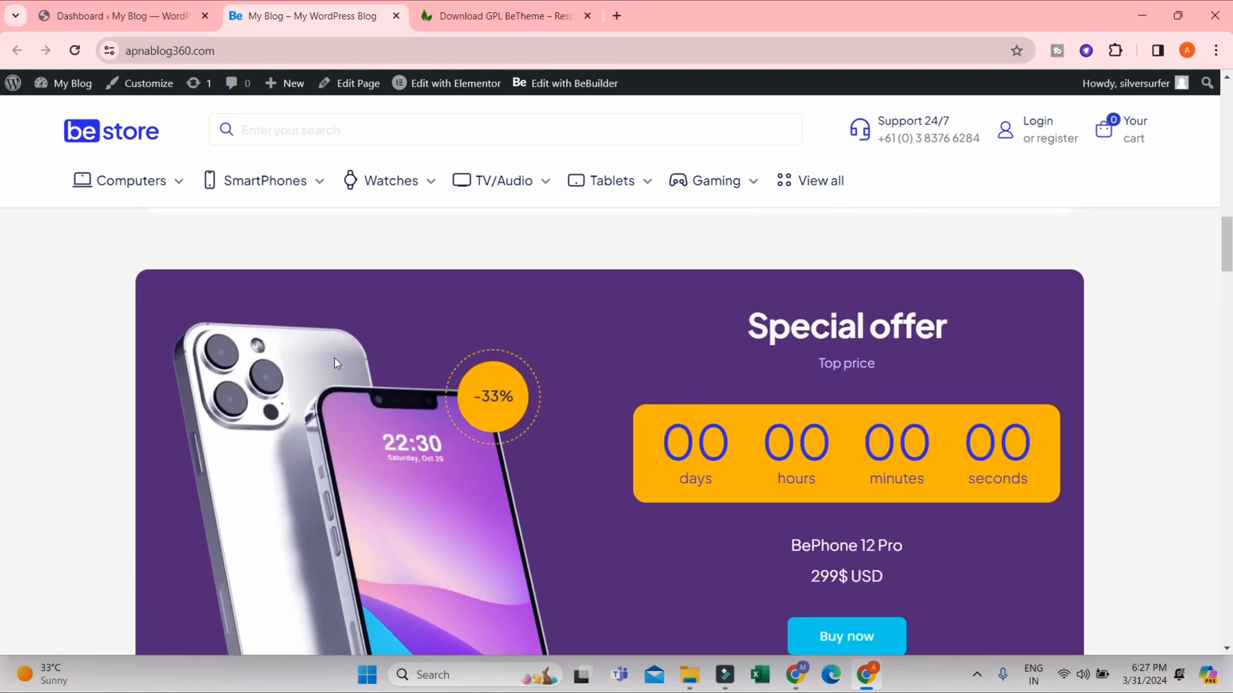
scroll(1101, 328, "down", 6)
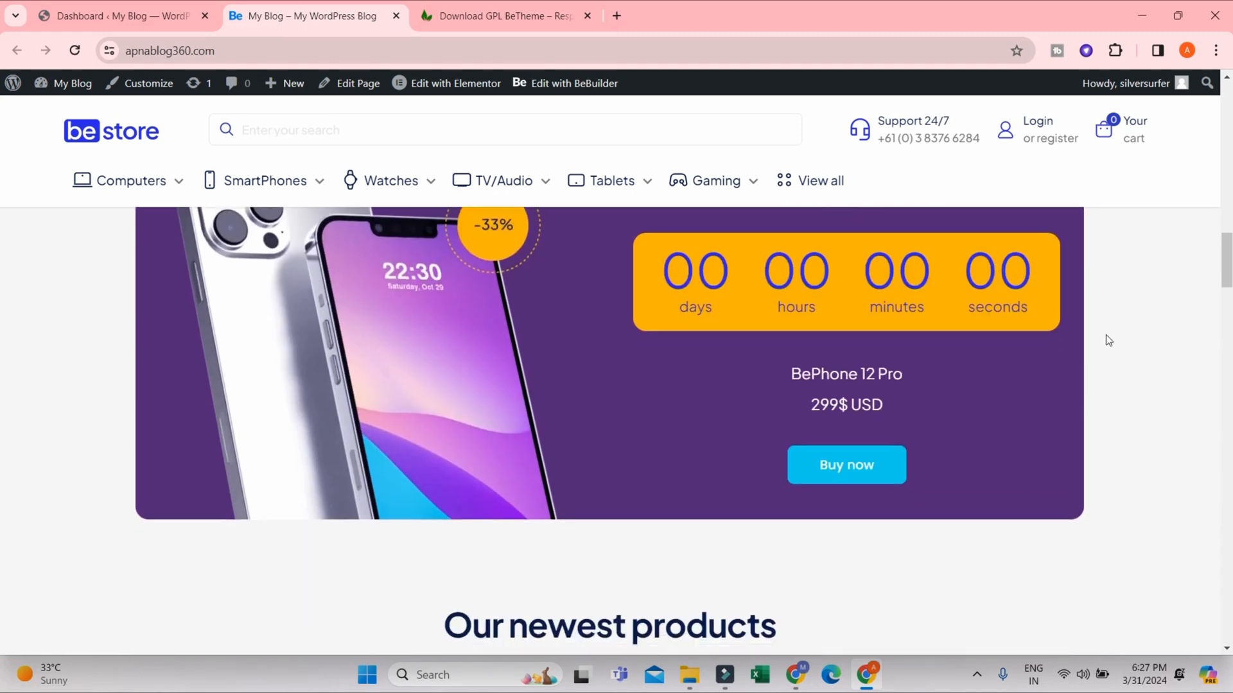
scroll(775, 367, "up", 5)
- Look through the product cards in the Our newest products section of the homepage
scroll(884, 398, "down", 5)
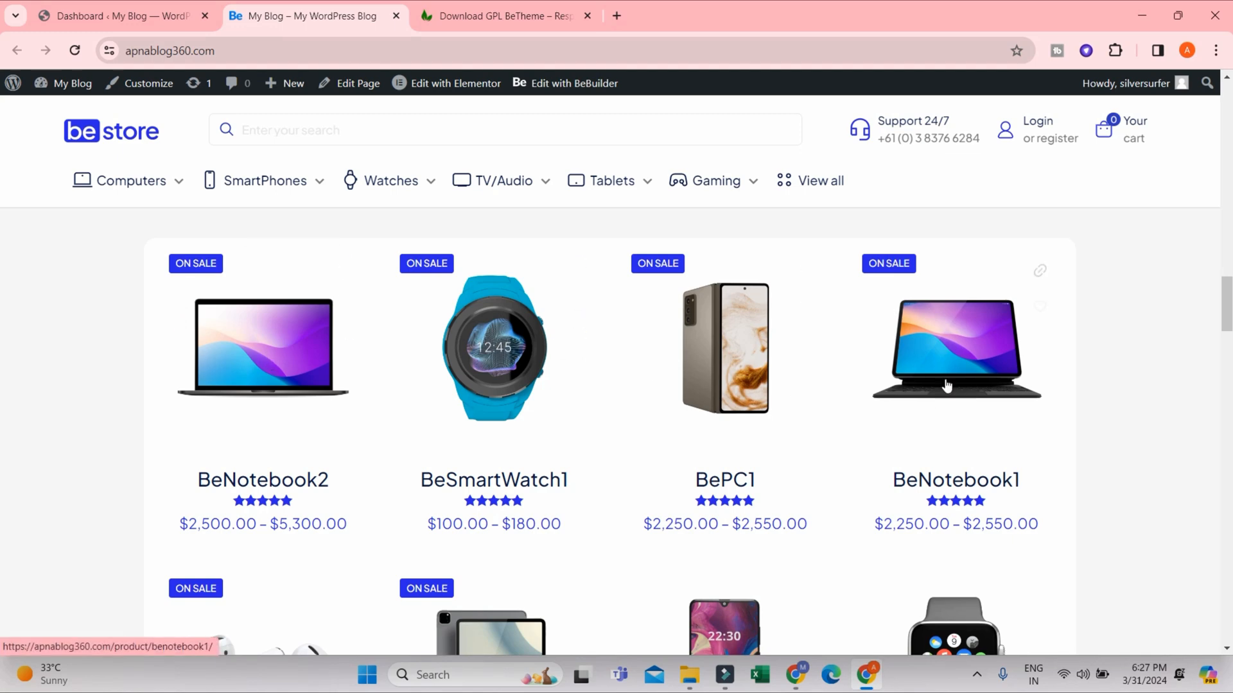
scroll(688, 393, "up", 2)
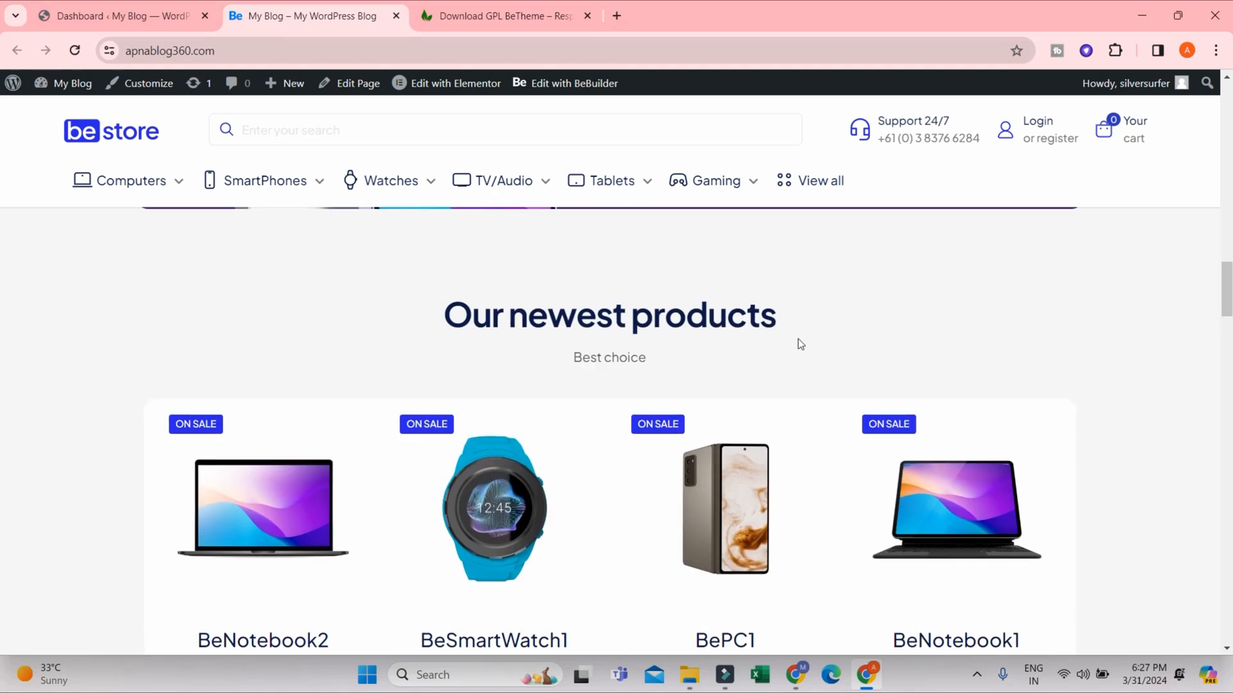
scroll(943, 345, "down", 10)
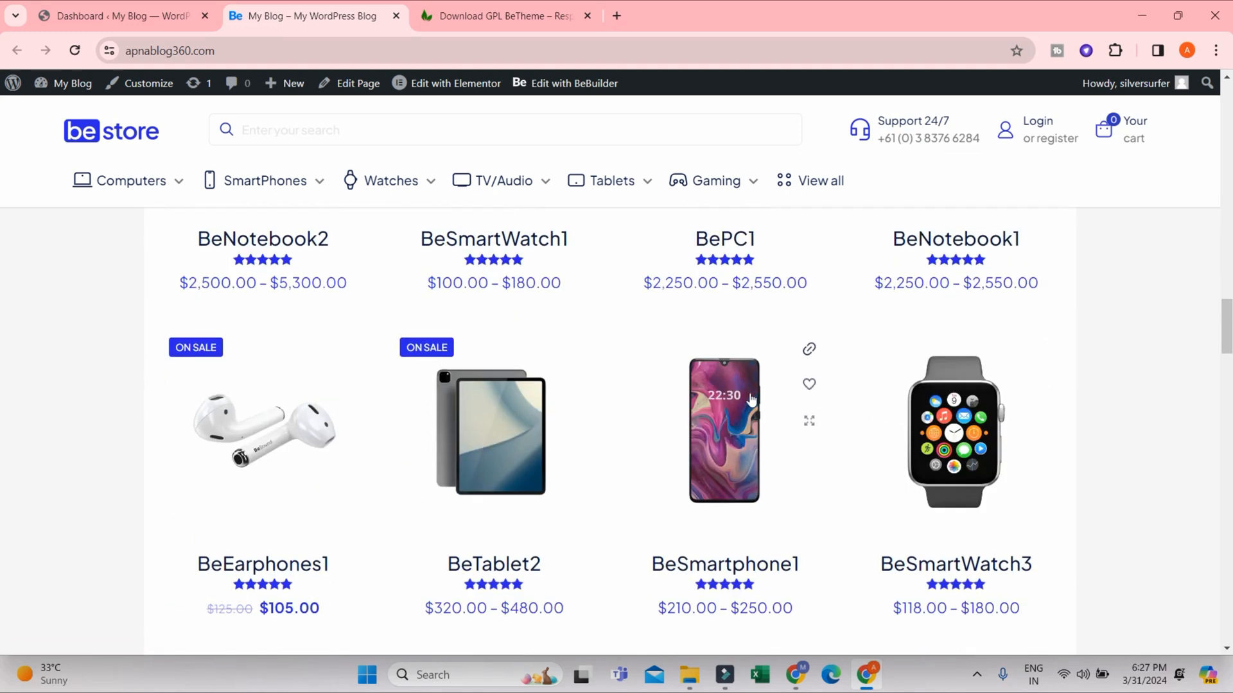
scroll(875, 388, "down", 2)
scroll(875, 377, "up", 10)
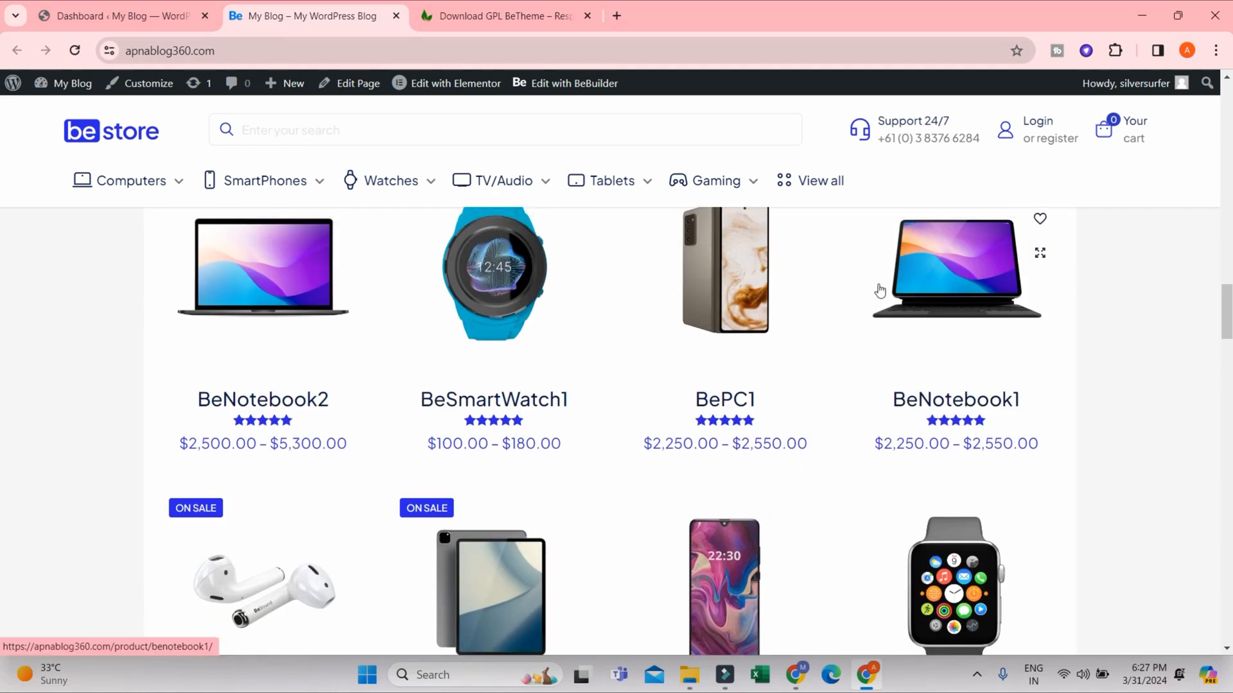
scroll(880, 285, "down", 10)
scroll(588, 364, "down", 1)
scroll(425, 379, "up", 6)
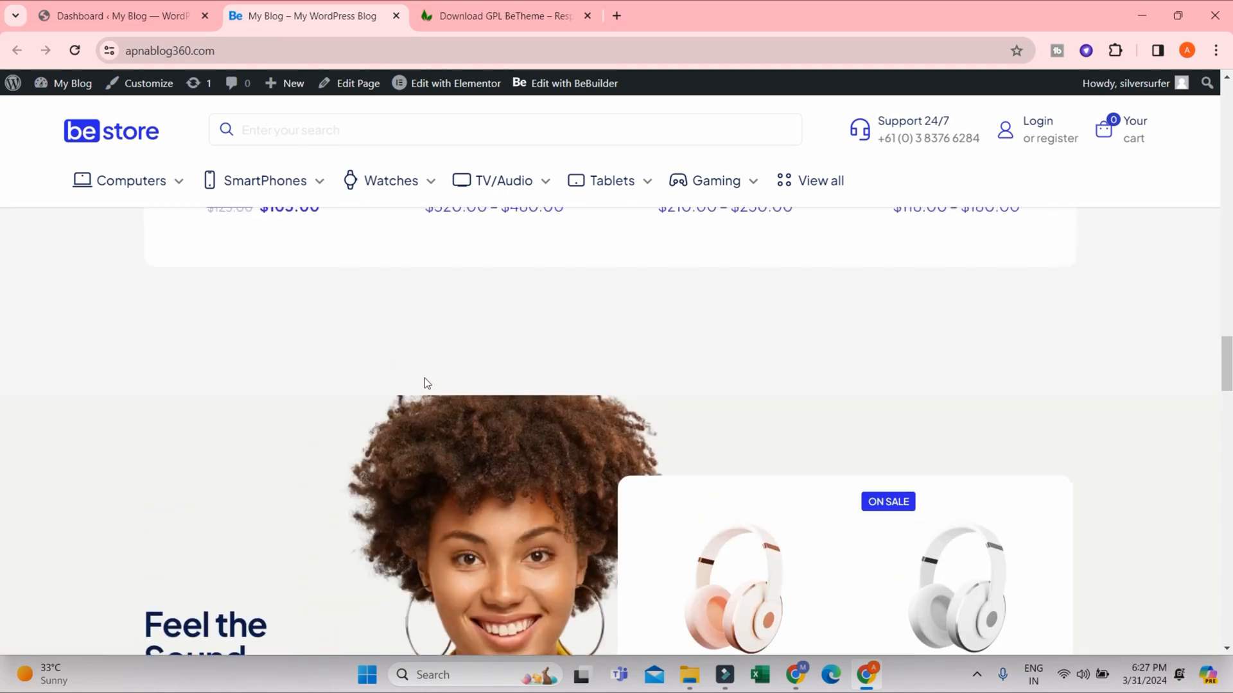
- Examine the Feel the Sound section and its two headphone product cards
scroll(553, 433, "down", 8)
scroll(1023, 359, "up", 4)
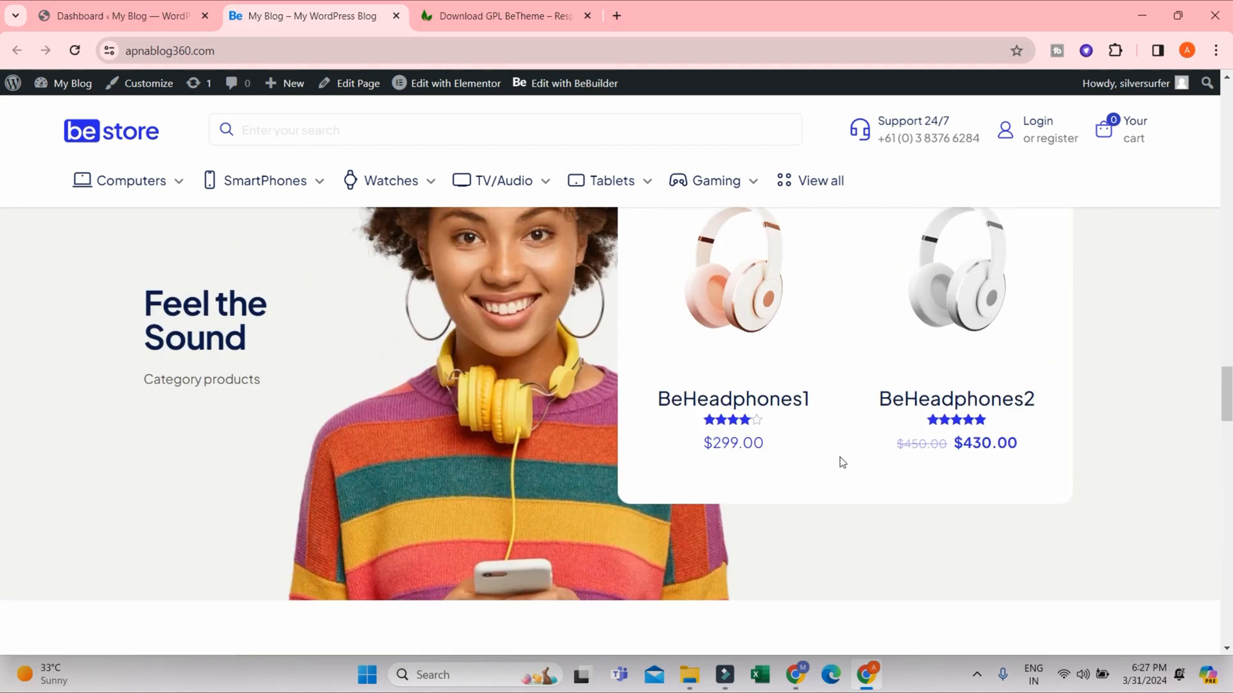
scroll(840, 457, "up", 2)
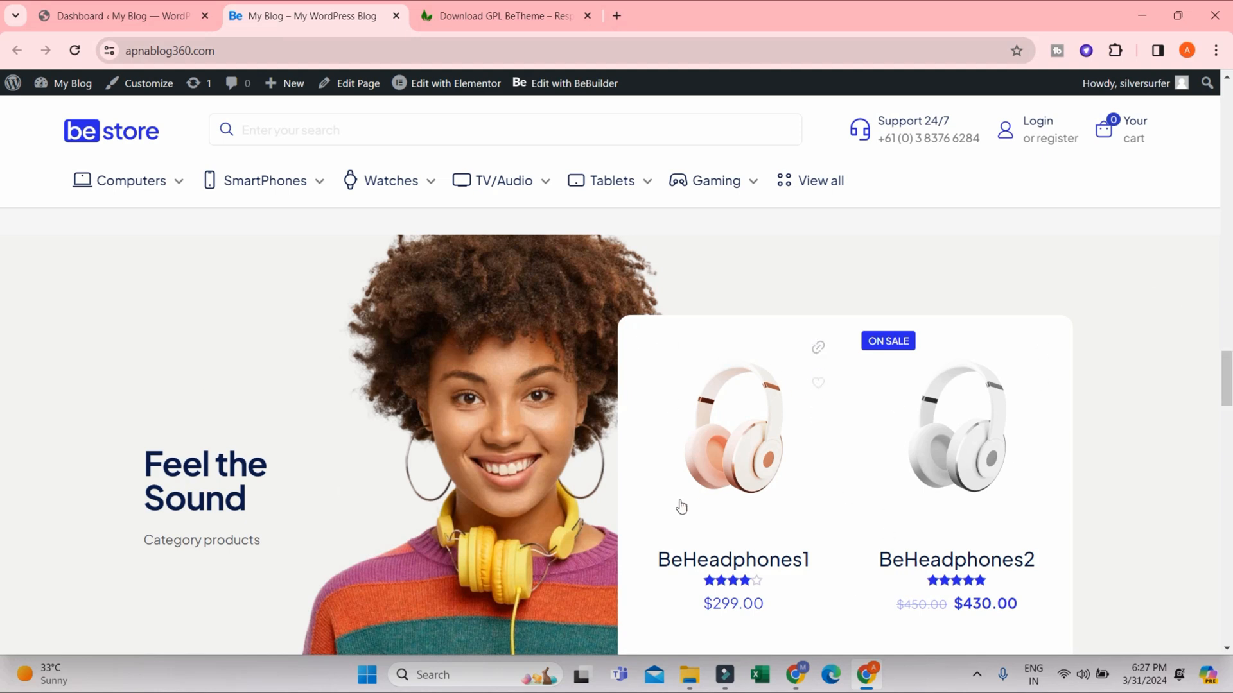
mouse_move(952, 483)
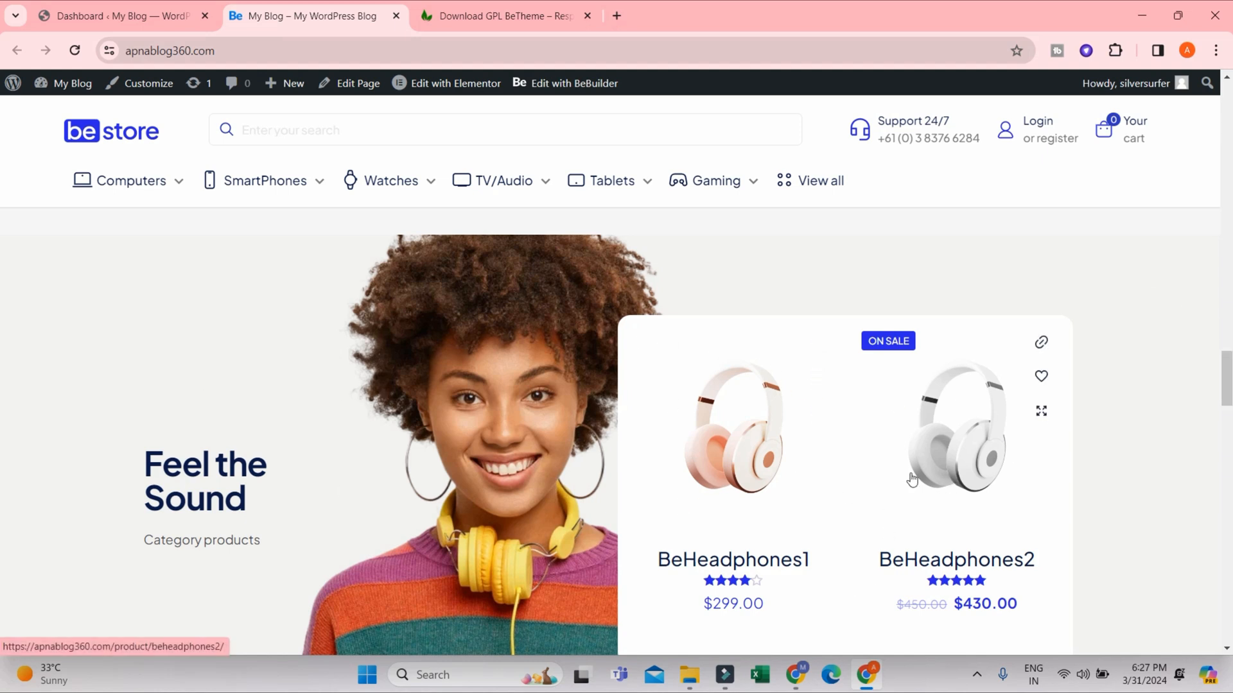
mouse_move(966, 421)
- Examine the New BePhone Pro, convenient shopping experience and Exclusive brands sections further down the homepage
scroll(451, 454, "down", 5)
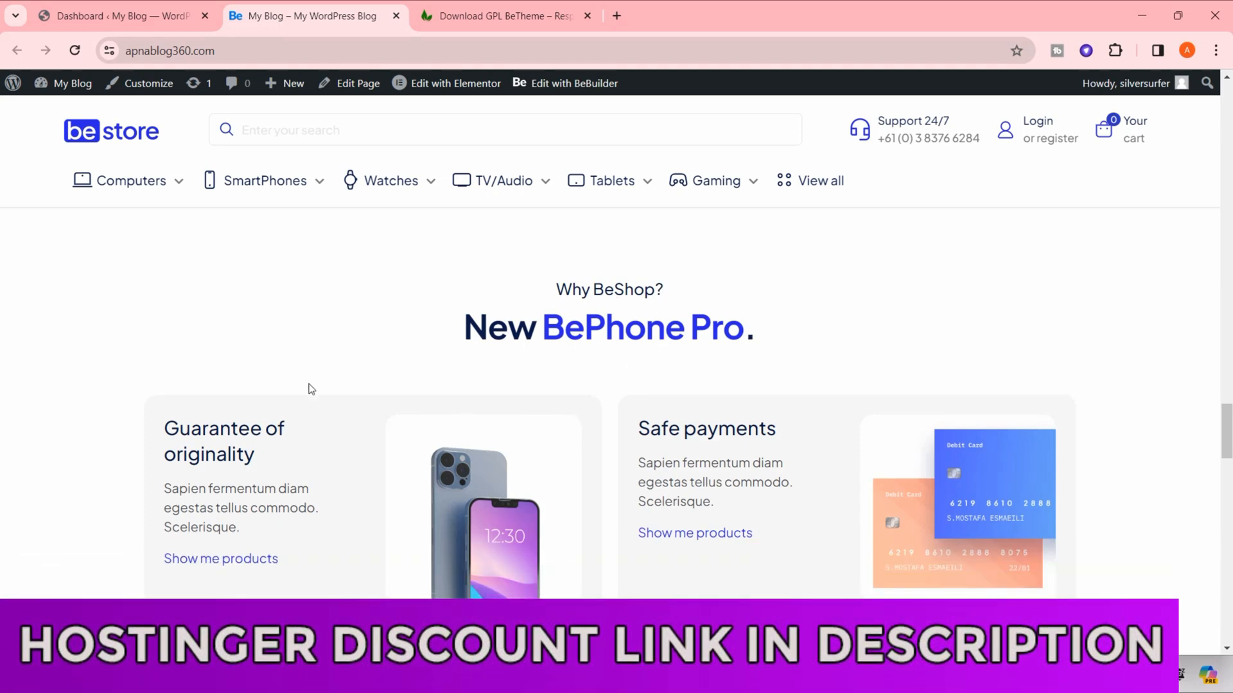
scroll(825, 336, "down", 5)
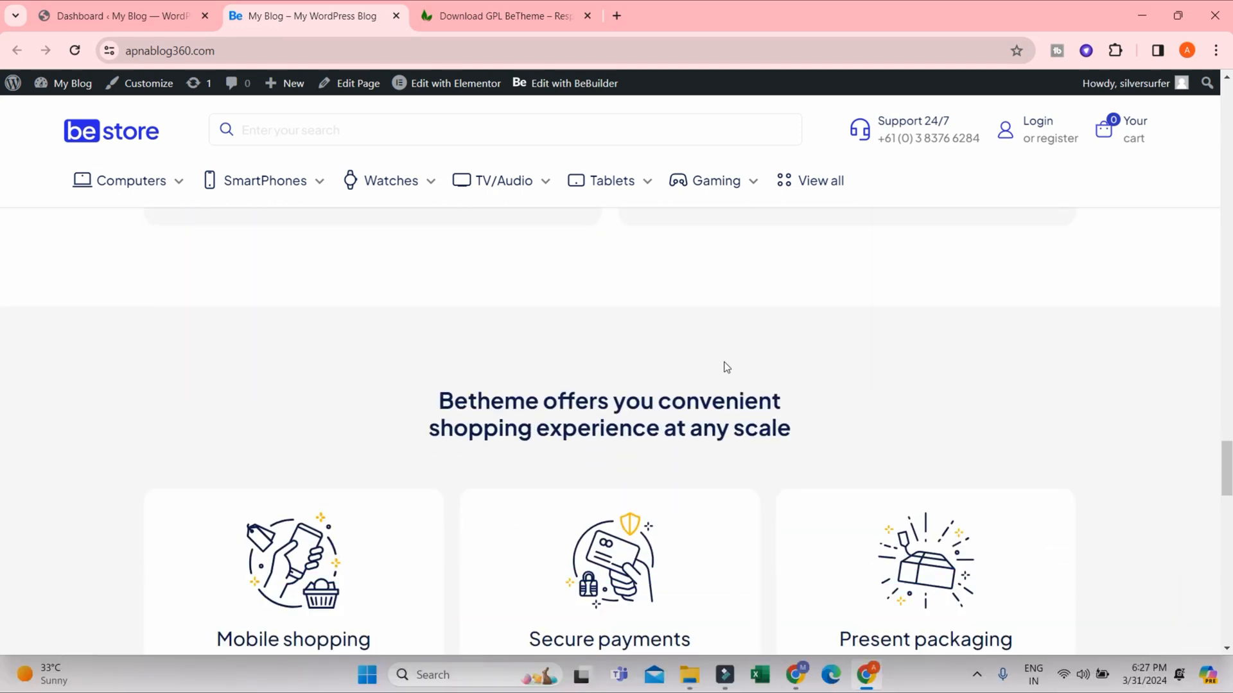
scroll(721, 448, "down", 5)
scroll(723, 455, "down", 4)
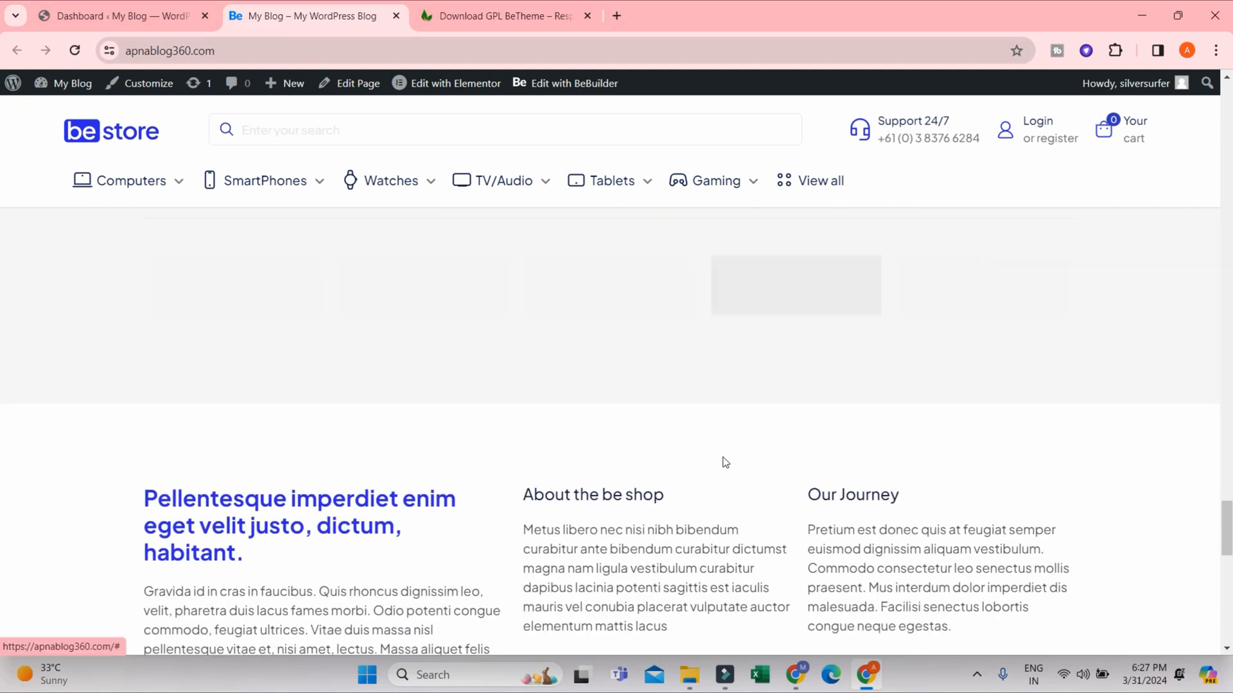
scroll(463, 415, "up", 3)
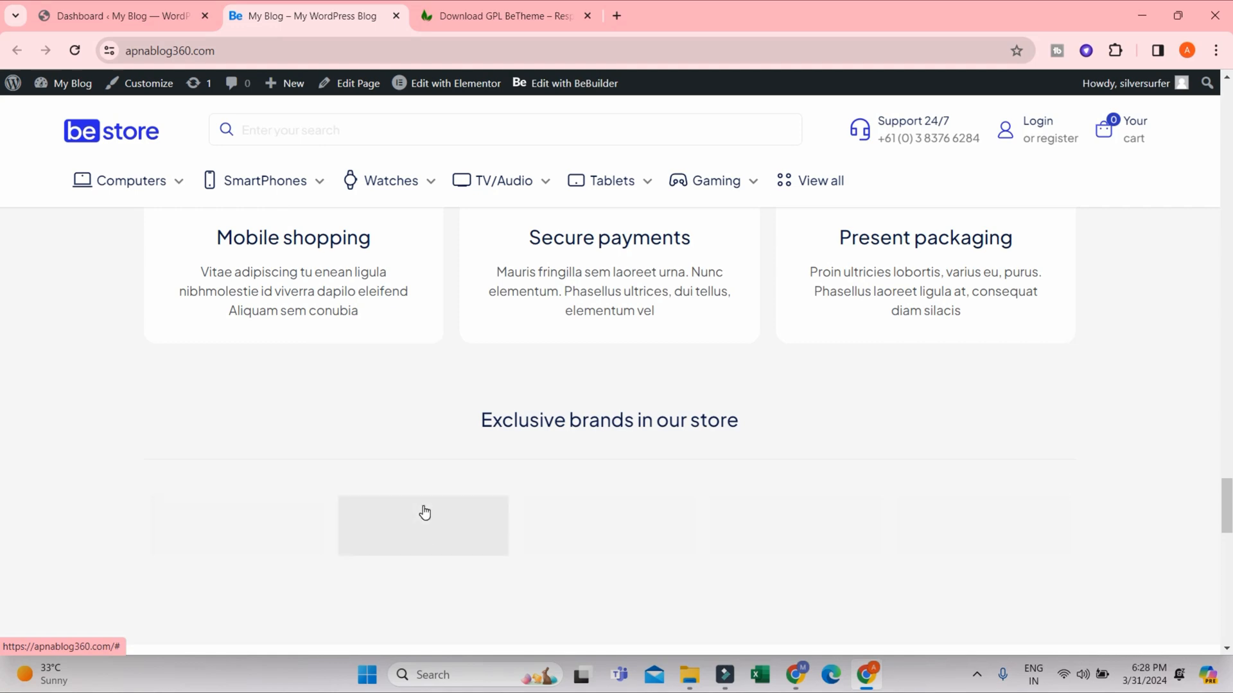
scroll(713, 536, "down", 7)
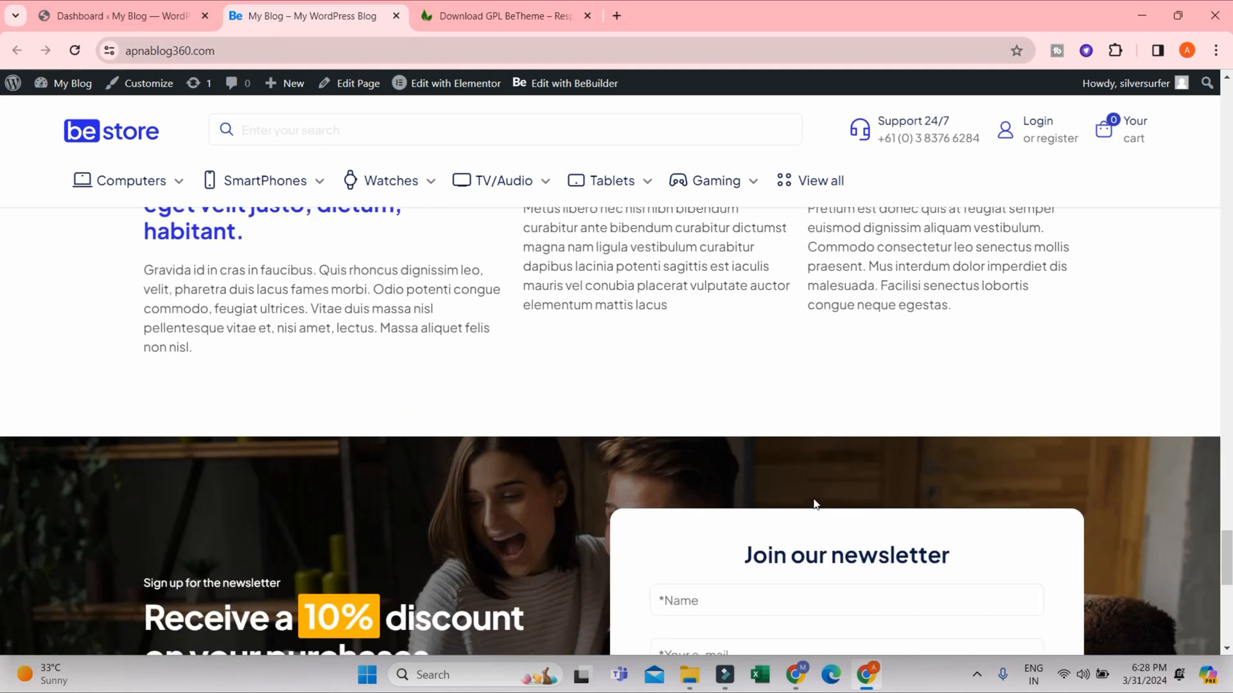
- Check the newsletter signup section and the footer links at the end of the homepage
scroll(814, 504, "down", 7)
scroll(936, 460, "up", 4)
scroll(941, 460, "down", 6)
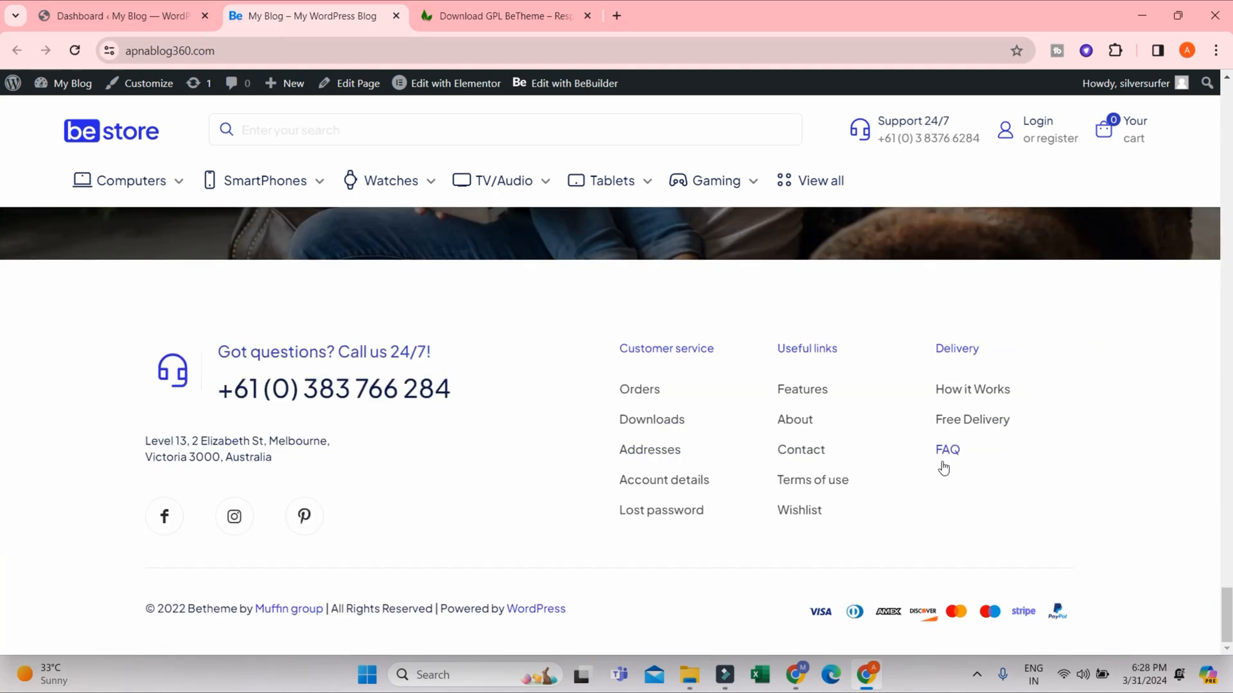
scroll(943, 468, "up", 6)
scroll(696, 514, "down", 3)
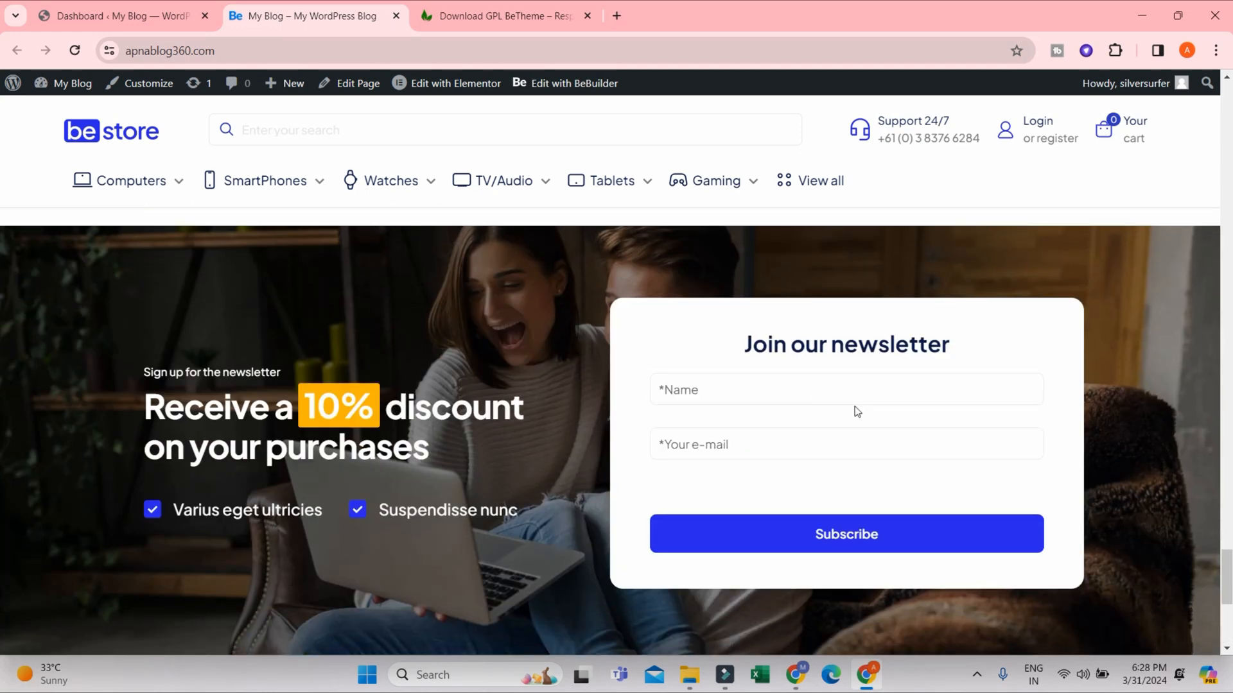
- Inspect the Join our newsletter form's name field and the footer's contact details, link columns and payment icons
left_click(846, 382)
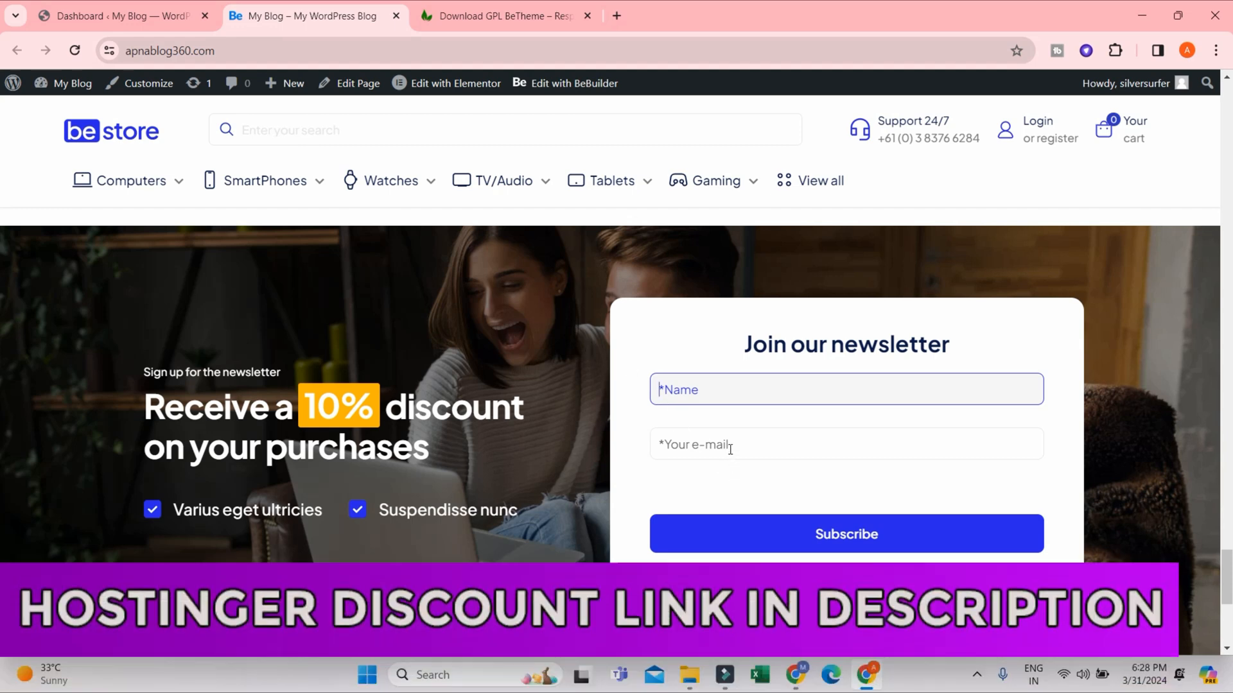
scroll(844, 475, "down", 5)
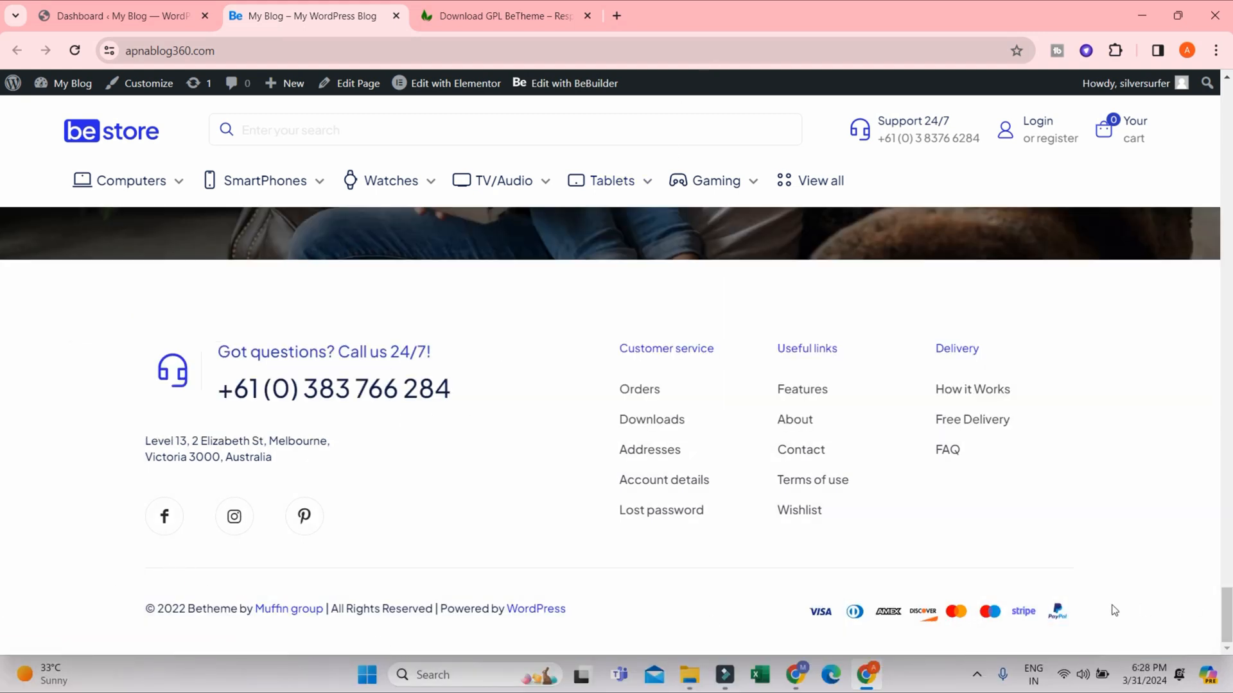
- Return to the start of the homepage, open the BeSmartWatch1 product page and look over its heading and description
left_click_drag(1230, 624, 1231, 109)
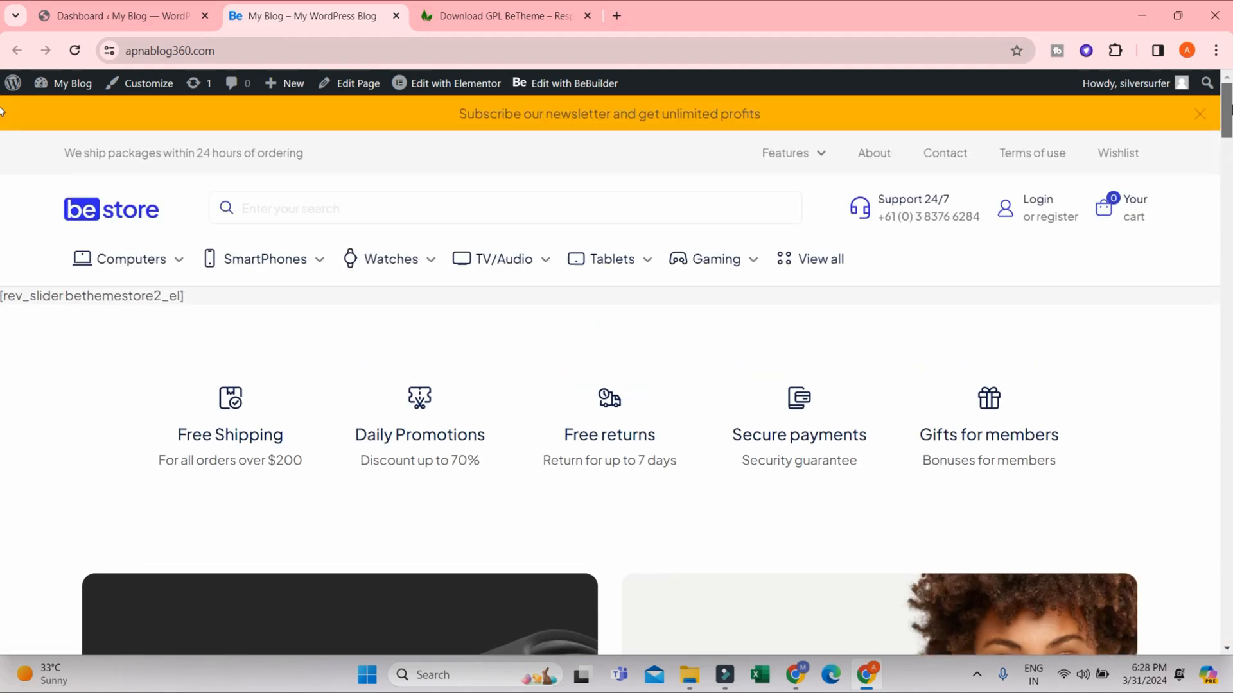
scroll(483, 367, "down", 10)
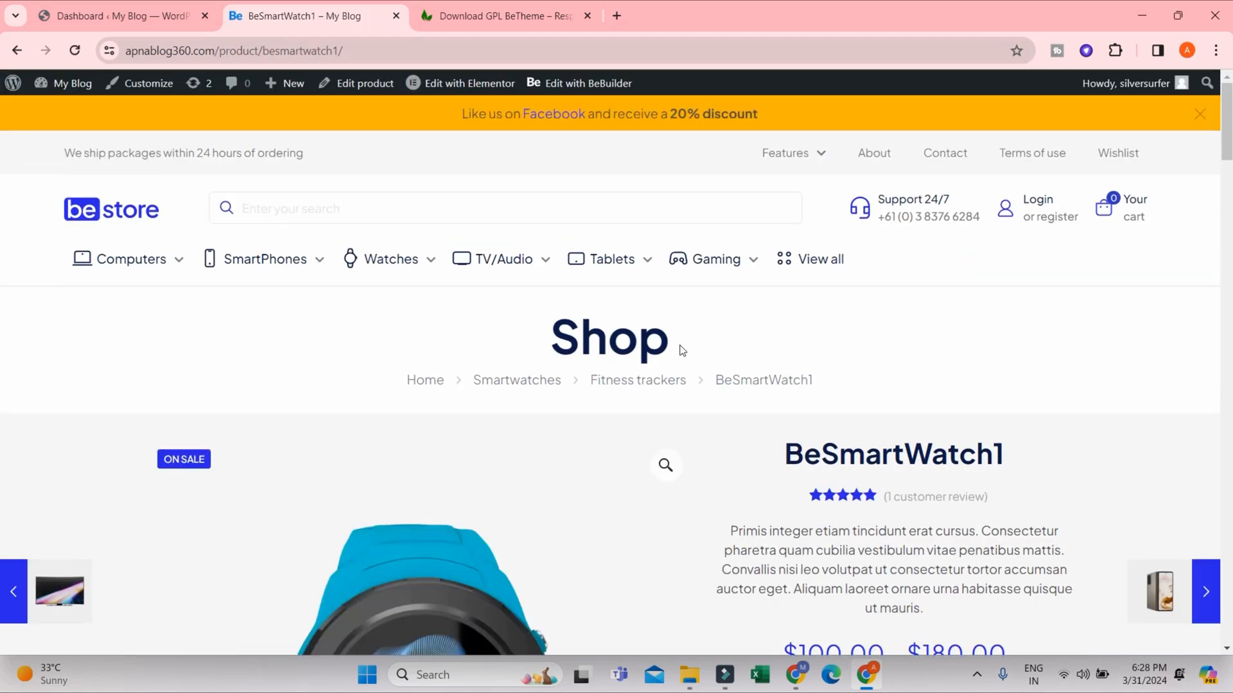
scroll(492, 365, "down", 5)
scroll(501, 385, "up", 5)
scroll(381, 450, "down", 2)
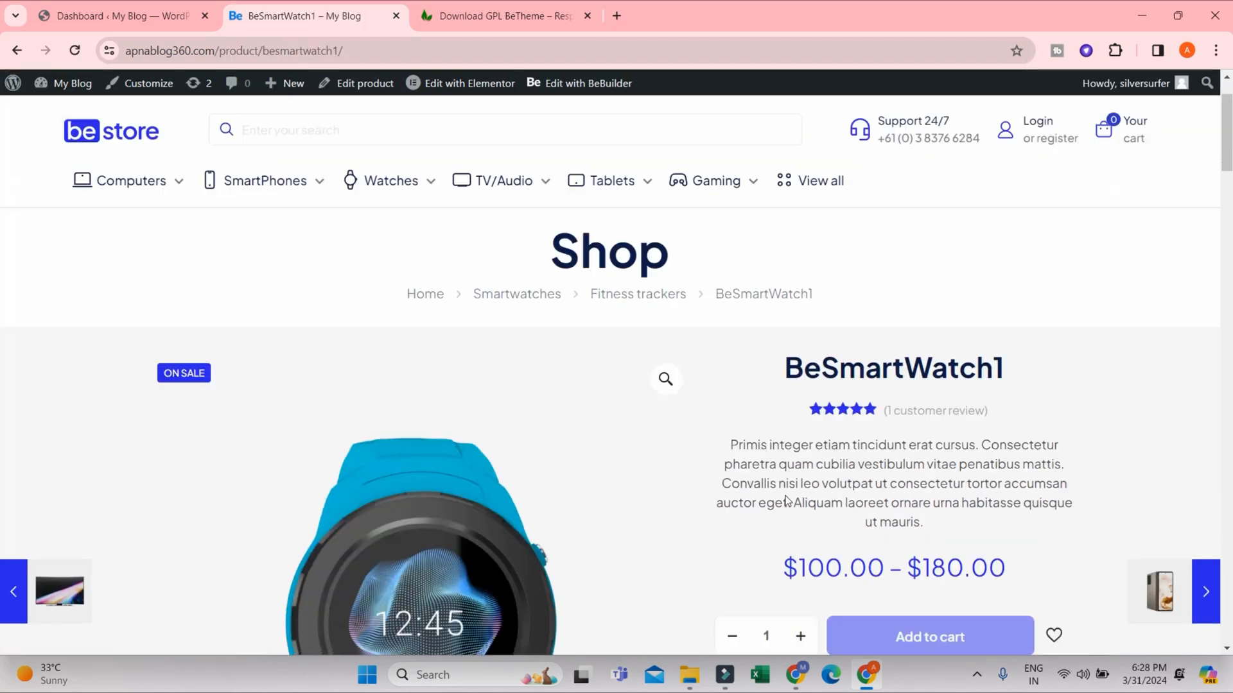
- View the orange-and-white and black watch images in the BeSmartWatch1 product gallery
scroll(382, 450, "down", 5)
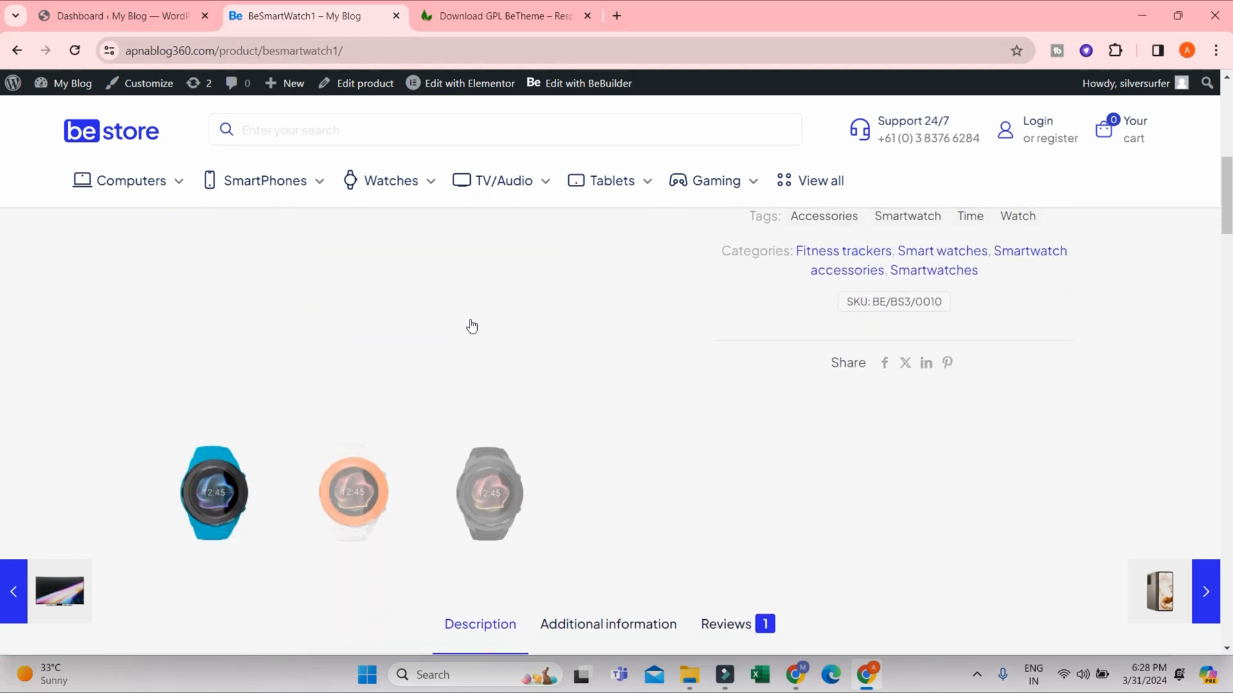
left_click(350, 497)
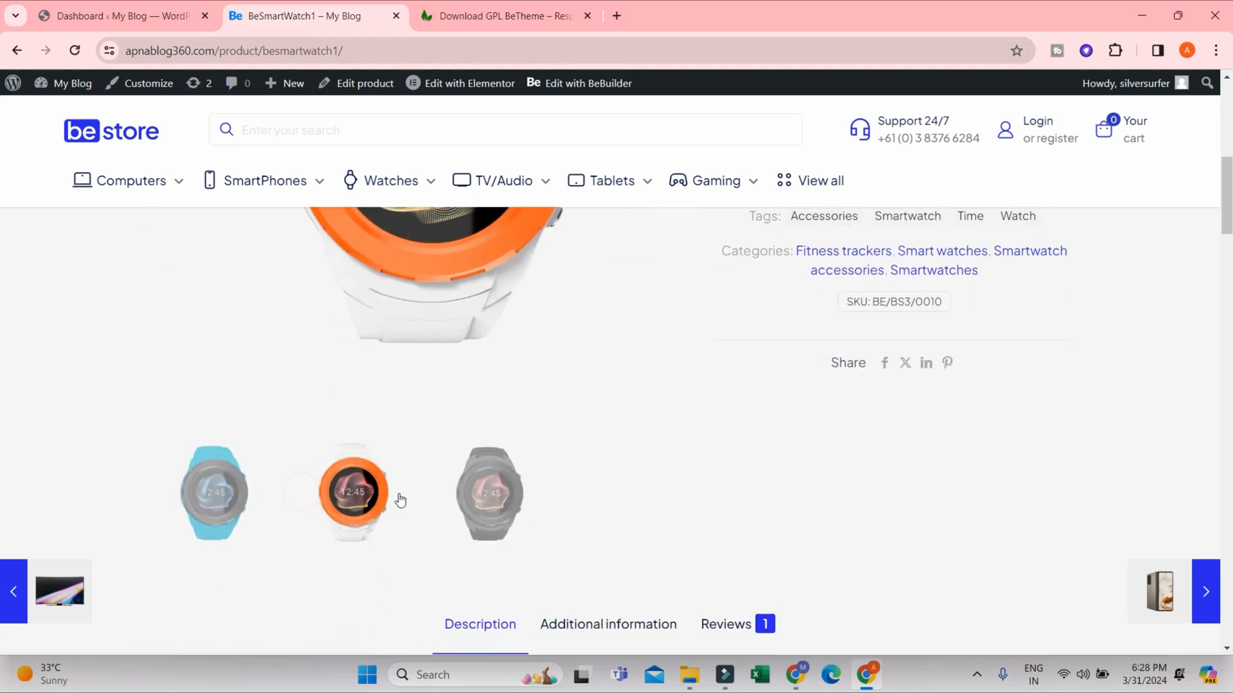
scroll(520, 493, "up", 1)
scroll(520, 493, "down", 1)
left_click(459, 497)
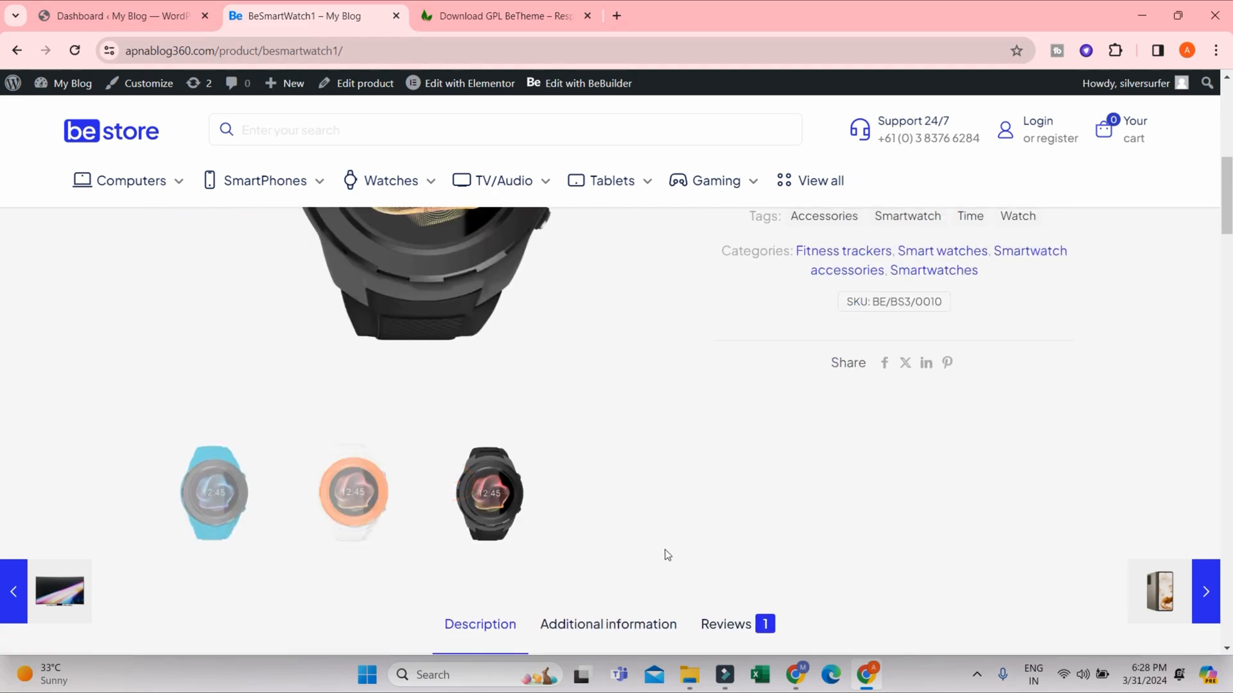
scroll(832, 454, "up", 3)
scroll(833, 454, "up", 4)
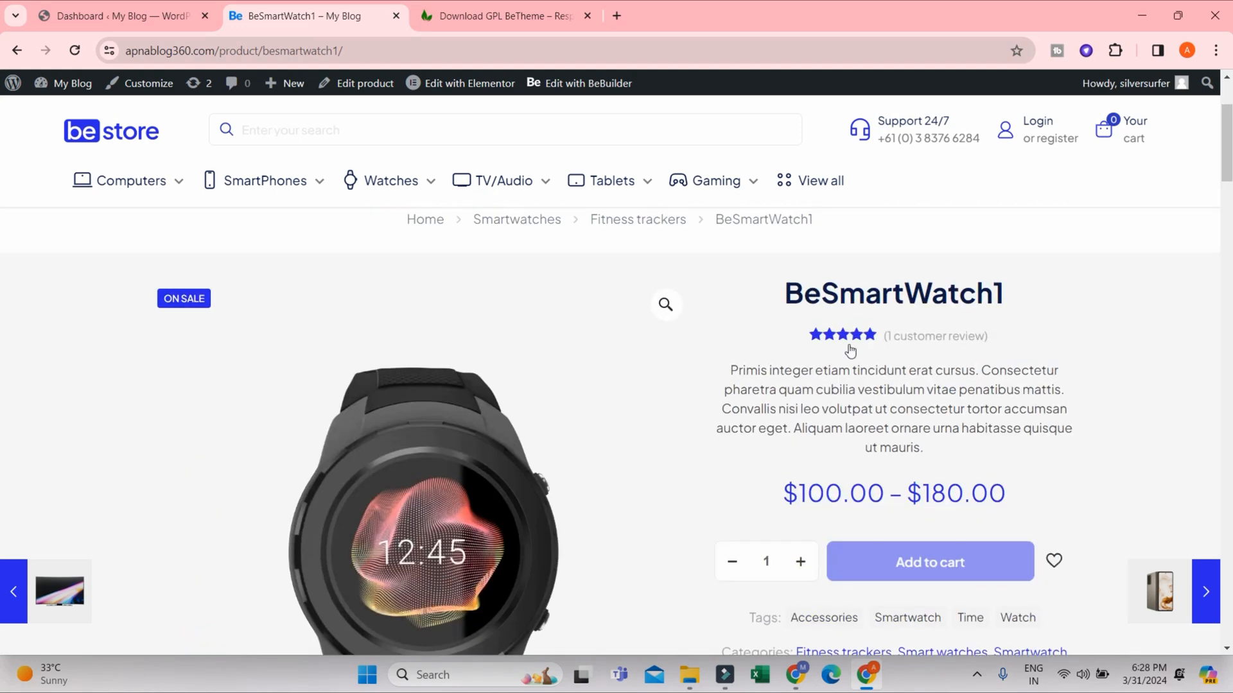
- Highlight the BeSmartWatch1 short description, set the order quantity to 4 and check the tags, categories and SKU
left_click_drag(753, 381, 952, 465)
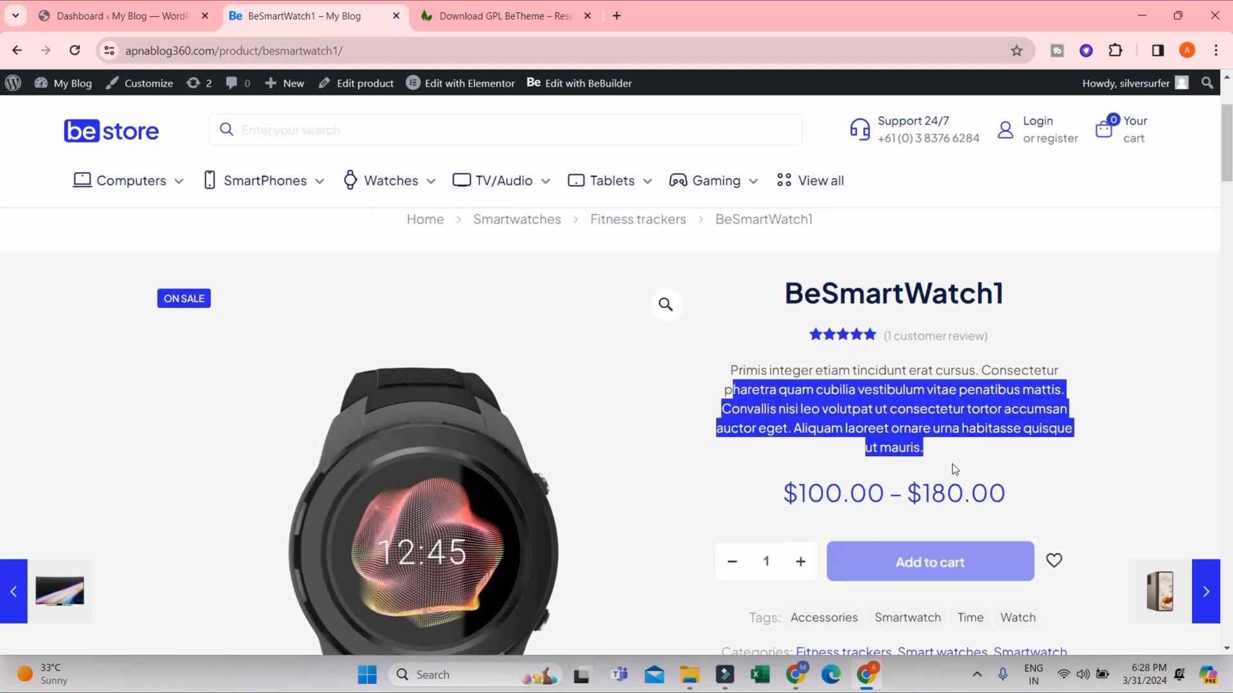
scroll(792, 332, "down", 4)
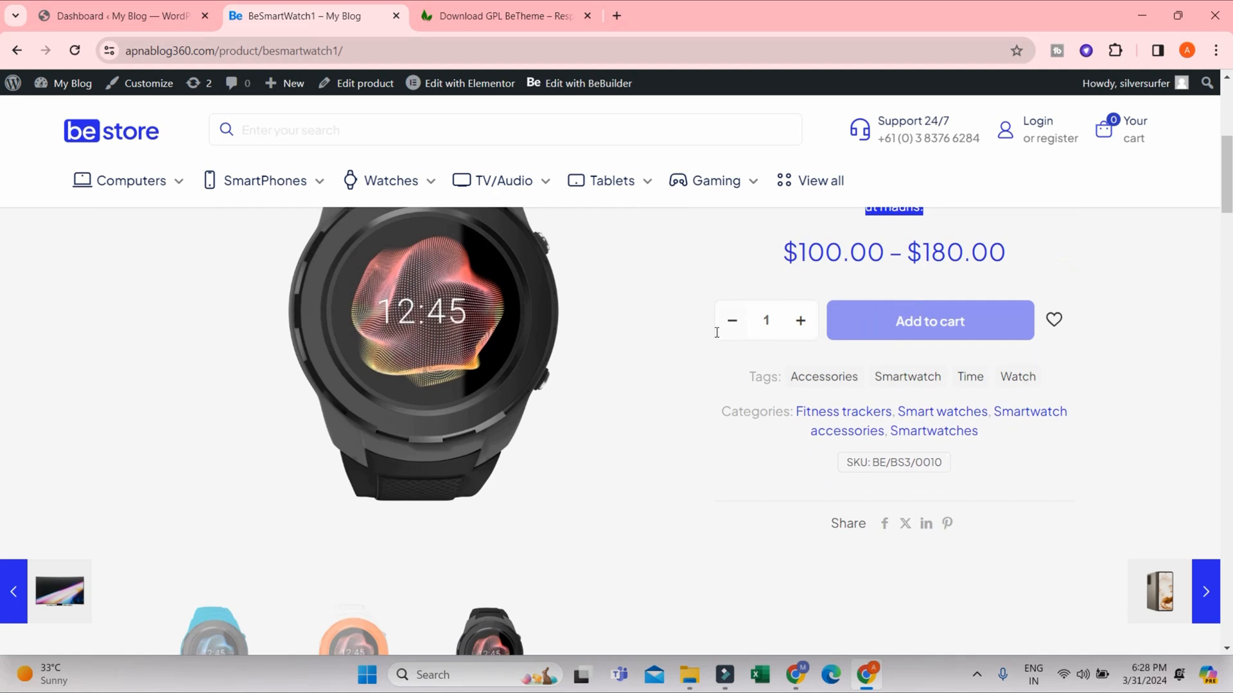
left_click(801, 321)
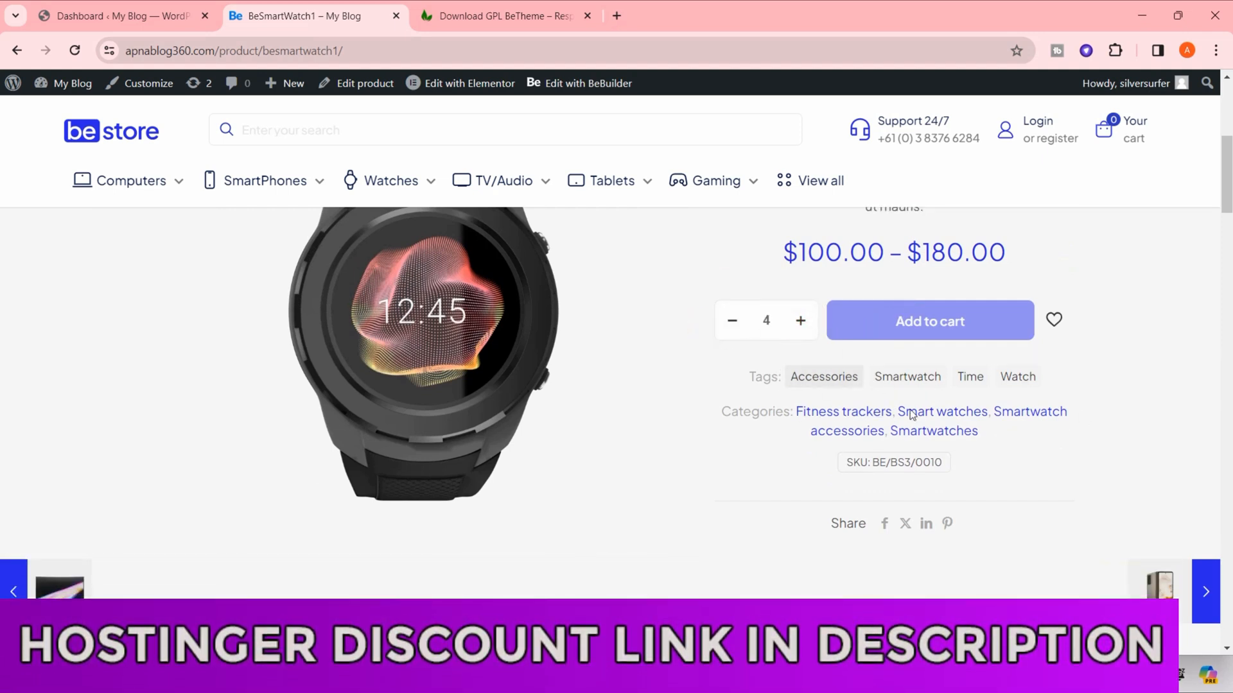
scroll(876, 357, "down", 5)
scroll(977, 403, "up", 4)
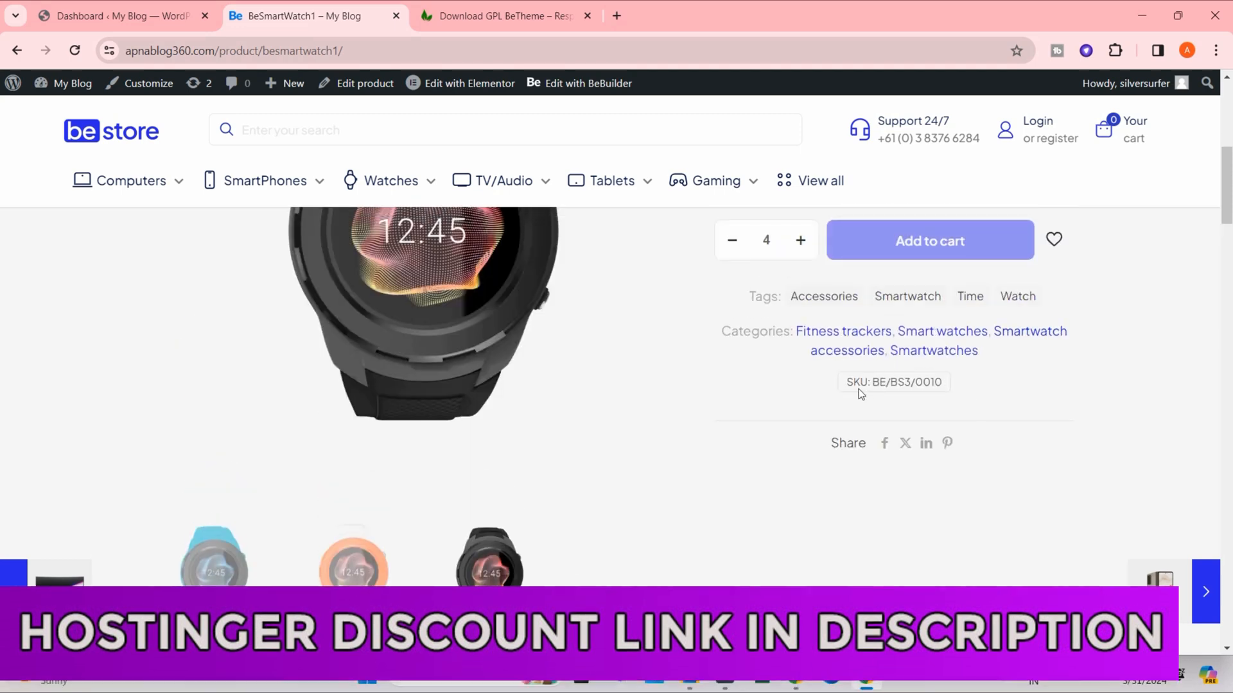
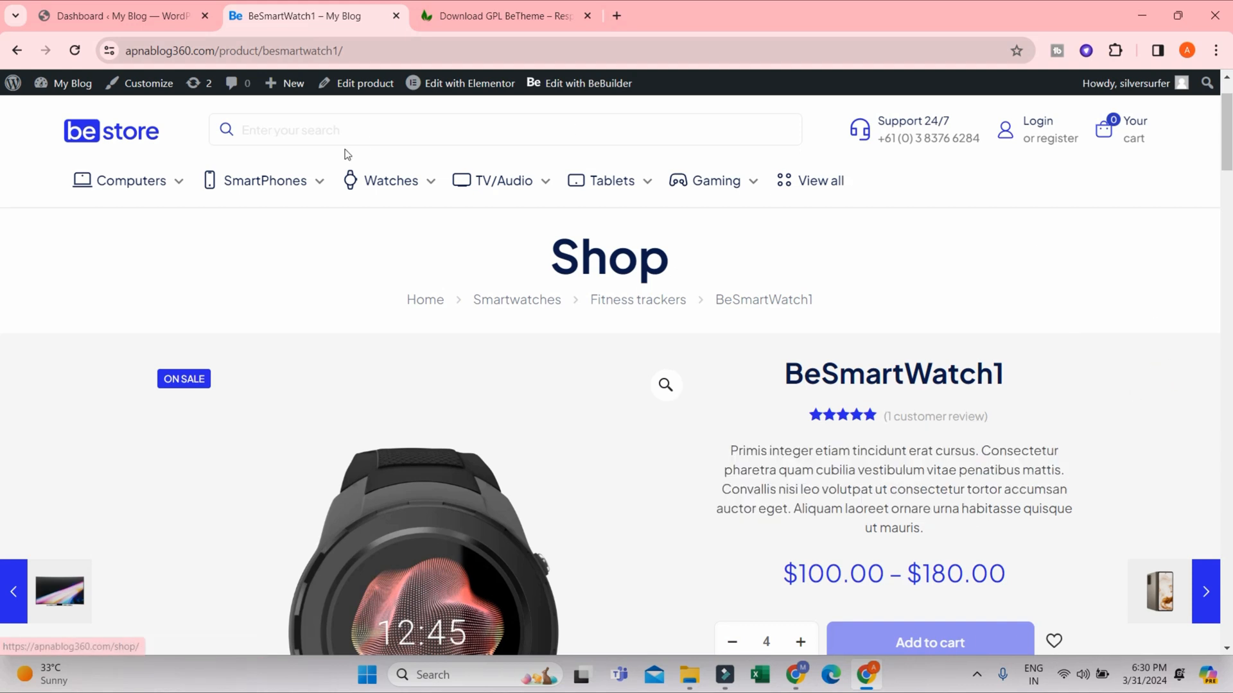
left_click(140, 20)
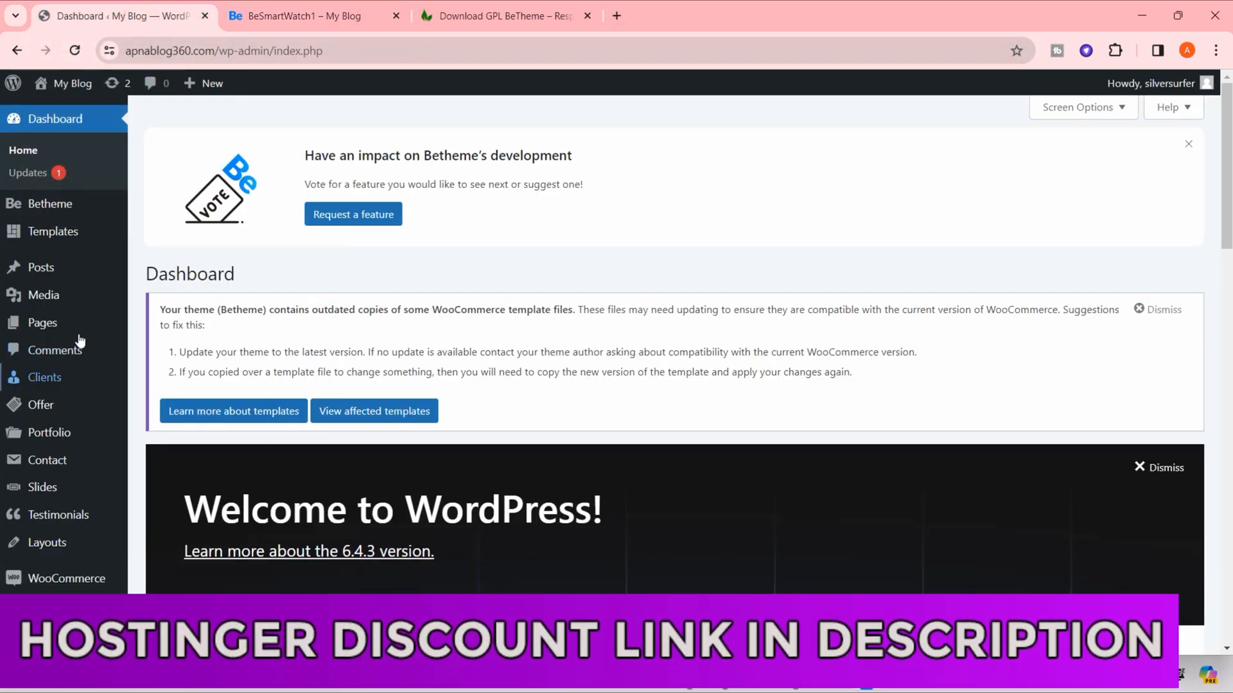
mouse_move(79, 262)
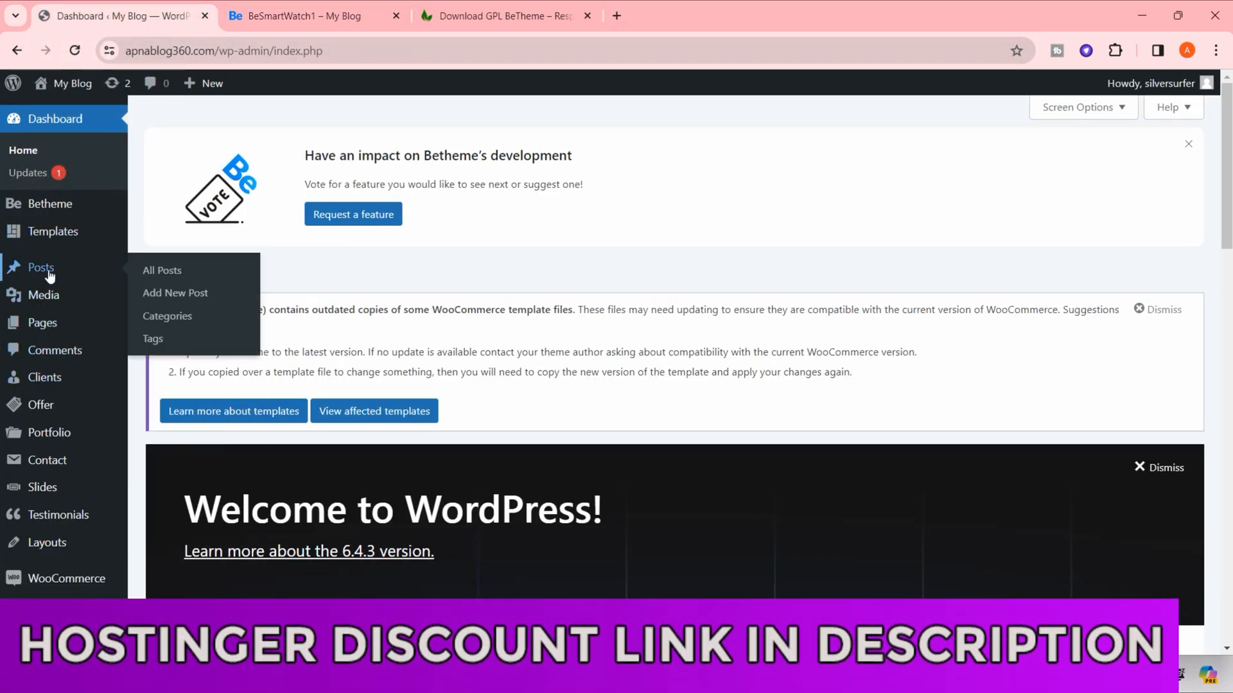
left_click(314, 16)
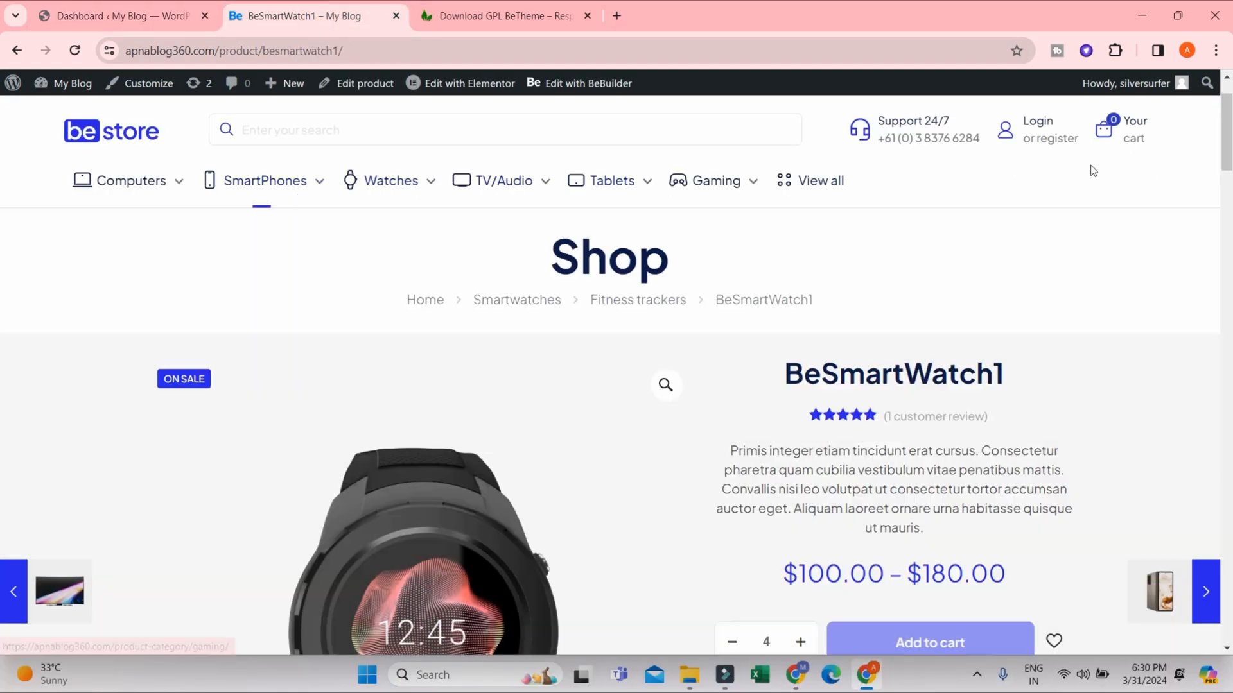
- Open the store's full shop page and look through the product listing down to the footer
left_click(812, 184)
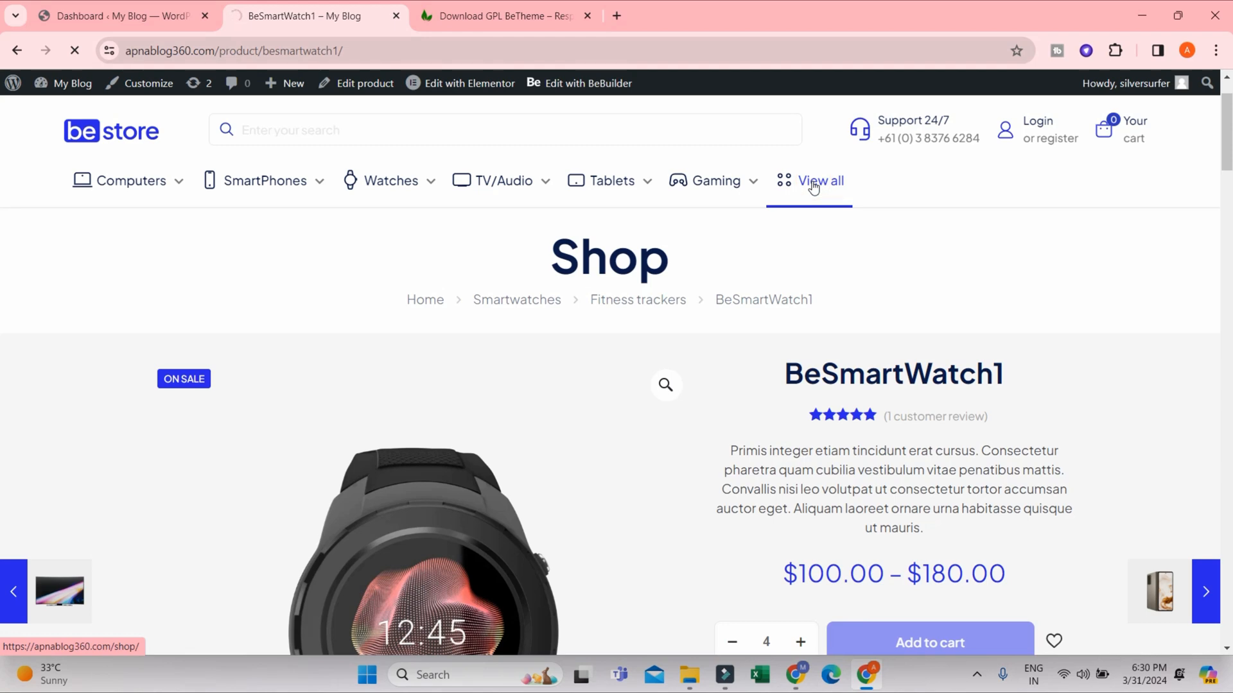
scroll(597, 387, "down", 5)
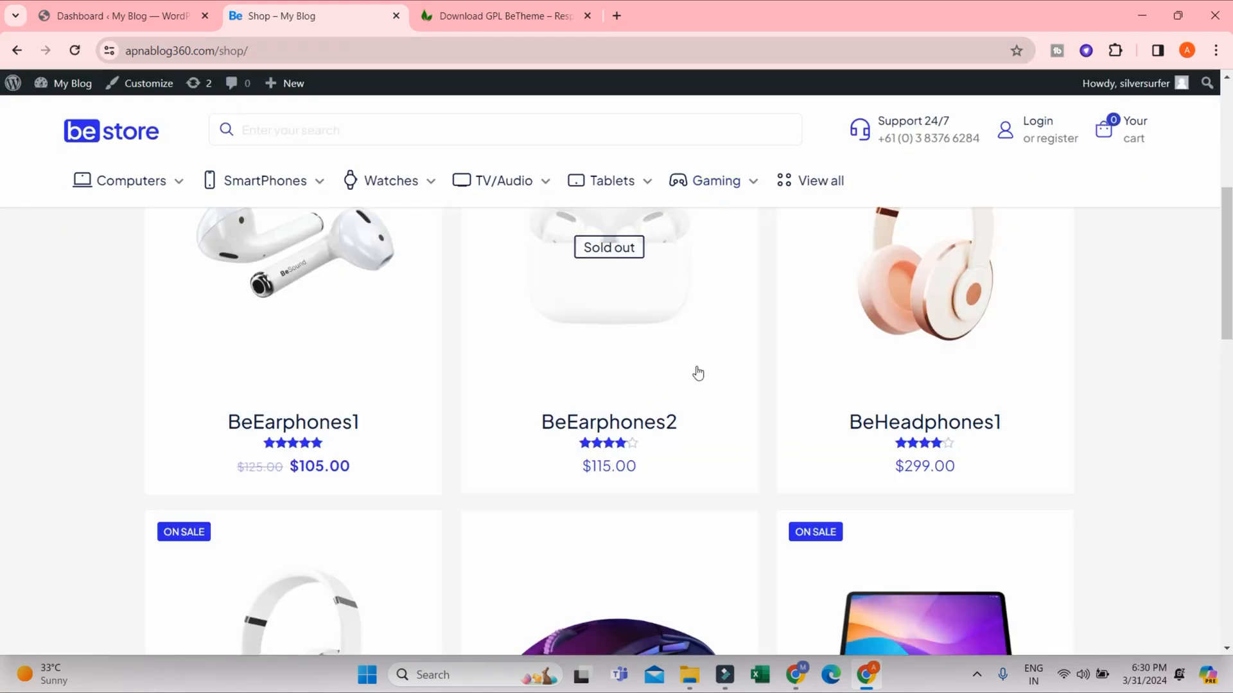
scroll(698, 373, "down", 10)
scroll(880, 443, "up", 5)
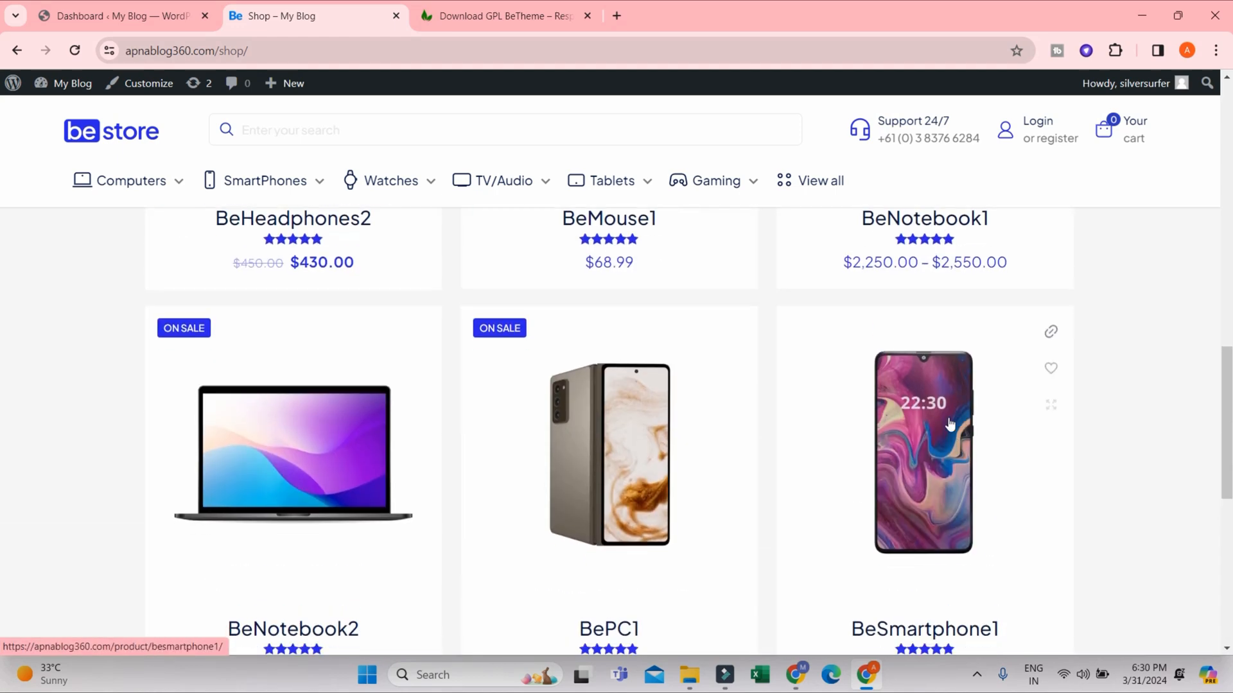
scroll(947, 423, "down", 10)
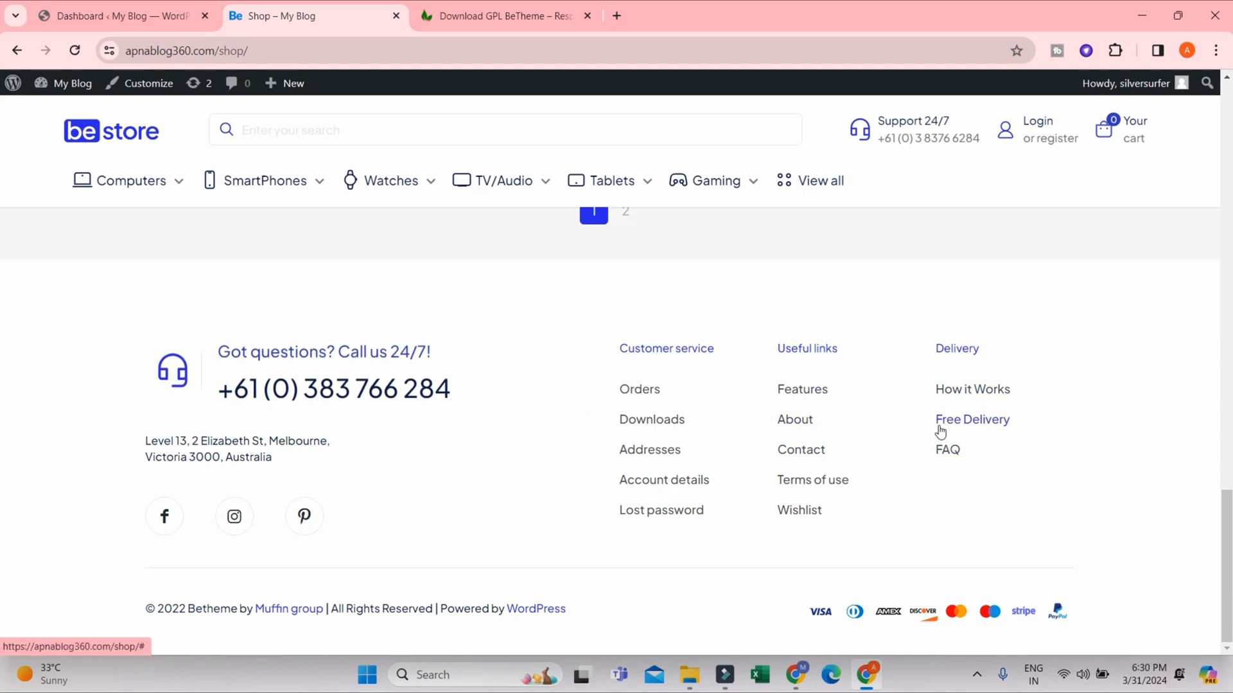
scroll(941, 423, "up", 15)
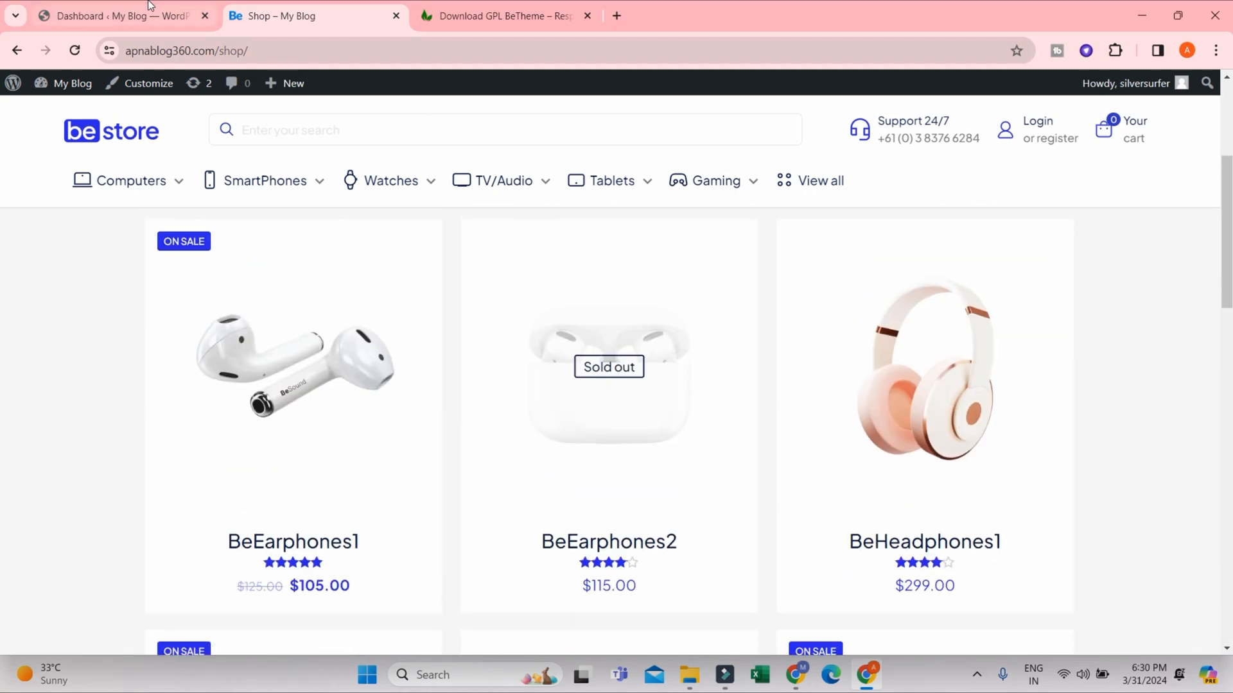
- Return to the WordPress dashboard and open the Site Identity settings in the theme Customizer
left_click(150, 15)
mouse_move(54, 312)
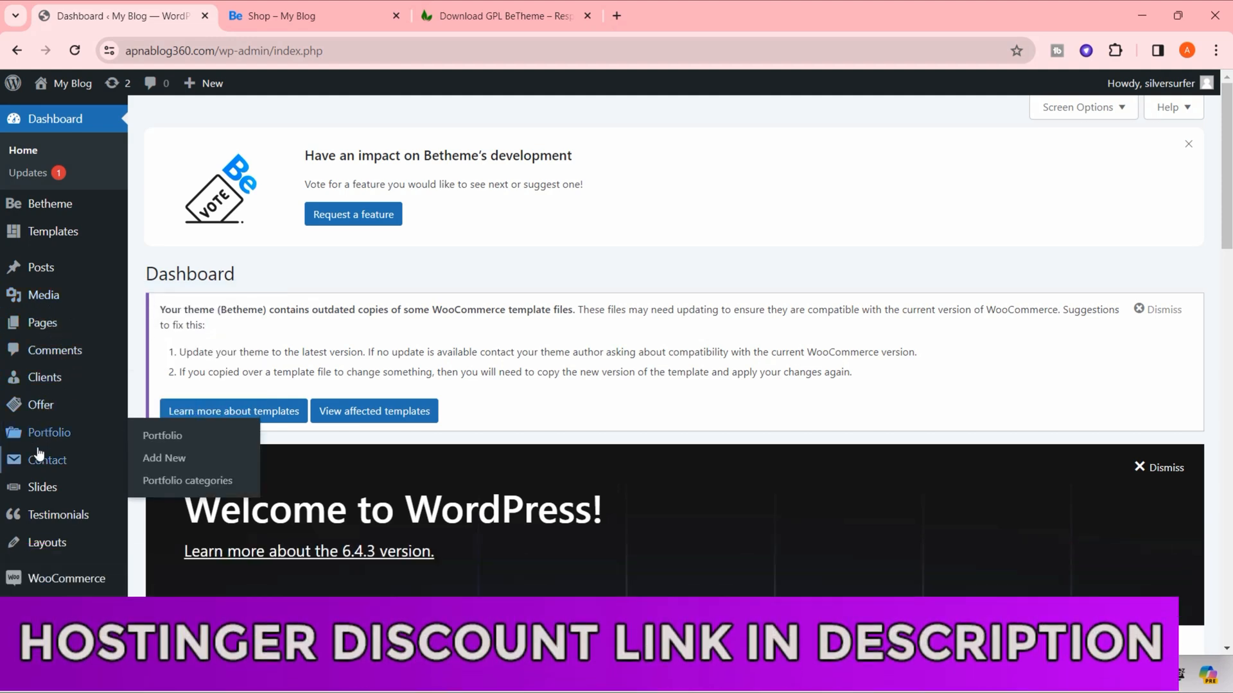
scroll(39, 454, "down", 1)
mouse_move(48, 470)
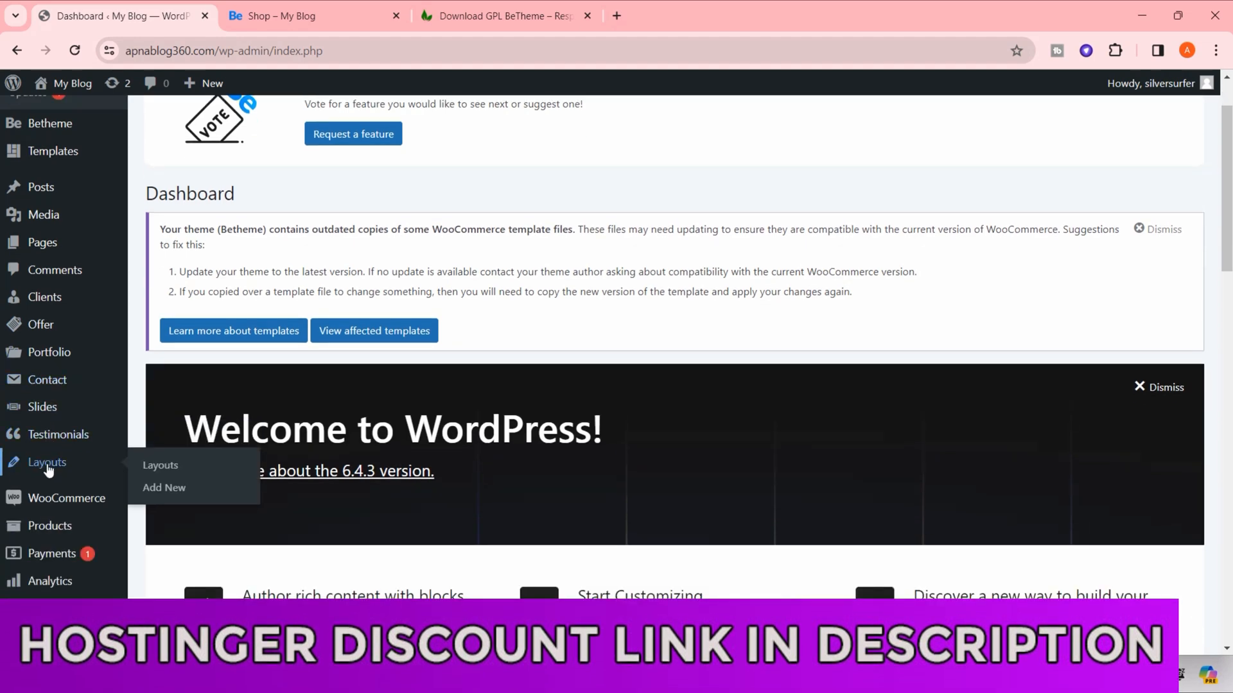
scroll(50, 476, "down", 2)
mouse_move(62, 342)
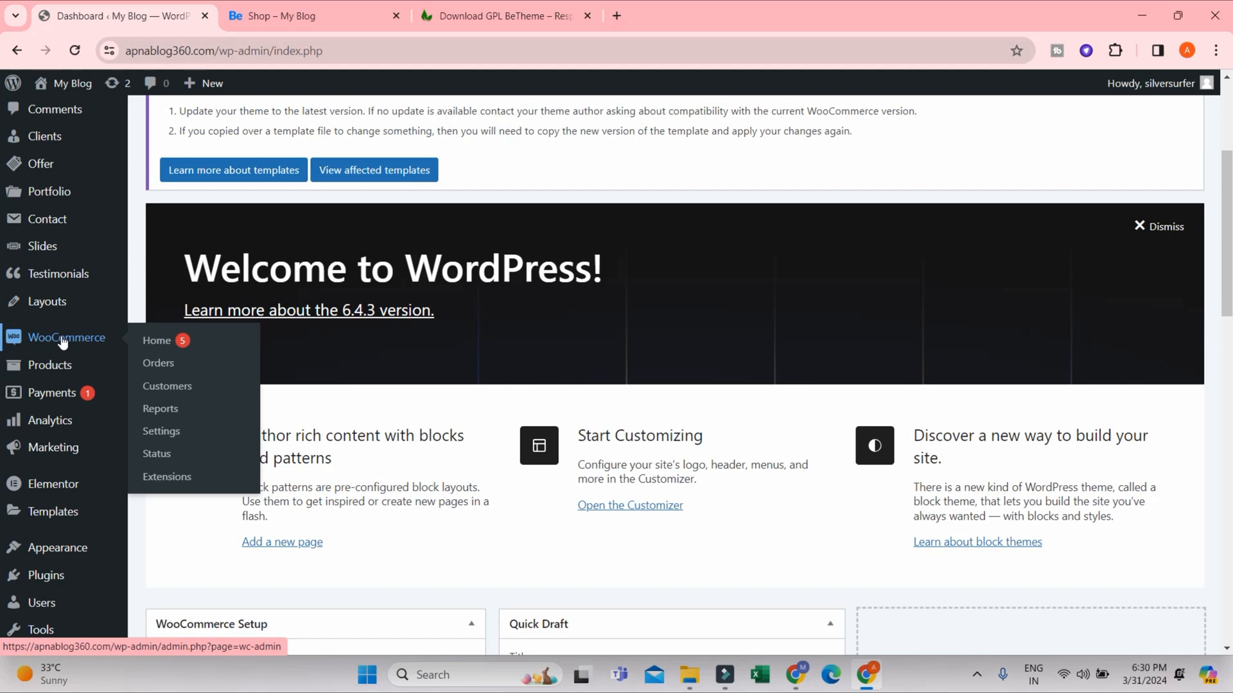
scroll(85, 501, "down", 2)
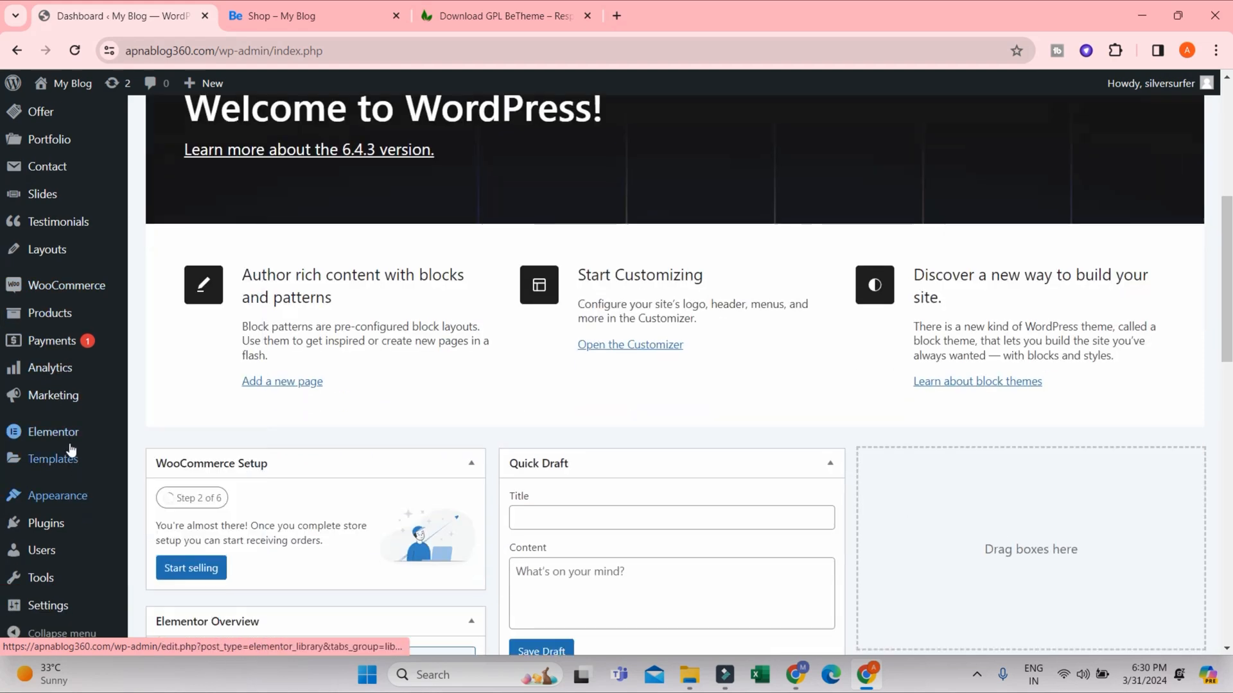
mouse_move(50, 495)
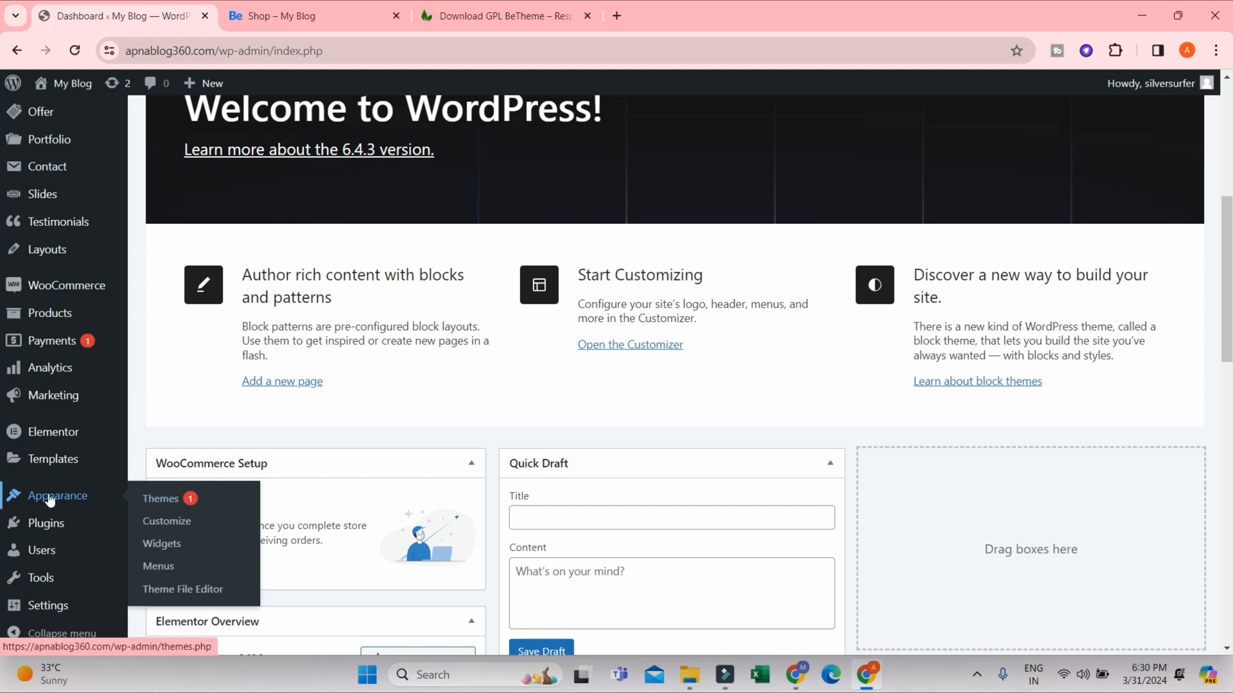
left_click(168, 522)
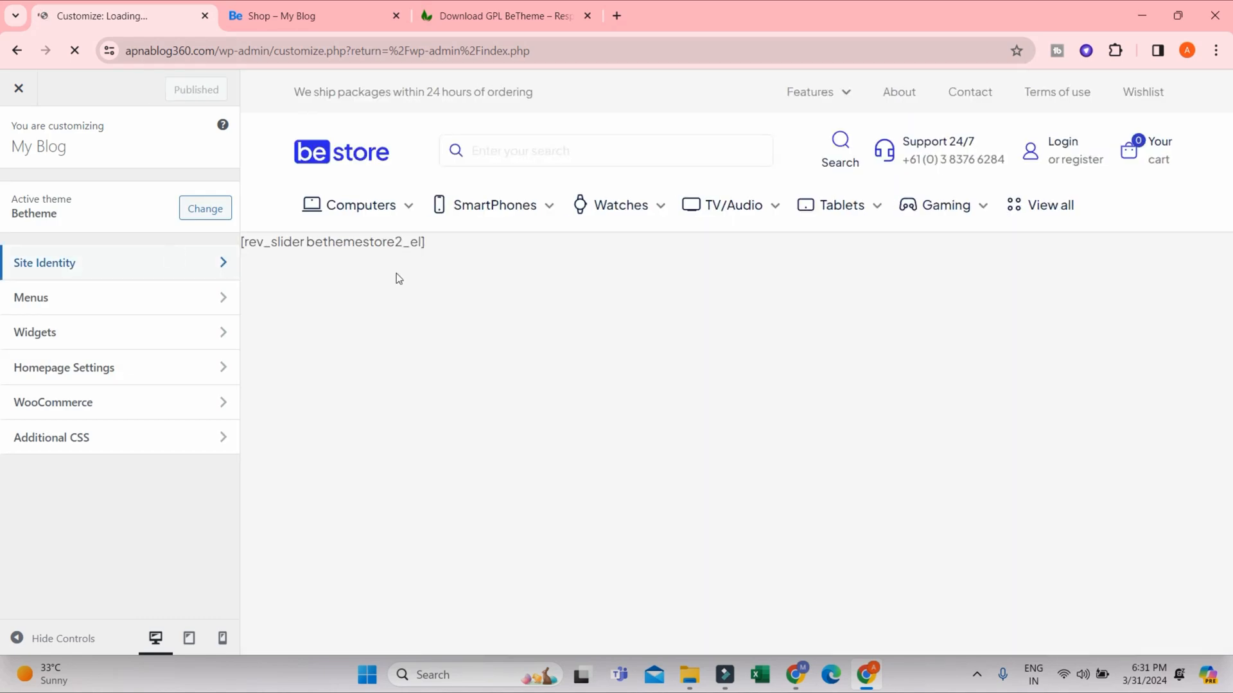
left_click(152, 263)
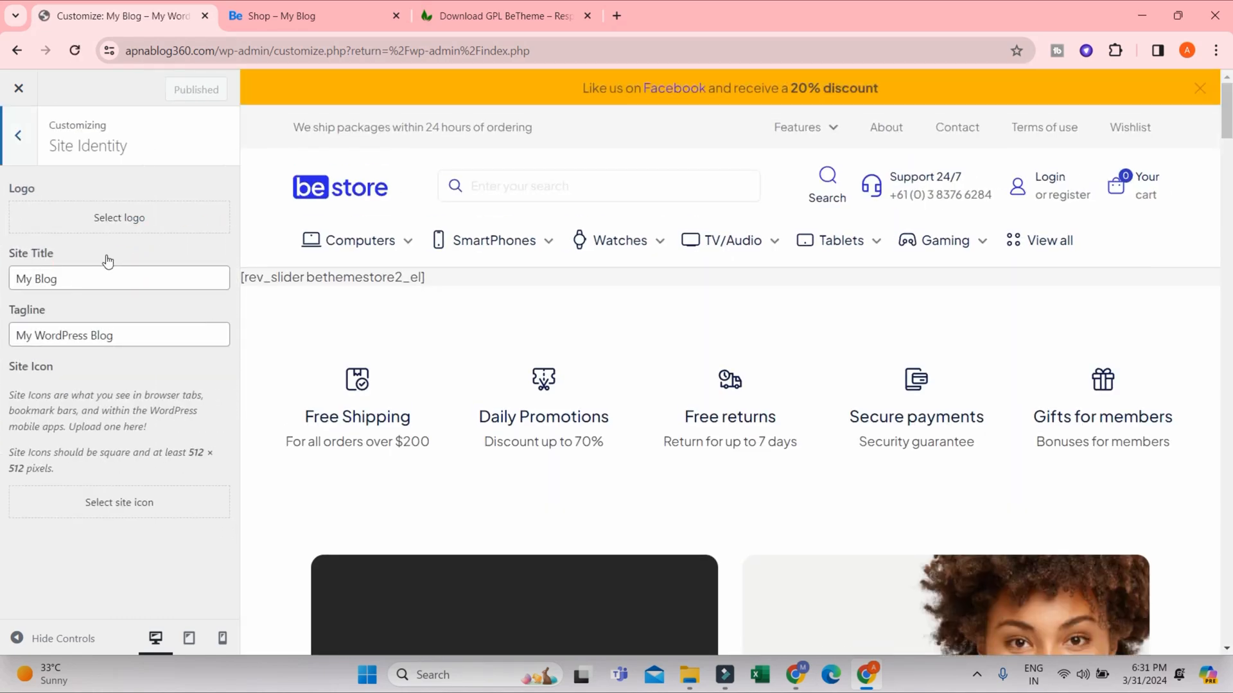
- Examine the media library images and the file upload option for the site logo, and close the logo selection without choosing one
left_click(120, 220)
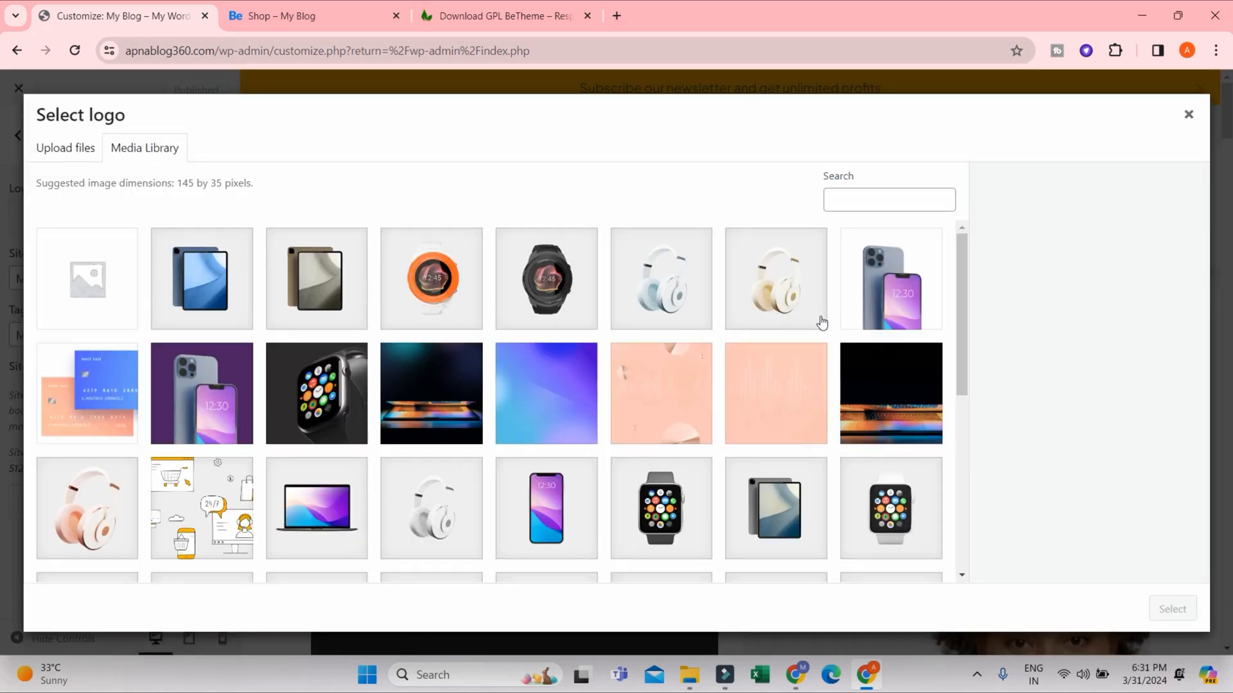
scroll(834, 334, "down", 6)
scroll(578, 340, "up", 6)
left_click(66, 154)
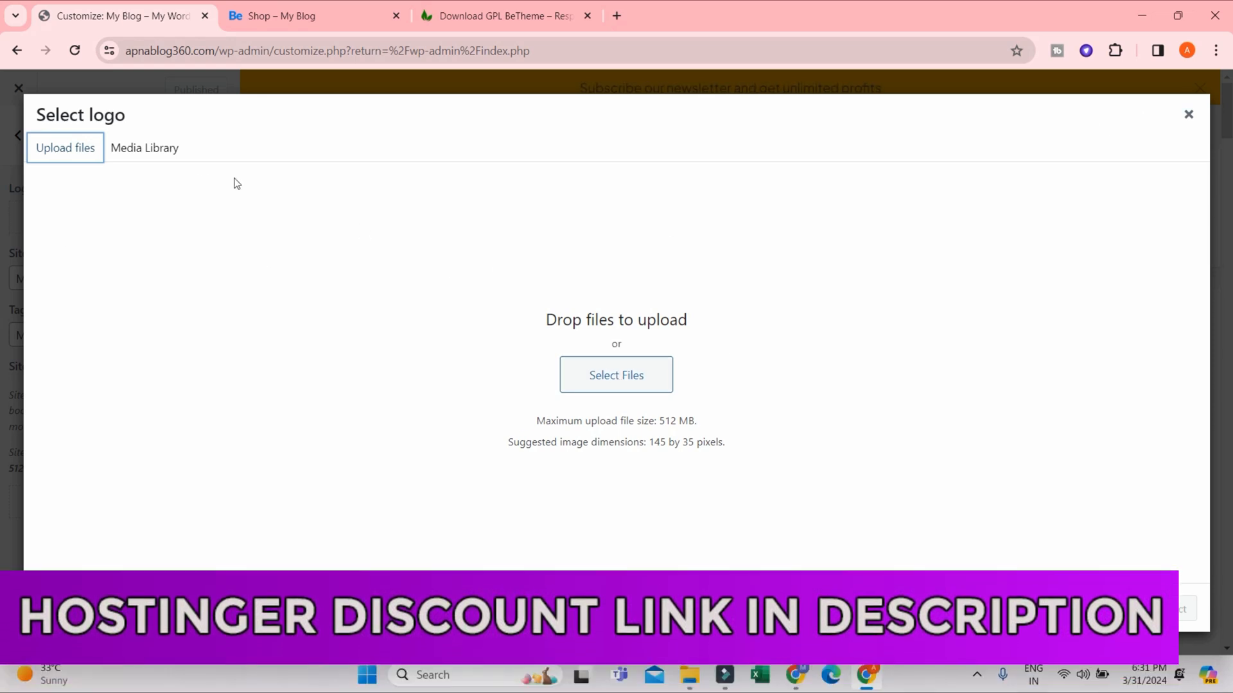
left_click(162, 142)
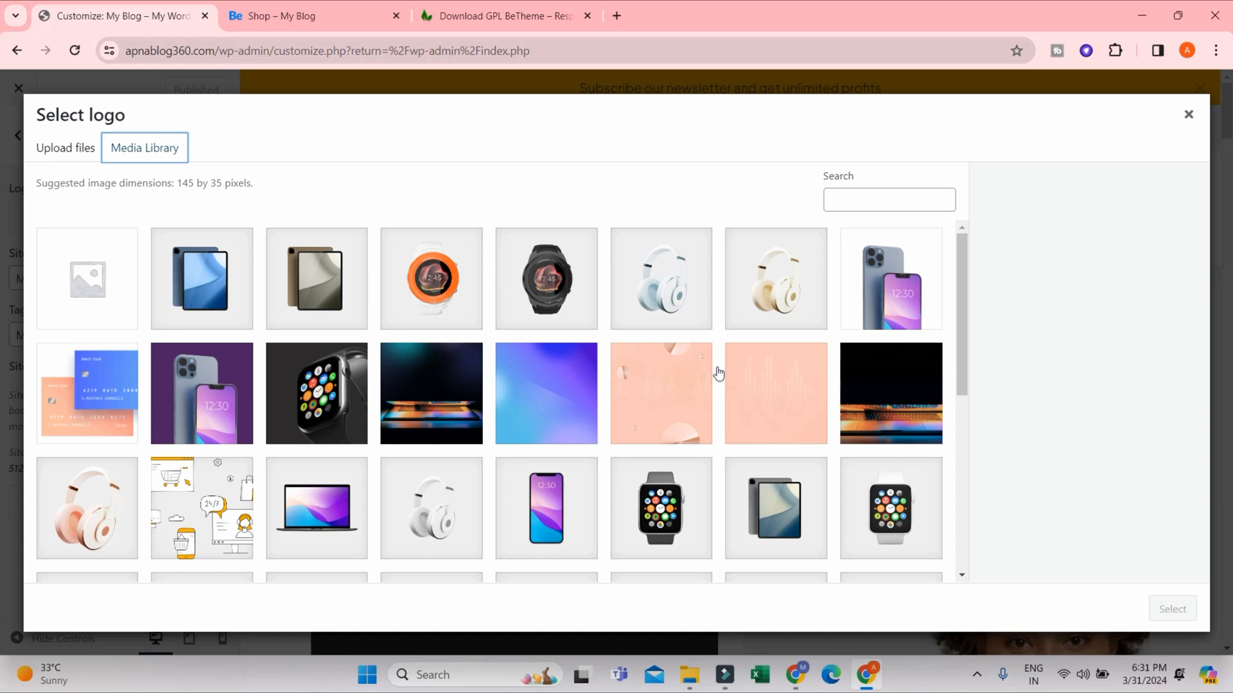
scroll(714, 375, "down", 5)
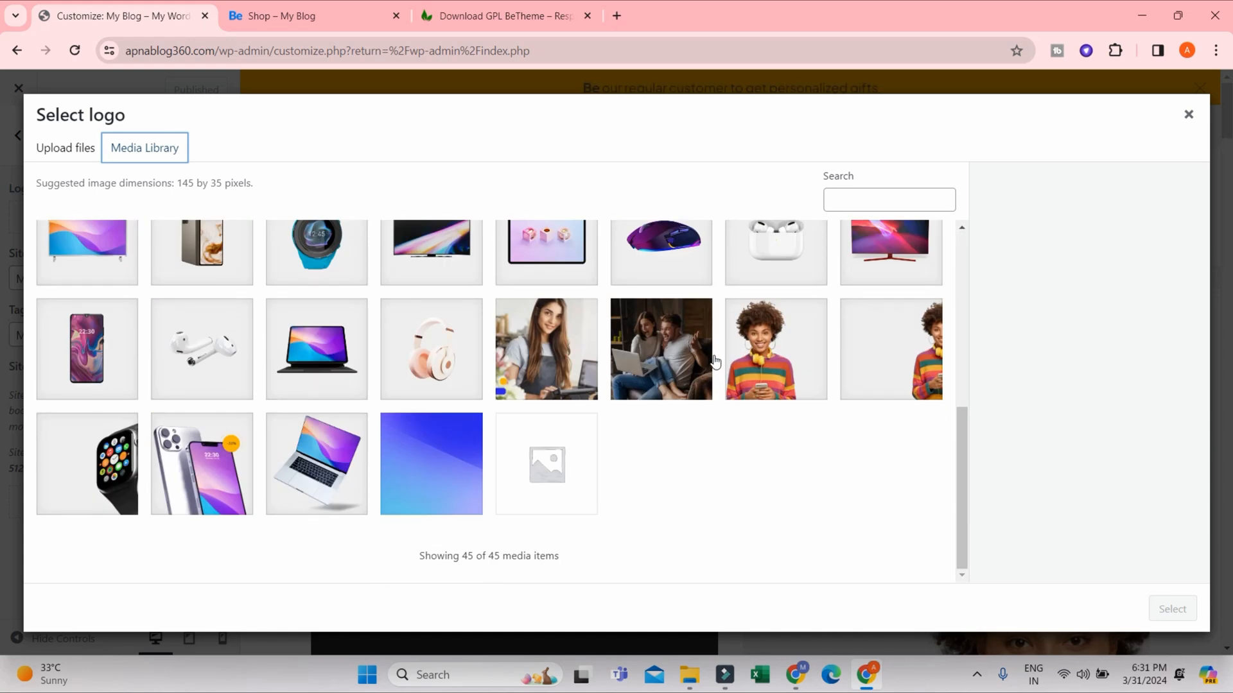
scroll(740, 394, "up", 5)
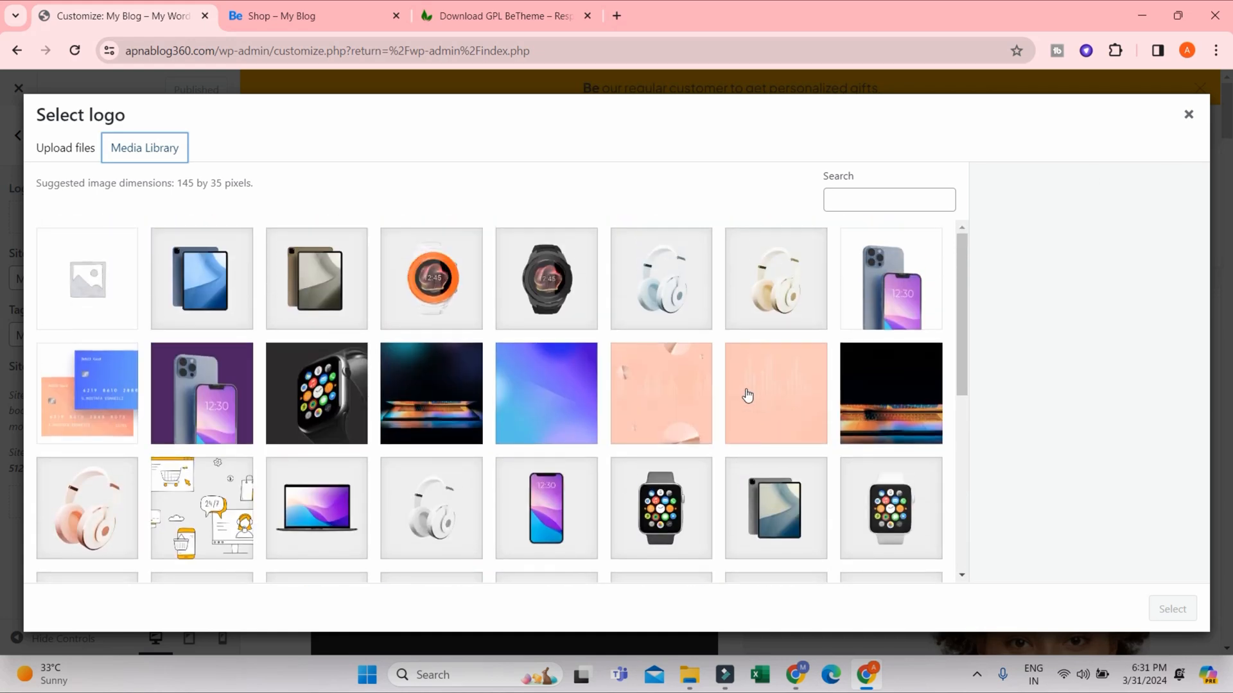
left_click(1188, 115)
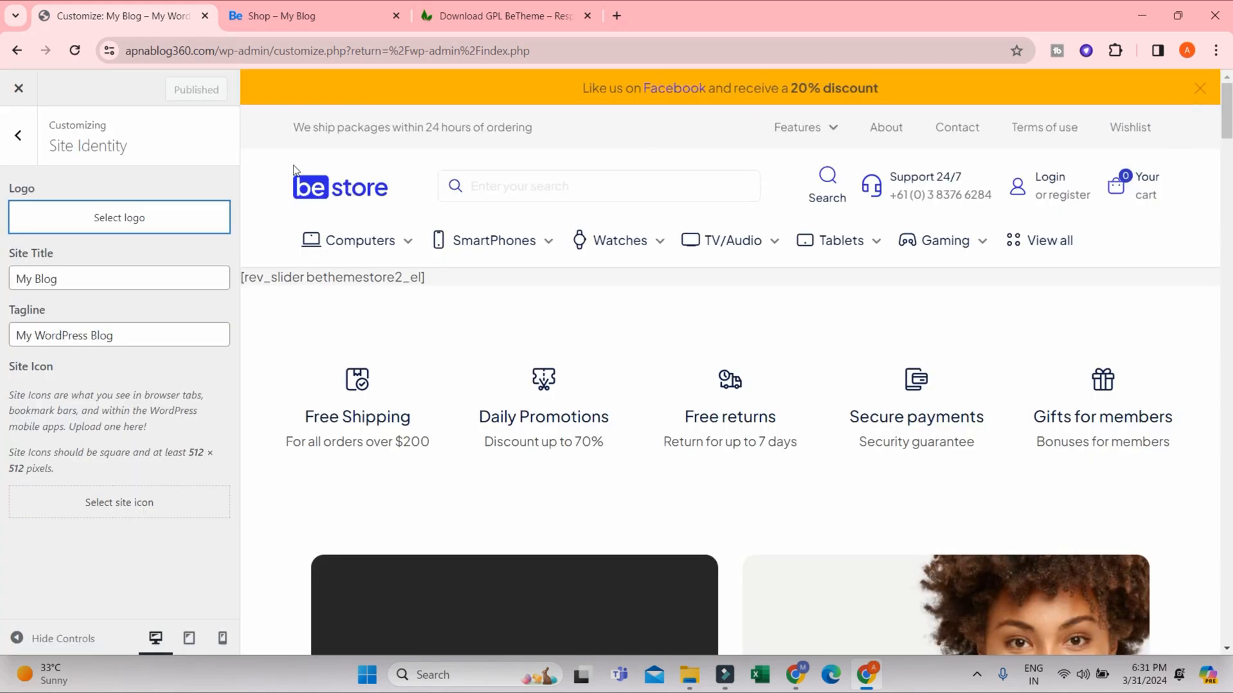
left_click(154, 229)
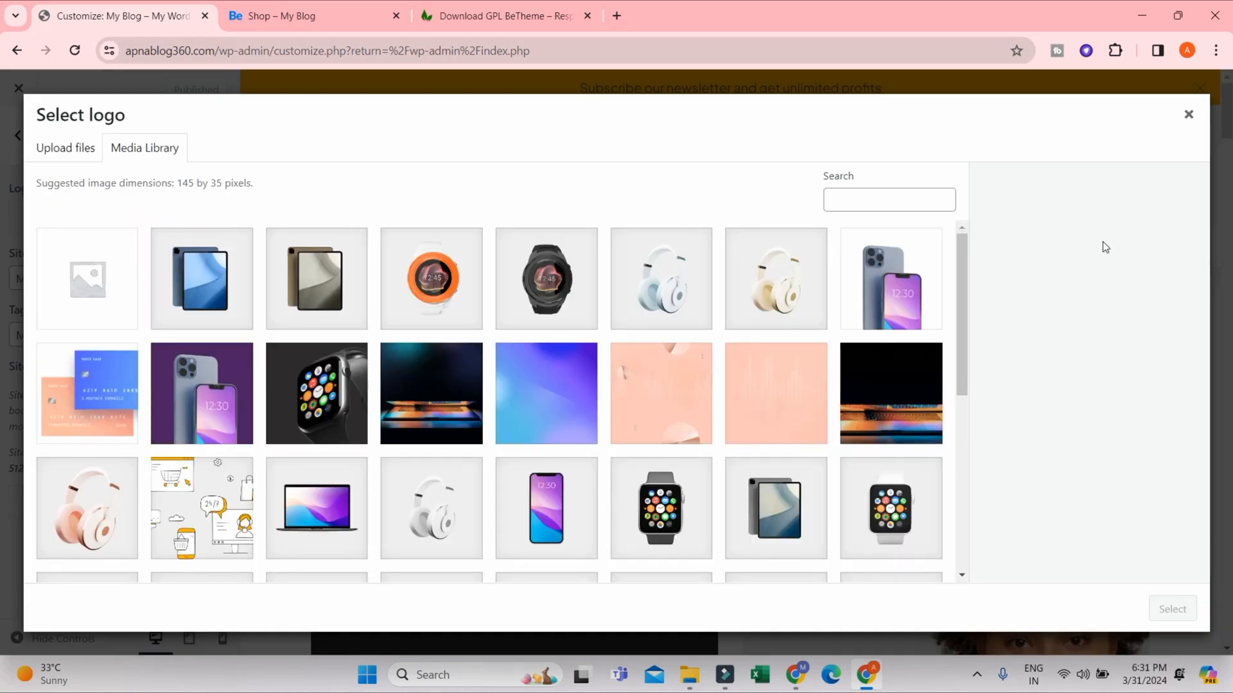
left_click(1189, 114)
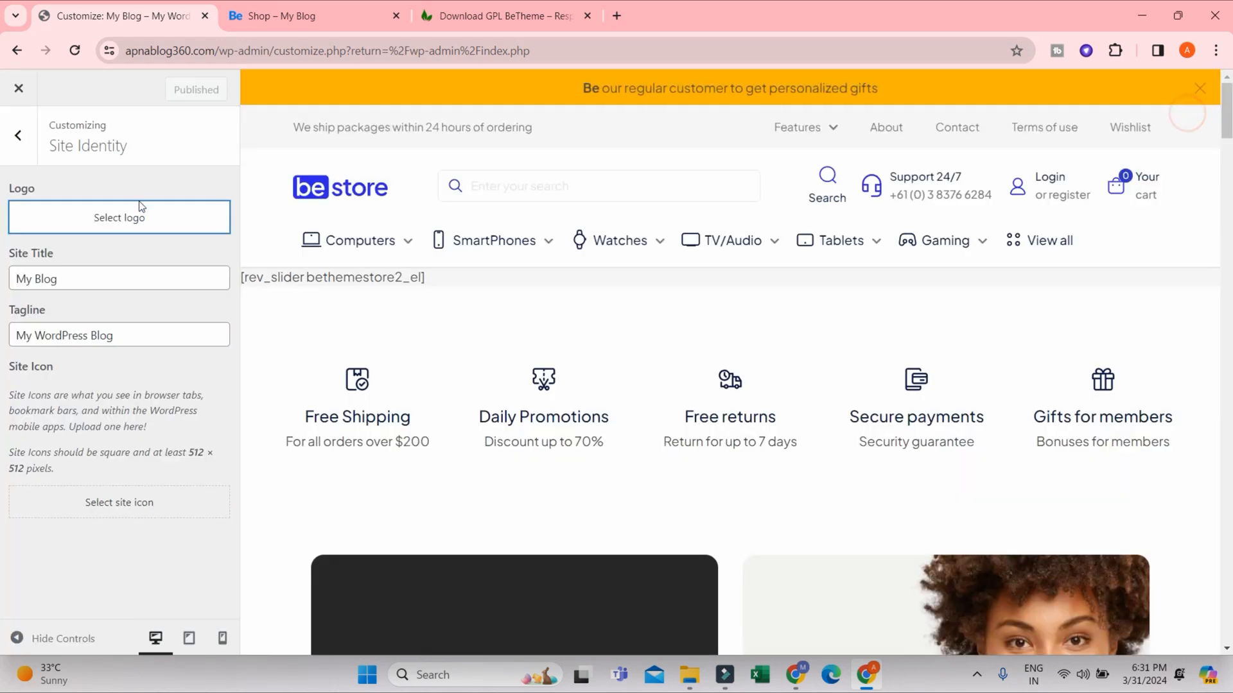
- Open the live store's homepage, check the site title and tagline in its browser tab, and return to the Customizer
triple_click(53, 280)
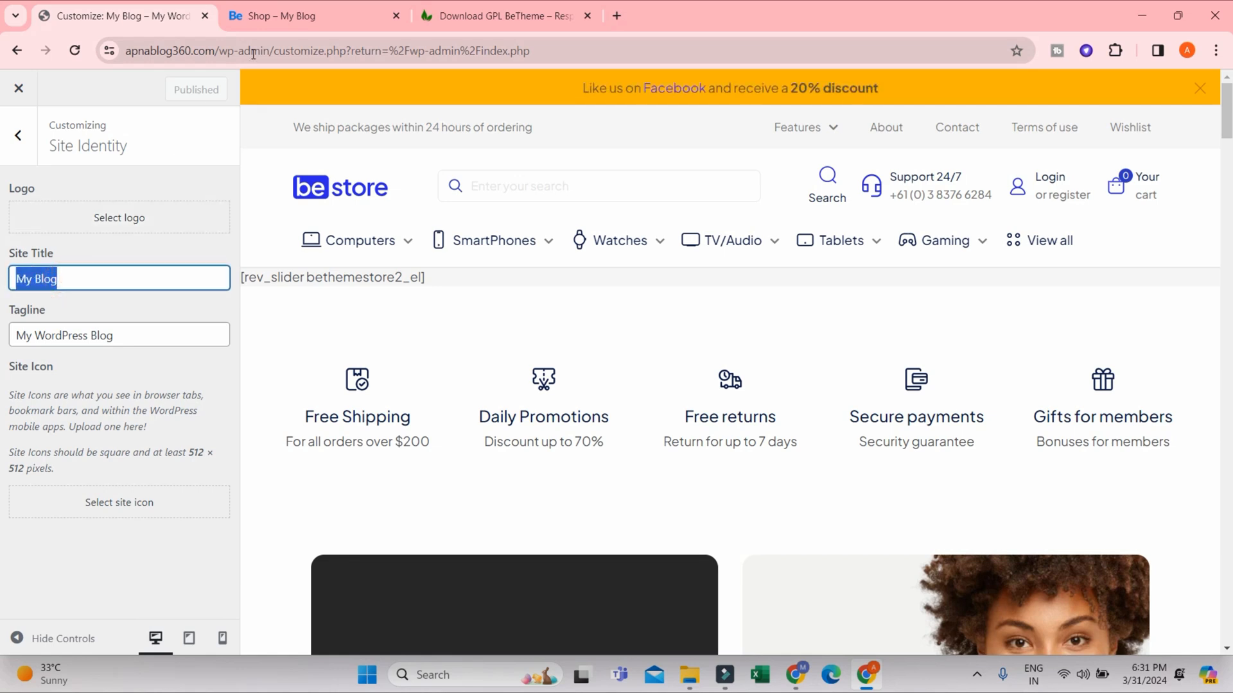
left_click(295, 19)
left_click(127, 143)
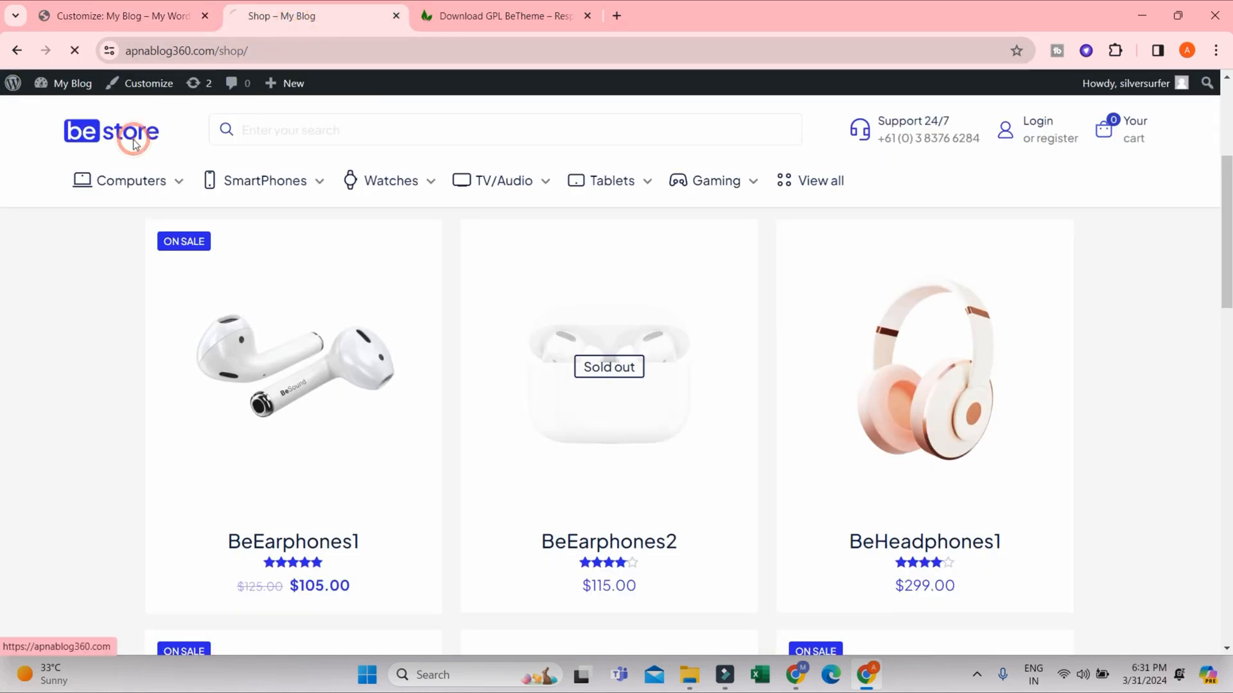
left_click(250, 21)
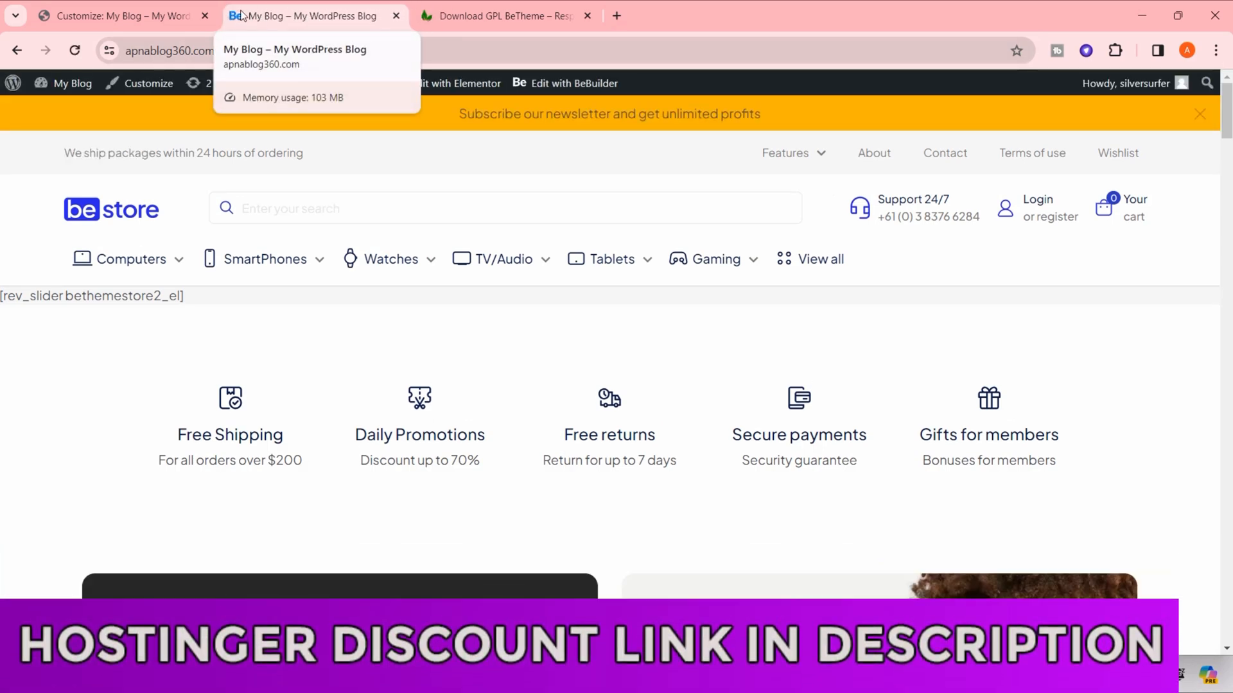
left_click(128, 16)
- Replace the site title with BeStore
left_click(53, 283)
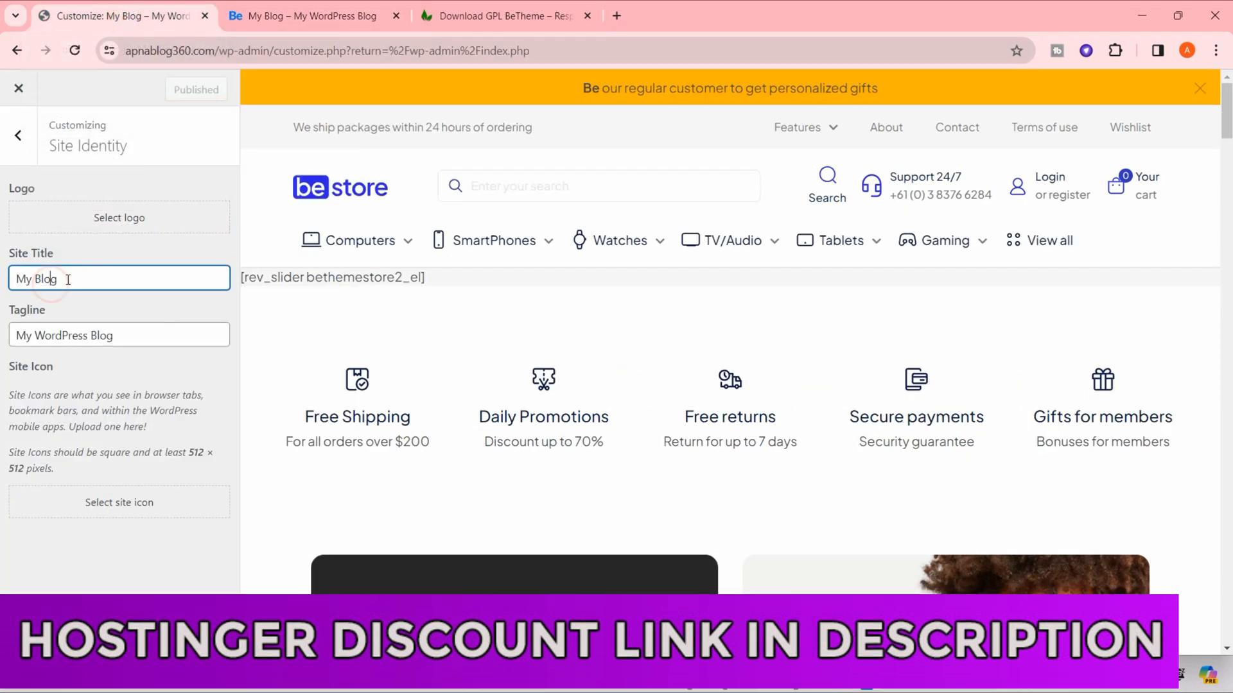
left_click_drag(72, 279, 3, 269)
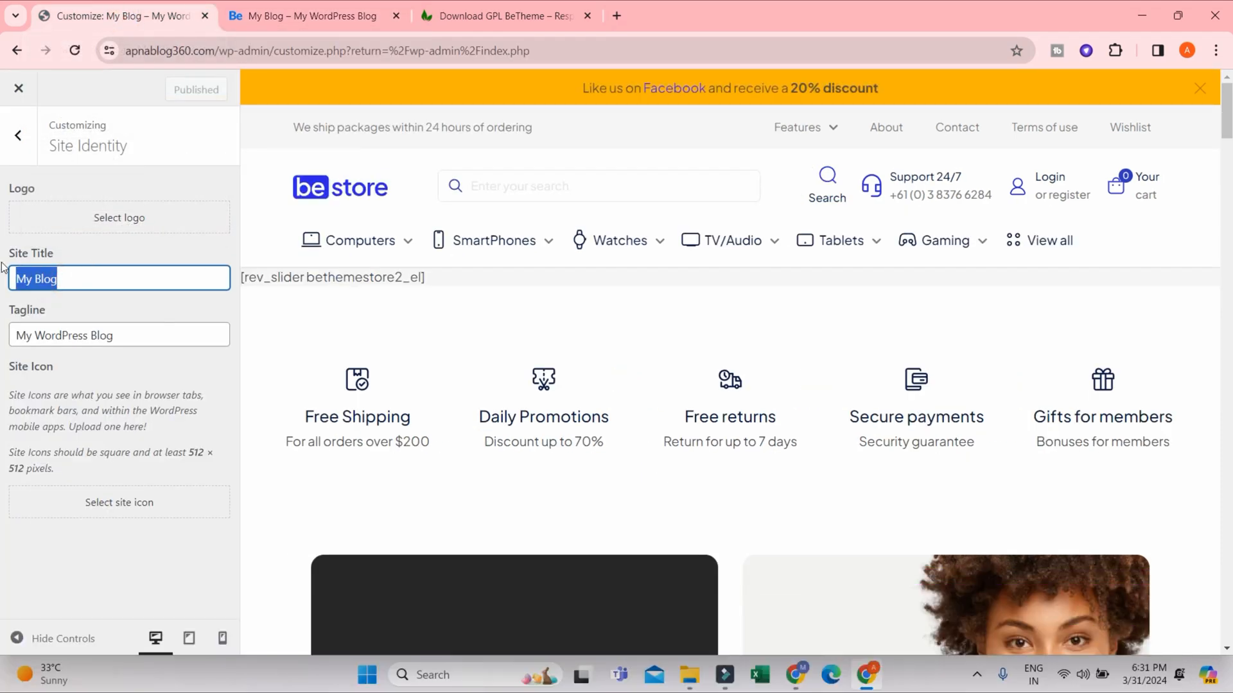
type("BeStore")
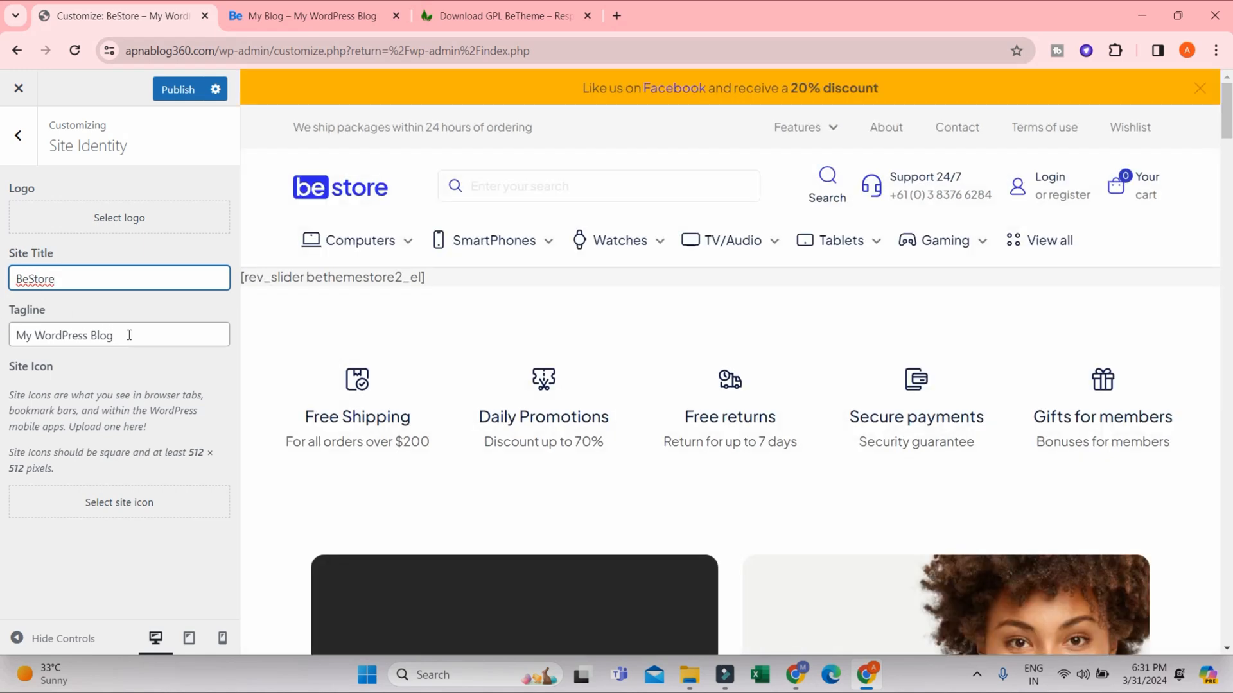
- Set the tagline to Shop From Your Place and publish the site identity changes
triple_click(151, 342)
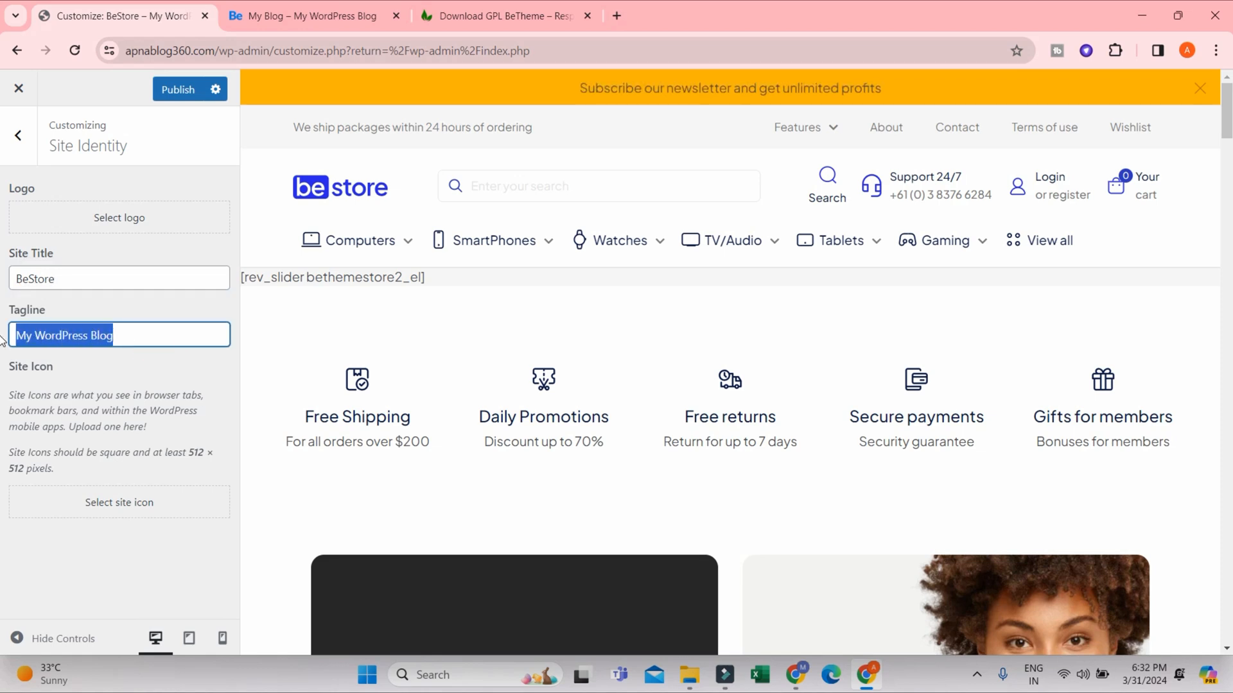
type("Shop ")
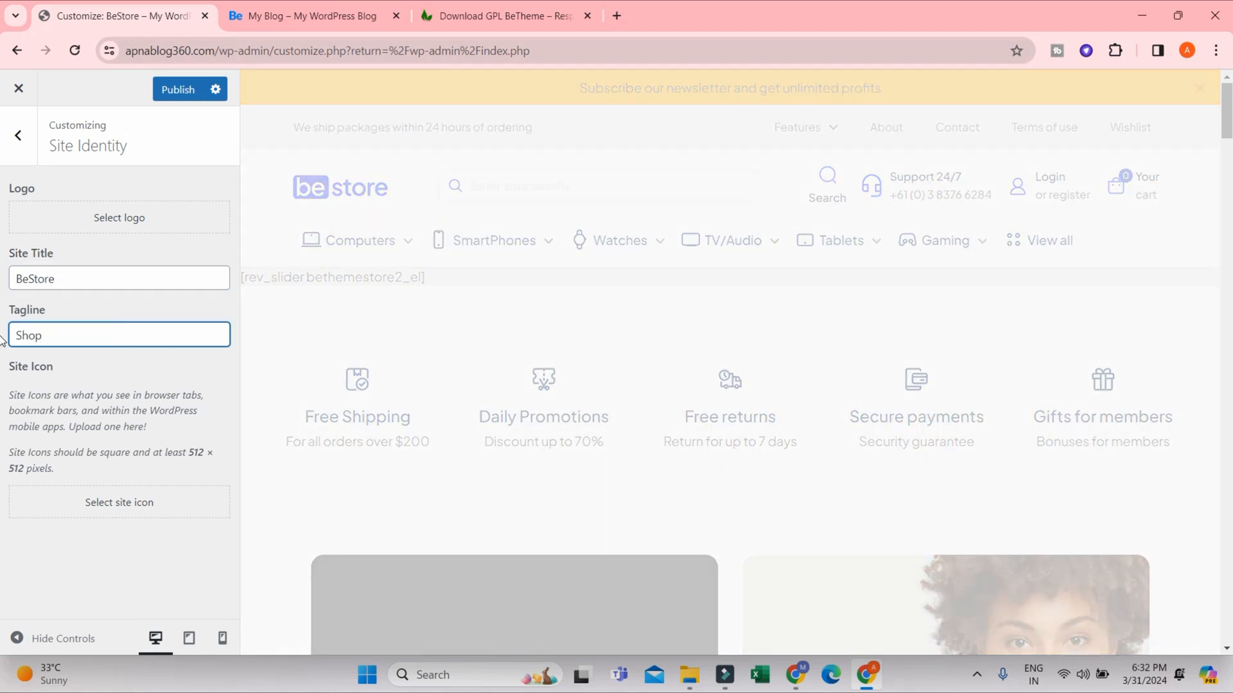
type("From Your Place")
left_click(170, 95)
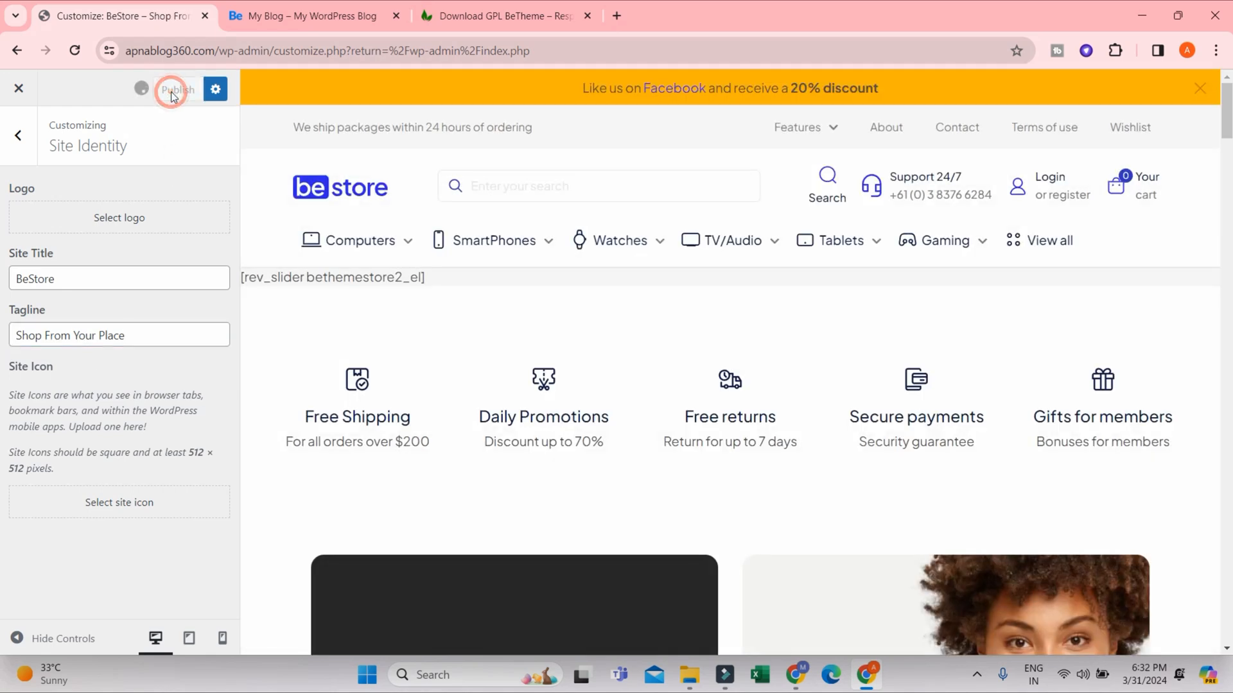
- Reload the live homepage to check its browser tab title and tagline, and return to the Site Identity settings
left_click(314, 14)
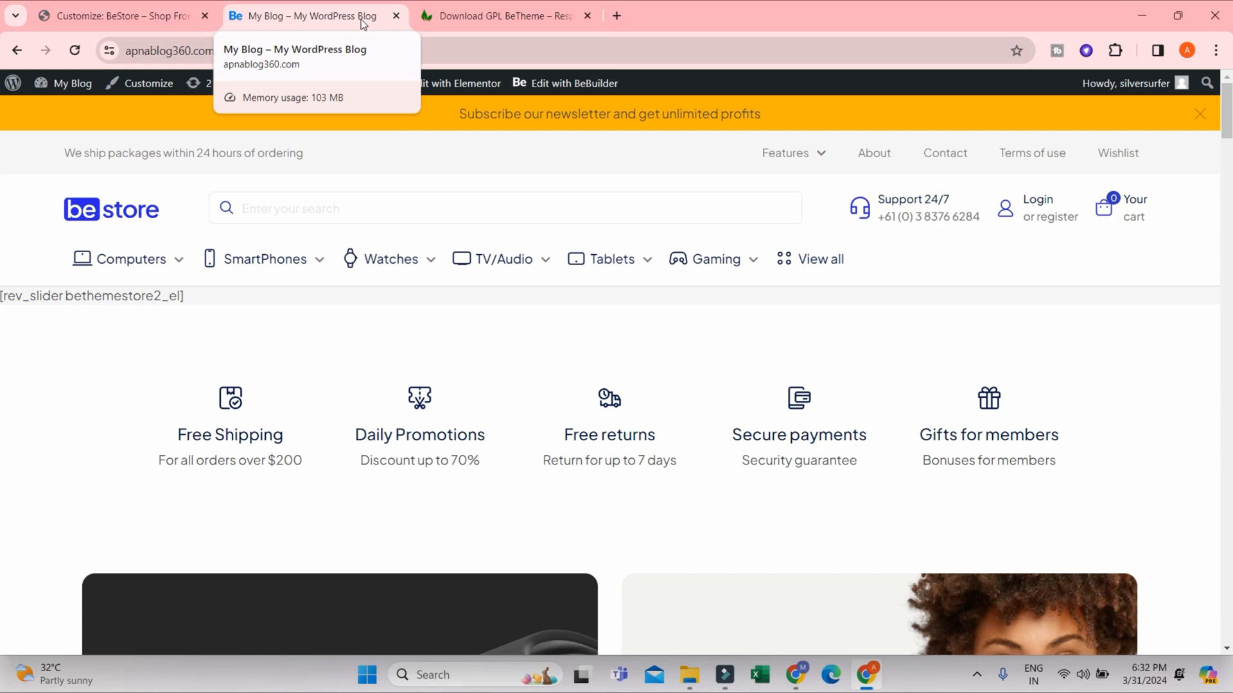
left_click(75, 51)
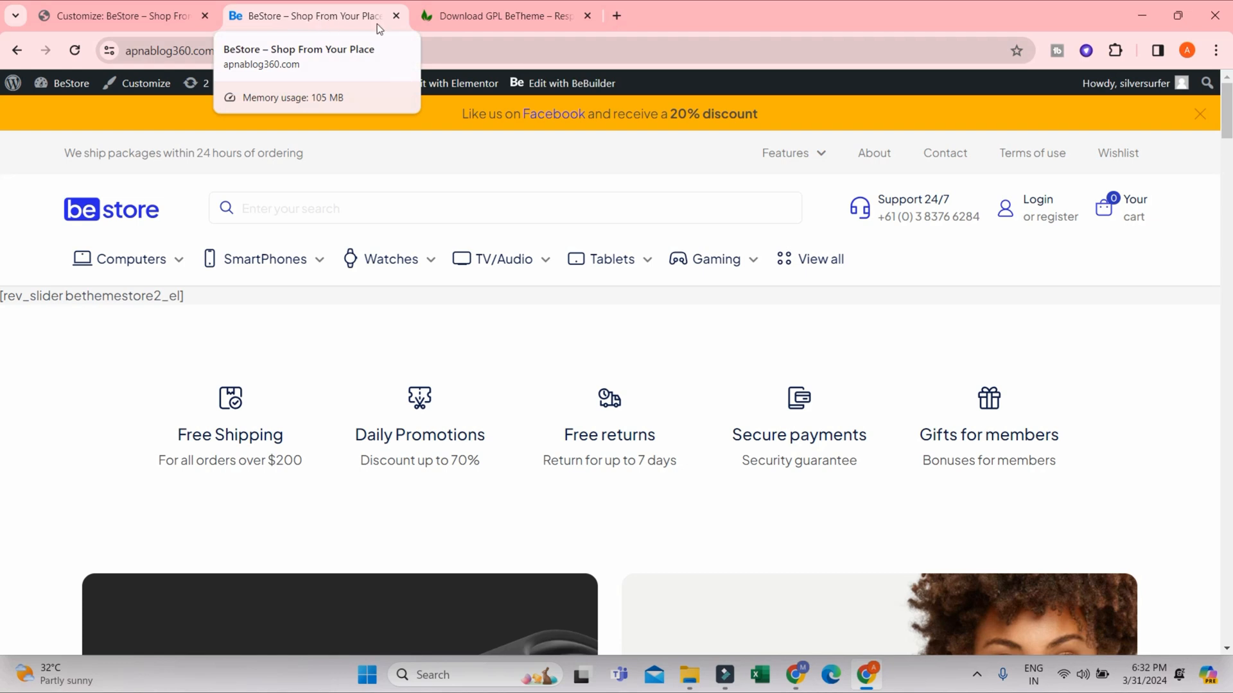
left_click(122, 15)
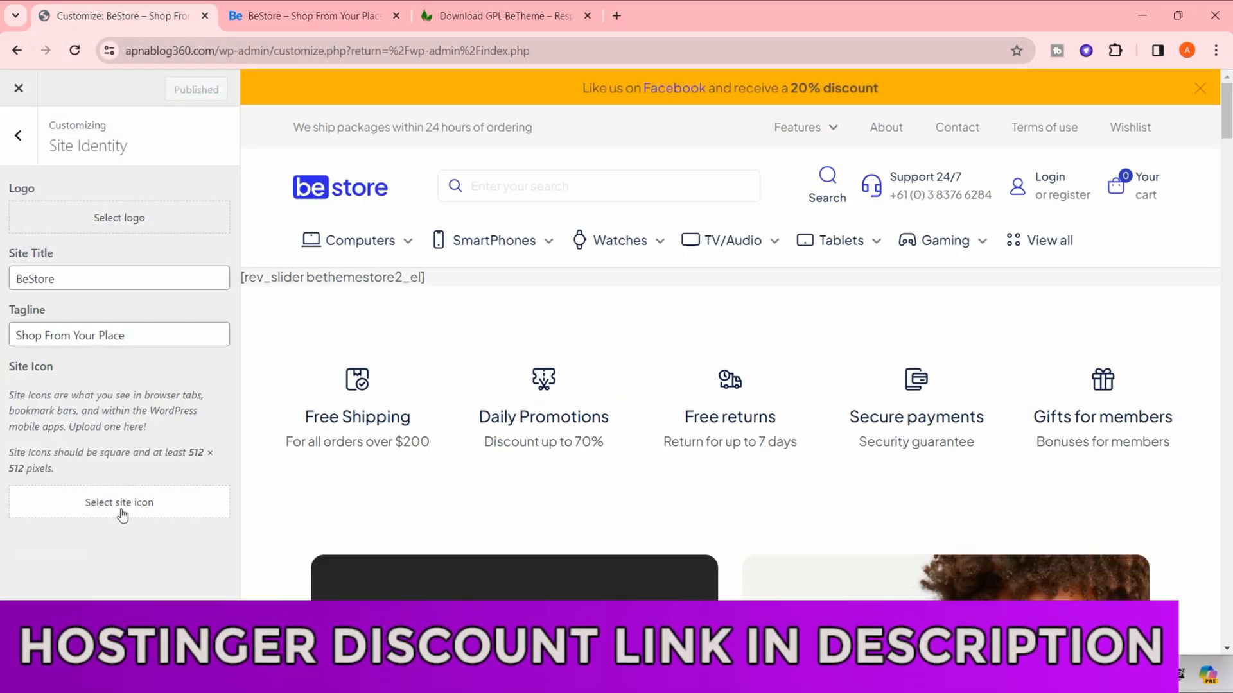
- Check the site icon in the live site's browser tab and browse the media library's site icon images without choosing one
left_click(233, 17)
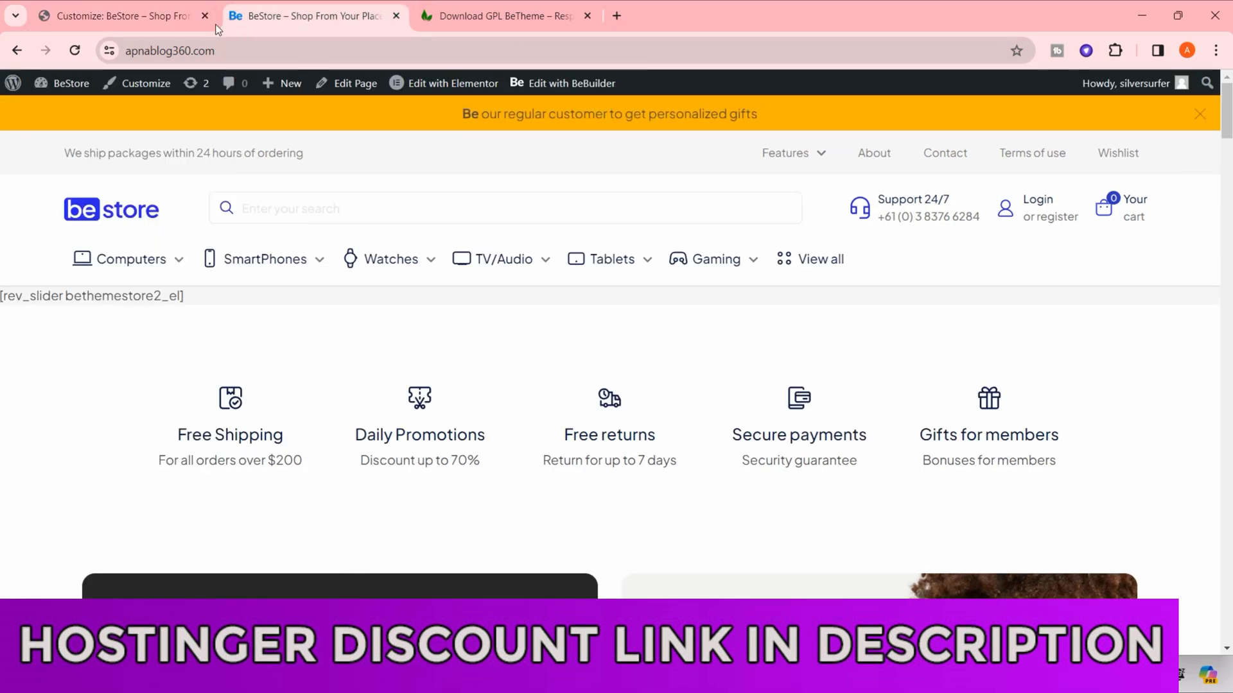
left_click(88, 10)
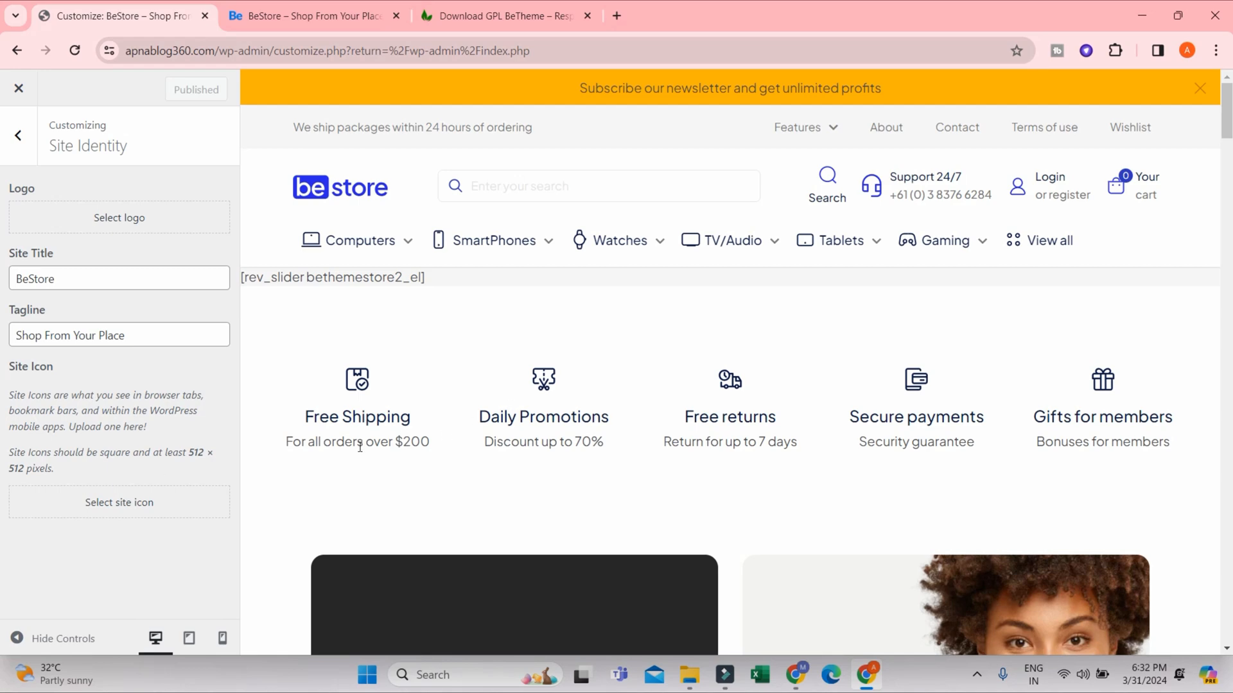
left_click(204, 504)
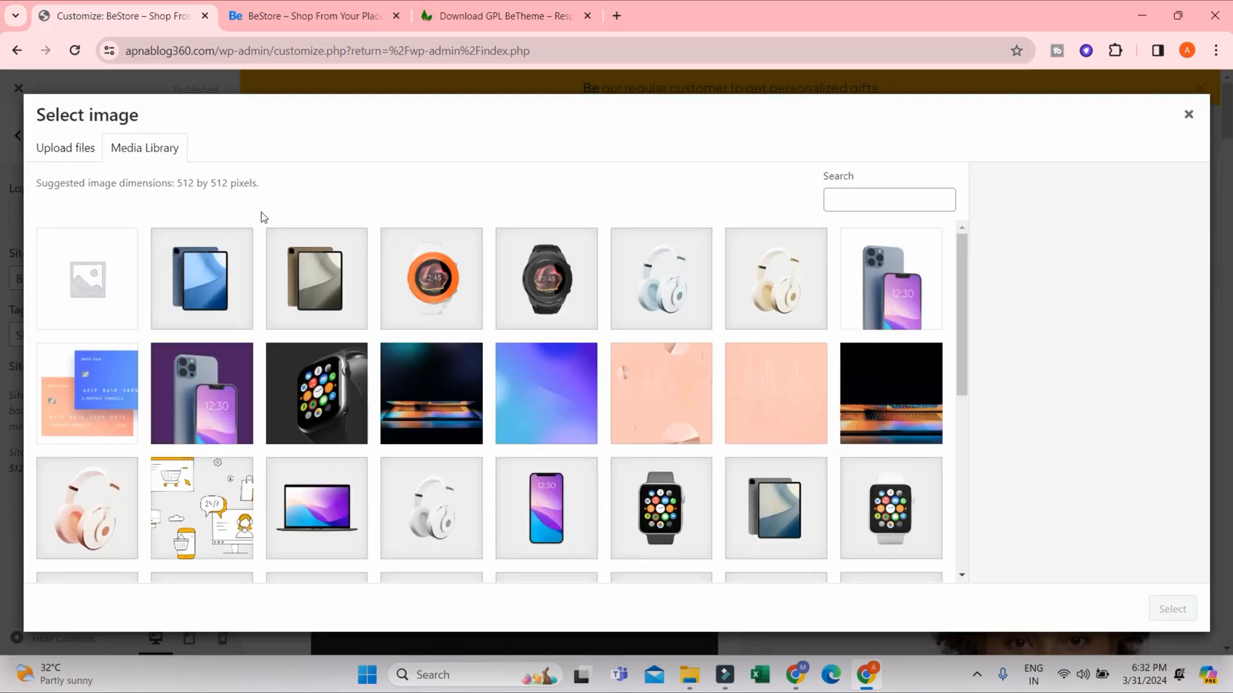
scroll(471, 426, "down", 5)
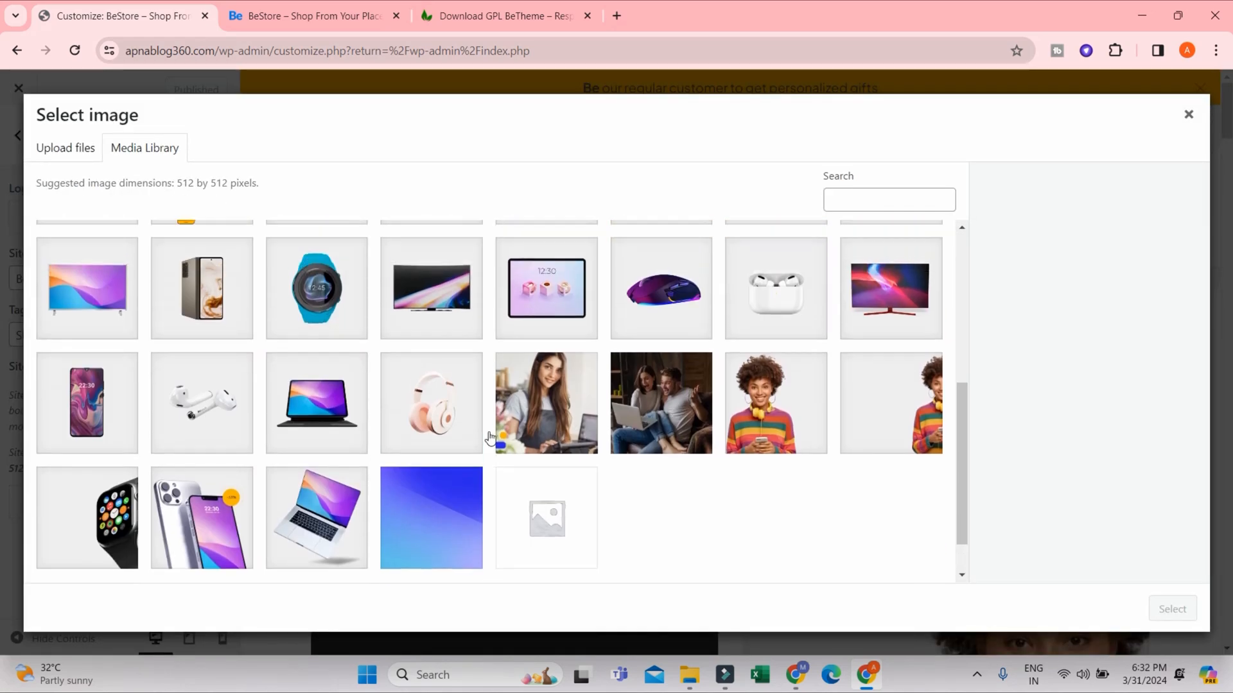
scroll(489, 437, "up", 10)
left_click(1190, 117)
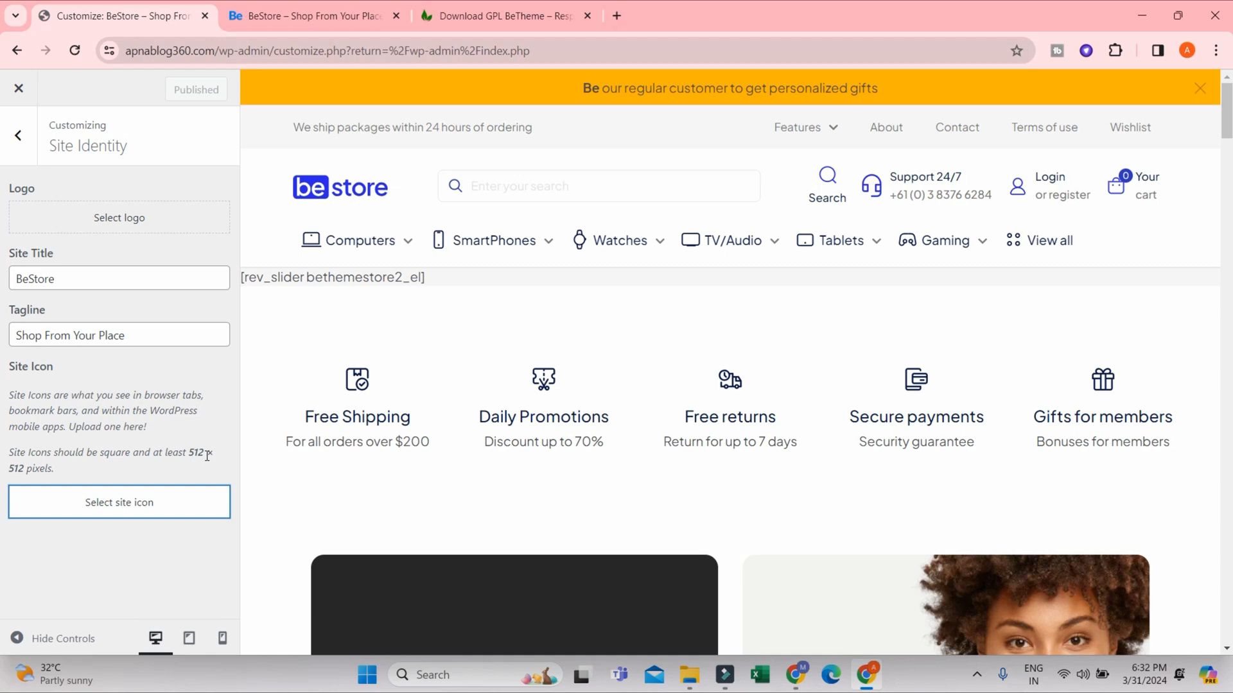
left_click(243, 14)
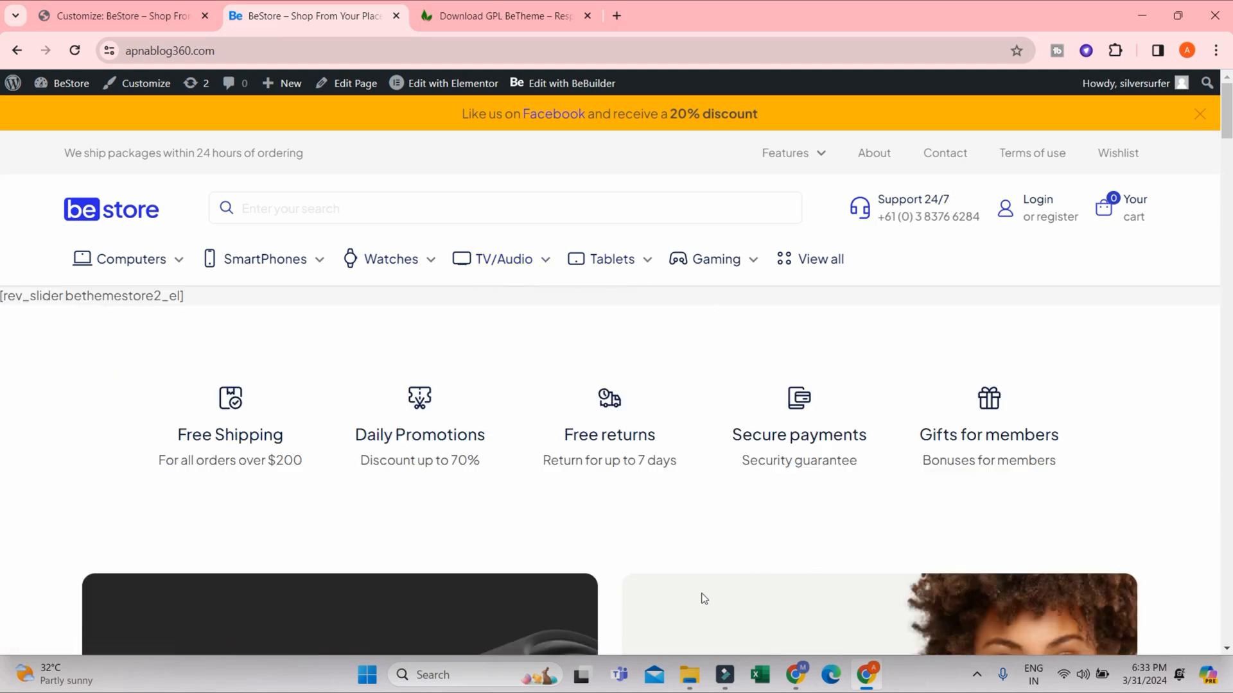
left_click(136, 6)
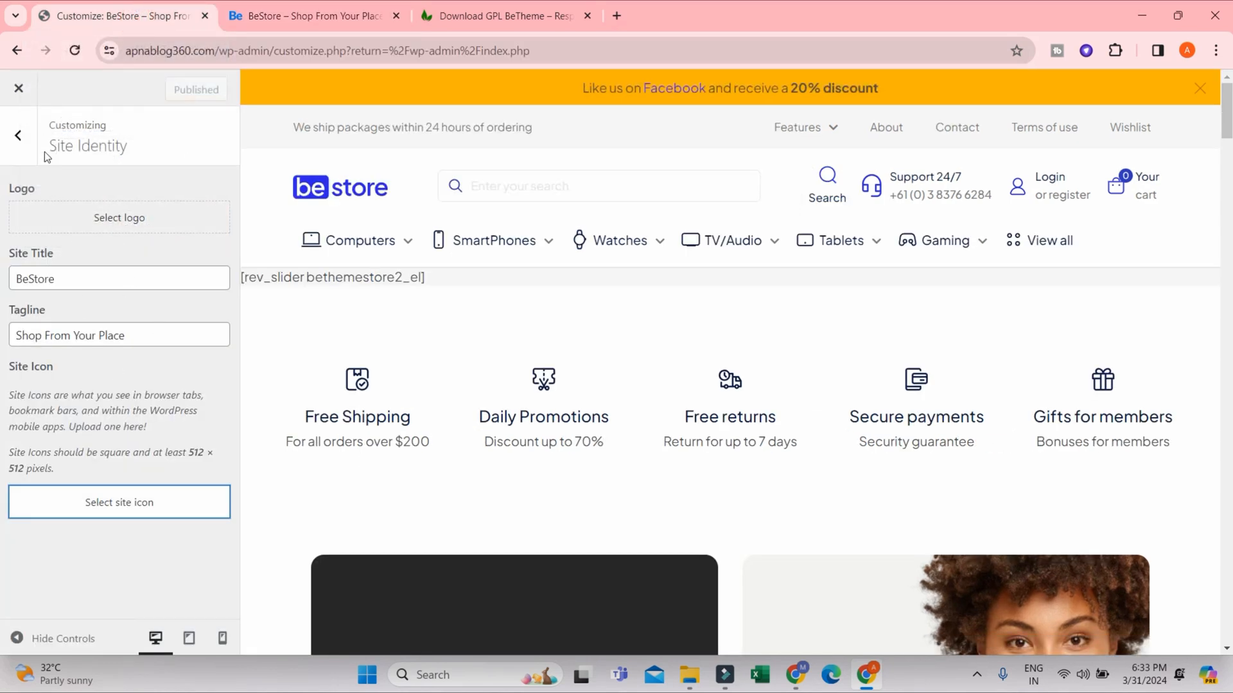
- Review the 4.5 Tablets menu and its Ebook-Readers item in the Customizer's Menus settings, and return to the main Customizer list
left_click(18, 135)
left_click(113, 307)
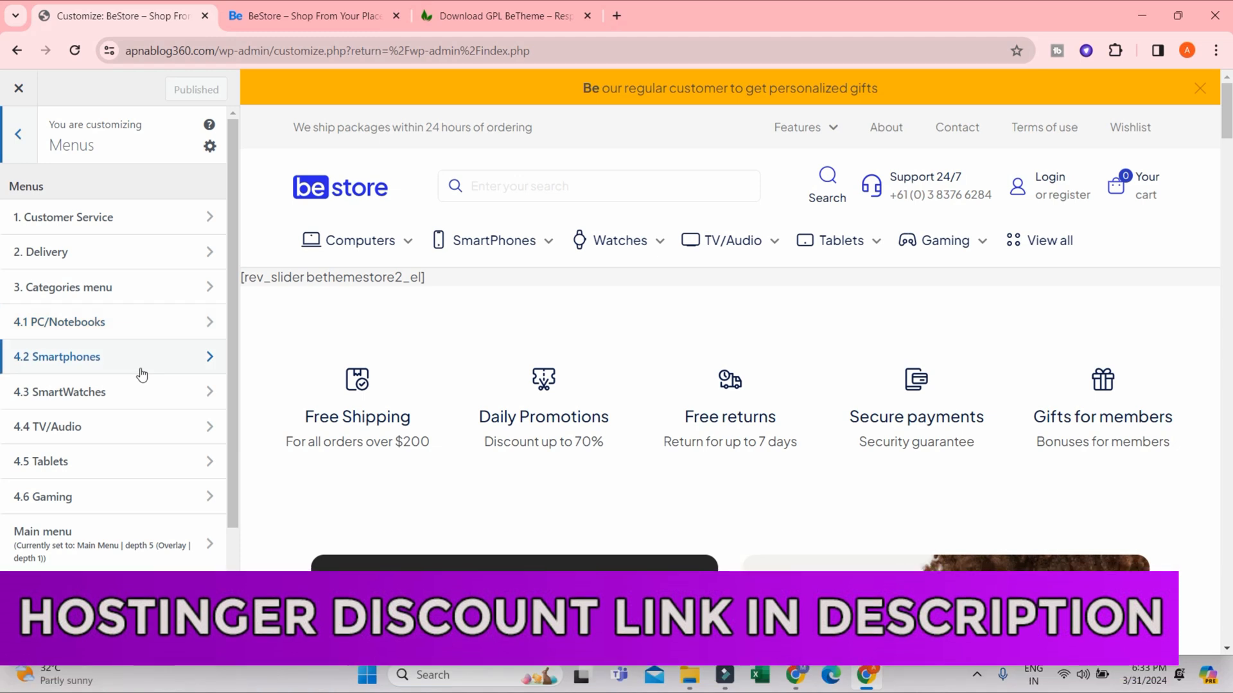
left_click(117, 461)
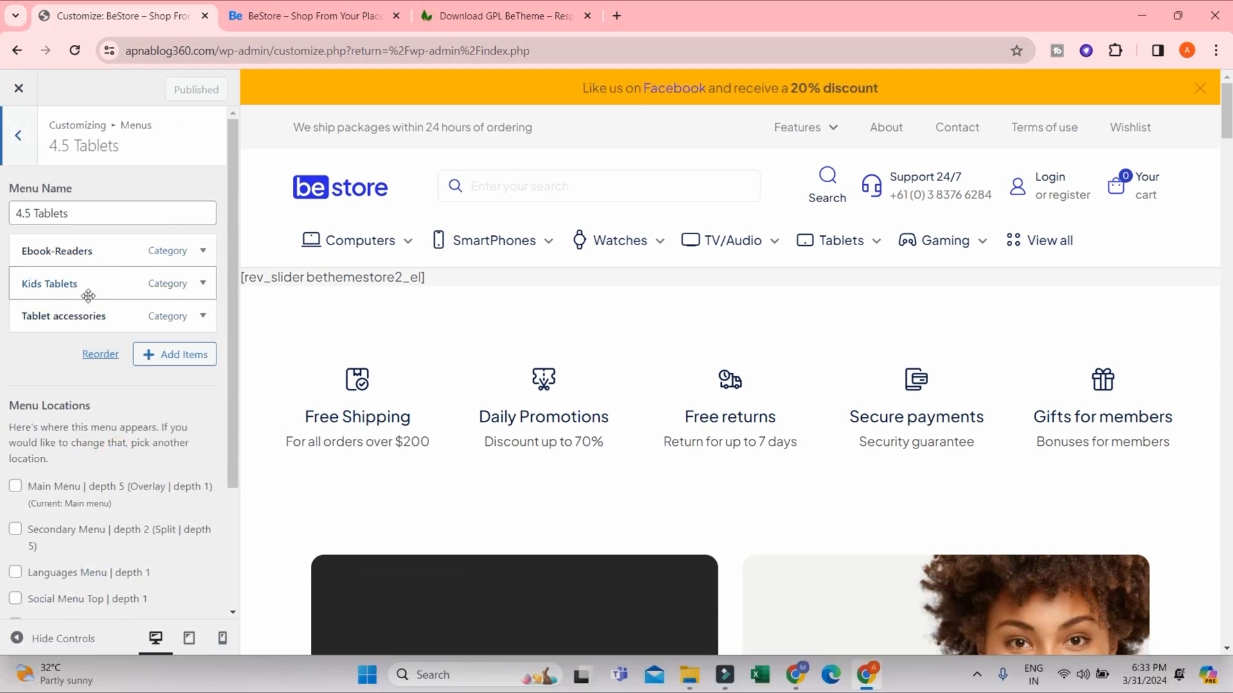
left_click(203, 251)
left_click(203, 251)
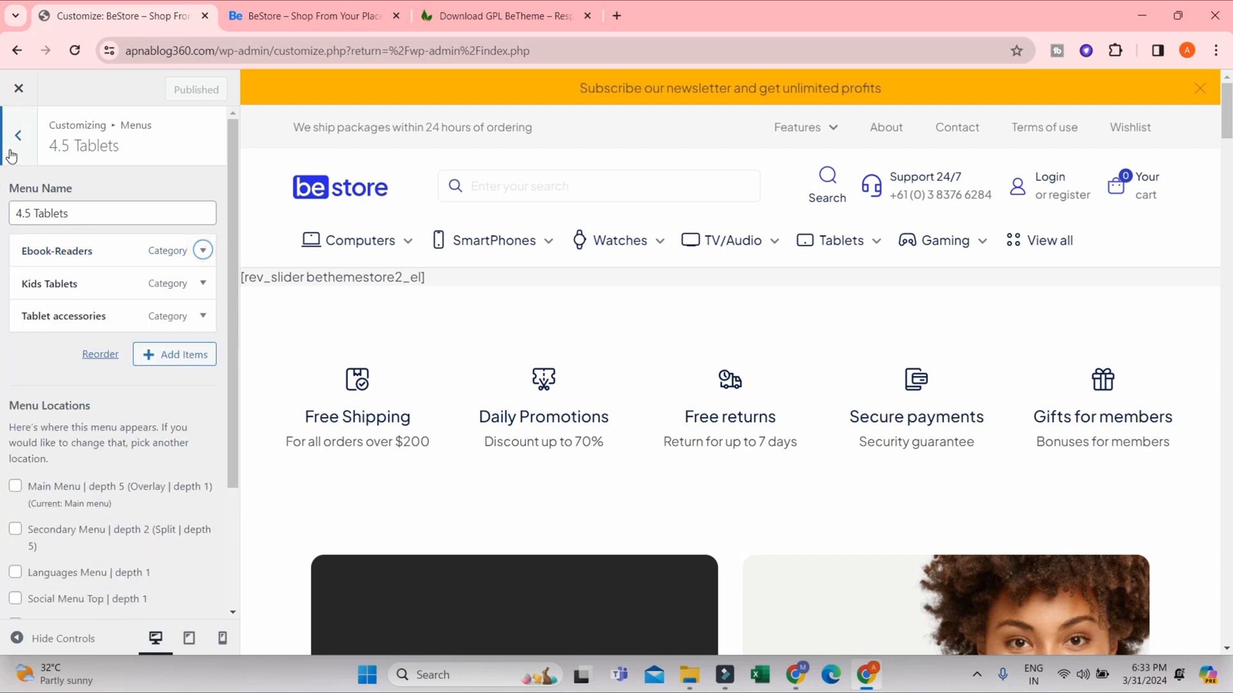
left_click(11, 155)
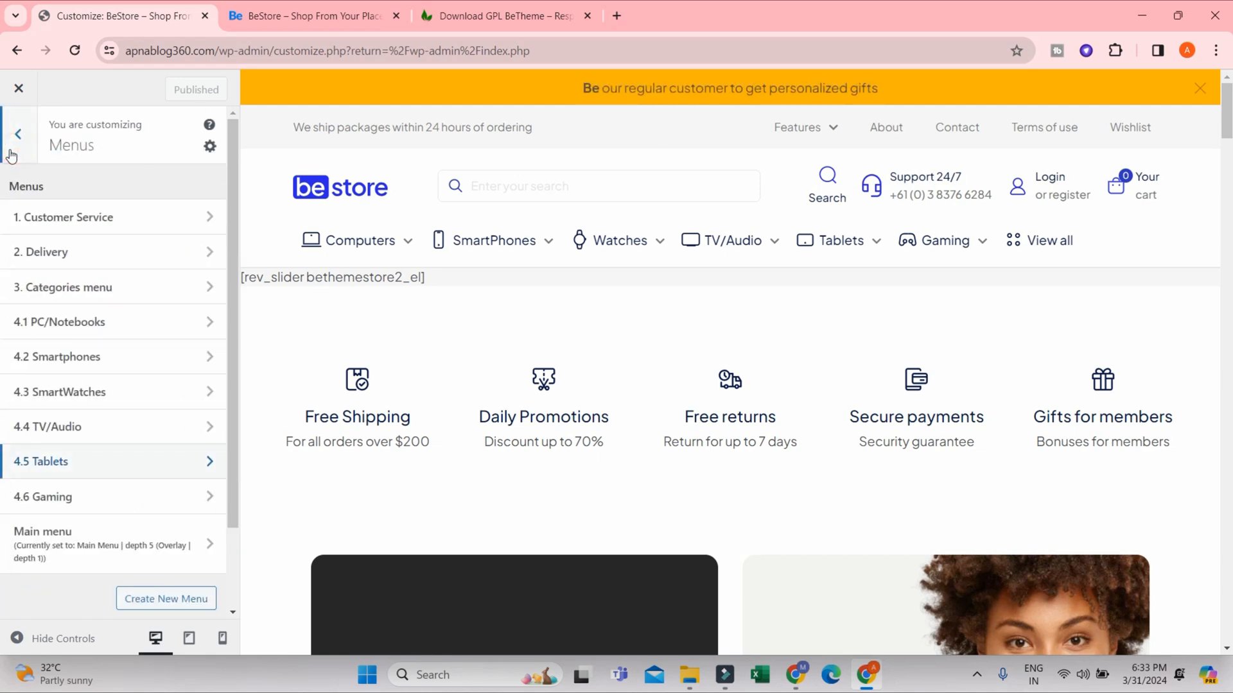
left_click(10, 133)
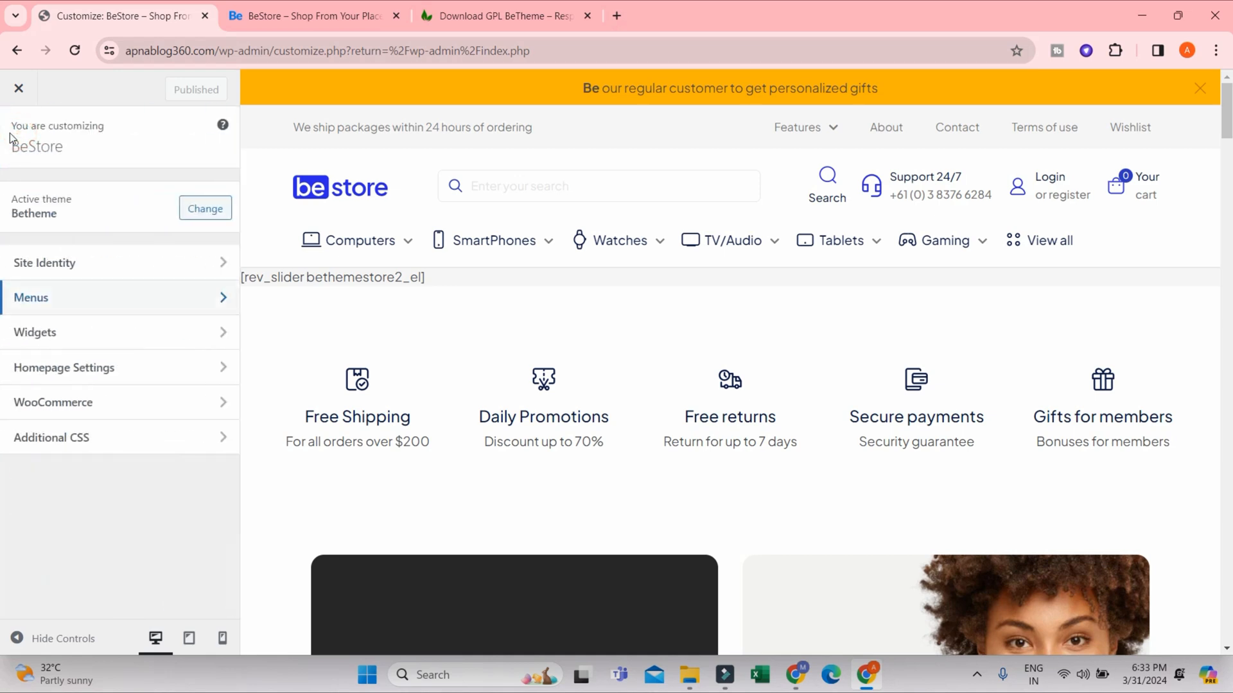
- Check the Customizer's Widgets section and look over the homepage preview
left_click(65, 335)
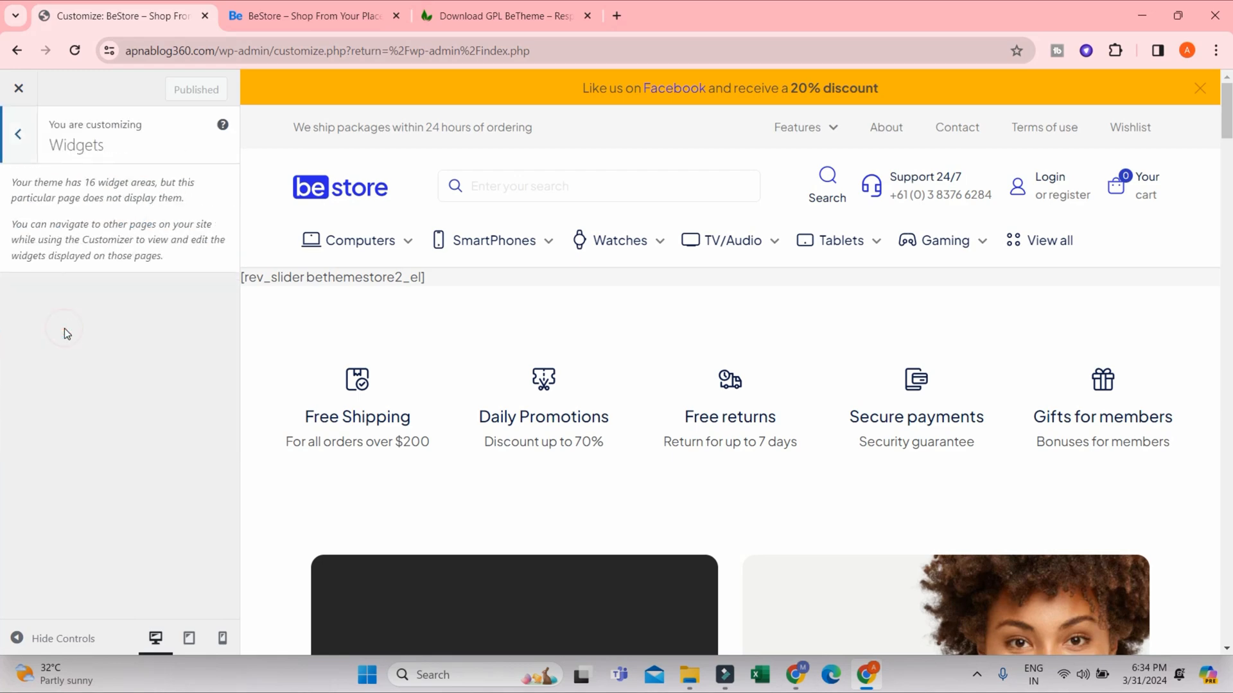
left_click(17, 135)
scroll(1002, 379, "down", 10)
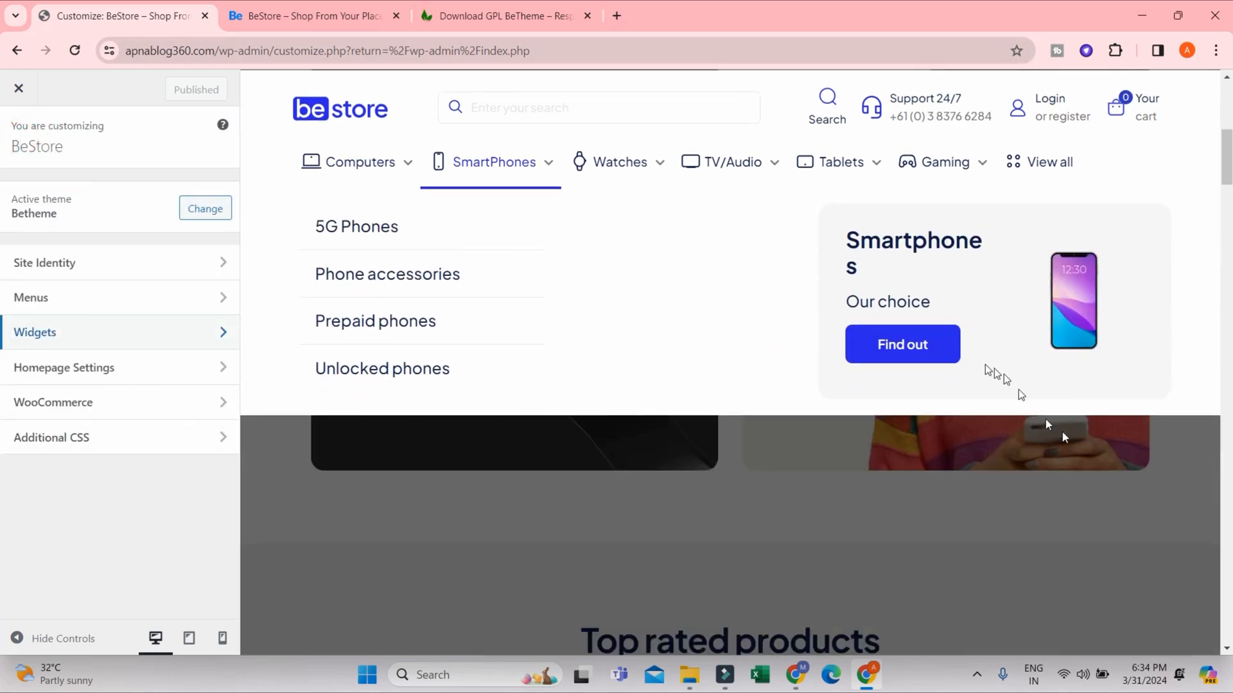
scroll(336, 322, "up", 4)
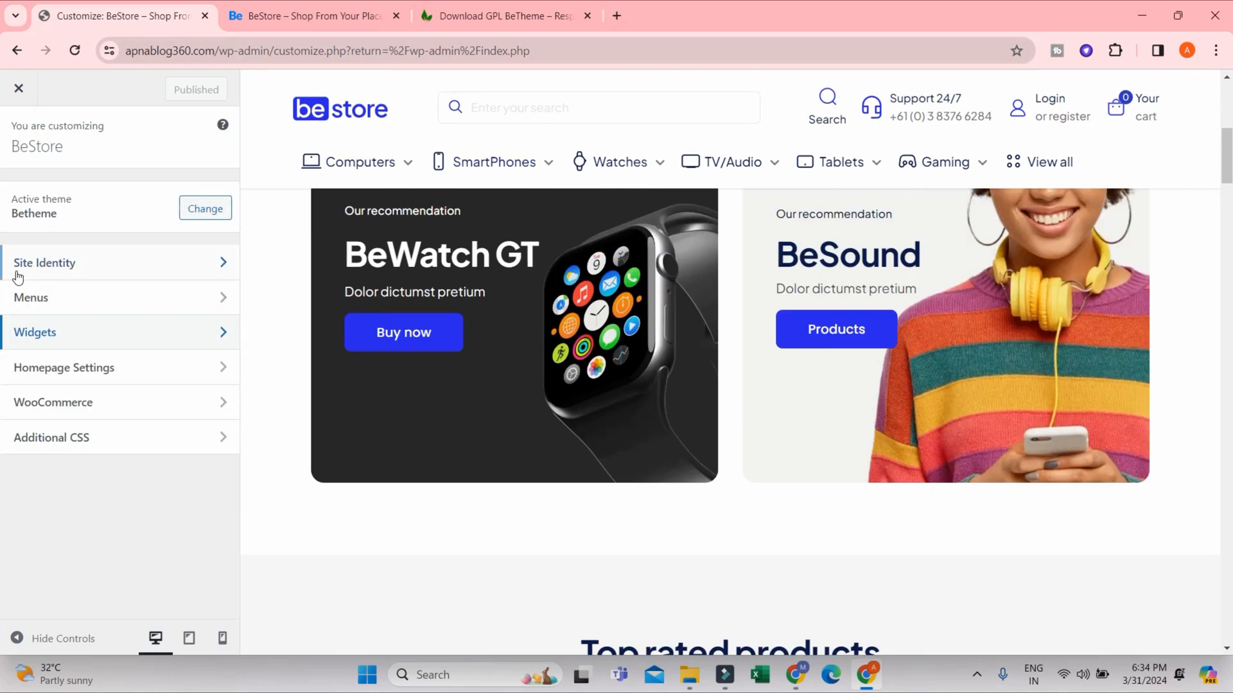
- Review the Homepage Settings and the WooCommerce section in the Customizer, and return to its main list
left_click(70, 376)
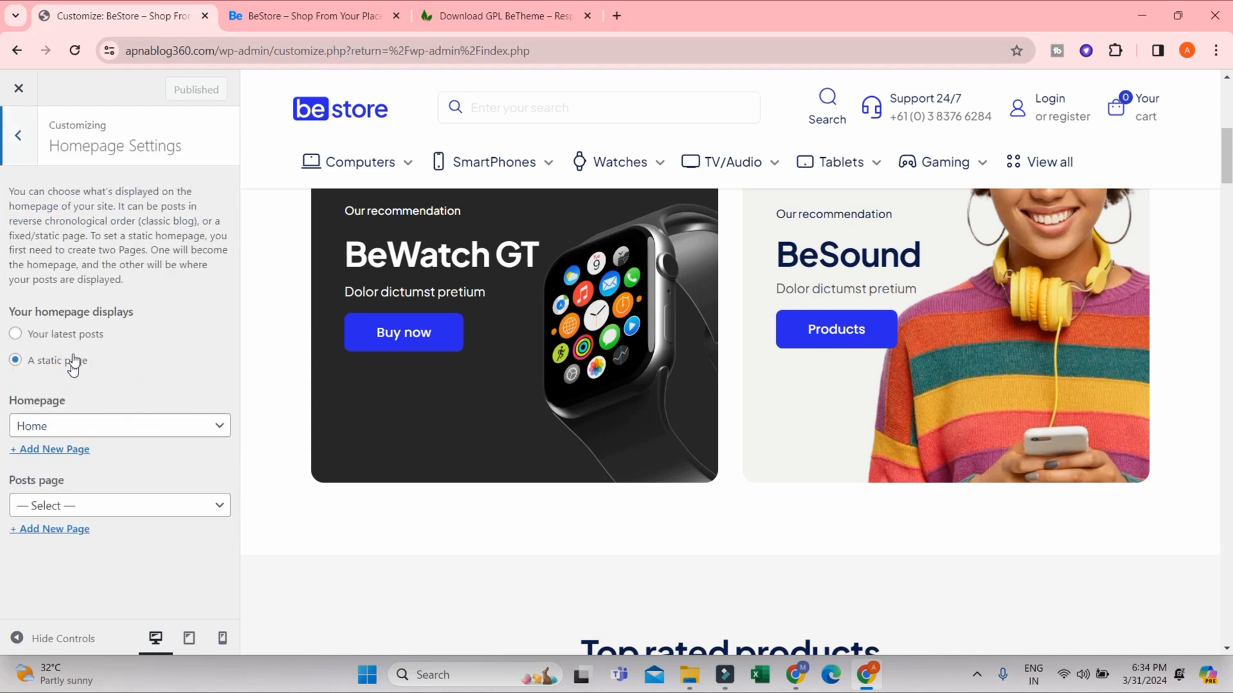
left_click(20, 138)
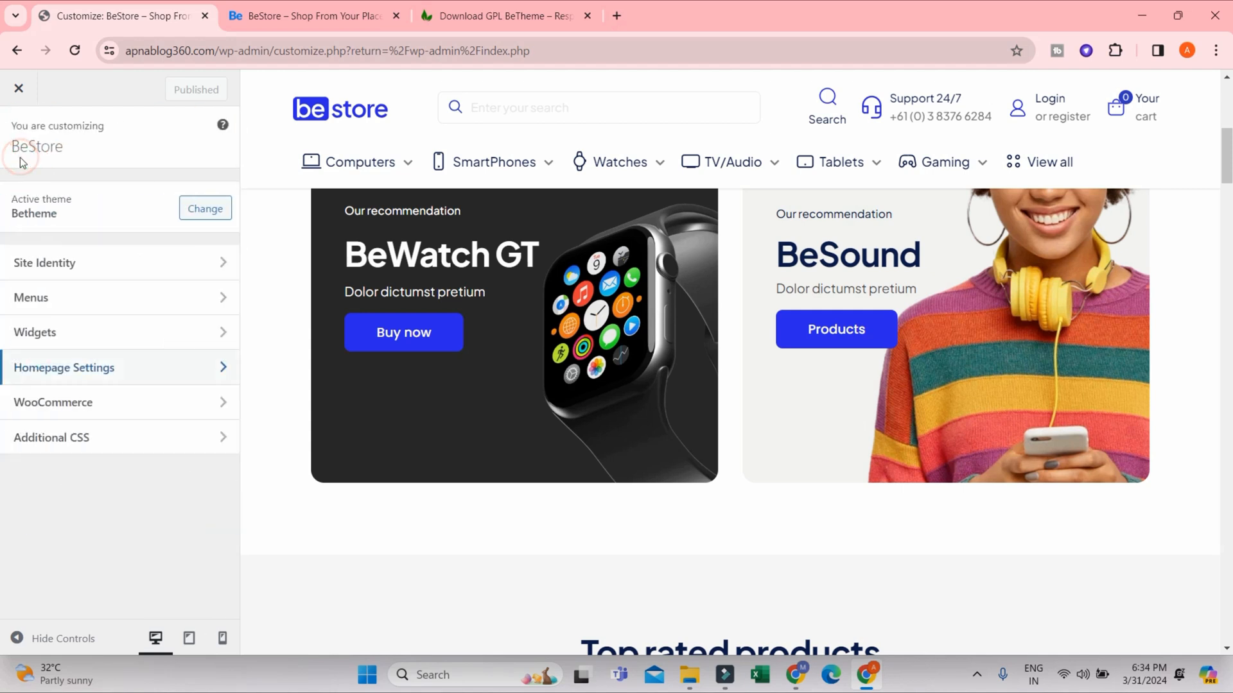
left_click(83, 402)
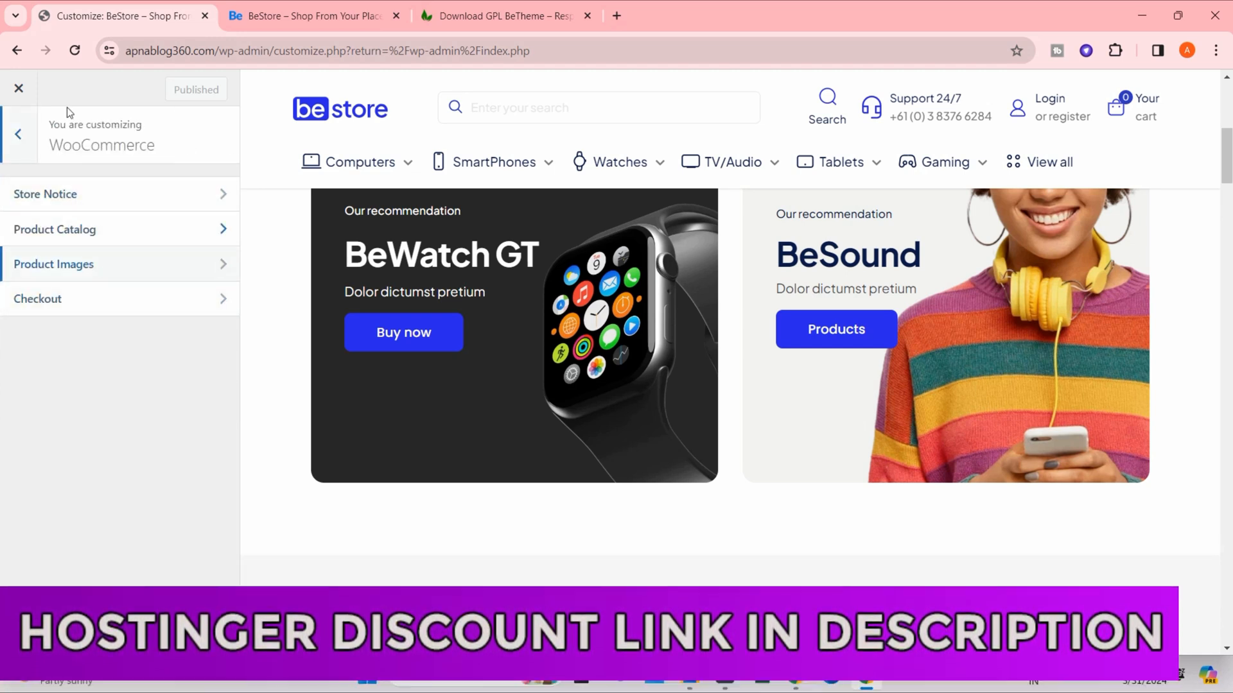
left_click(19, 136)
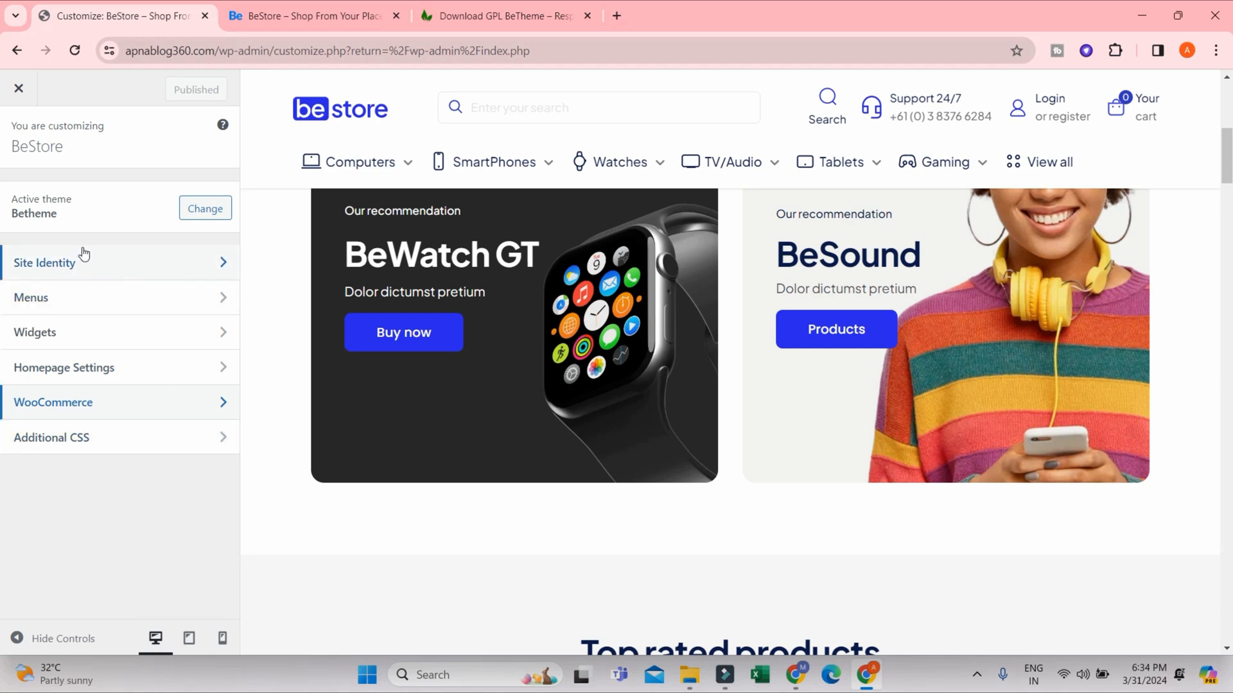
- Close the Customizer and open the list of all pages from the WordPress dashboard
left_click(18, 90)
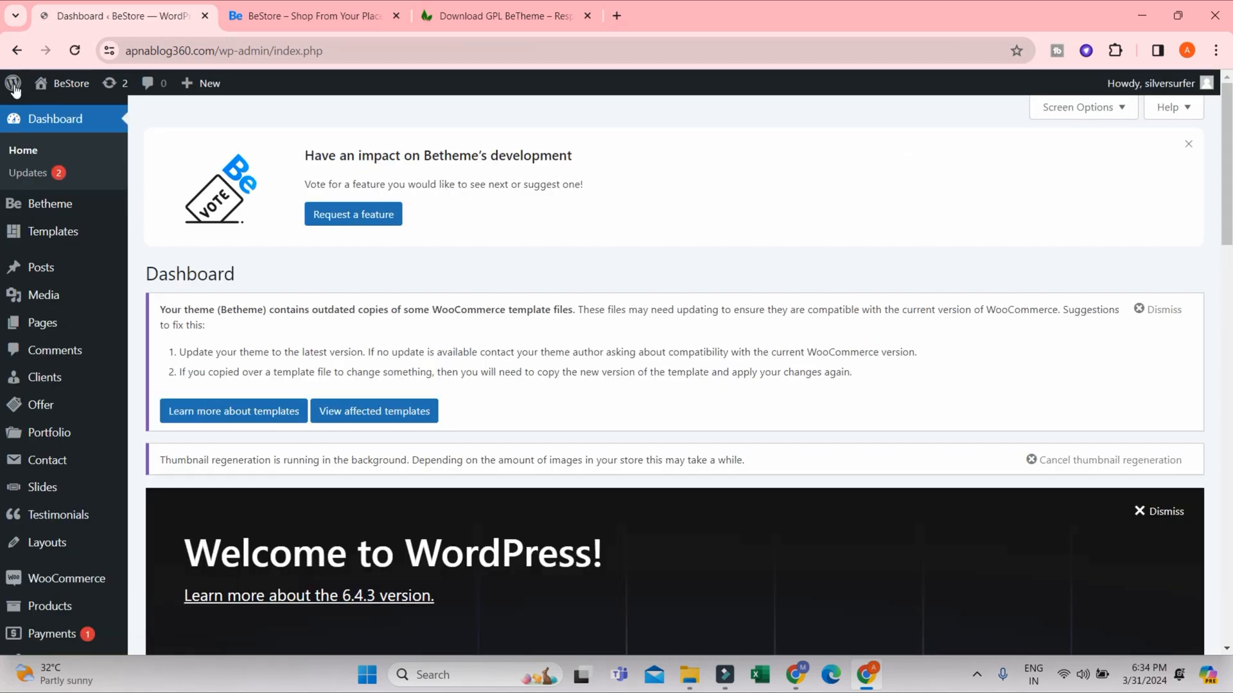
scroll(37, 514, "down", 5)
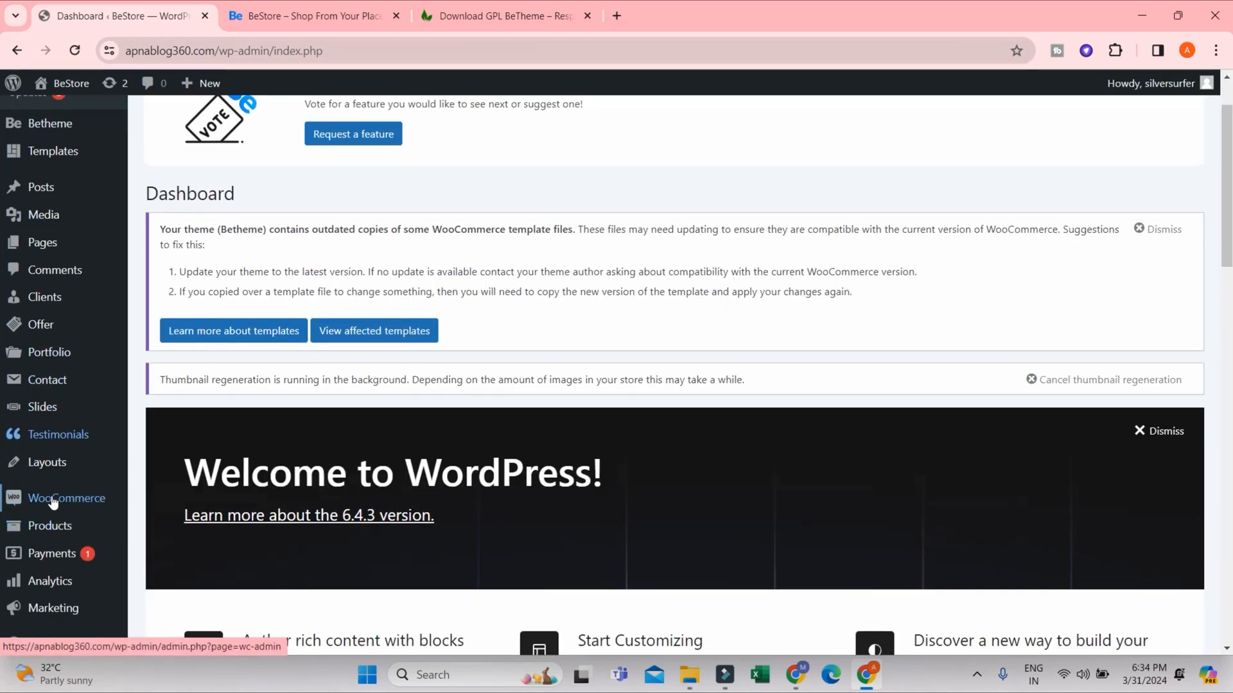
mouse_move(60, 507)
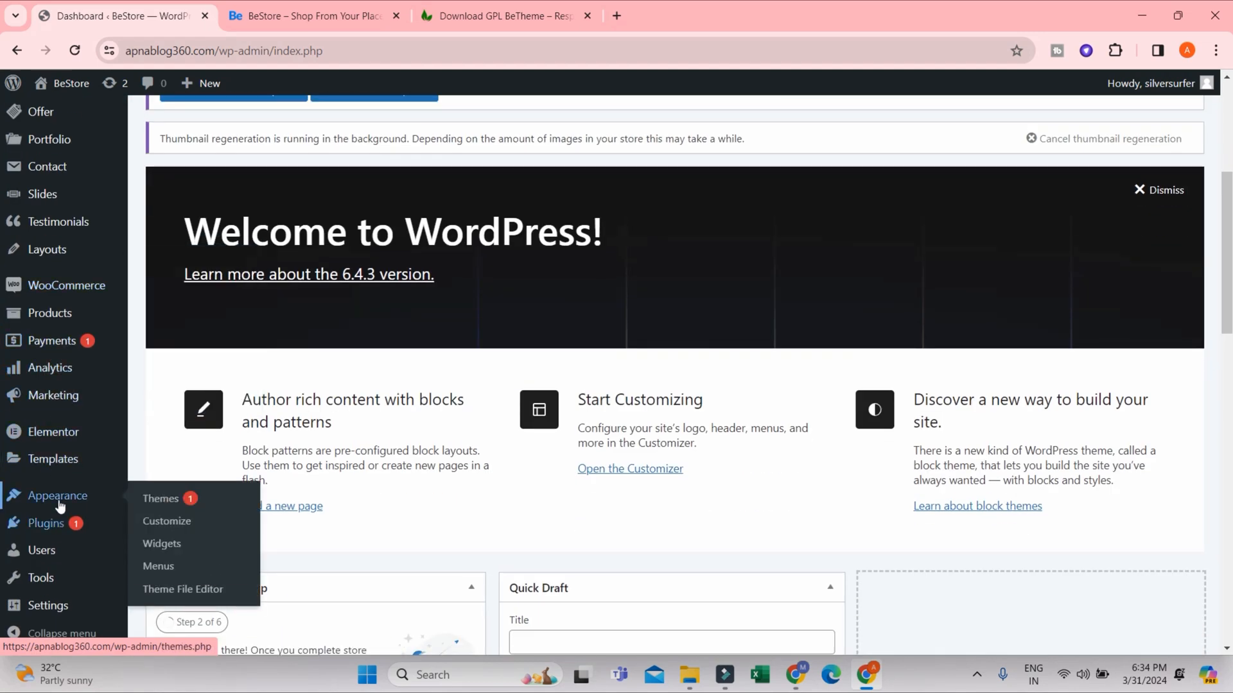
scroll(59, 506, "down", 1)
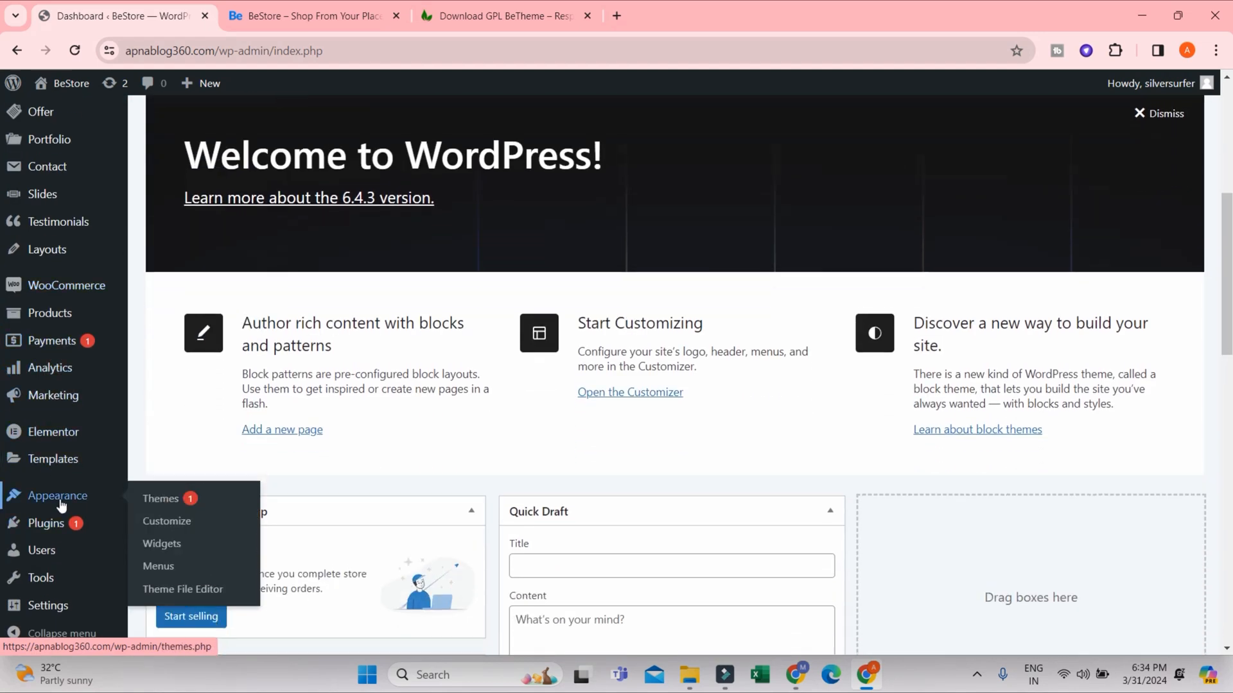
mouse_move(69, 460)
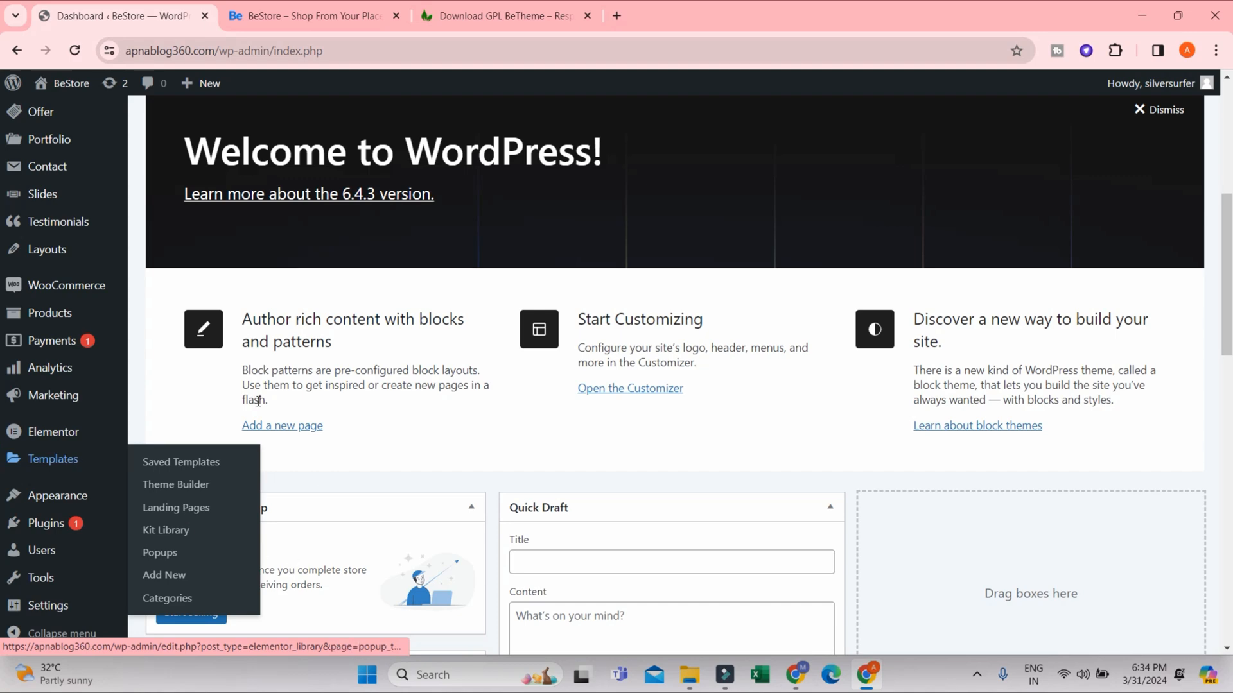
scroll(107, 508, "up", 5)
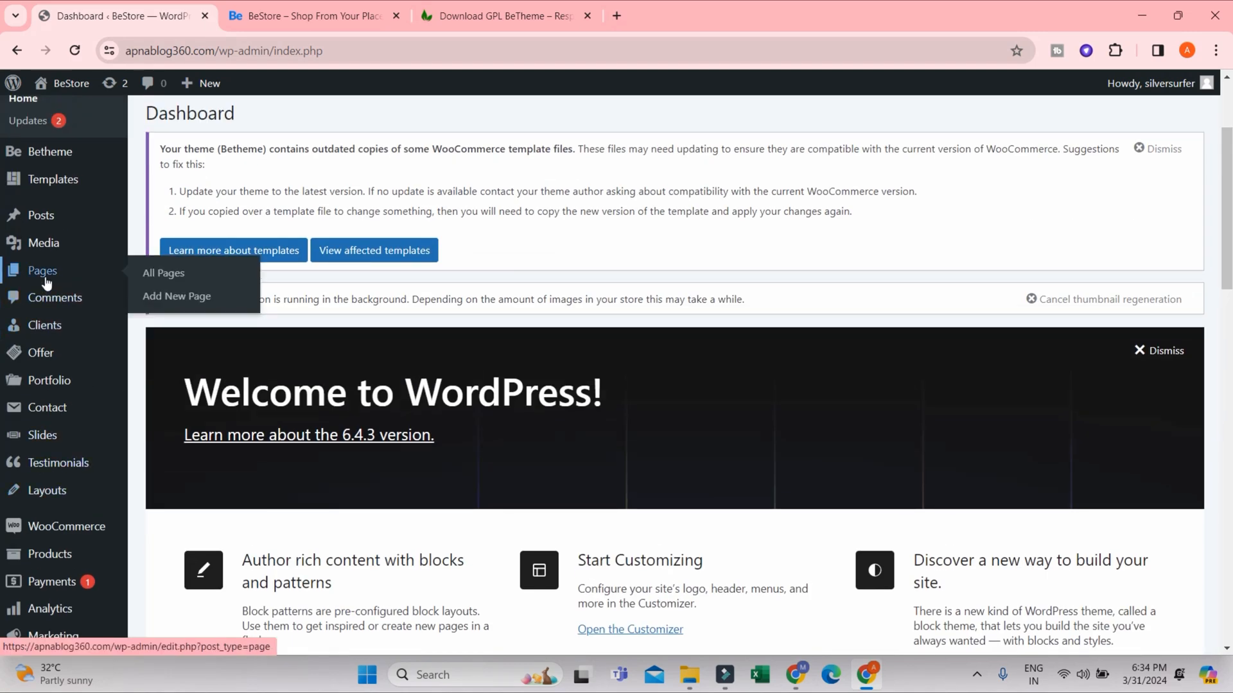
left_click(49, 280)
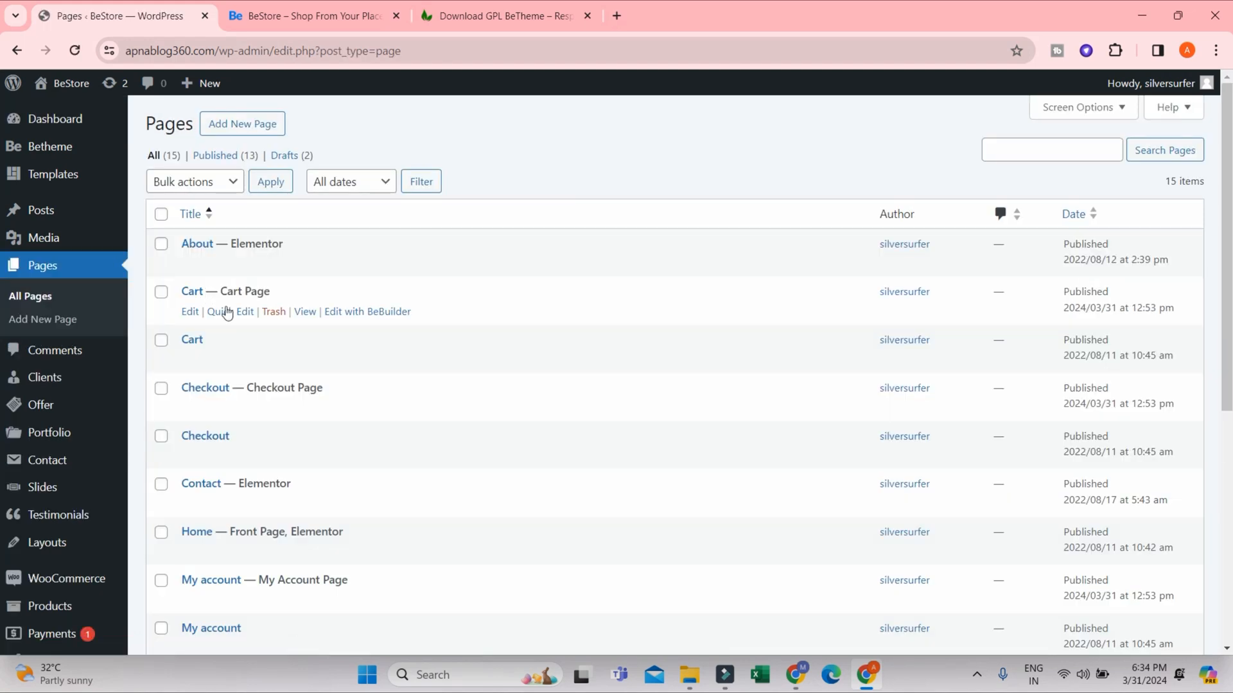
- Open the Home front page for editing with Elementor and dismiss the Elementor AI notification
scroll(236, 450, "down", 1)
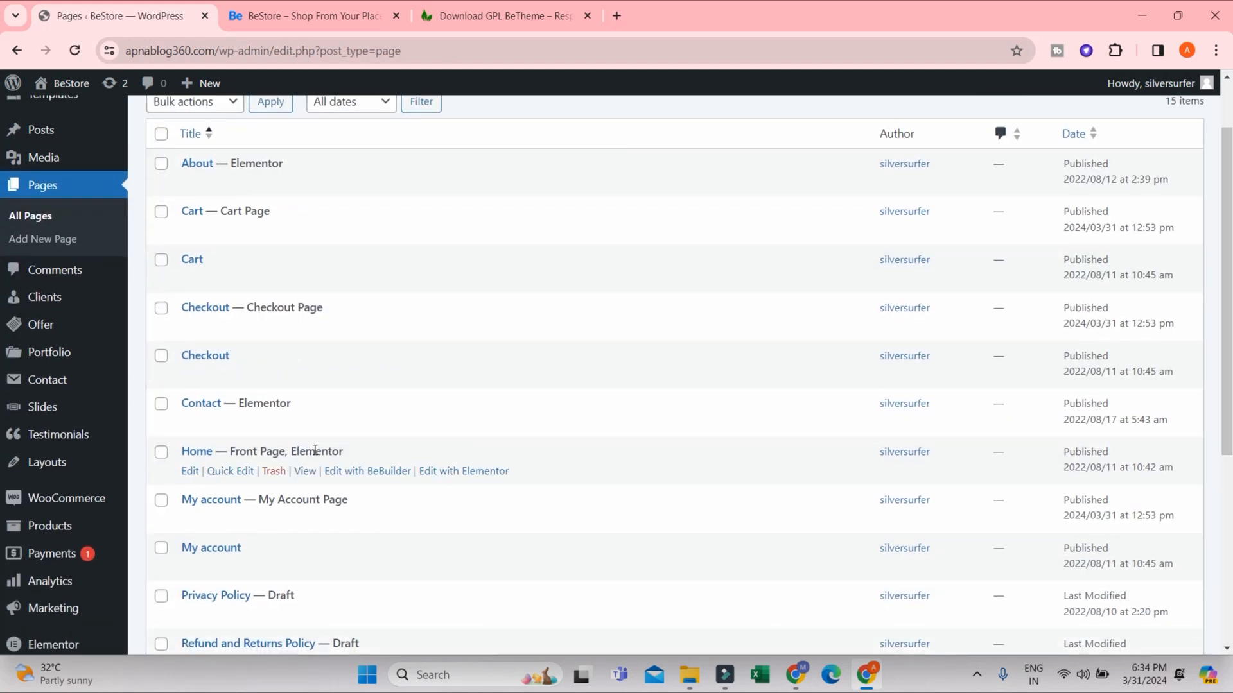
left_click(456, 472)
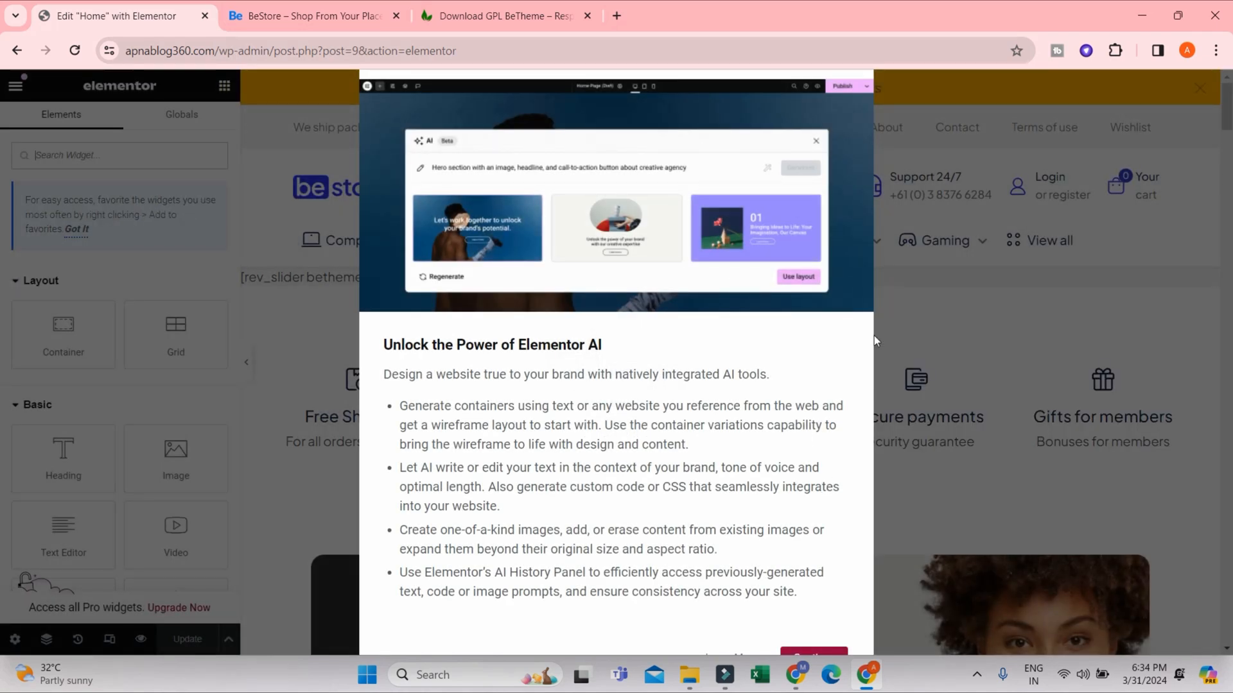
key("ctrl+minus")
key("ctrl+minus")
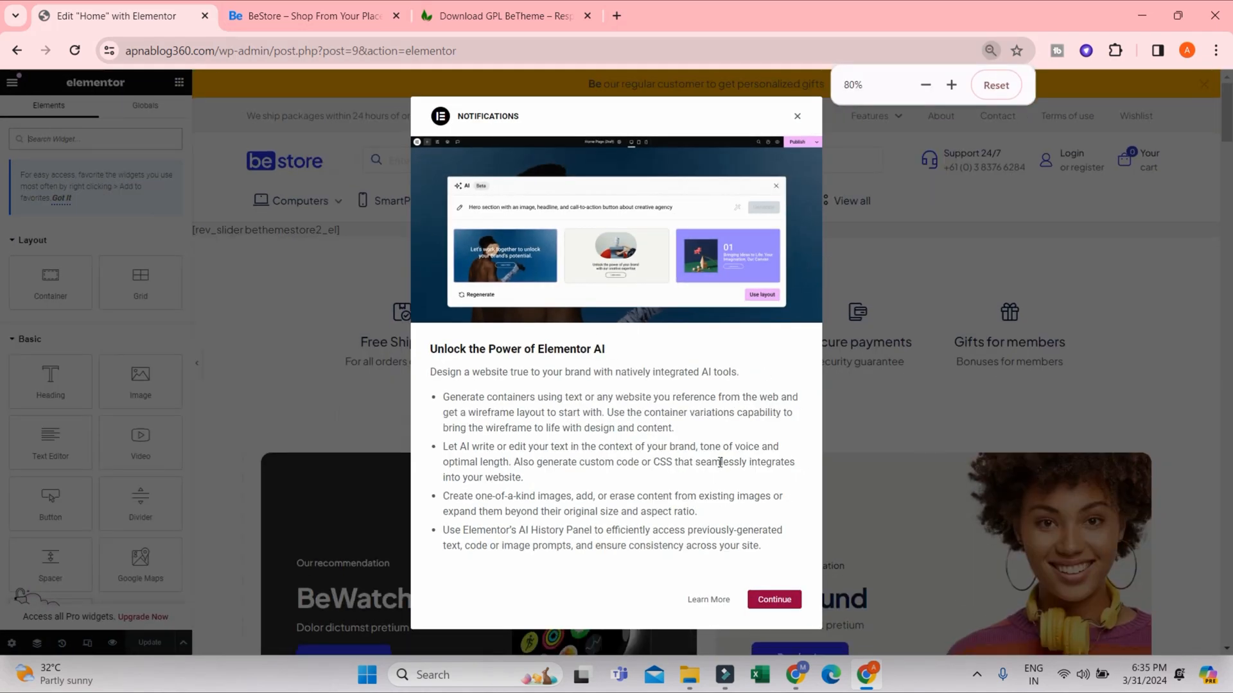
left_click(798, 119)
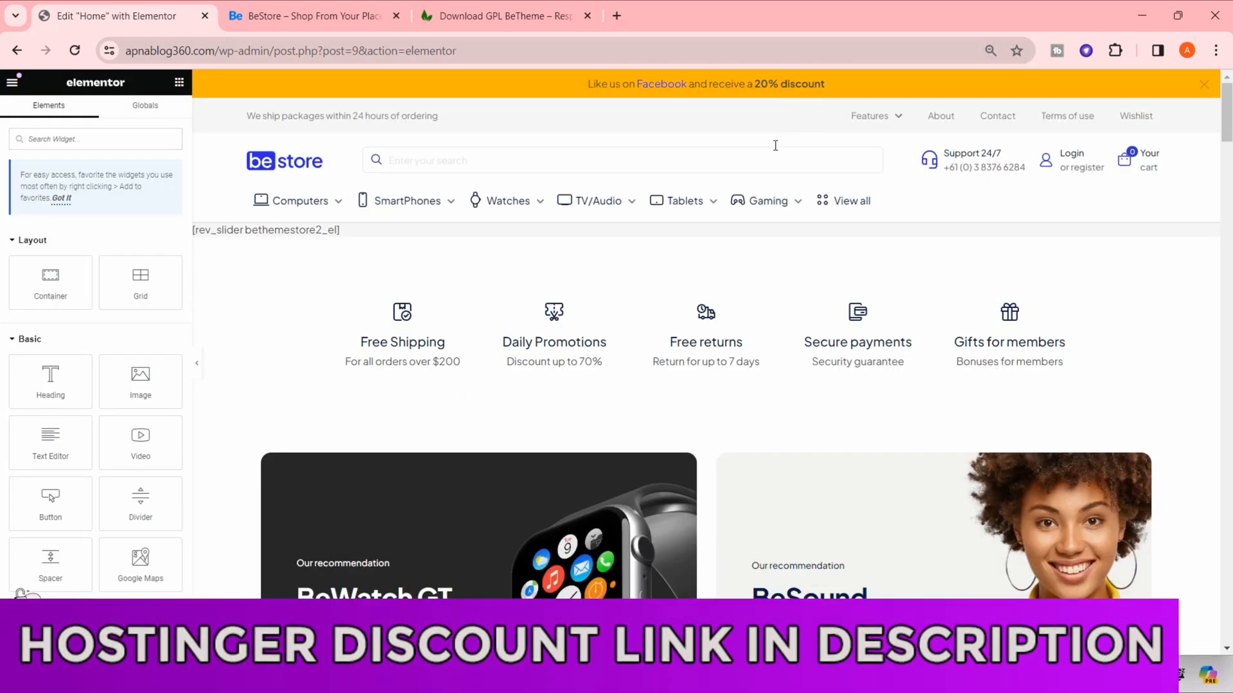
key("ctrl+plus")
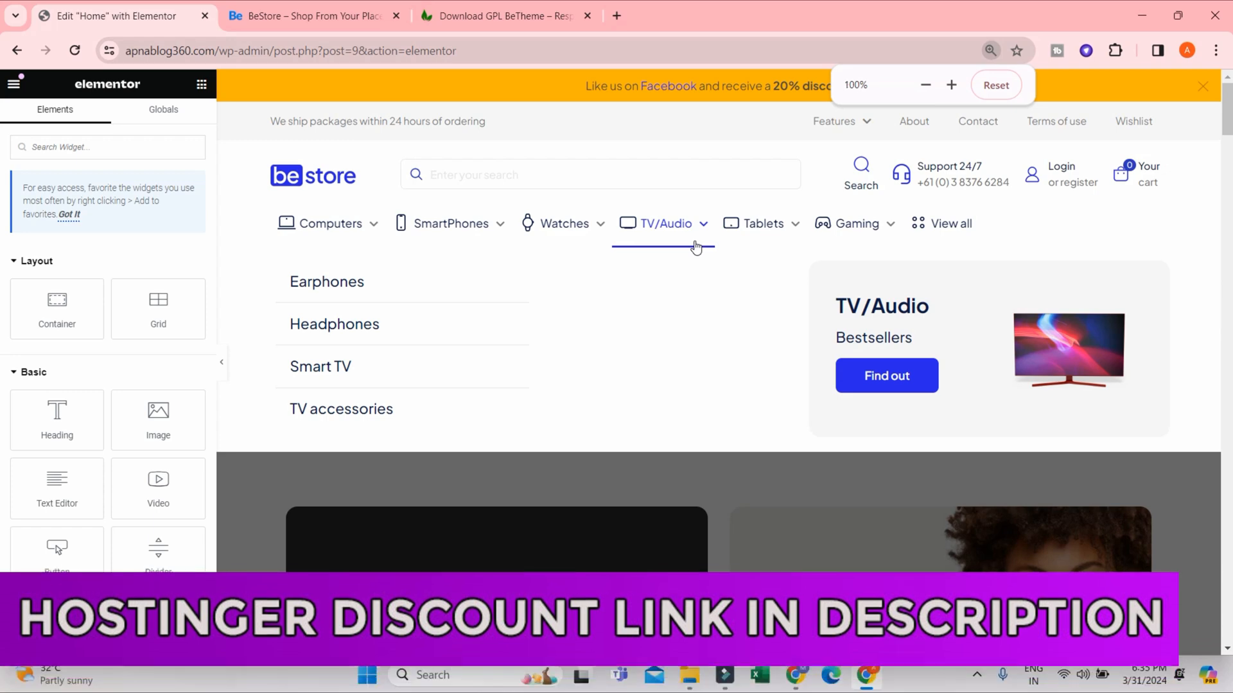
key("ctrl+plus")
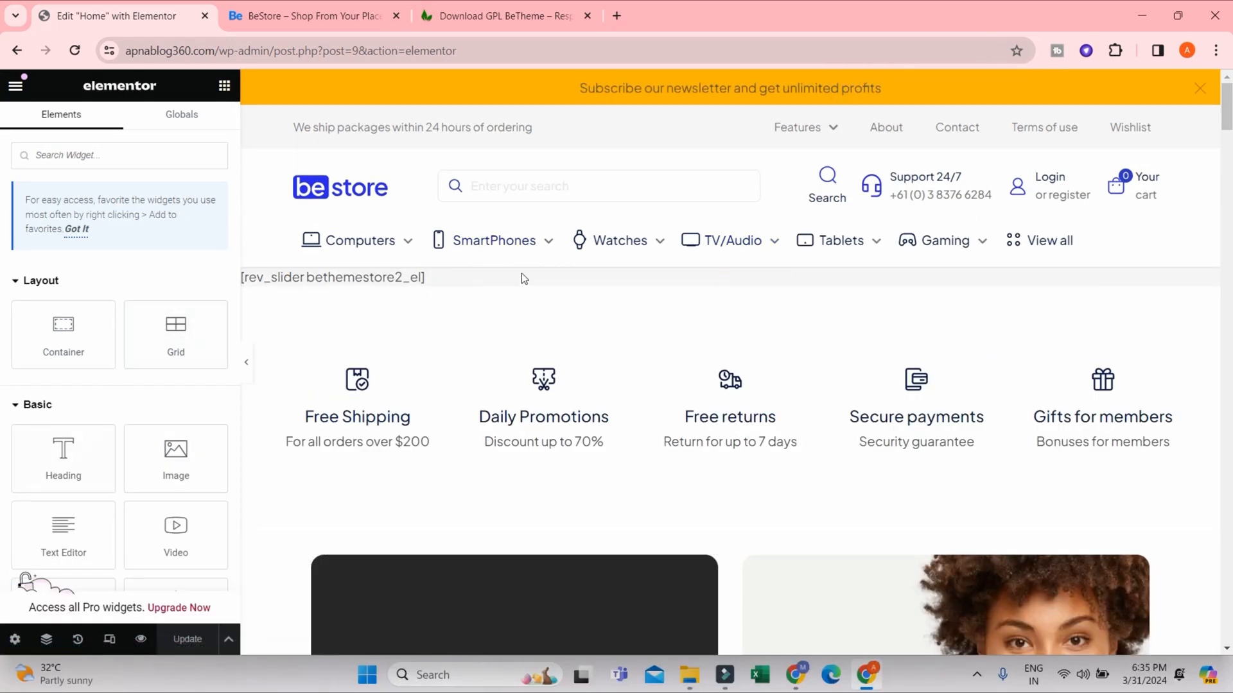
- Change the Free returns image box's description to "Return for up to 14 days"
scroll(527, 280, "down", 3)
scroll(738, 299, "up", 3)
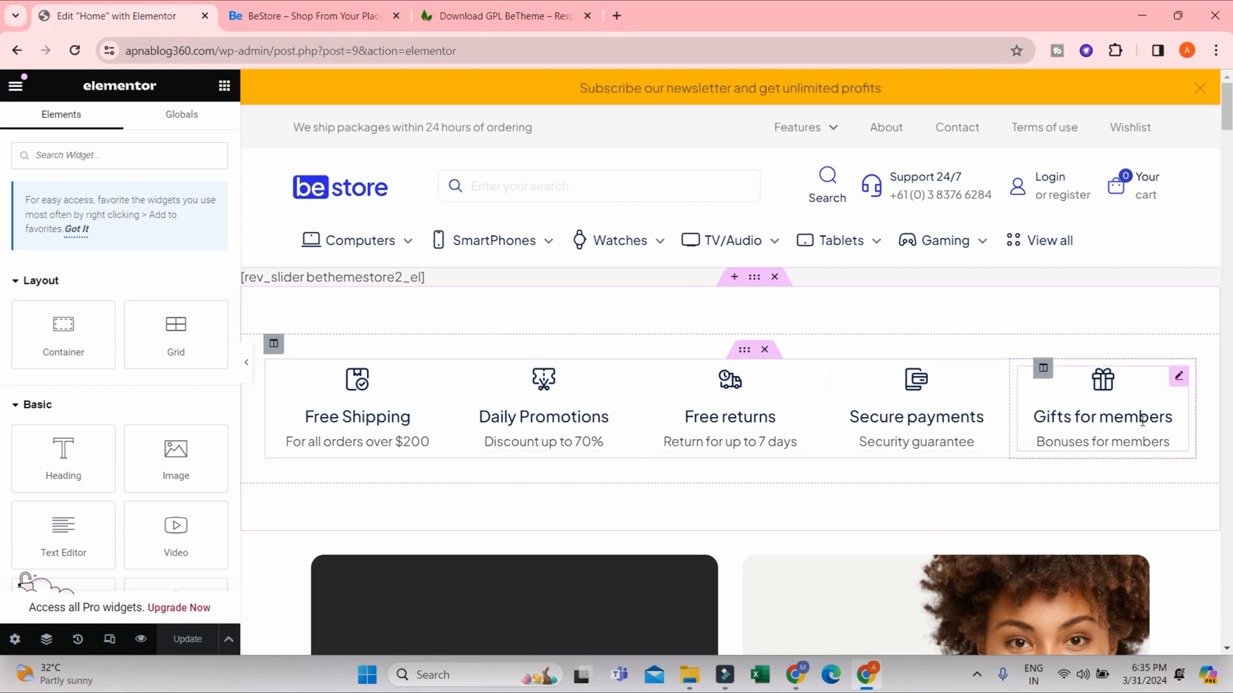
left_click(721, 436)
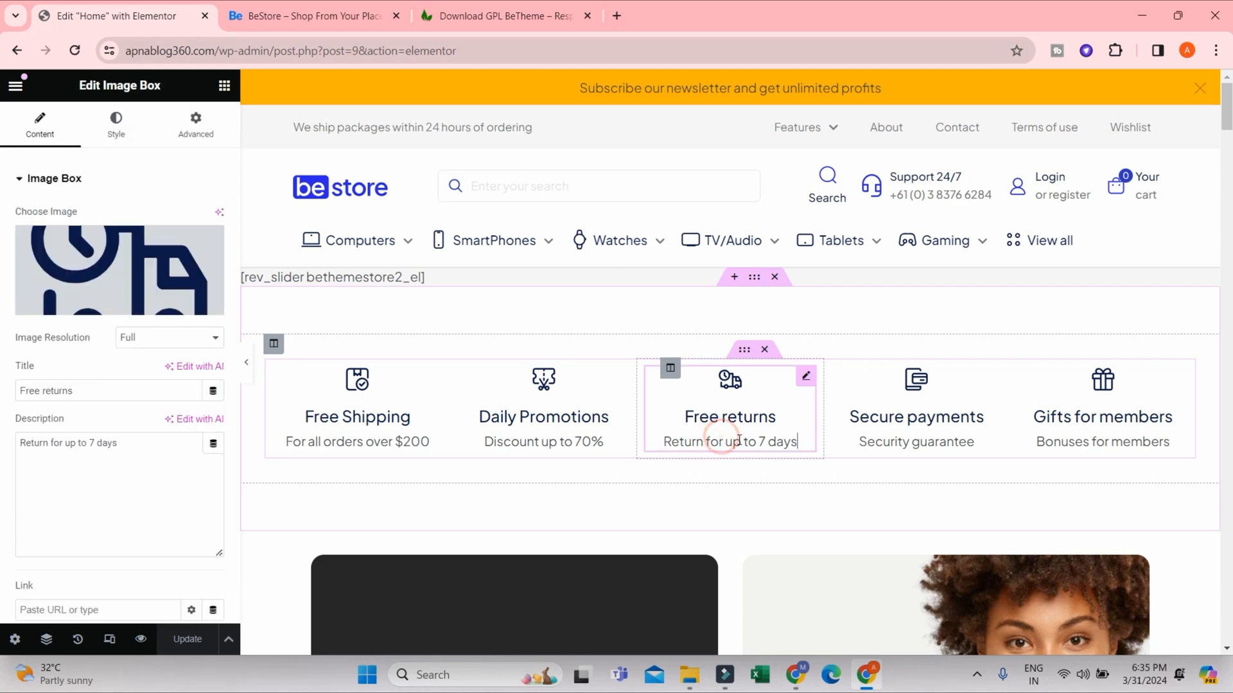
left_click_drag(765, 440, 756, 436)
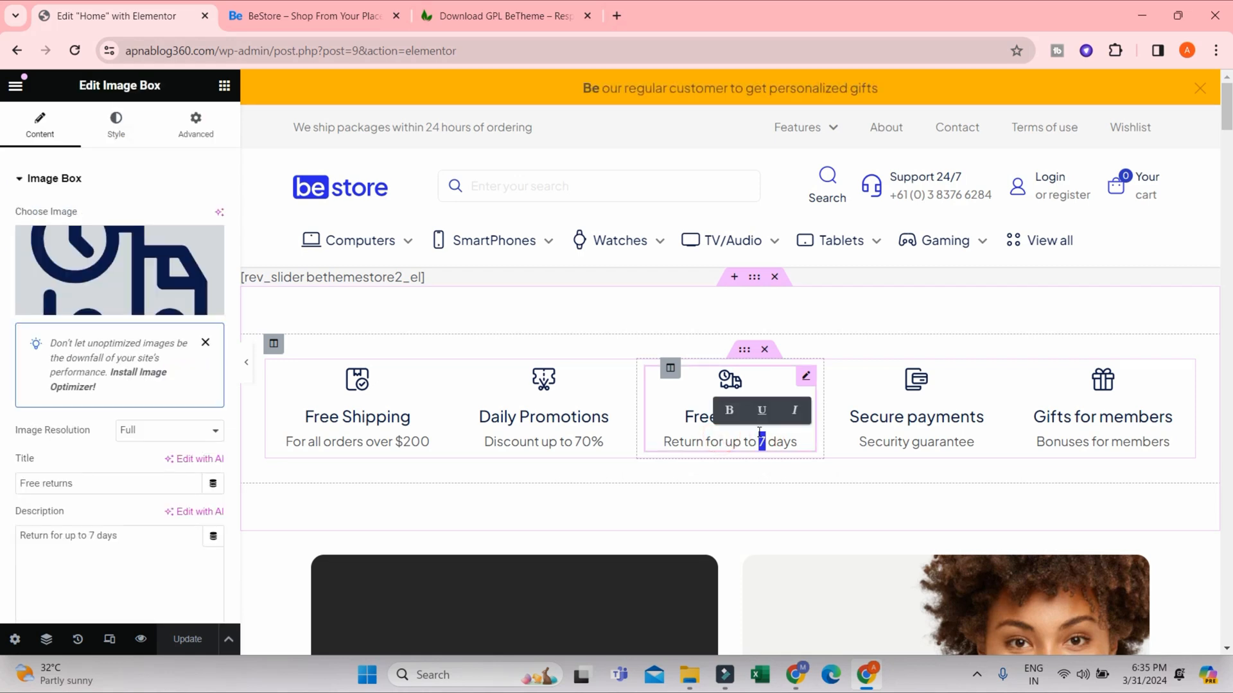
type("14")
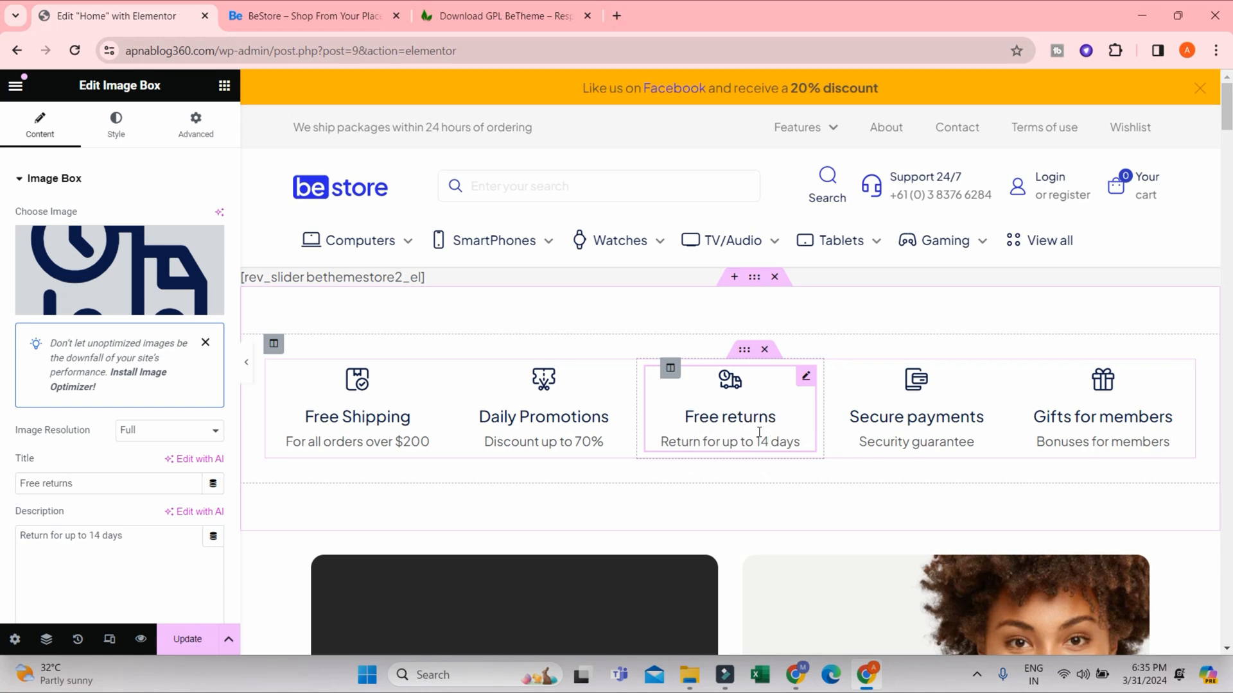
left_click(760, 433)
left_click(796, 437)
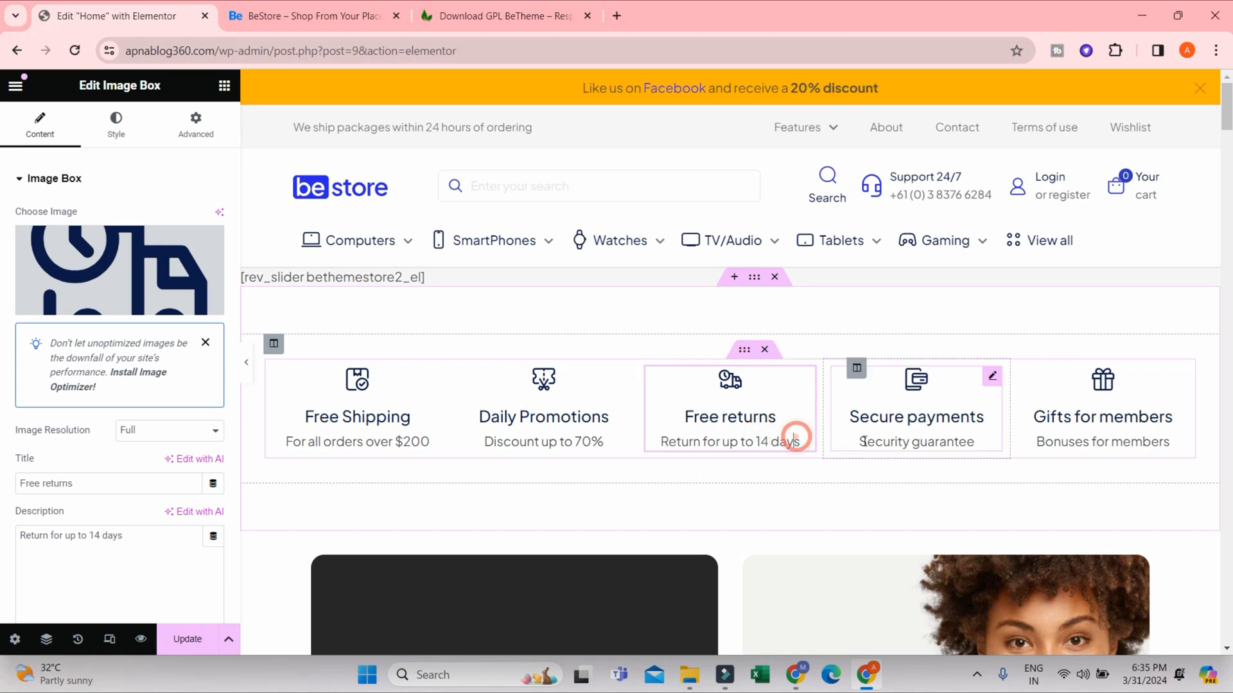
- Change the Daily Promotions image box's description to "Discount up to 50%"
left_click(912, 443)
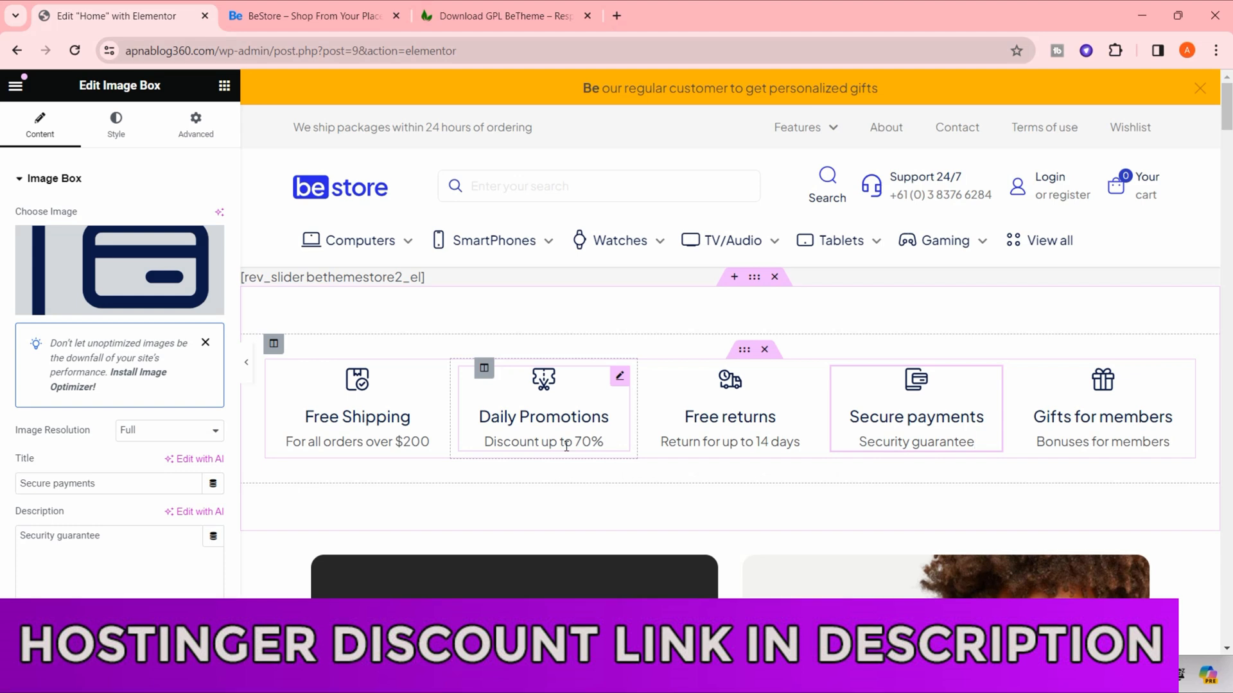
left_click(588, 441)
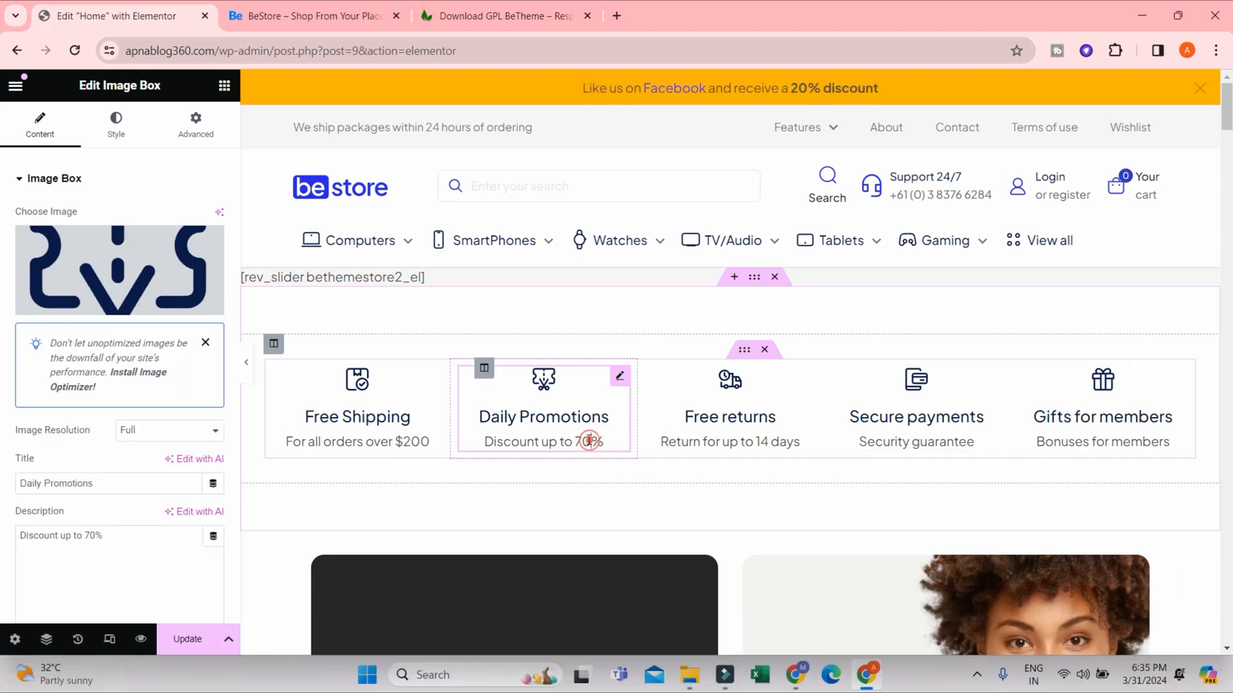
left_click_drag(575, 441, 581, 442)
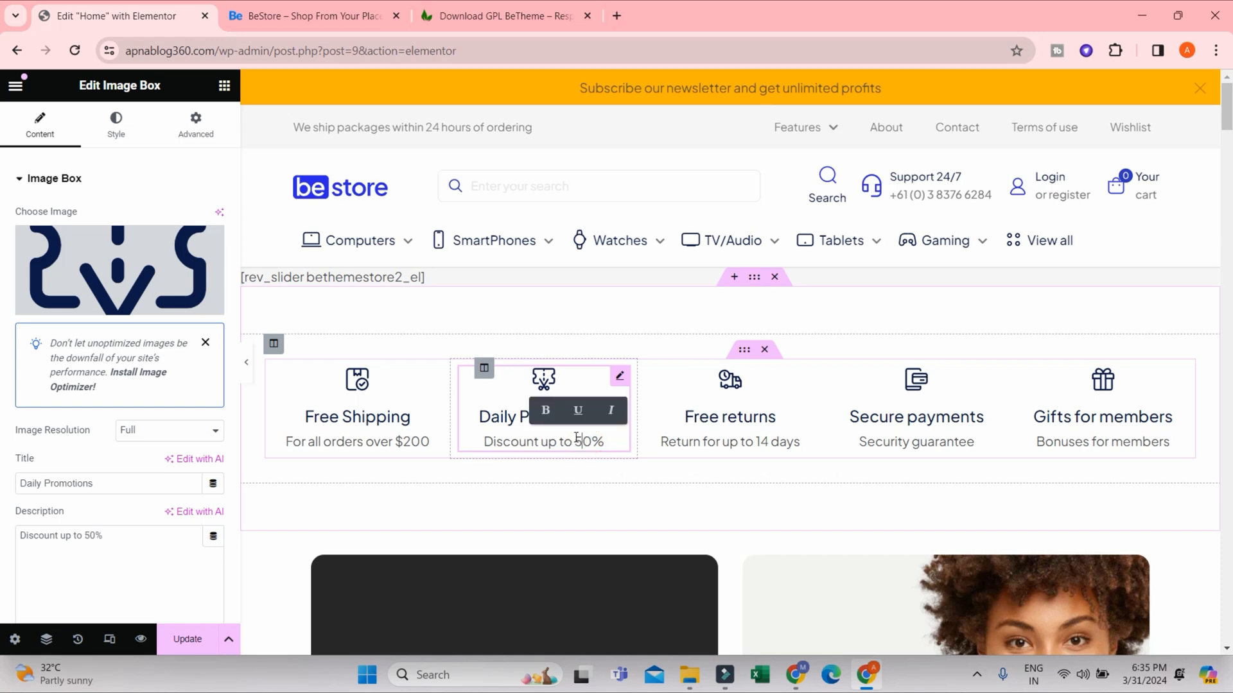
left_click(668, 441)
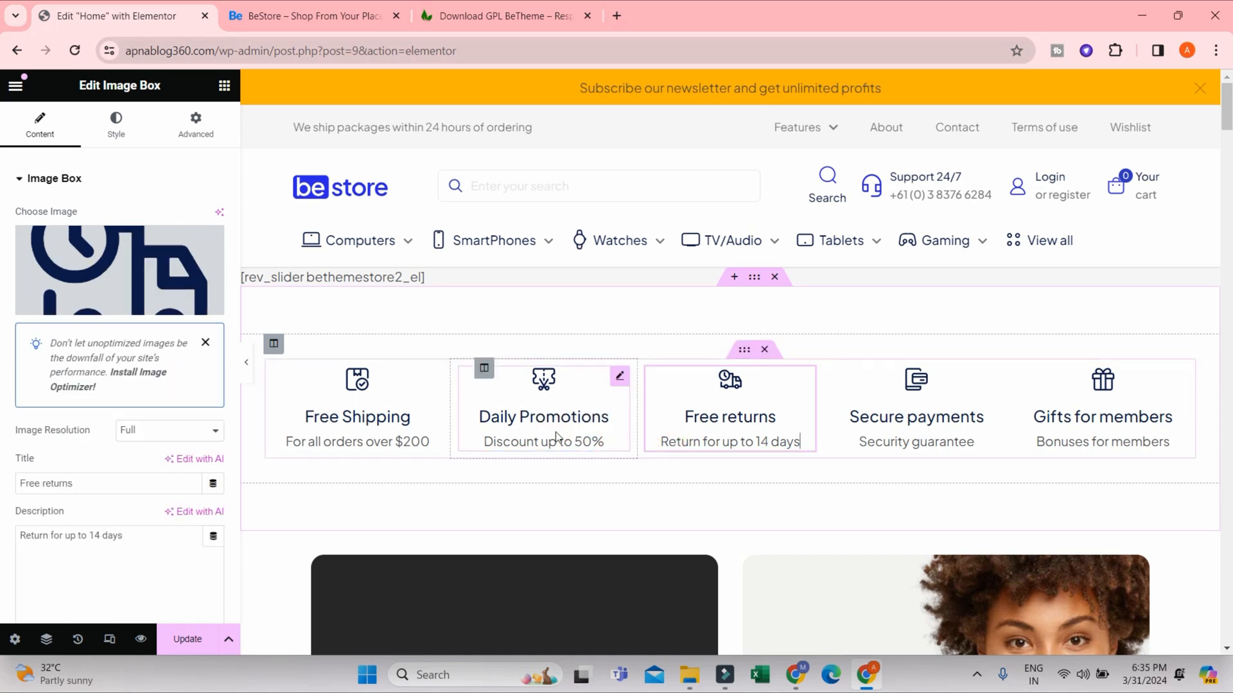
left_click(524, 421)
scroll(84, 464, "down", 1)
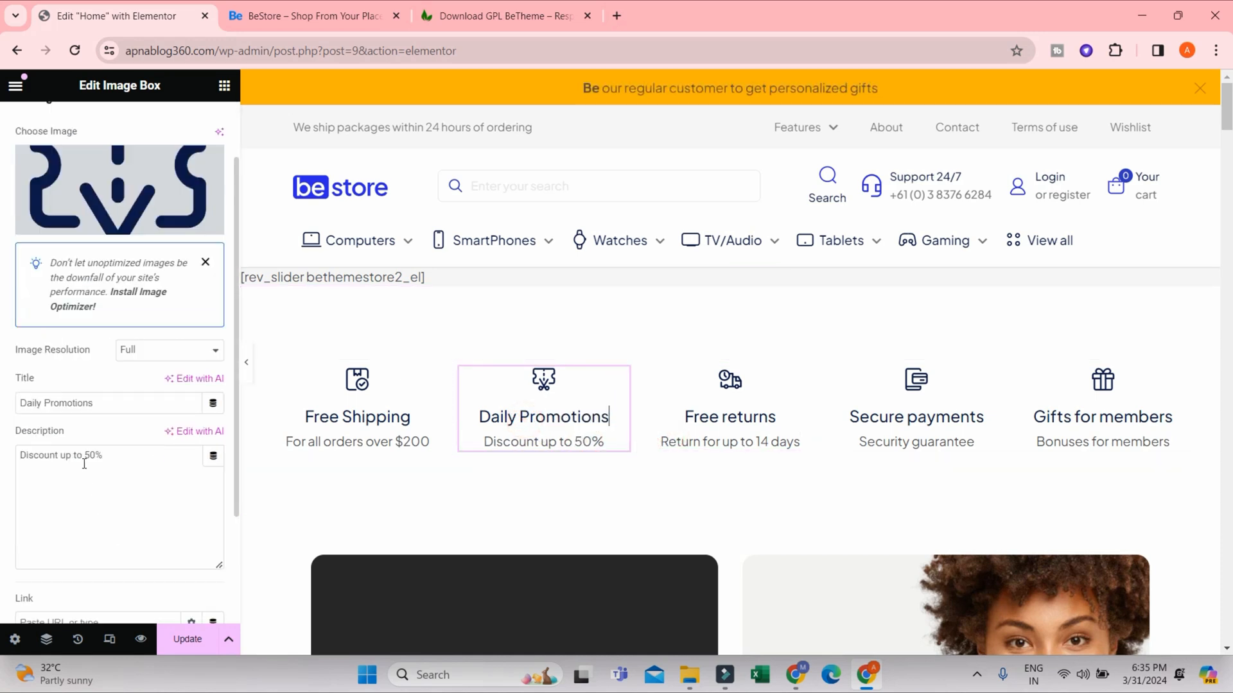
left_click_drag(123, 468, 17, 462)
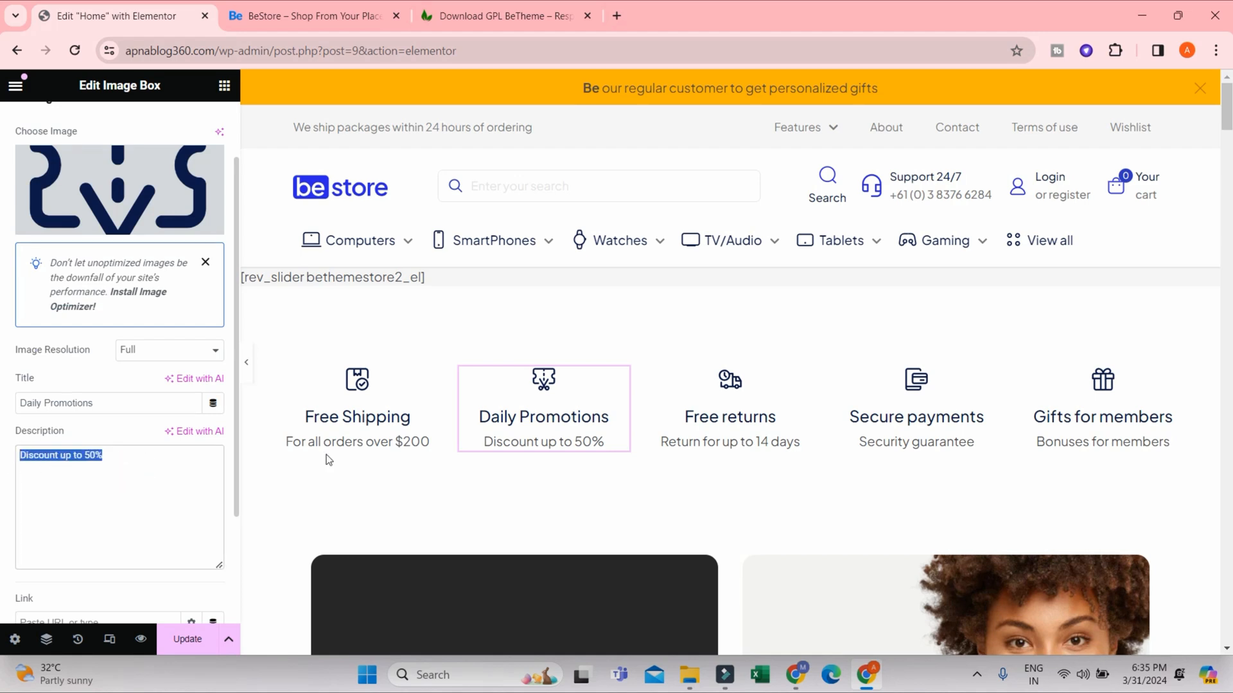
left_click(586, 442)
left_click(569, 441)
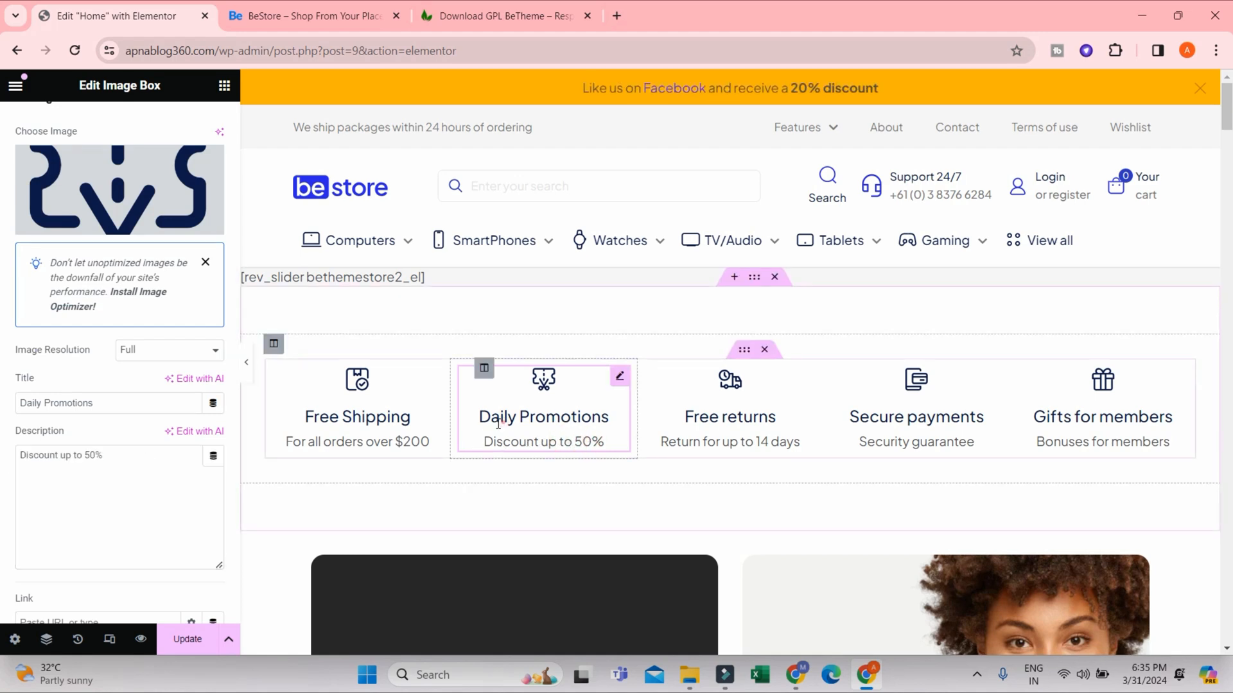
- Retitle the Free Shipping image box as "Paid Shipping"
left_click(364, 425)
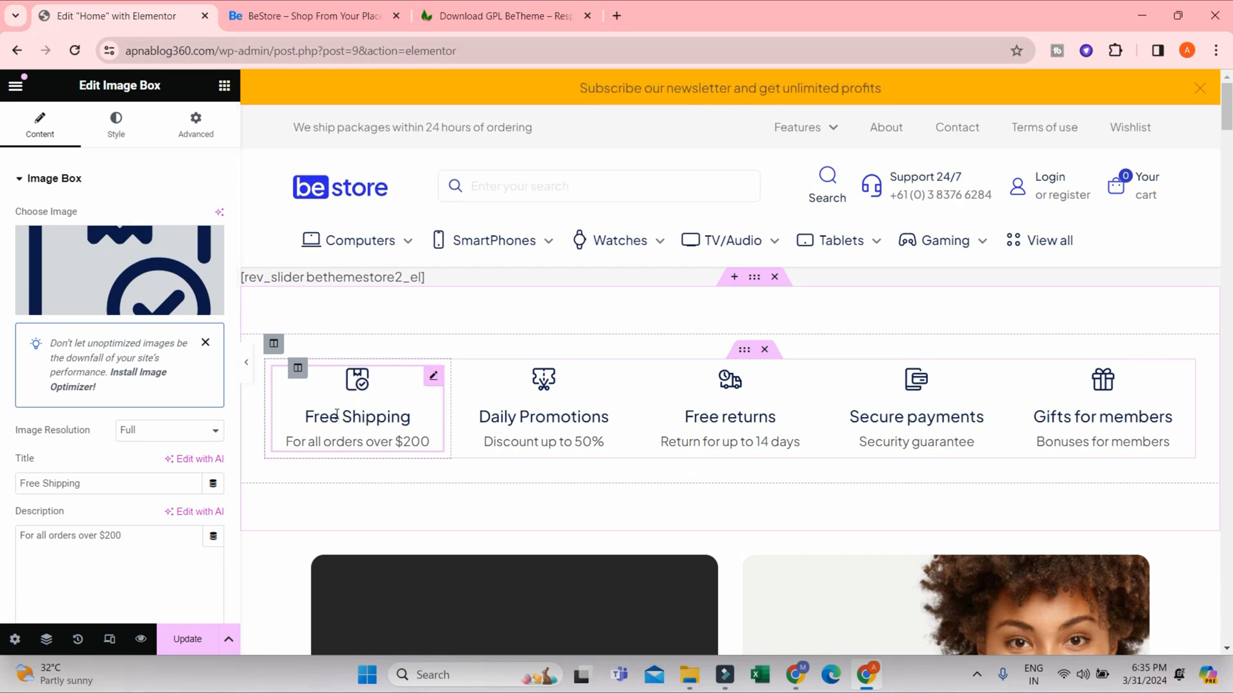
left_click_drag(337, 415, 306, 417)
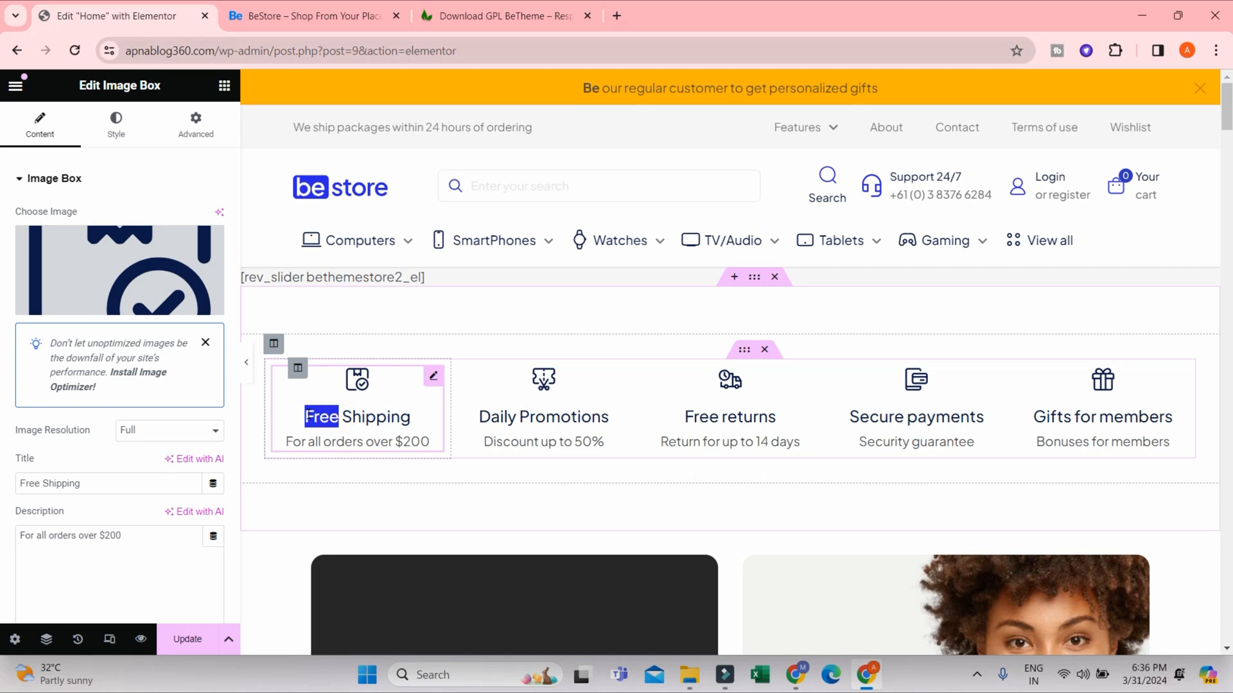
type("paid")
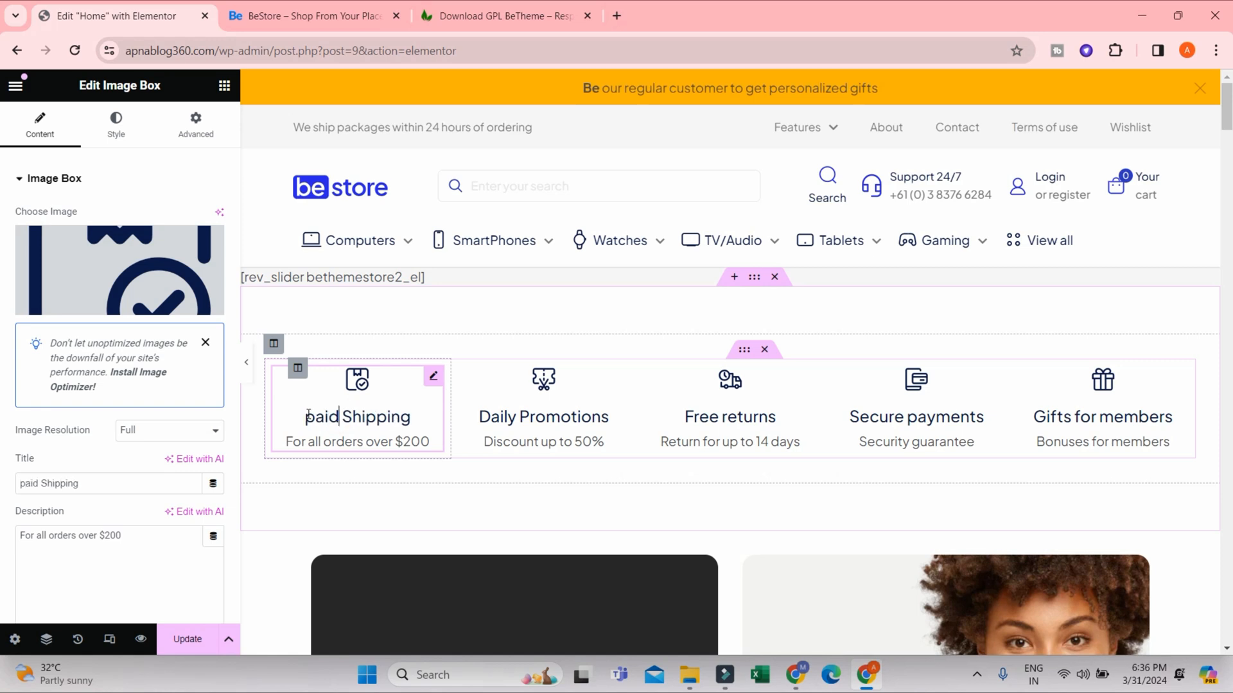
left_click_drag(309, 415, 303, 415)
type("P")
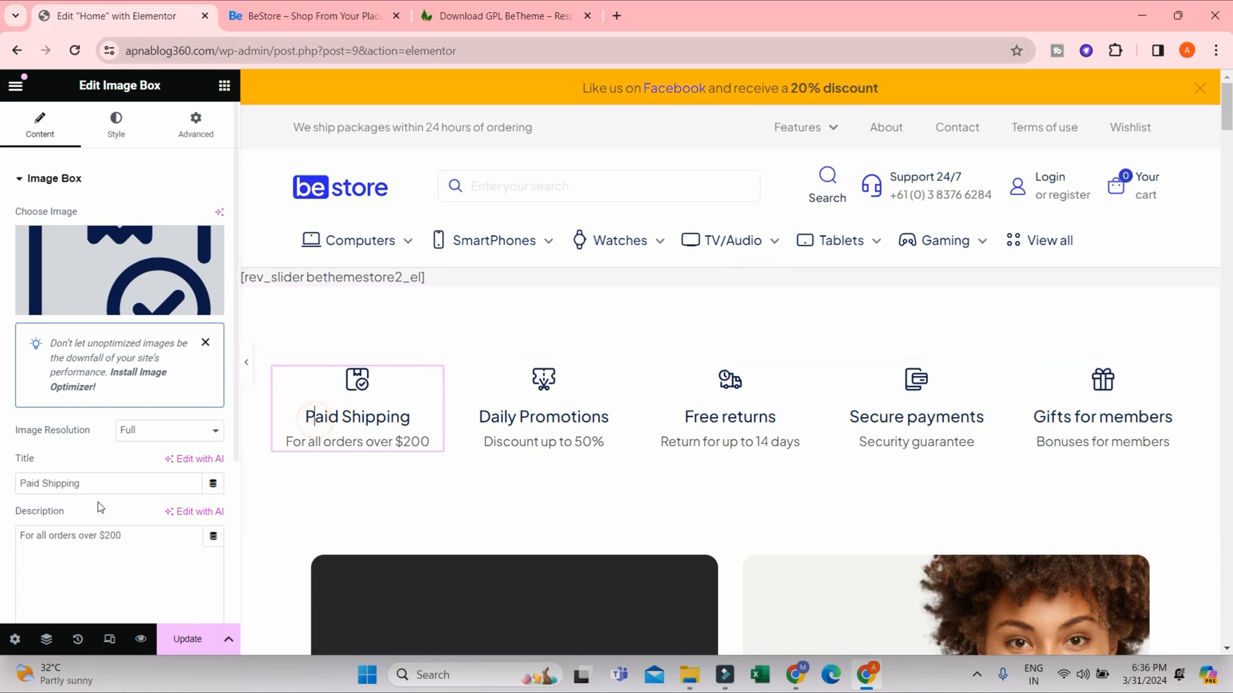
left_click_drag(97, 483, 3, 480)
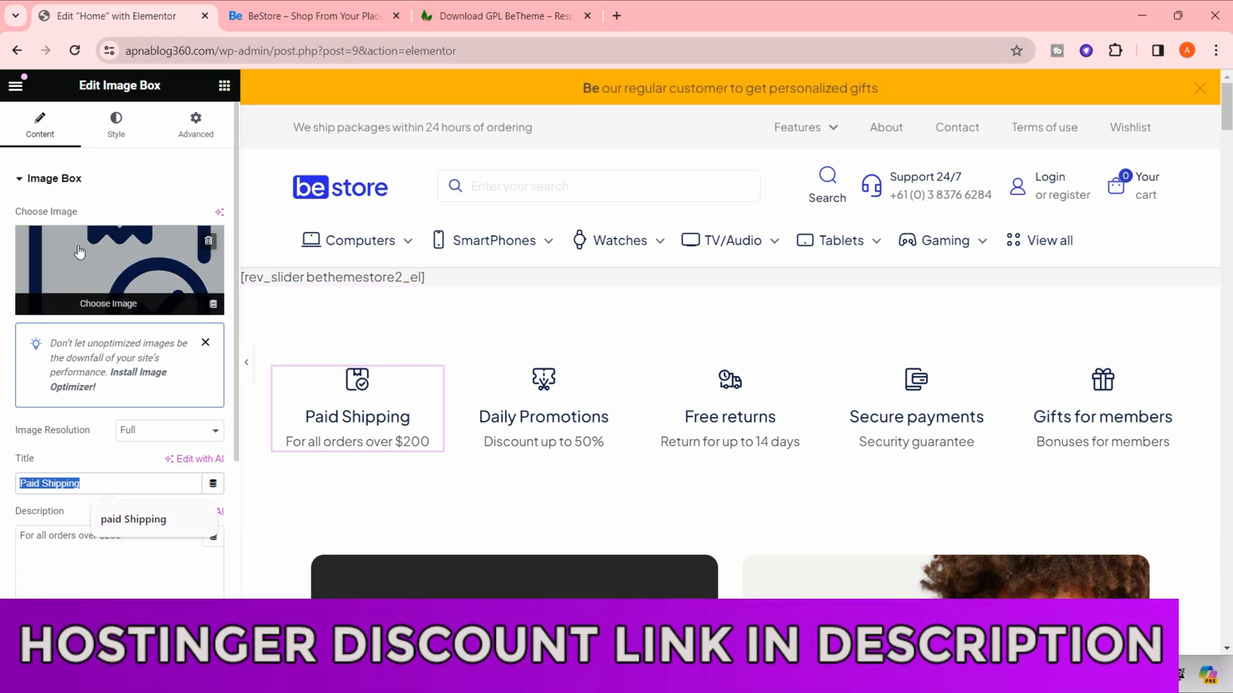
- Look through the media library and the file upload option for the shipping box's image, and close without choosing one
left_click(125, 298)
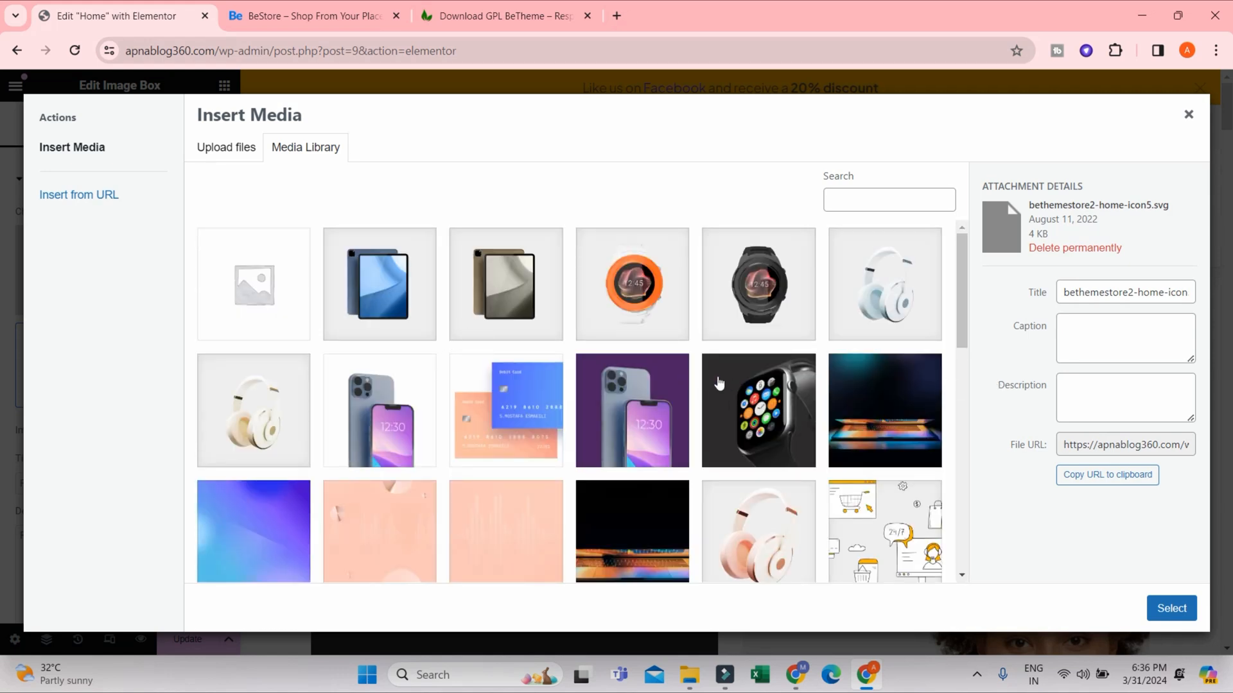
scroll(574, 337, "down", 10)
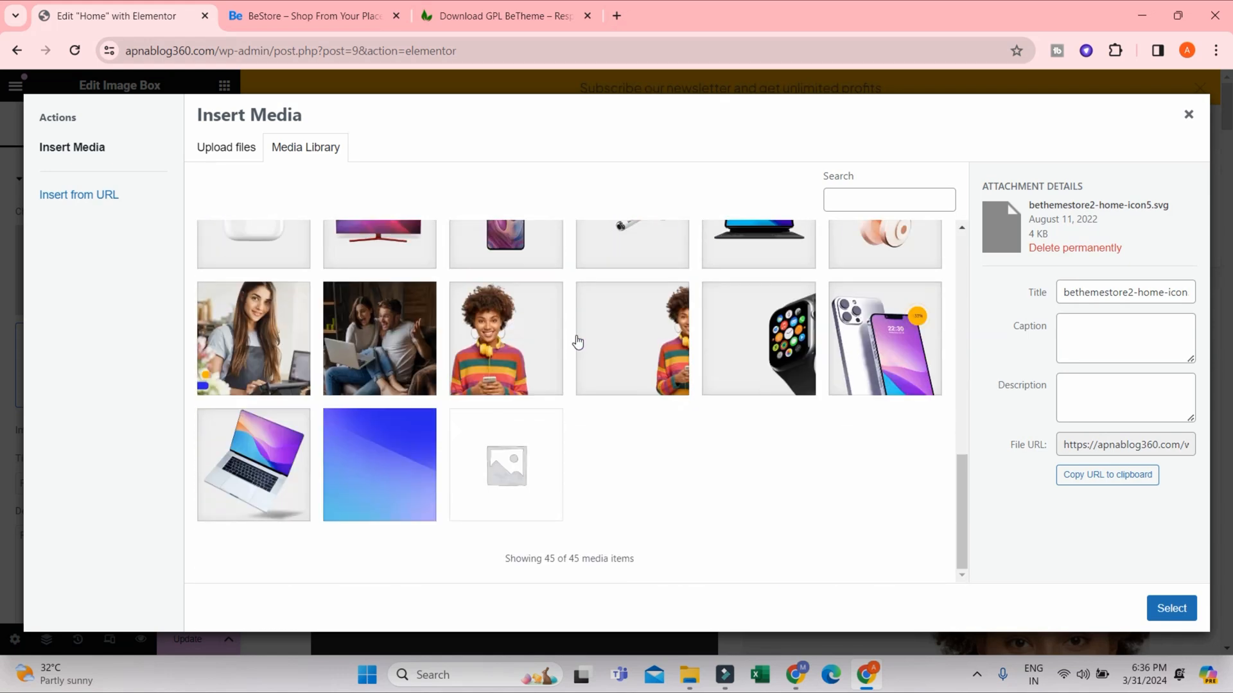
scroll(578, 342, "up", 5)
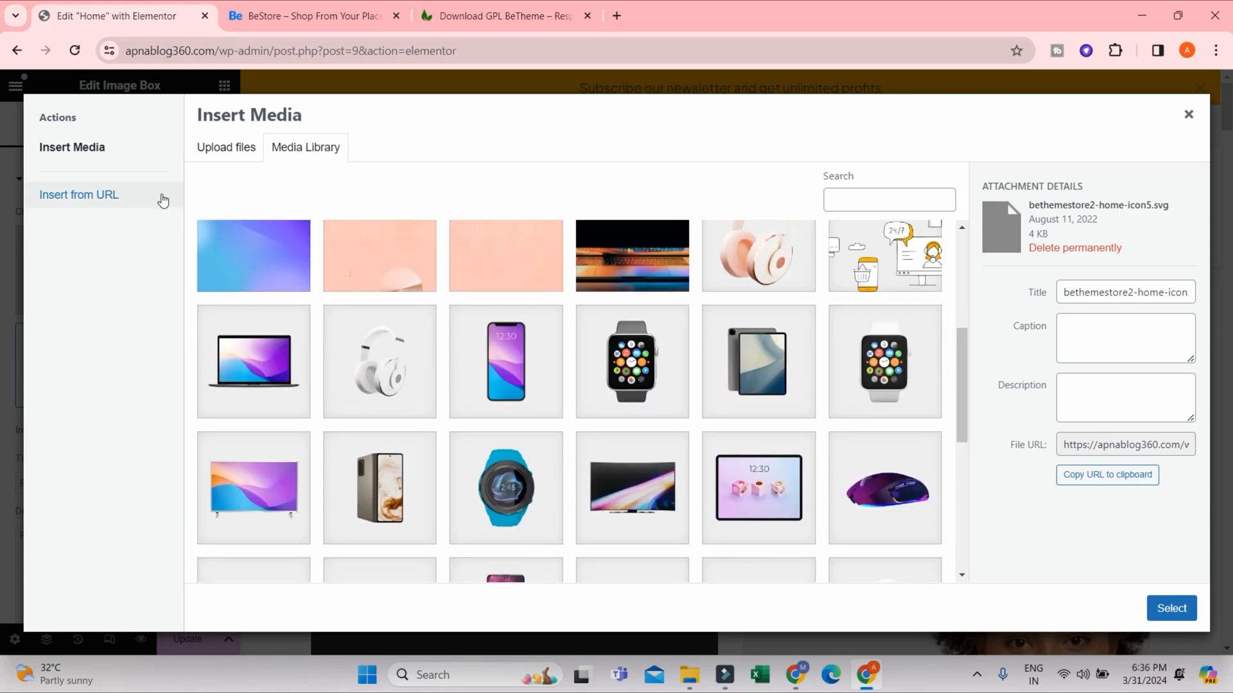
left_click(240, 139)
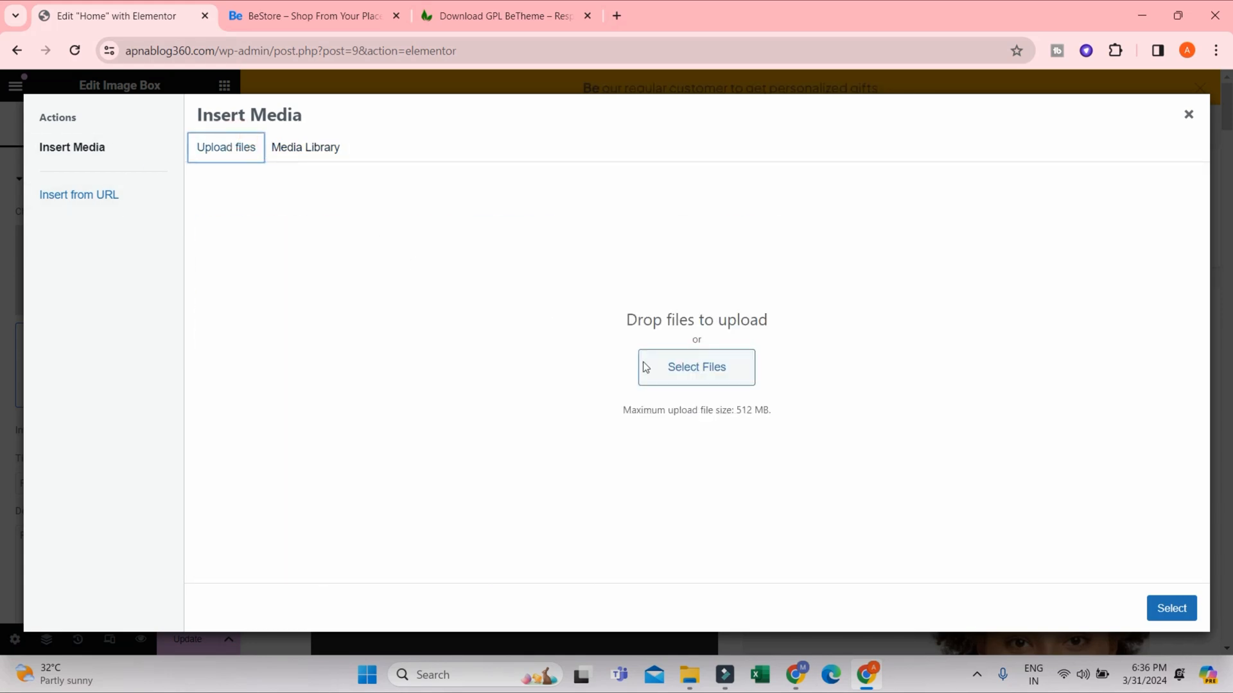
left_click(314, 147)
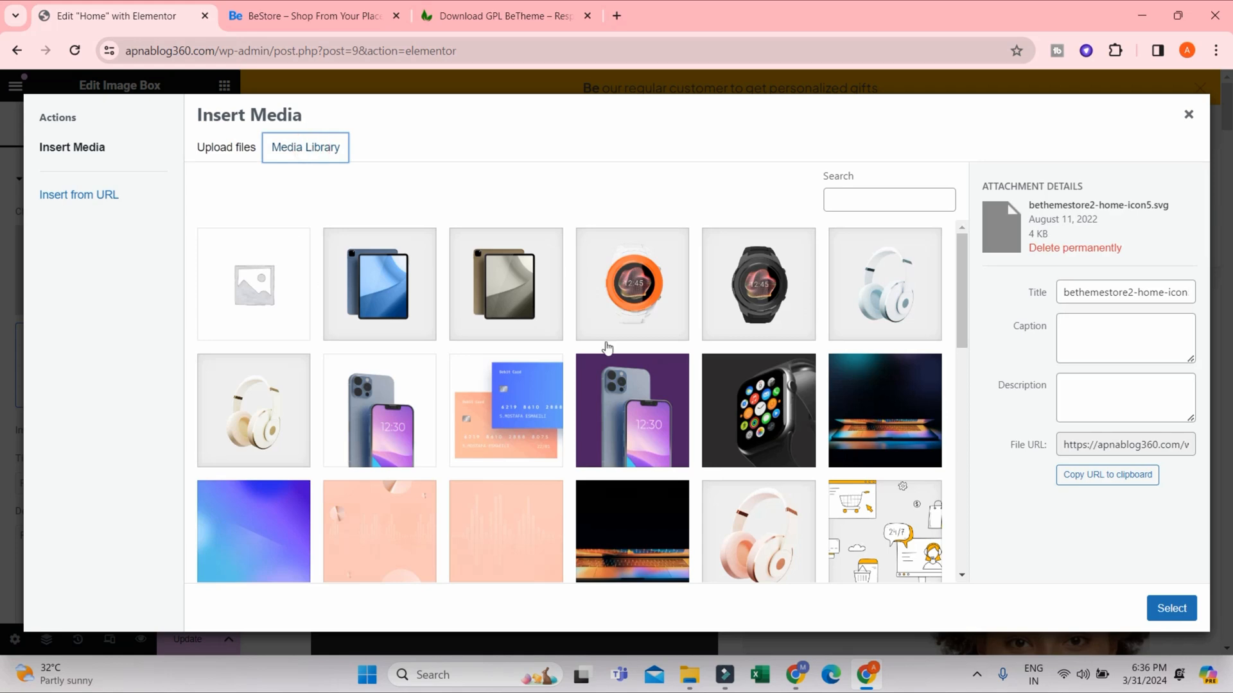
left_click(1188, 117)
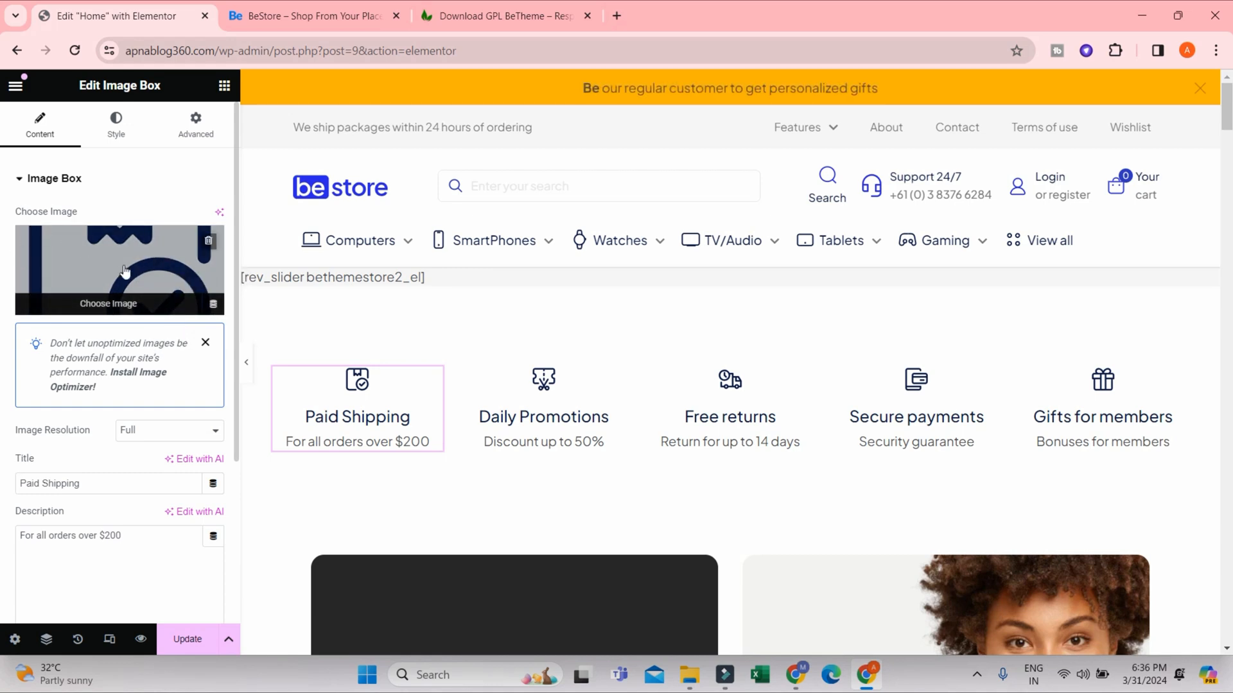
- Set the shipping image box's title back to "Free Shipping"
scroll(99, 298, "down", 4)
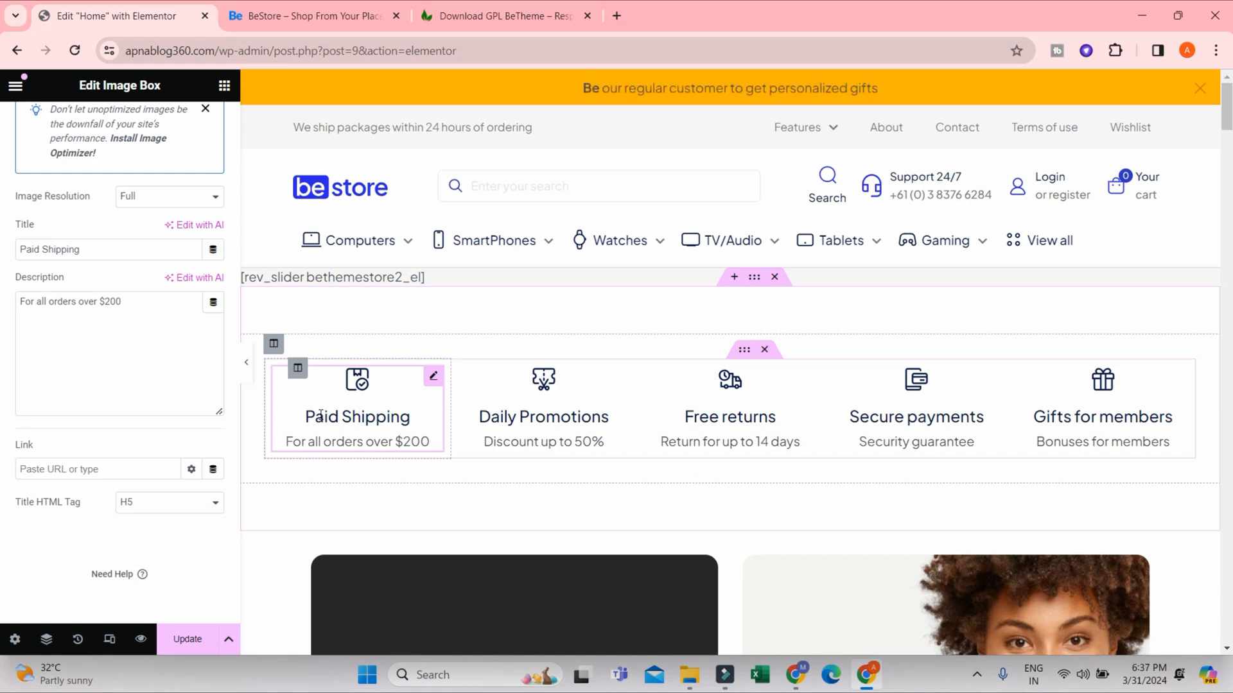
left_click_drag(339, 412, 303, 415)
left_click(356, 419)
left_click(40, 249)
left_click_drag(40, 249, 3, 247)
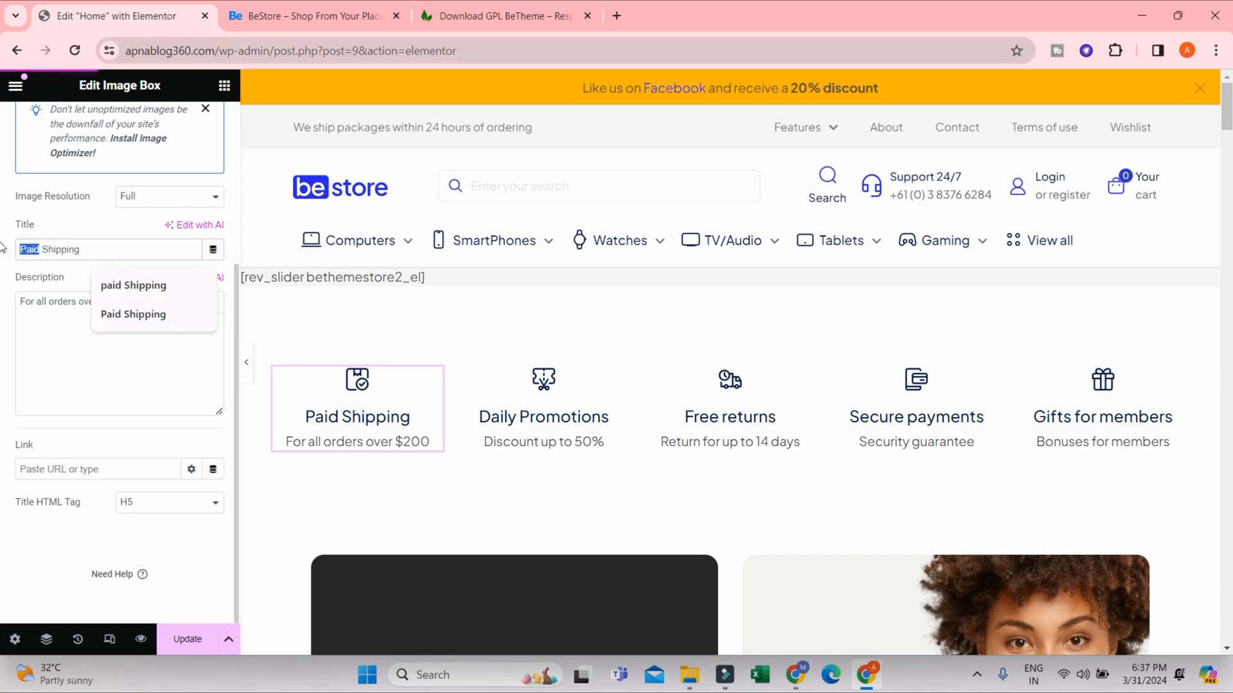
type("Free")
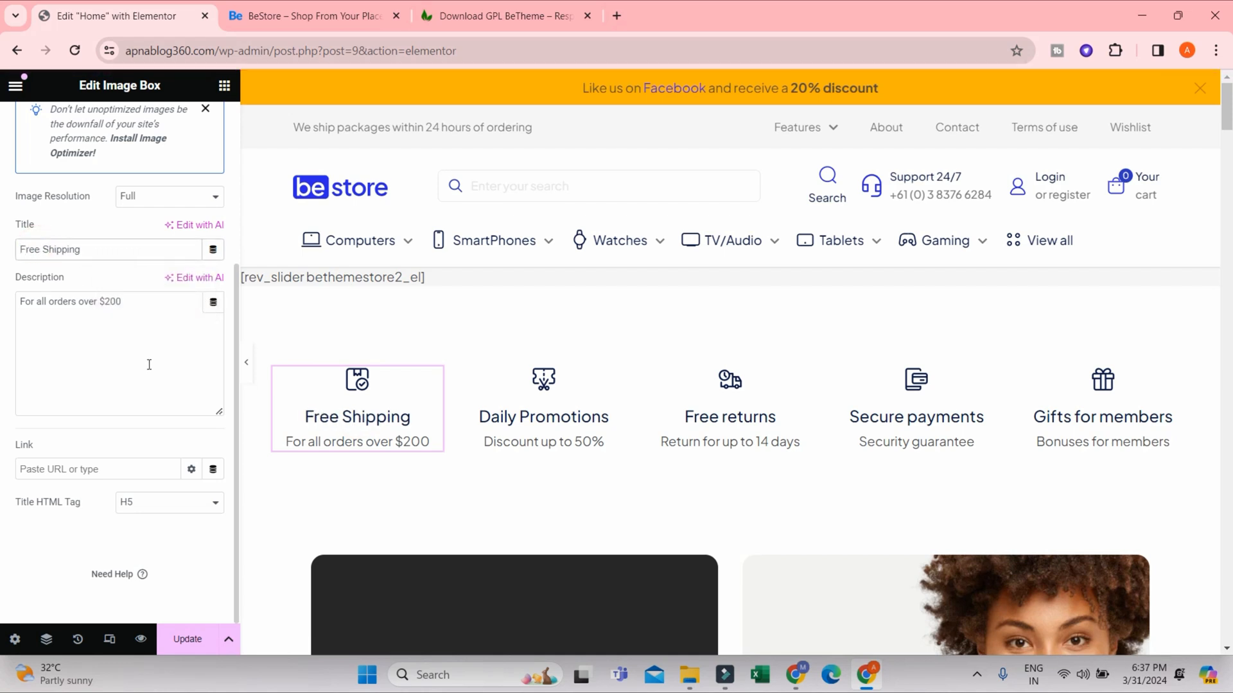
- Change the Free Shipping image box's description to "For all orders over $50"
left_click(415, 441)
key("BackSpace")
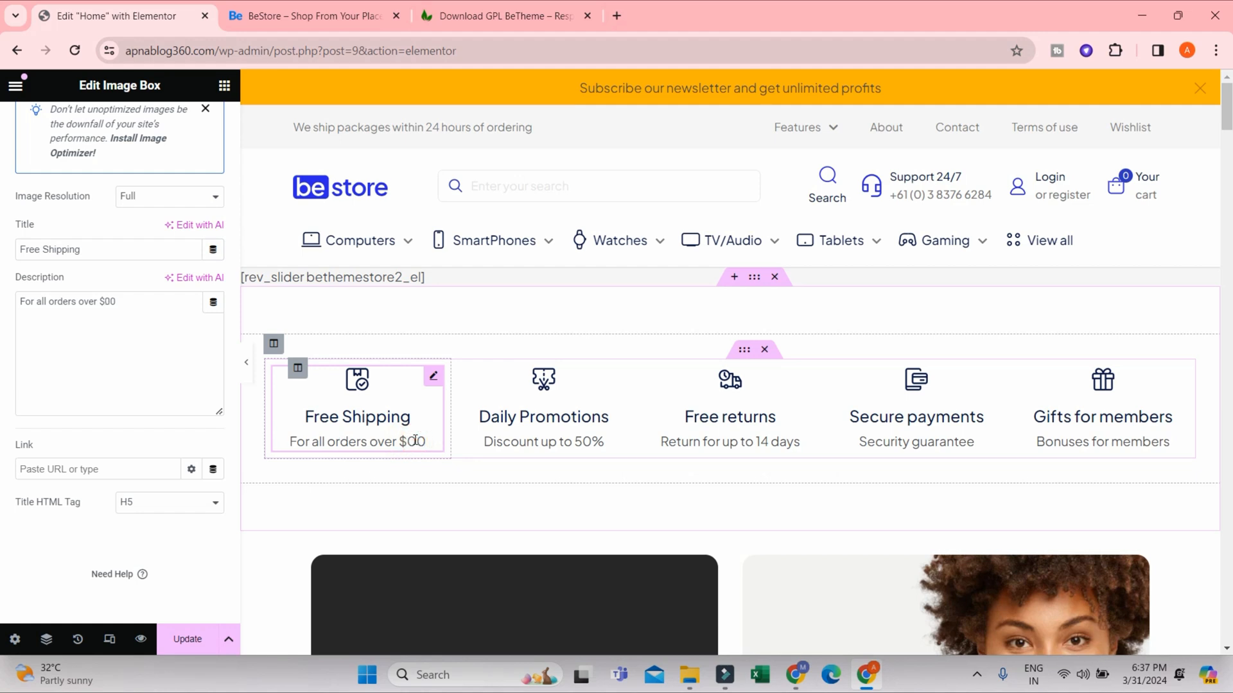
type("5")
left_click(427, 434)
left_click(416, 440)
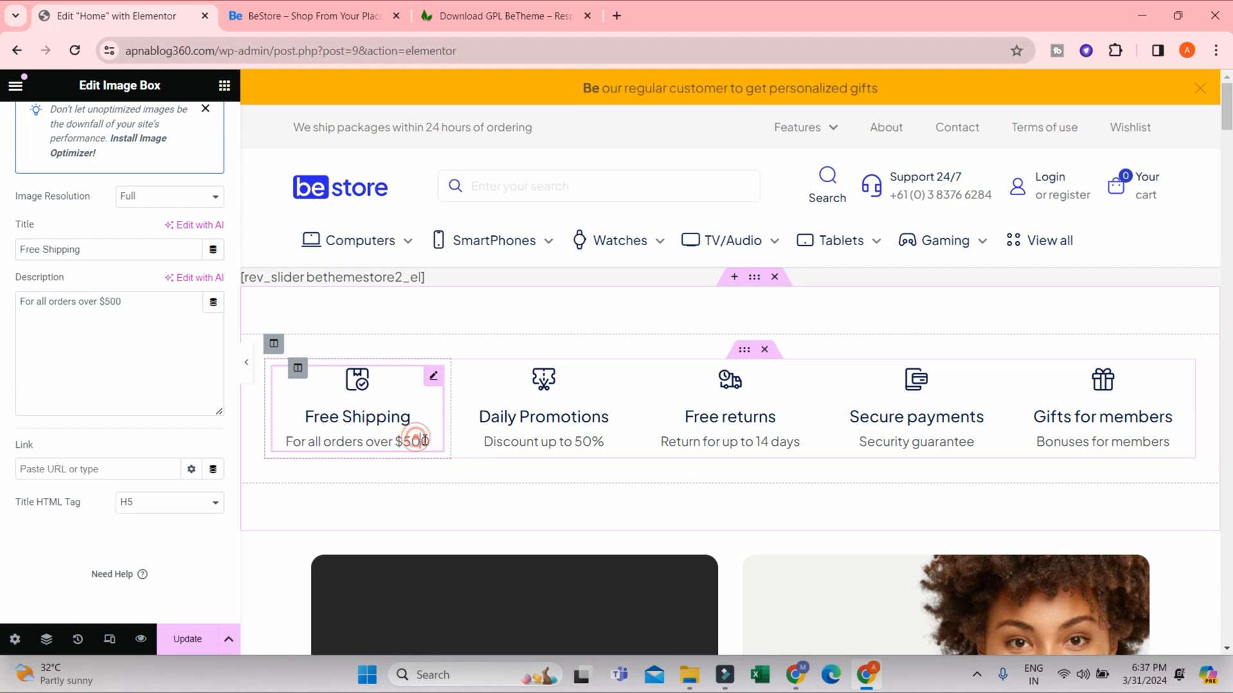
key("BackSpace")
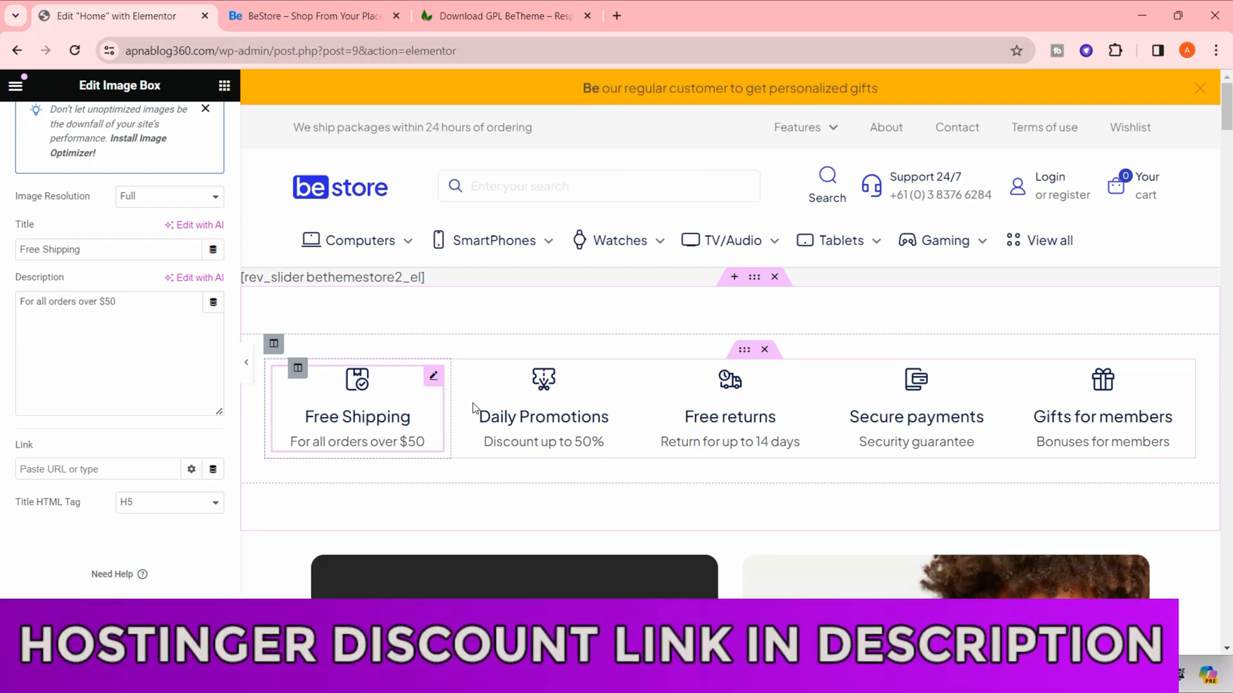
left_click(730, 411)
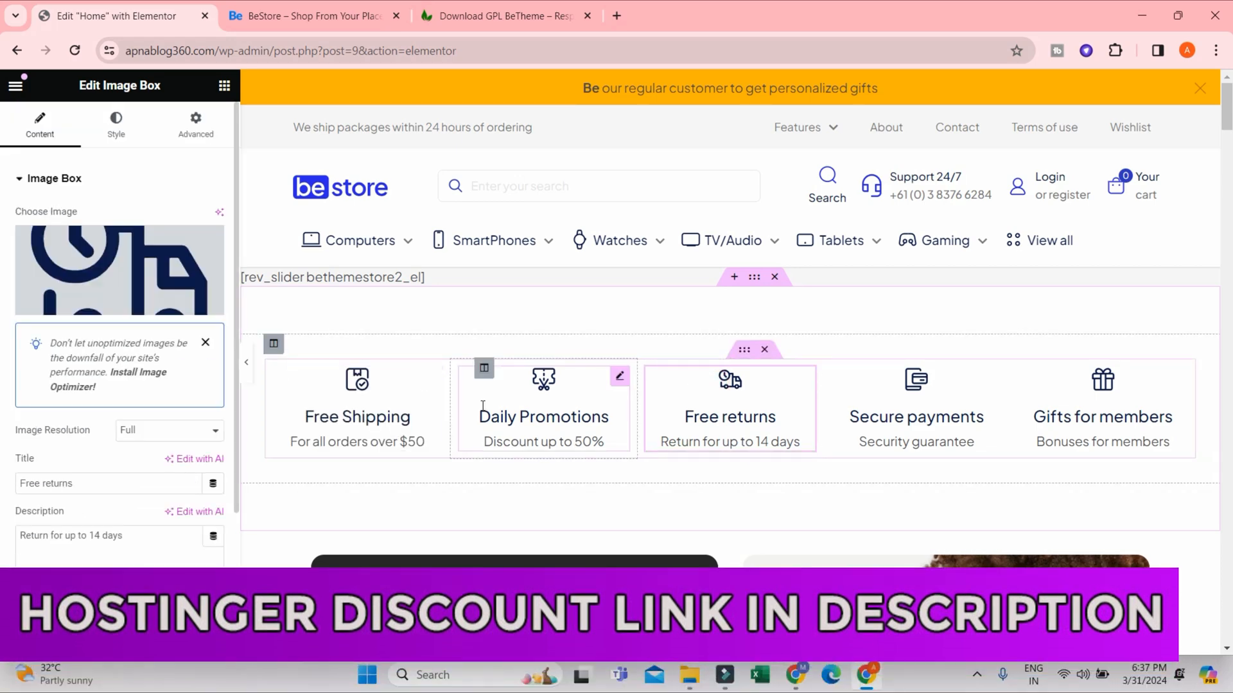
- Capitalize the small heading above BeWatch GT so it reads "Our Recommendation"
scroll(638, 395, "down", 5)
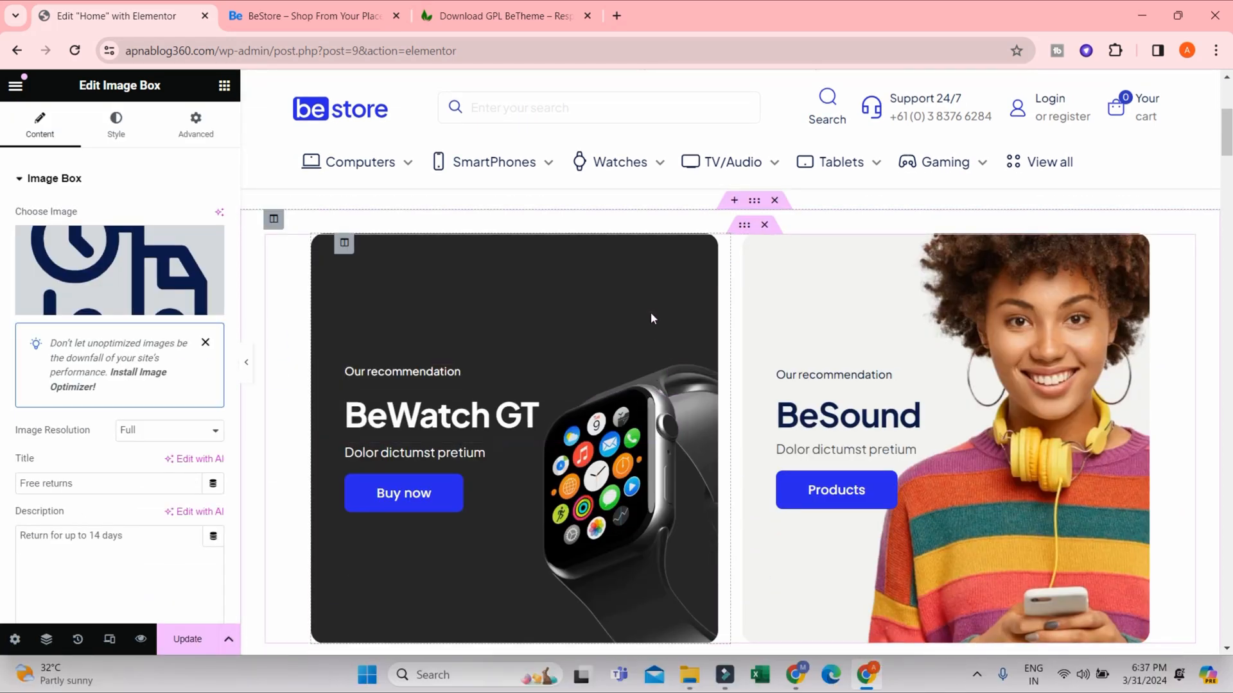
left_click(656, 272)
left_click(449, 374)
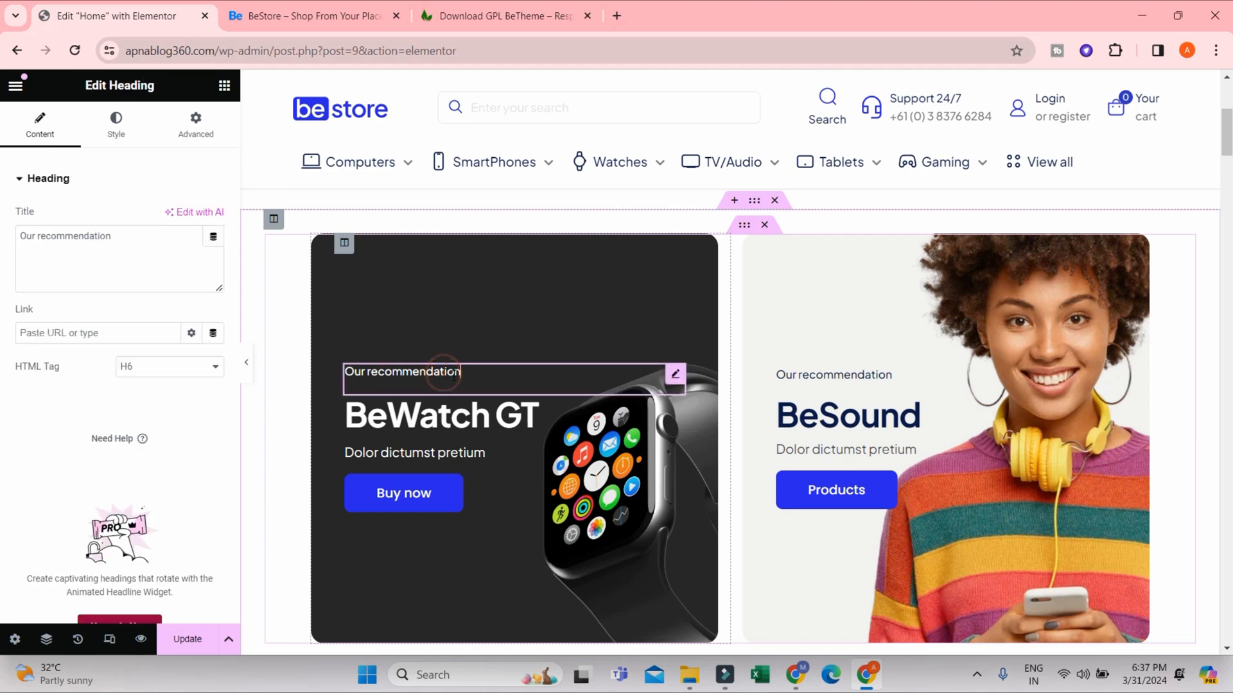
left_click_drag(482, 369, 330, 373)
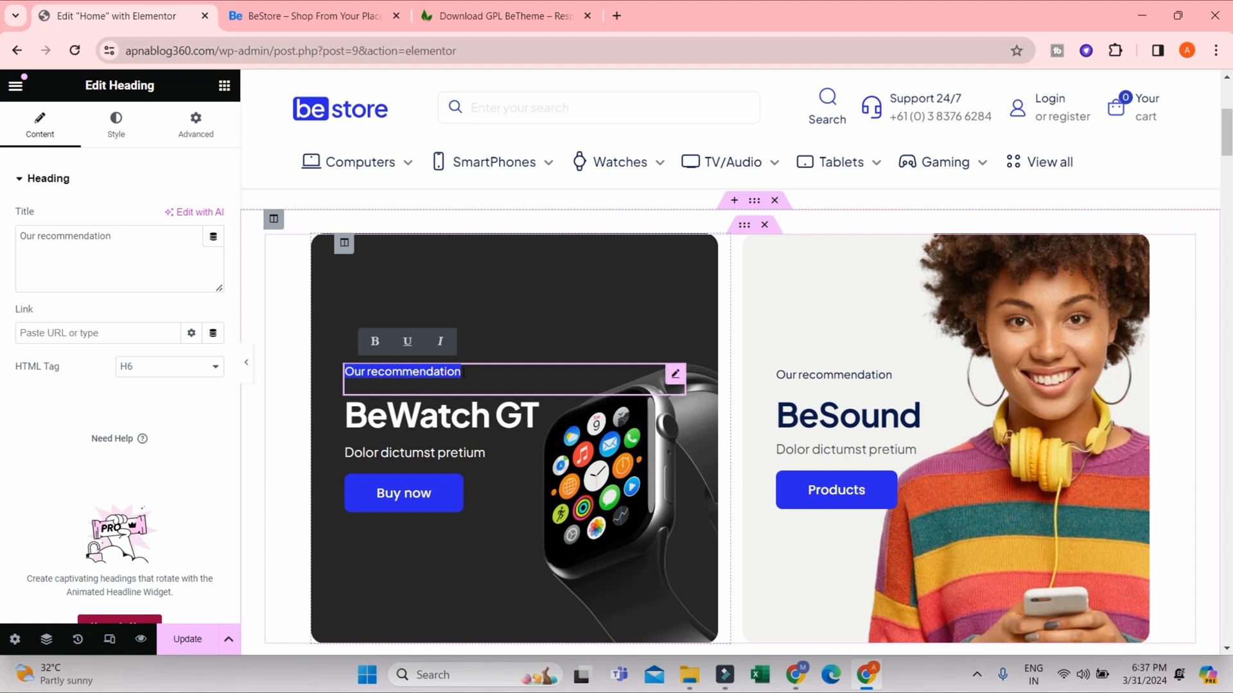
left_click(374, 371)
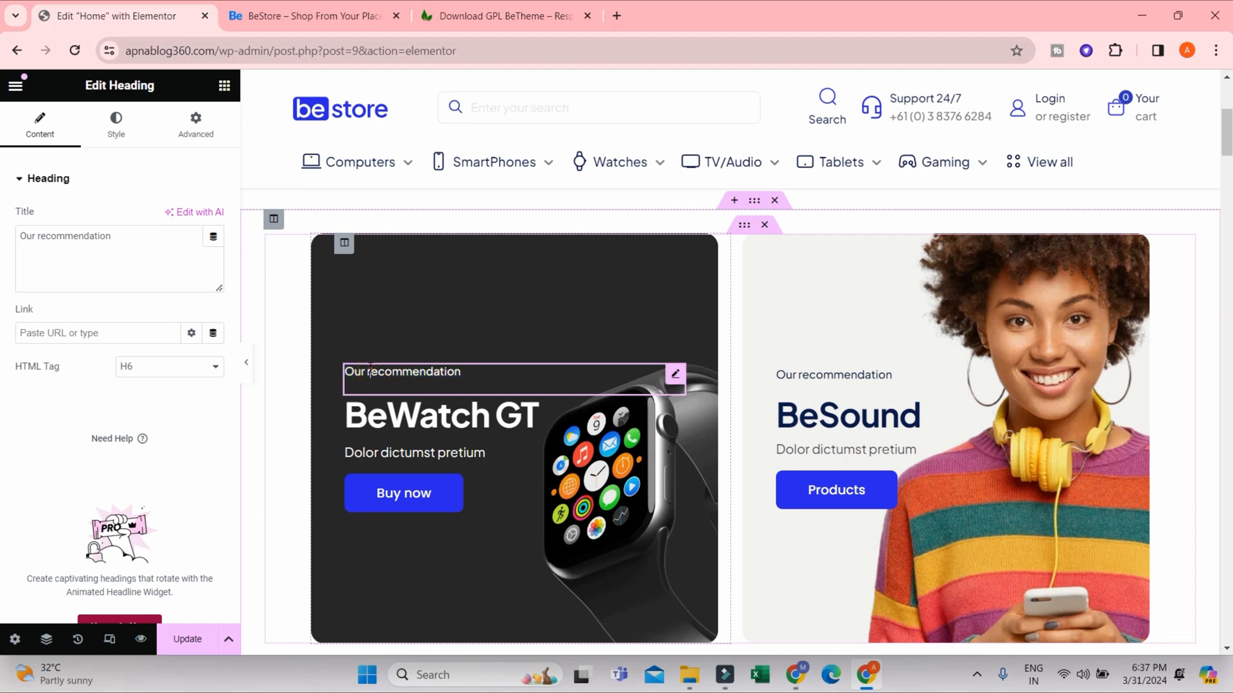
key("Delete")
type("R")
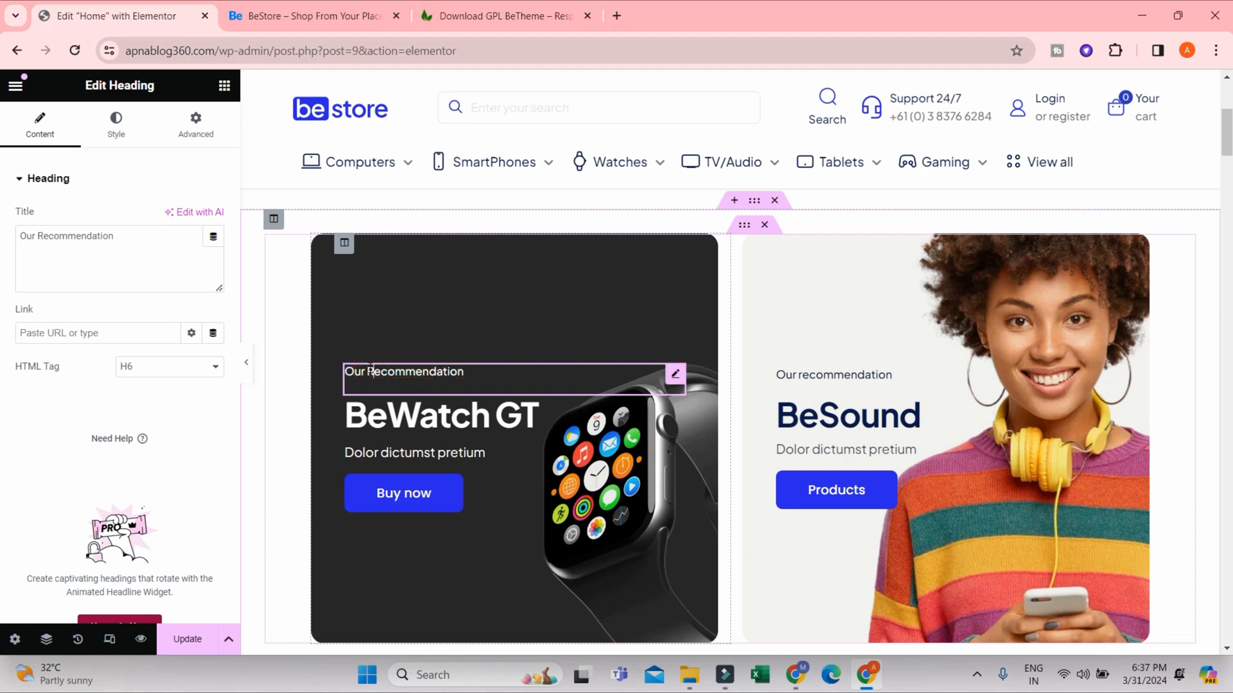
- Bold the "mendation" part of the "Our Recommendation" heading above BeWatch GT
left_click(287, 387)
left_click(449, 383)
left_click_drag(492, 371, 312, 359)
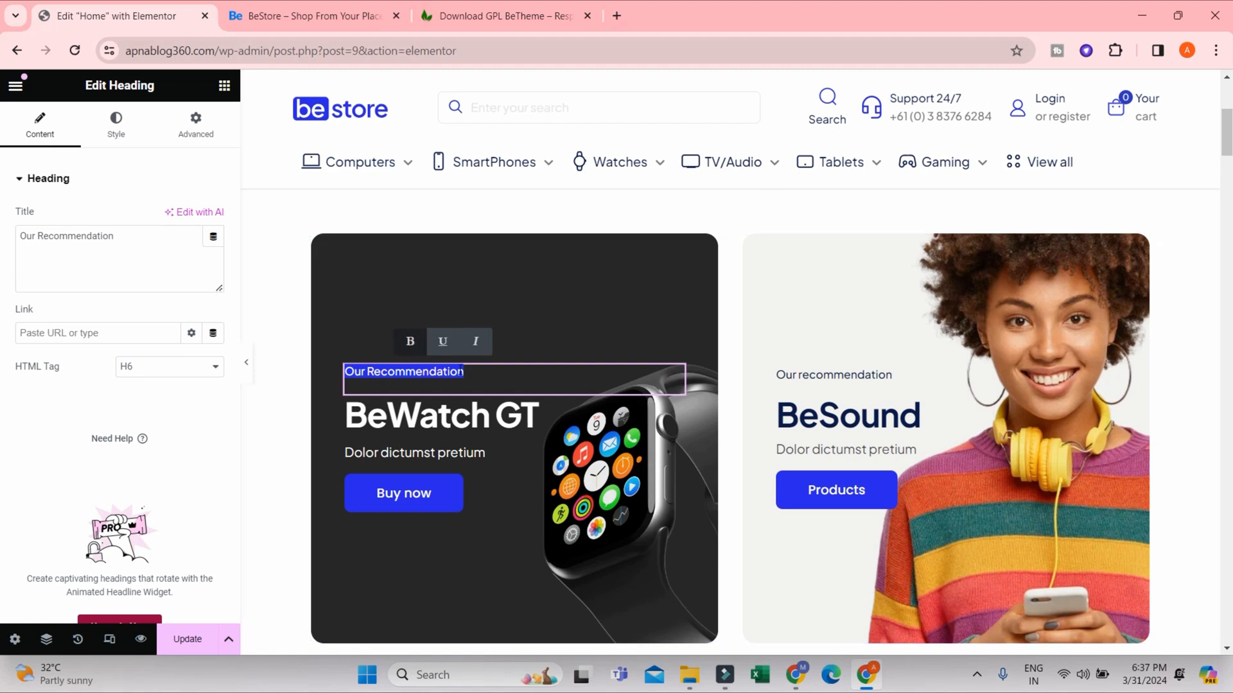
left_click(471, 372)
left_click_drag(471, 371, 406, 372)
left_click(402, 341)
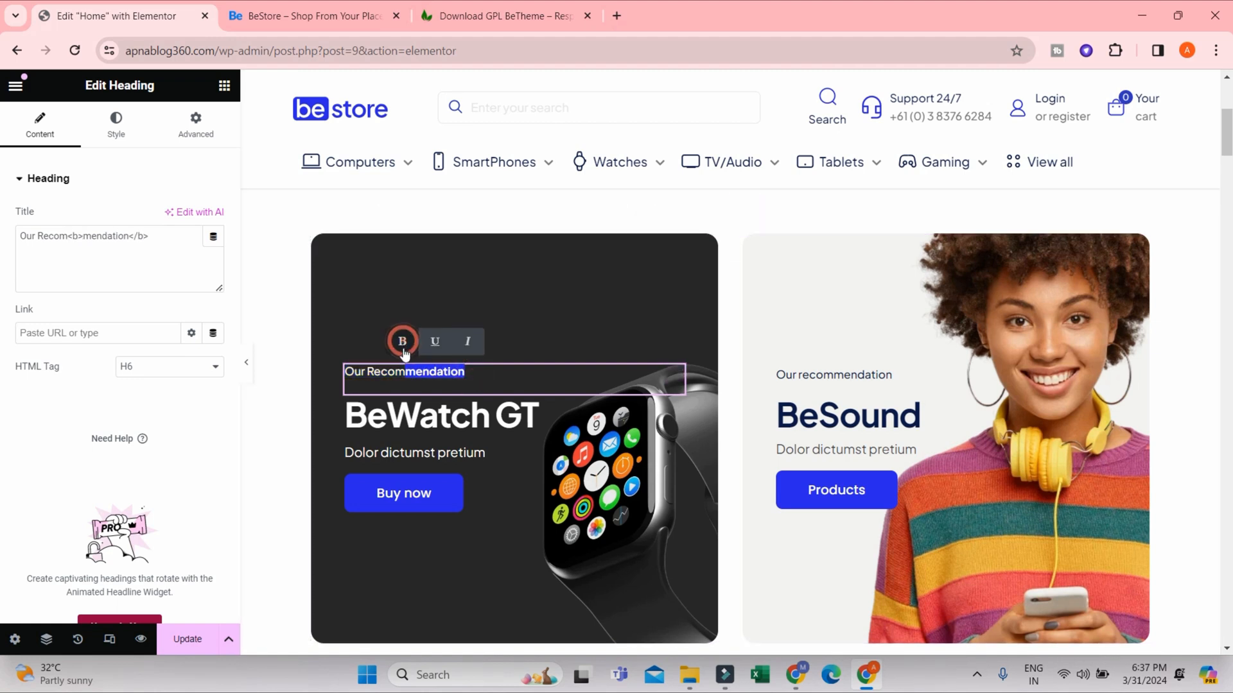
left_click(483, 374)
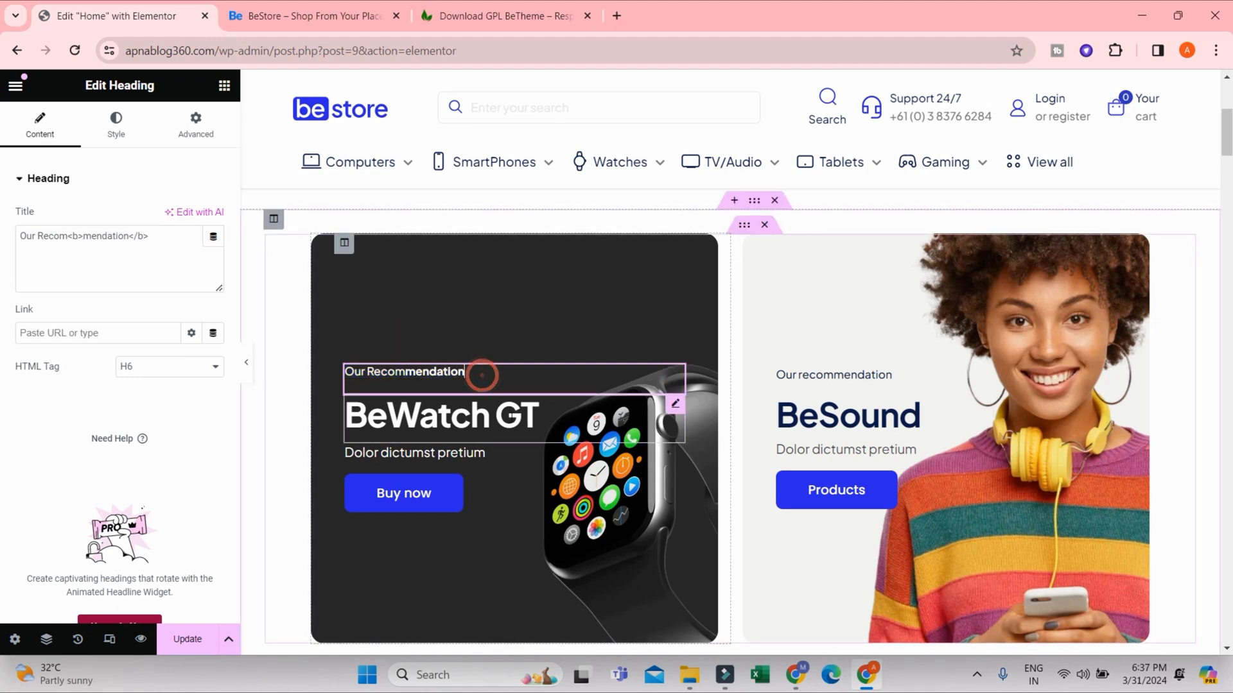
- Replace the description under BeWatch GT with "Latest Collections"
left_click(482, 457)
left_click_drag(492, 452, 340, 445)
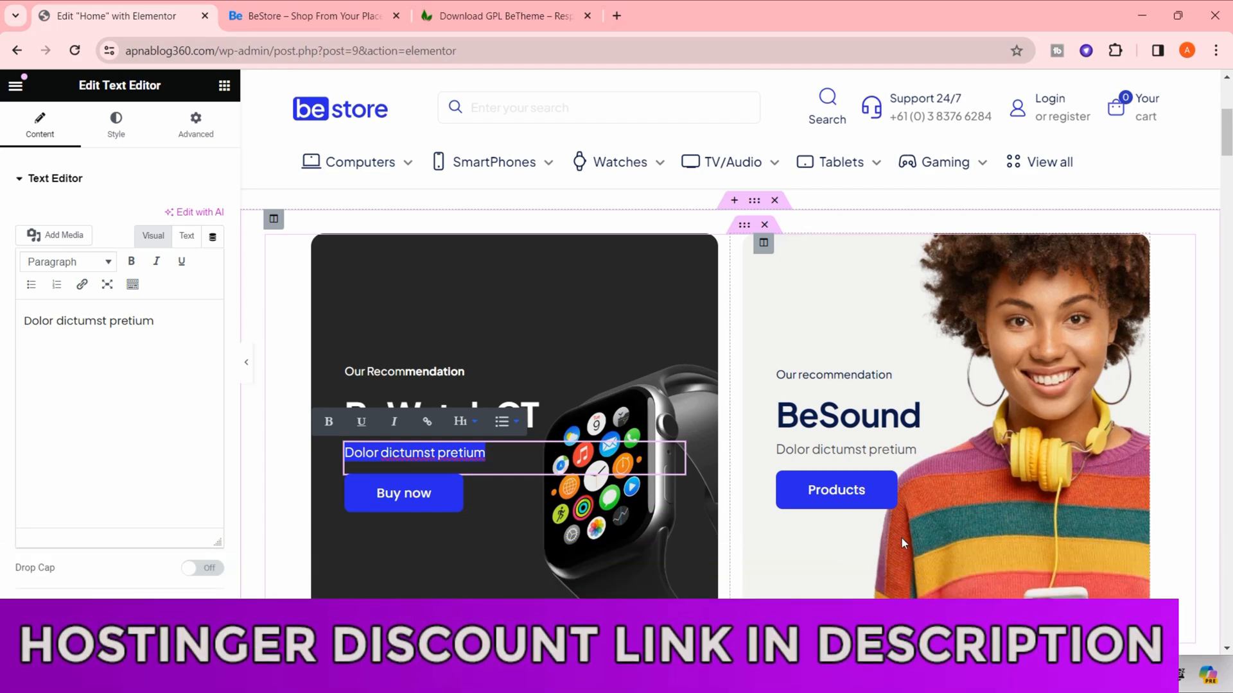
type("Latest COllections")
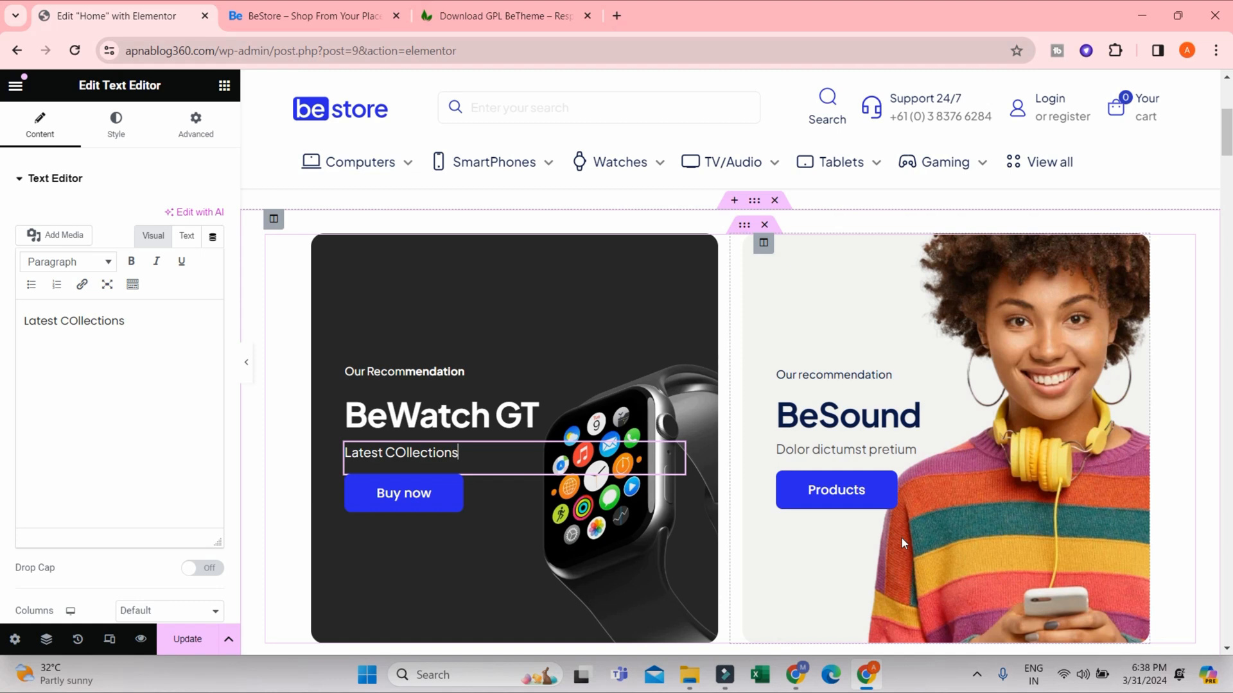
left_click(404, 452)
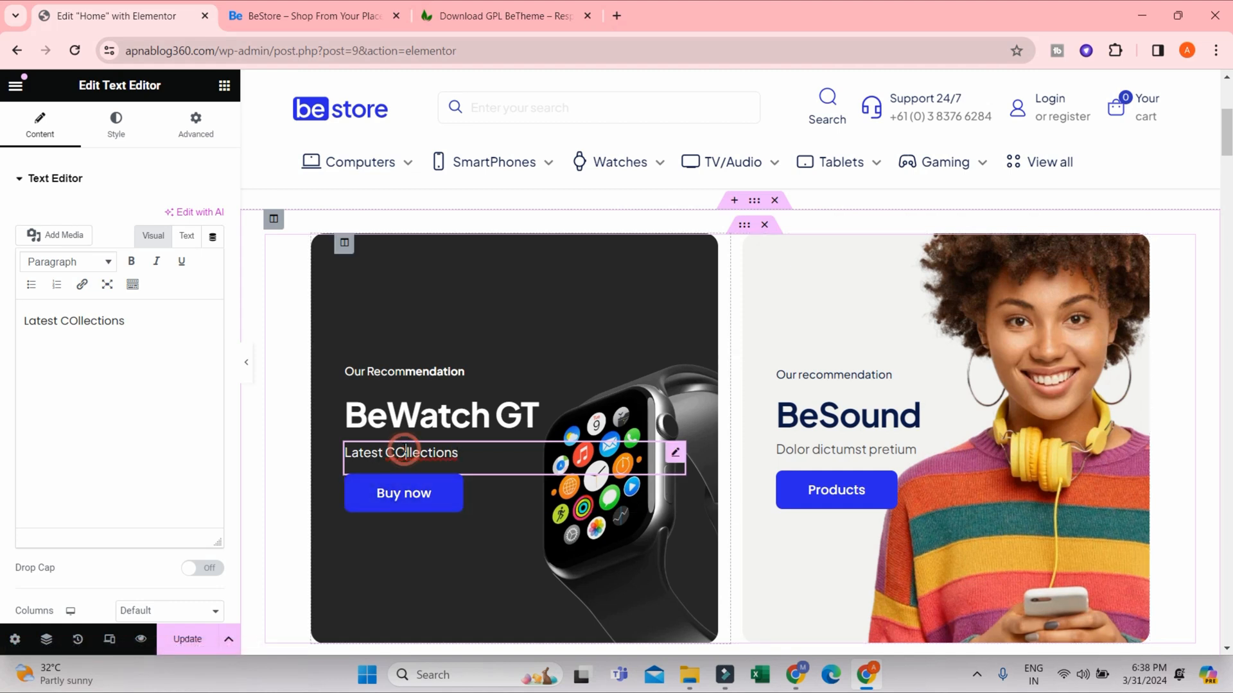
key("BackSpace")
type("o")
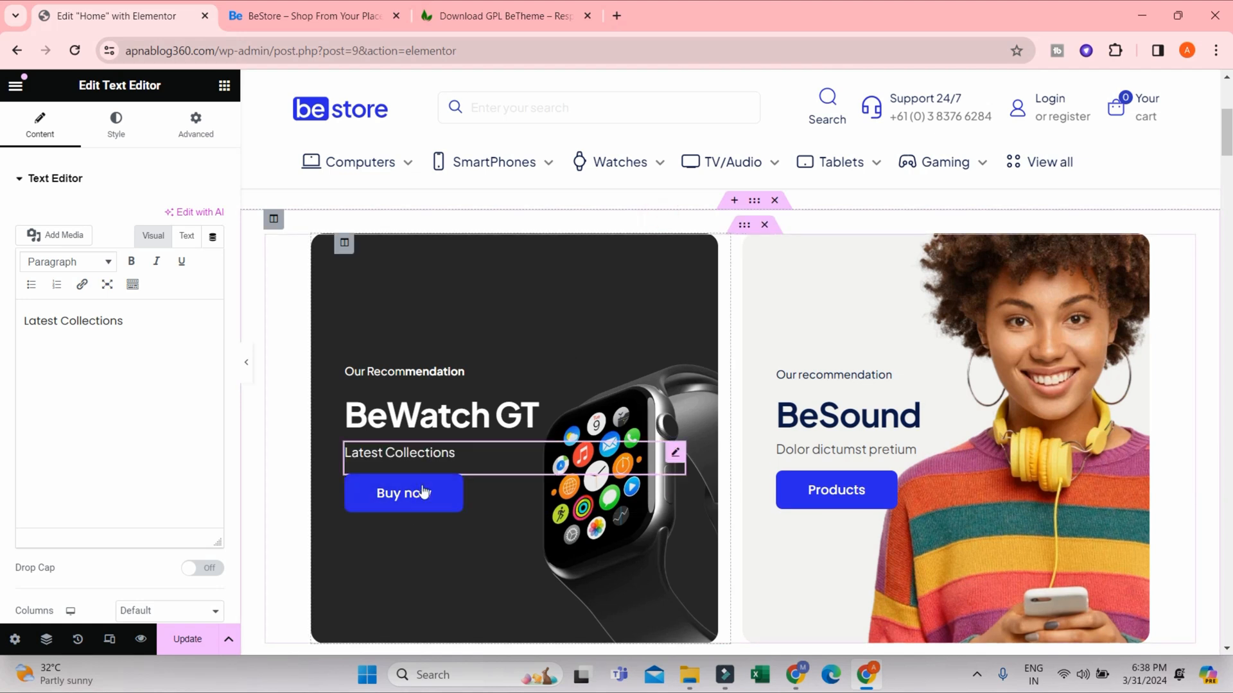
- Change the BeWatch GT banner button's text to "Buy Now"
left_click(440, 500)
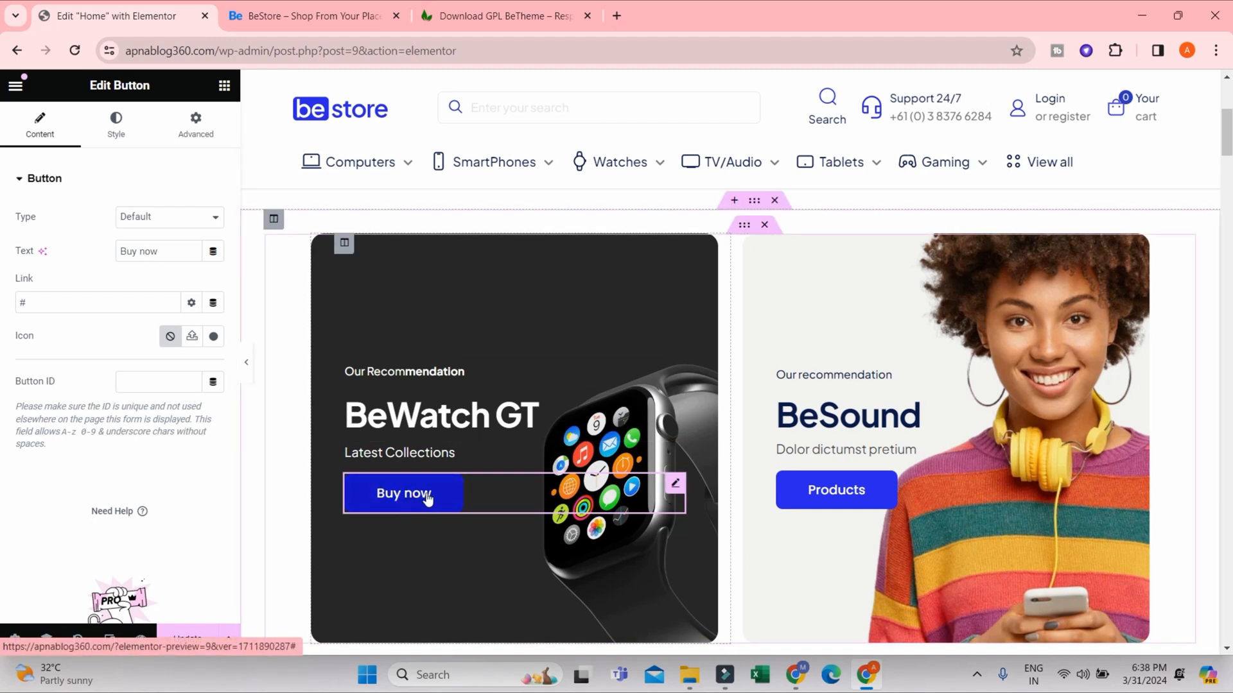
left_click(142, 250)
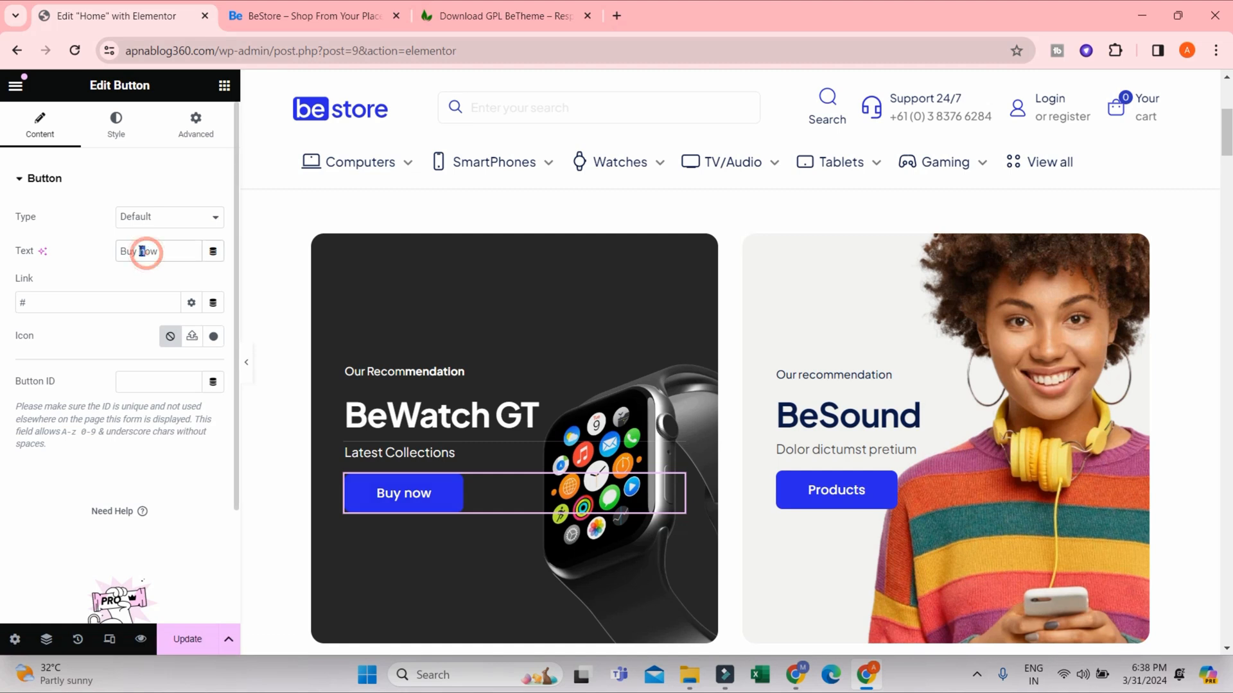
type("N")
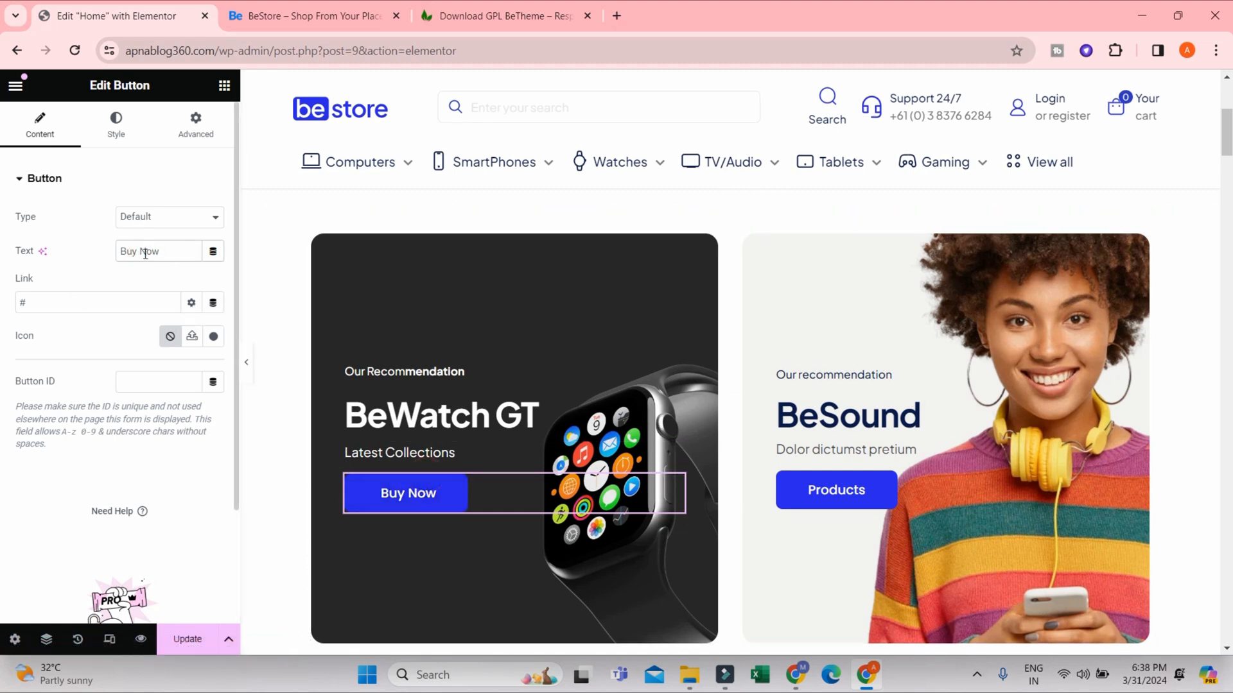
- Open the Watches category on the live store site and copy the Smartwatches page address
left_click_drag(48, 303, 12, 311)
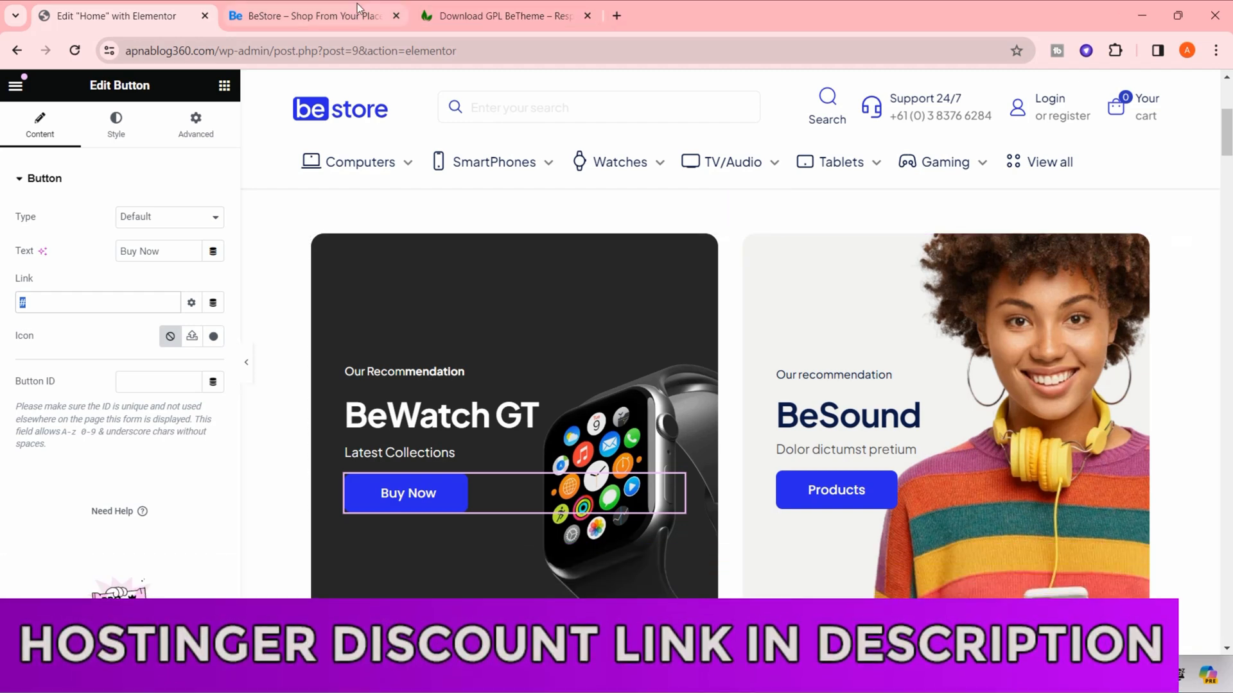
left_click(308, 16)
left_click(400, 263)
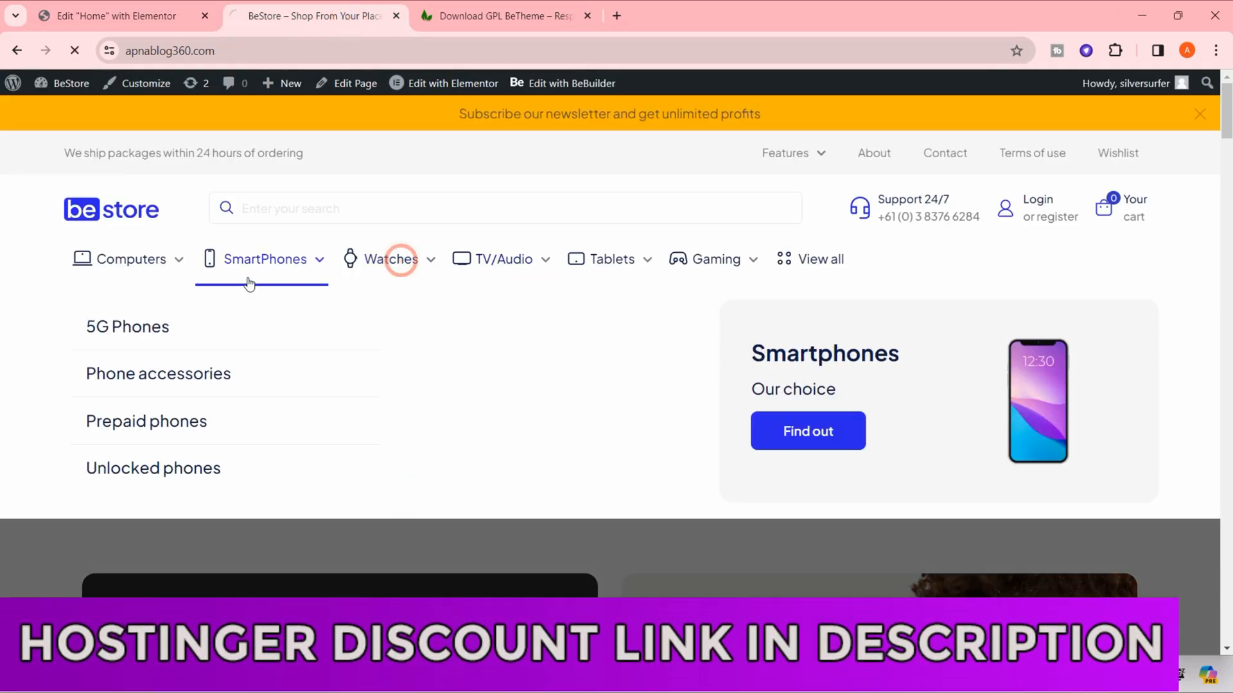
scroll(462, 315, "down", 2)
scroll(1080, 494, "up", 5)
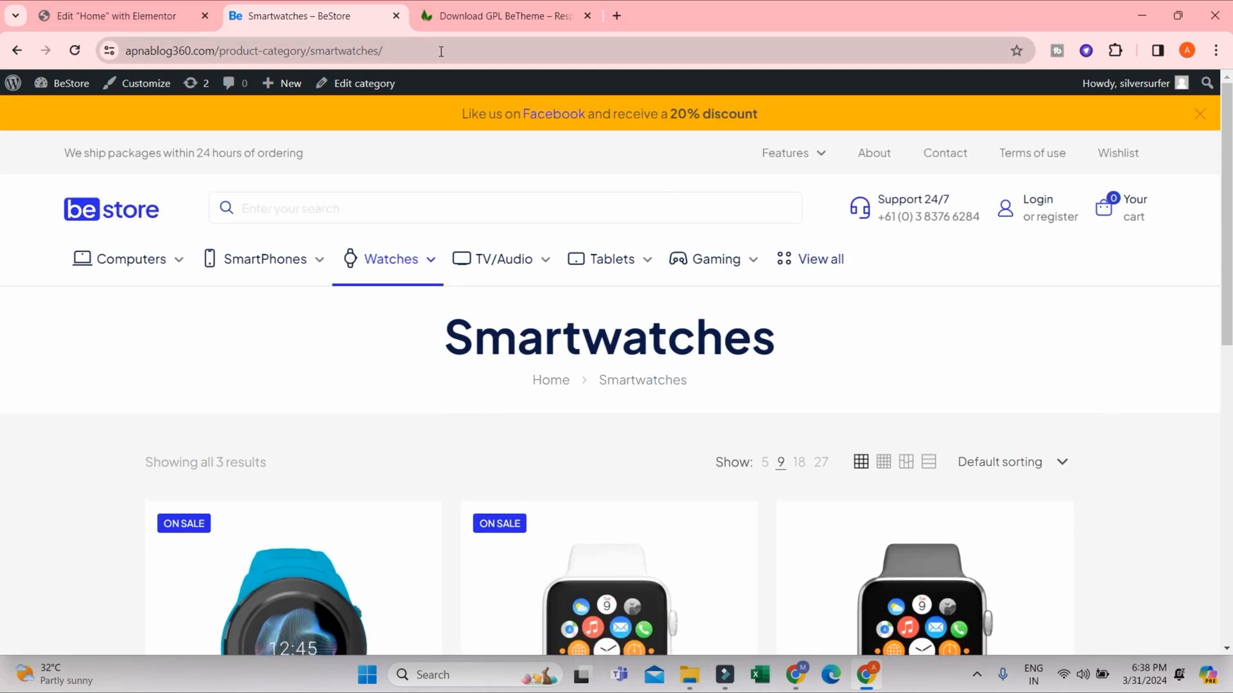
left_click(441, 51)
left_click(400, 55)
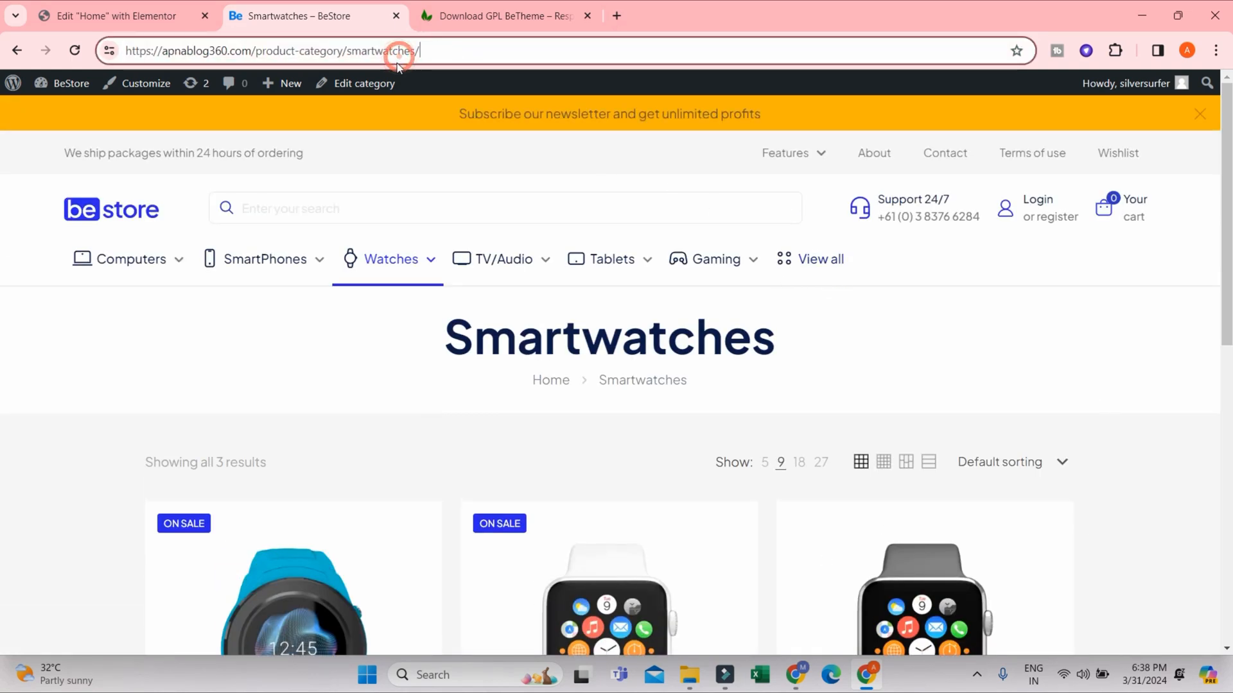
left_click_drag(452, 51, 114, 40)
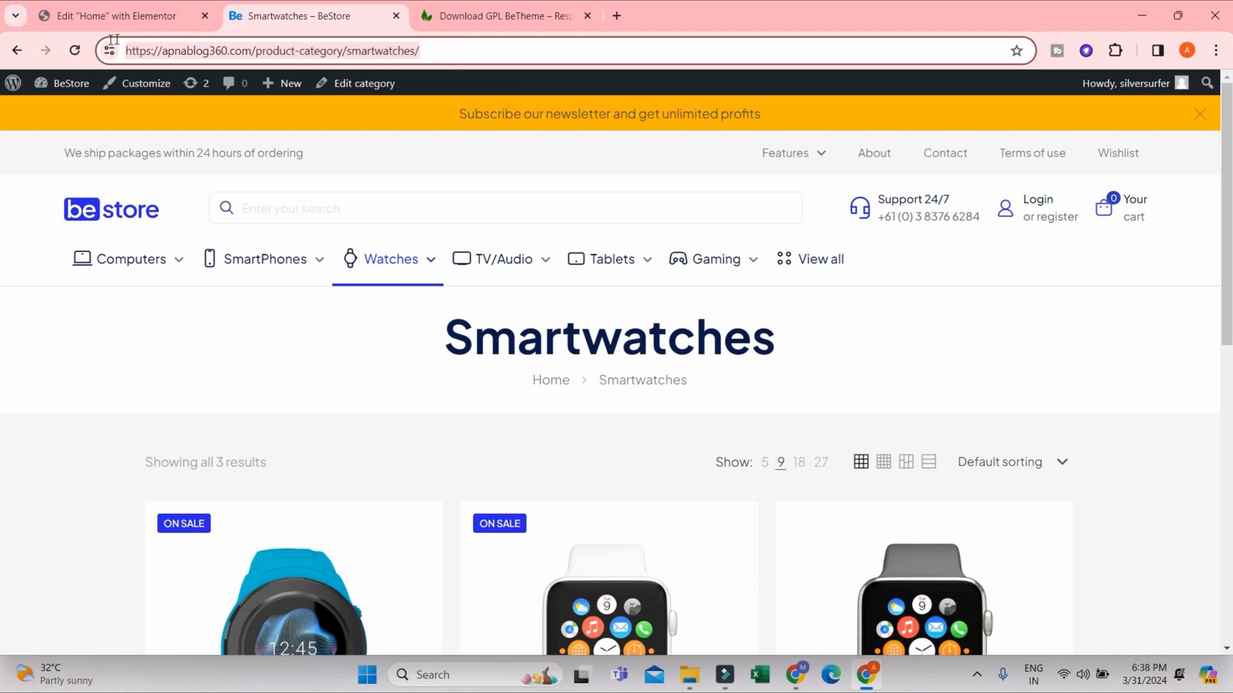
right_click(170, 57)
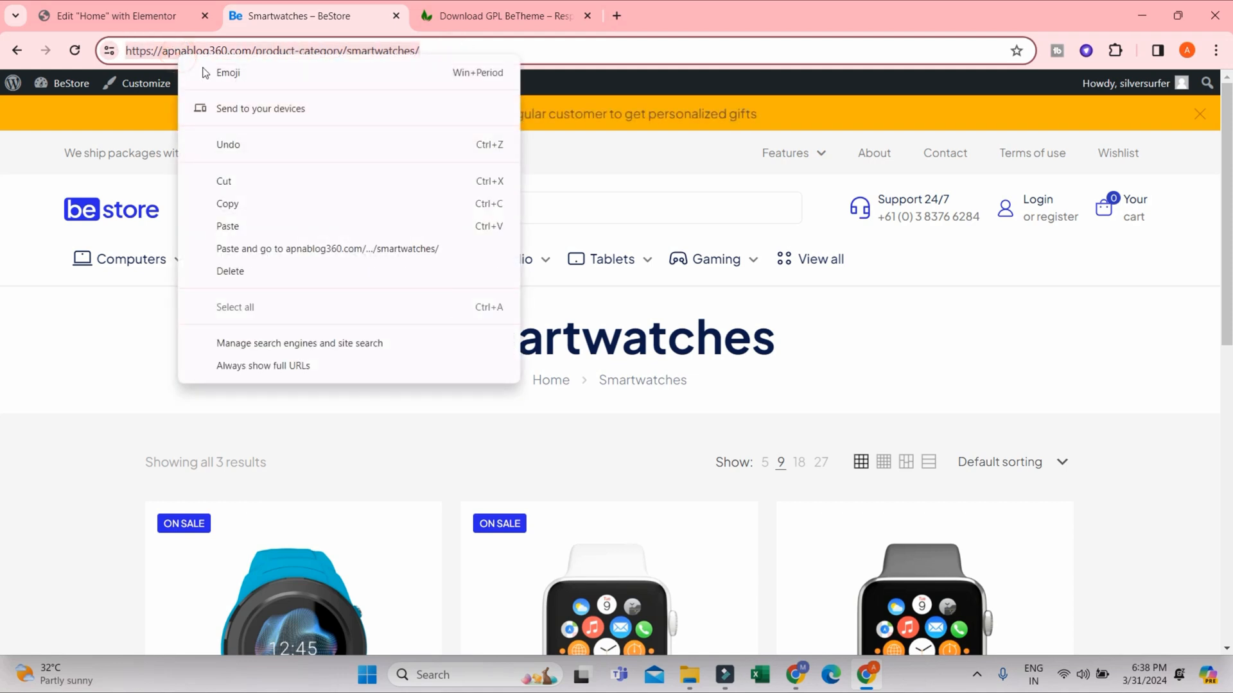
left_click(251, 205)
- Set the Buy Now button's link to the copied Smartwatches category address
left_click(127, 5)
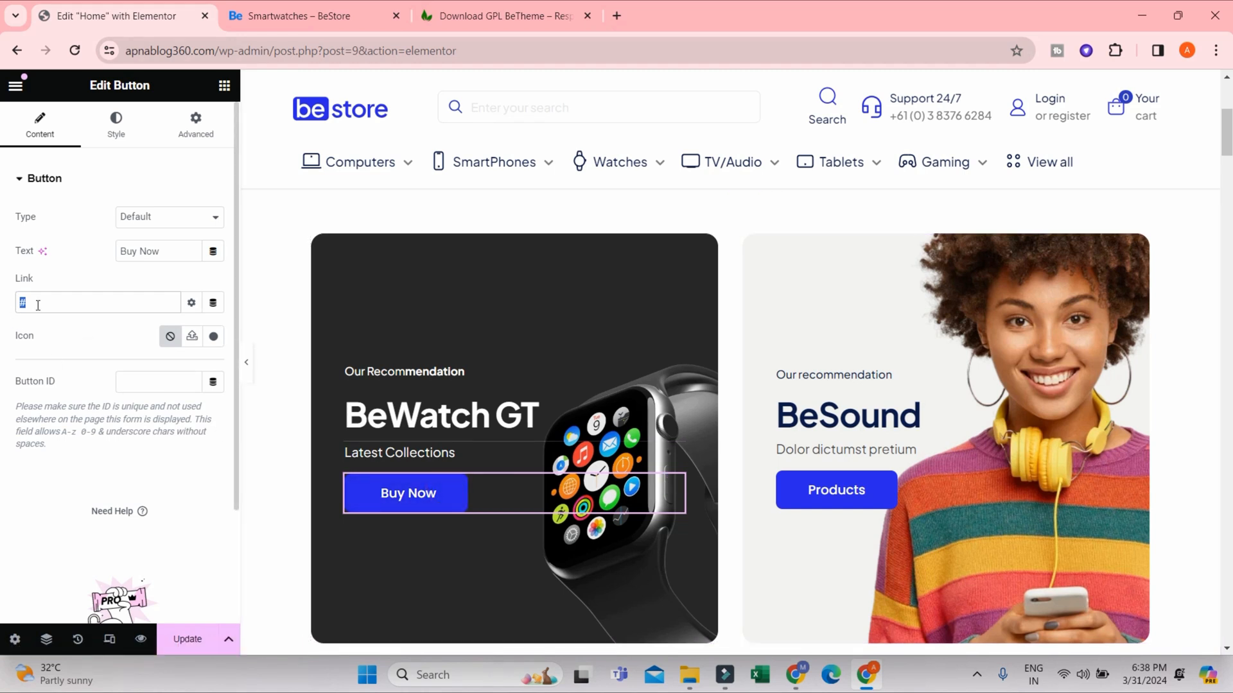
right_click(35, 306)
left_click(74, 407)
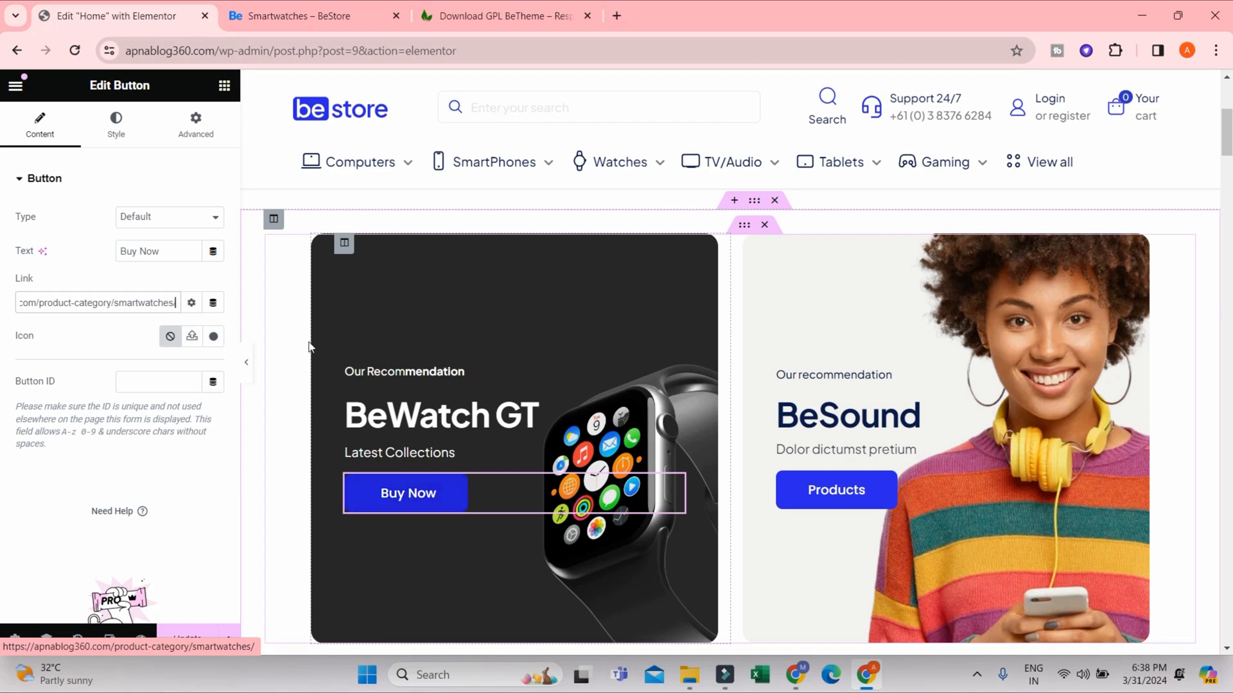
- Return the live store site to its homepage and view the sections below the header
left_click(288, 16)
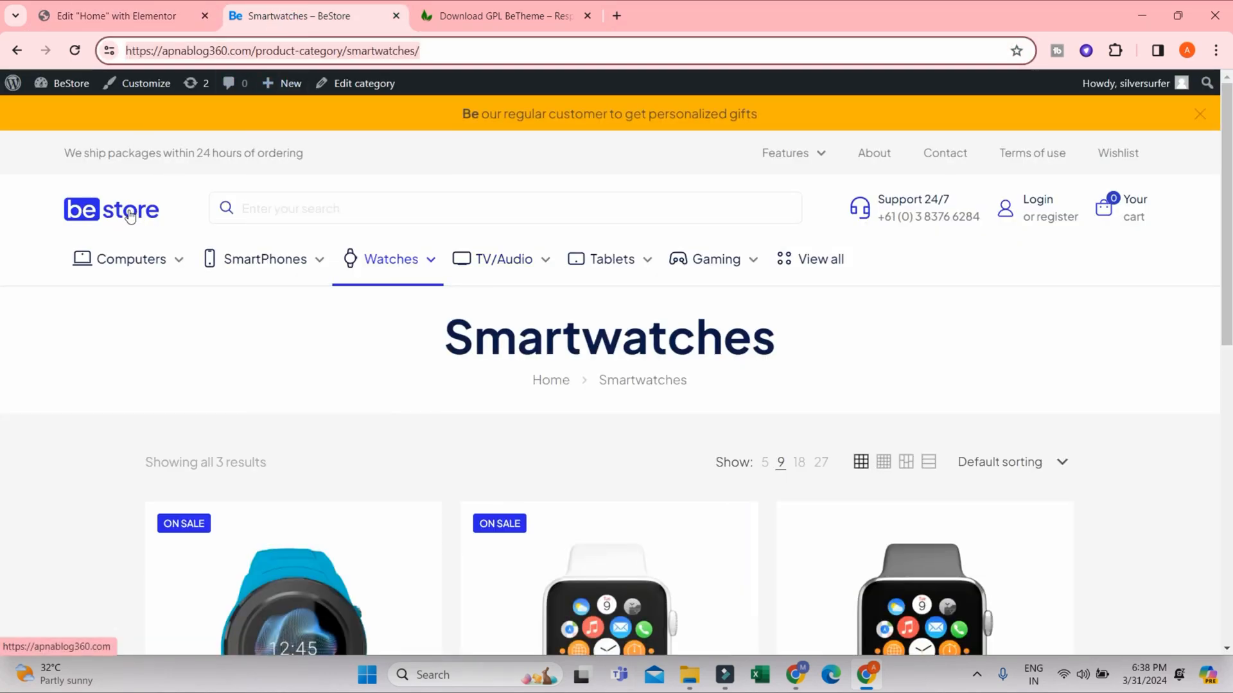
left_click(130, 215)
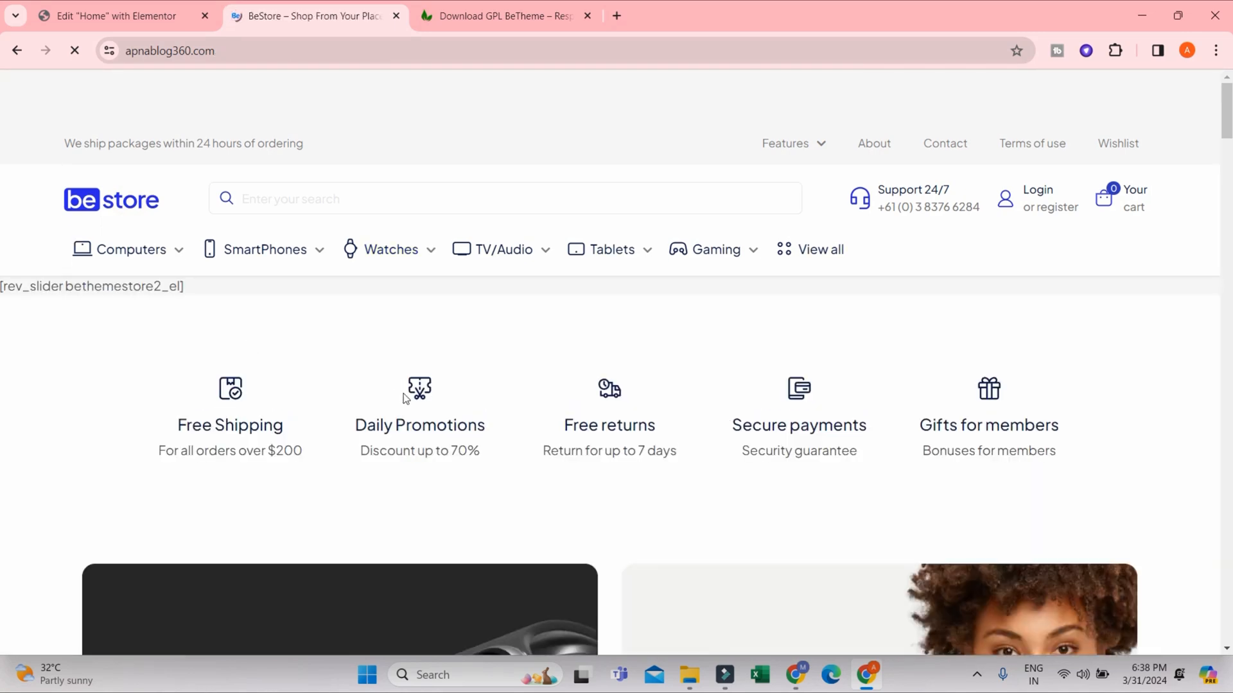
scroll(406, 398, "down", 5)
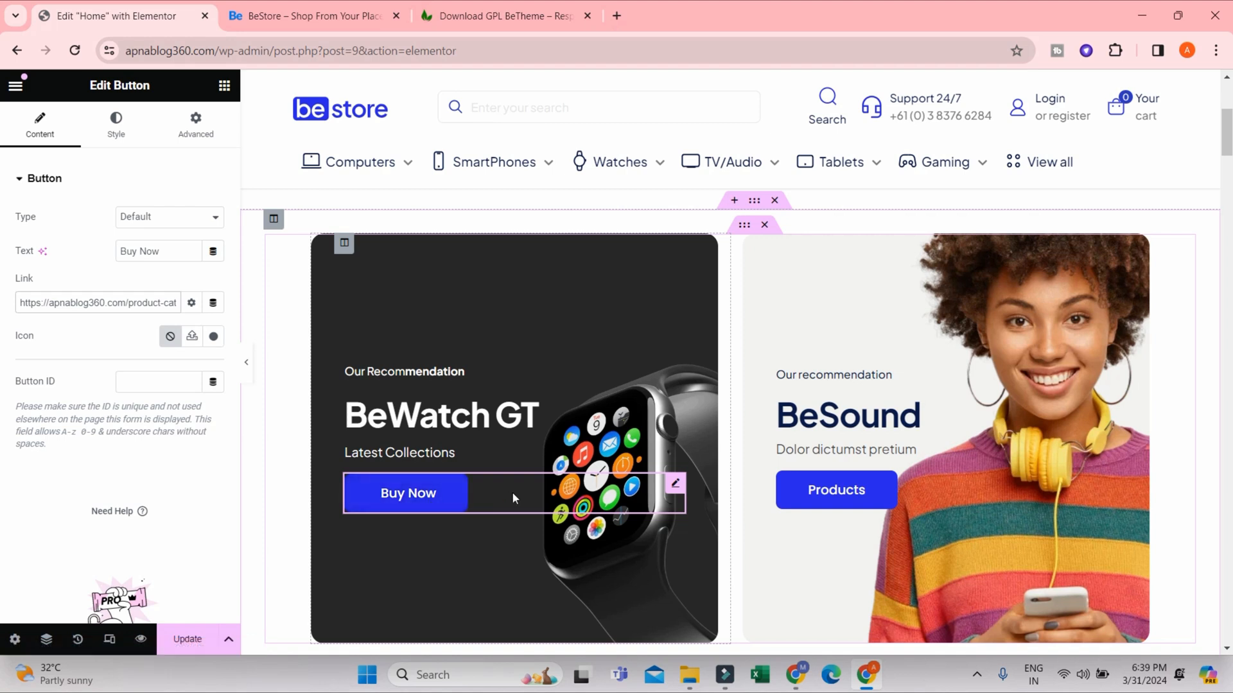
- Set the Buy Now button's normal background color to yellow, #FDF327
scroll(154, 360, "down", 3)
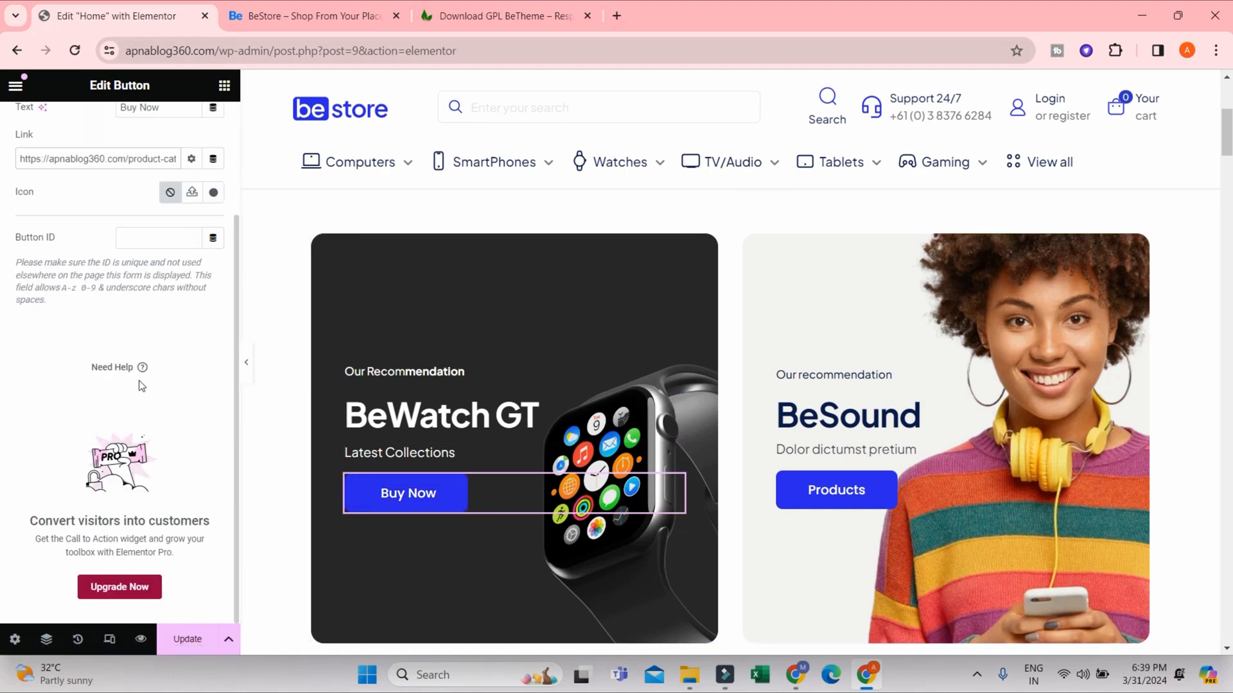
scroll(154, 360, "up", 3)
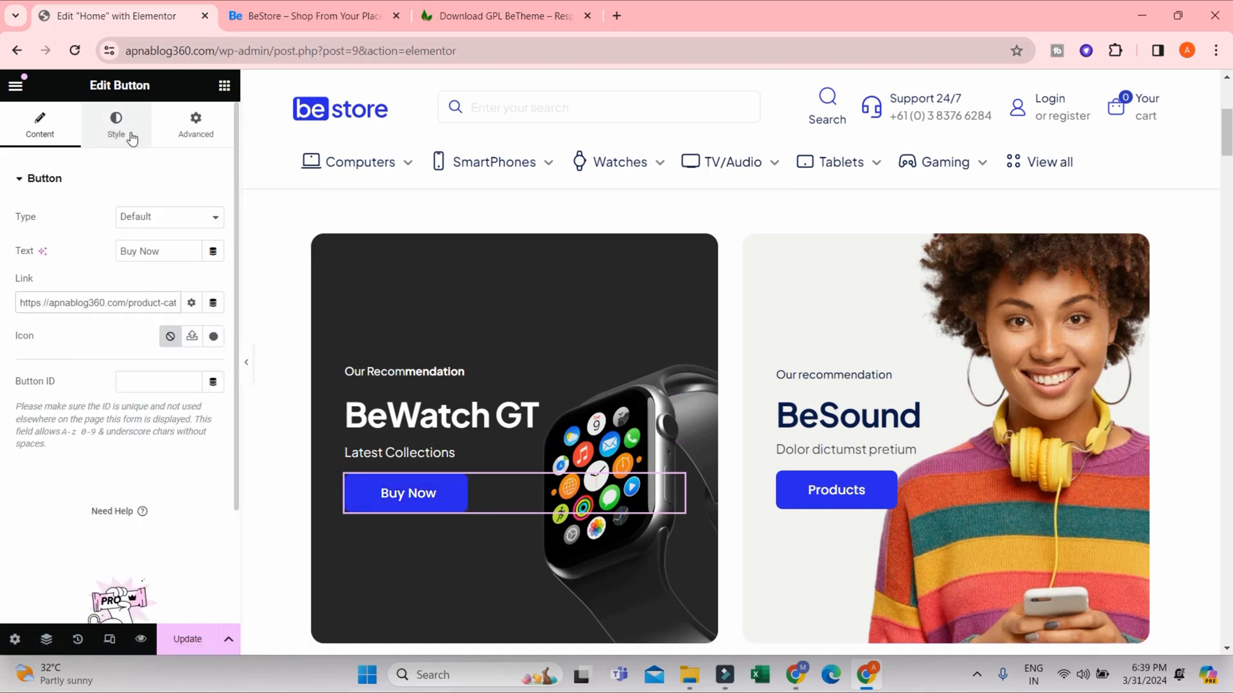
left_click(116, 128)
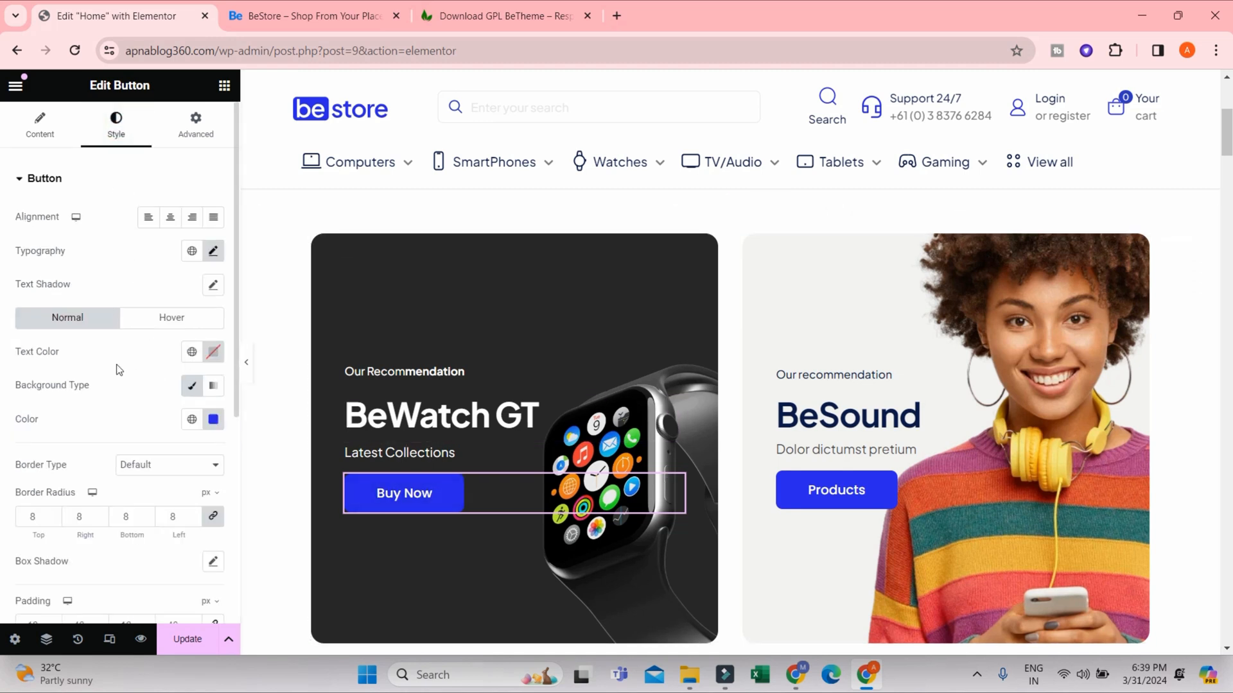
left_click(213, 419)
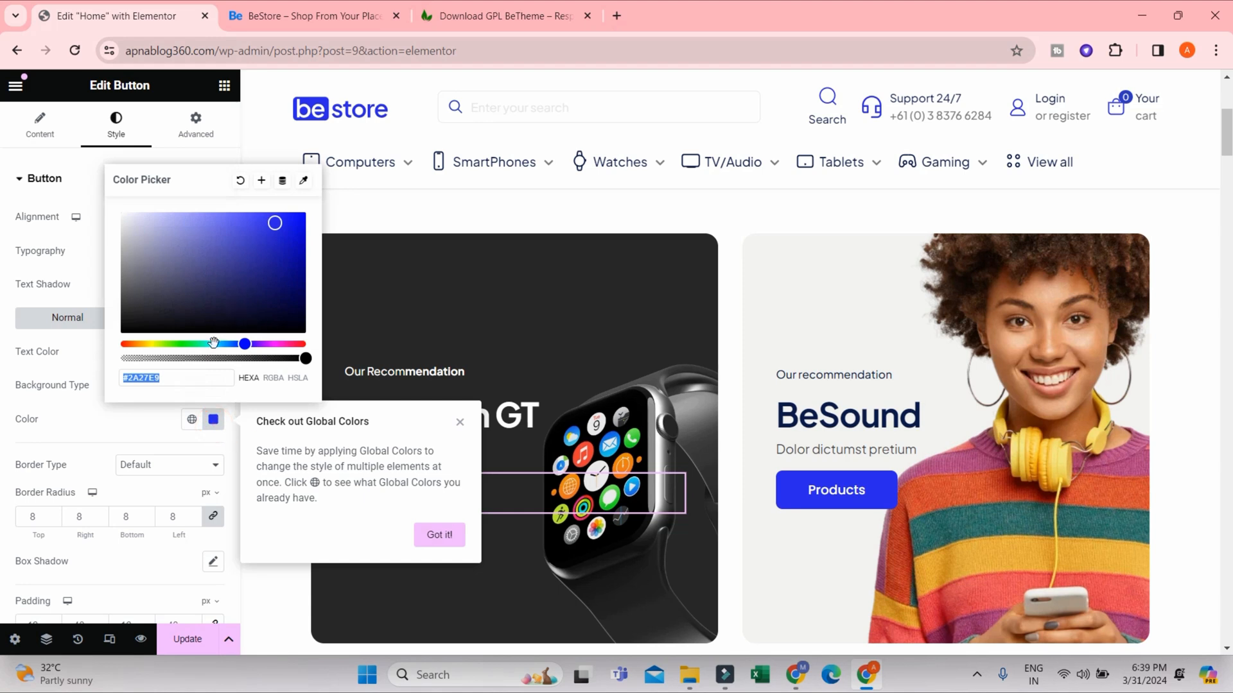
left_click_drag(245, 344, 149, 341)
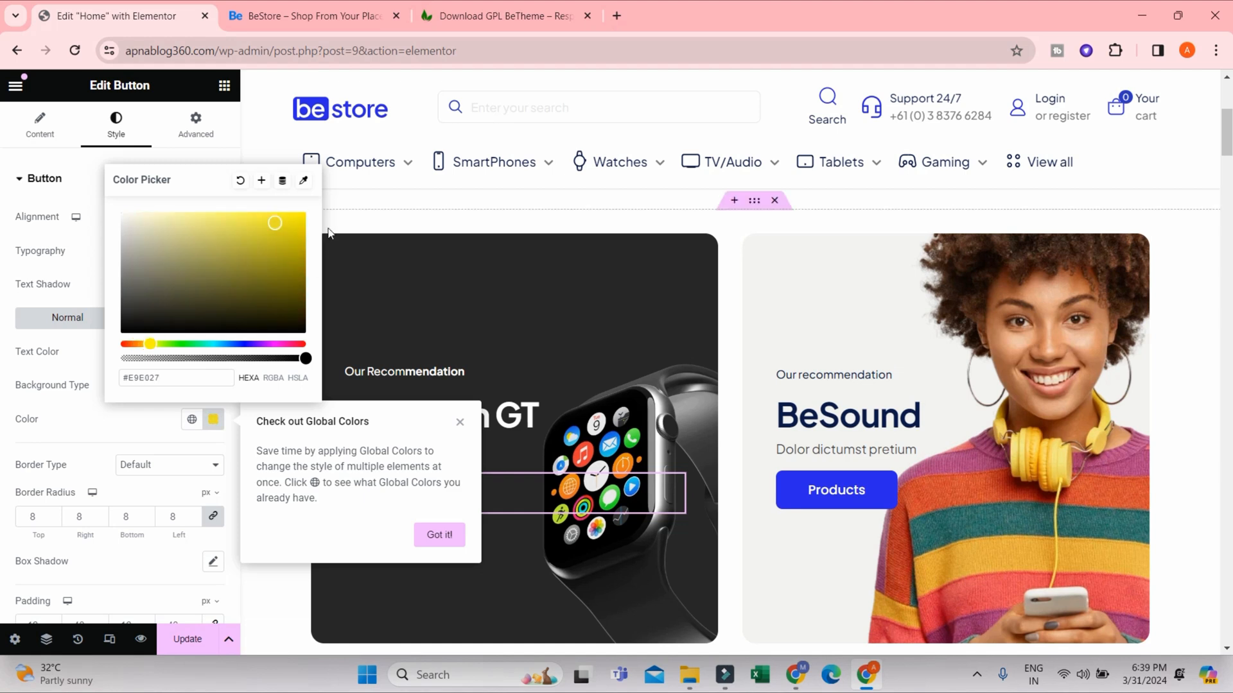
left_click_drag(289, 222, 275, 211)
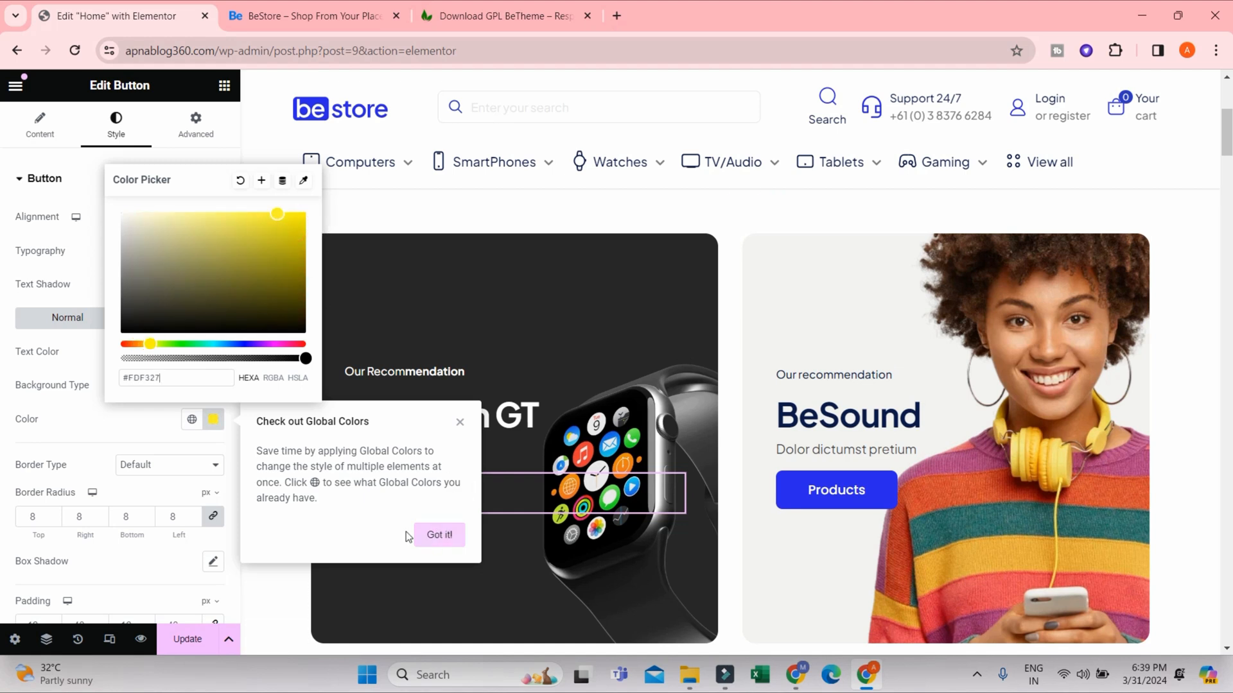
left_click(56, 337)
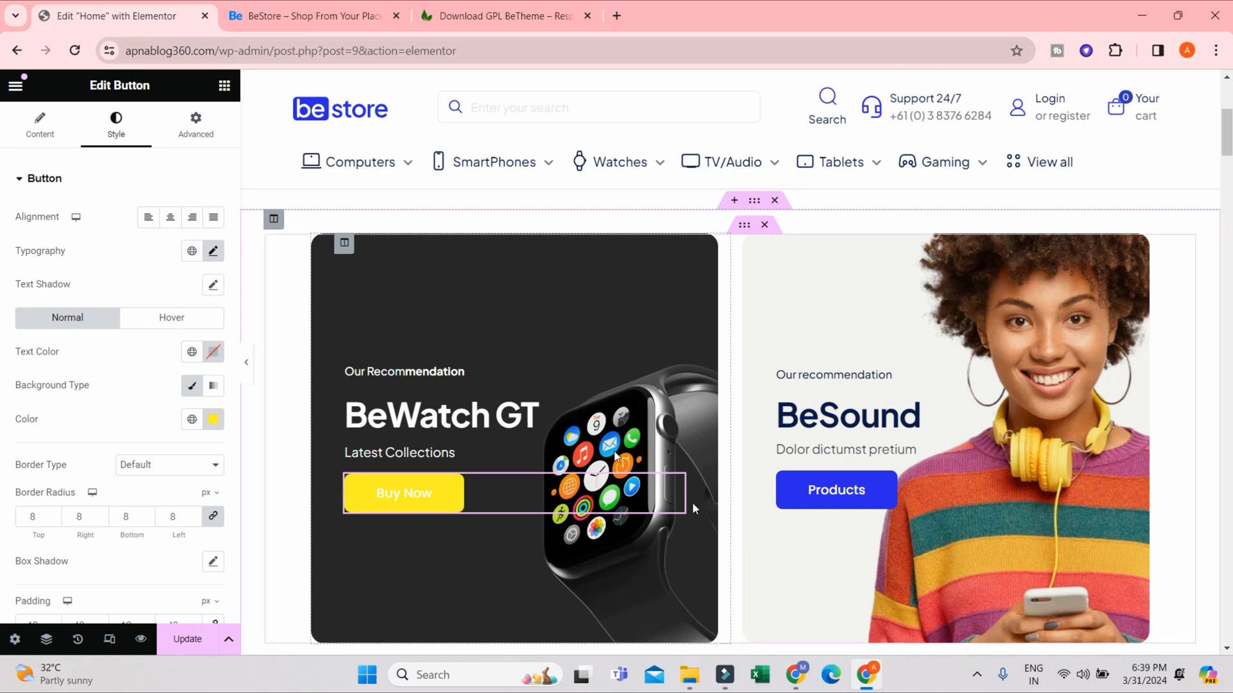
- Set the Buy Now button's normal text color to near-black, #030101
left_click(209, 352)
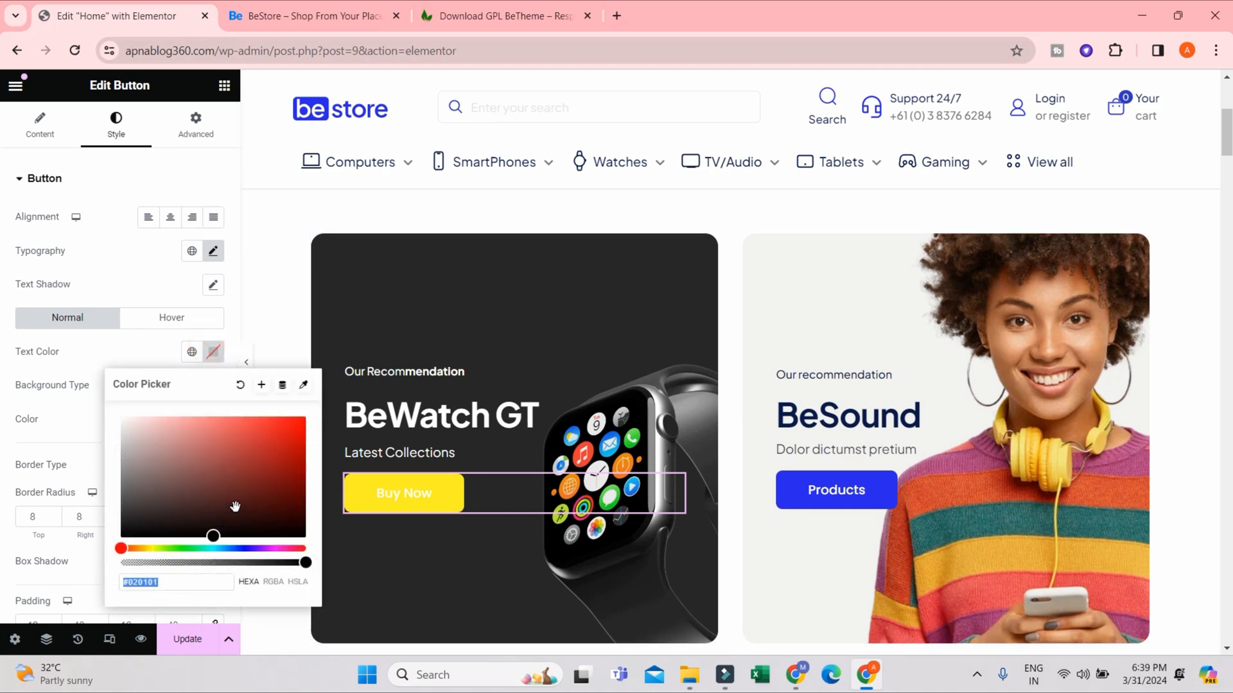
left_click_drag(223, 530, 260, 535)
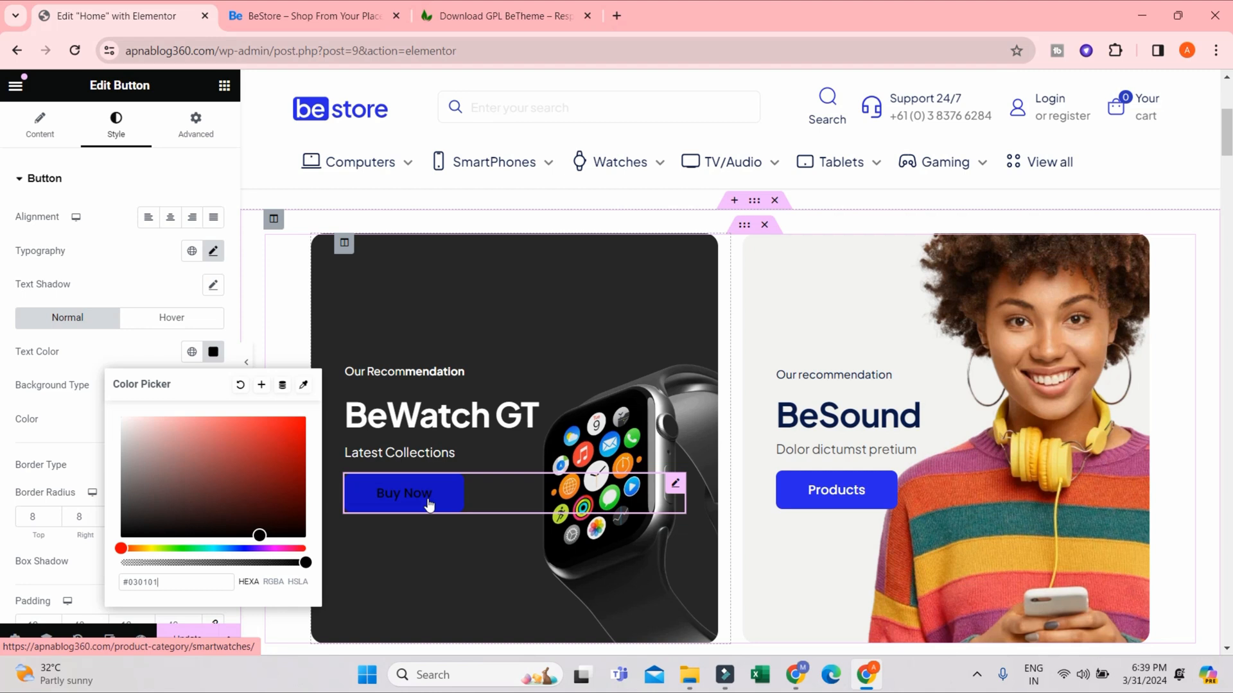
left_click(138, 289)
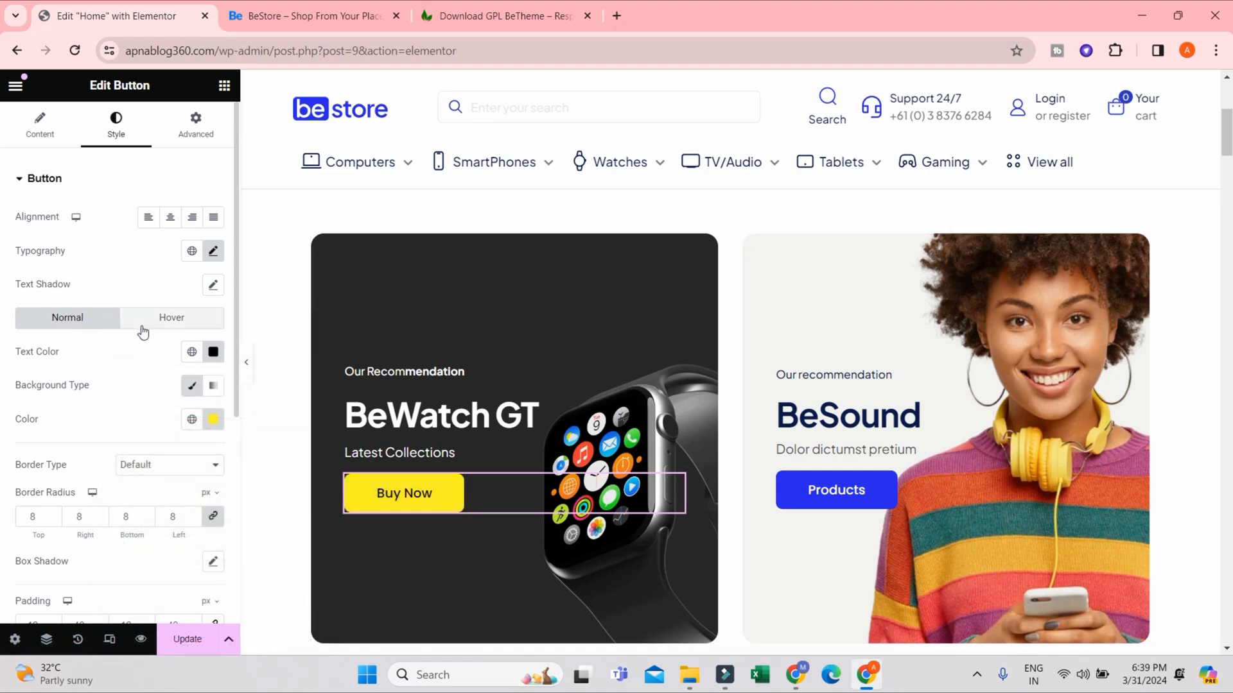
- Give the Buy Now button's hover state a bright red background and white text, #FFFFFF
left_click(164, 329)
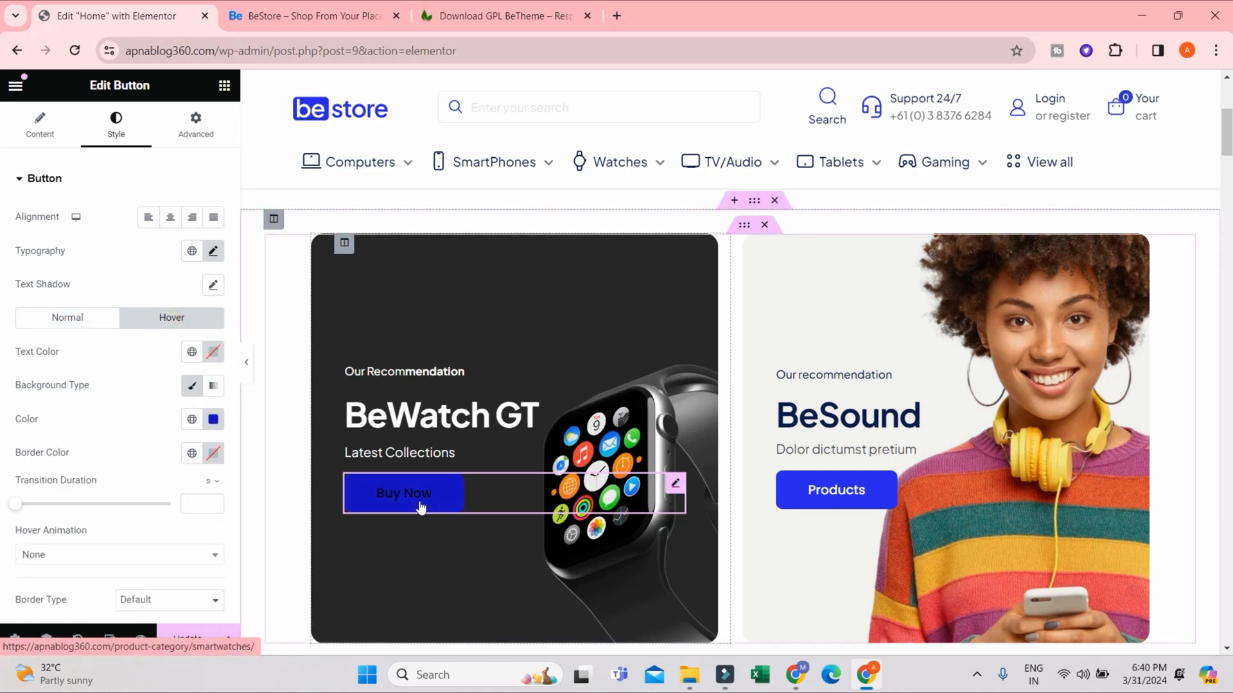
left_click(213, 420)
left_click(149, 343)
left_click_drag(146, 343, 114, 347)
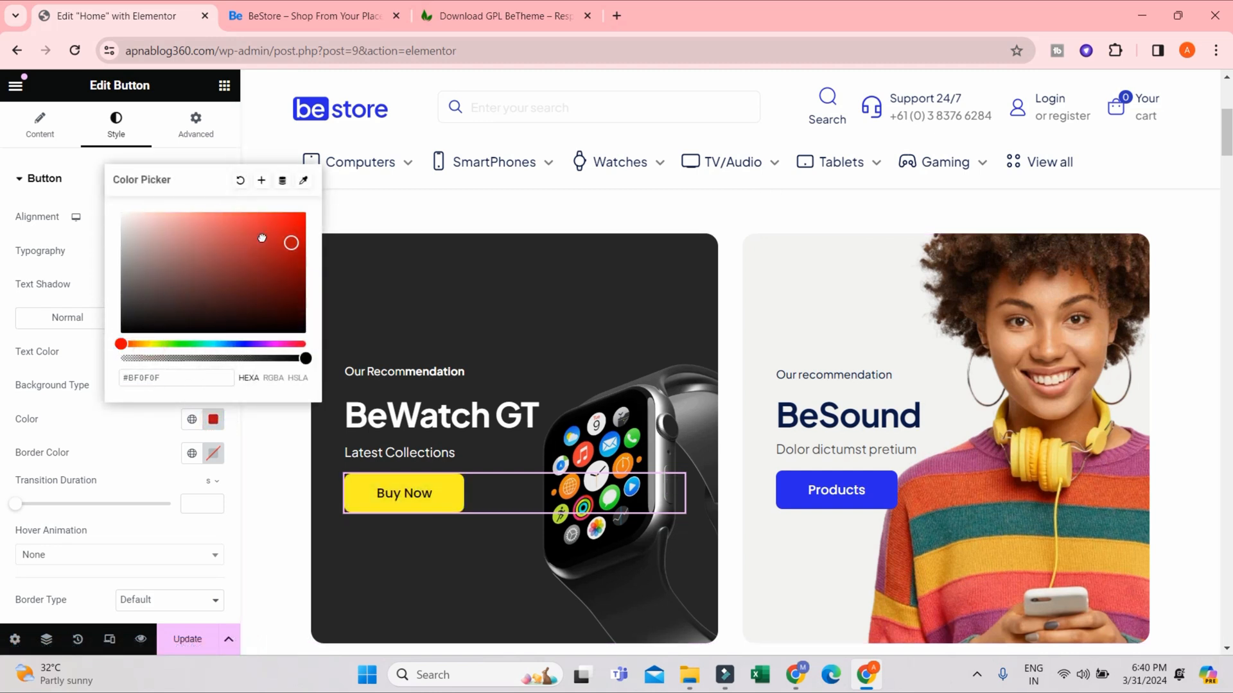
left_click_drag(262, 238, 287, 210)
left_click(68, 370)
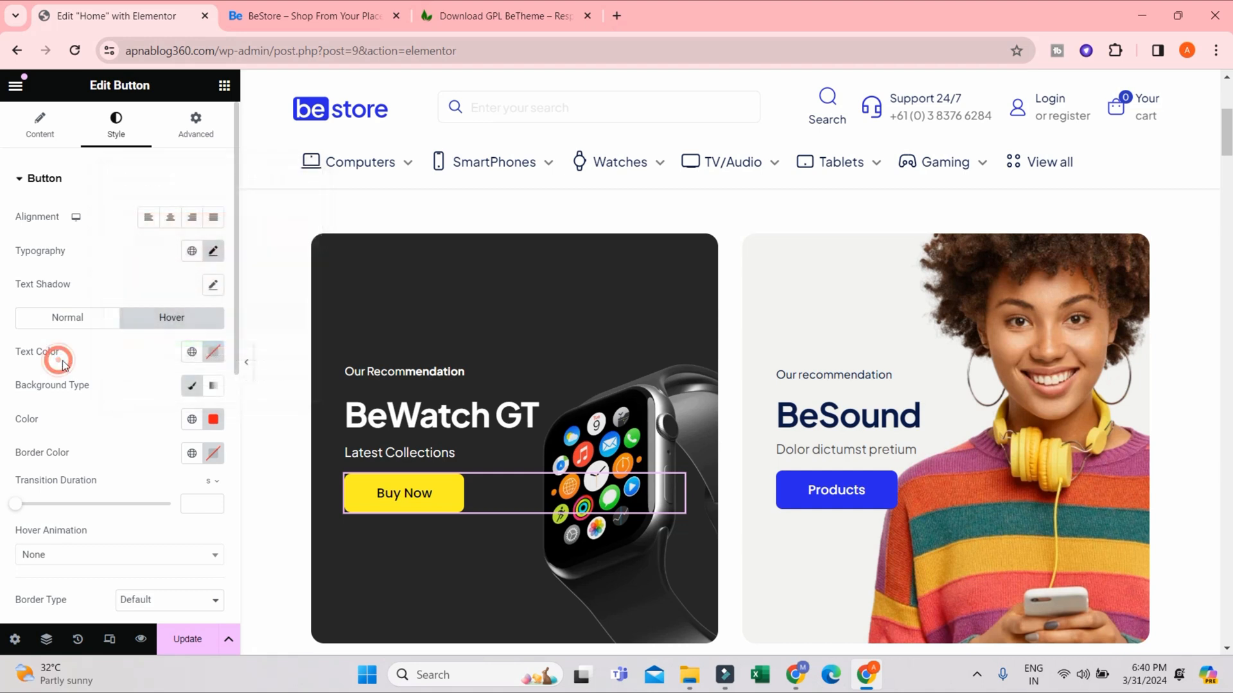
left_click(214, 352)
type("#E4B7B7")
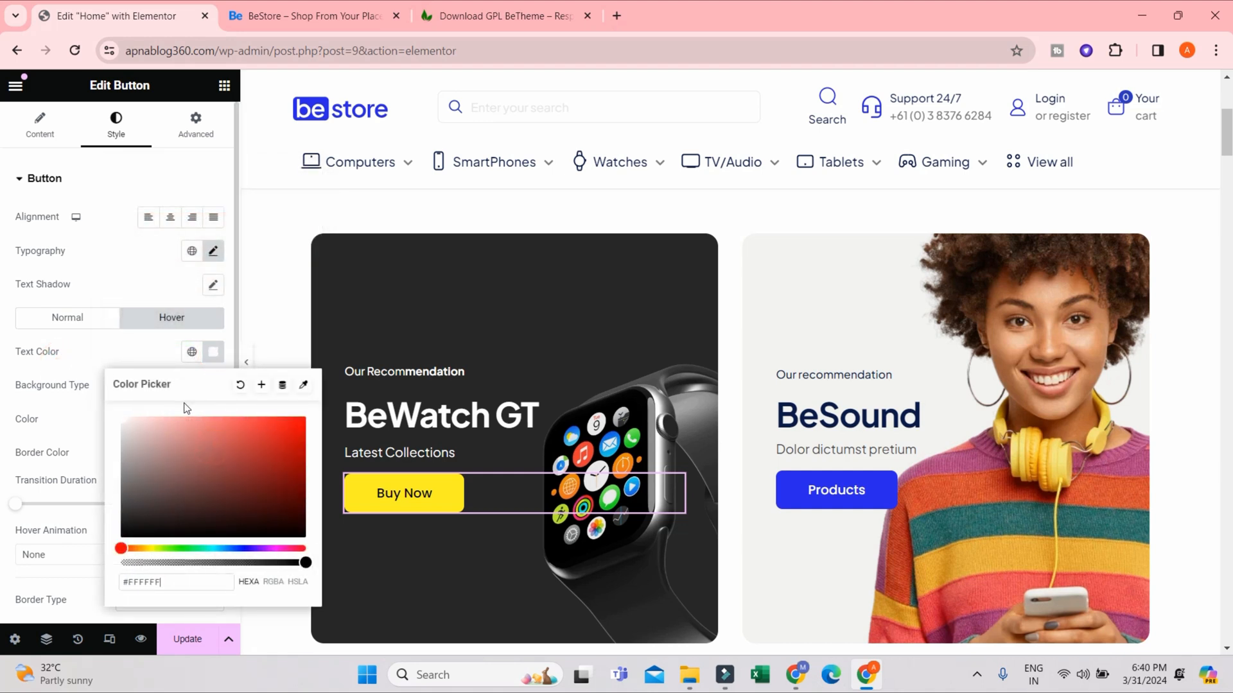
- Save the homepage changes and reload the live store site to check the BeWatch GT banner's texts and button colors
left_click(95, 350)
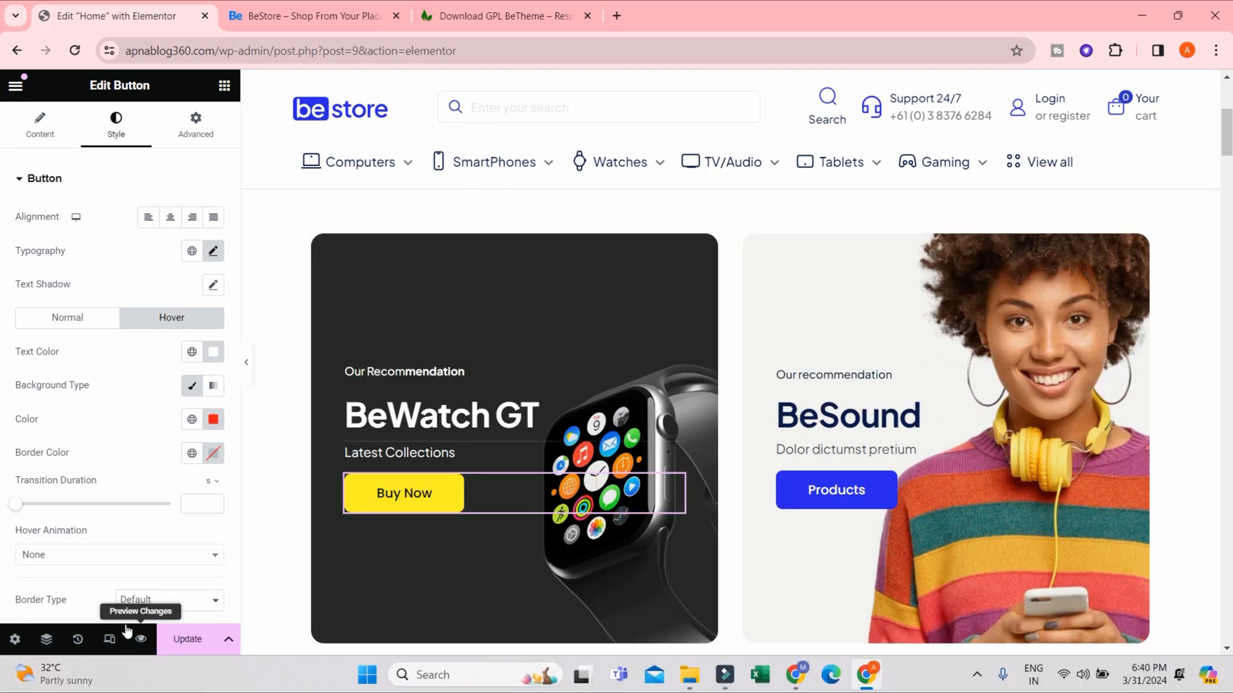
left_click(187, 649)
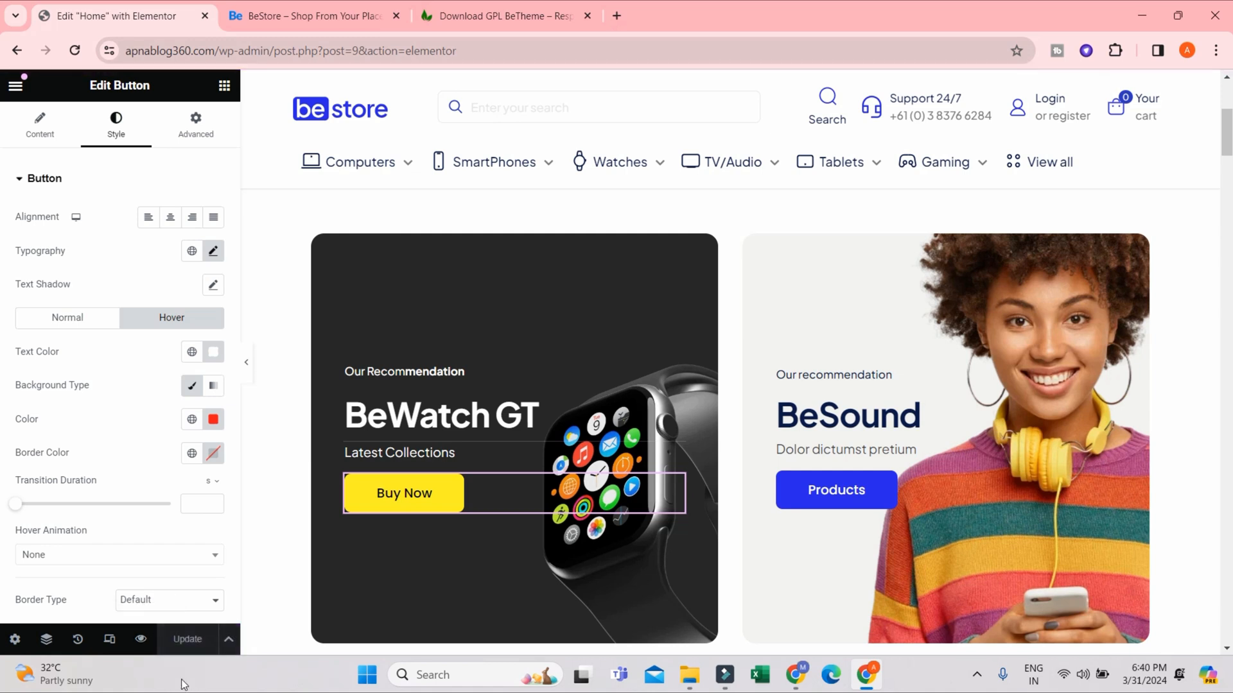
left_click(345, 22)
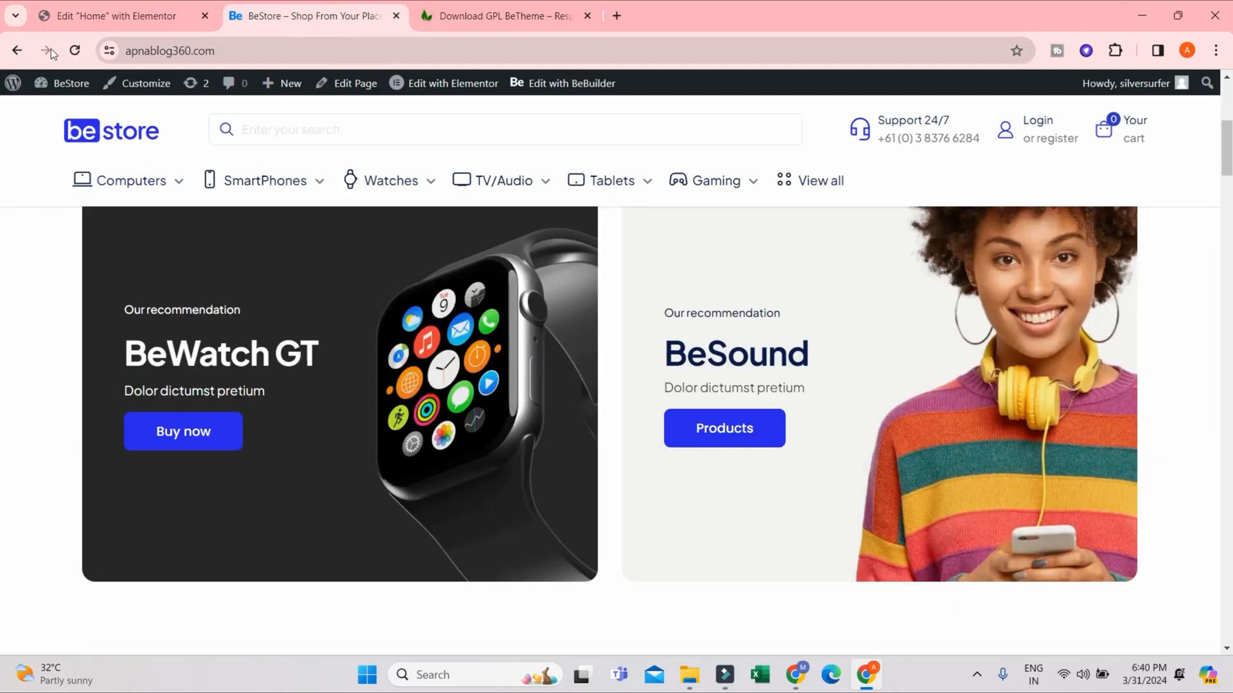
left_click(76, 51)
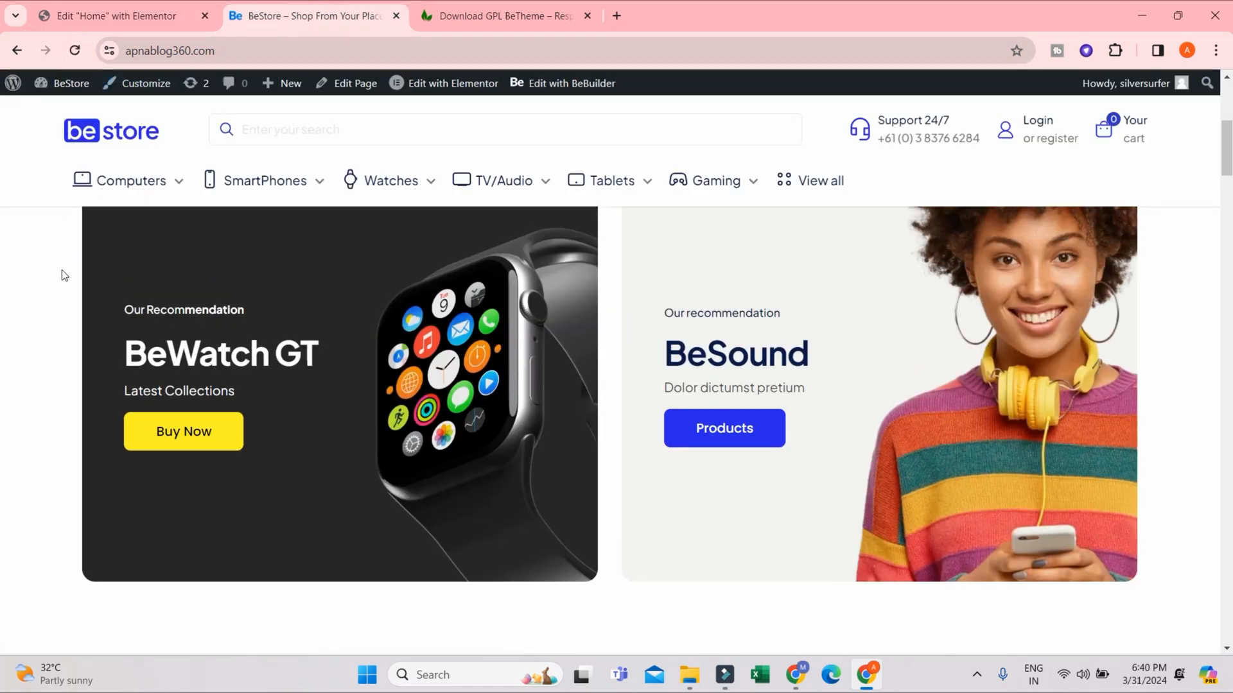
left_click_drag(146, 305, 157, 305)
left_click_drag(114, 401, 237, 404)
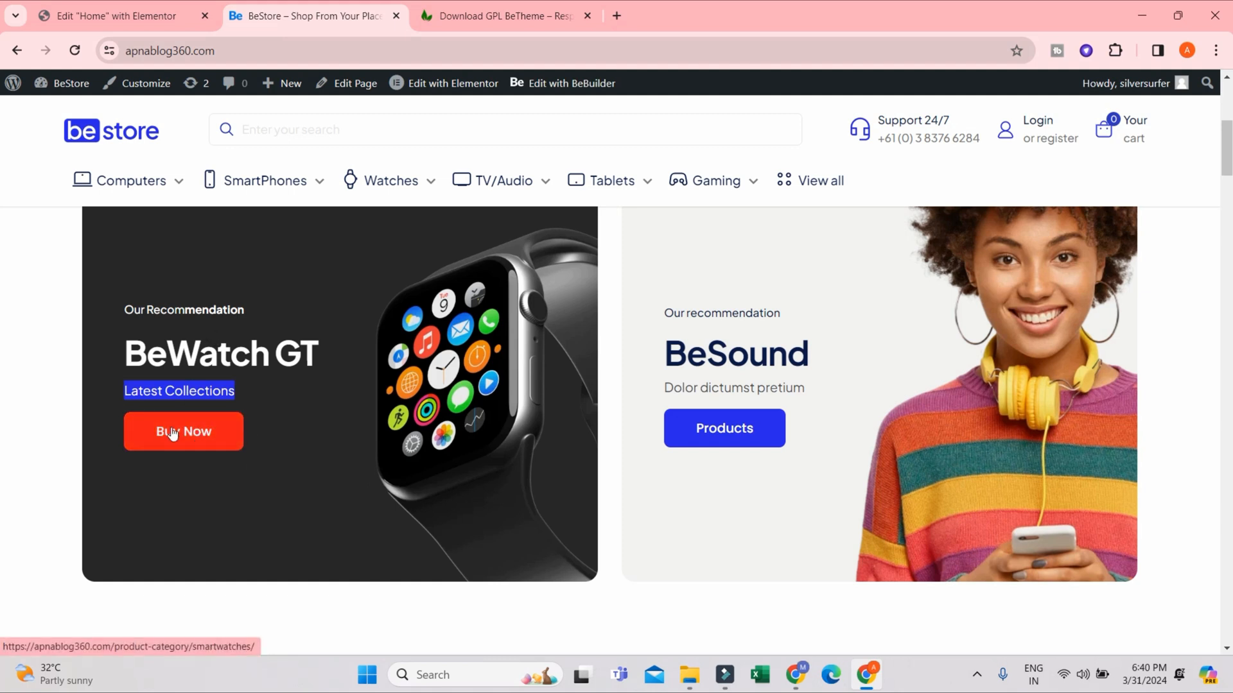
- Follow the banner's Buy Now link and look through the products on the Smartwatches category page
left_click(160, 521)
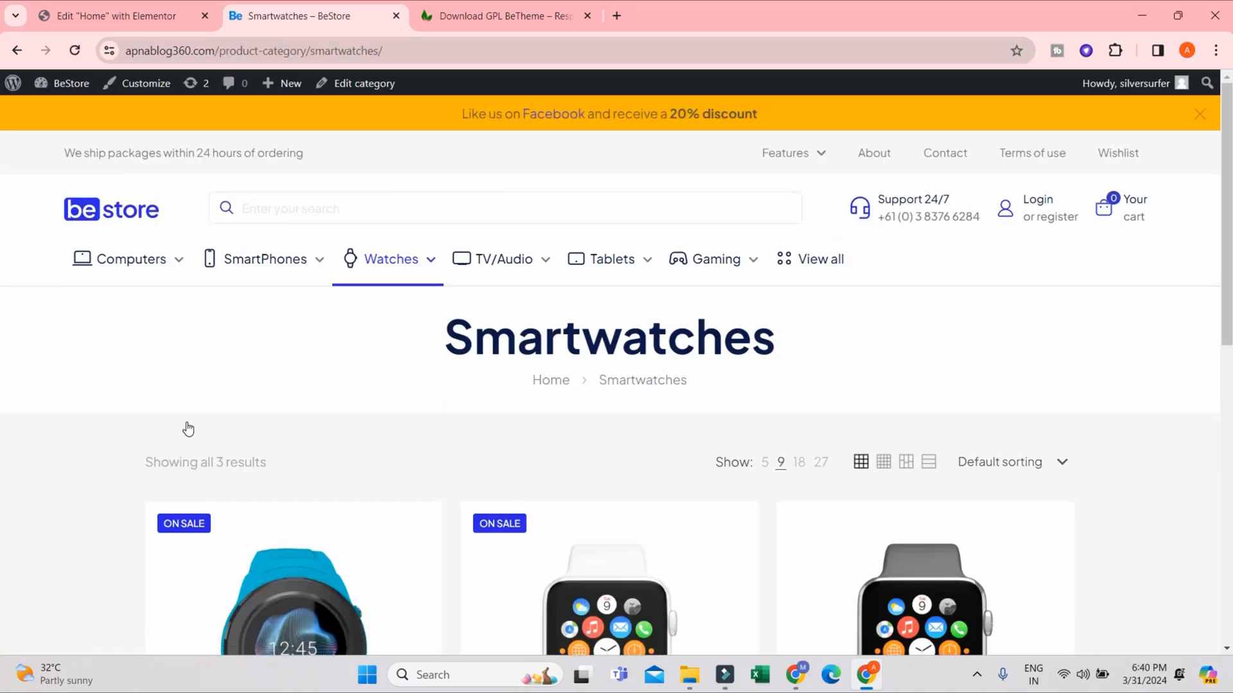
scroll(738, 443, "down", 10)
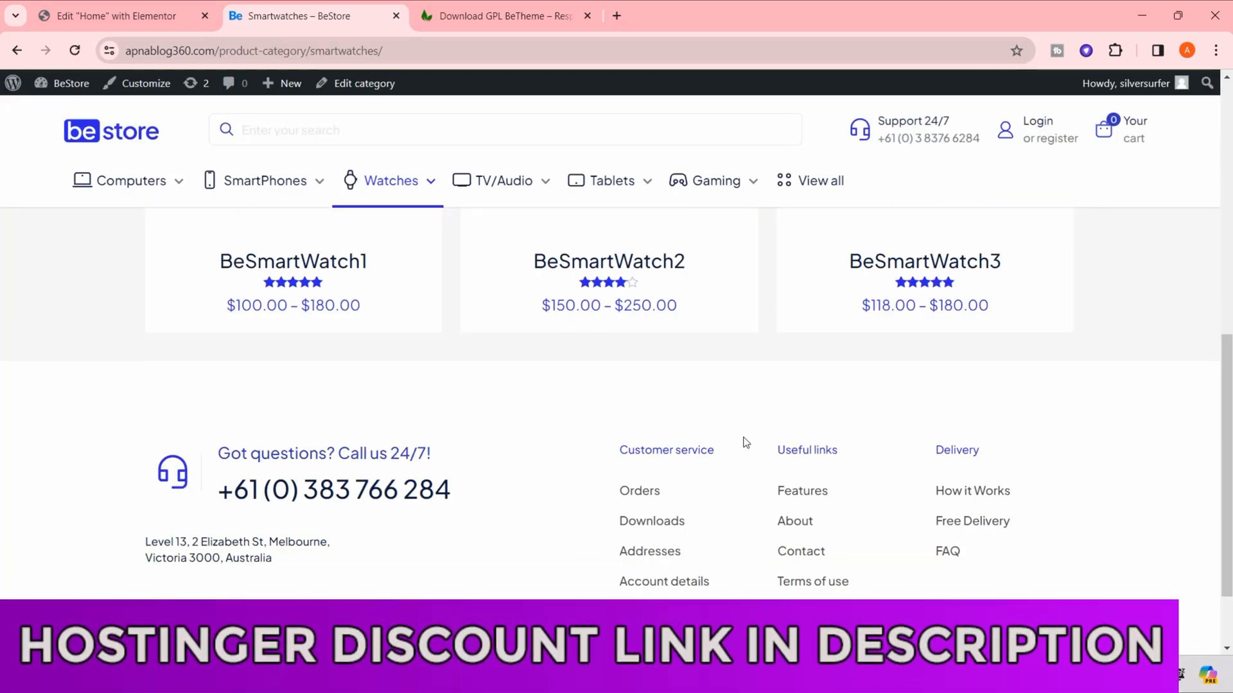
scroll(745, 442, "up", 5)
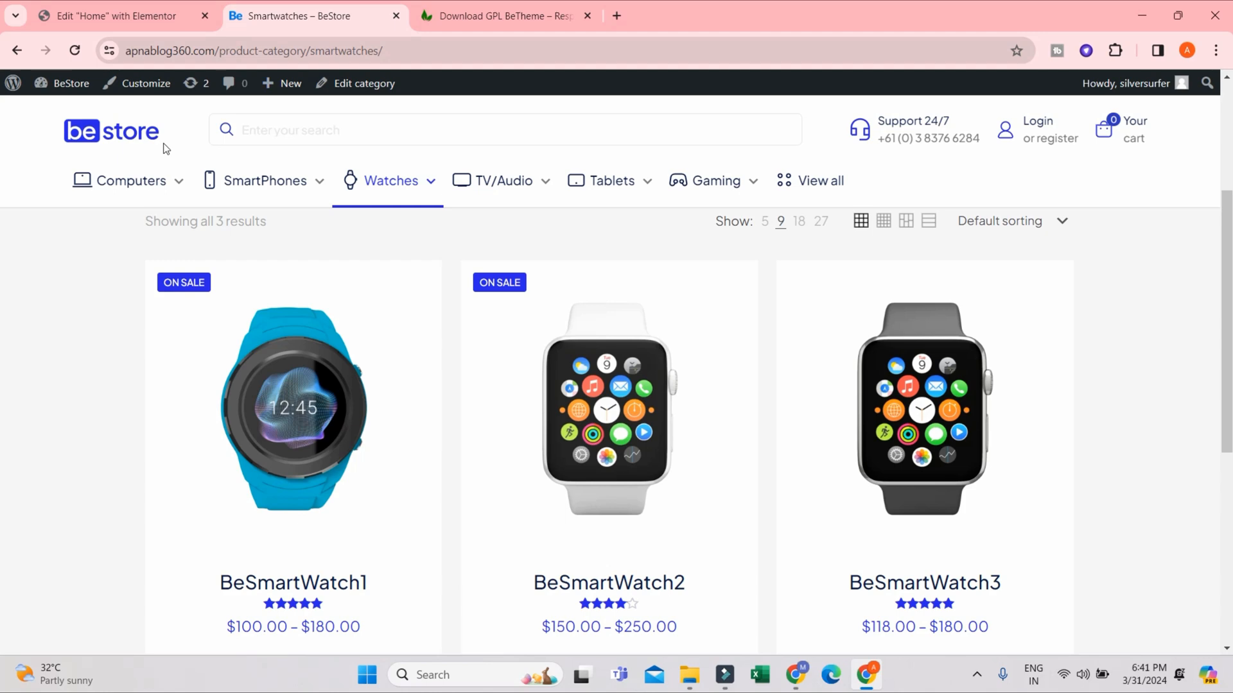
mouse_move(199, 176)
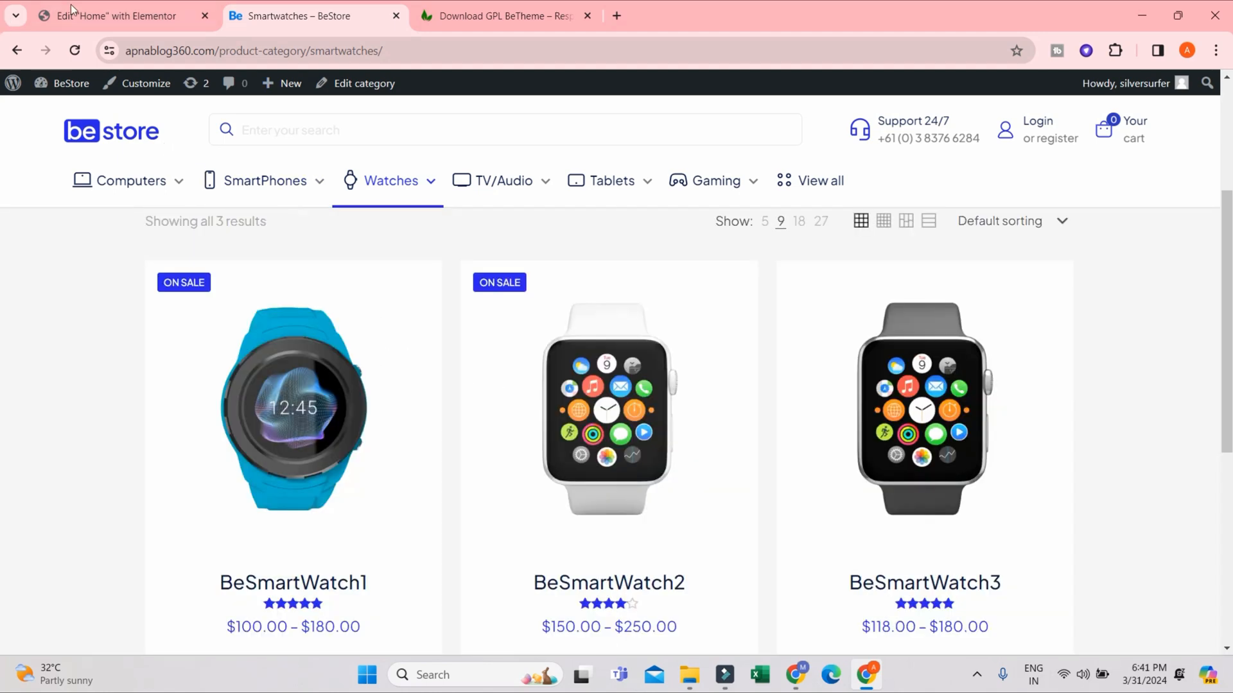
- Return to the Elementor editor and examine the Buy Now button's content, style and advanced settings, including its background options
left_click(122, 17)
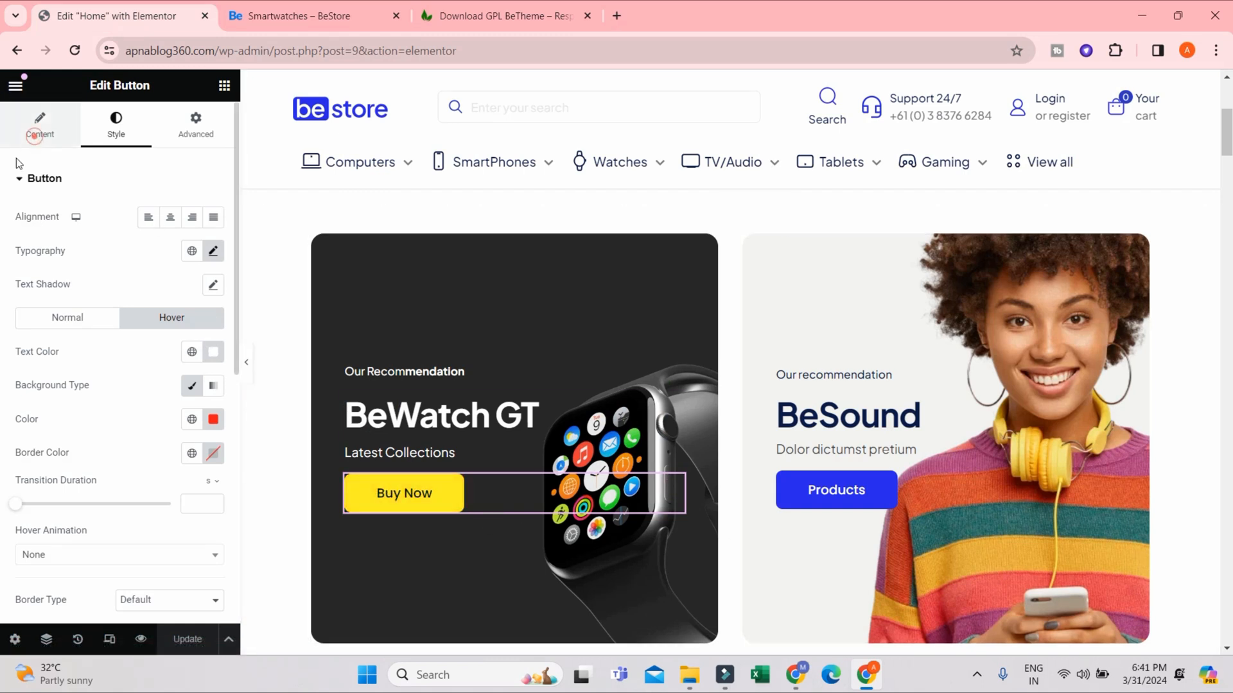
left_click(39, 128)
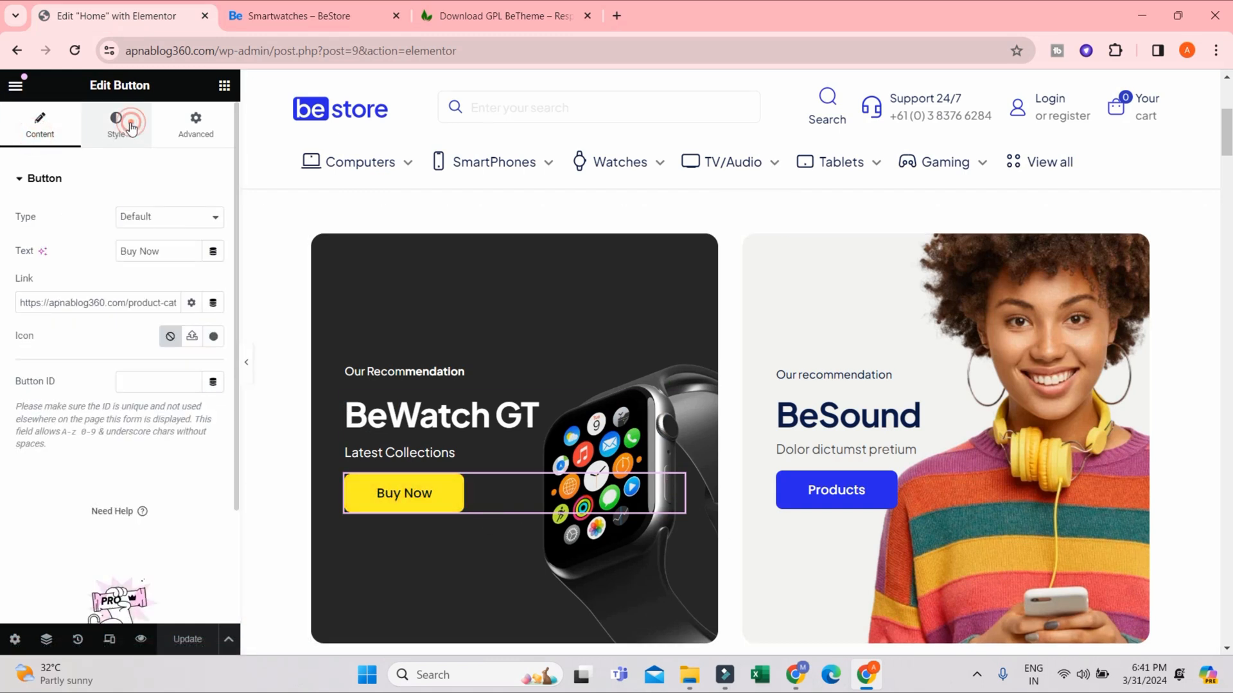
left_click(131, 128)
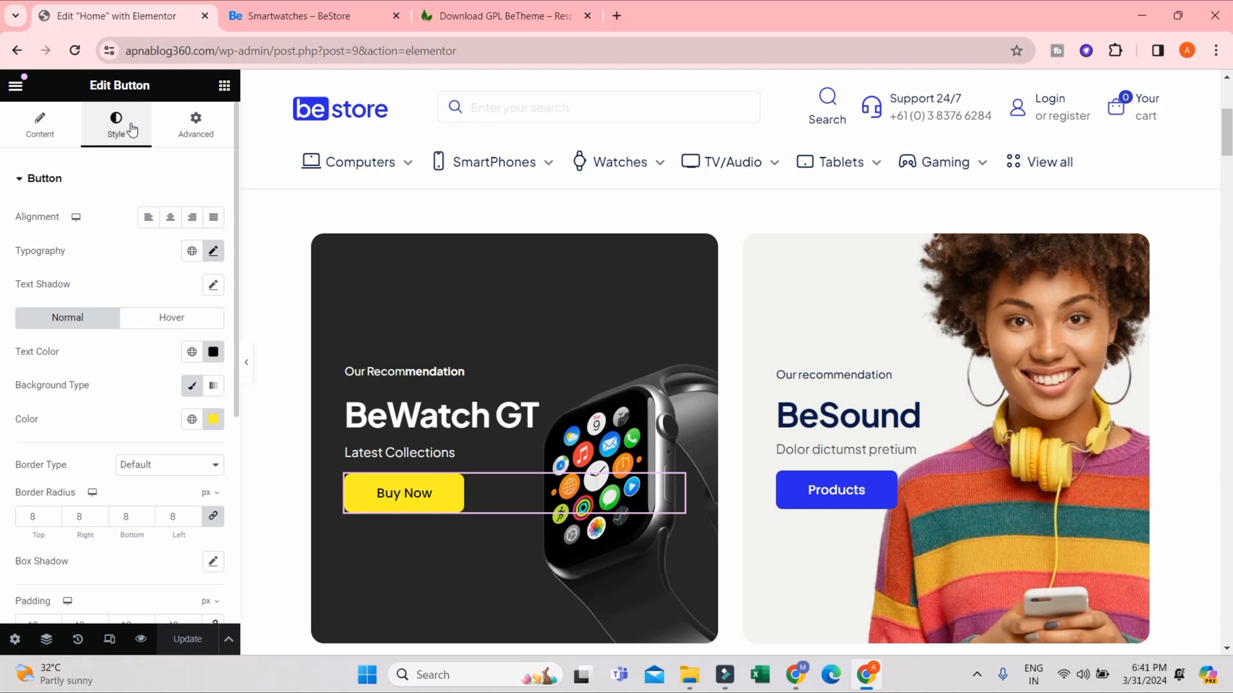
left_click(5, 117)
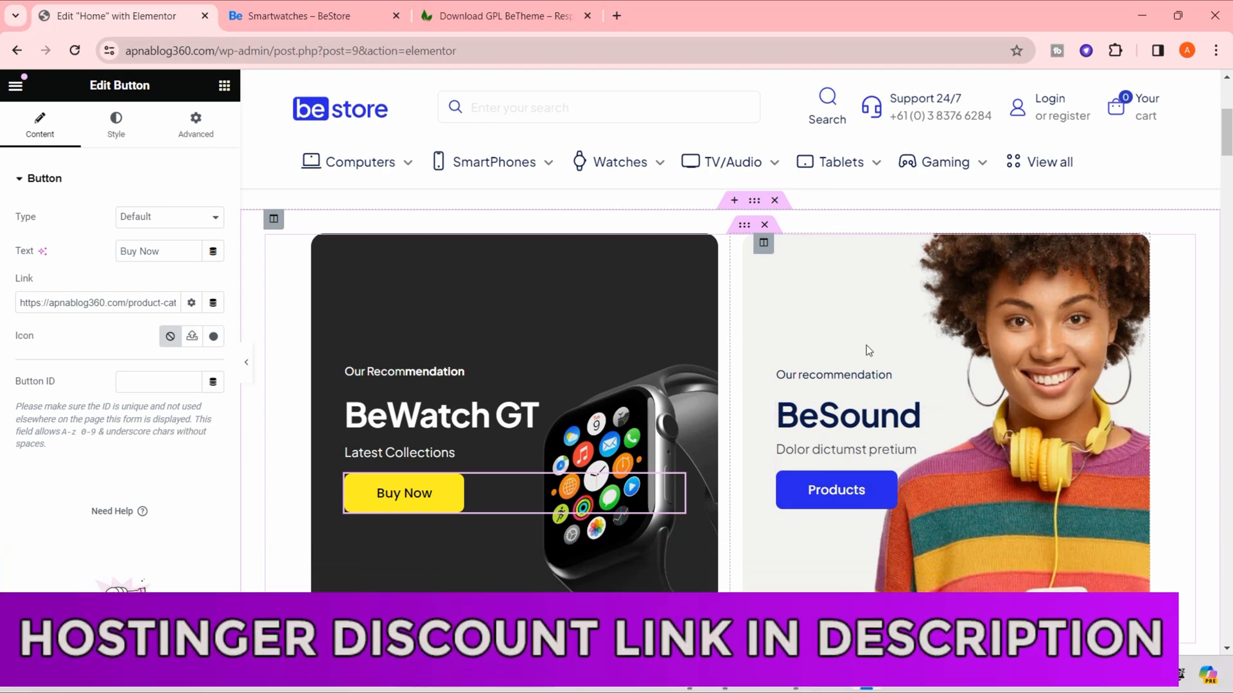
left_click(196, 125)
scroll(144, 229, "down", 5)
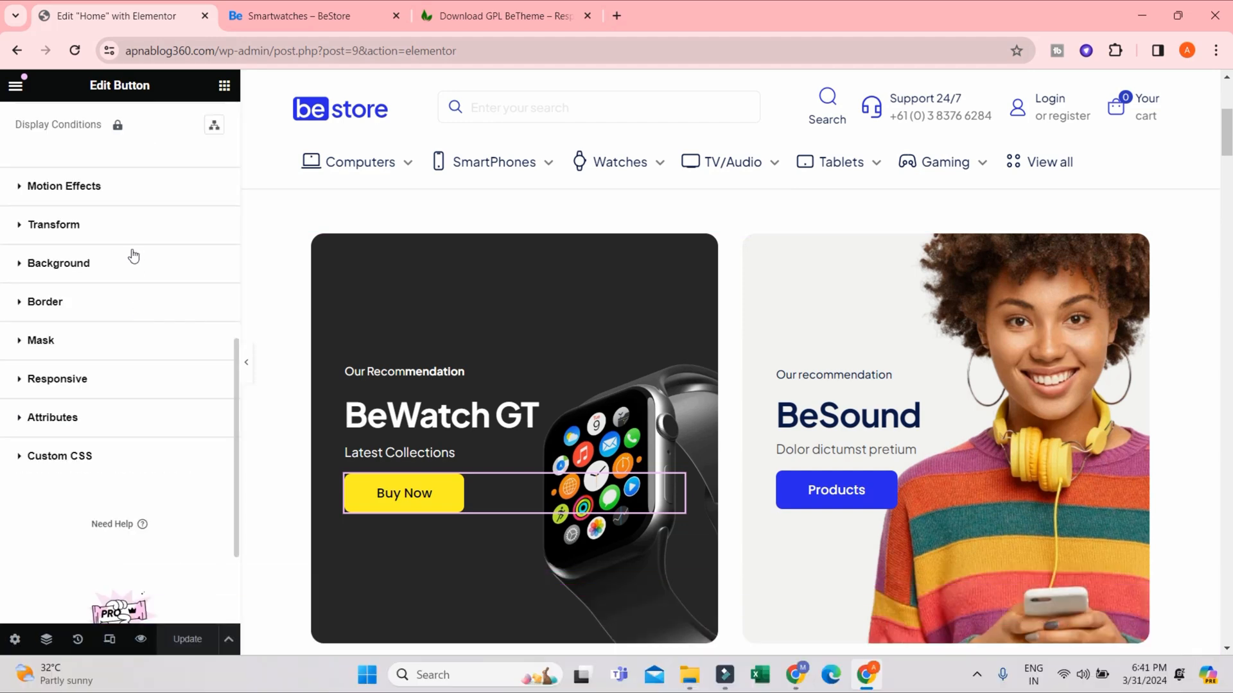
left_click(132, 254)
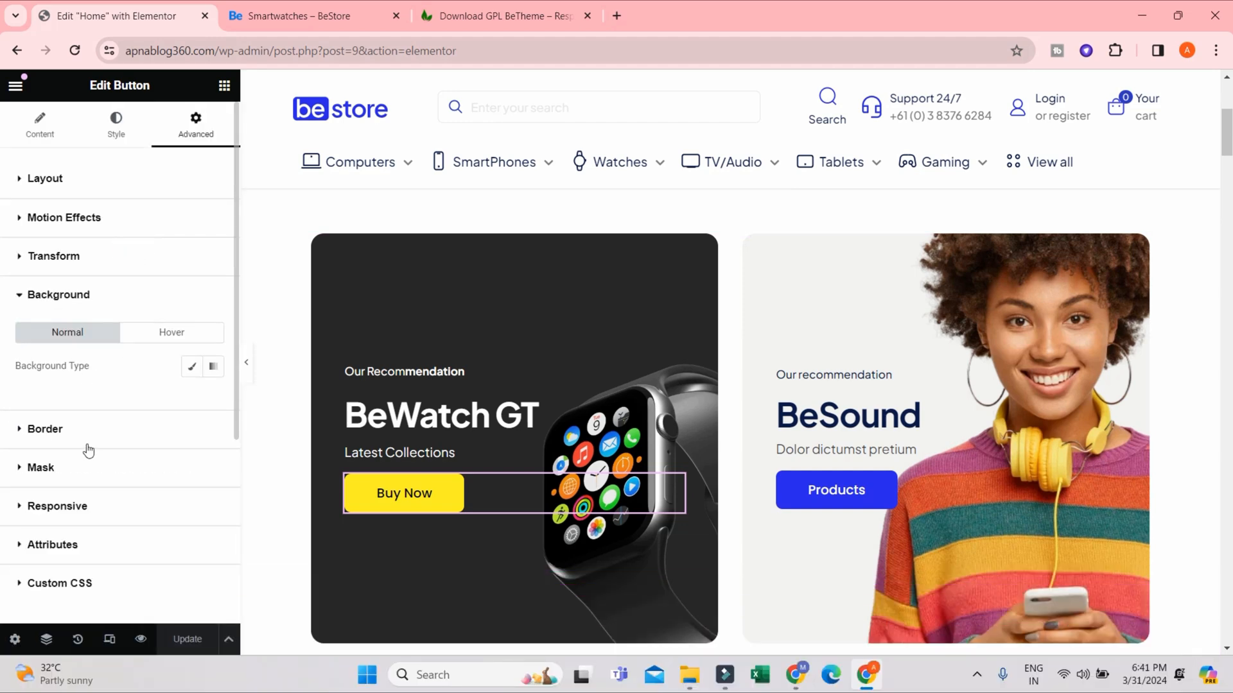
scroll(40, 519, "down", 3)
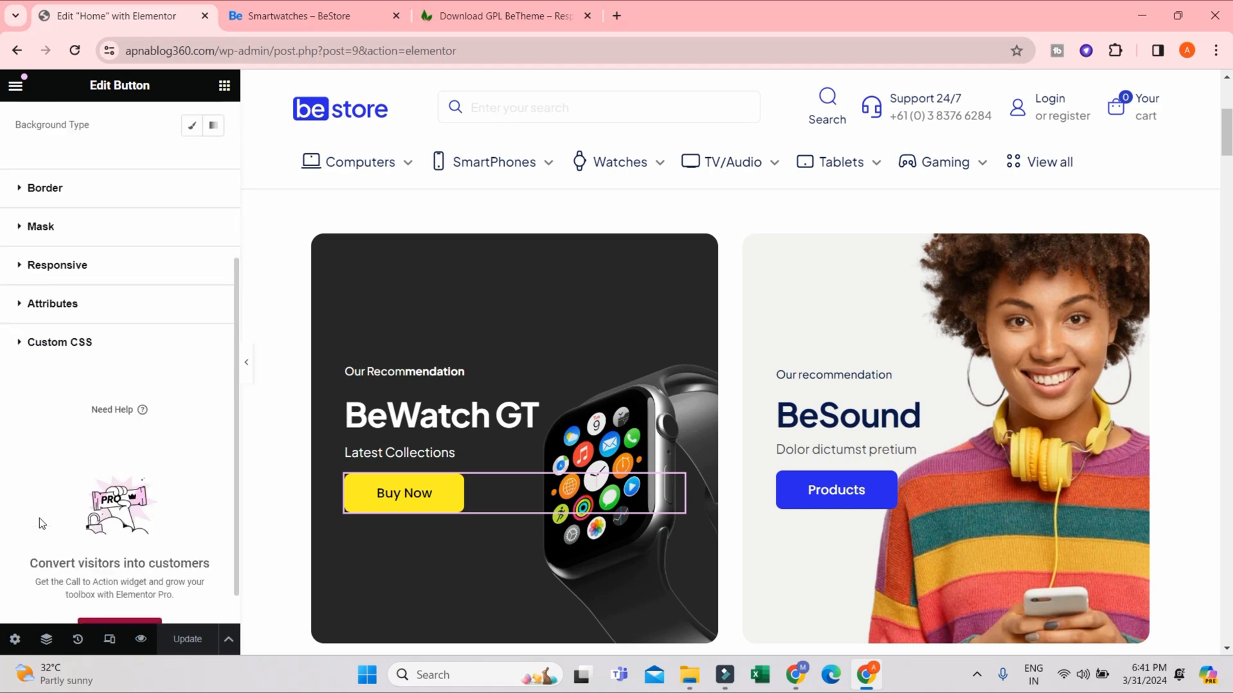
scroll(40, 518, "up", 3)
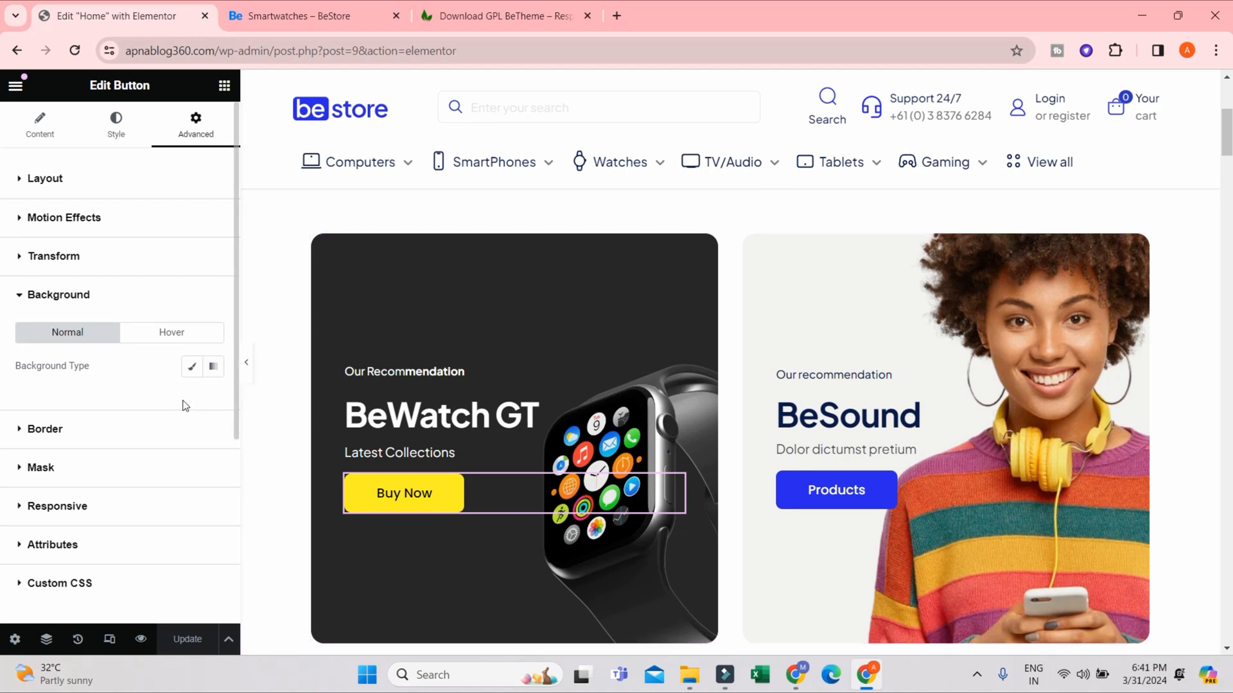
left_click(31, 125)
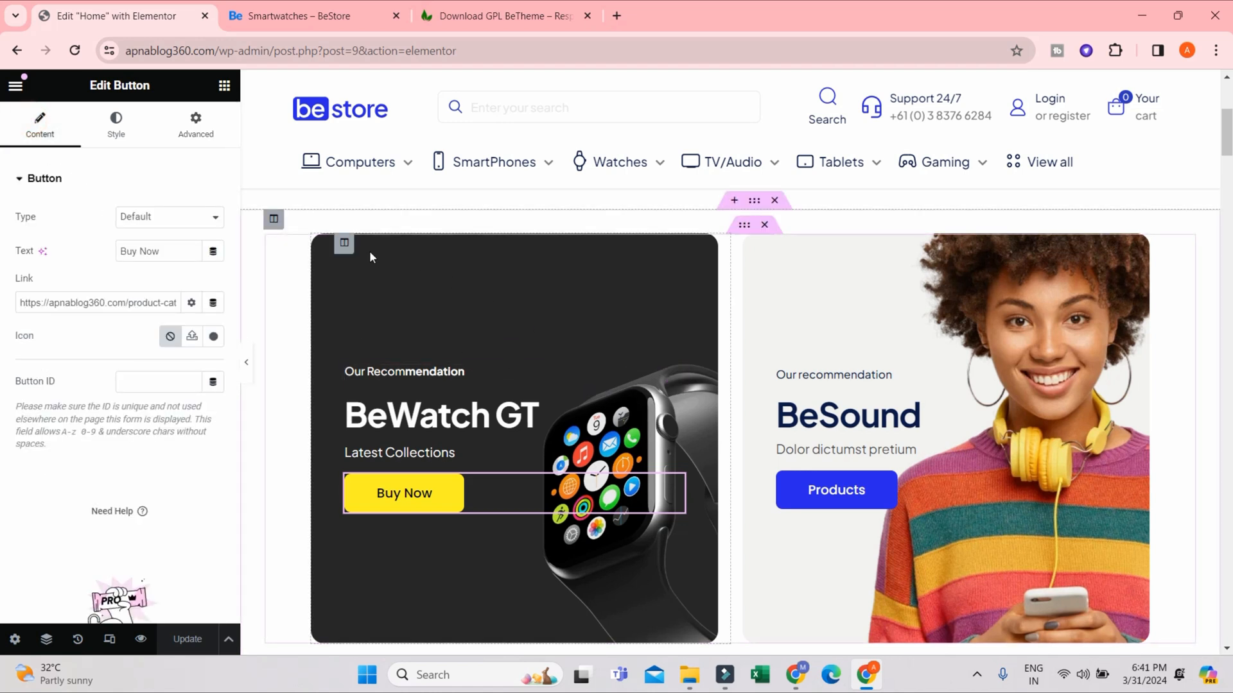
- Examine the layout, spacing and typography settings of the banners' inner section and the style options of the BeWatch GT heading
left_click(743, 229)
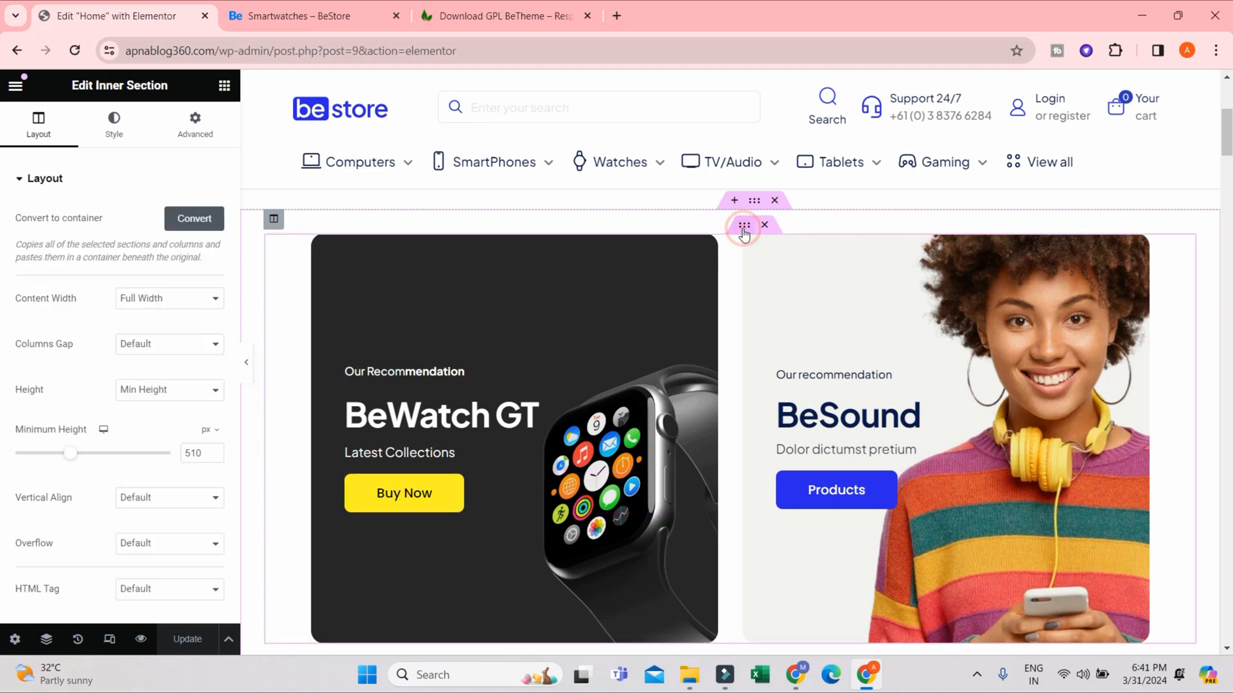
scroll(170, 360, "down", 3)
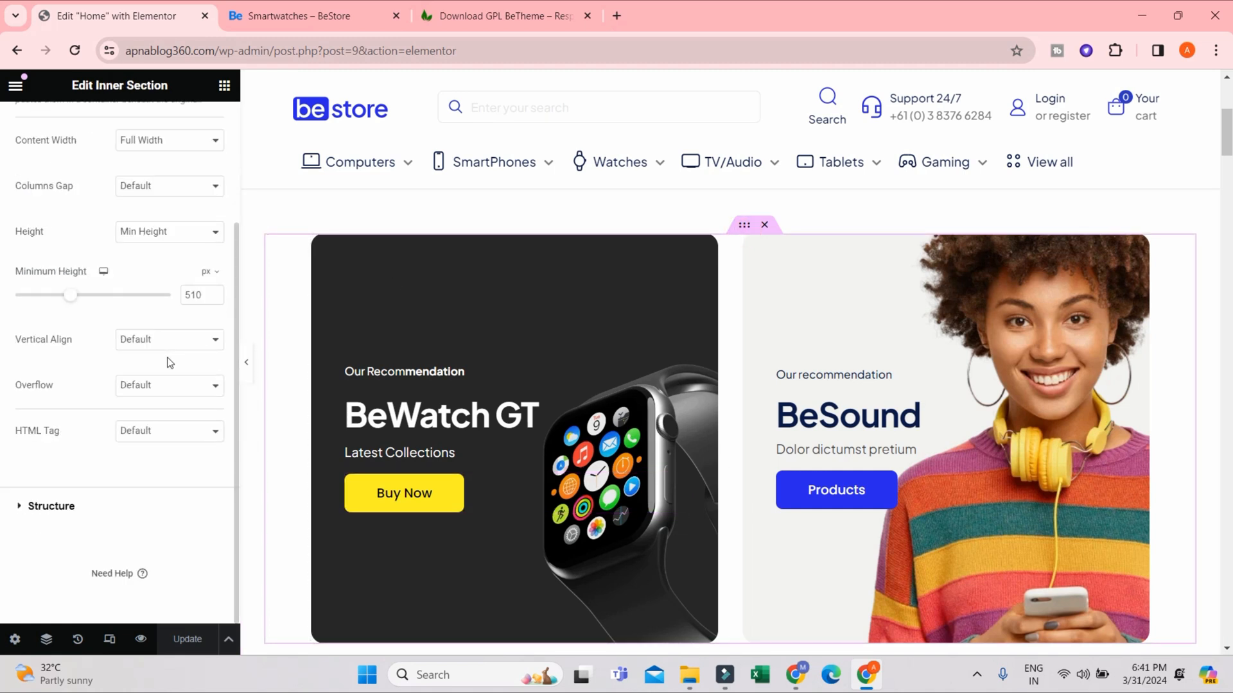
scroll(168, 361, "up", 3)
left_click(195, 125)
scroll(141, 369, "down", 2)
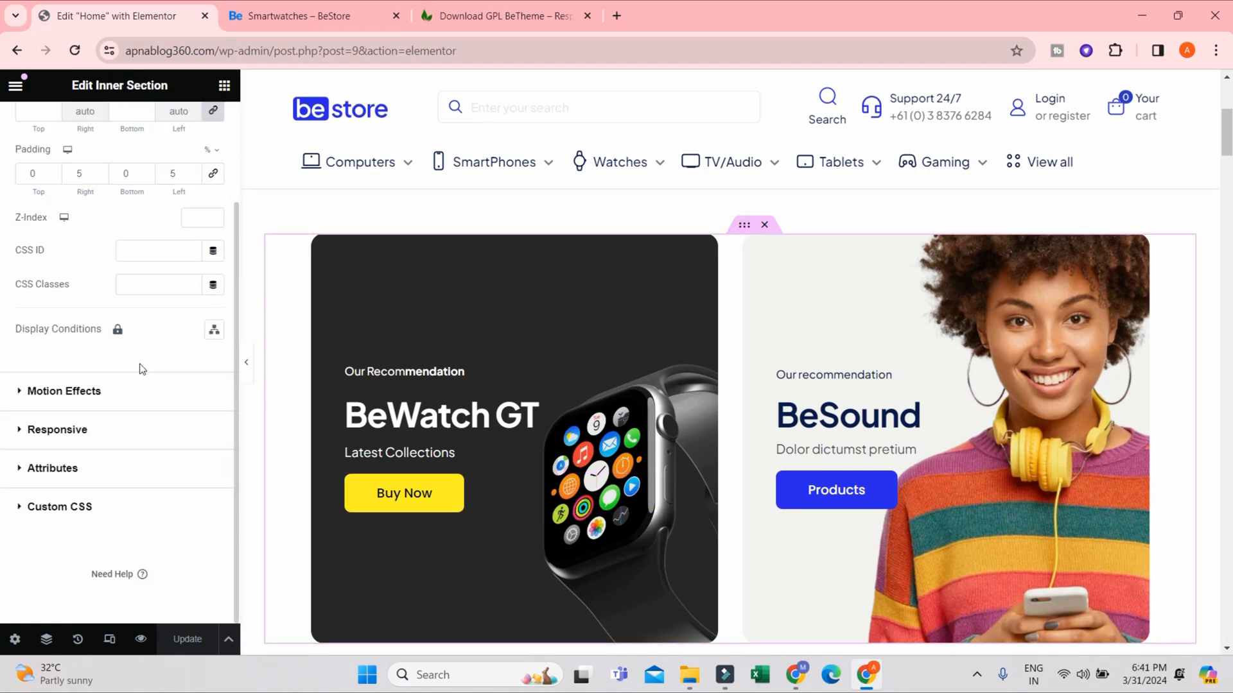
scroll(124, 363, "up", 2)
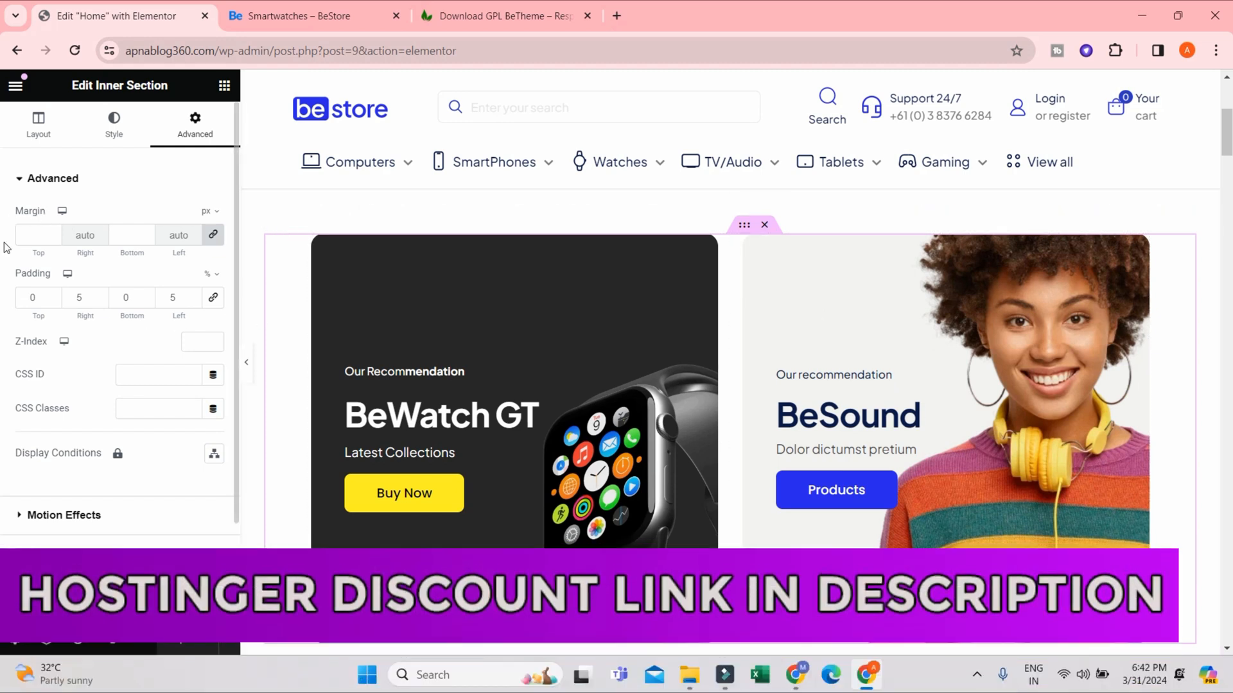
left_click(114, 122)
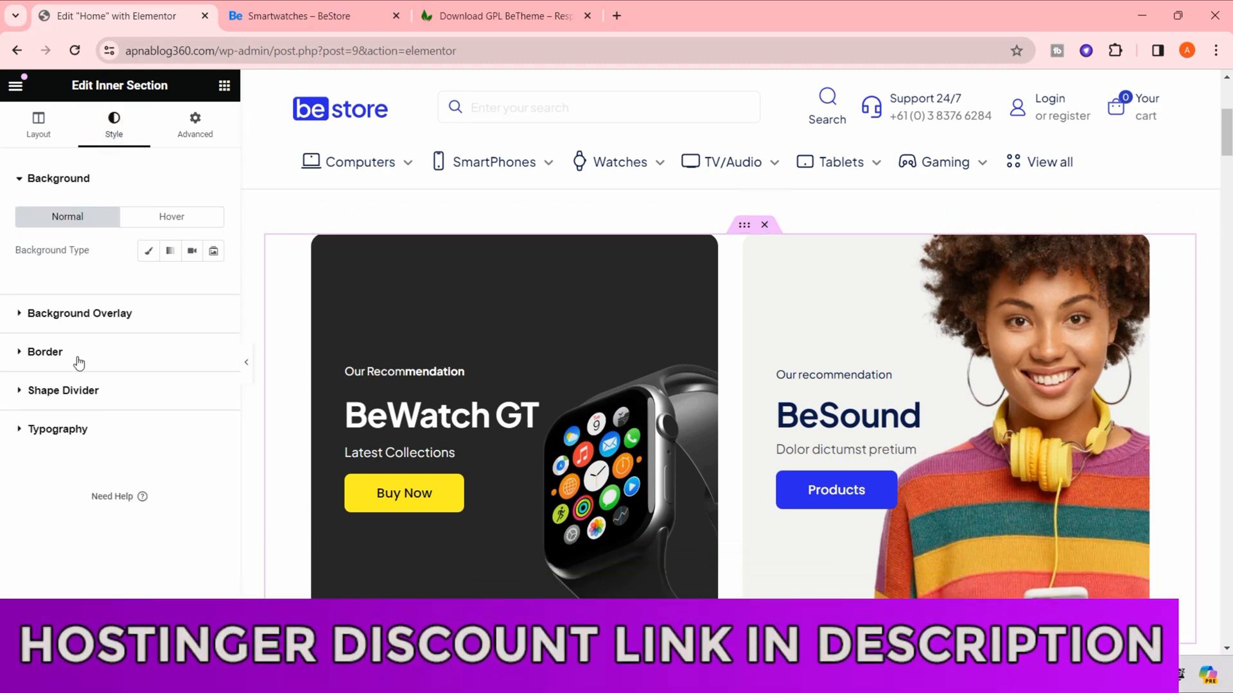
left_click(86, 430)
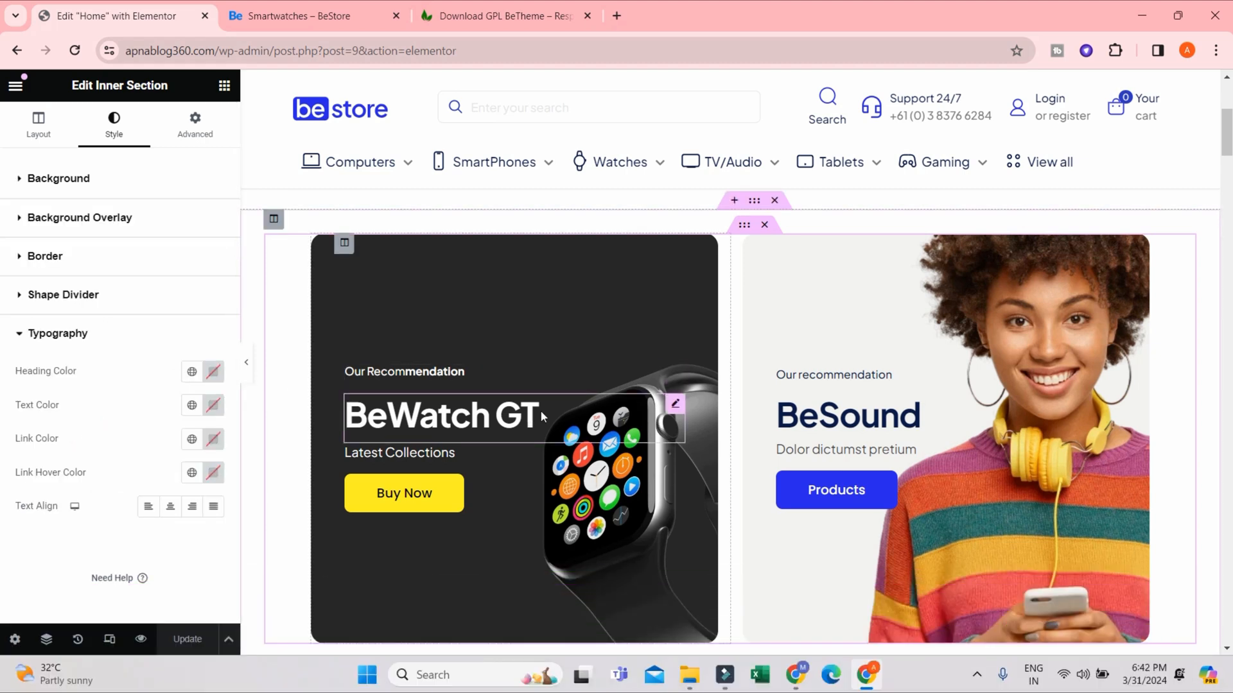
left_click(540, 411)
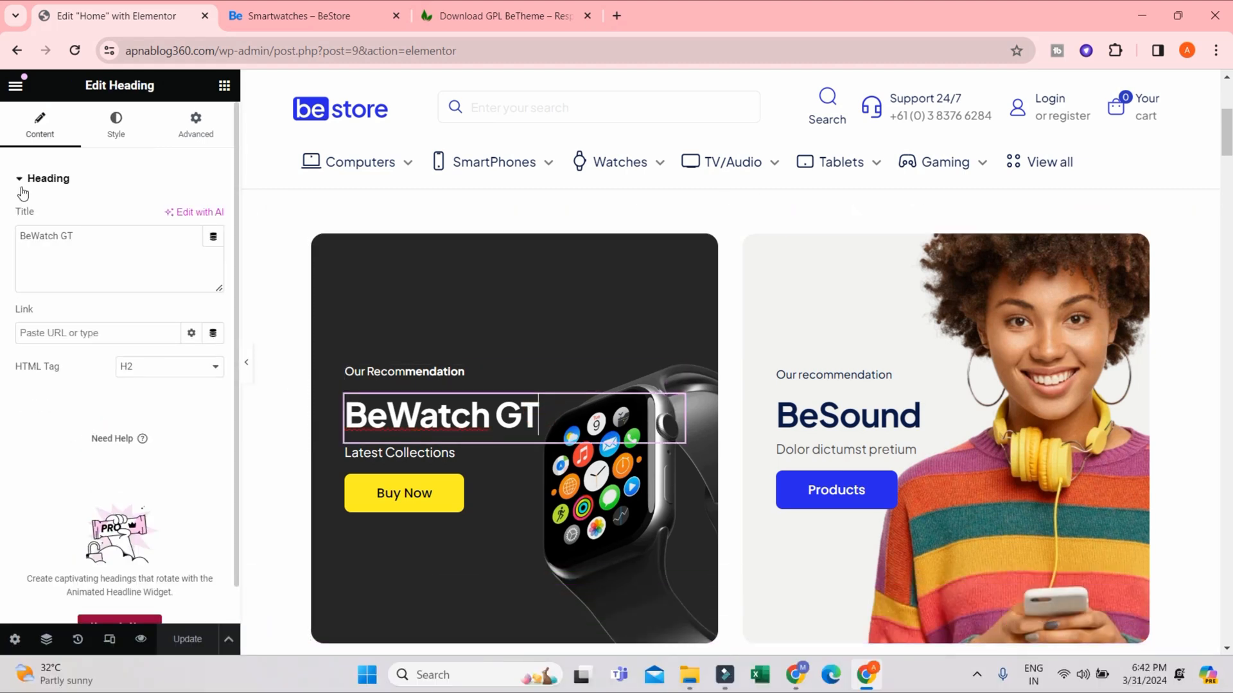
left_click(116, 126)
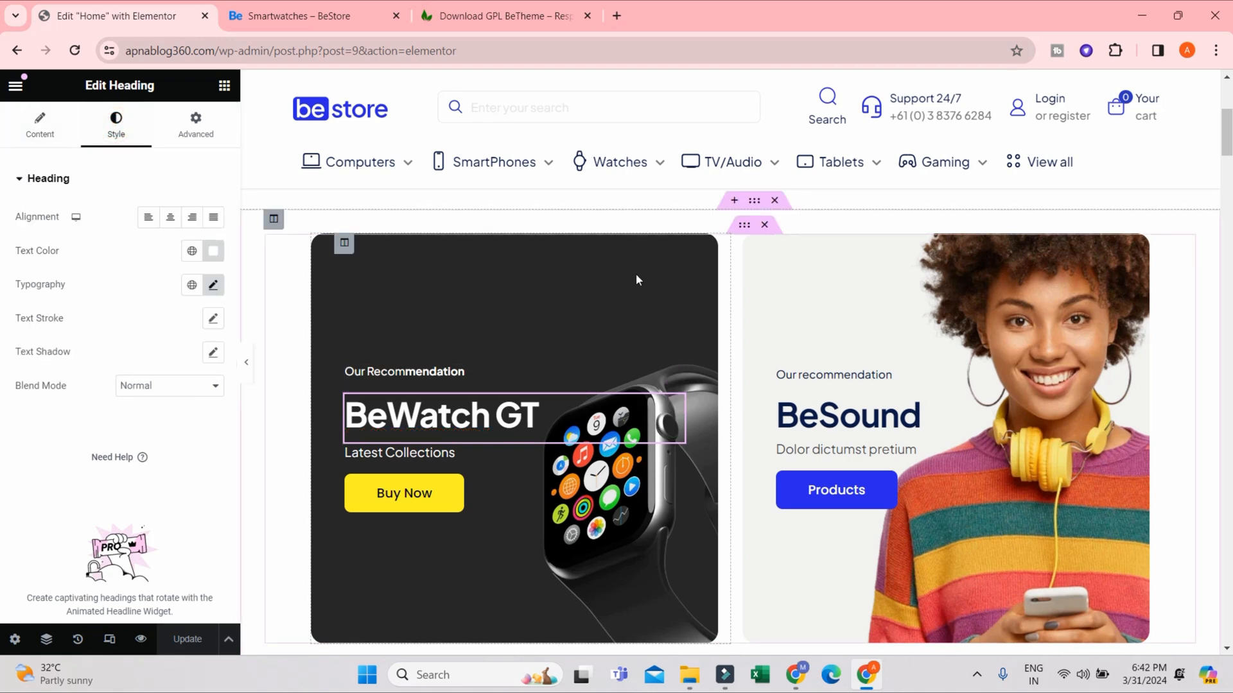
- Select the outer section holding both banners and examine its layout and background settings
left_click(748, 203)
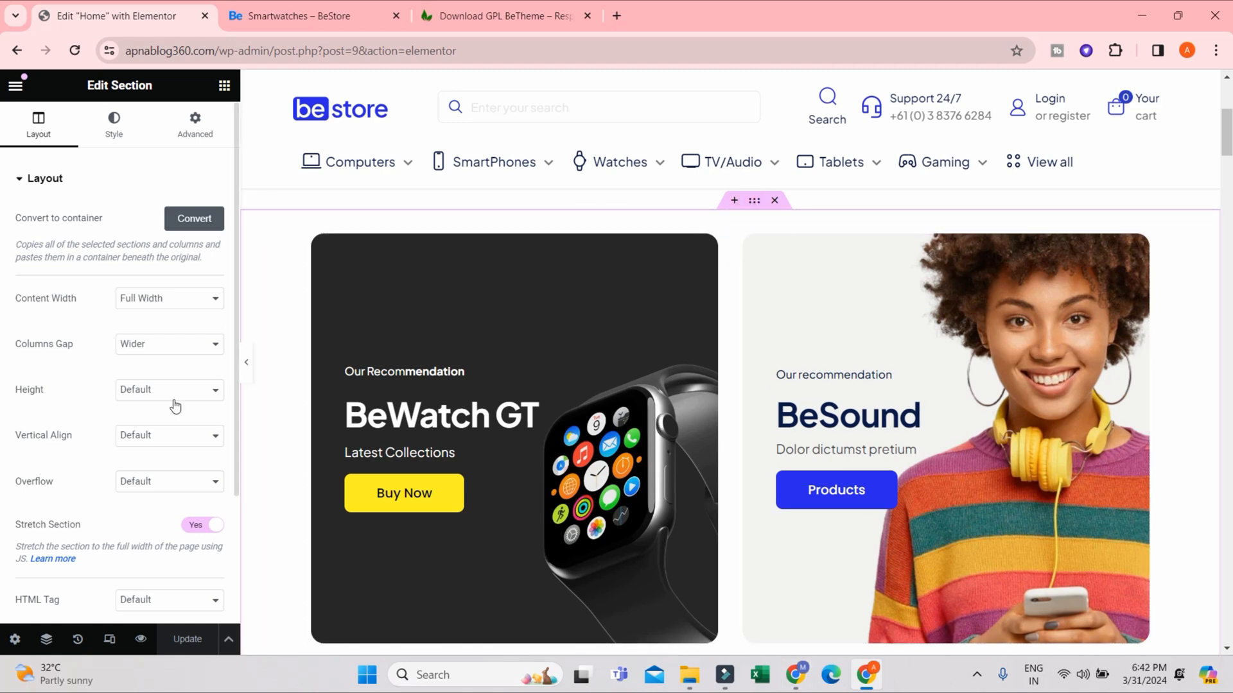
scroll(147, 420, "down", 3)
scroll(143, 532, "up", 5)
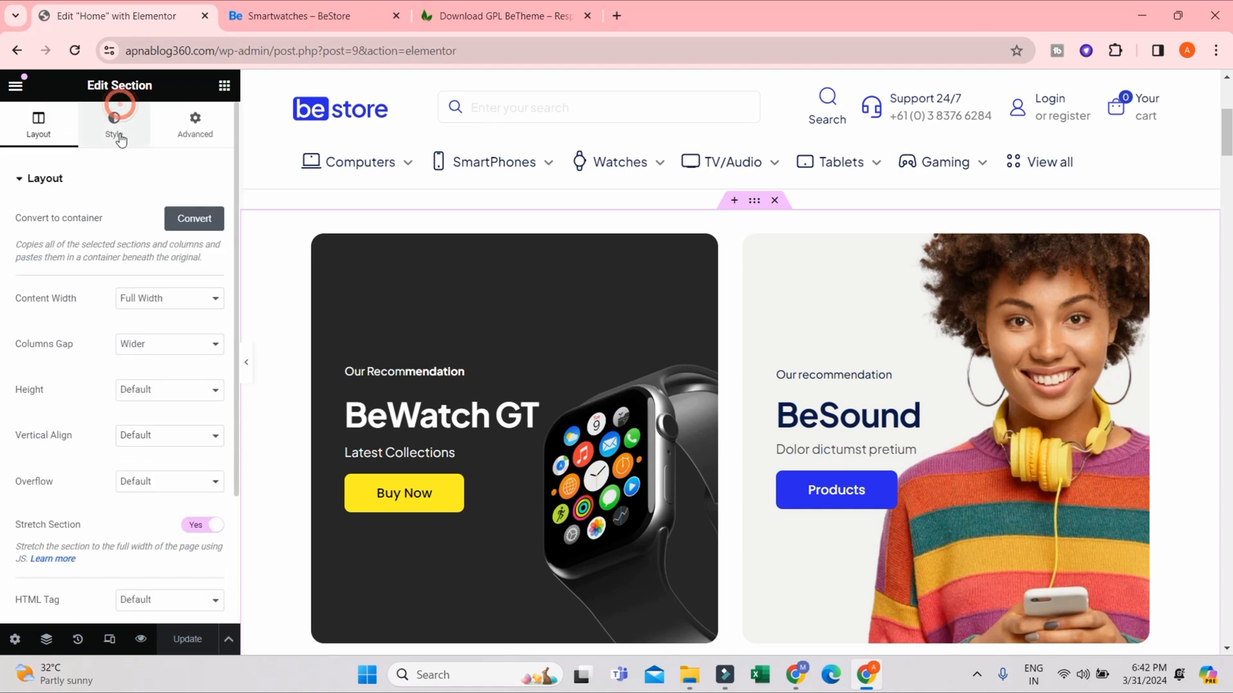
left_click(114, 122)
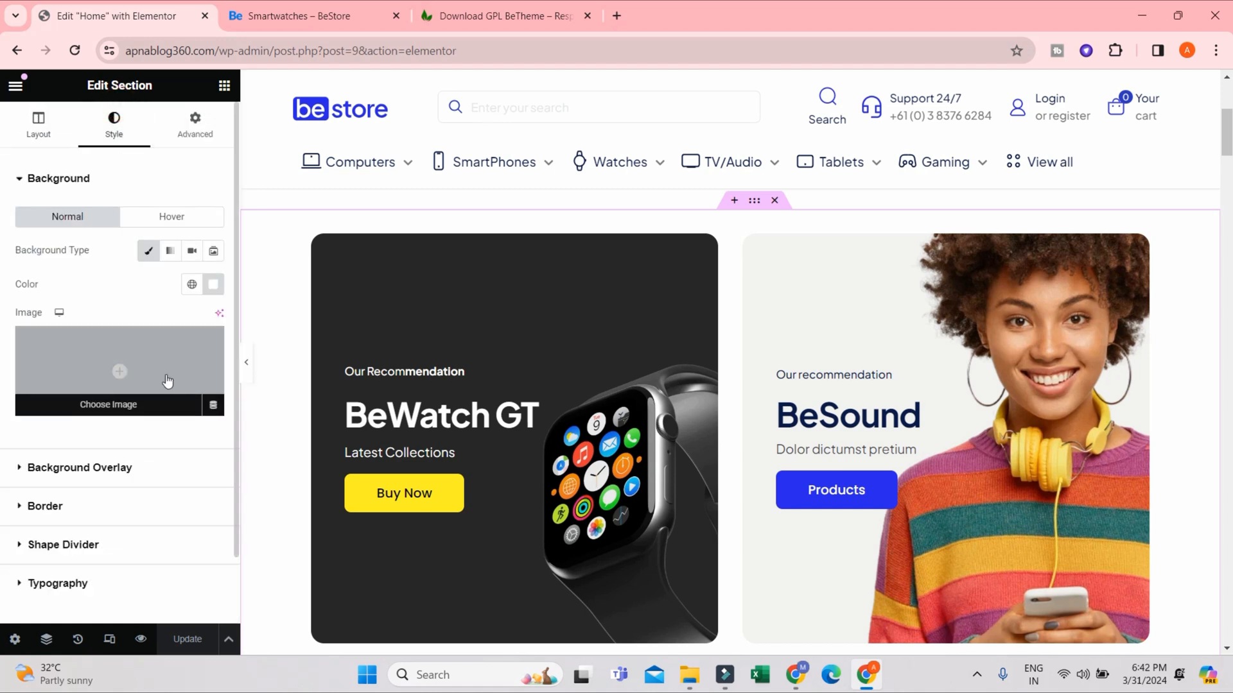
scroll(167, 381, "down", 2)
scroll(165, 383, "up", 2)
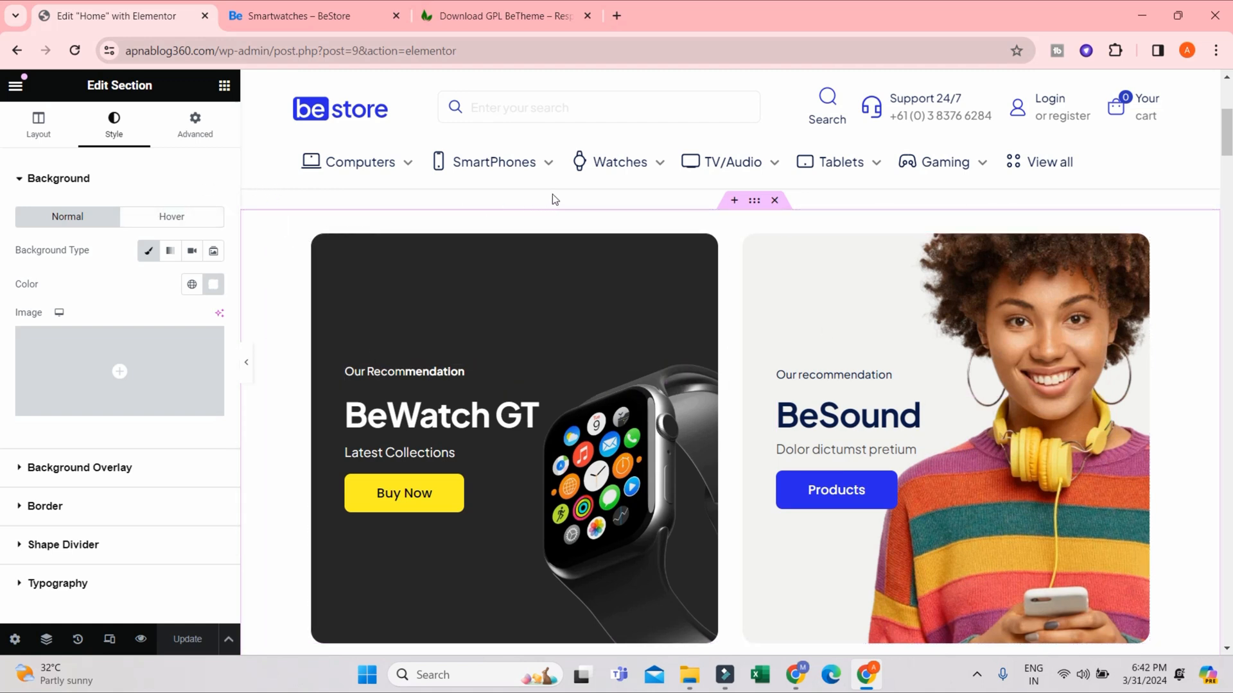
- Examine the outer section's spacing, motion effects, responsive, attributes and custom CSS options, and return to its layout settings
left_click(197, 126)
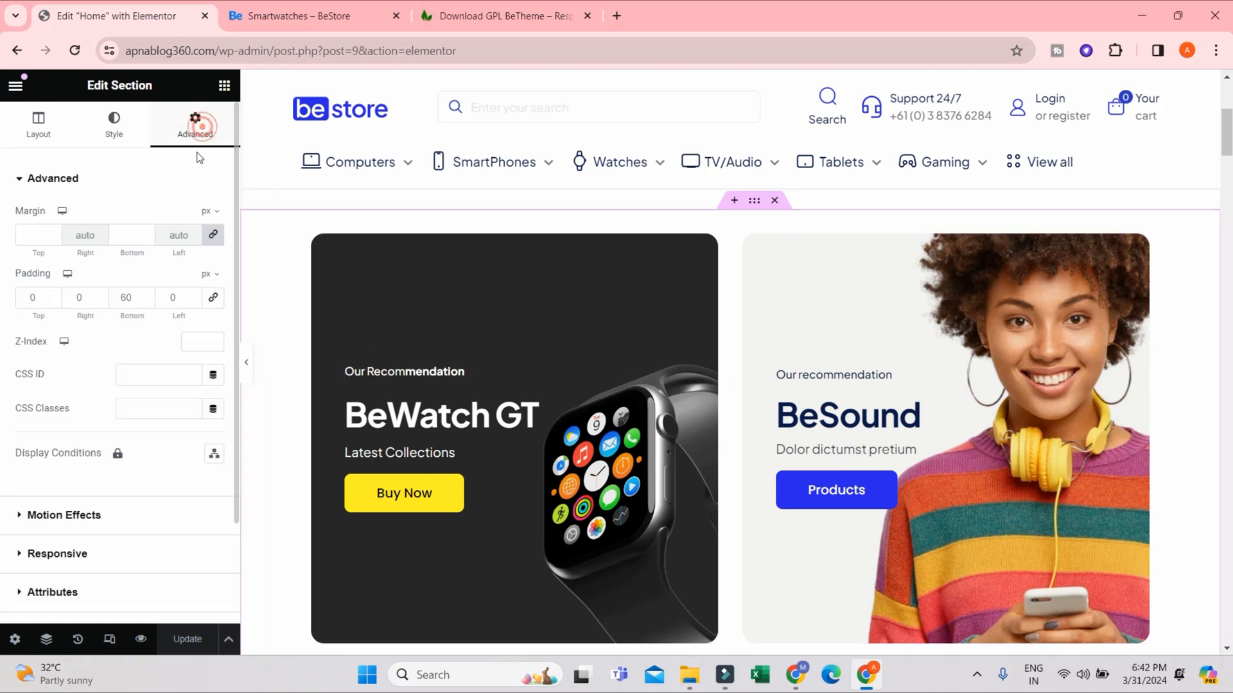
scroll(153, 360, "down", 2)
left_click(111, 406)
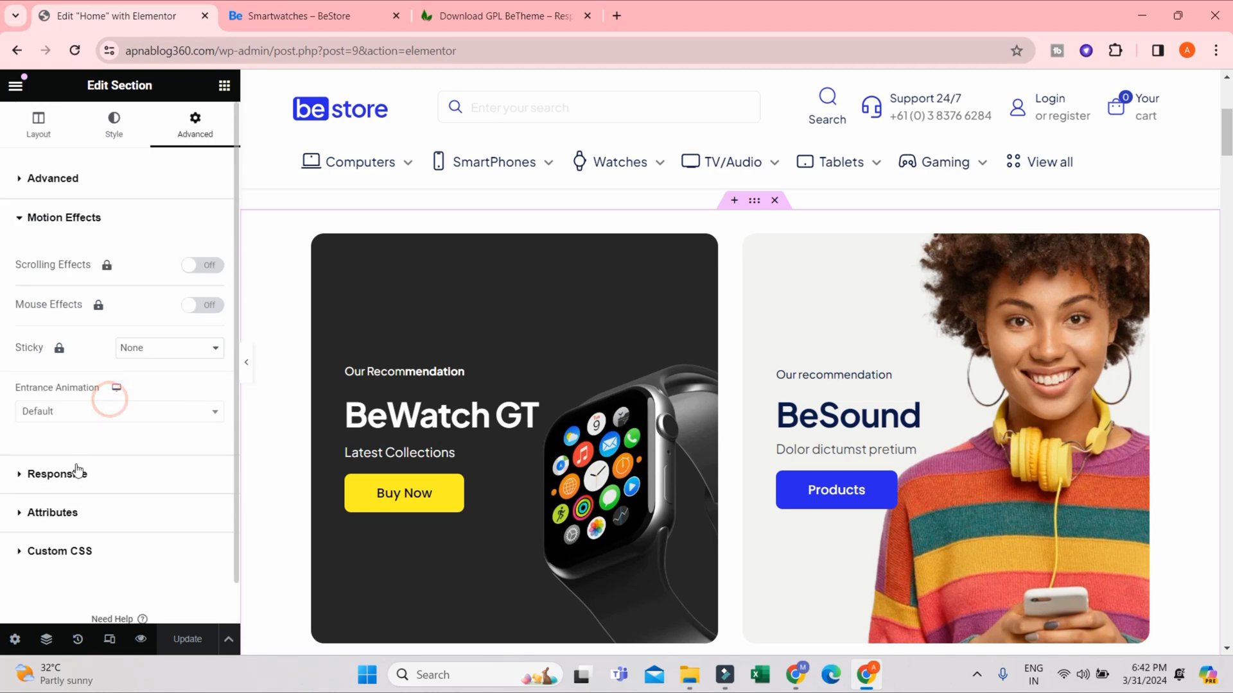
left_click(77, 475)
left_click(43, 471)
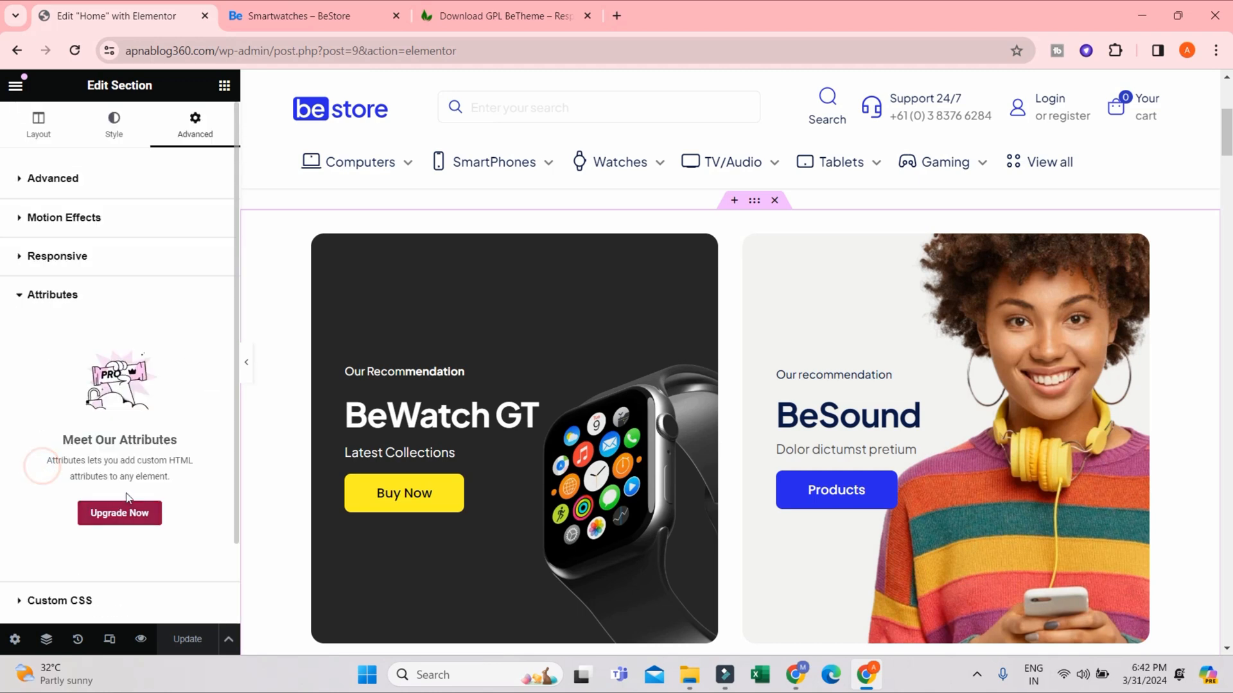
left_click(48, 504)
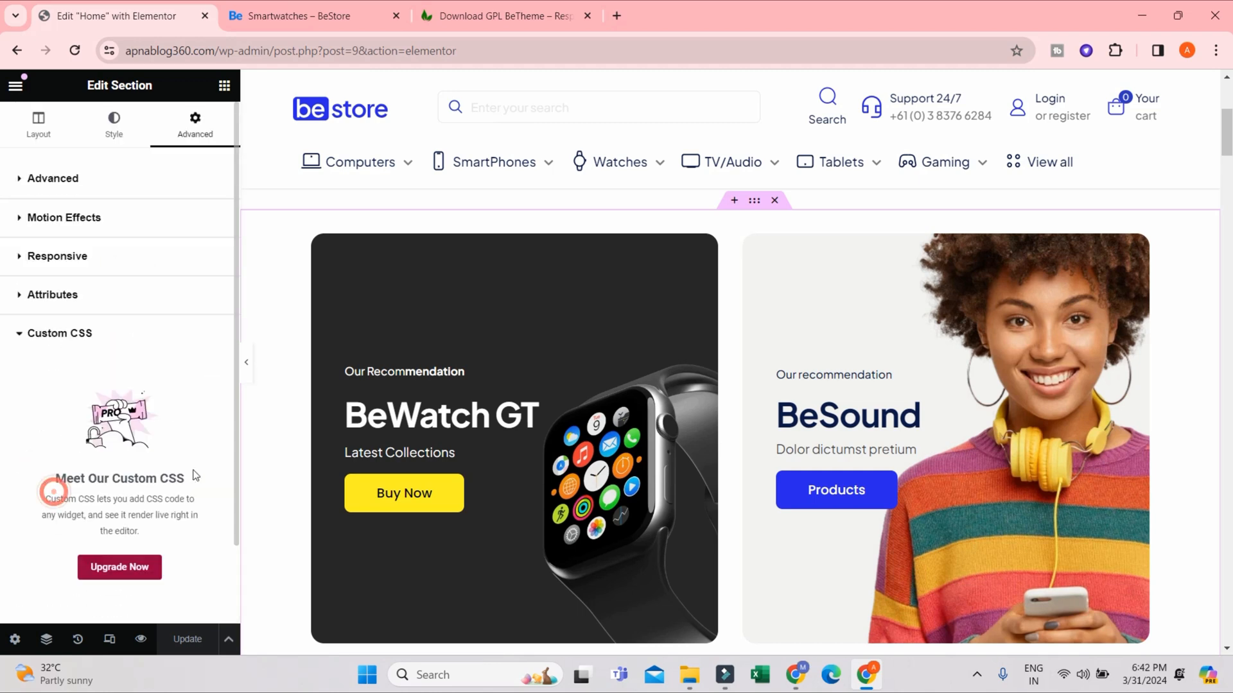
left_click(103, 127)
left_click(40, 125)
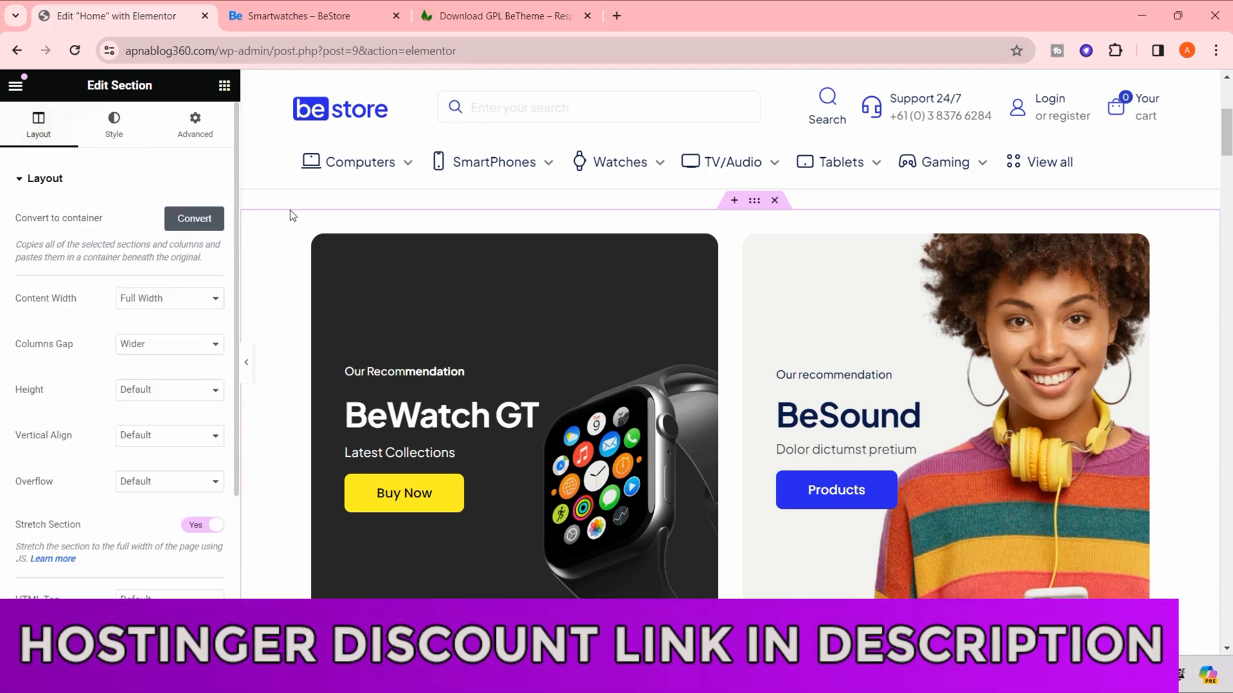
- Add an empty container below the two homepage banners and delete it again
scroll(631, 310, "down", 1)
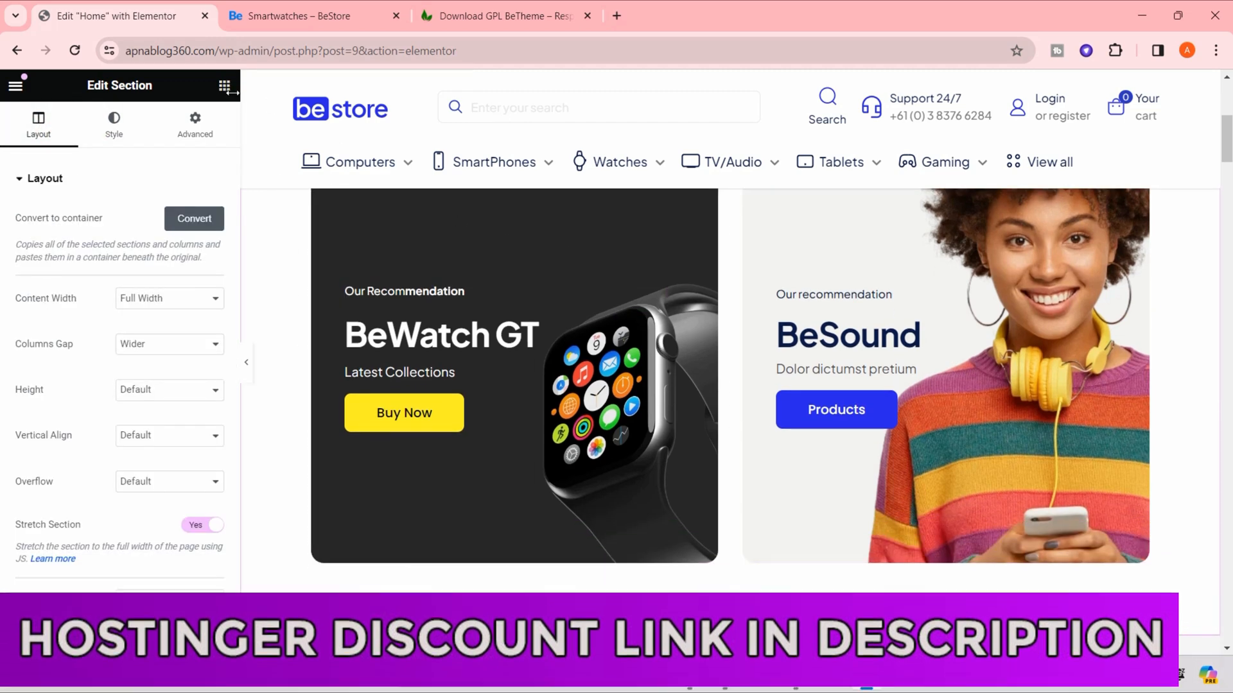
left_click(224, 86)
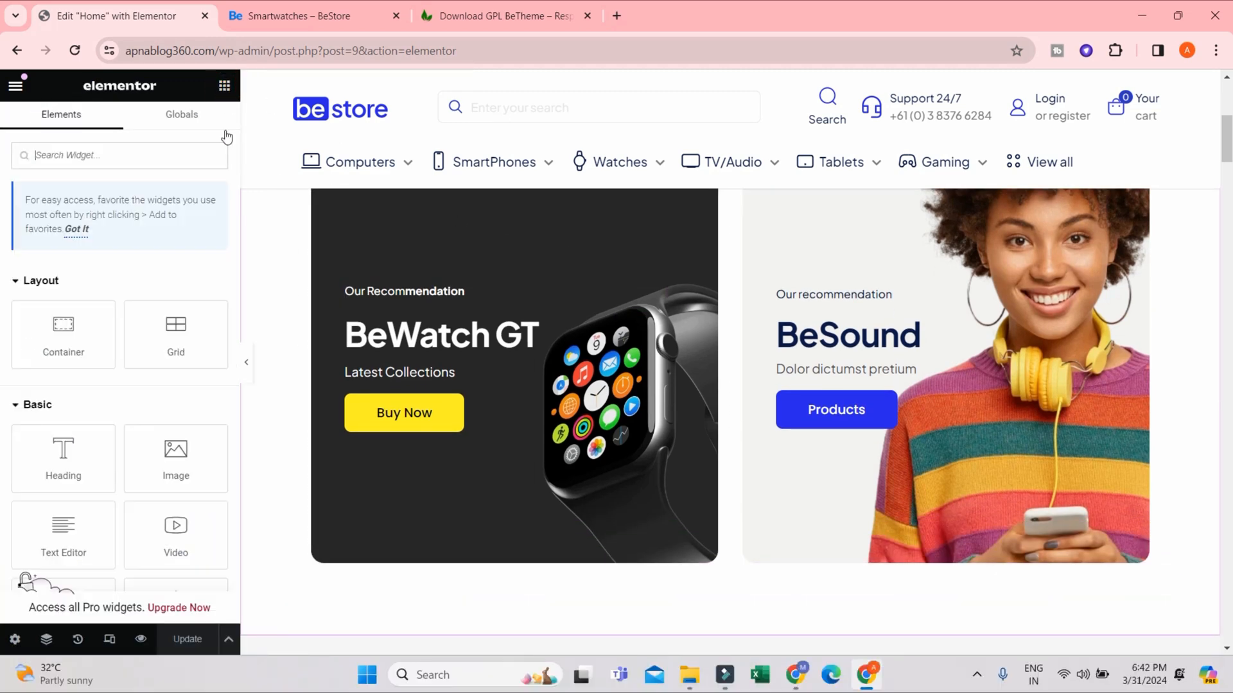
left_click_drag(62, 334, 698, 562)
scroll(706, 514, "down", 4)
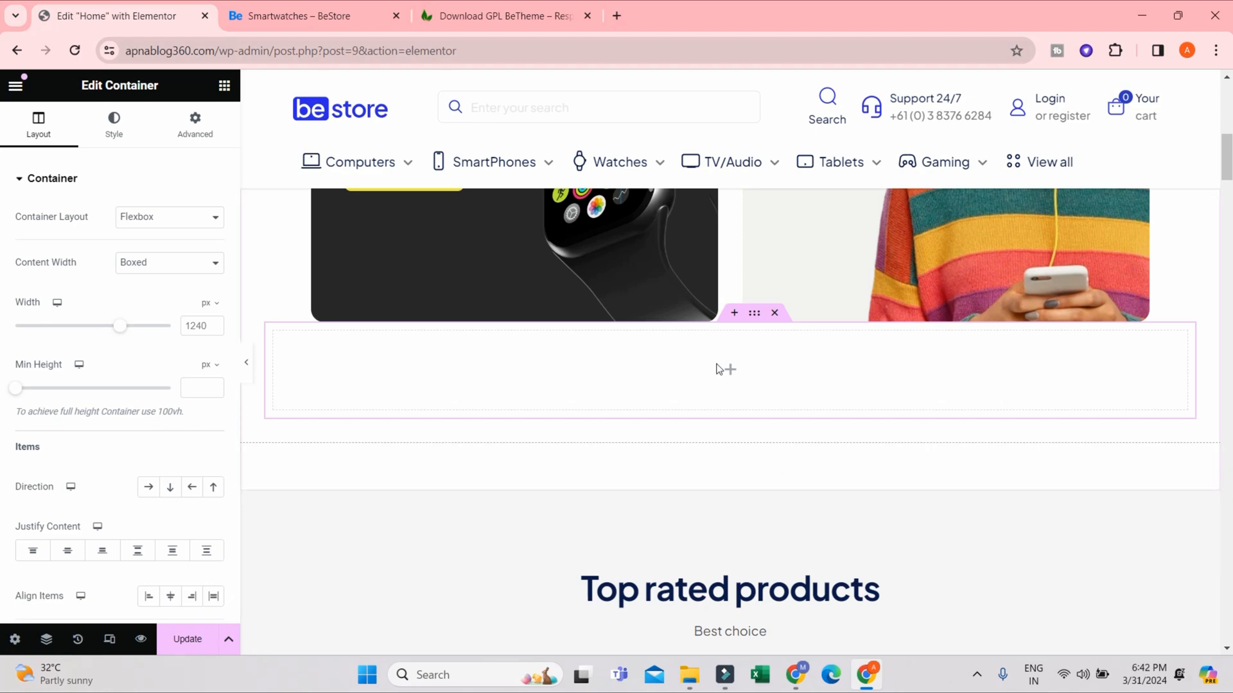
left_click(730, 370)
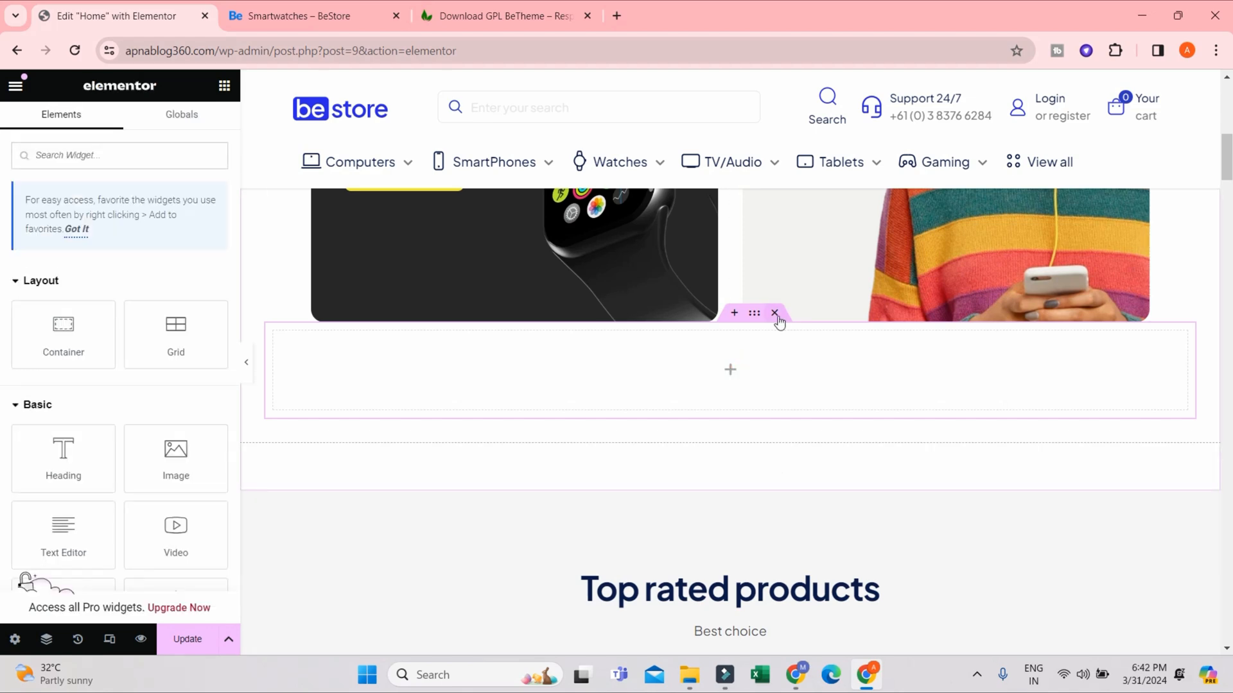
left_click(774, 314)
scroll(286, 344, "up", 6)
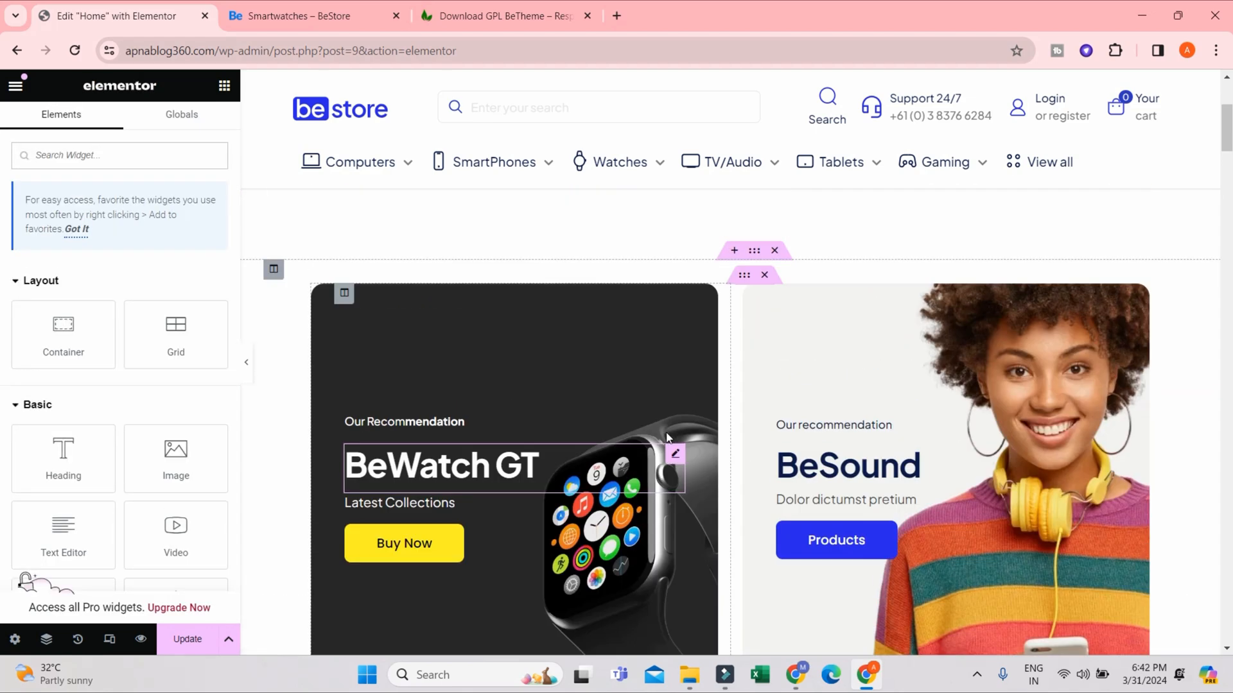
- Capitalize the heading above the product row so that it reads "Top Rated Products"
scroll(629, 385, "down", 6)
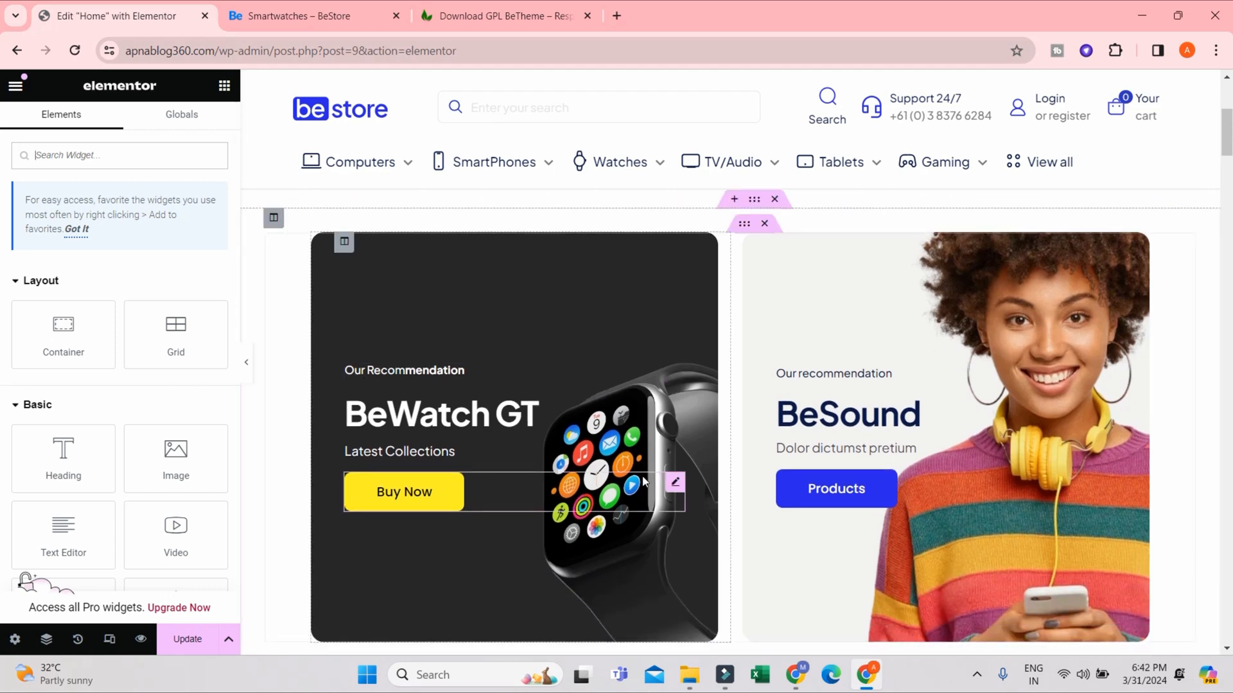
scroll(648, 469, "down", 3)
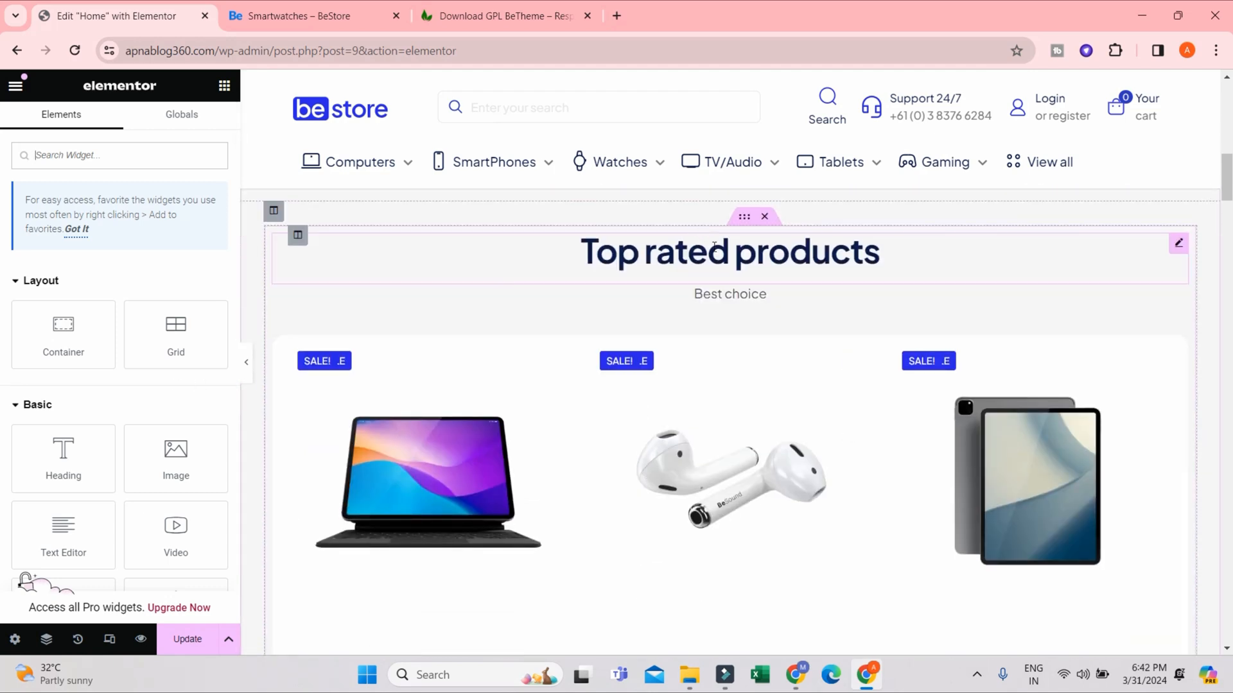
left_click(767, 260)
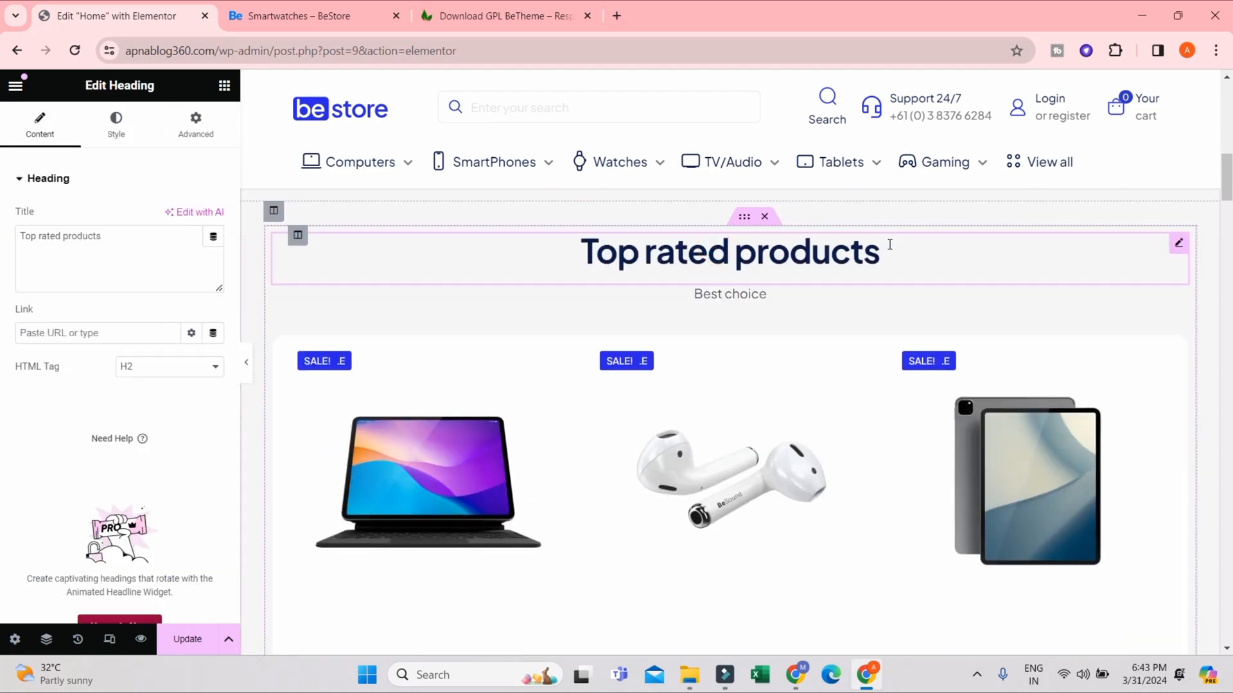
left_click_drag(889, 244, 581, 280)
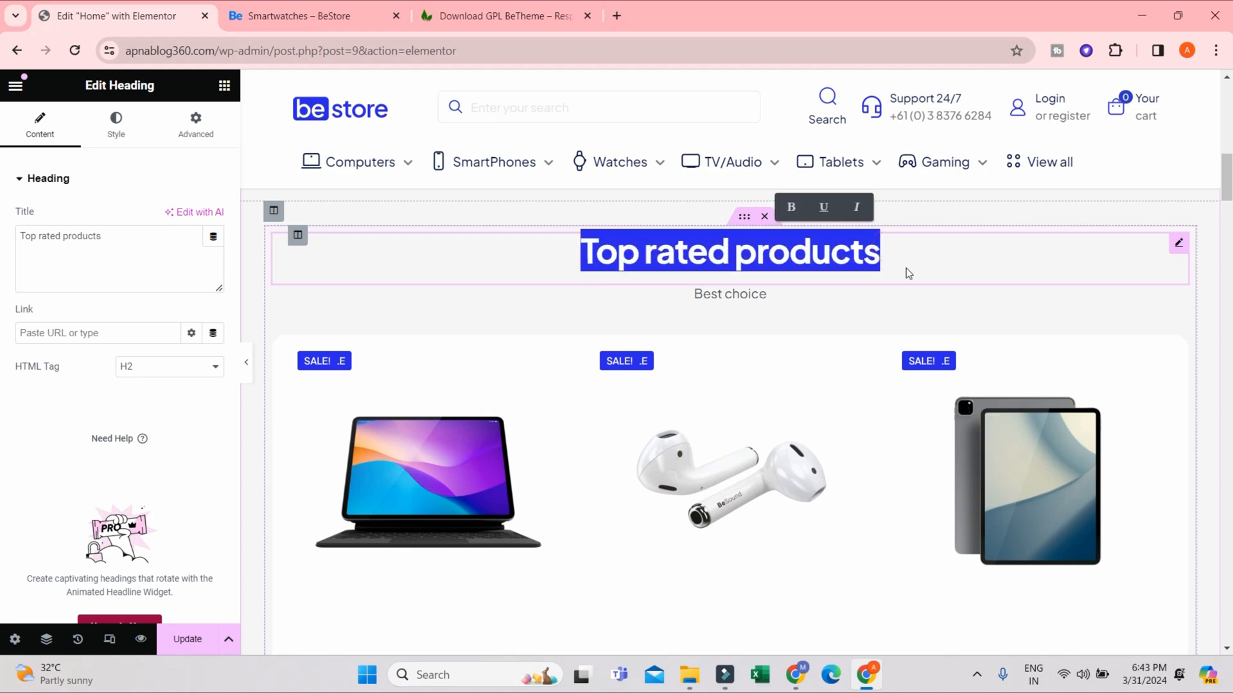
left_click(906, 270)
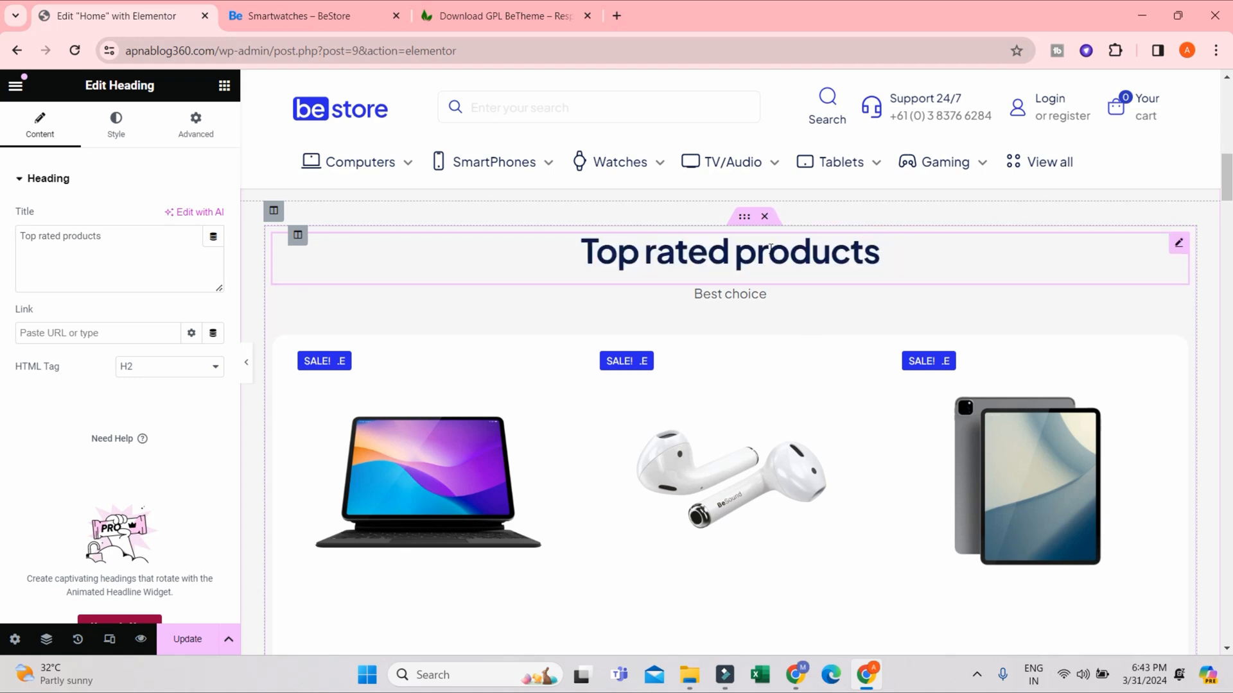
left_click(771, 250)
left_click(68, 238)
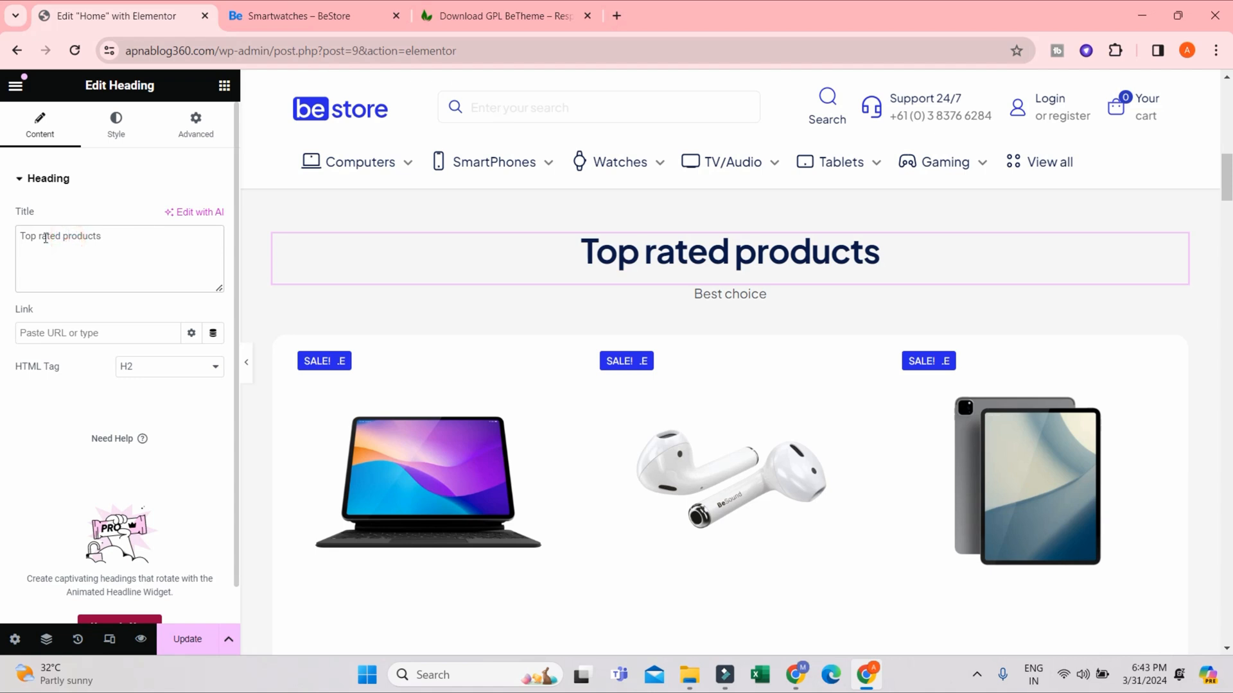
left_click_drag(39, 235, 67, 234)
type("R")
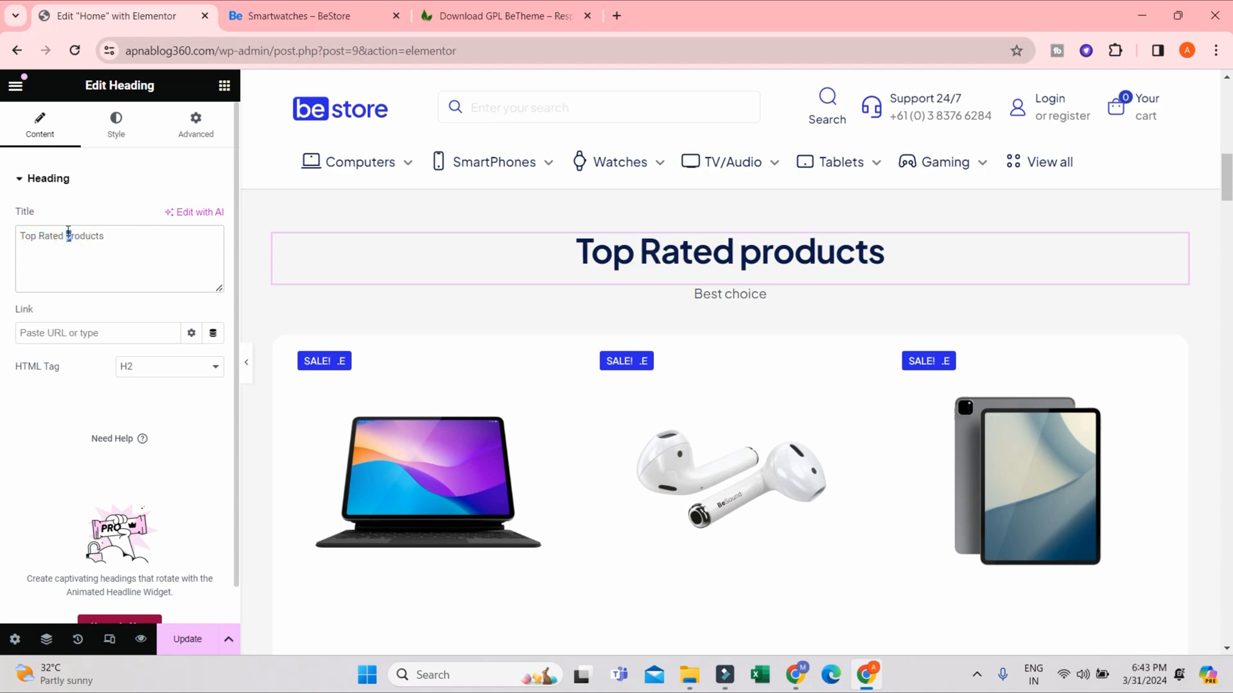
type("P")
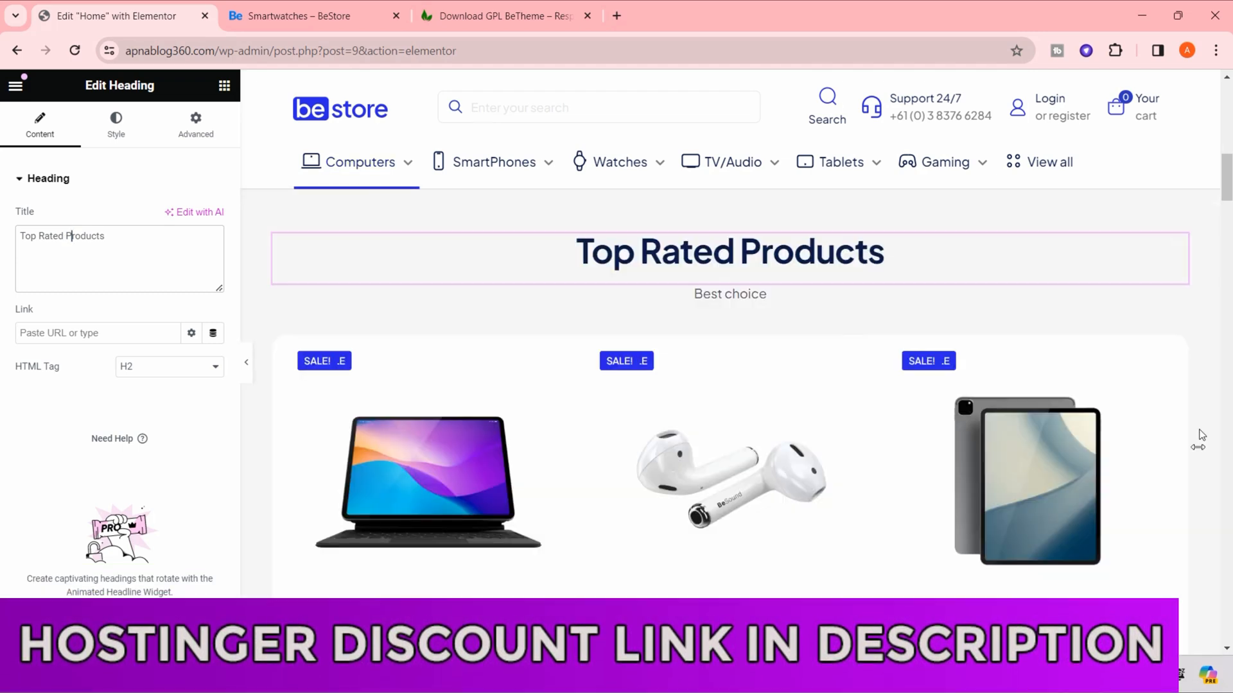
- Change the text under the Top Rated Products heading to "Best Choice" and update the page
left_click(714, 290)
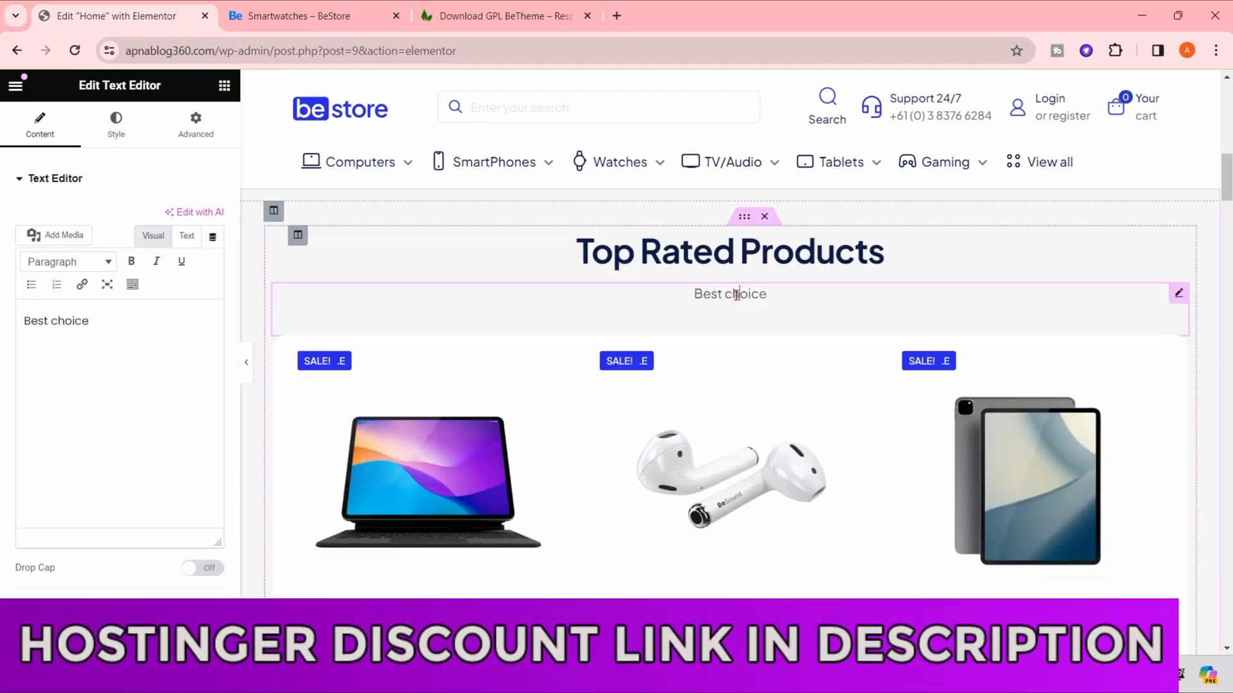
left_click_drag(731, 293, 726, 293)
type("C")
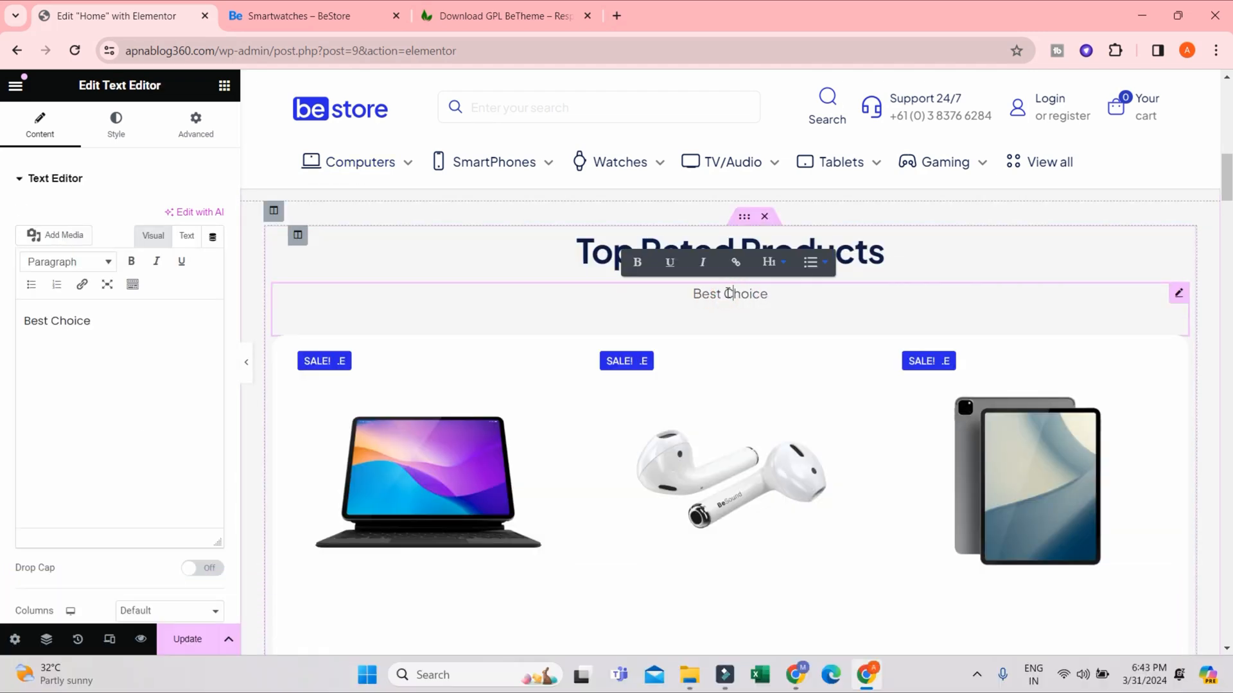
left_click(186, 649)
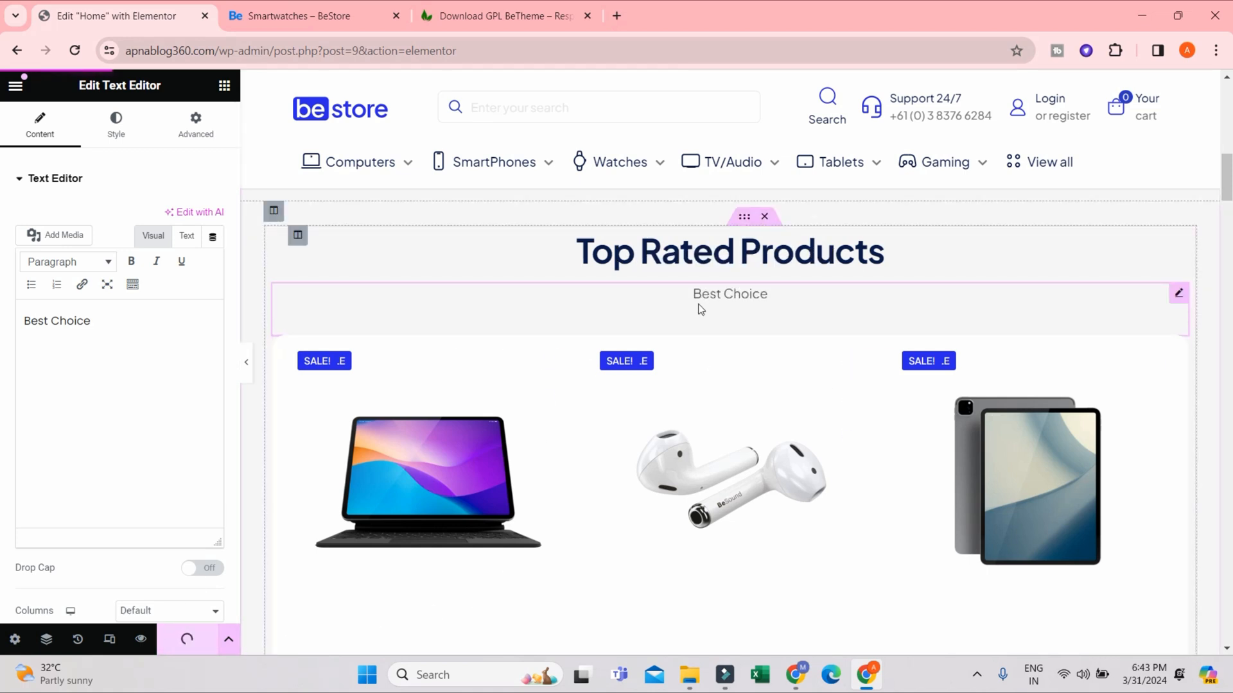
scroll(568, 399, "up", 4)
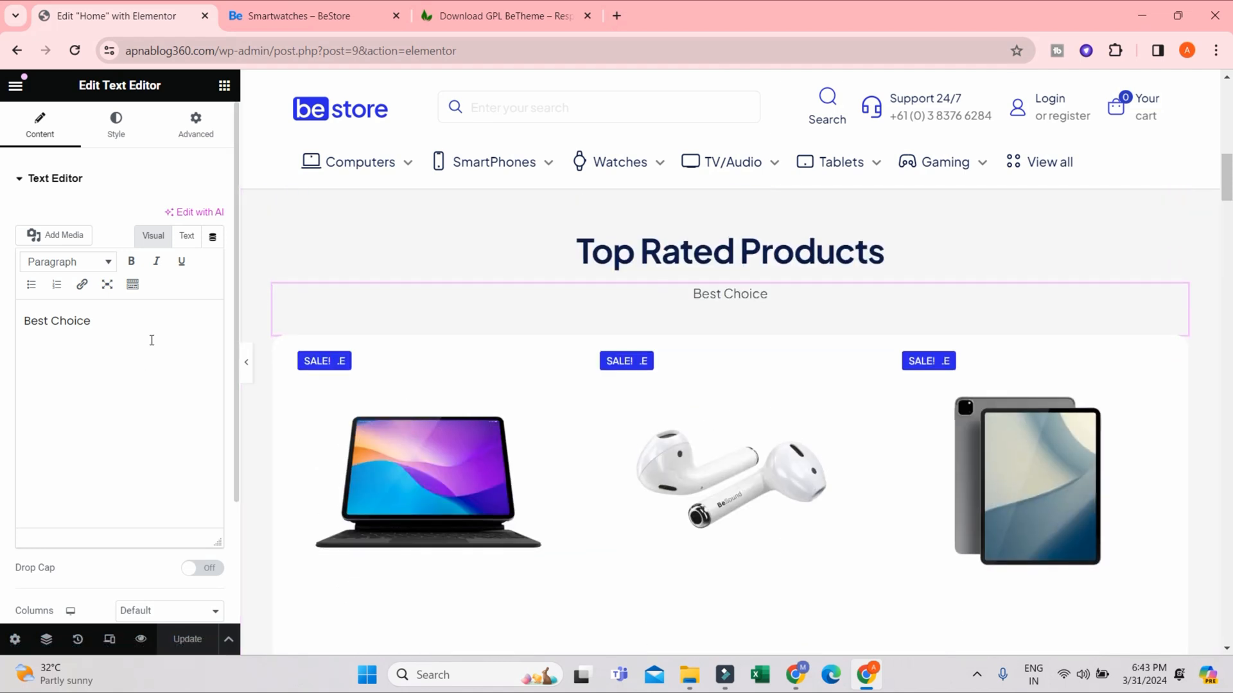
- Replace the phone image in the Special offer section with the black smartwatch image from the media library
left_click(499, 421)
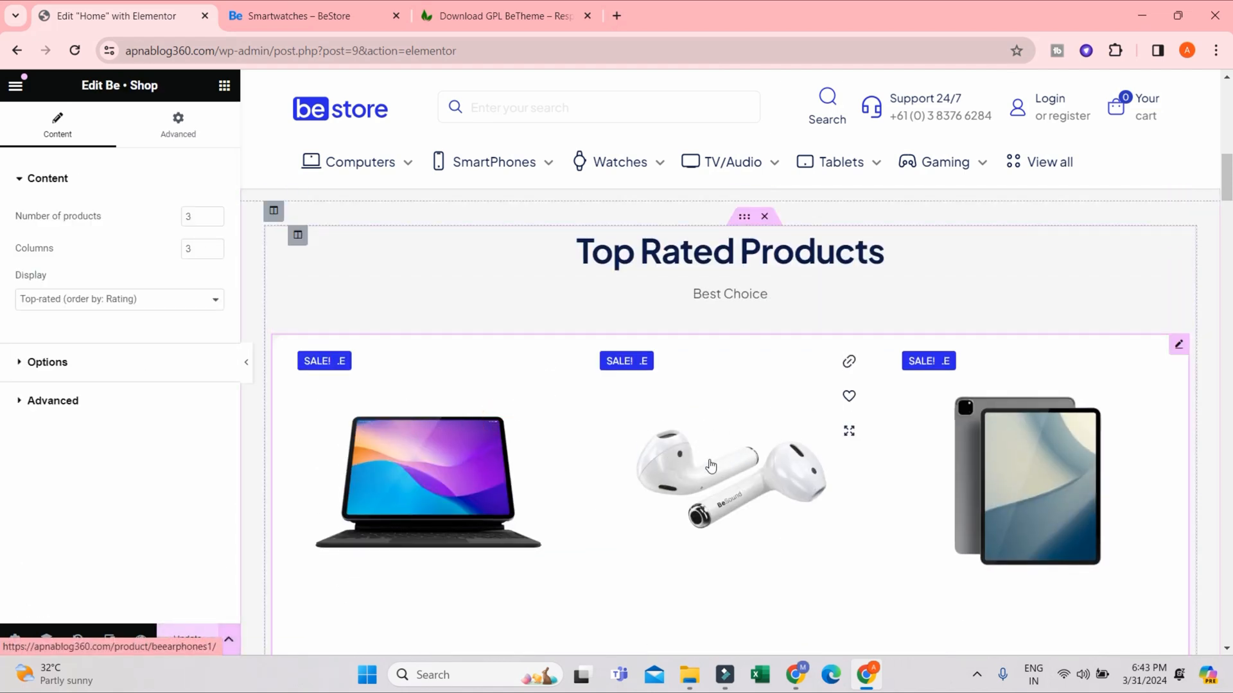
scroll(752, 338, "down", 8)
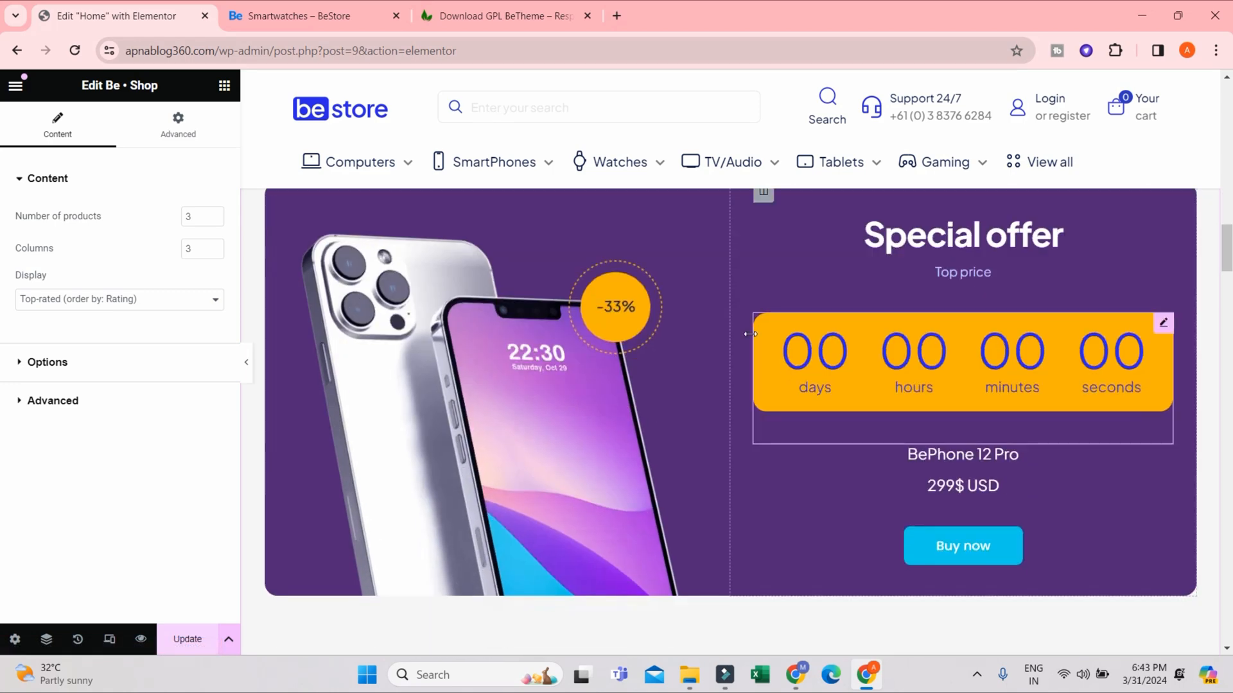
left_click(619, 370)
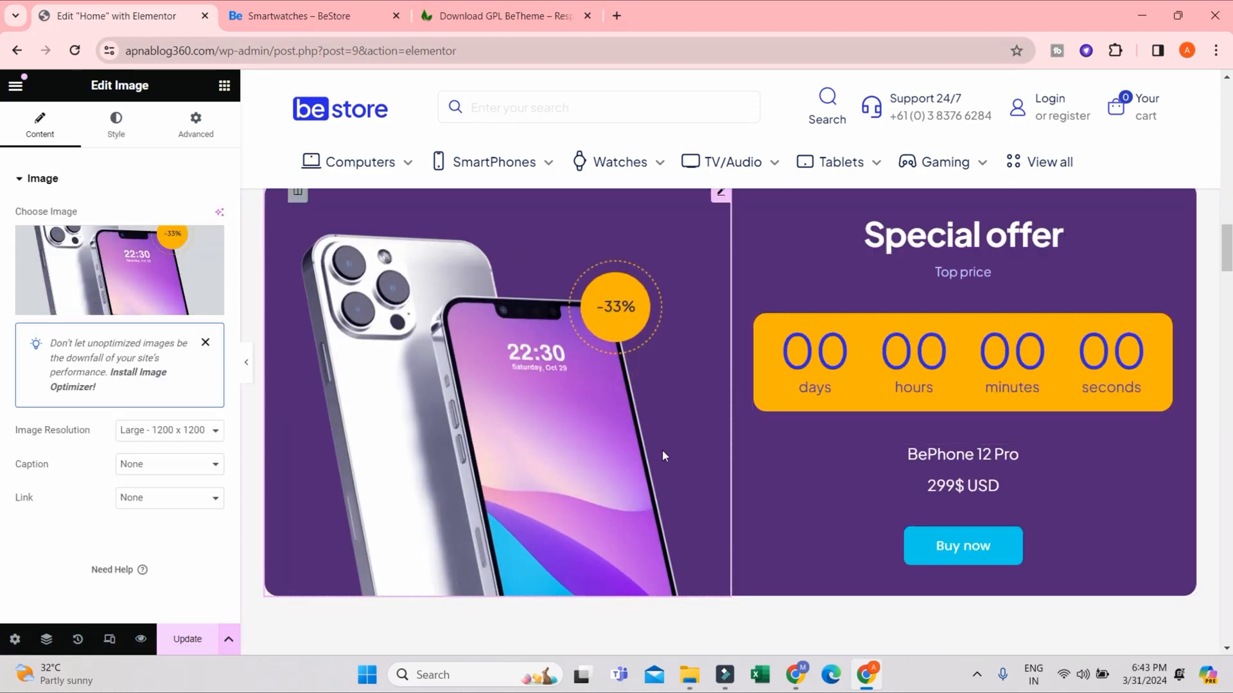
left_click(120, 303)
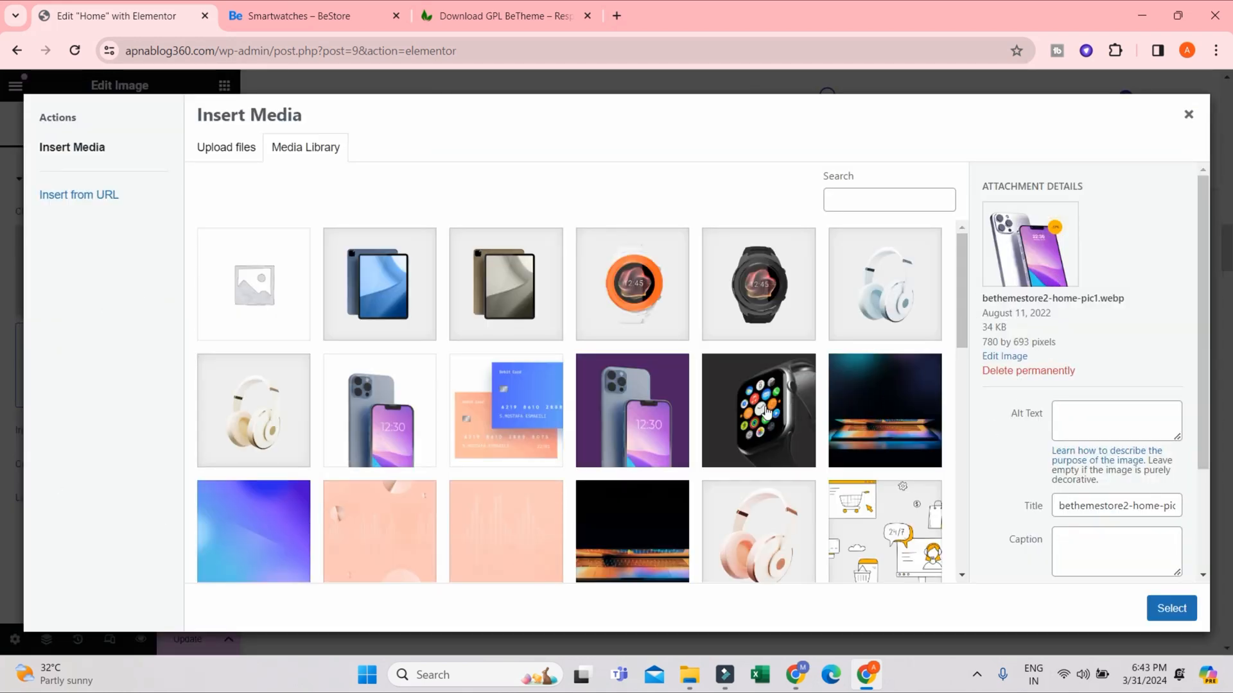
left_click(766, 413)
left_click(1171, 608)
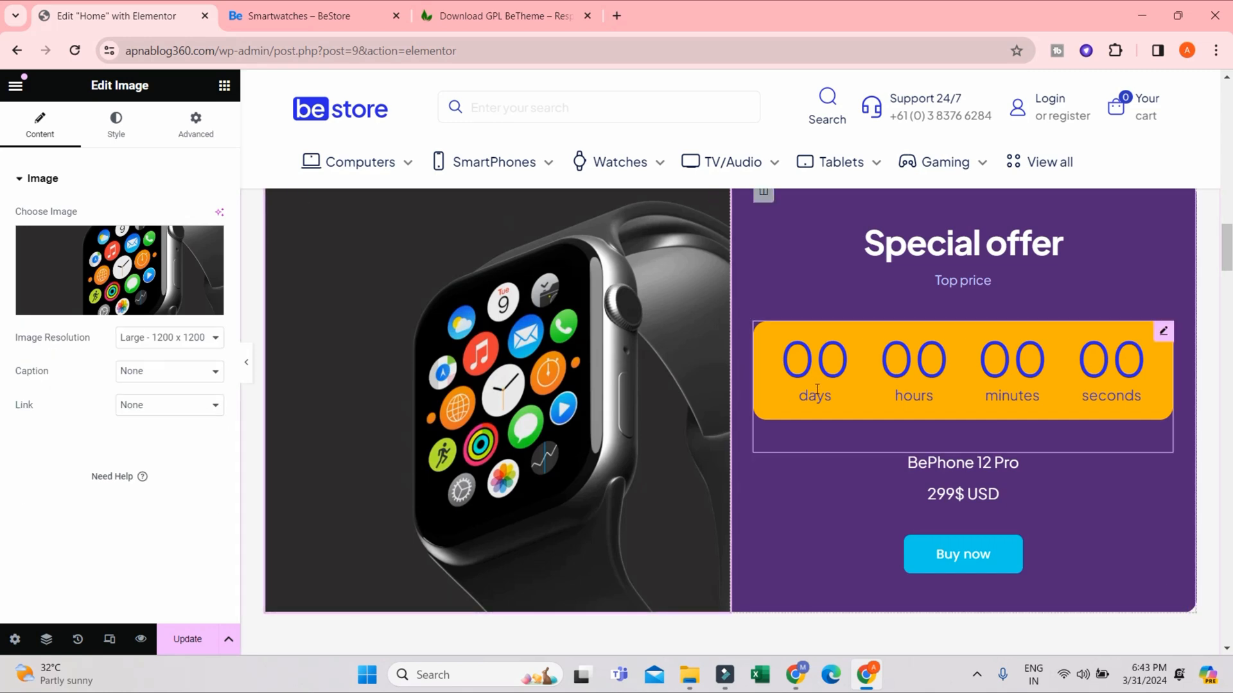
- Set the Special offer countdown's UTC timezone to +5:30 Delhi, Colombo and update the page
left_click(840, 370)
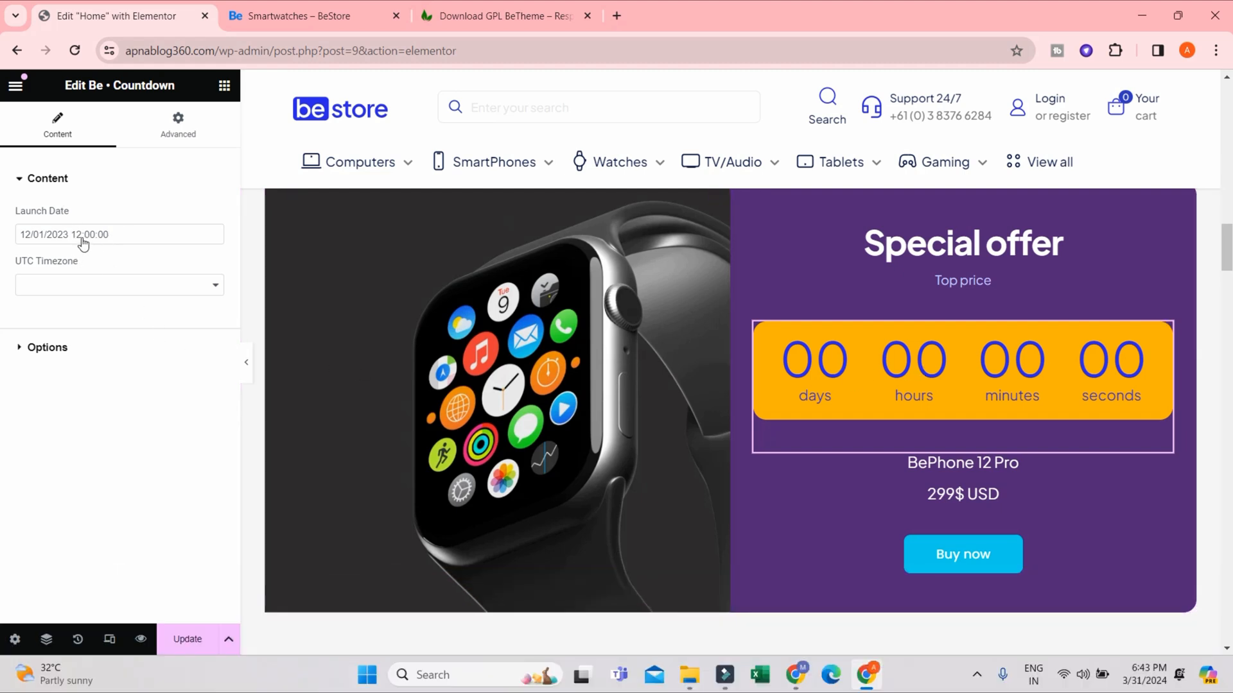
left_click(93, 282)
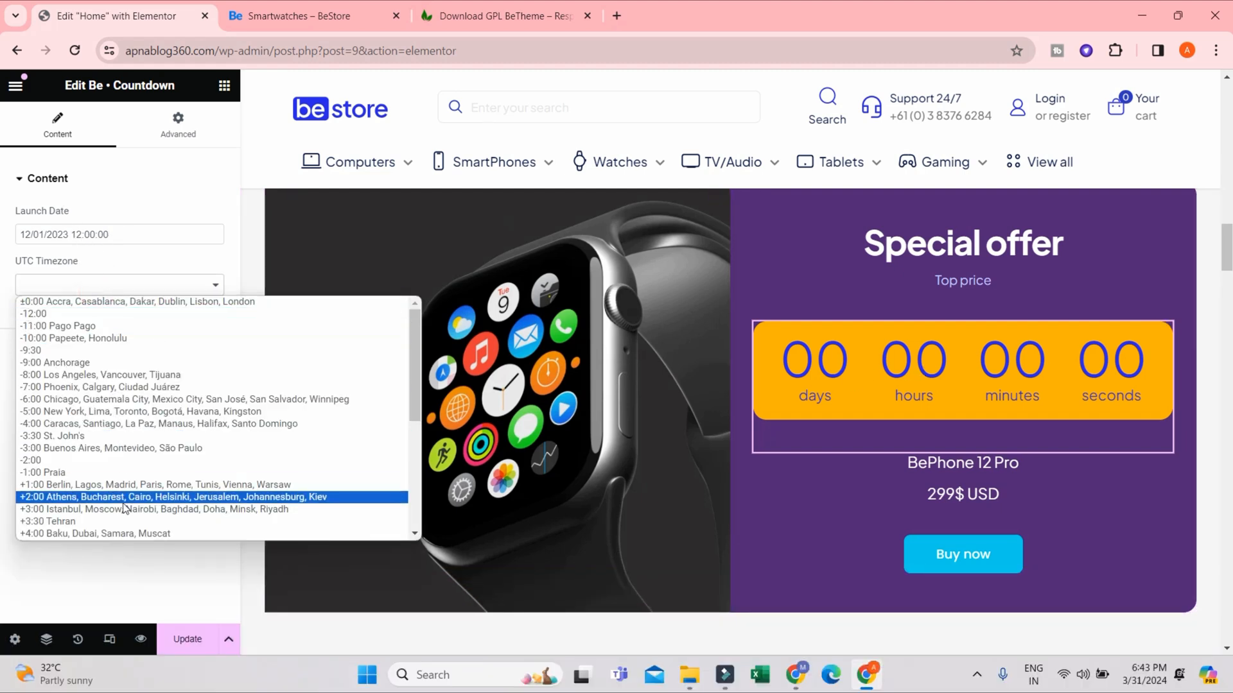
left_click(130, 594)
left_click(106, 286)
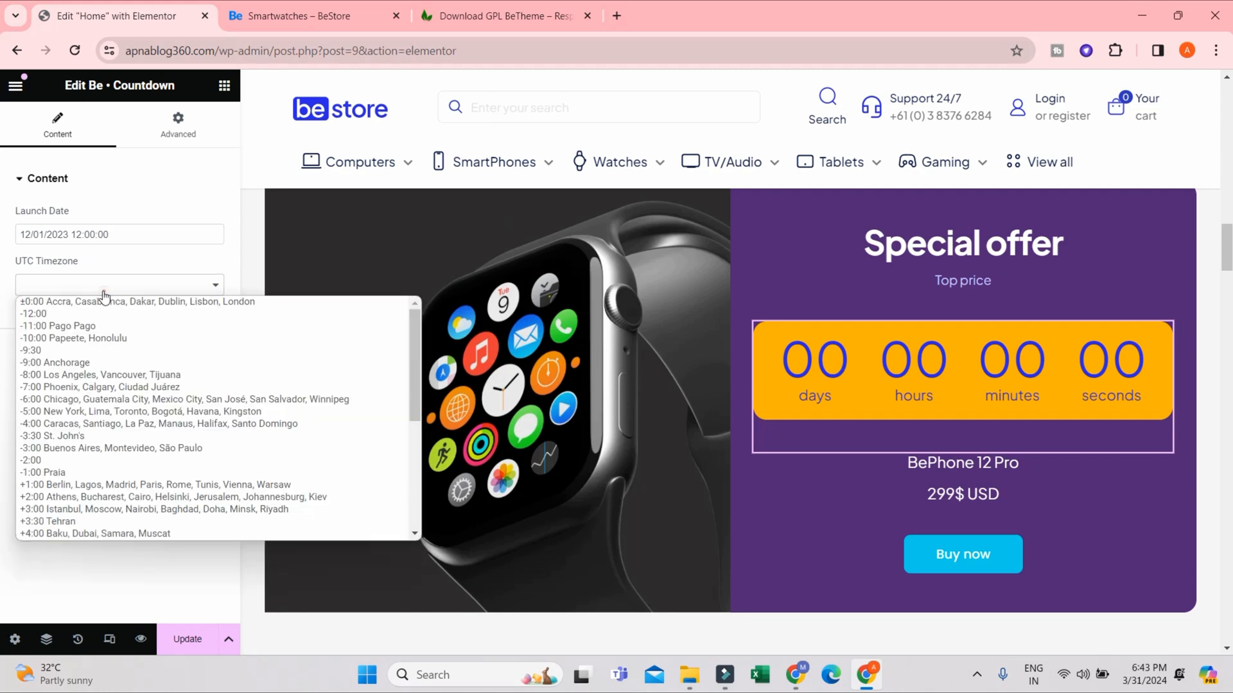
scroll(101, 498, "down", 3)
scroll(102, 499, "up", 3)
scroll(100, 487, "down", 3)
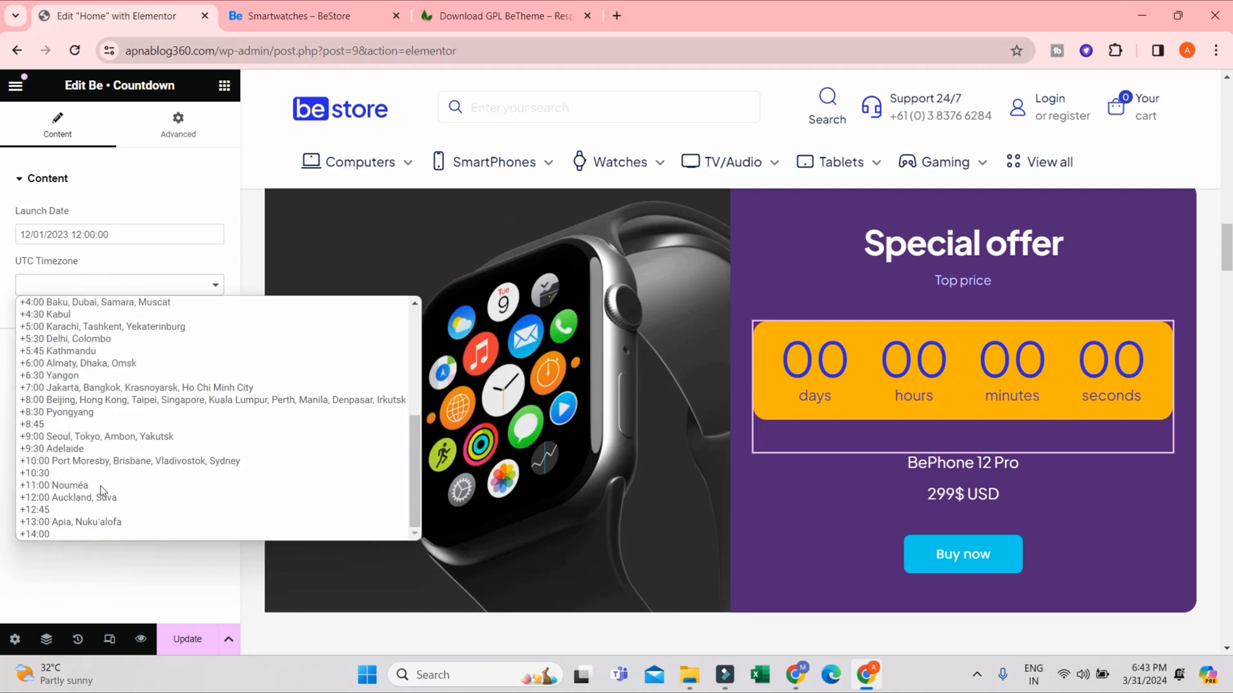
left_click(68, 339)
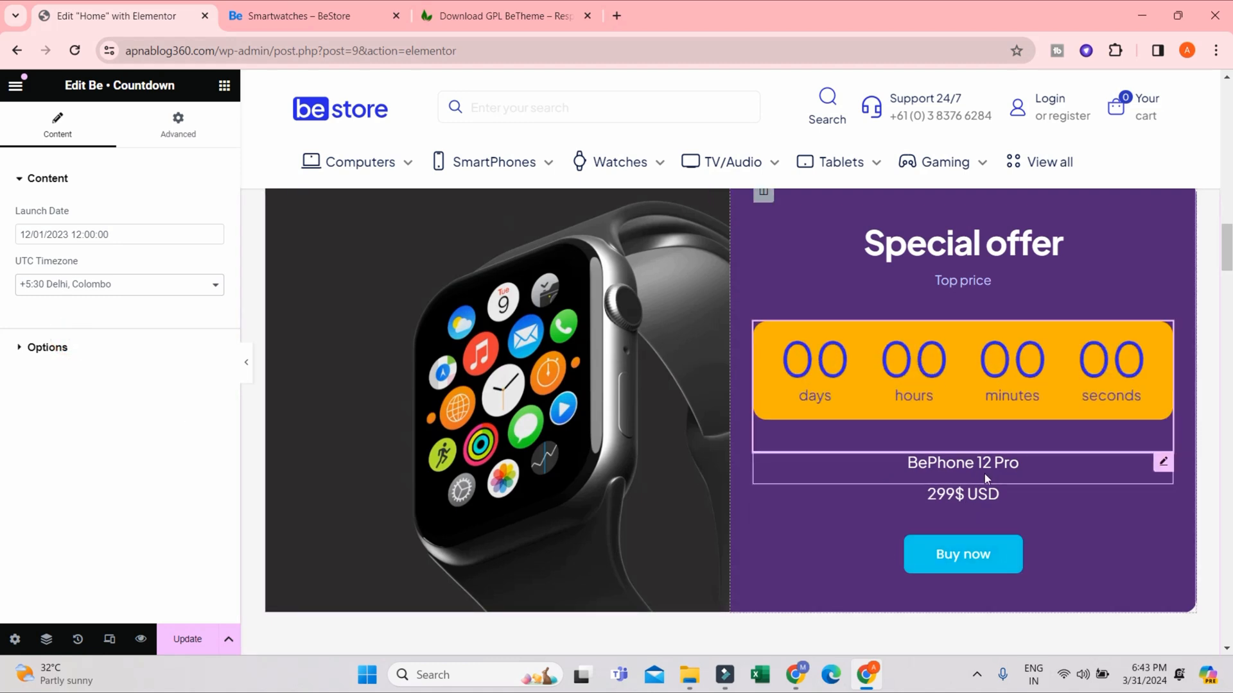
left_click(48, 346)
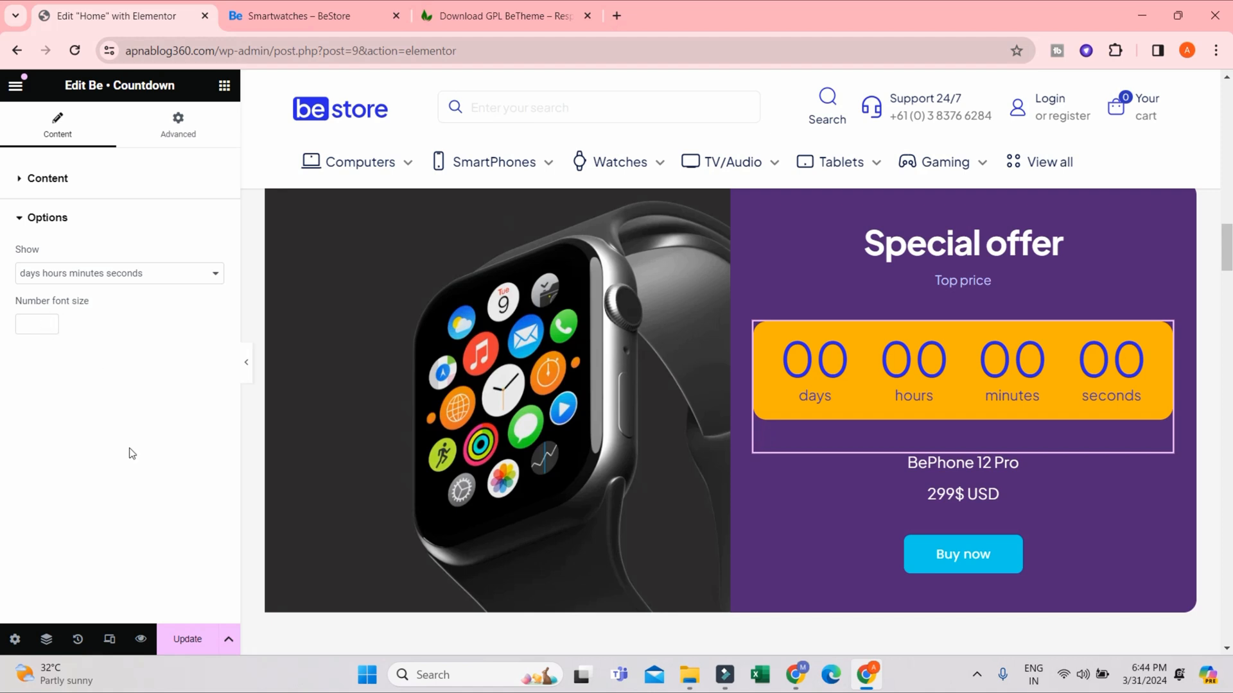
left_click(182, 640)
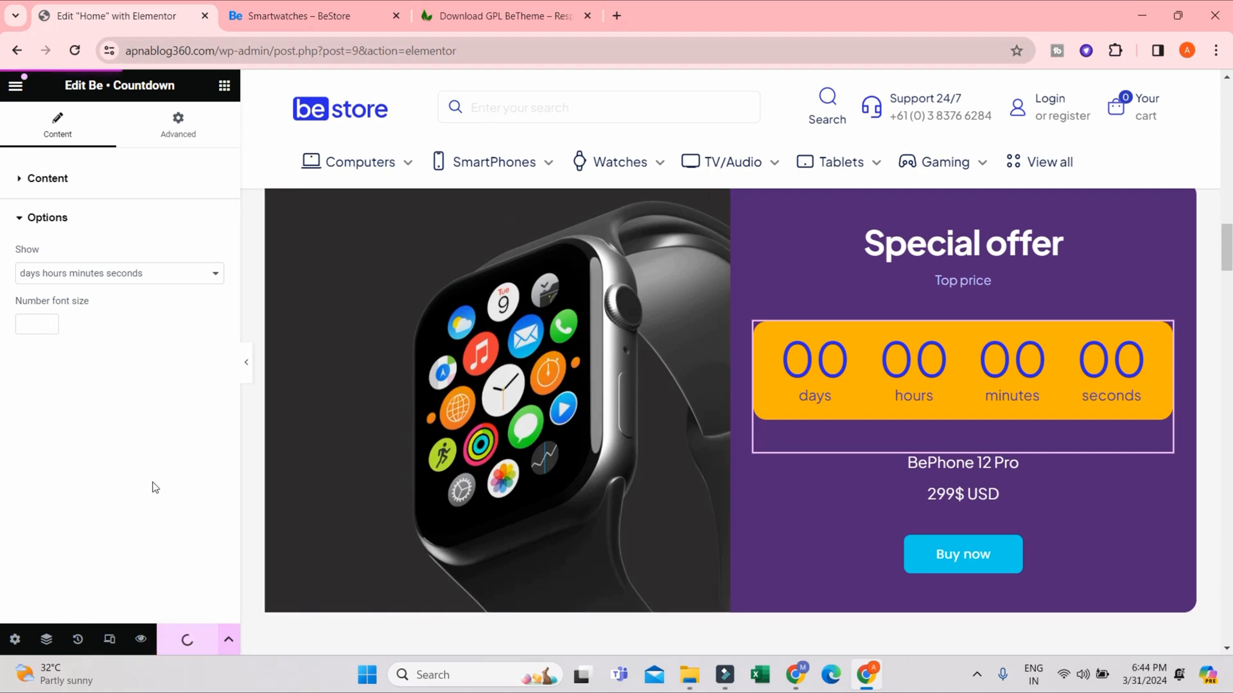
- Set the countdown's launch date to April 1, 2024 at 9:00 AM and update the page
left_click(52, 180)
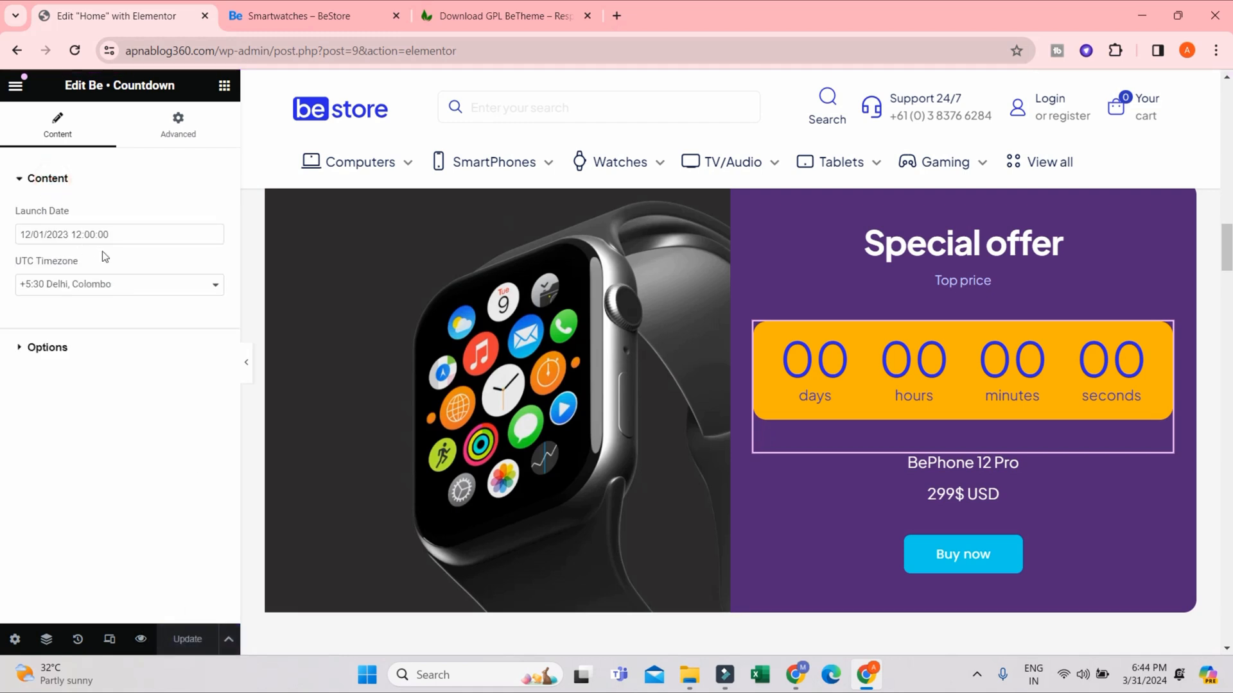
left_click(132, 234)
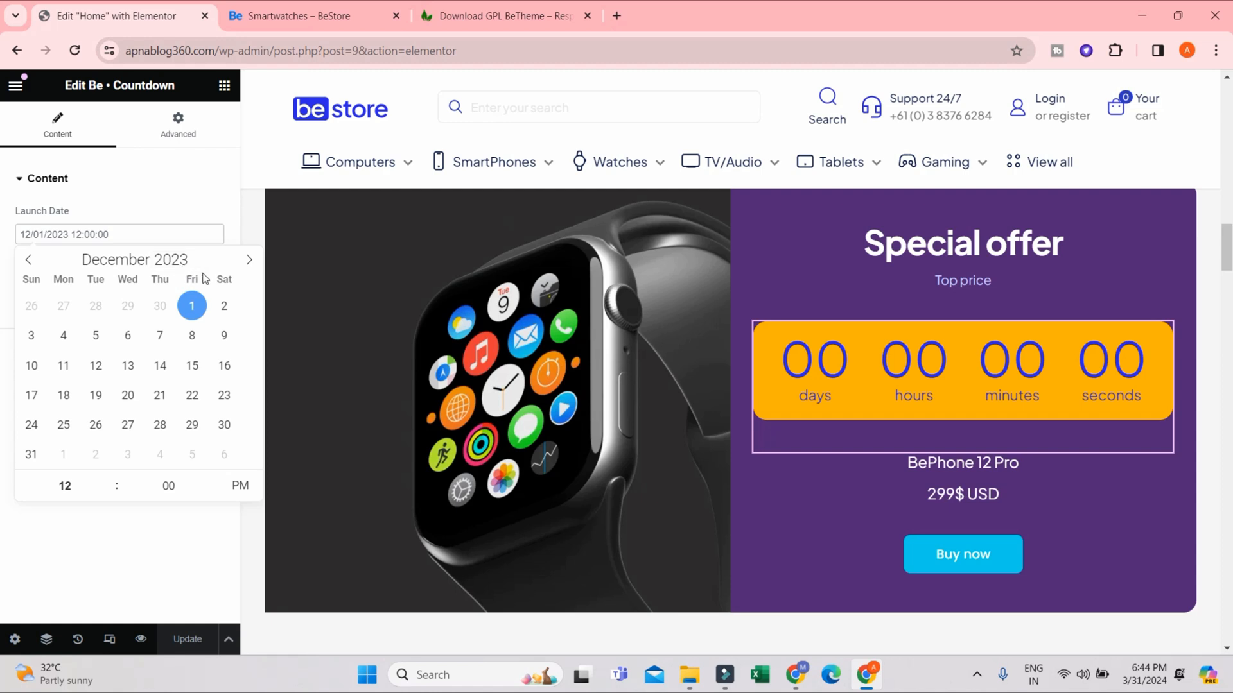
left_click(249, 260)
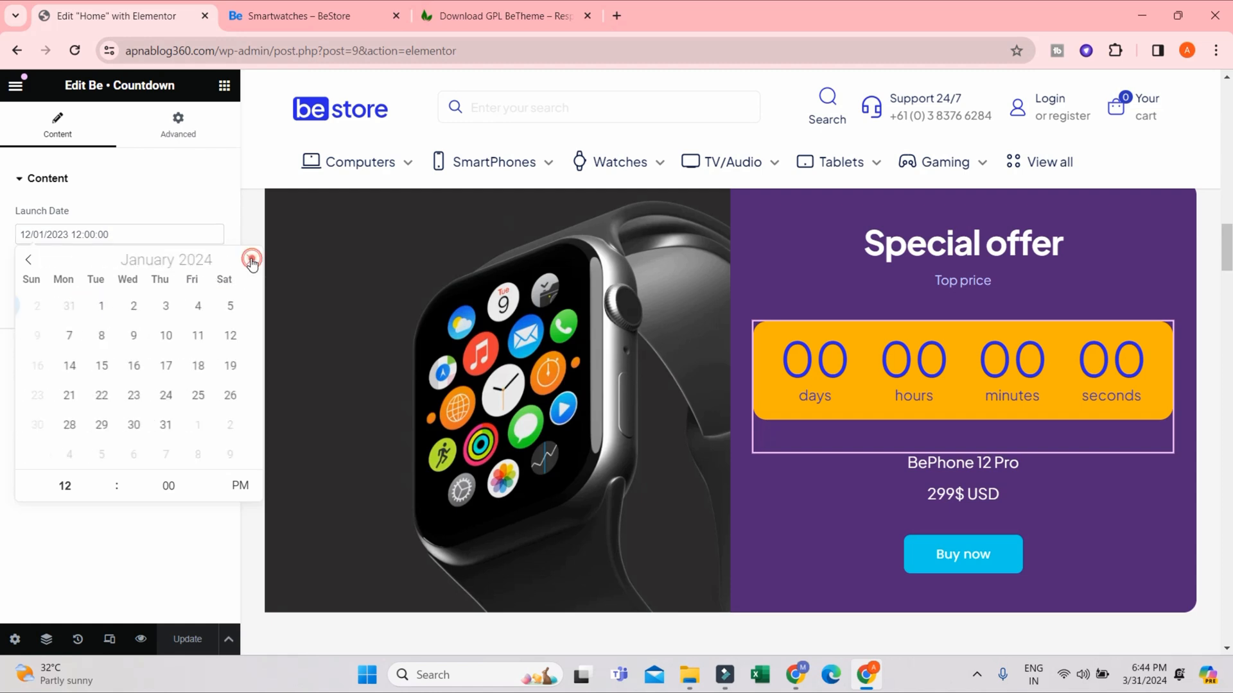
left_click(250, 260)
left_click(250, 260)
left_click(250, 260)
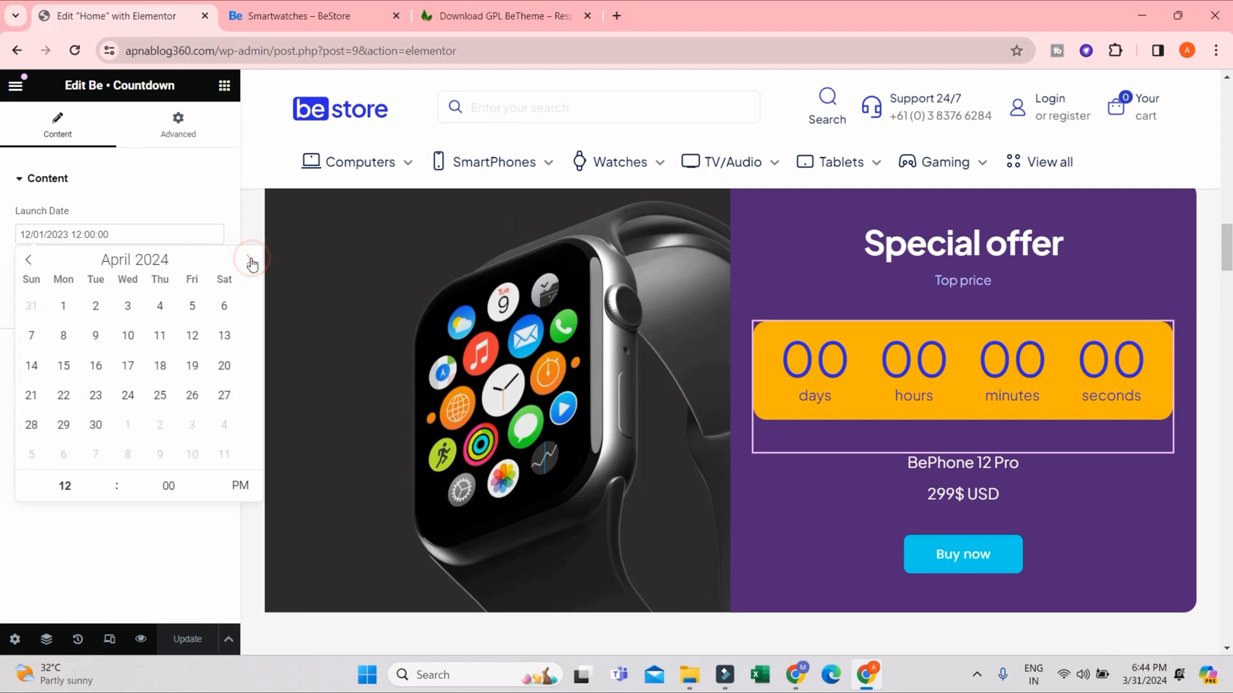
left_click(62, 308)
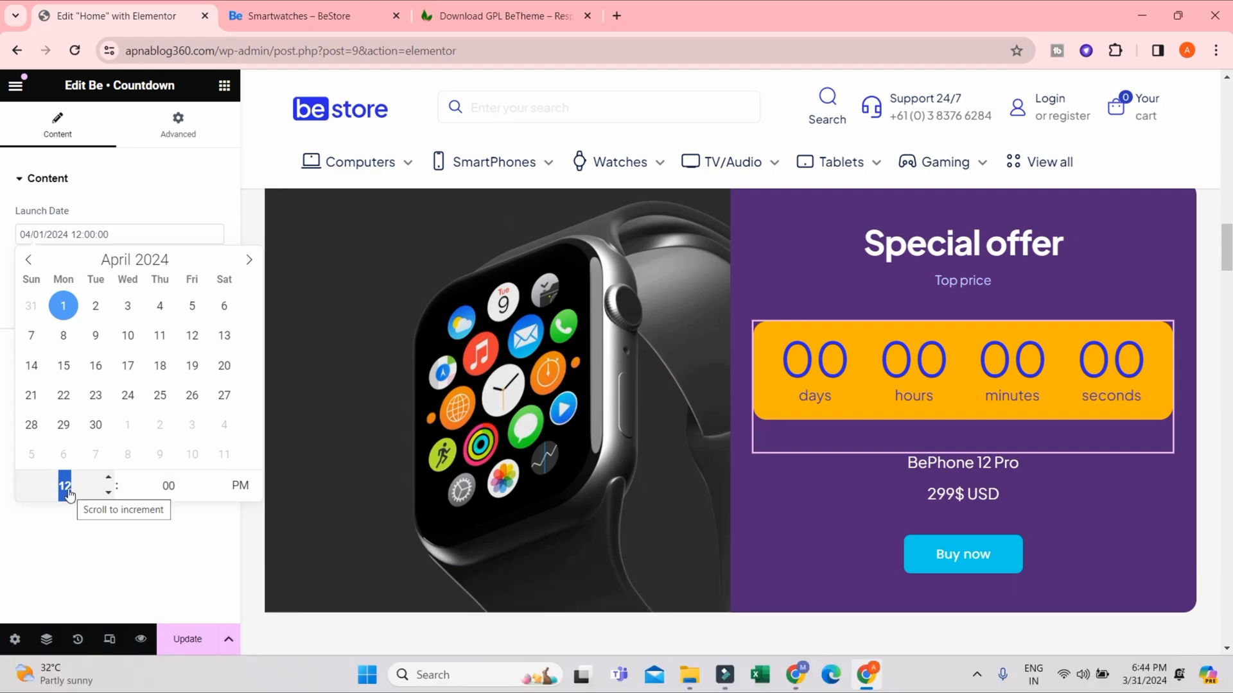
type("9")
left_click(239, 486)
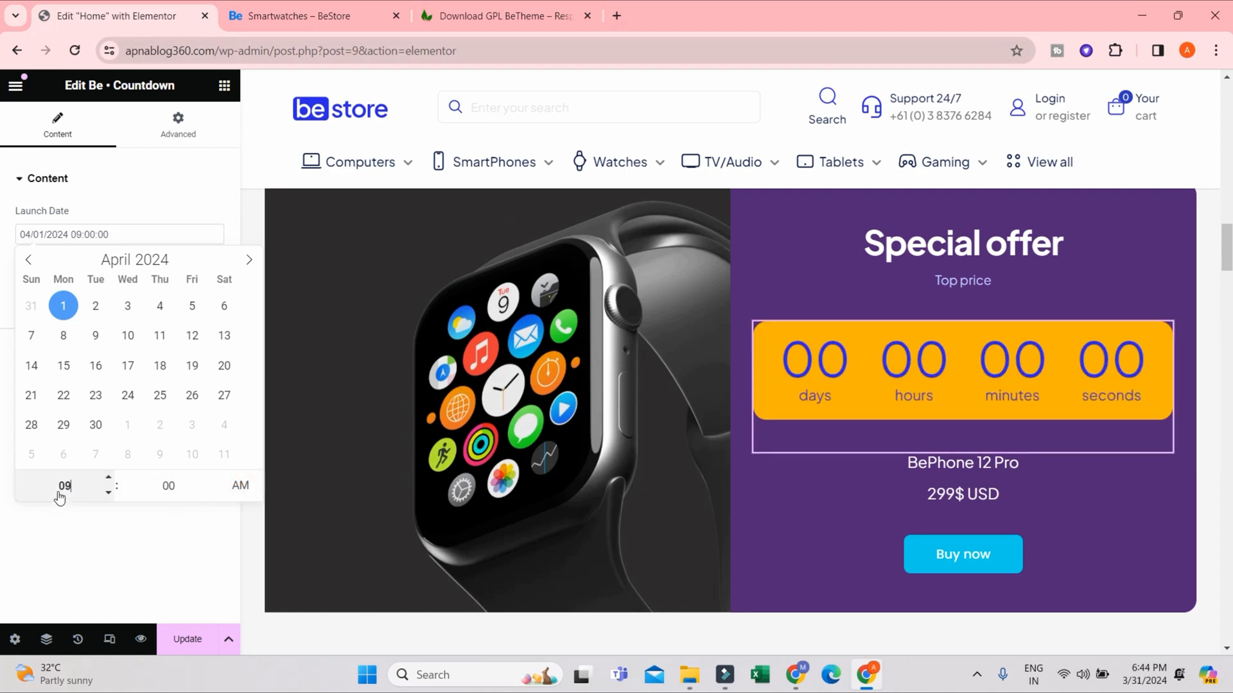
left_click(196, 639)
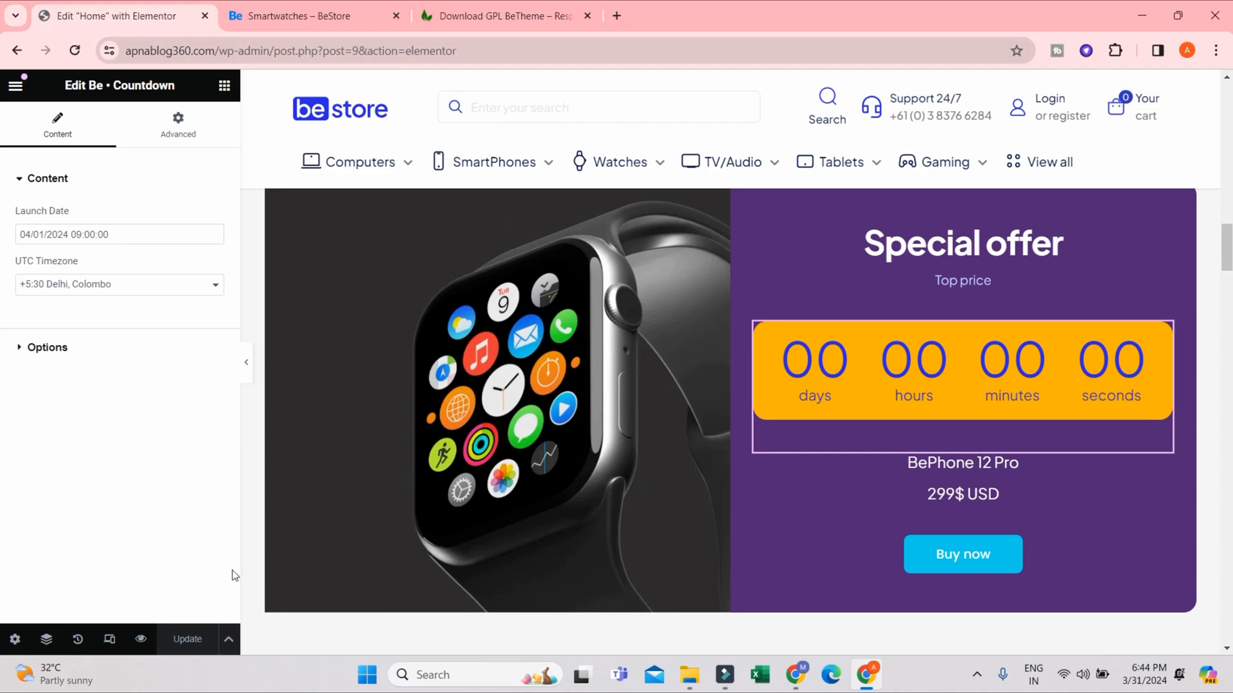
- Switch to the live store homepage, reload it and check the countdown and image in the Special offer section
left_click(324, 8)
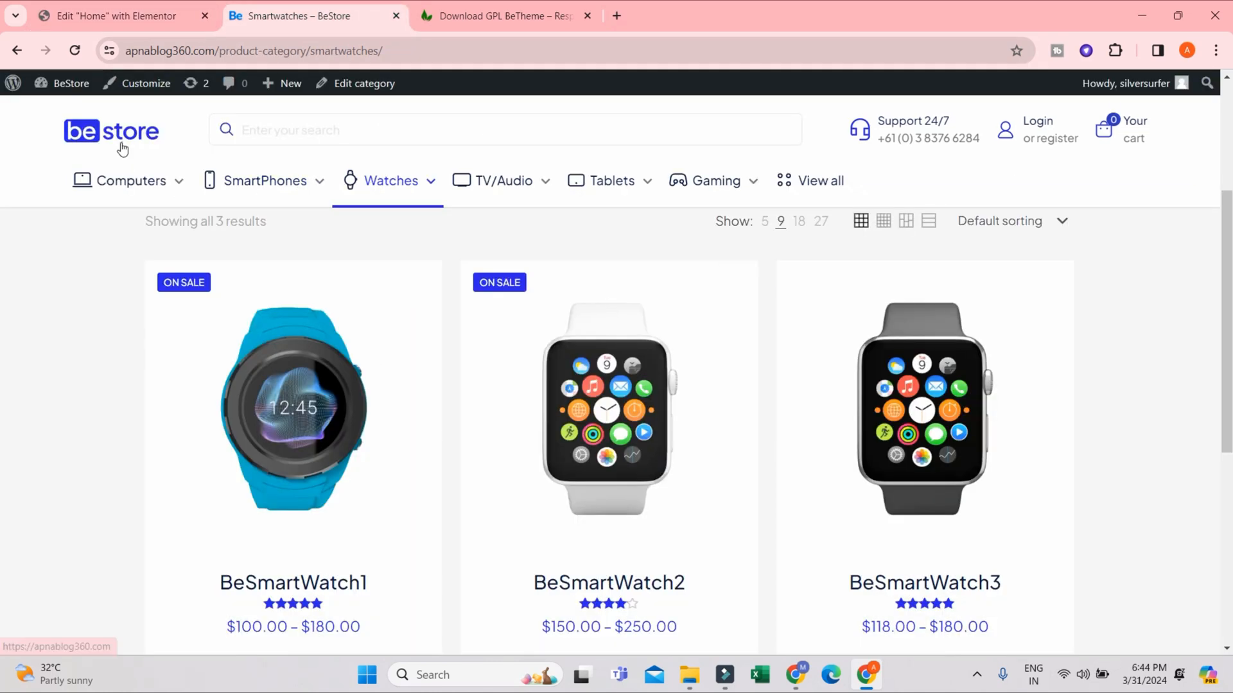
left_click(75, 56)
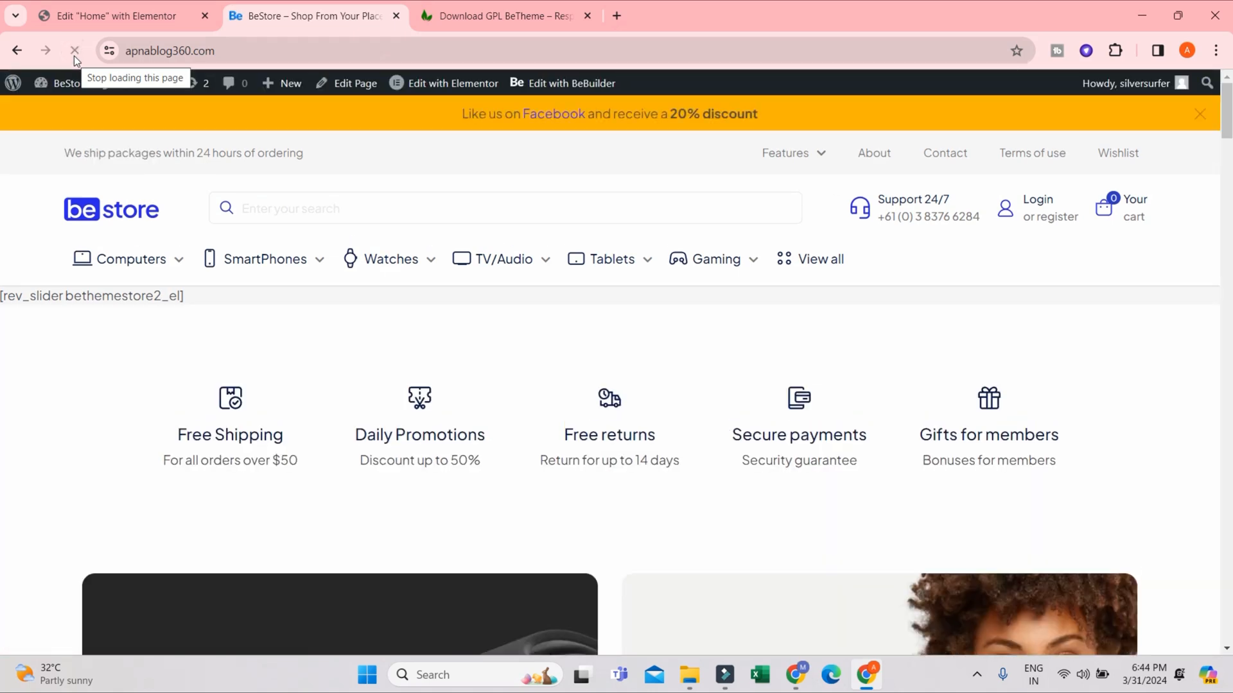
left_click(74, 52)
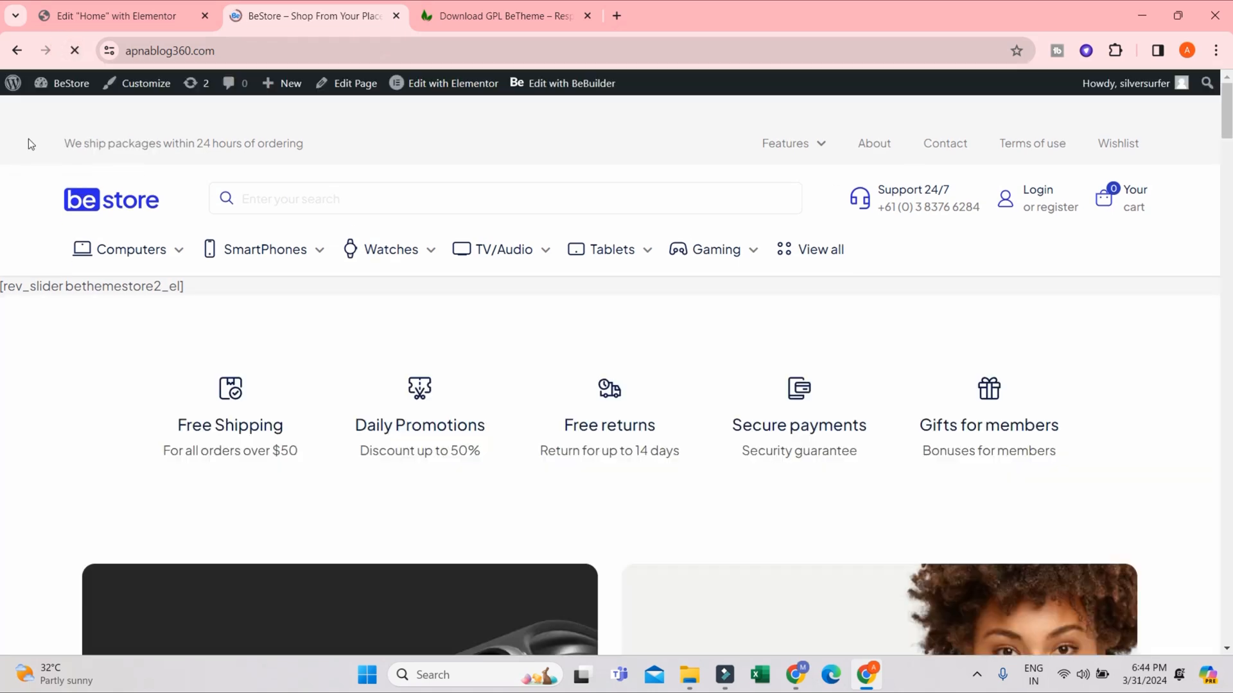
scroll(618, 333, "down", 10)
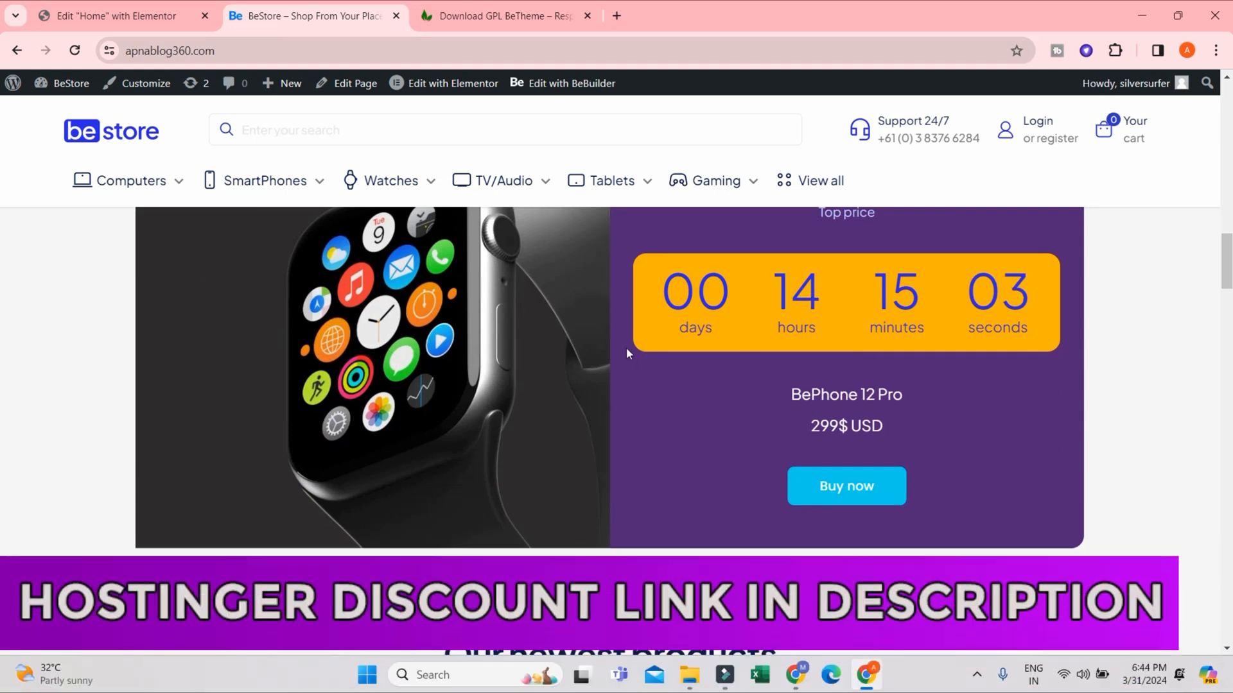
scroll(537, 385, "up", 2)
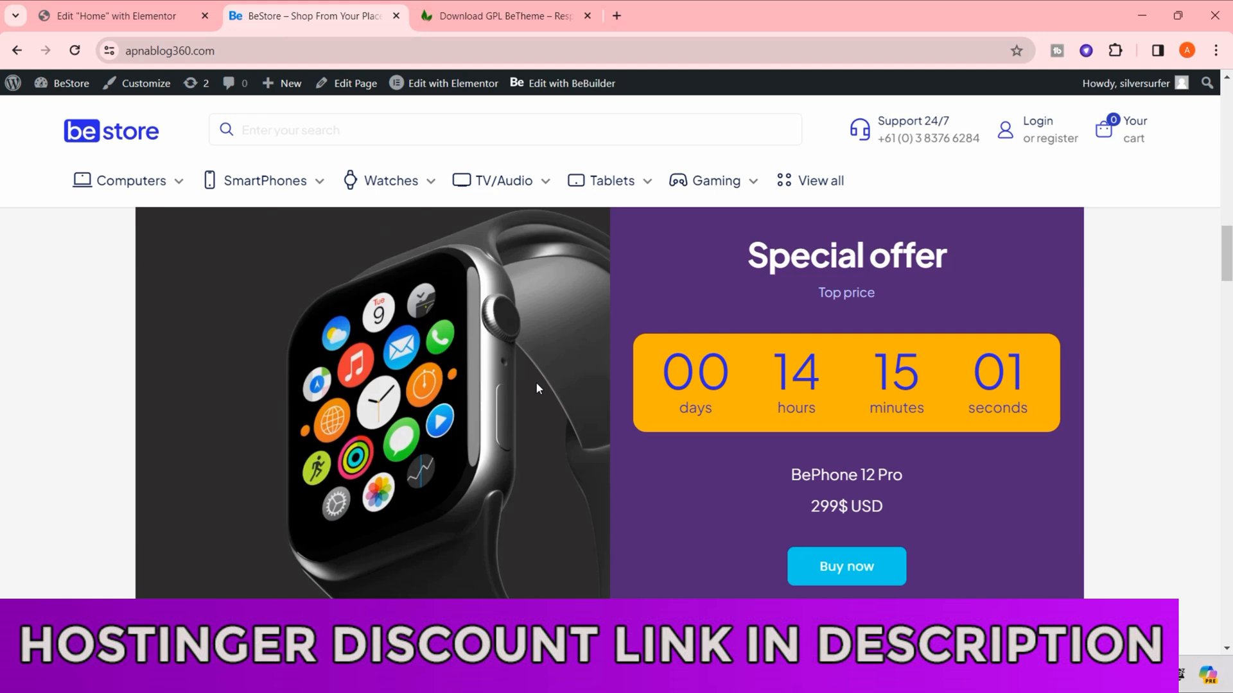
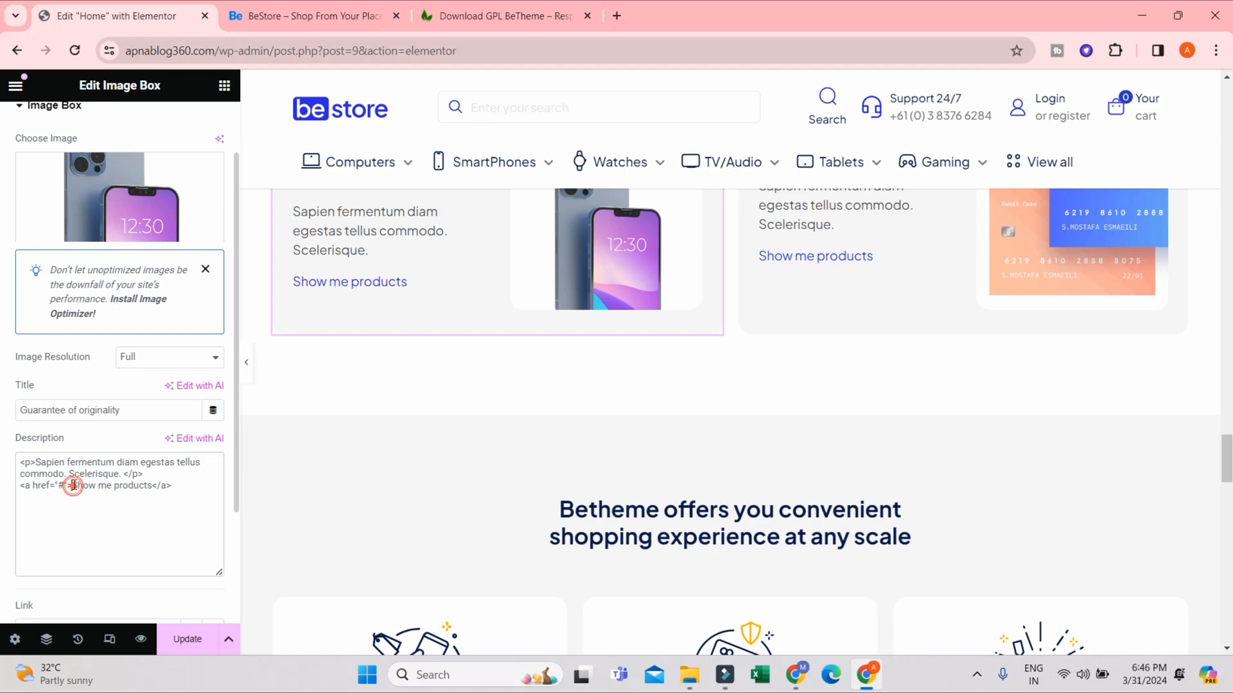
- Change the link text in the Guarantee of originality image box description to "Show Products"
left_click_drag(73, 486, 147, 486)
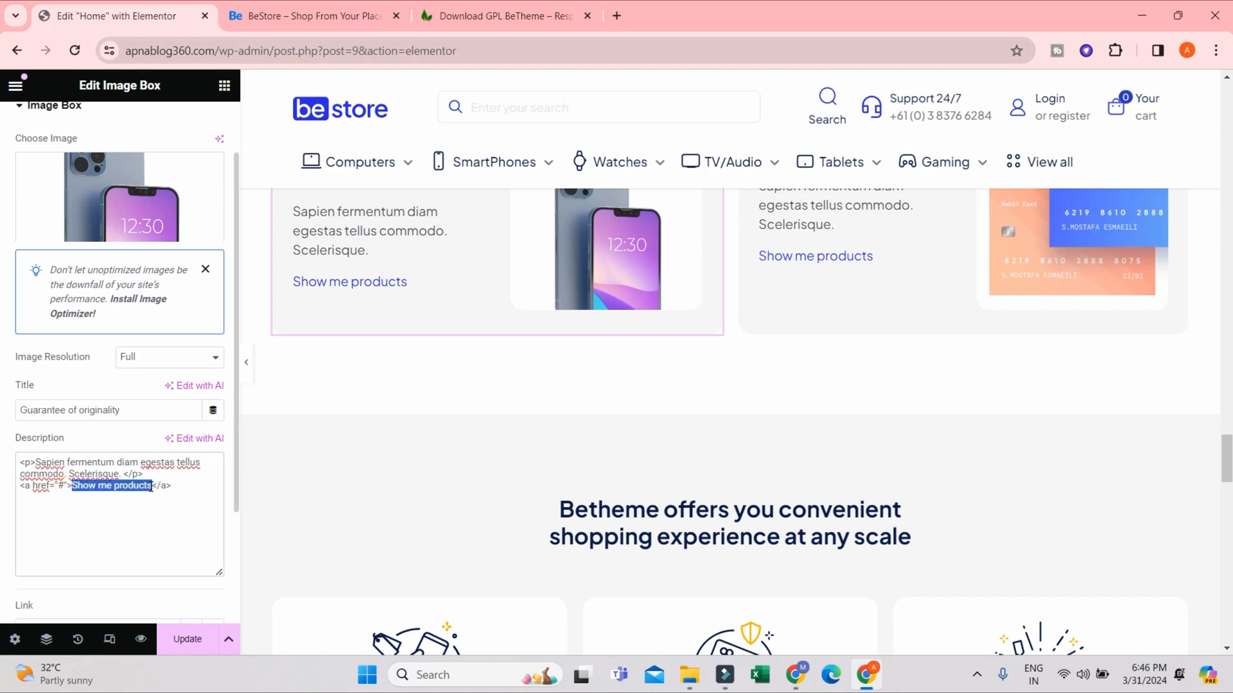
left_click(71, 485)
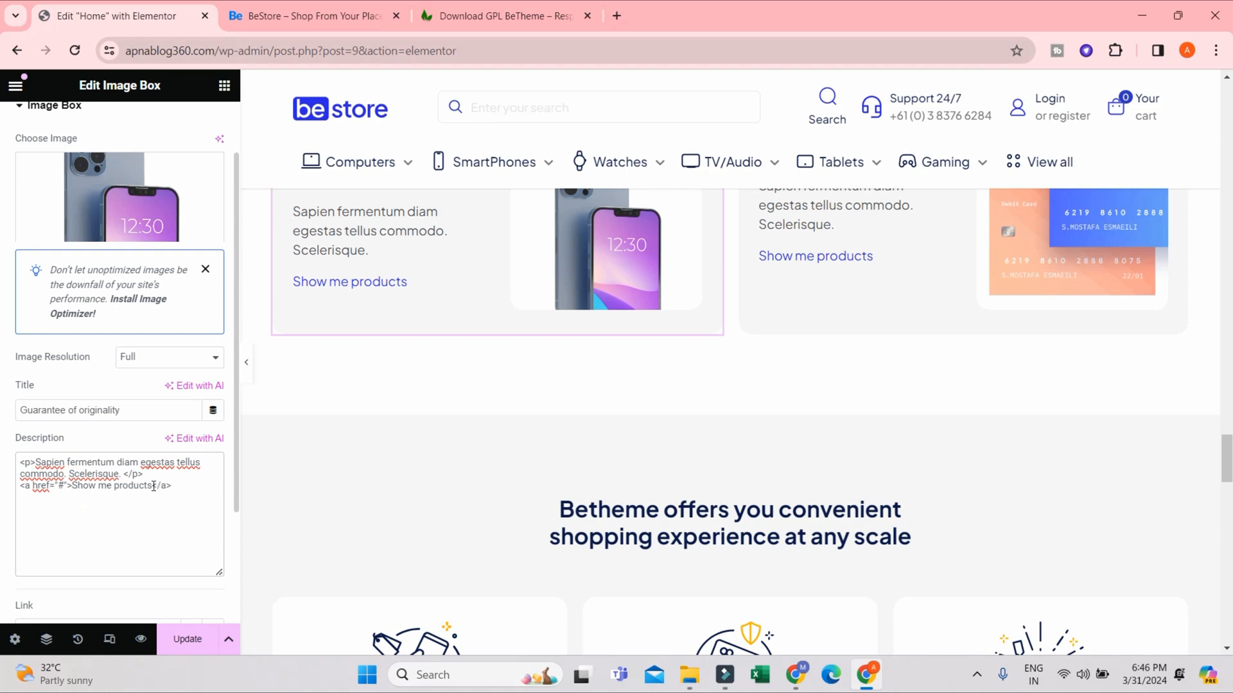
scroll(156, 491, "down", 3)
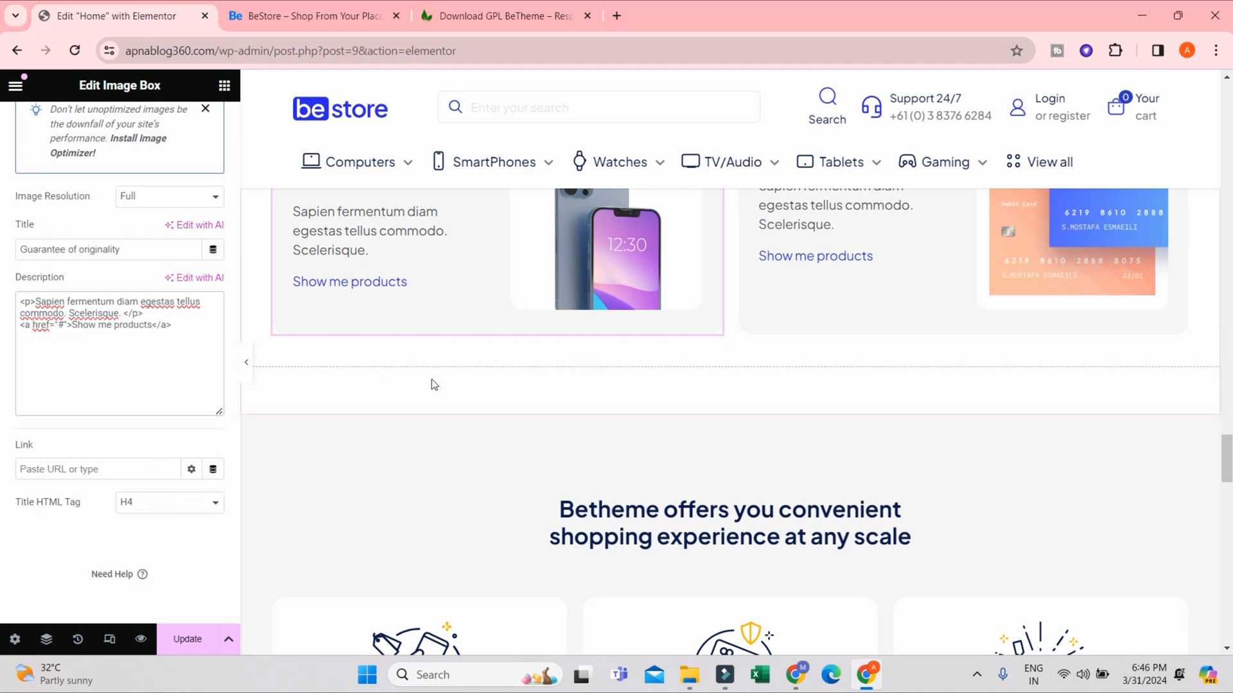
scroll(33, 340, "up", 3)
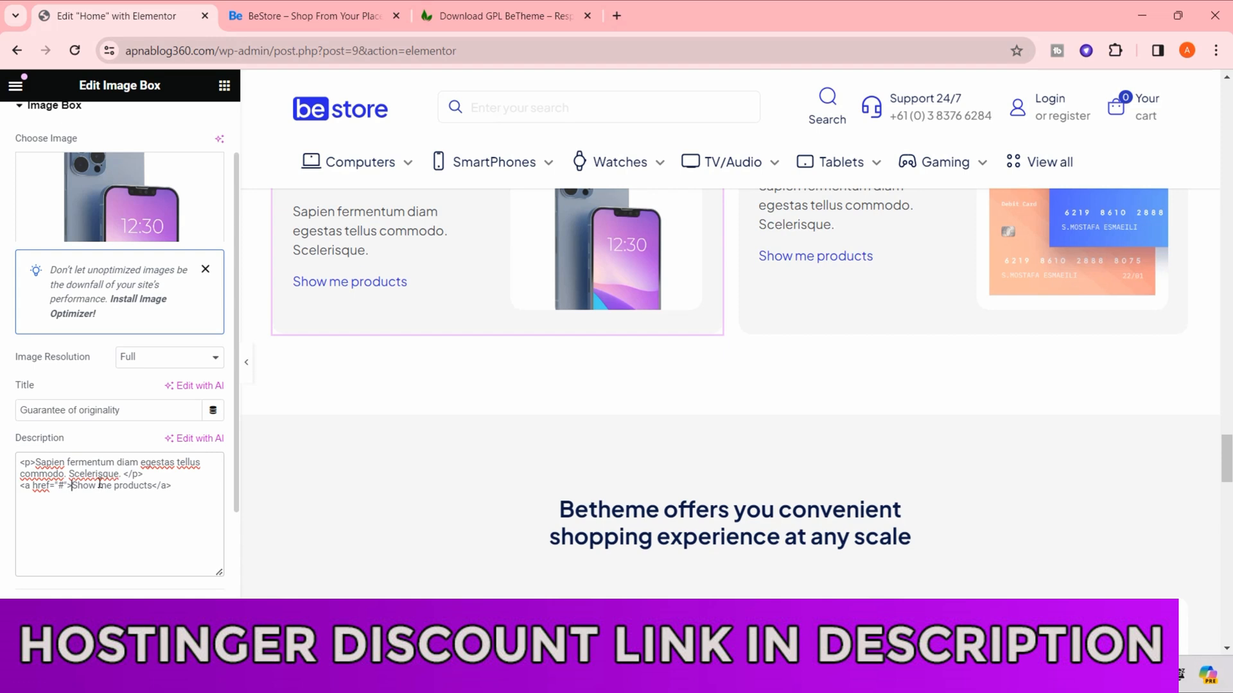
double_click(104, 485)
left_click(107, 485)
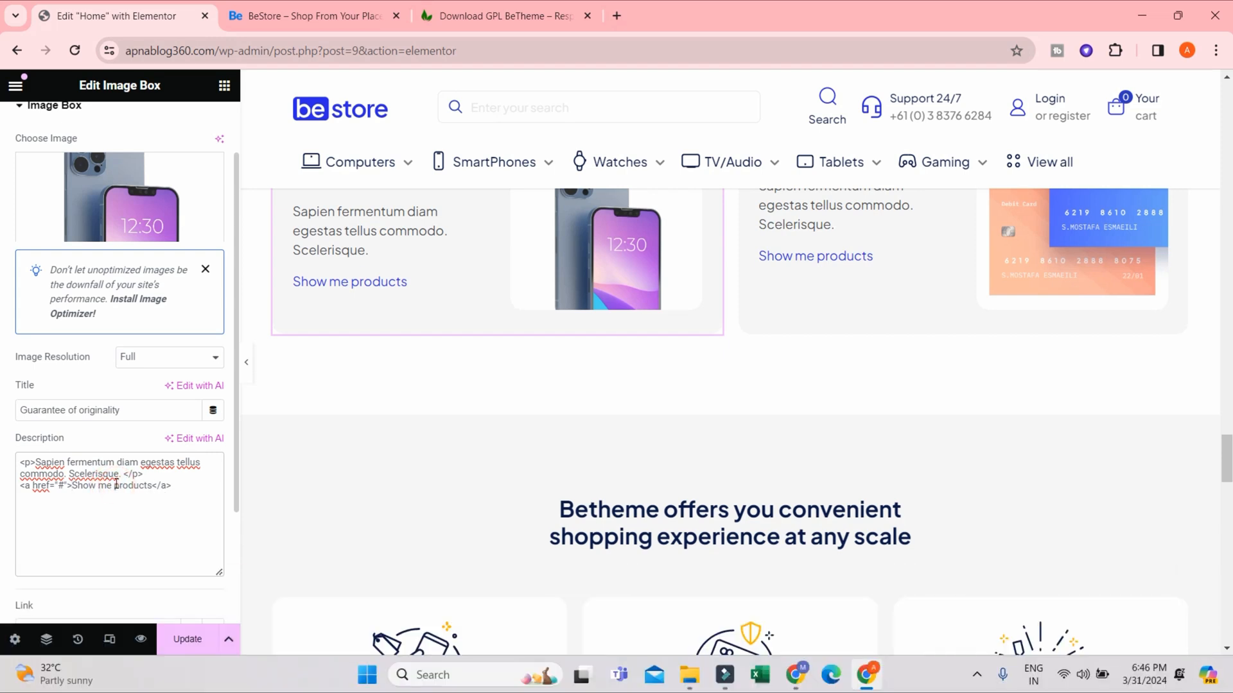
left_click(118, 485)
key("Delete")
type("P")
left_click(116, 485)
key("BackSpace")
key("BackSpace")
key("BackSpace")
key("BackSpace")
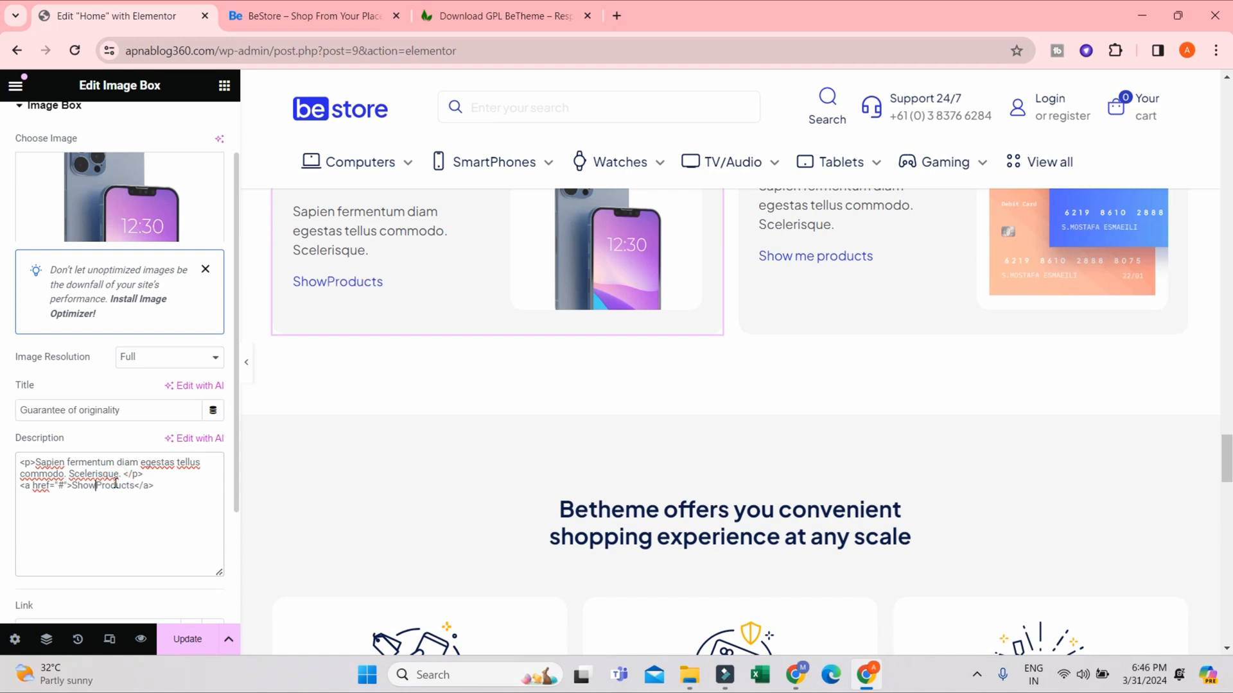
type("c")
key("BackSpace")
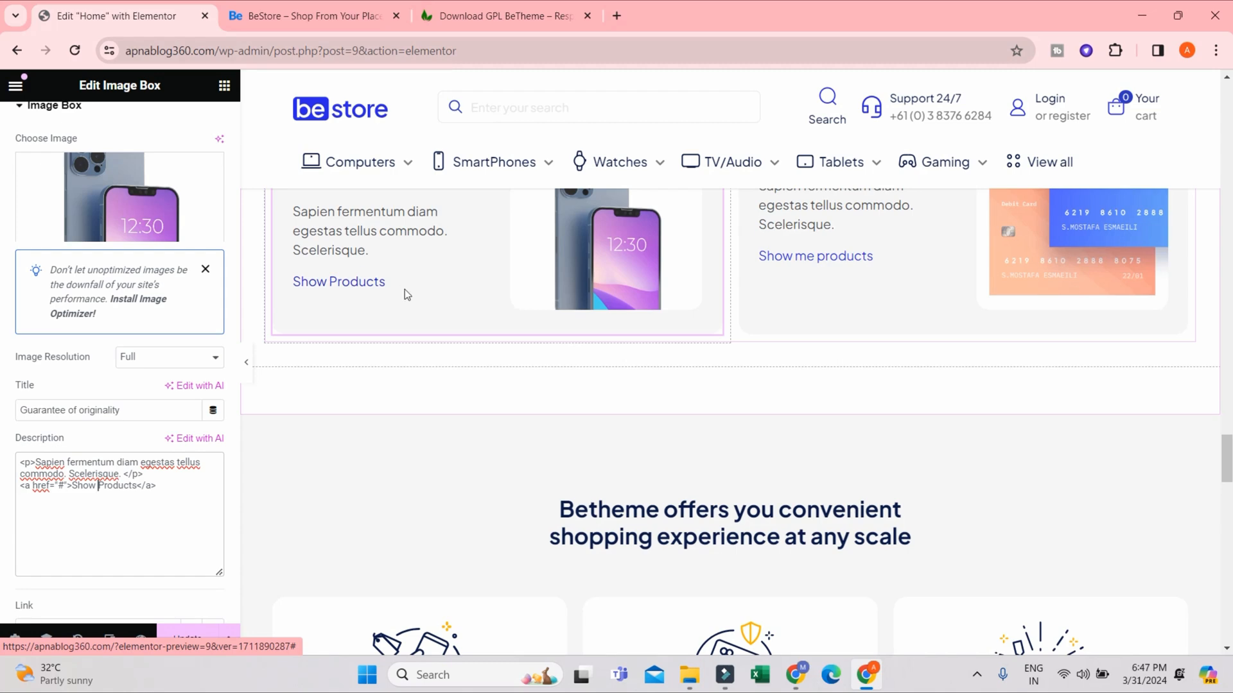
scroll(404, 289, "up", 3)
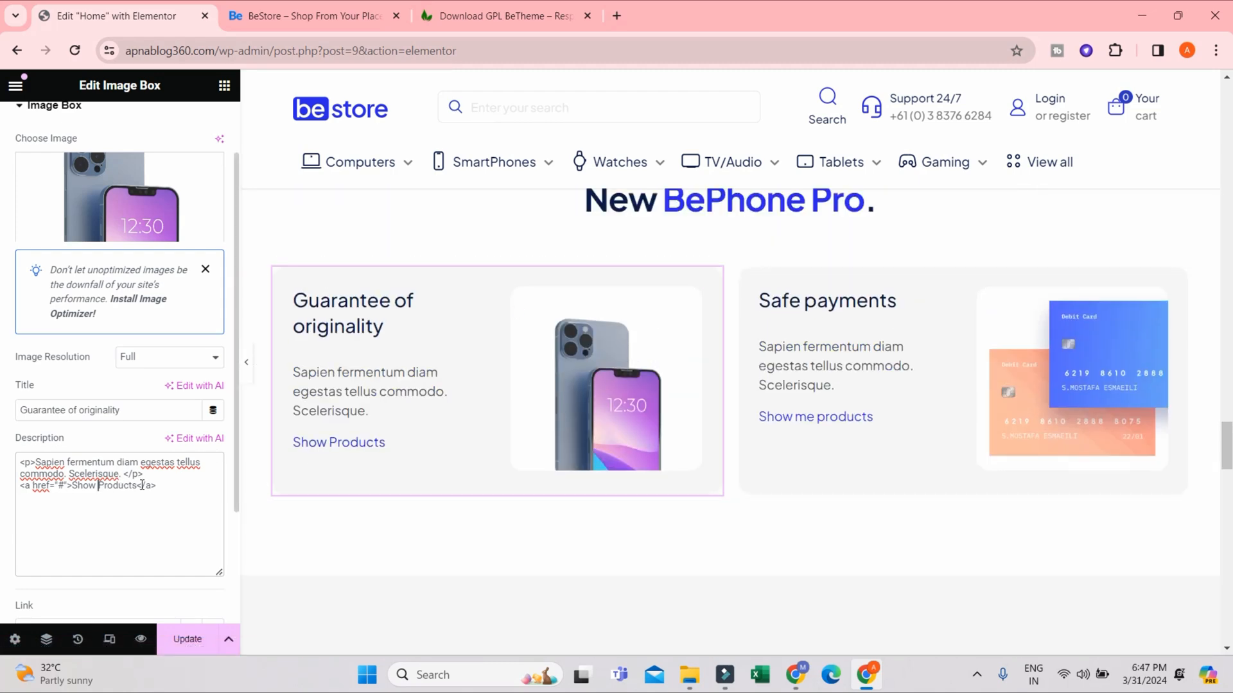
- Try removing the anchor tags around "Show Products" in the Guarantee of originality description, and undo the removal
left_click_drag(140, 485, 165, 485)
left_click_drag(72, 486, 23, 483)
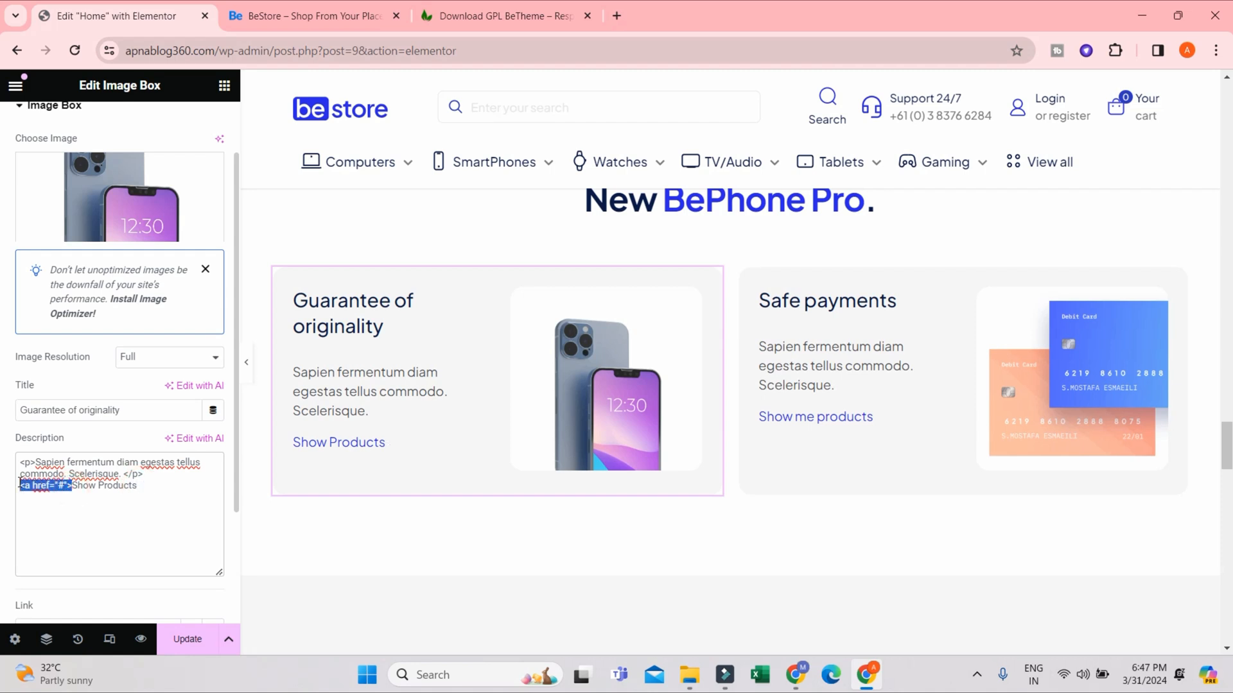
key("BackSpace")
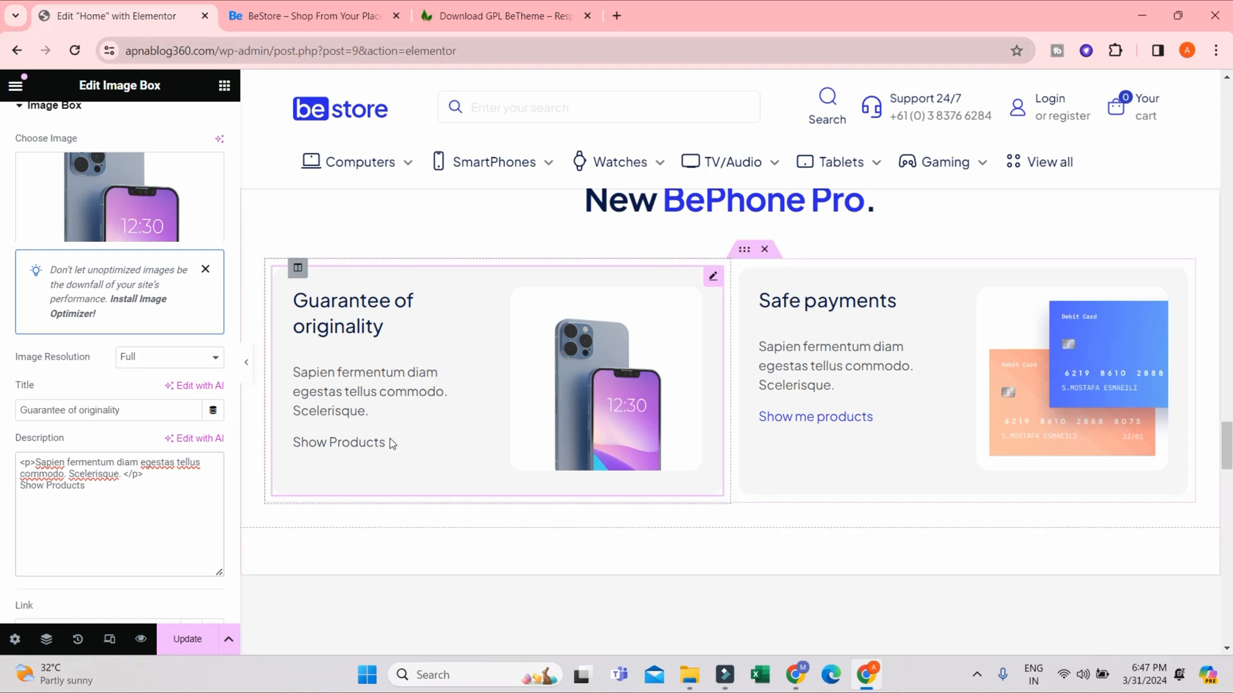
left_click(324, 442)
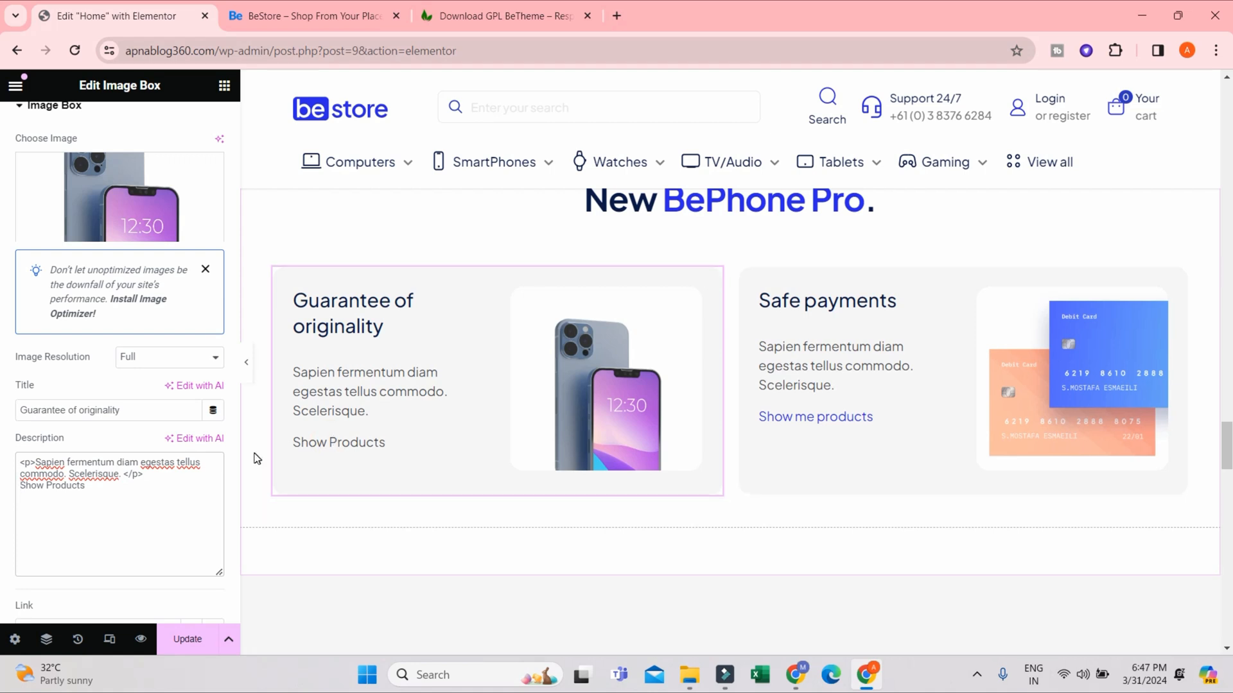
key("ctrl+z")
key("End")
type("<")
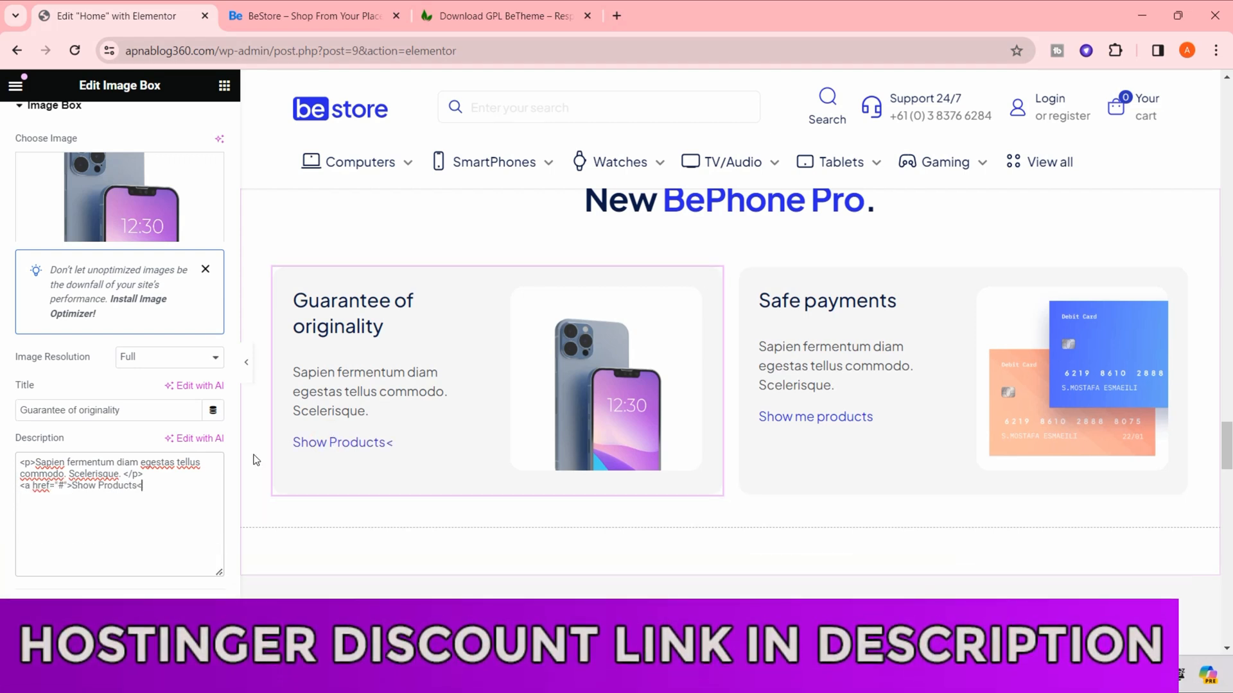
left_click(145, 488)
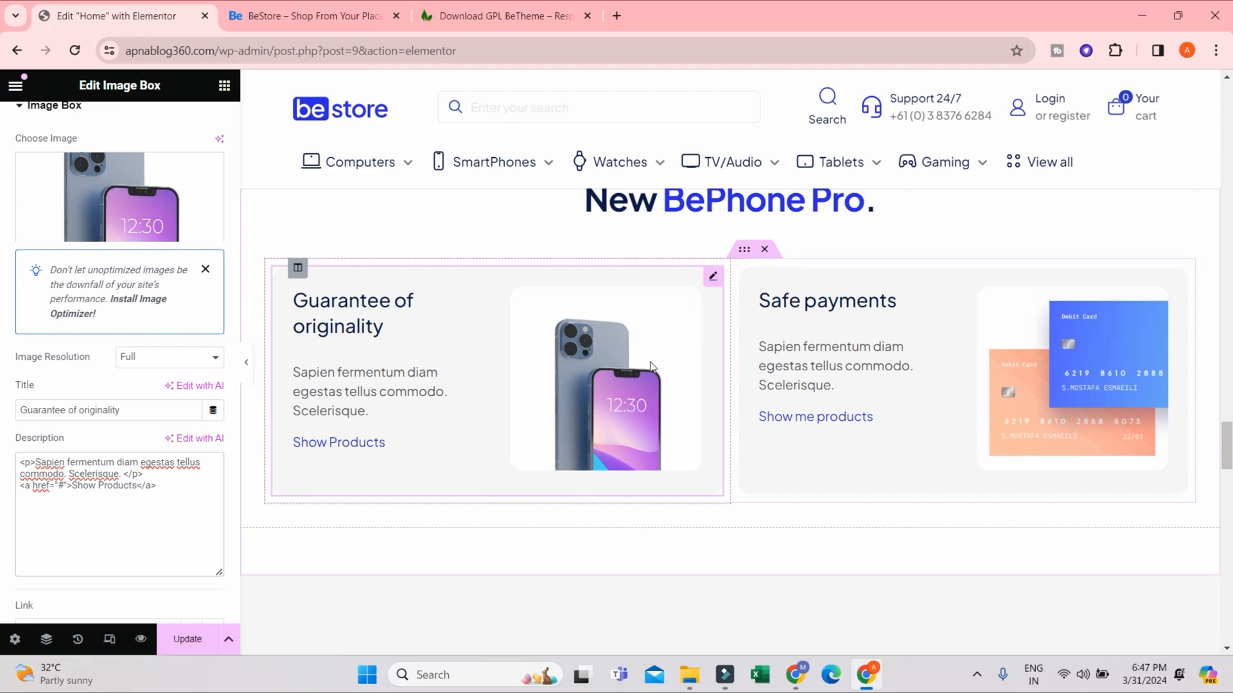
- Open the Tablets category page in the live store and copy its URL for the image box link
scroll(650, 366, "down", 3)
scroll(60, 504, "down", 2)
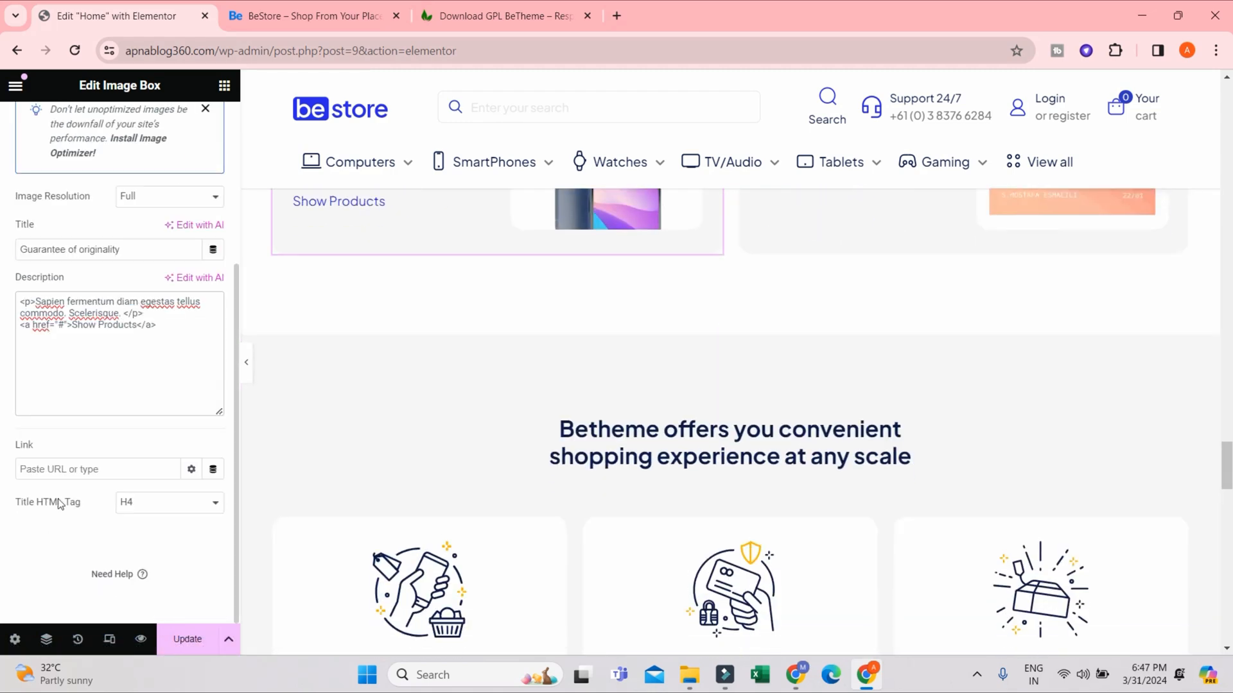
left_click(45, 471)
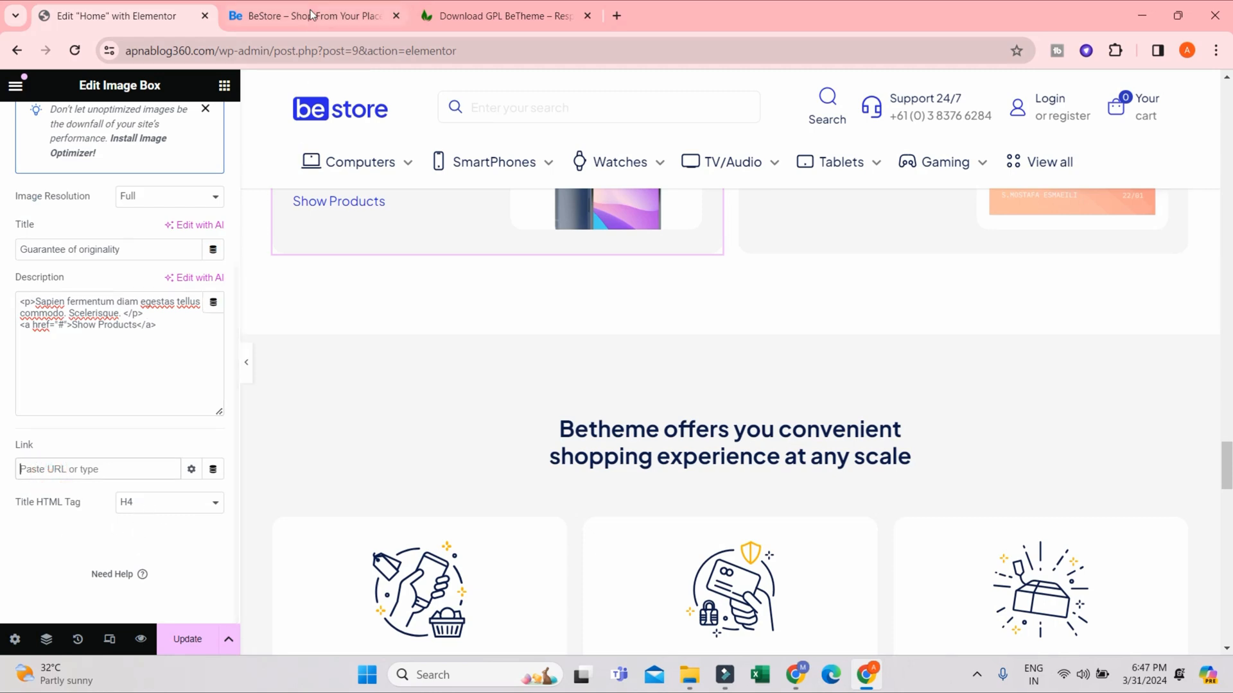
left_click(310, 15)
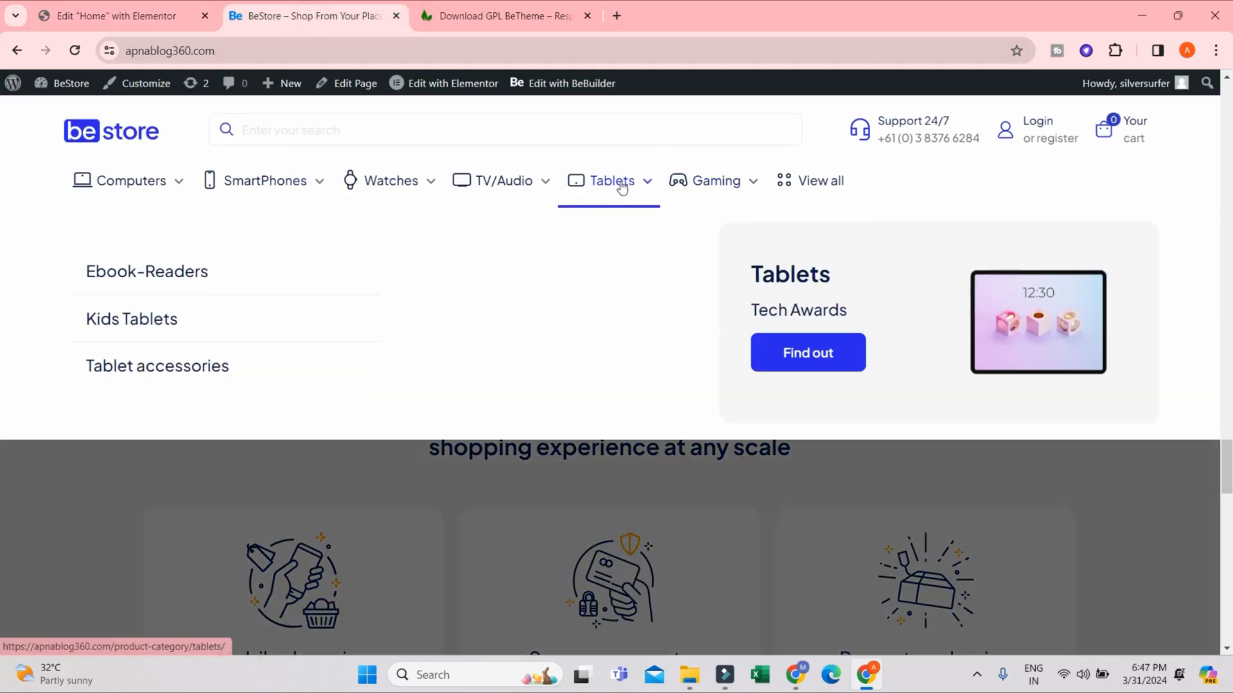
left_click(610, 181)
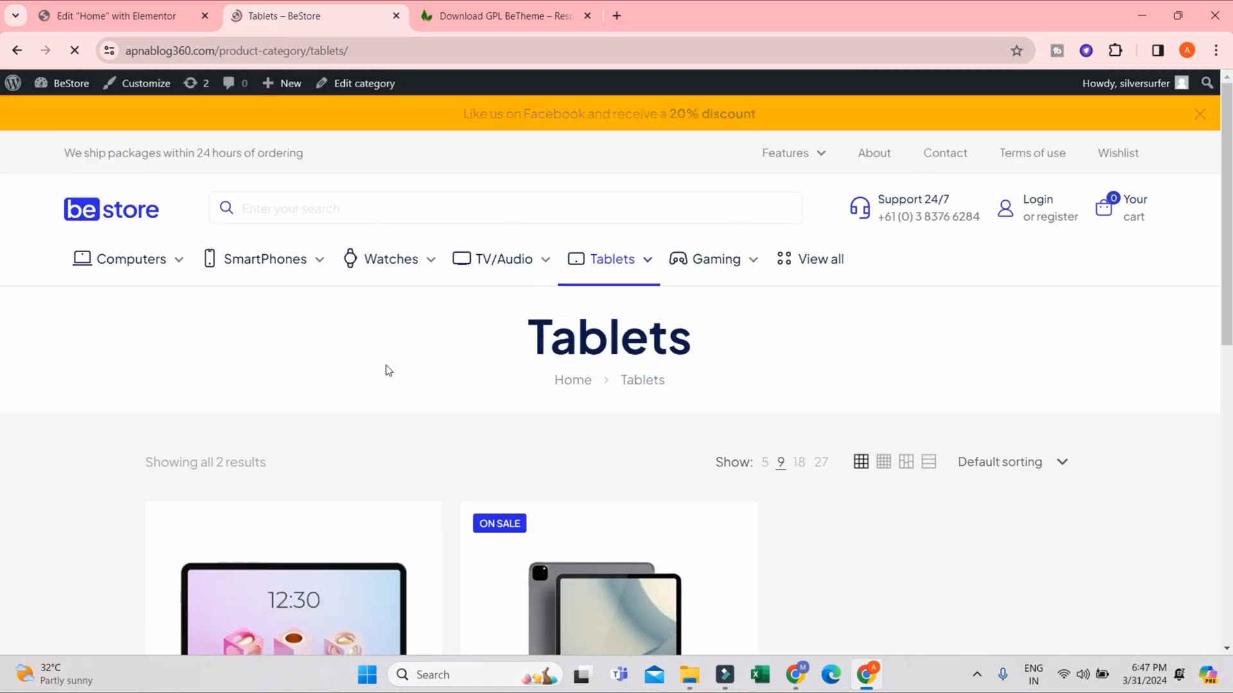
left_click(376, 51)
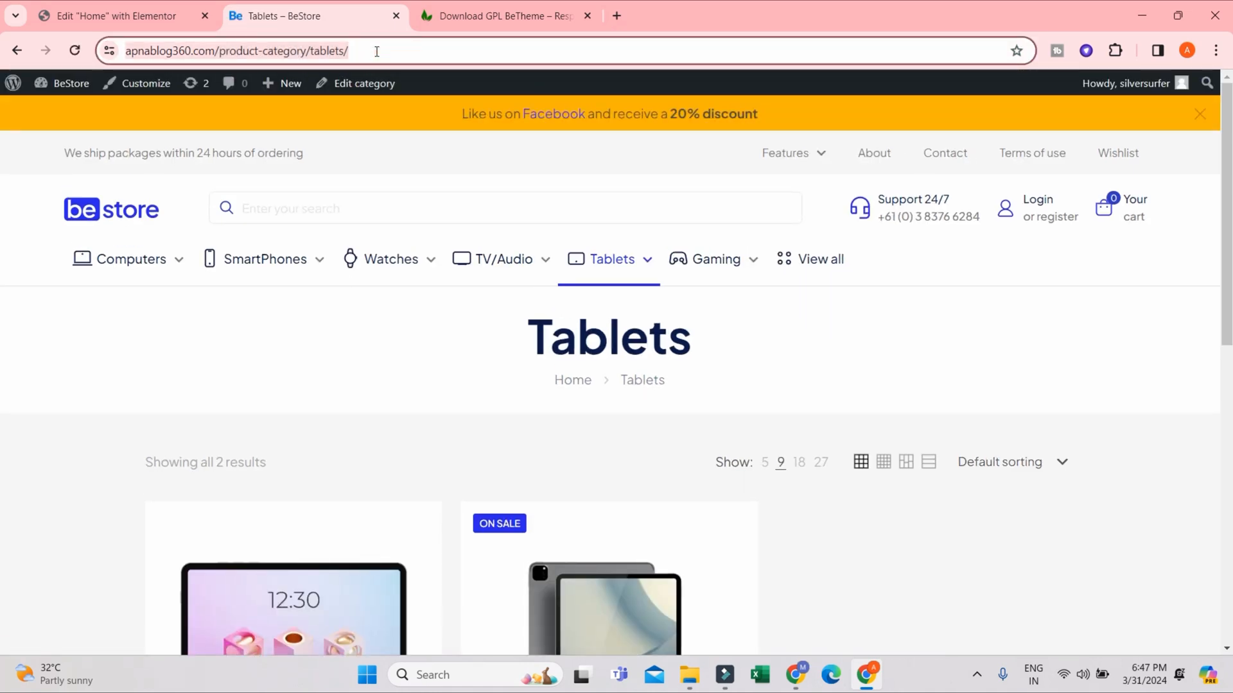
right_click(227, 48)
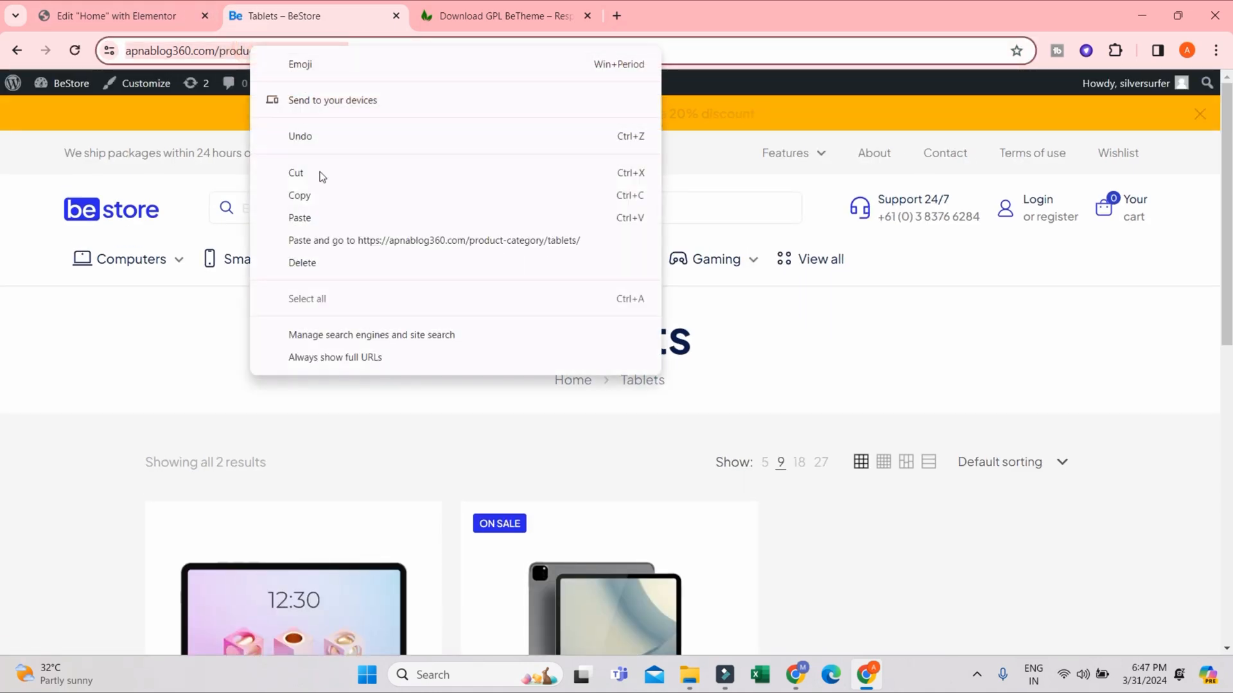
left_click(303, 191)
- Set the Guarantee of originality image box's link to the copied Tablets category URL in the Elementor editor and update the page
left_click(171, 14)
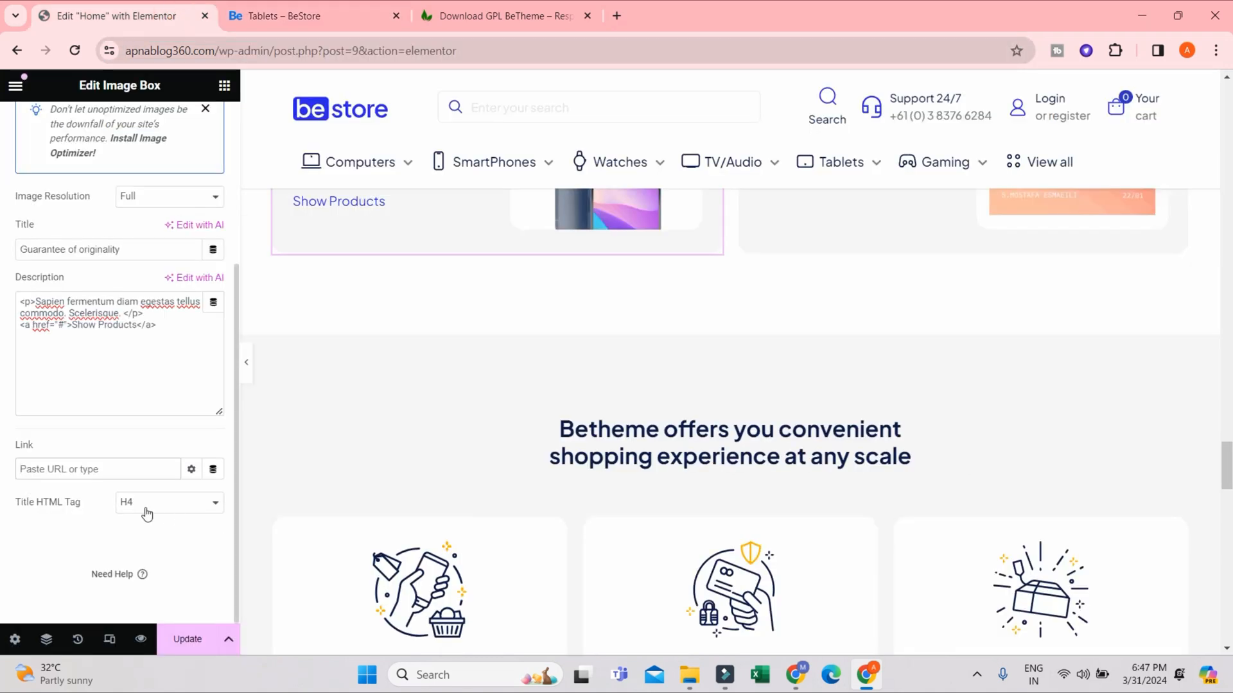
left_click(118, 469)
key("ctrl+v")
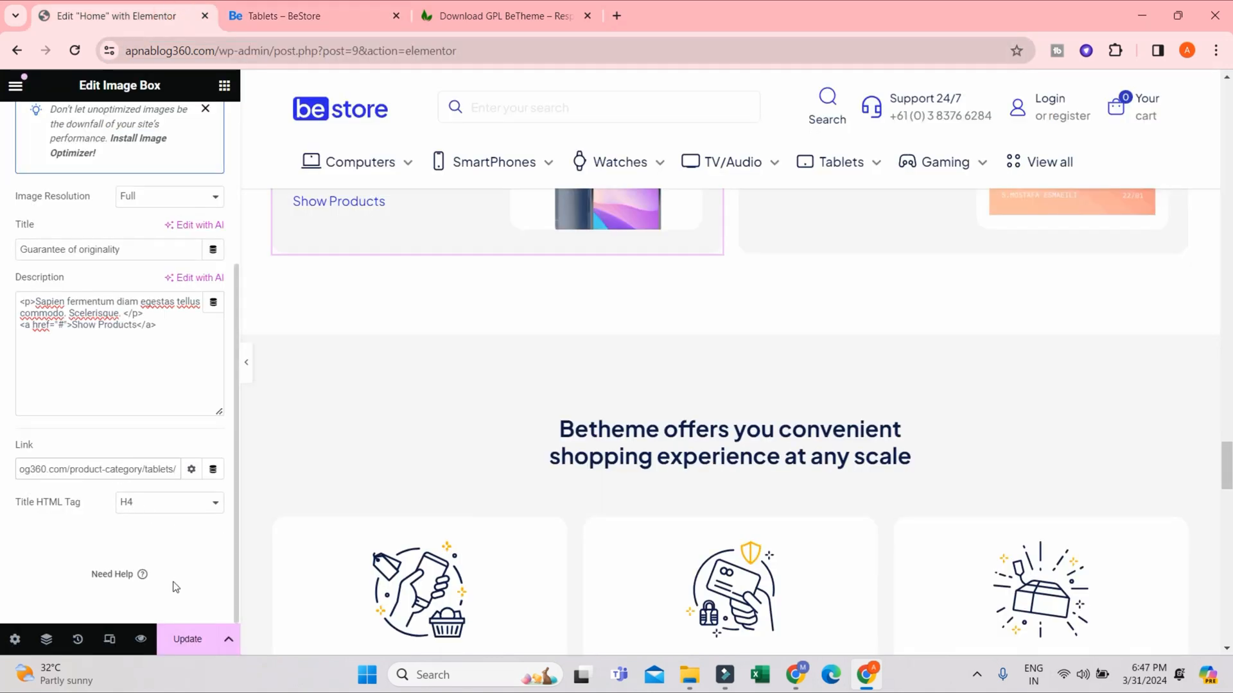
left_click(187, 639)
scroll(424, 428, "up", 3)
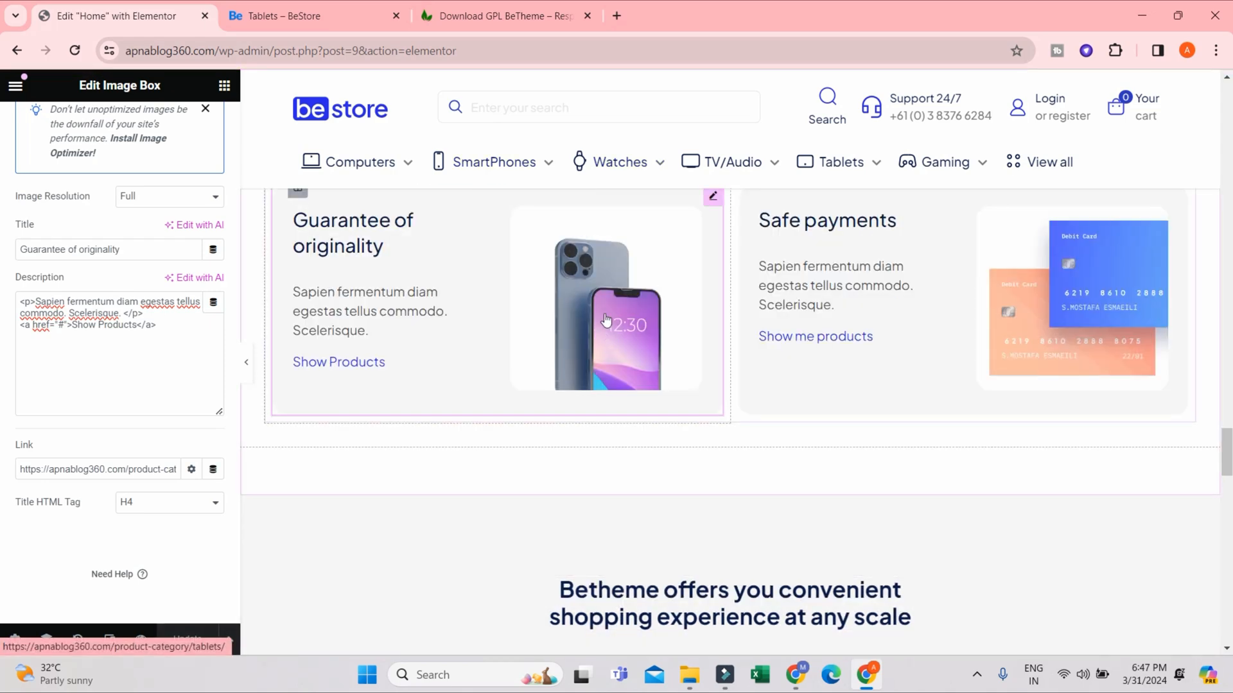
- Open the live store homepage and test the Show Products link in the Guarantee of originality box
left_click(324, 14)
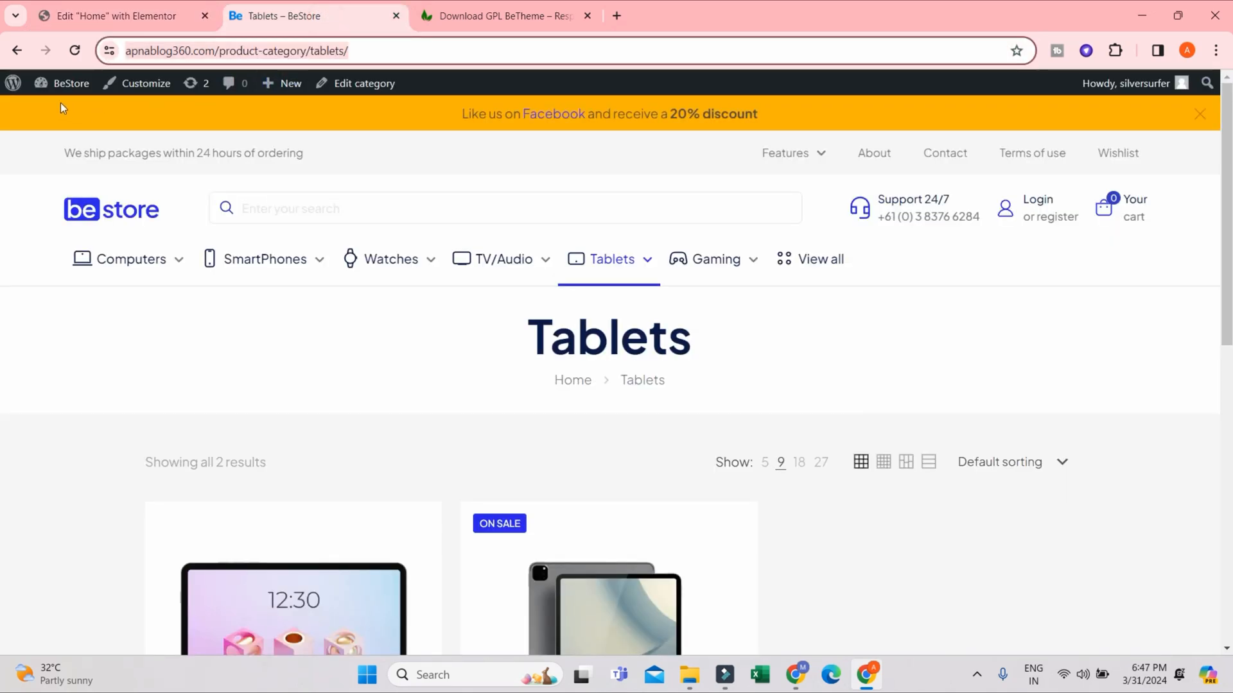
left_click(93, 218)
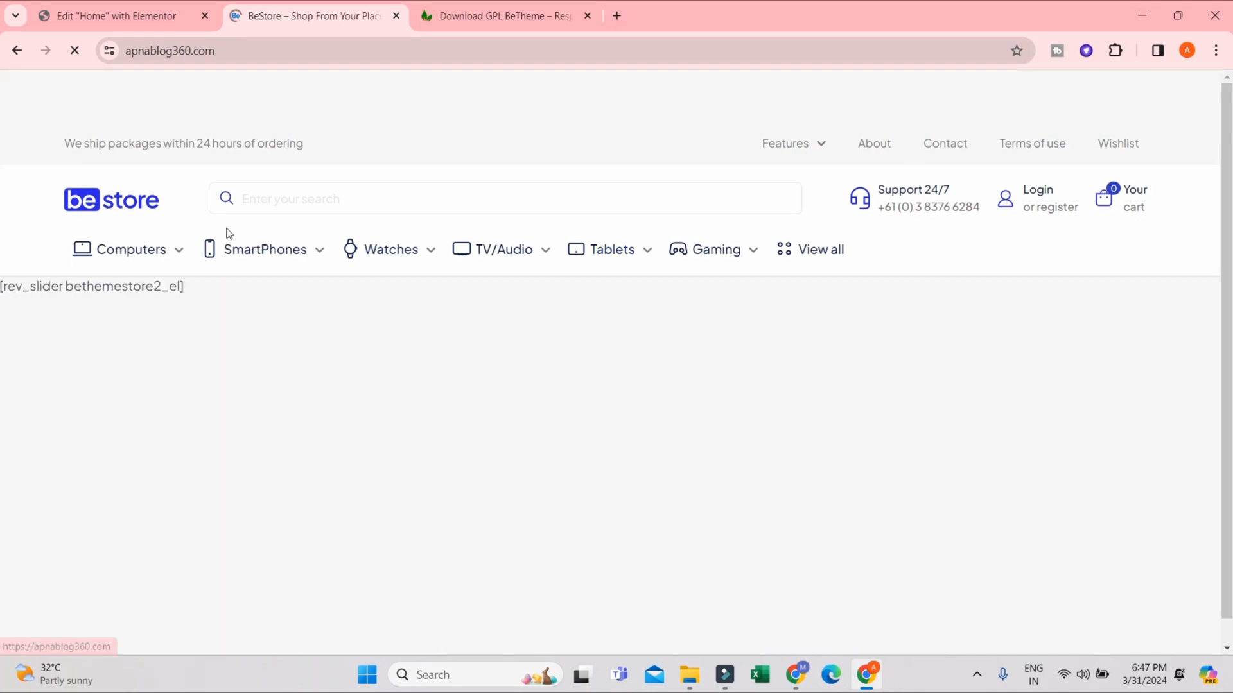
scroll(385, 269, "down", 6)
scroll(687, 488, "down", 20)
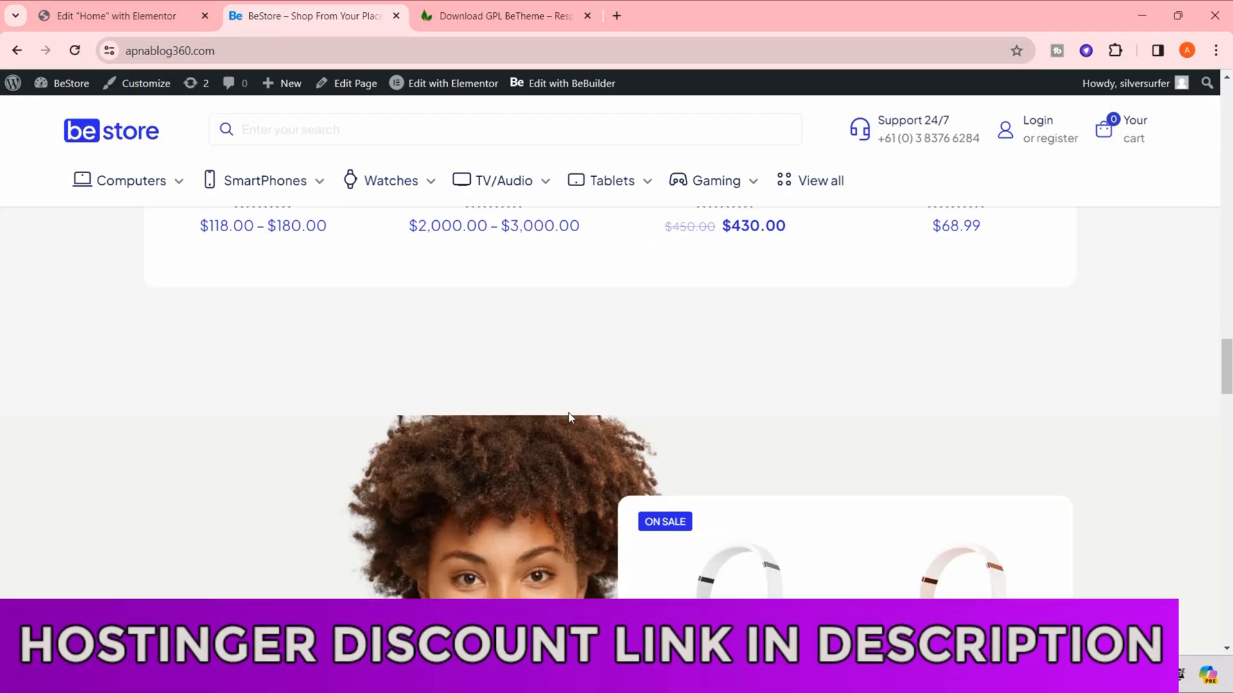
scroll(565, 414, "up", 3)
scroll(546, 417, "up", 4)
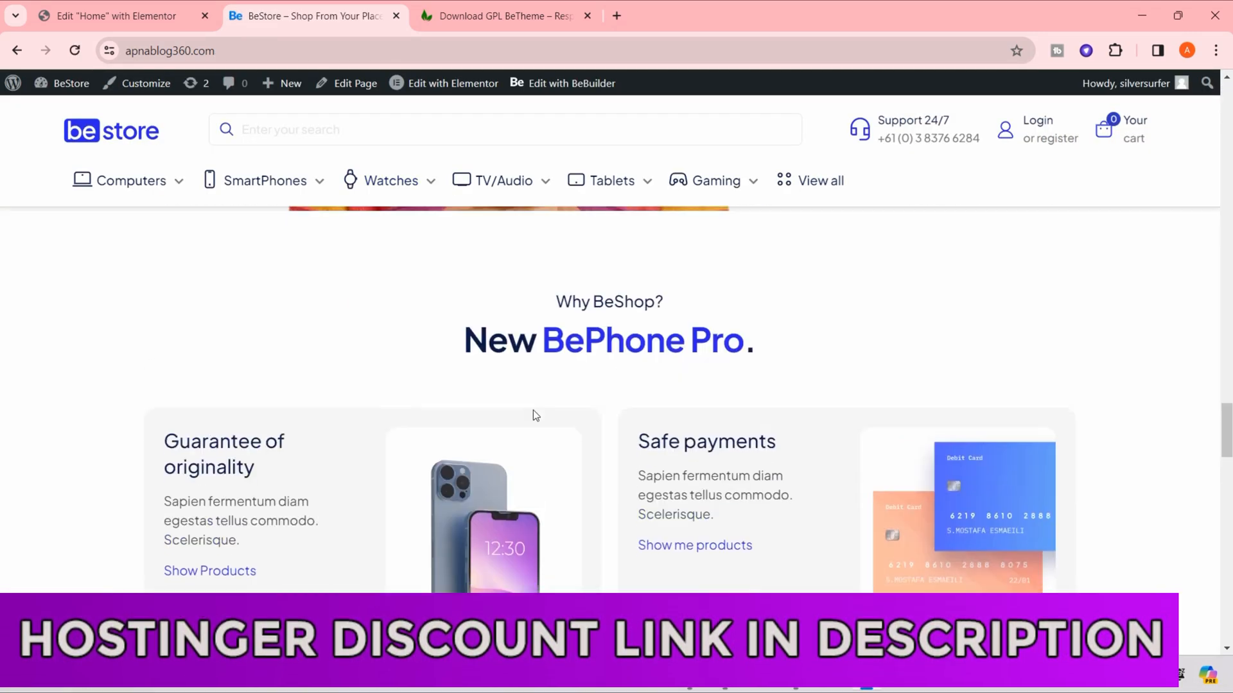
scroll(332, 484, "down", 1)
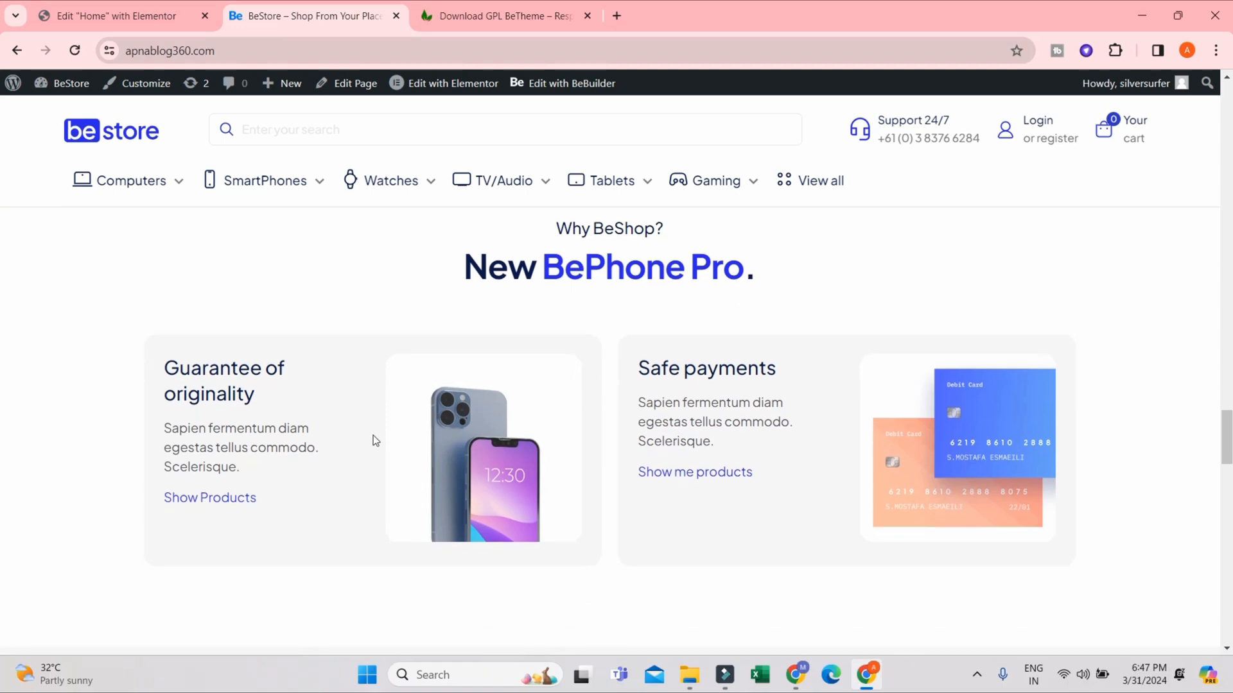
left_click(212, 502)
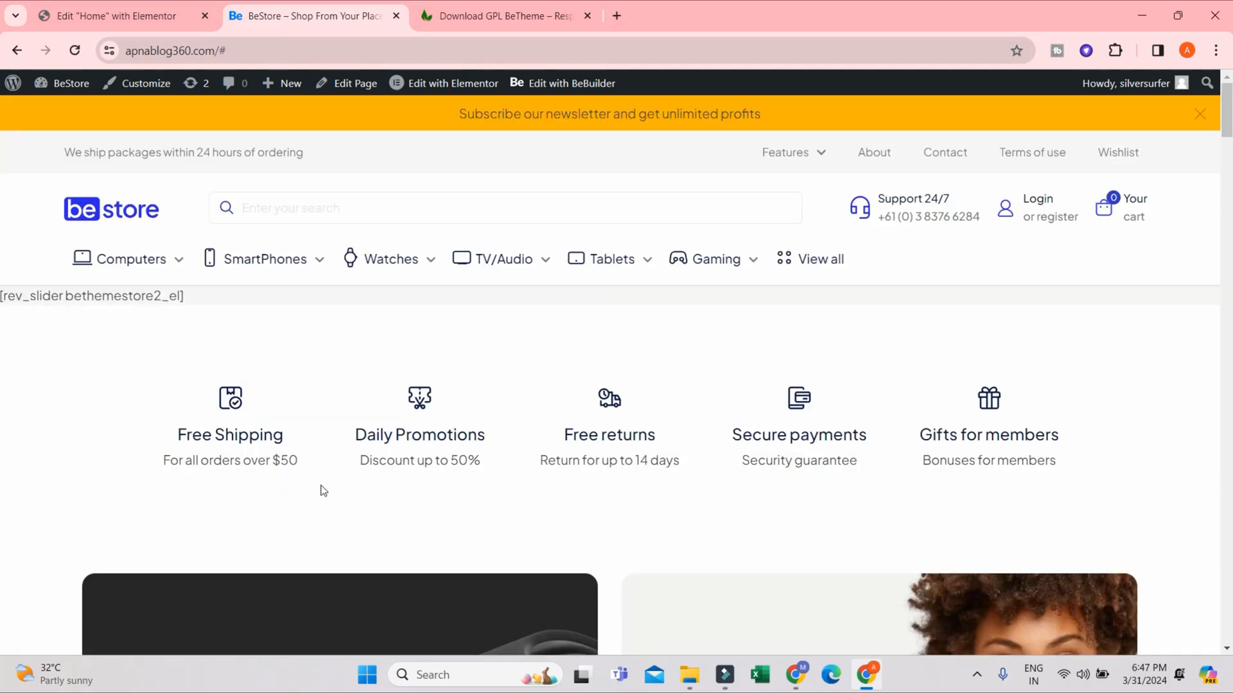
- Return to the Guarantee of originality box, follow its phone image link and check the products on the linked page
scroll(319, 490, "down", 5)
scroll(399, 464, "up", 6)
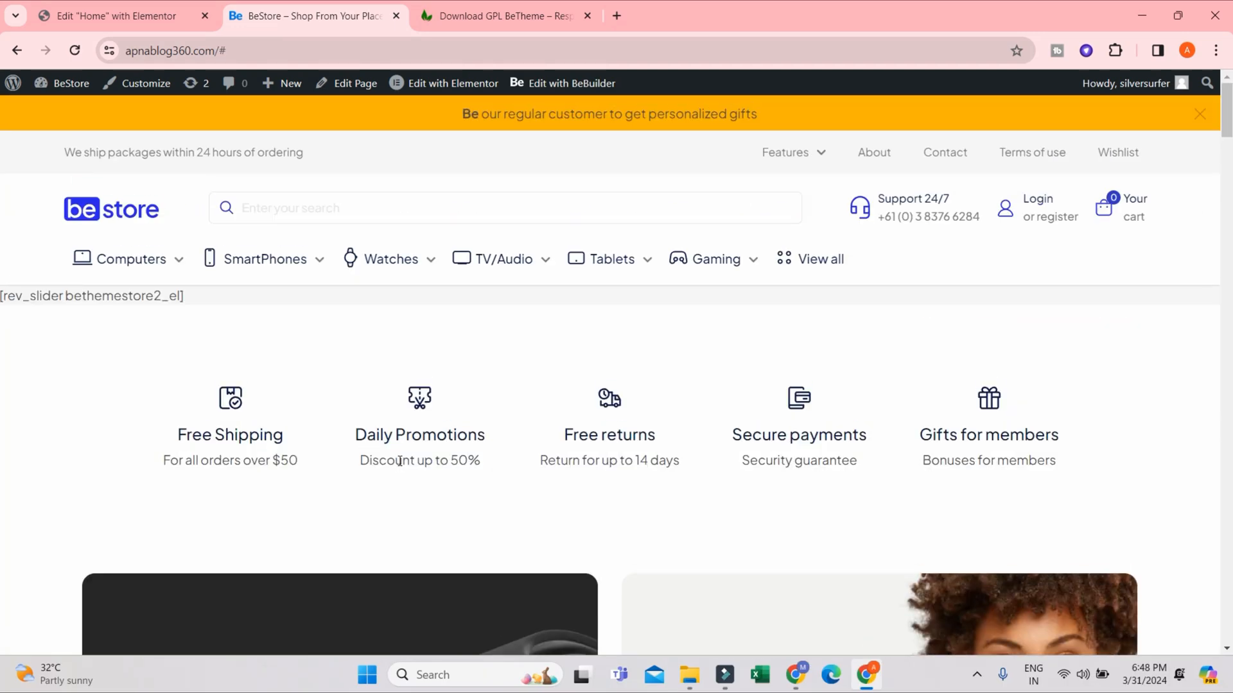
scroll(405, 472, "down", 14)
scroll(407, 476, "down", 20)
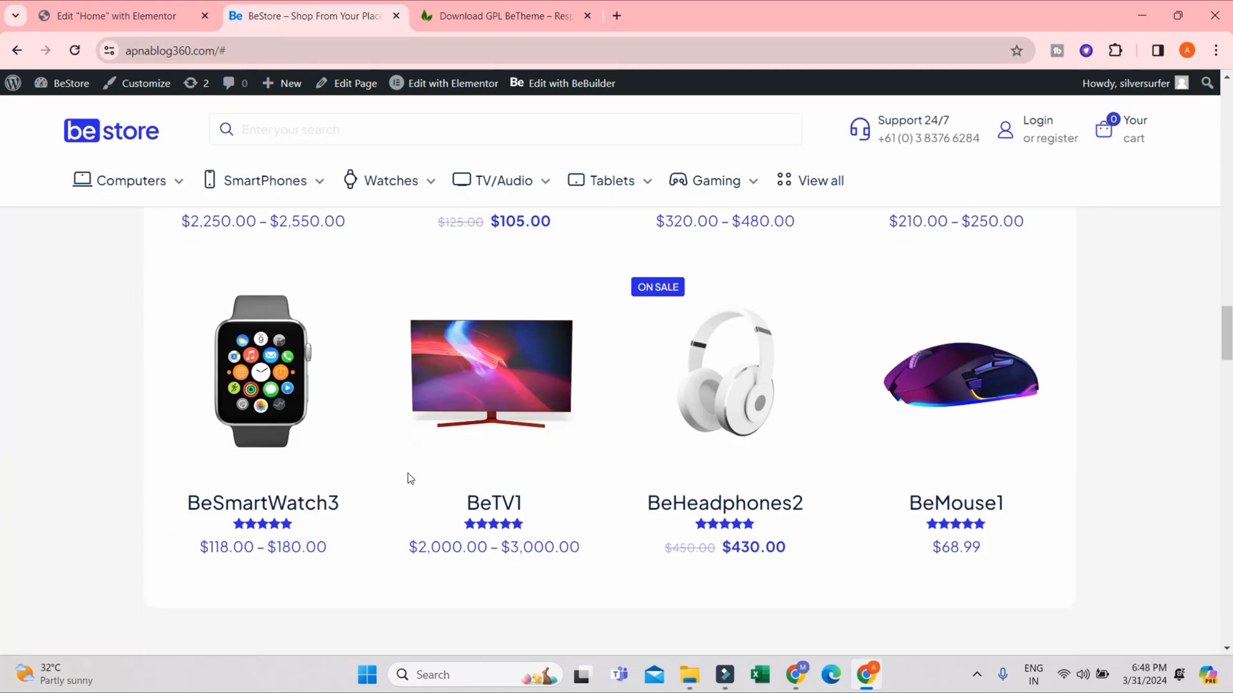
scroll(407, 473, "down", 5)
scroll(408, 475, "up", 5)
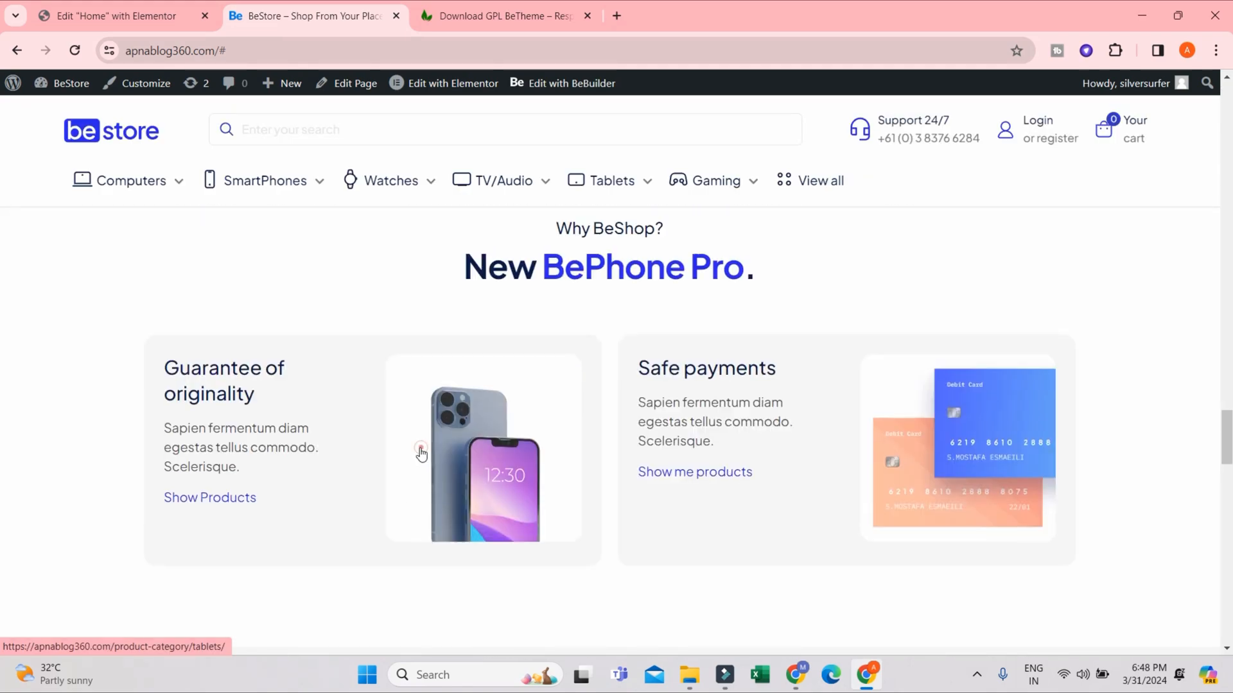
left_click(421, 449)
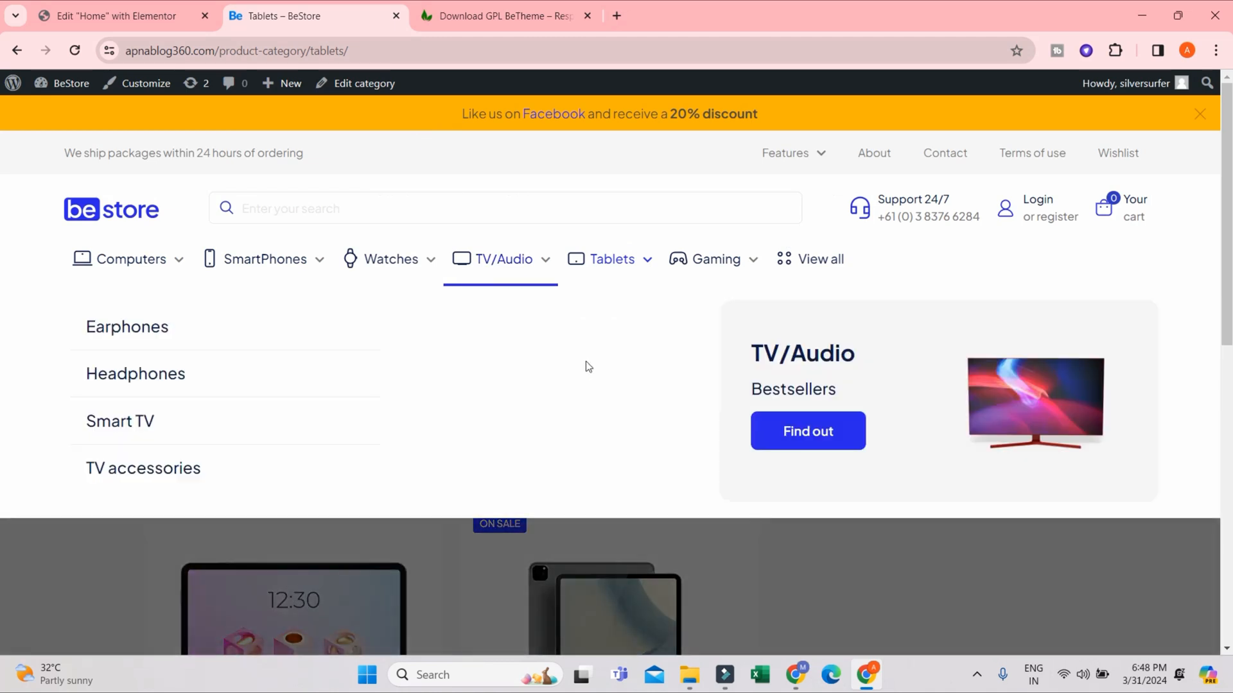
scroll(879, 549, "down", 5)
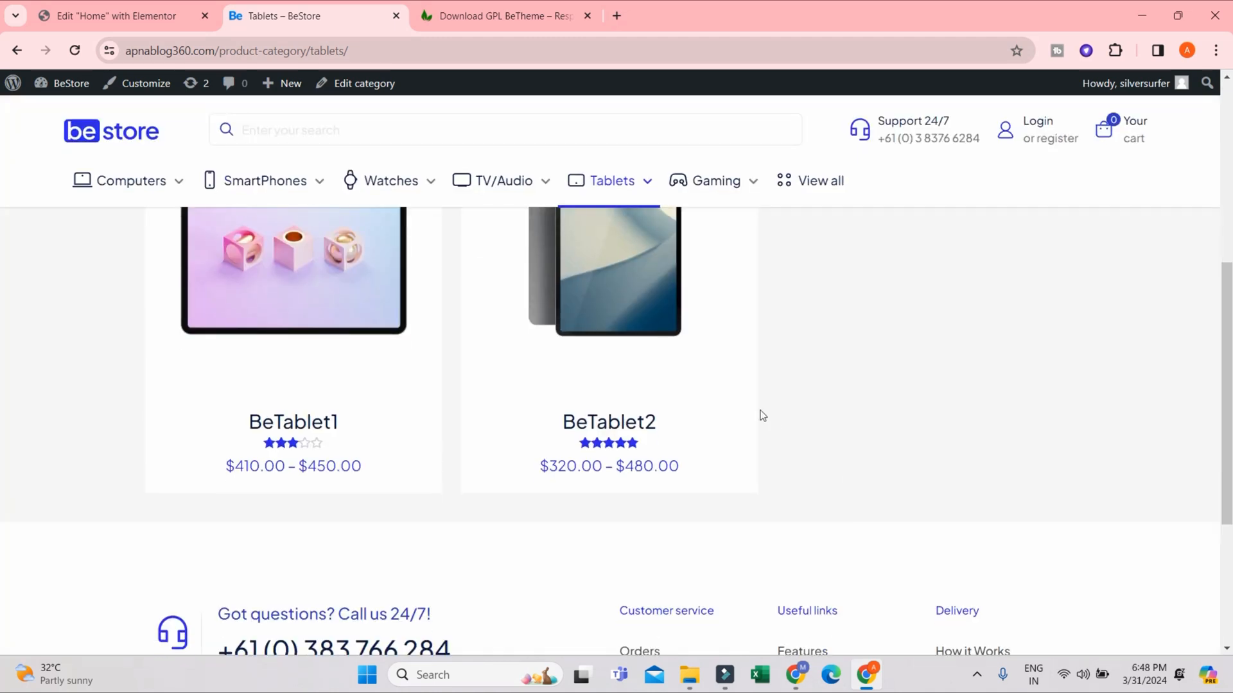
- Go back to the store homepage and view the Mobile shopping, Secure payments and Present packaging boxes
mouse_move(333, 191)
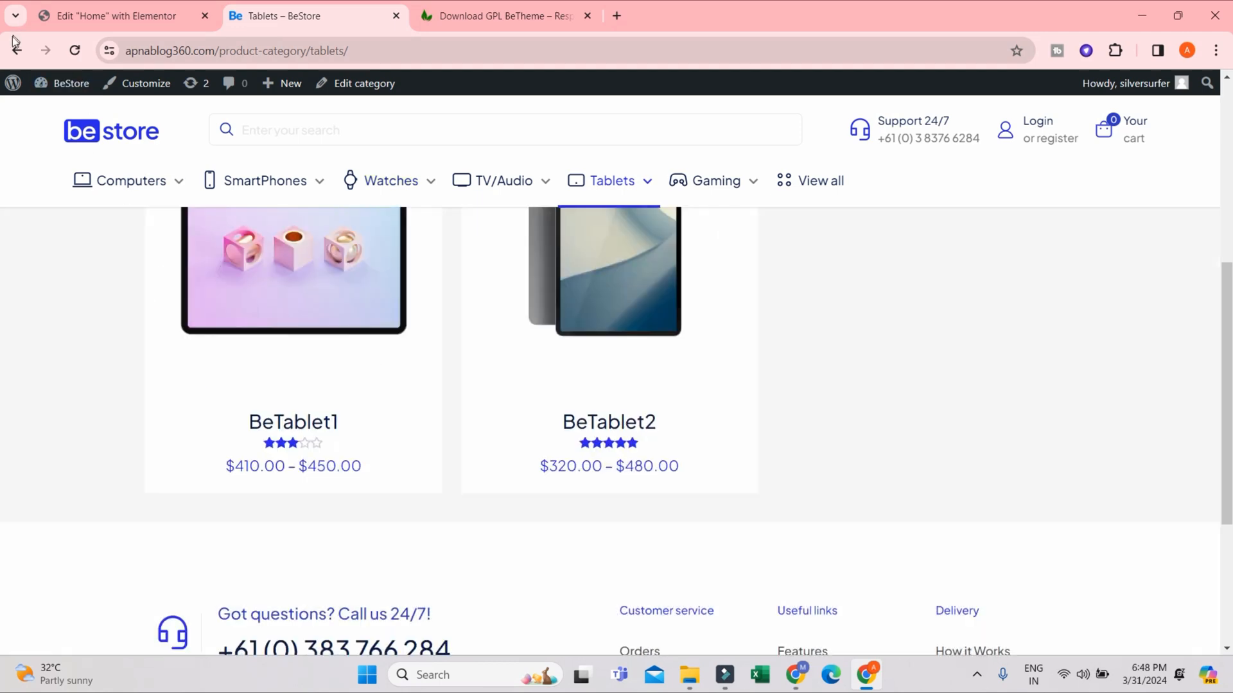
left_click(15, 47)
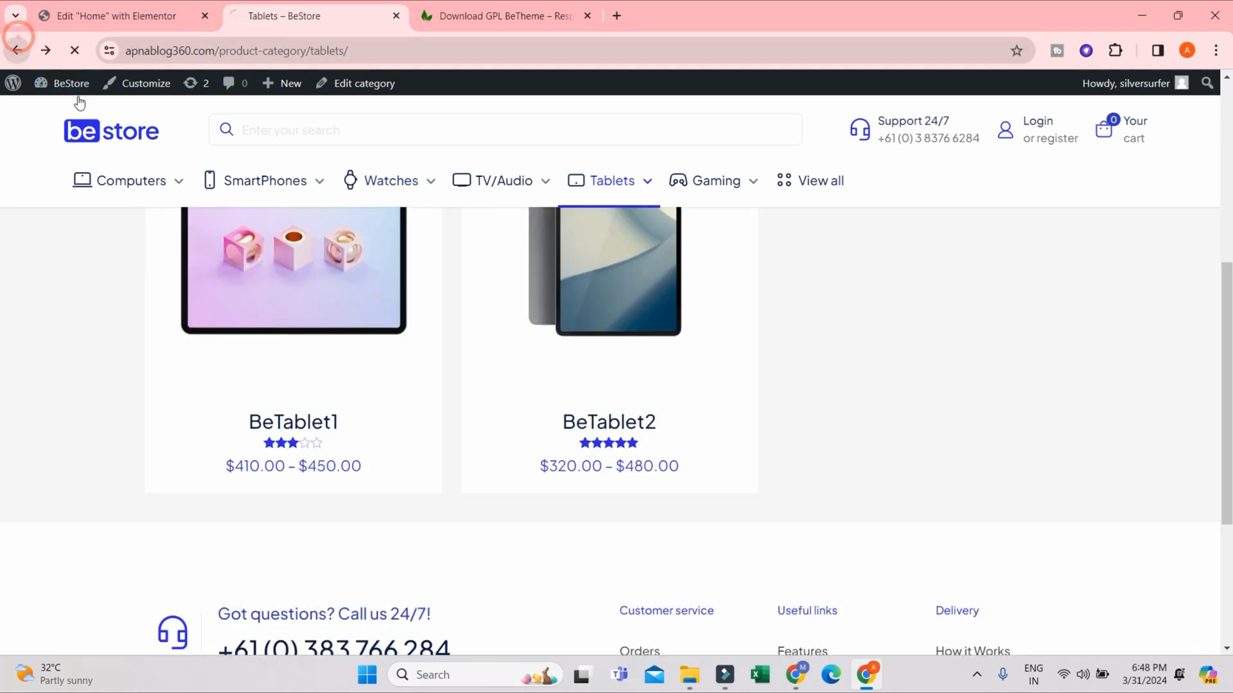
scroll(425, 363, "down", 3)
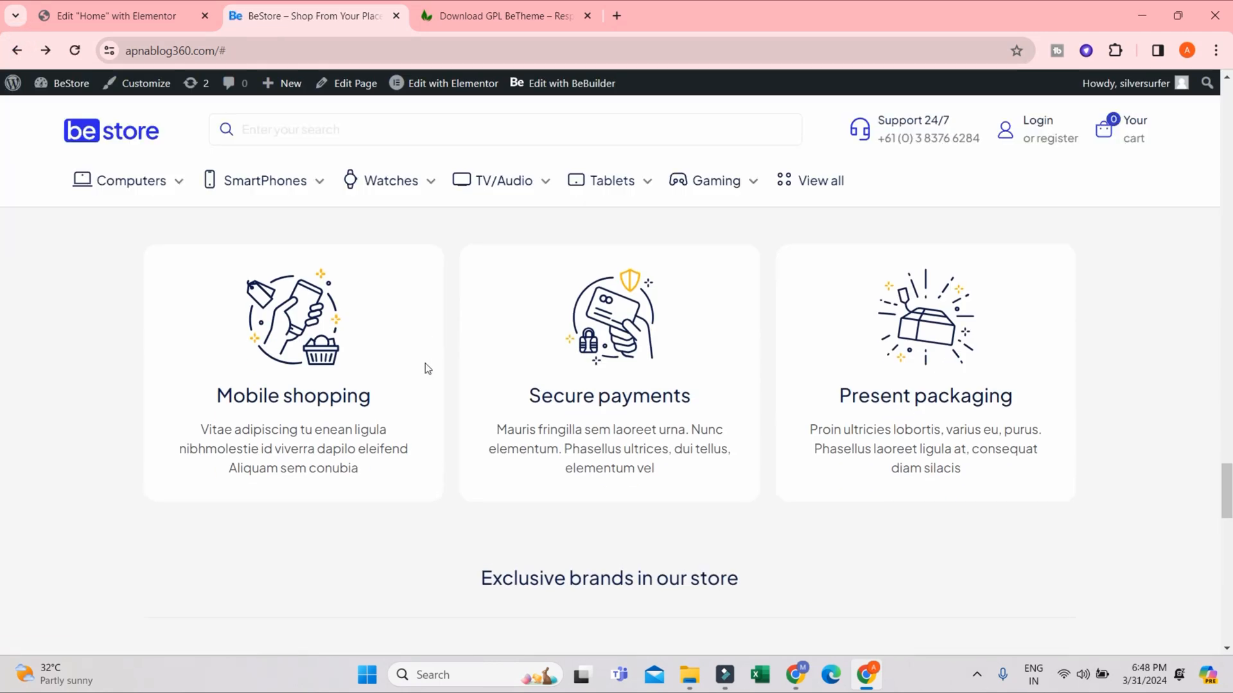
- Return to the Elementor editor and inspect the Show Products link markup in the Guarantee of originality box's description
scroll(425, 363, "up", 6)
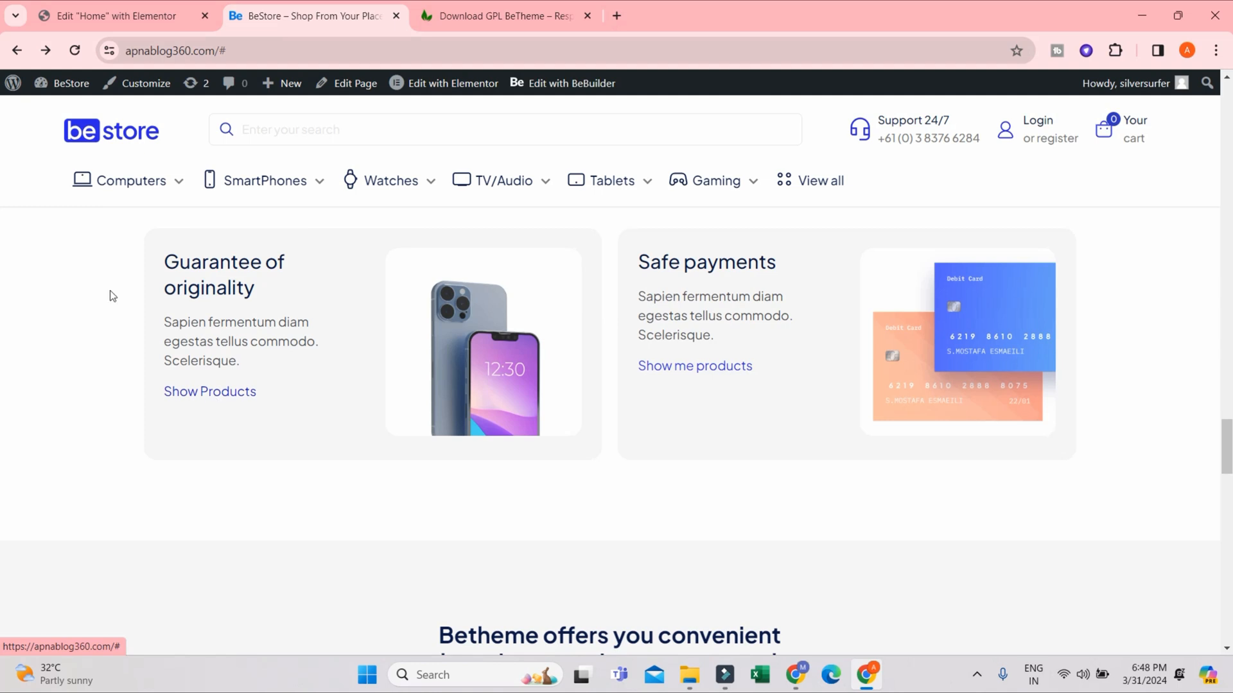
left_click(113, 9)
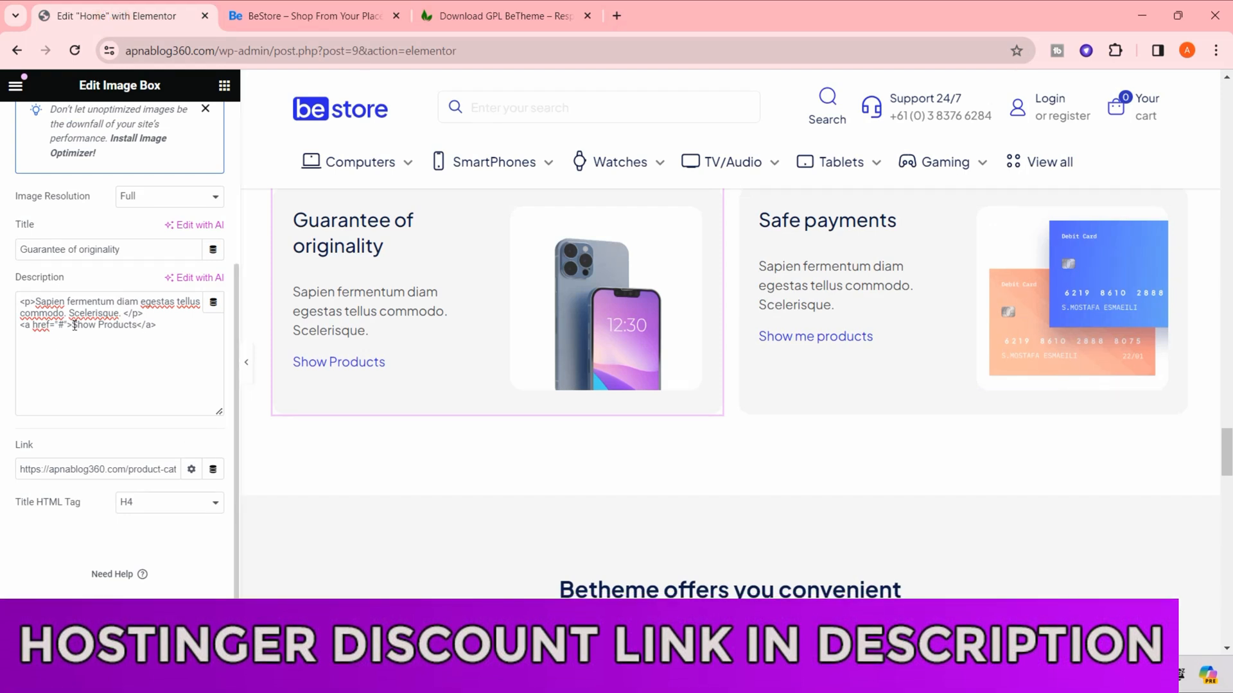
left_click_drag(74, 326, 133, 323)
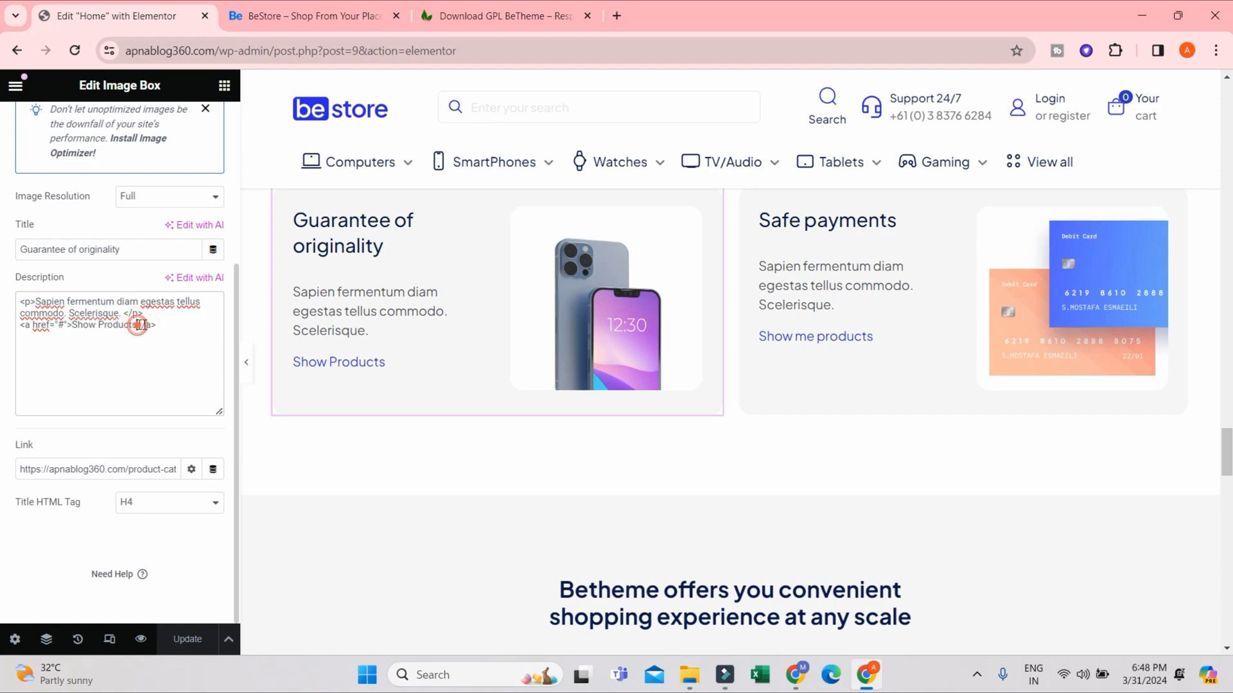
left_click_drag(137, 324, 161, 325)
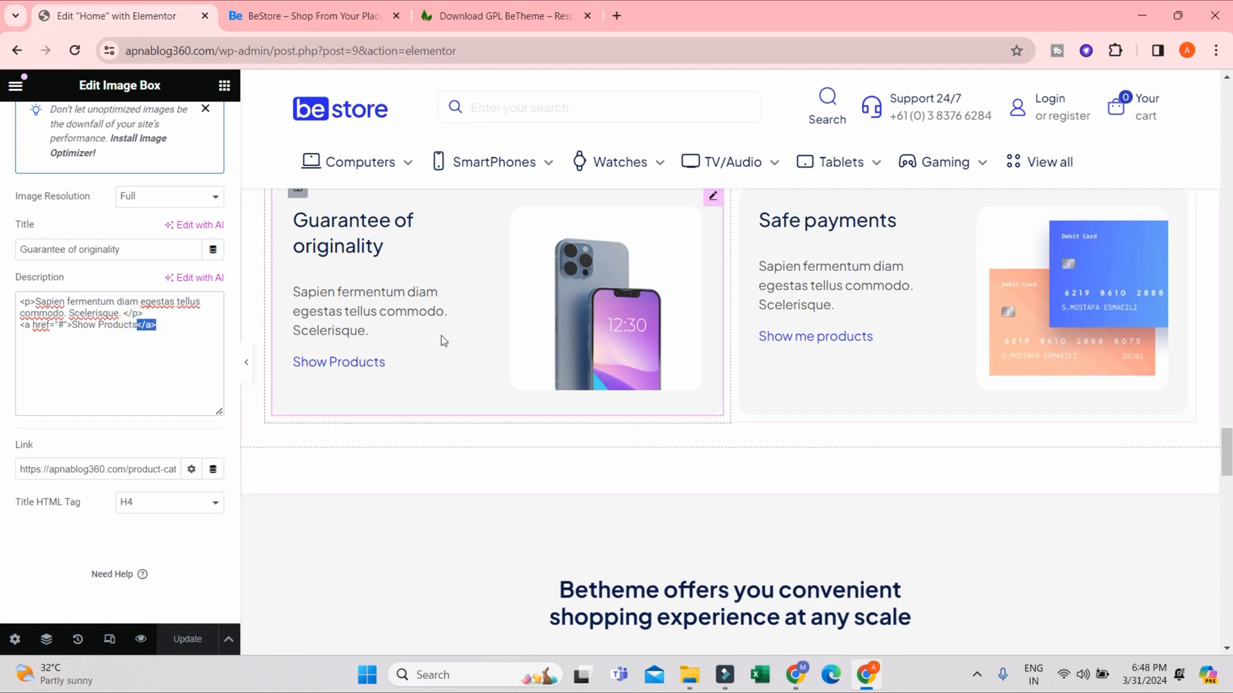
- On the live store homepage, follow the Guarantee of originality box's phone image to the Tablets category and copy that page's URL
left_click(344, 7)
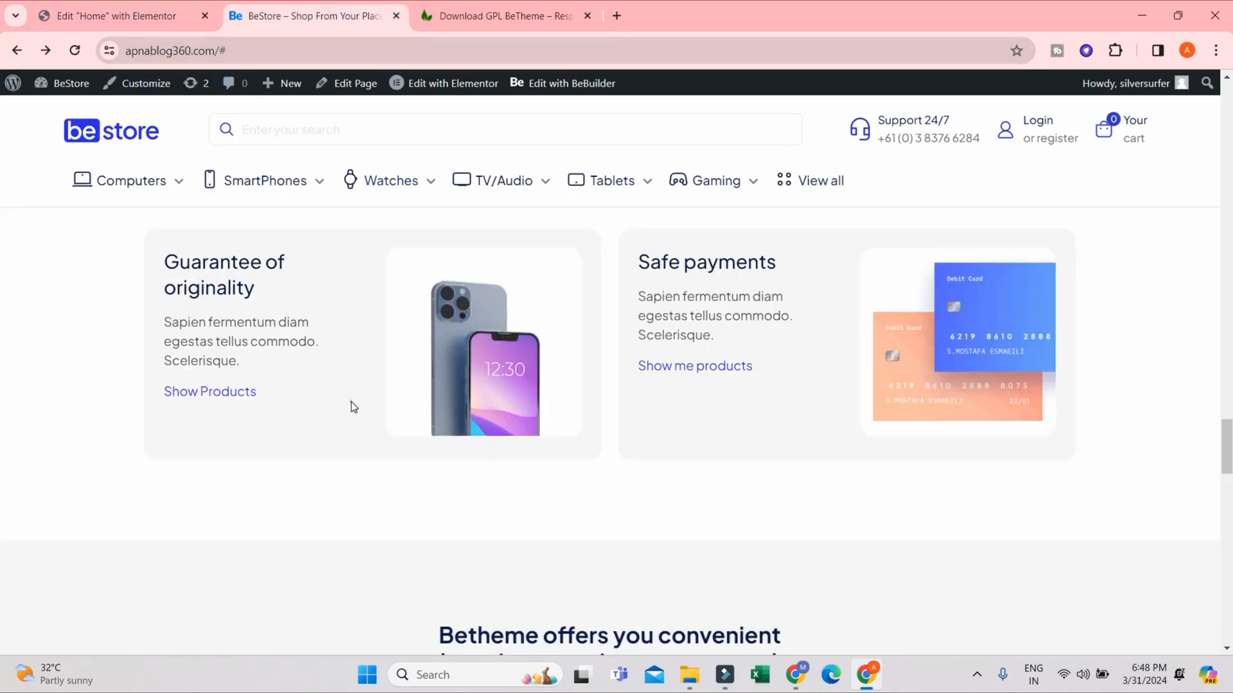
left_click(351, 402)
left_click(407, 348)
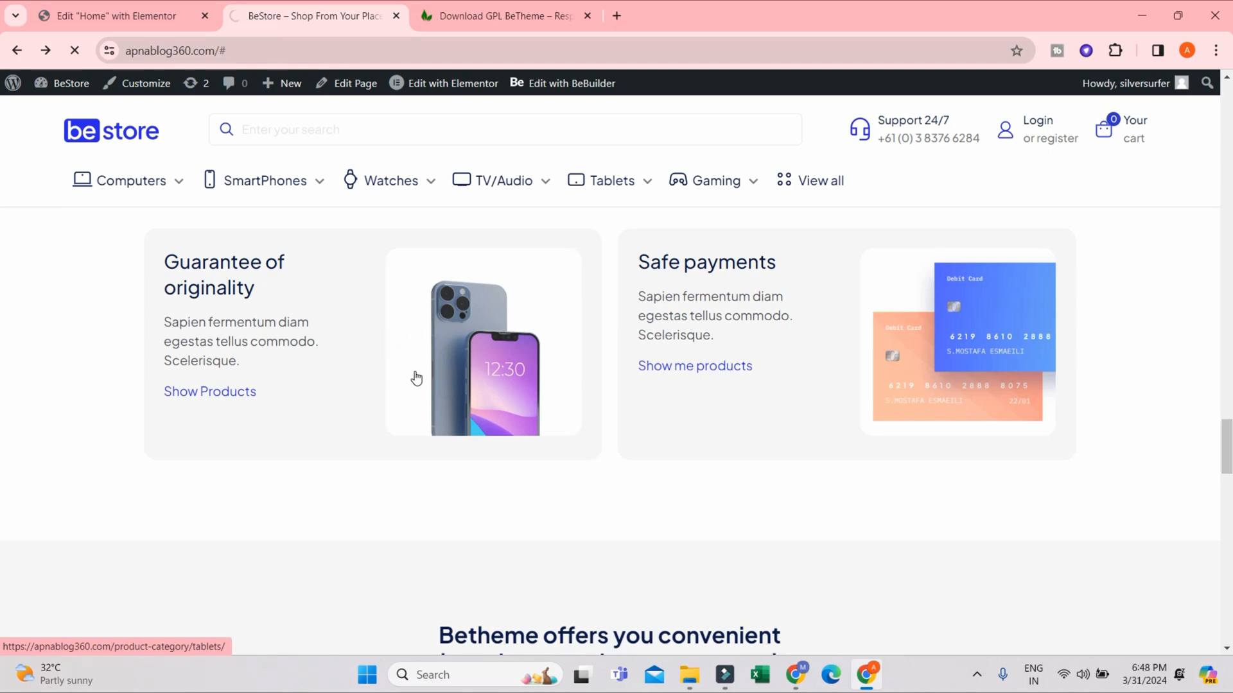
left_click(374, 48)
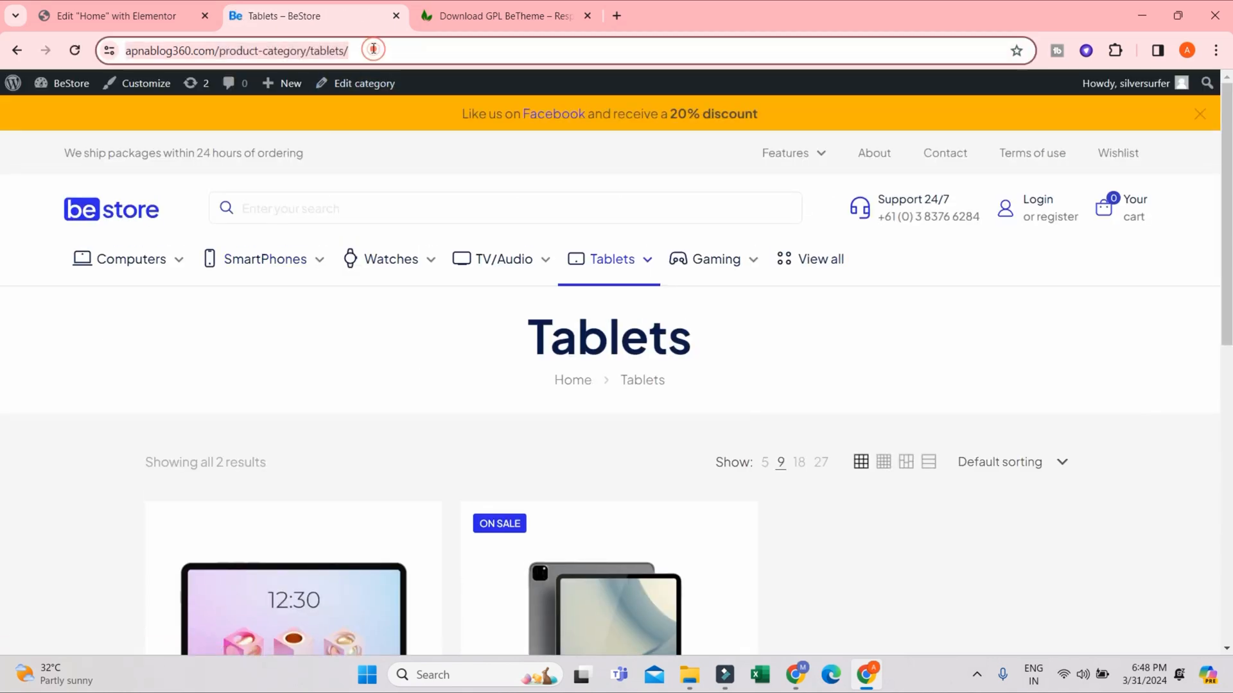
right_click(310, 51)
left_click(359, 190)
left_click(153, 18)
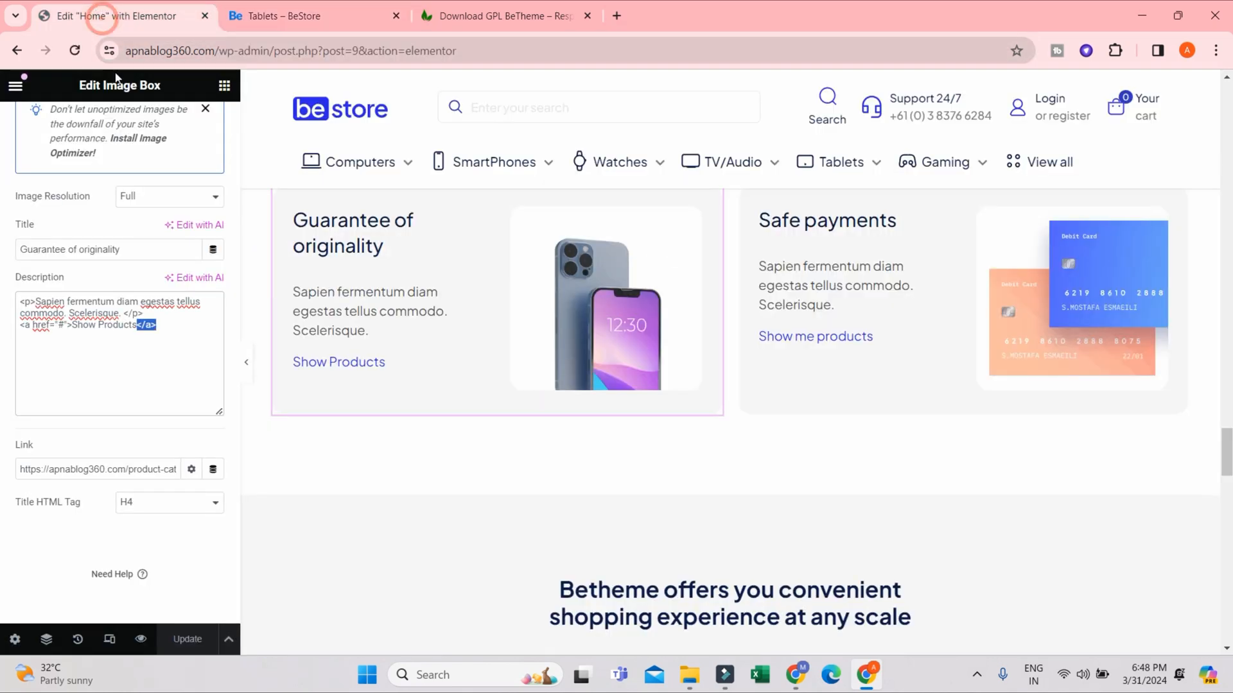
left_click(59, 326)
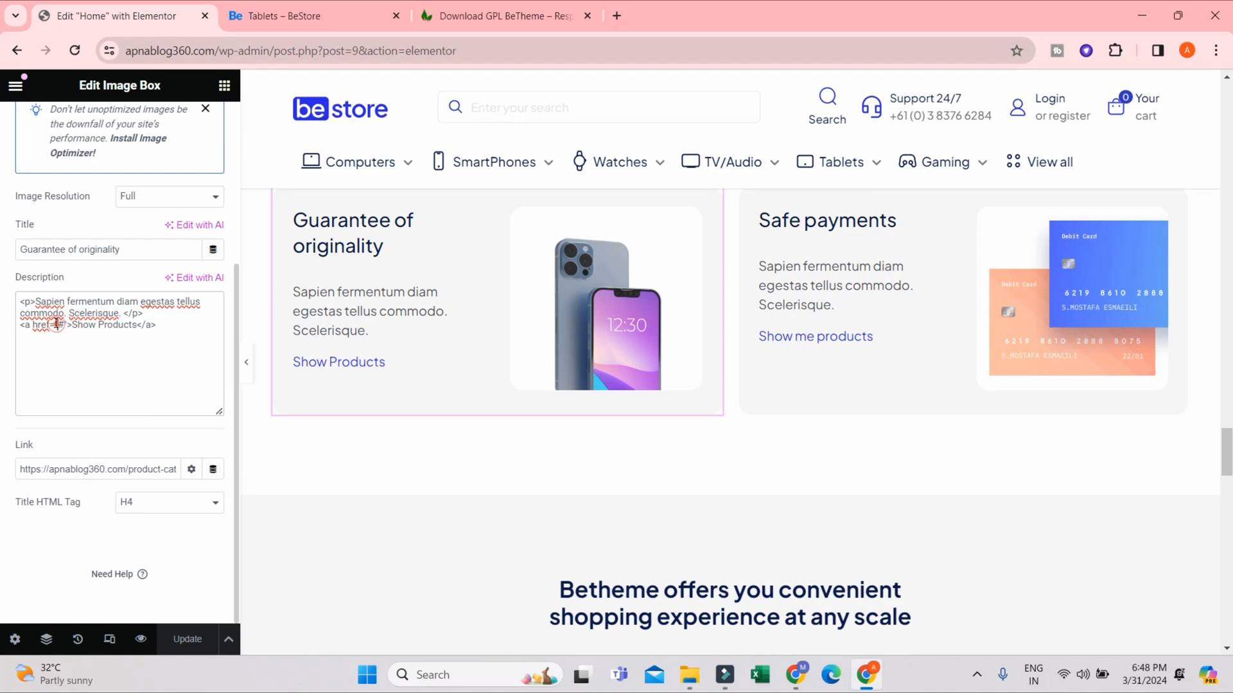
left_click(56, 325)
key("ctrl+v")
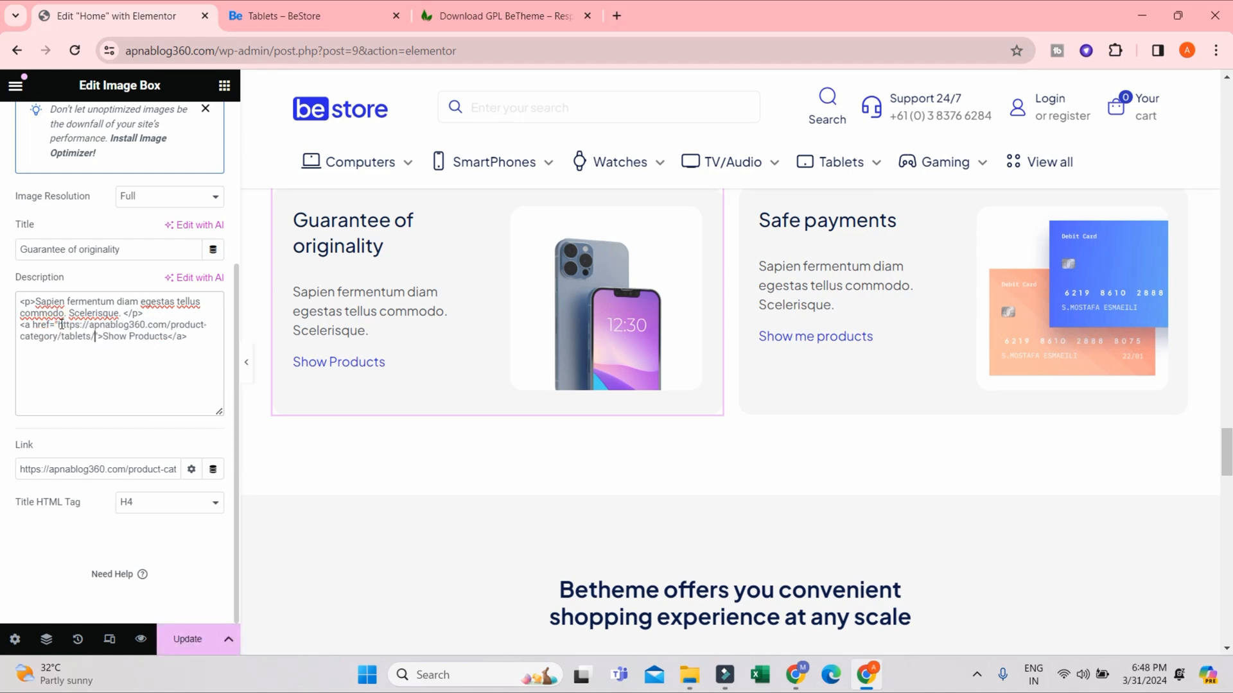
left_click(186, 639)
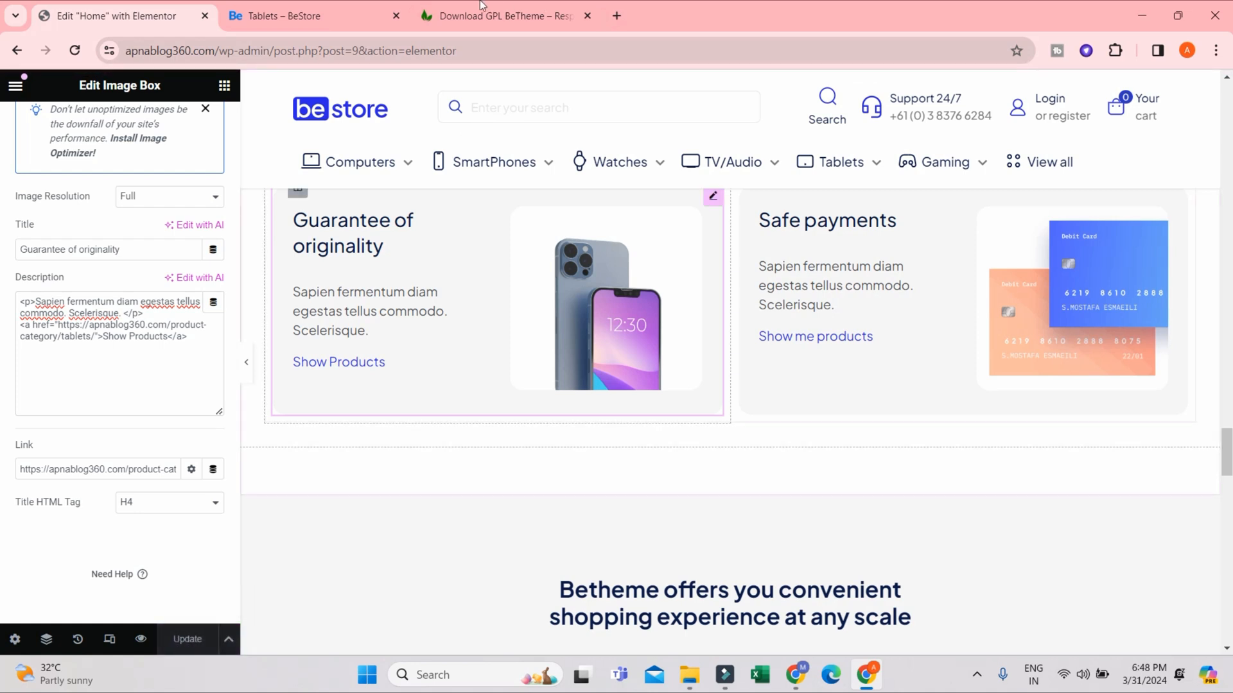
- Reload the live store homepage, test the Show Products link in the Guarantee of originality box and check the products on the linked page
left_click(351, 9)
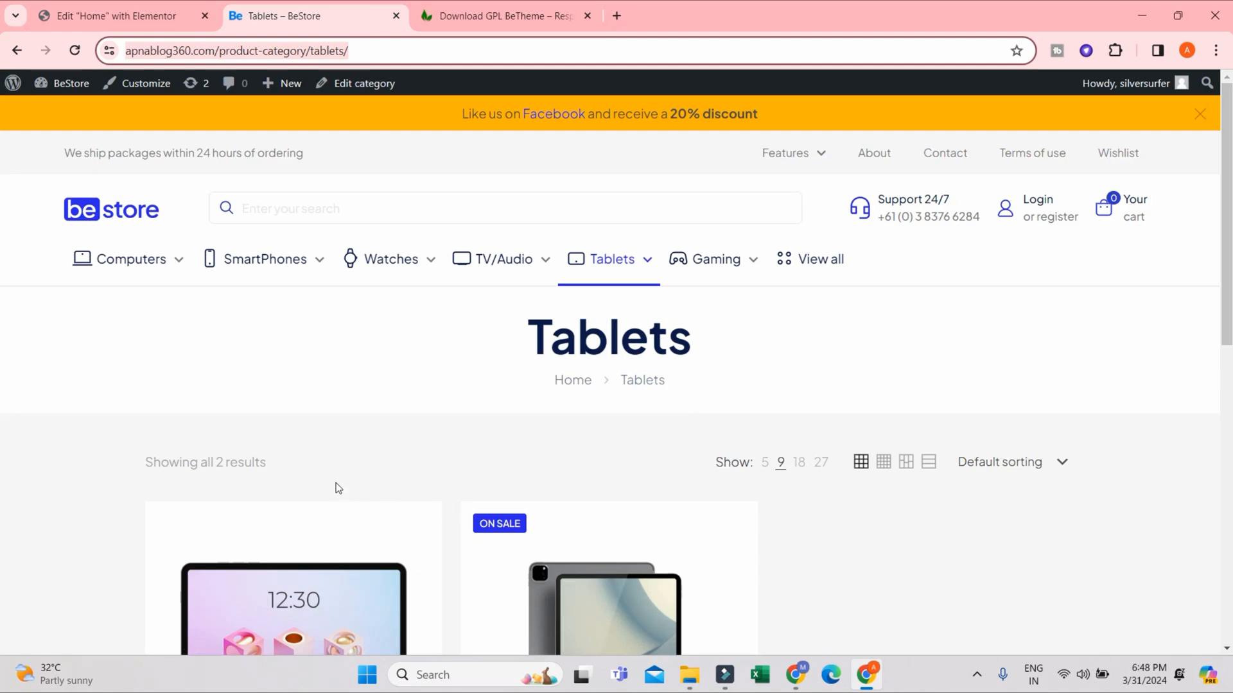
left_click(109, 210)
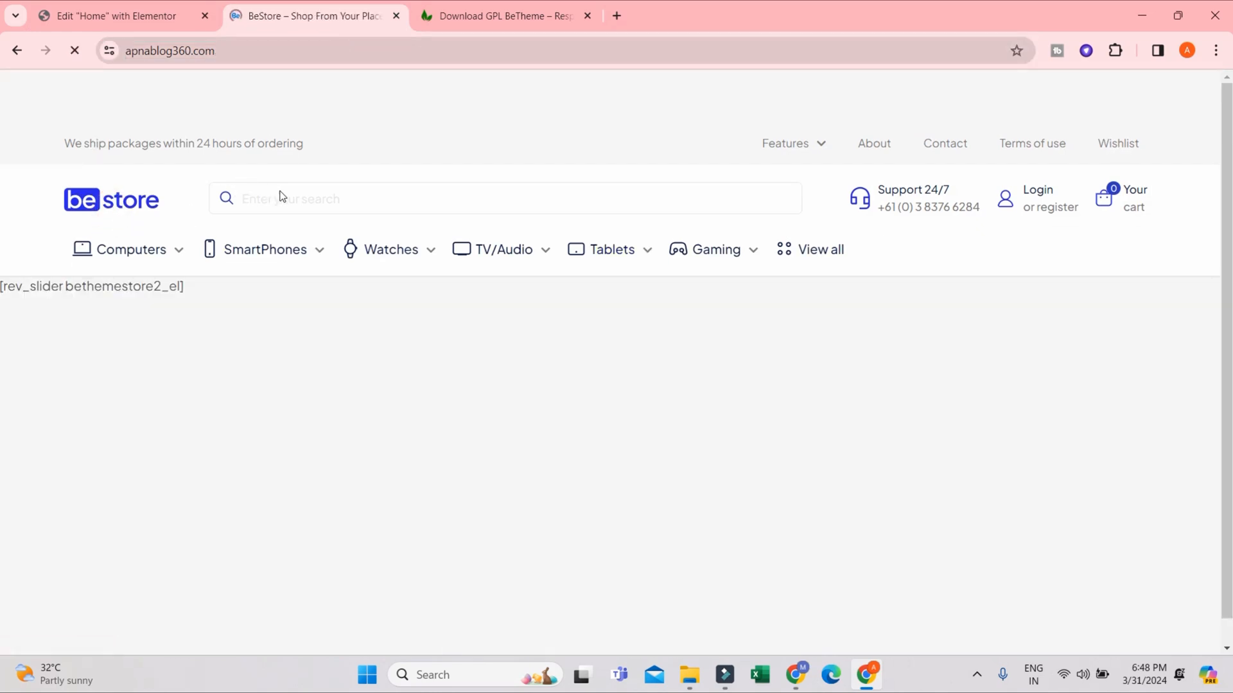
scroll(283, 295, "down", 10)
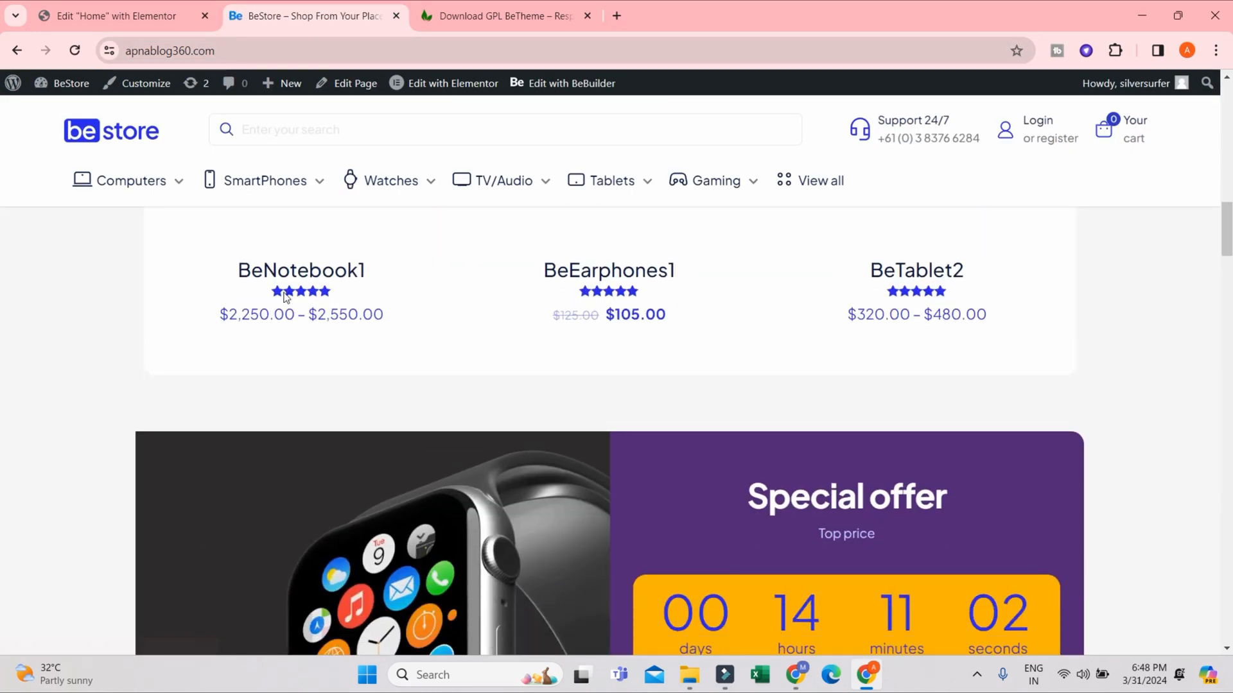
scroll(284, 295, "down", 15)
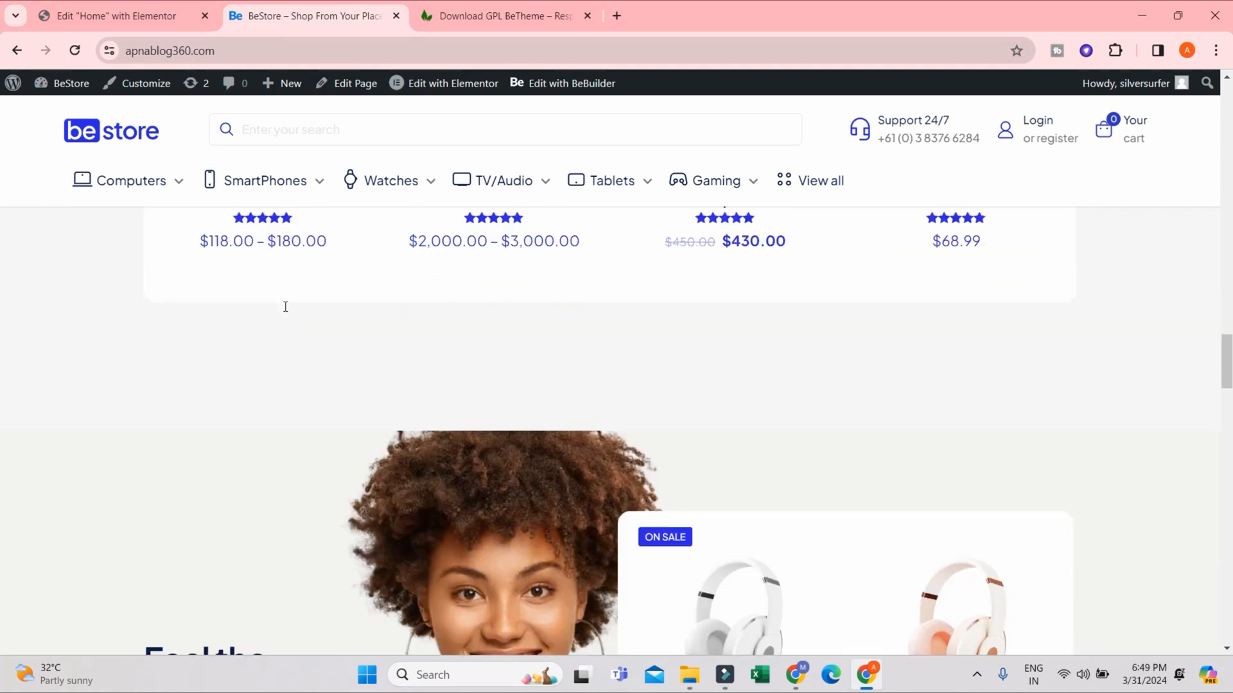
scroll(286, 306, "down", 10)
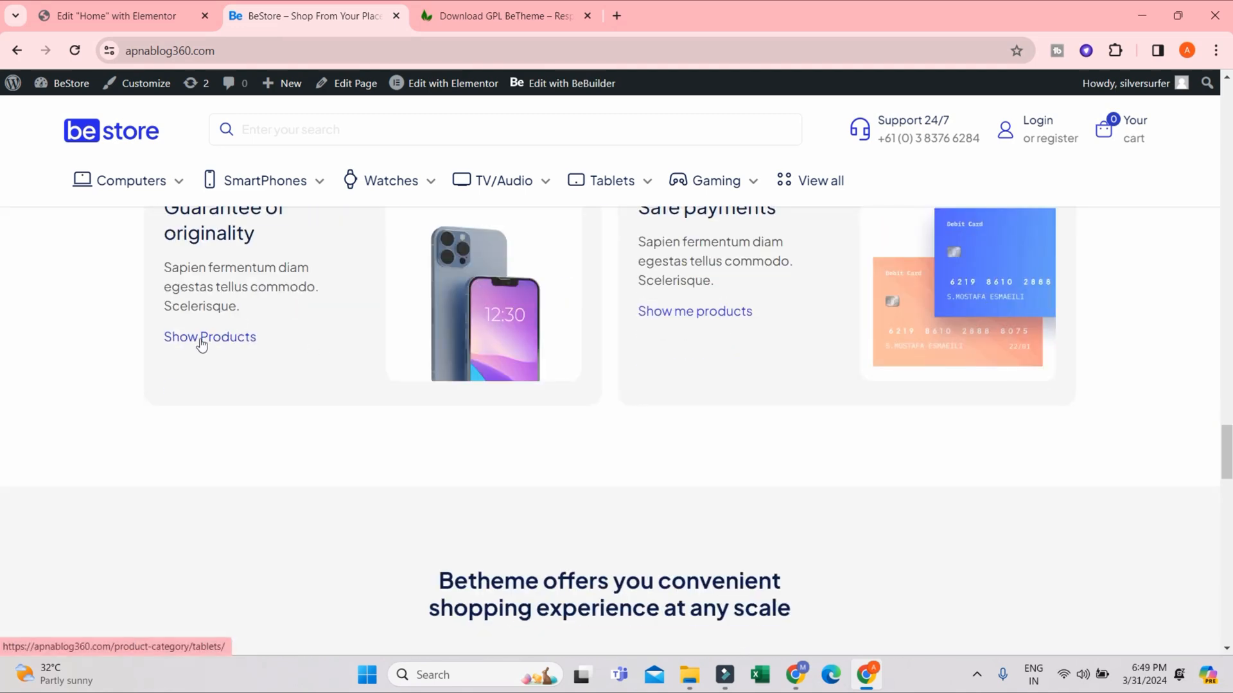
left_click(214, 345)
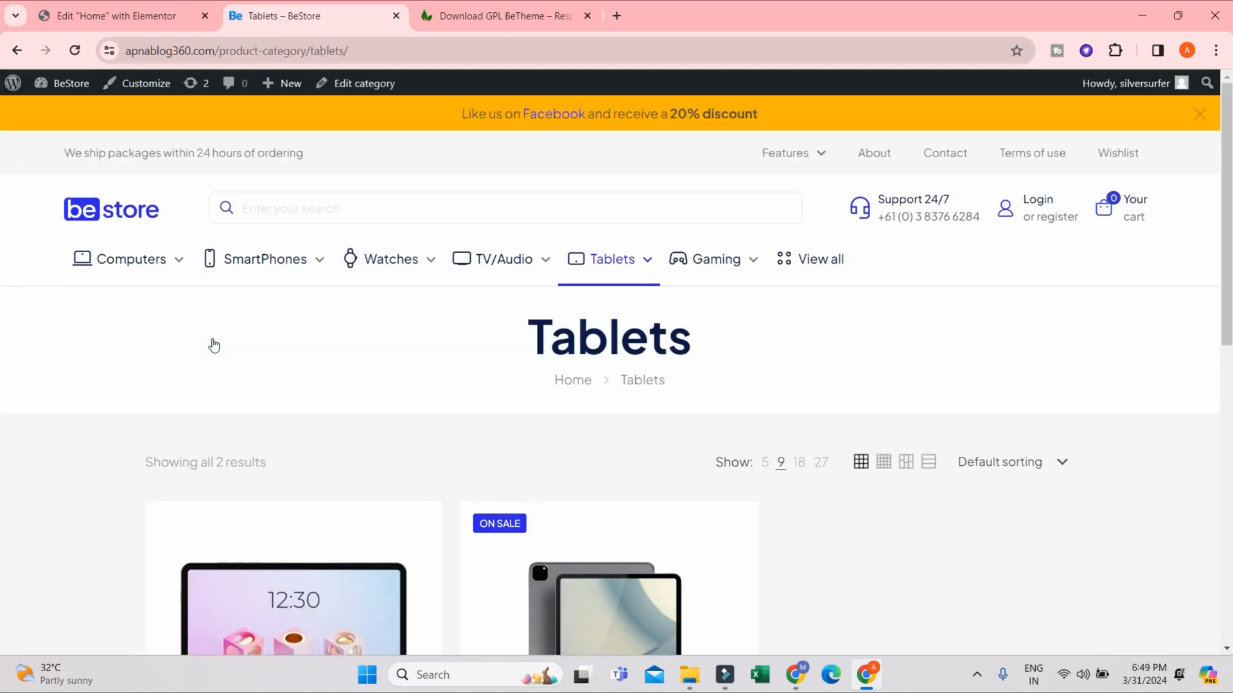
scroll(296, 340, "down", 6)
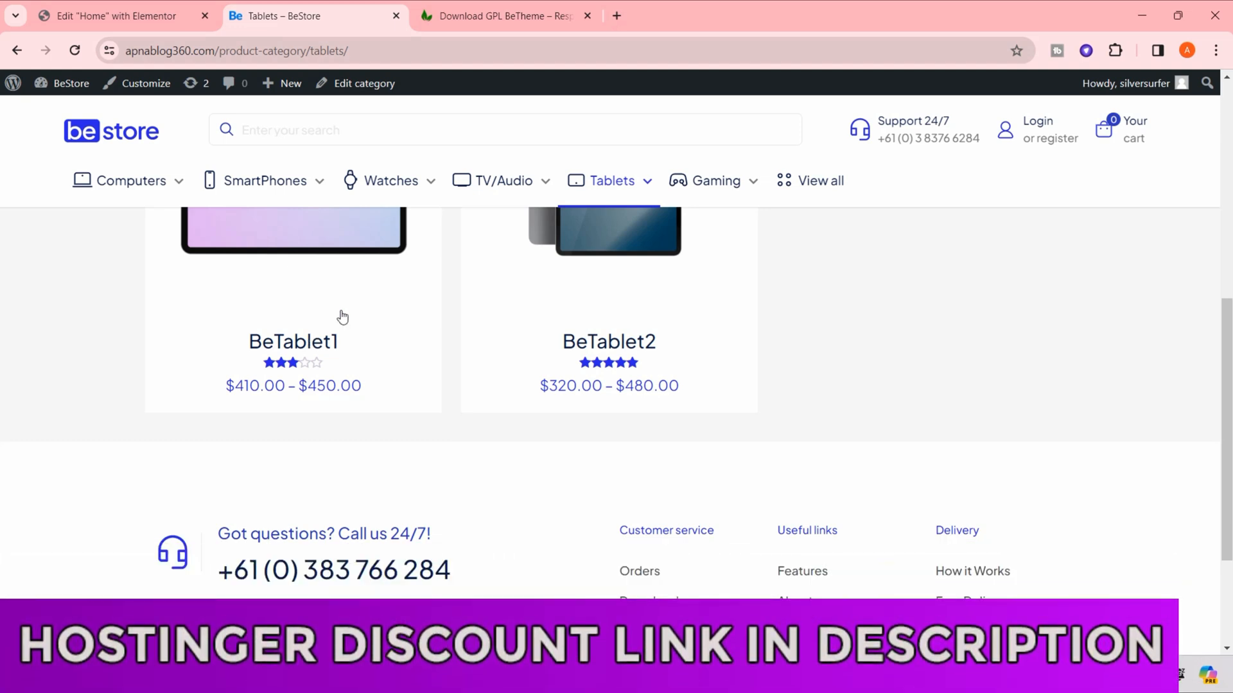
- Return to the Elementor editor, review the homepage's upper sections and bring back the widget list
left_click(128, 16)
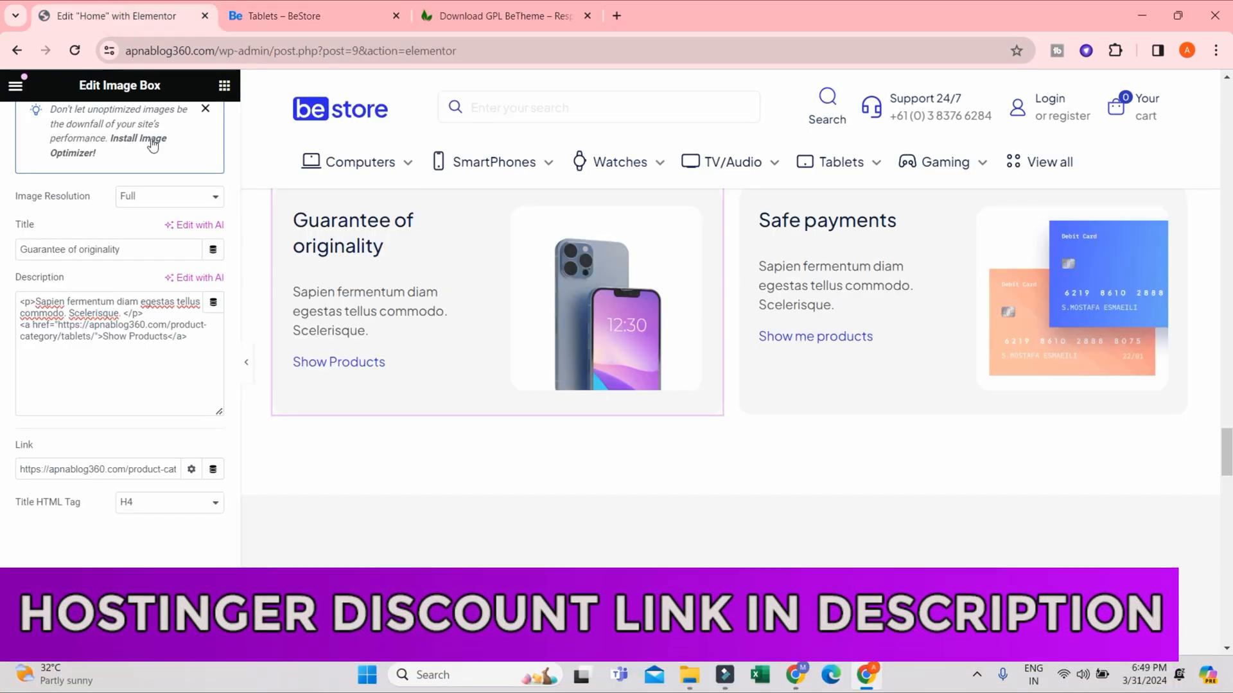
scroll(826, 344, "up", 20)
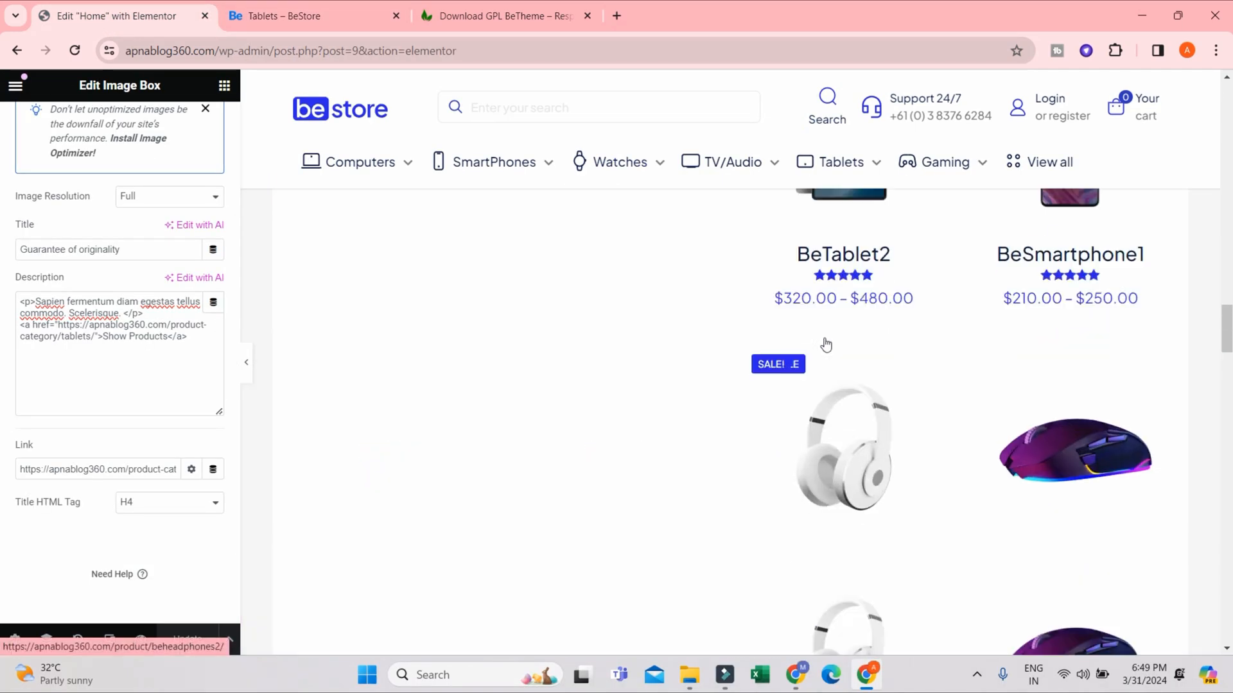
scroll(825, 344, "up", 10)
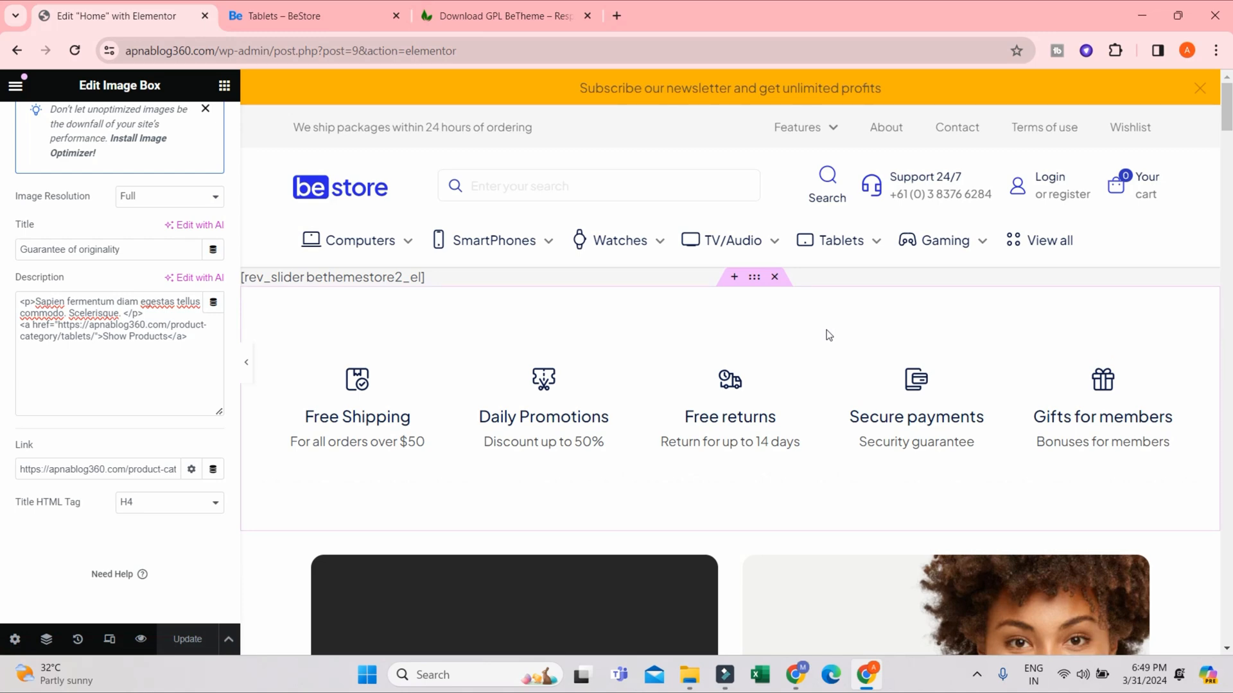
scroll(724, 448, "down", 3)
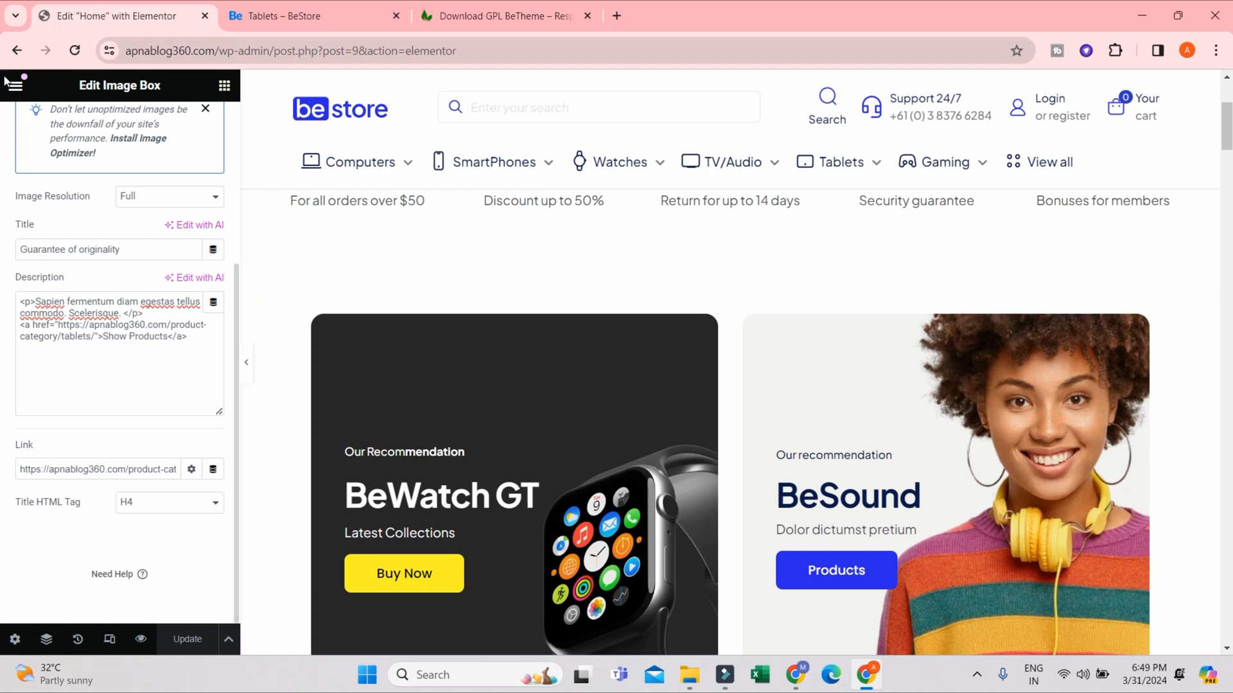
left_click(224, 86)
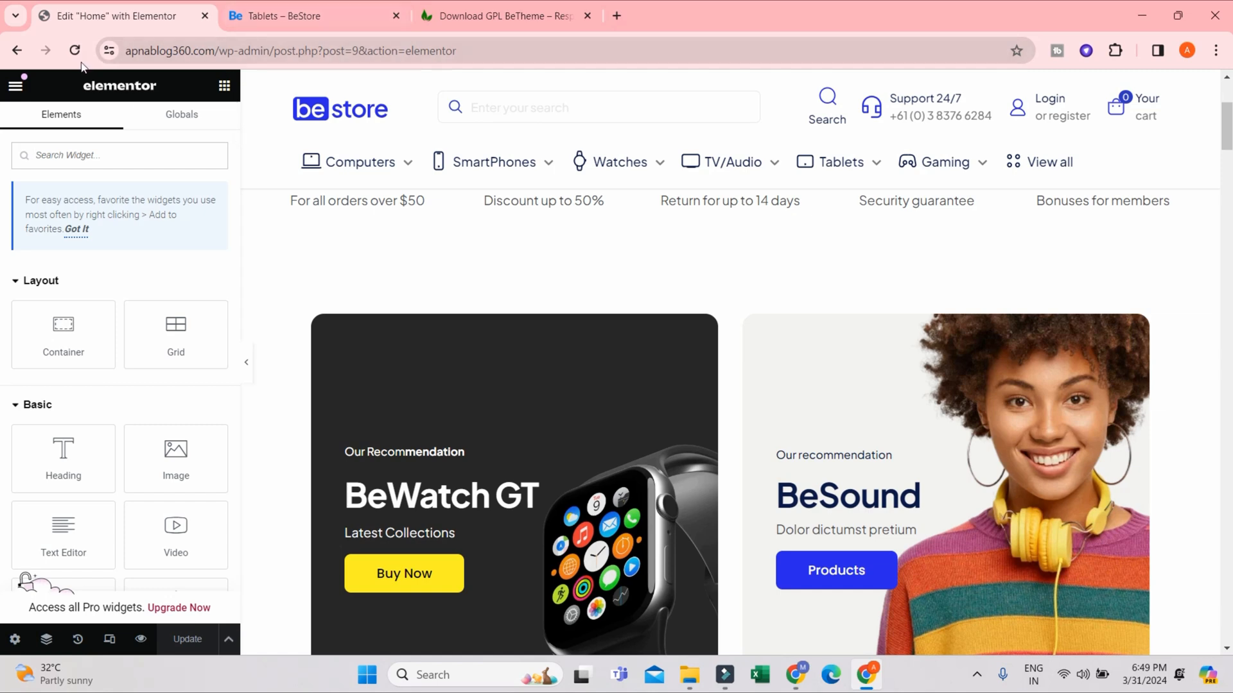
- Open the WordPress dashboard from the live store in a new browser tab and place that tab beside the Elementor tab
left_click(282, 17)
mouse_move(64, 83)
middle_click(59, 115)
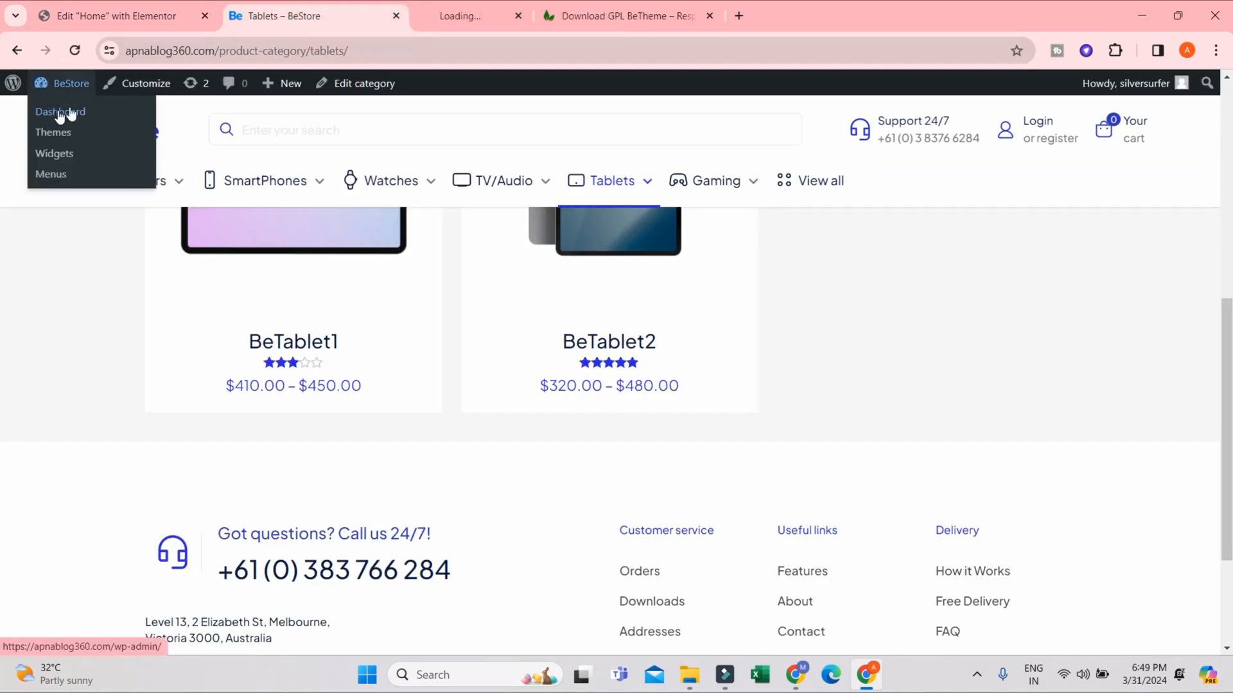
left_click(451, 23)
left_click_drag(482, 18, 286, 24)
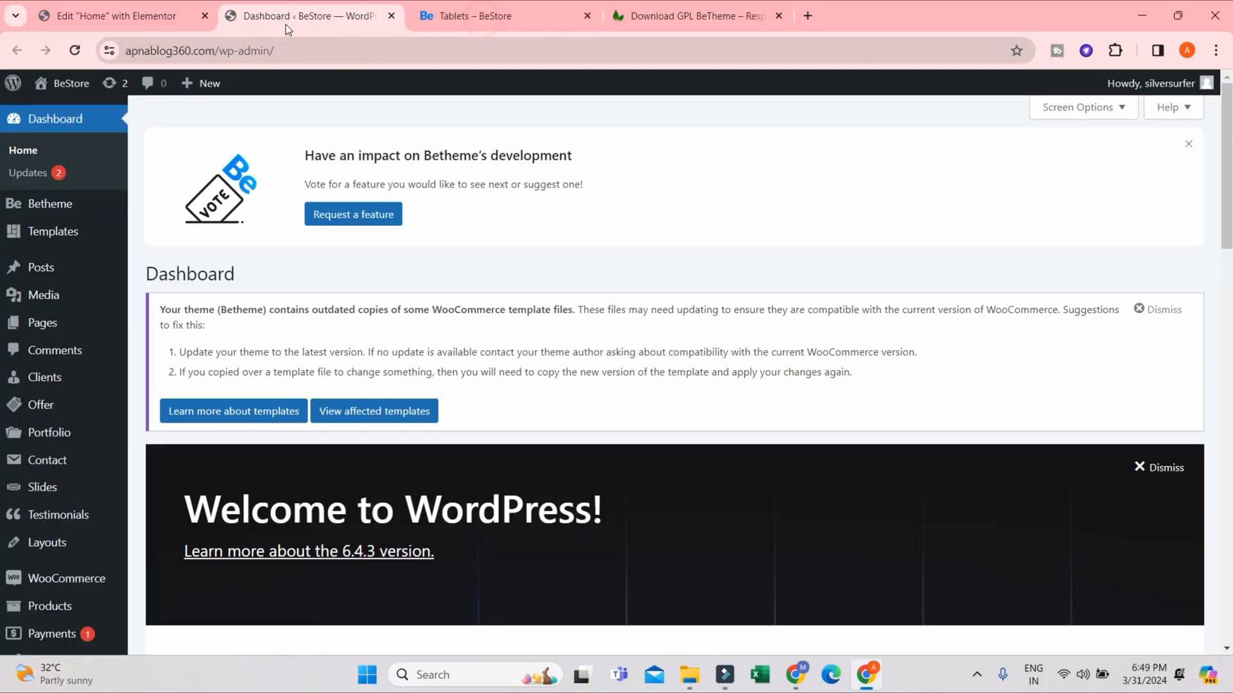
- Open the WooCommerce general settings from the WordPress dashboard
left_click(115, 18)
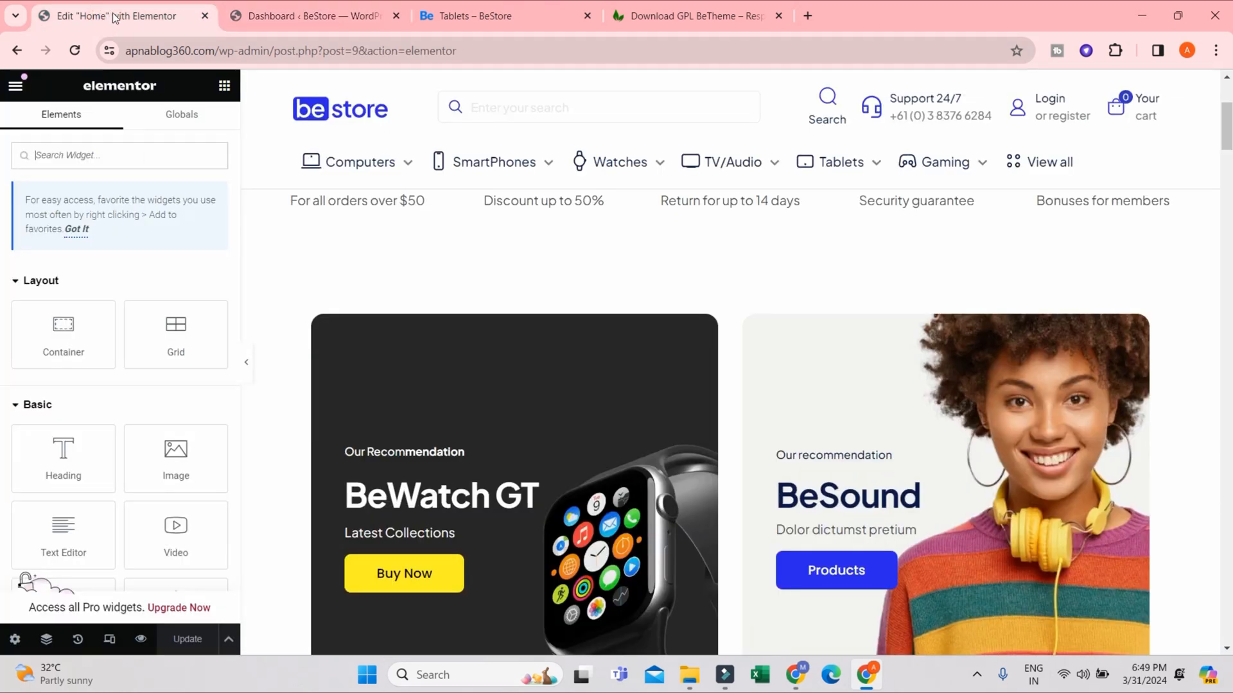
left_click(273, 17)
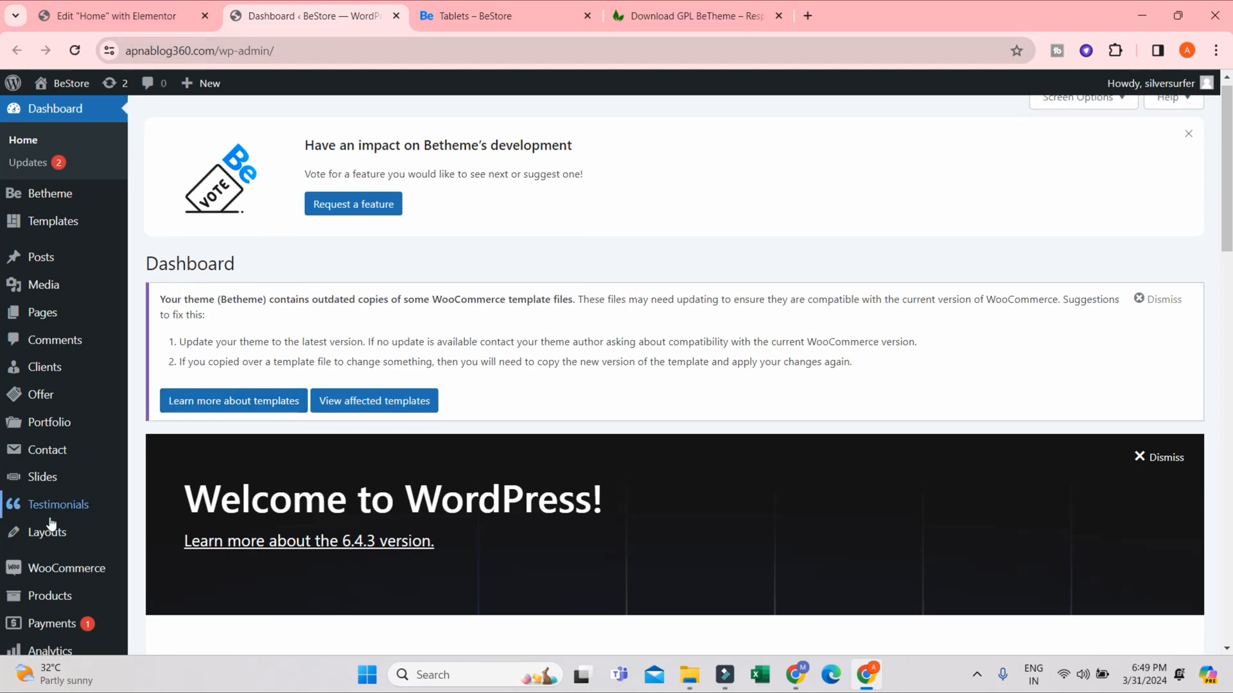
scroll(25, 523, "down", 2)
mouse_move(73, 422)
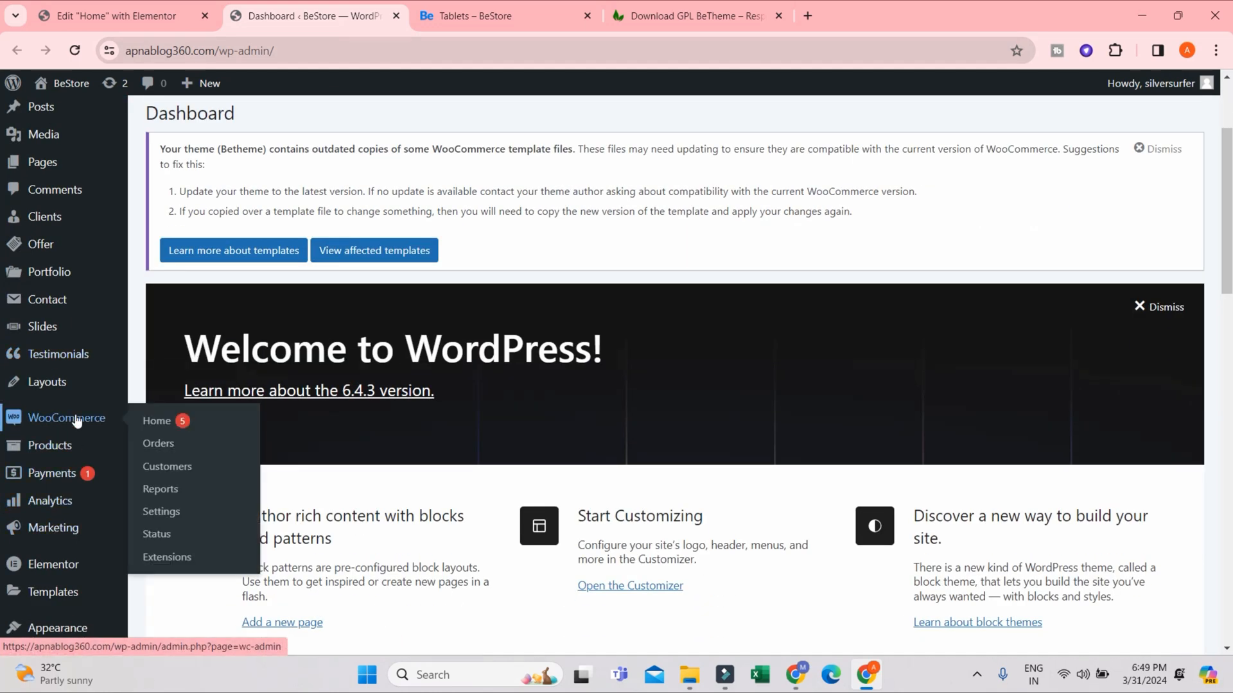
left_click(165, 517)
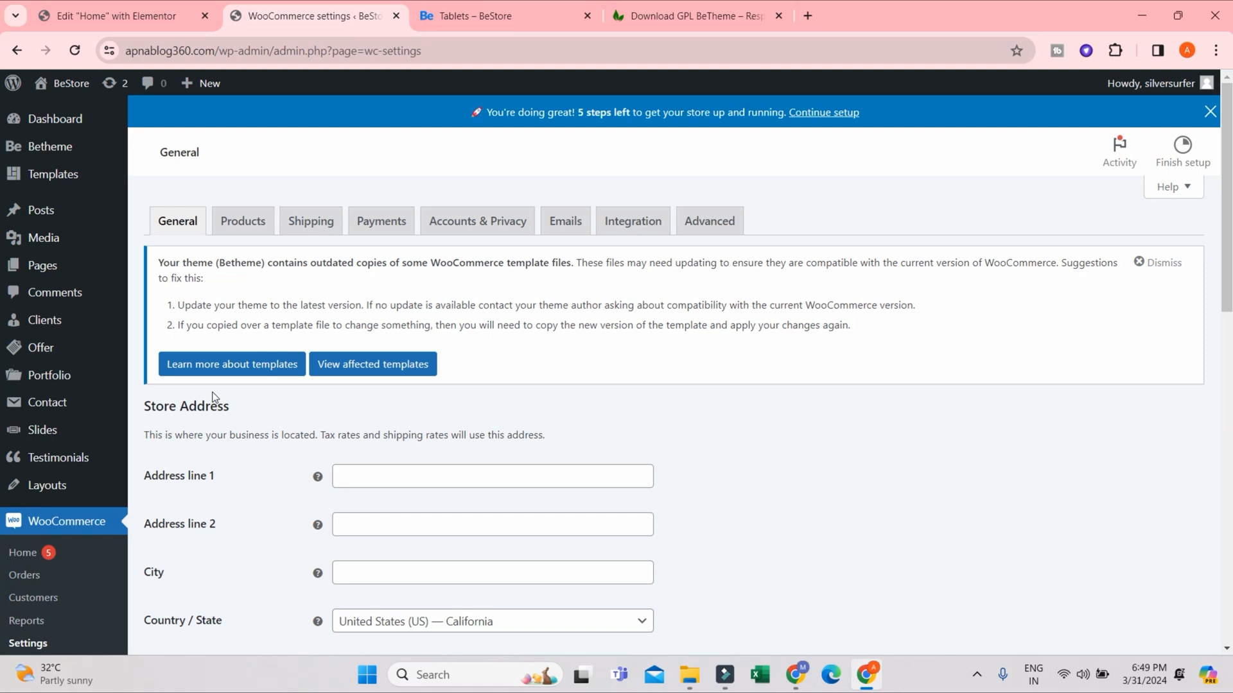
- Set the store address country and state to India — Rajasthan
scroll(308, 404, "down", 2)
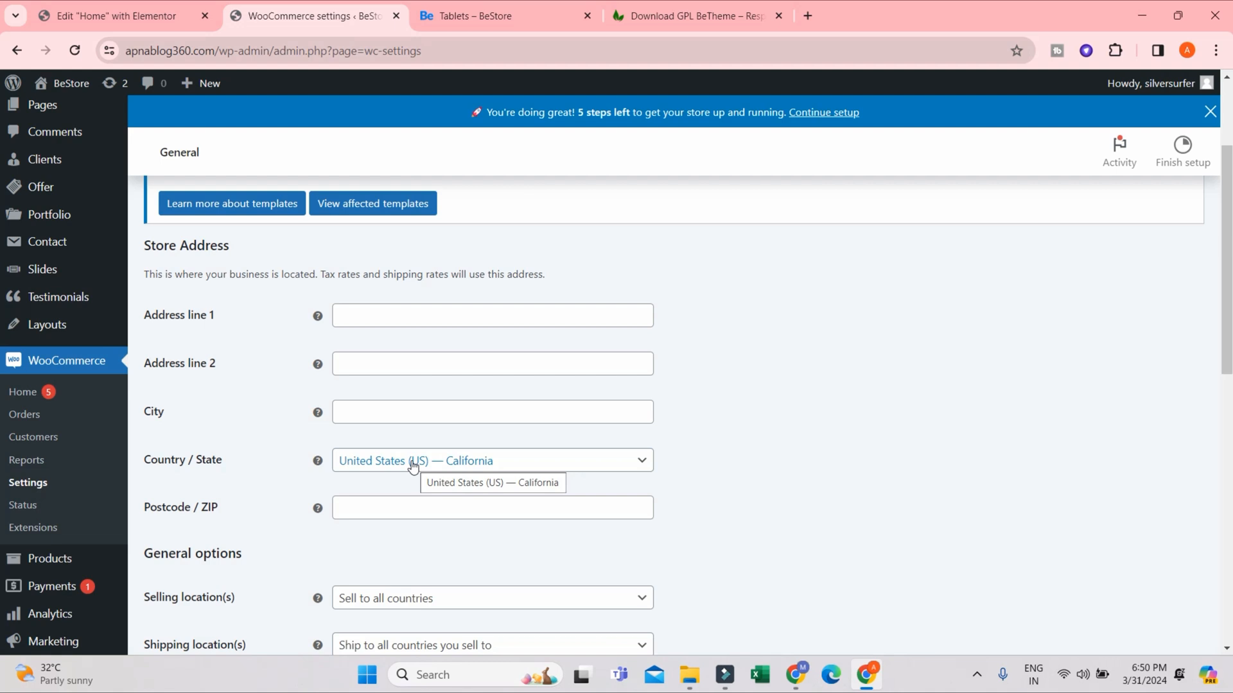
left_click(443, 313)
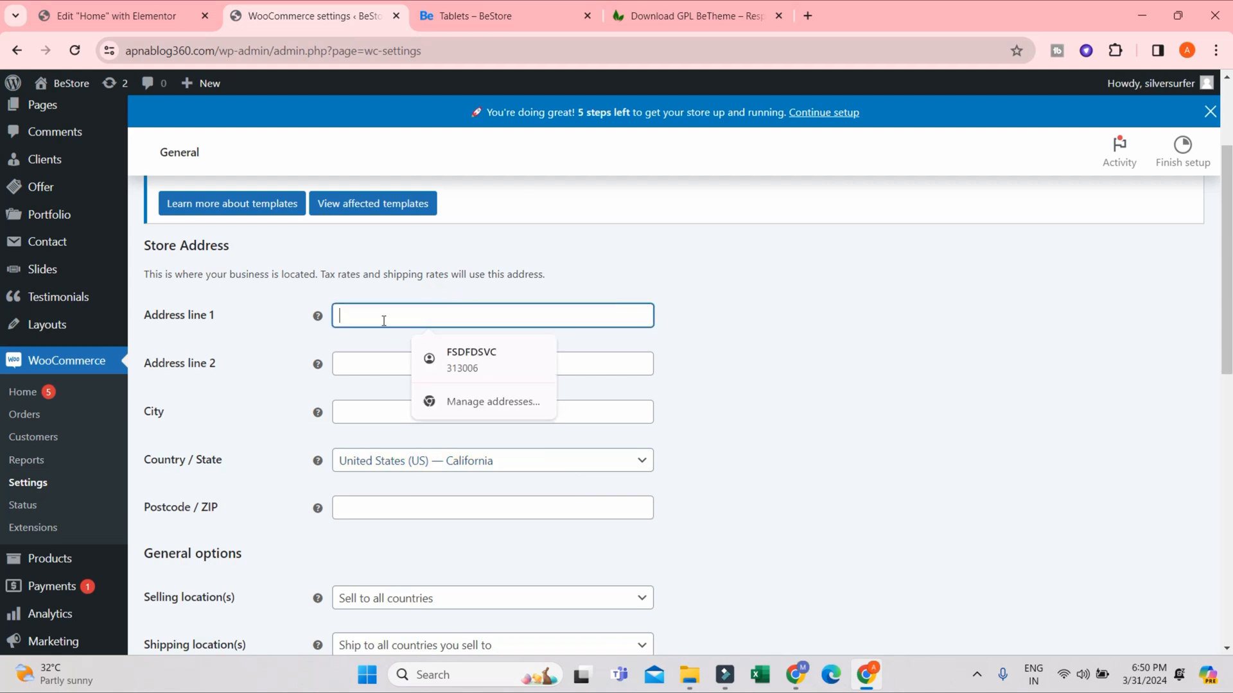
left_click(857, 324)
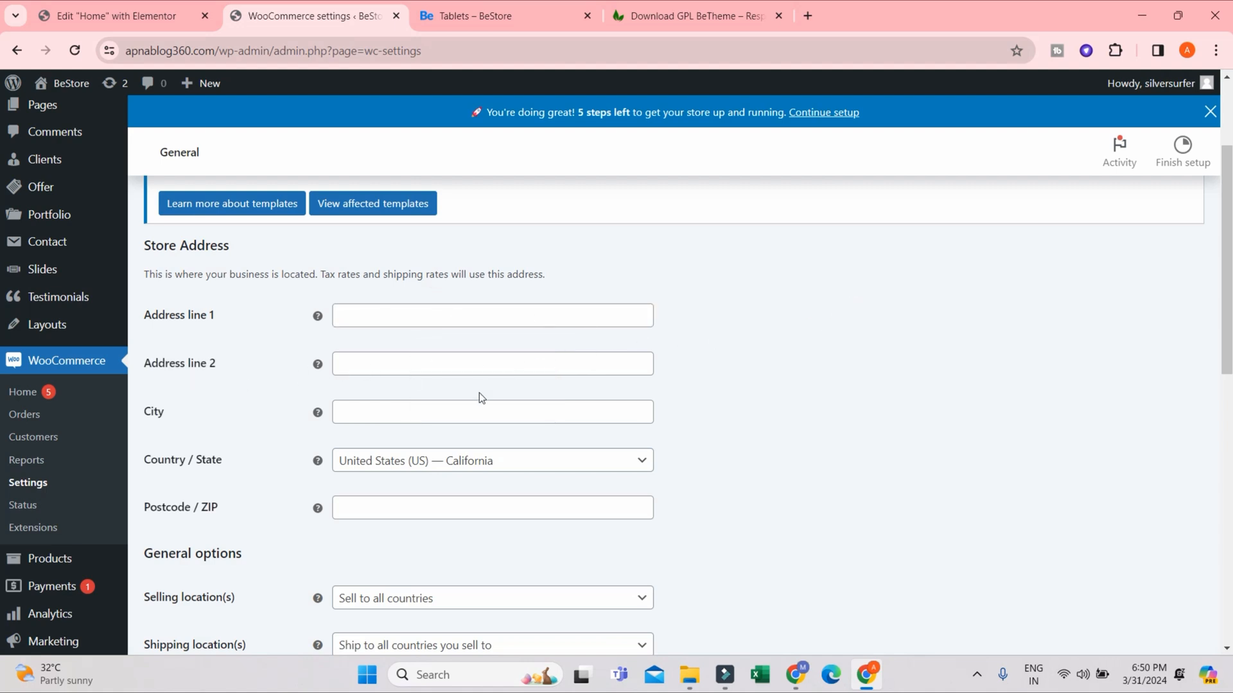
left_click(523, 457)
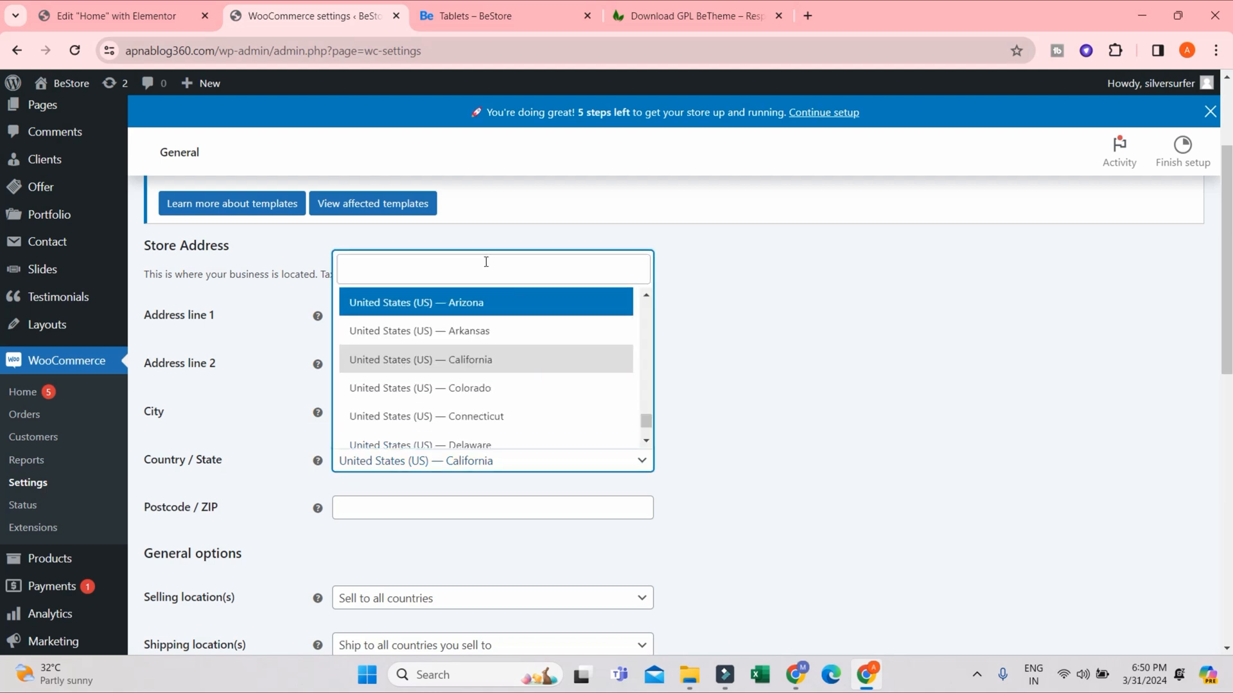
left_click(482, 271)
type("india")
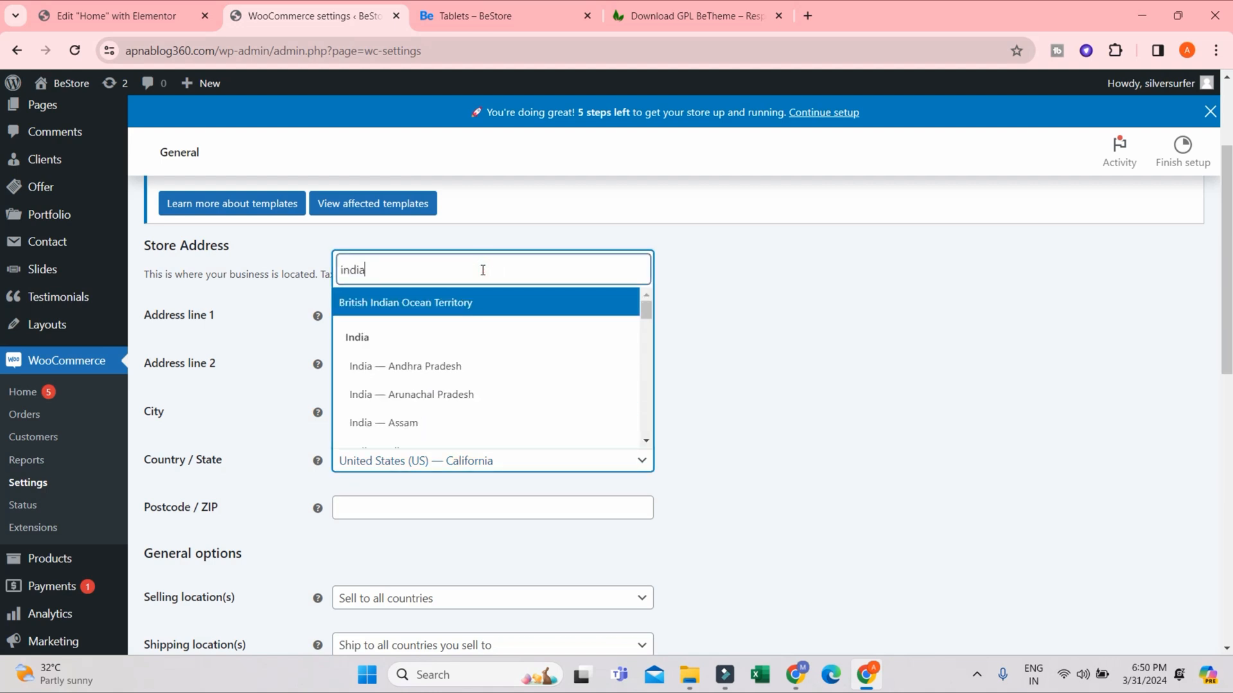
scroll(411, 424, "down", 6)
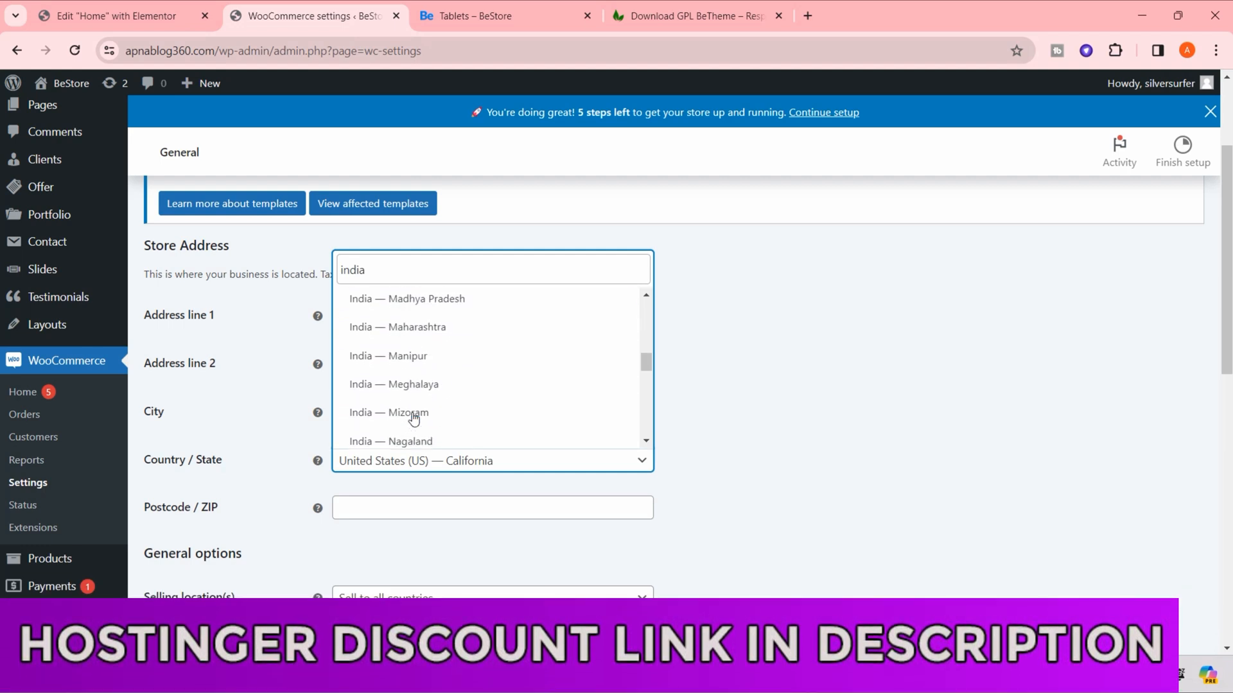
scroll(424, 414, "down", 3)
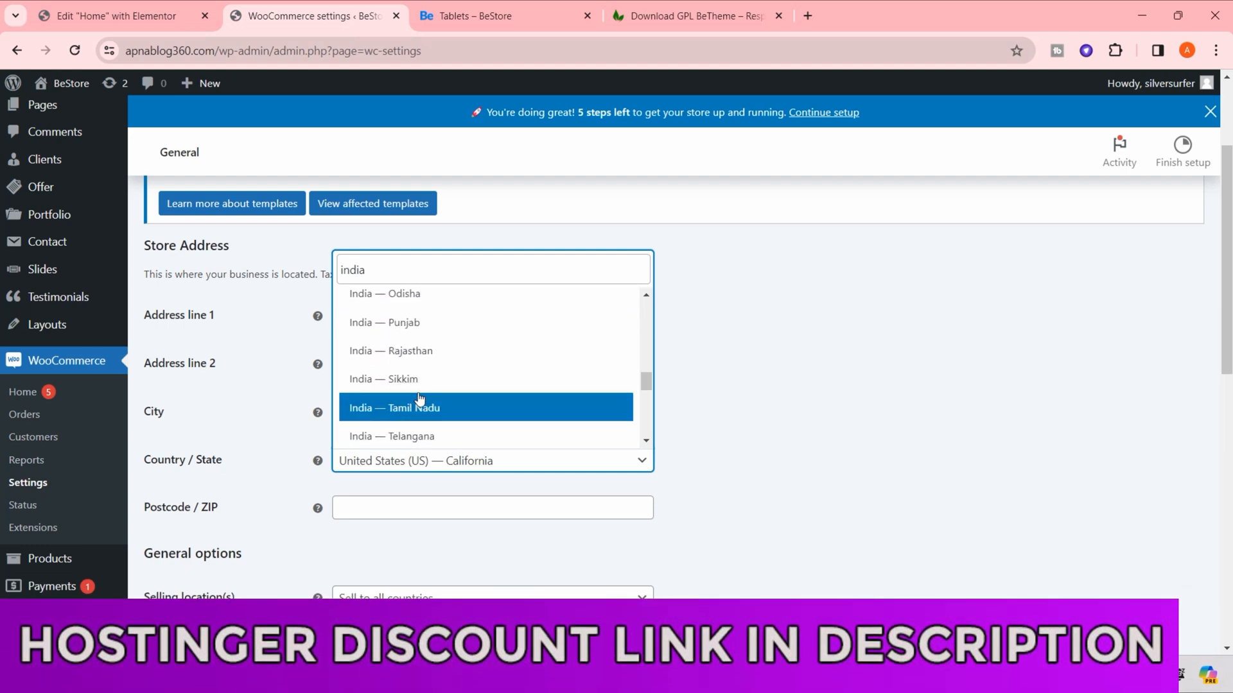
left_click(414, 347)
scroll(748, 446, "down", 3)
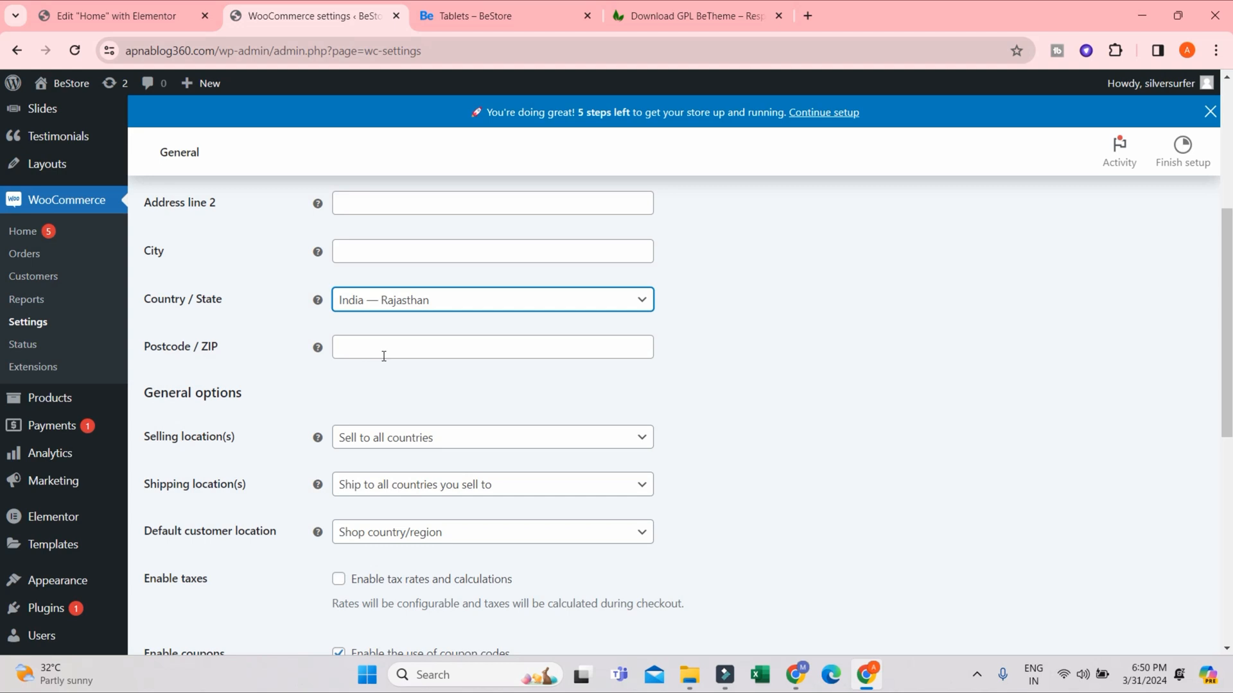
left_click(800, 376)
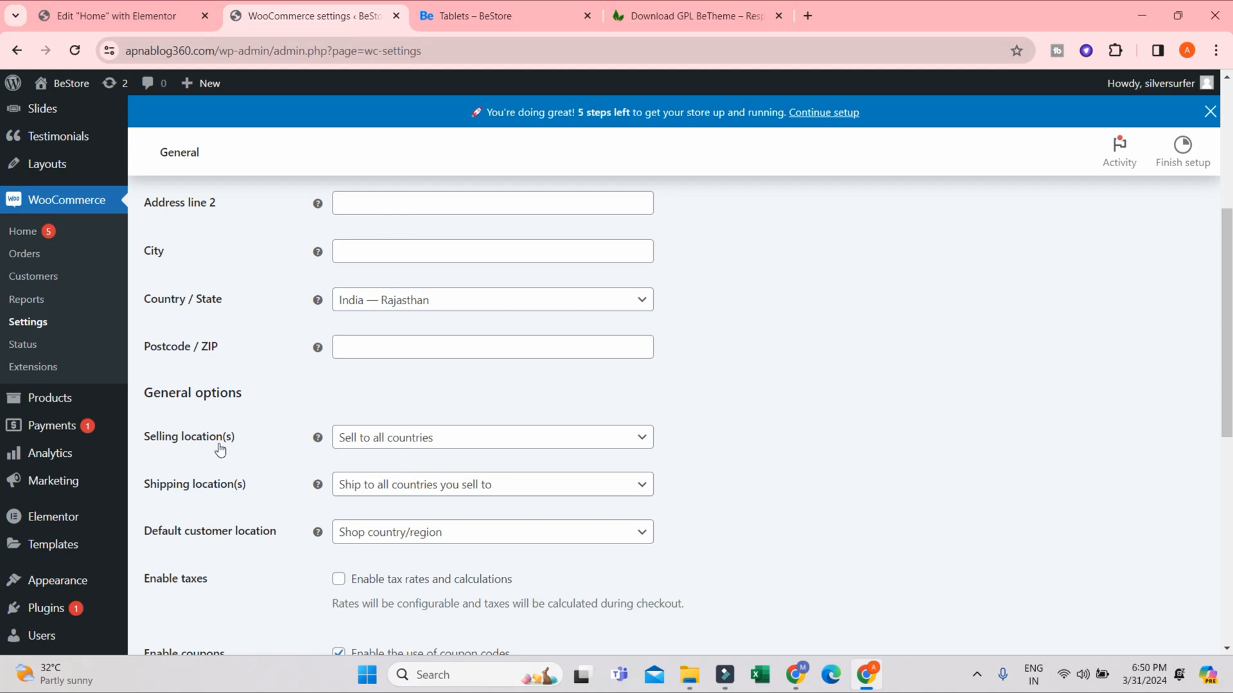
- Limit the selling locations to specific countries and add India as the allowed country
left_click(438, 447)
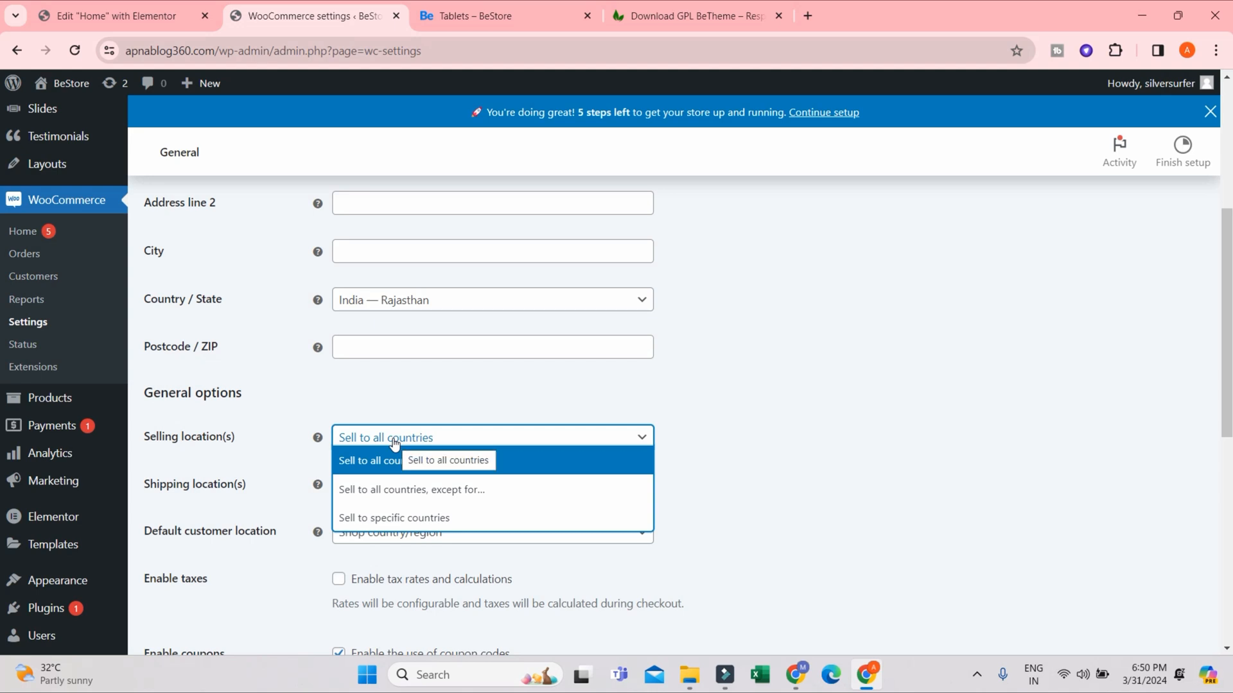
left_click(401, 519)
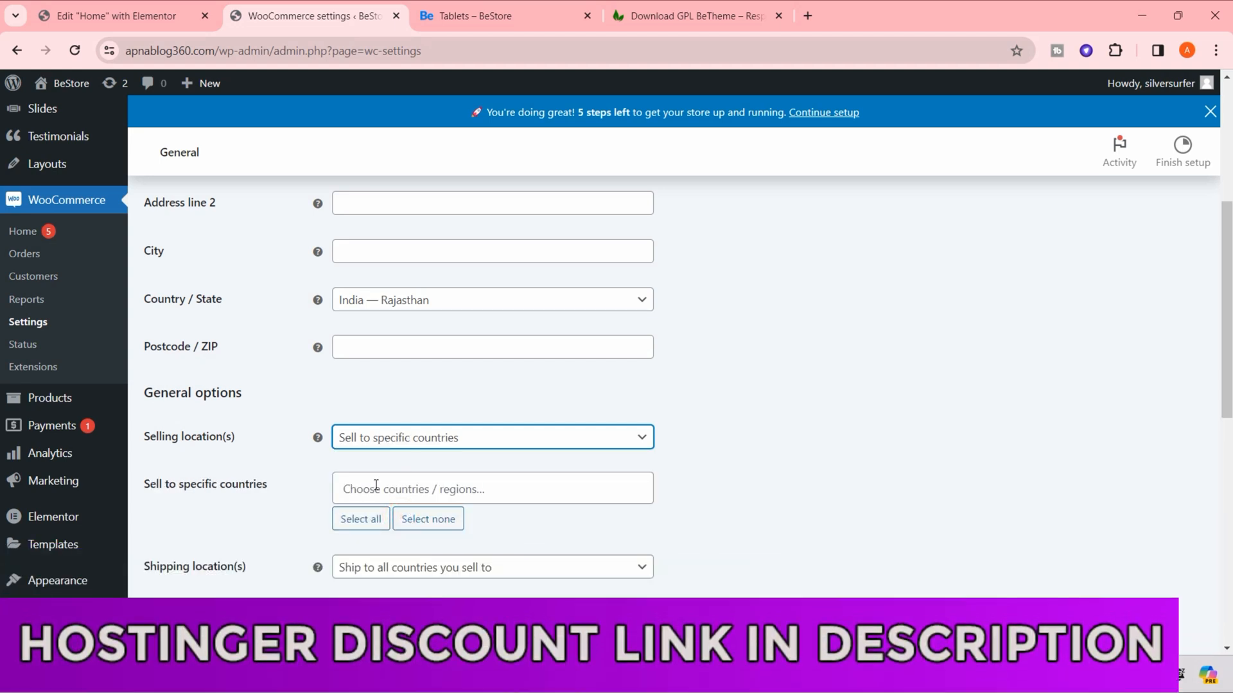
left_click(376, 489)
type("in")
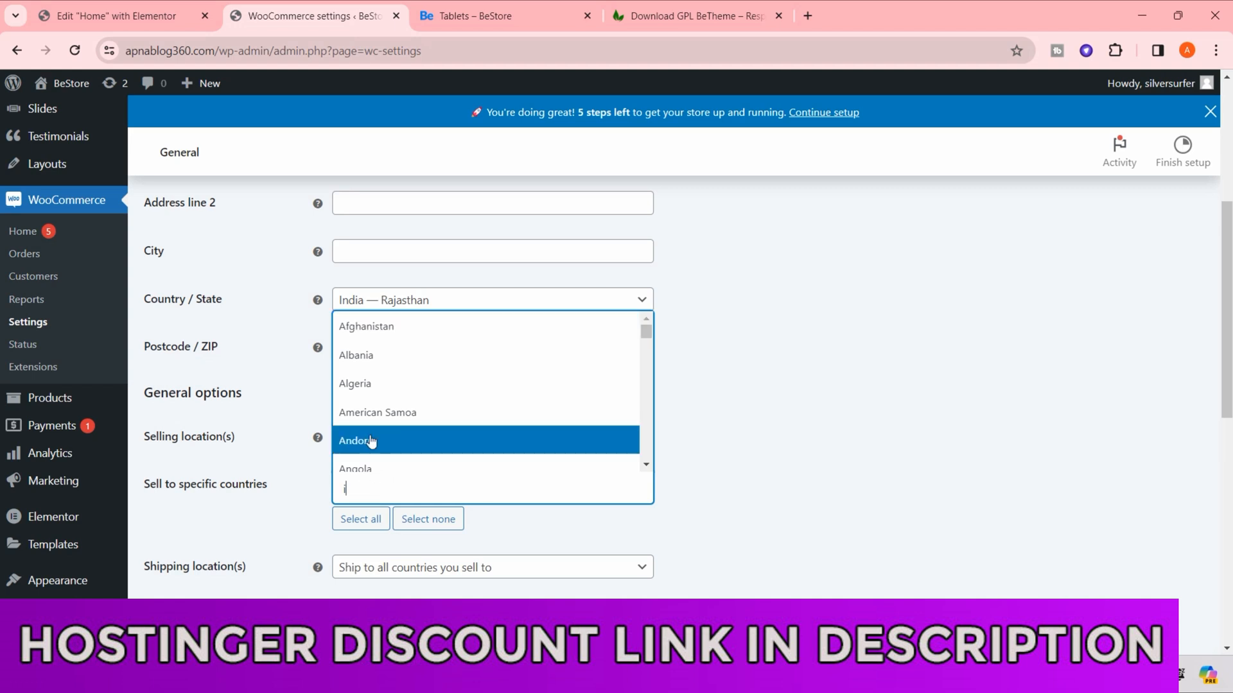
scroll(371, 444, "down", 2)
scroll(371, 447, "up", 1)
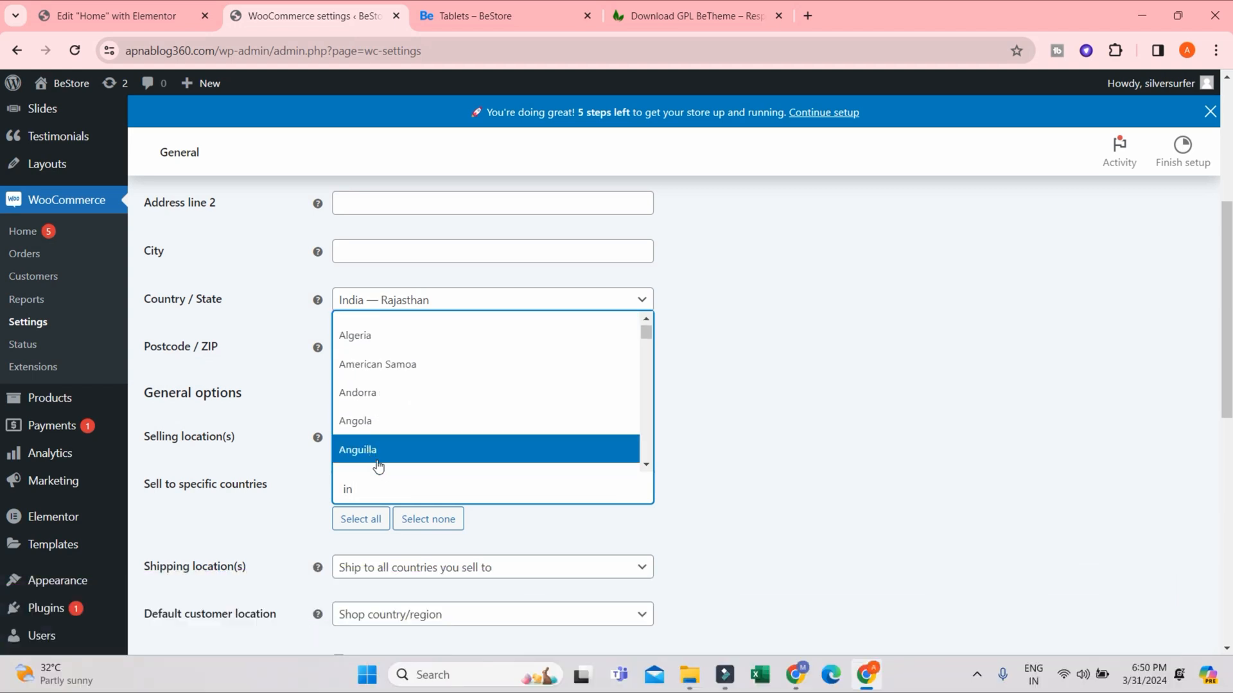
type("d")
scroll(443, 453, "down", 2)
scroll(411, 443, "up", 1)
scroll(411, 443, "down", 20)
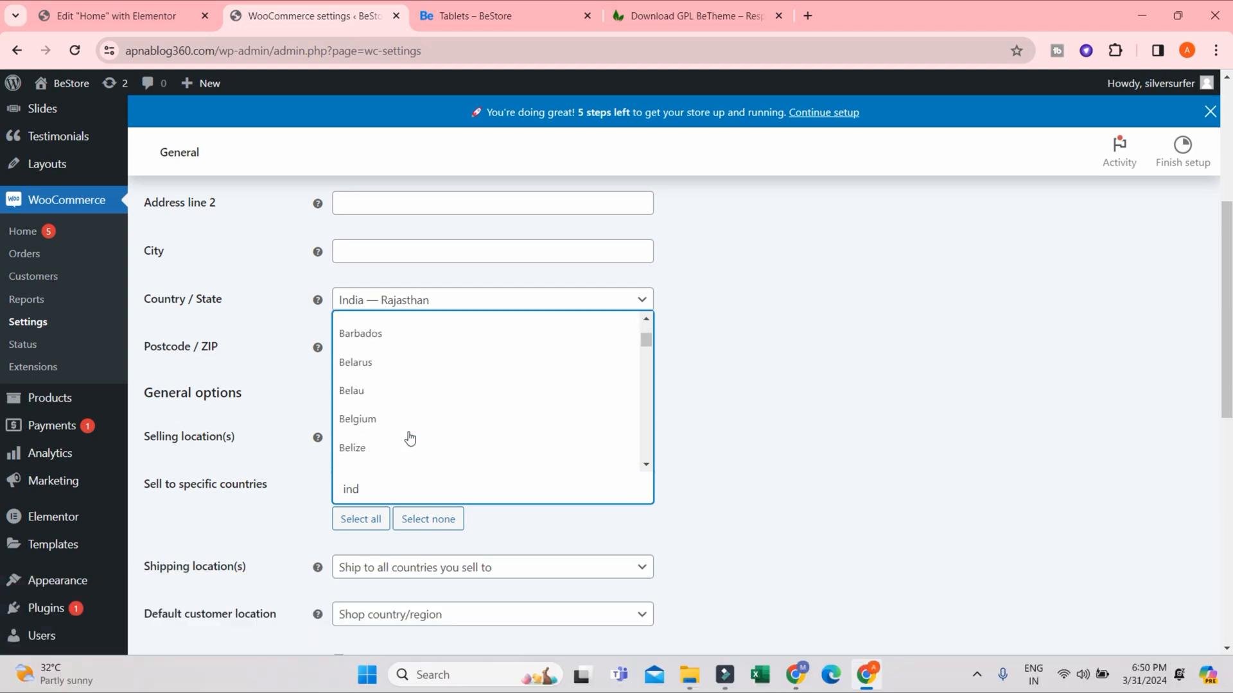
type("ia")
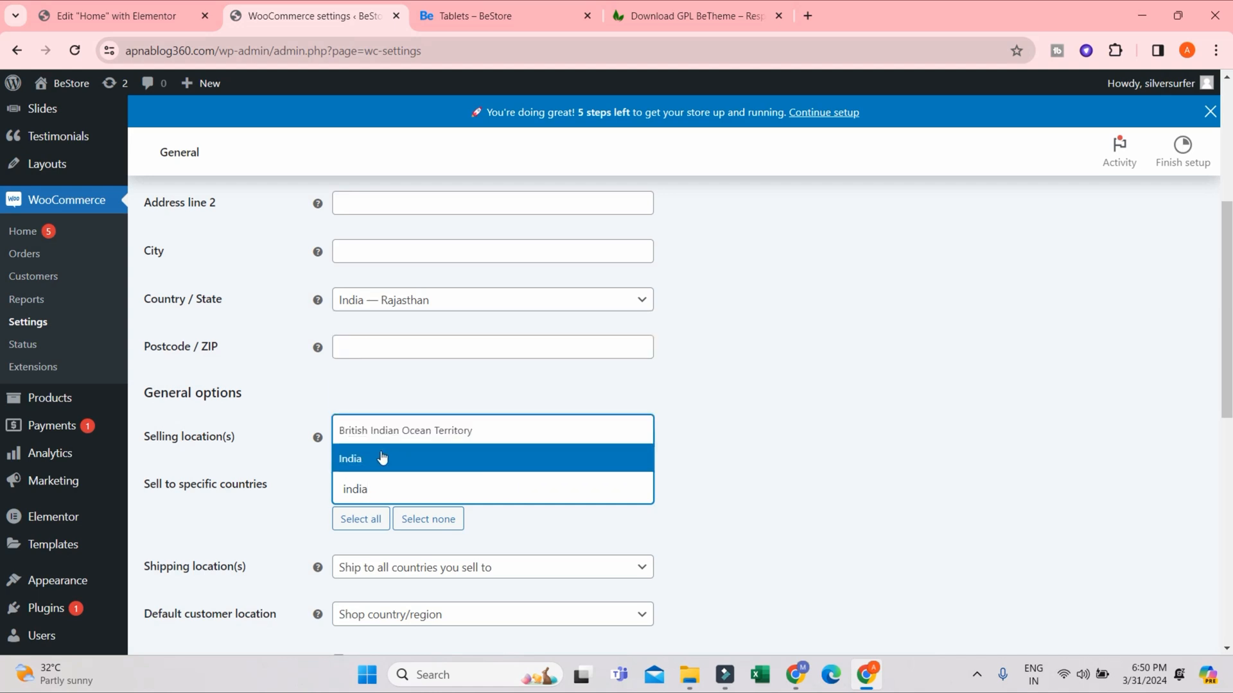
left_click(383, 458)
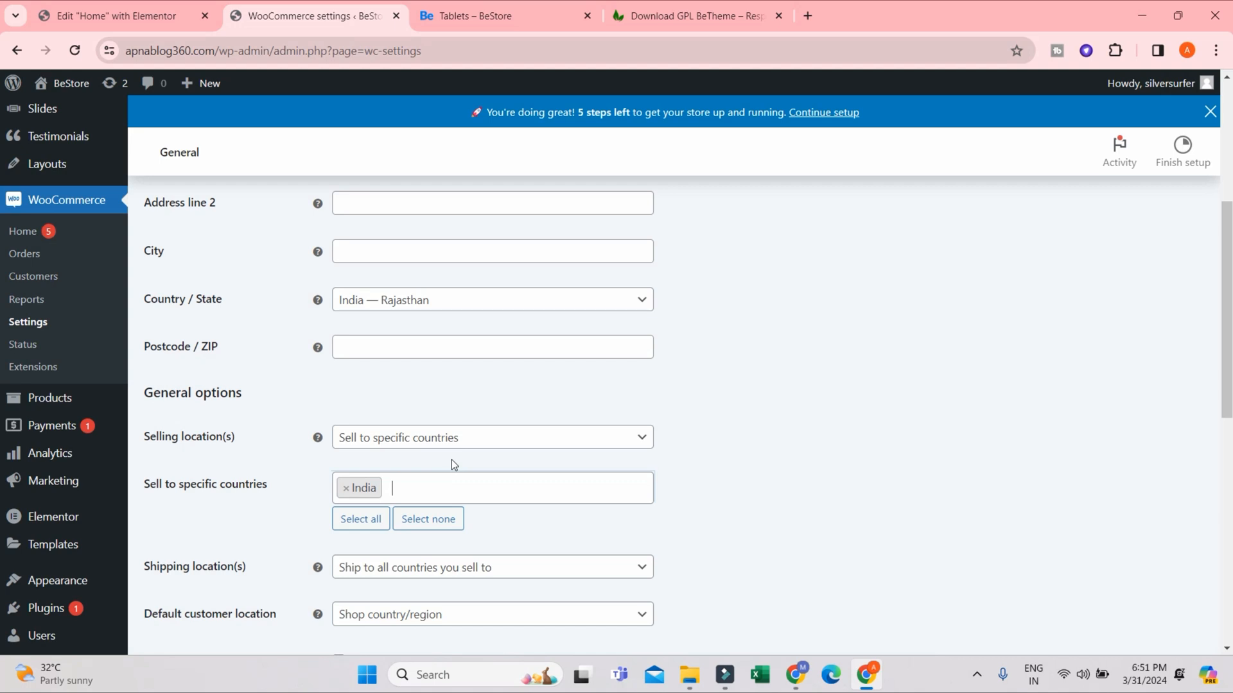
- Clear the specific countries list and change the selling location option to all countries except for chosen ones
left_click(419, 524)
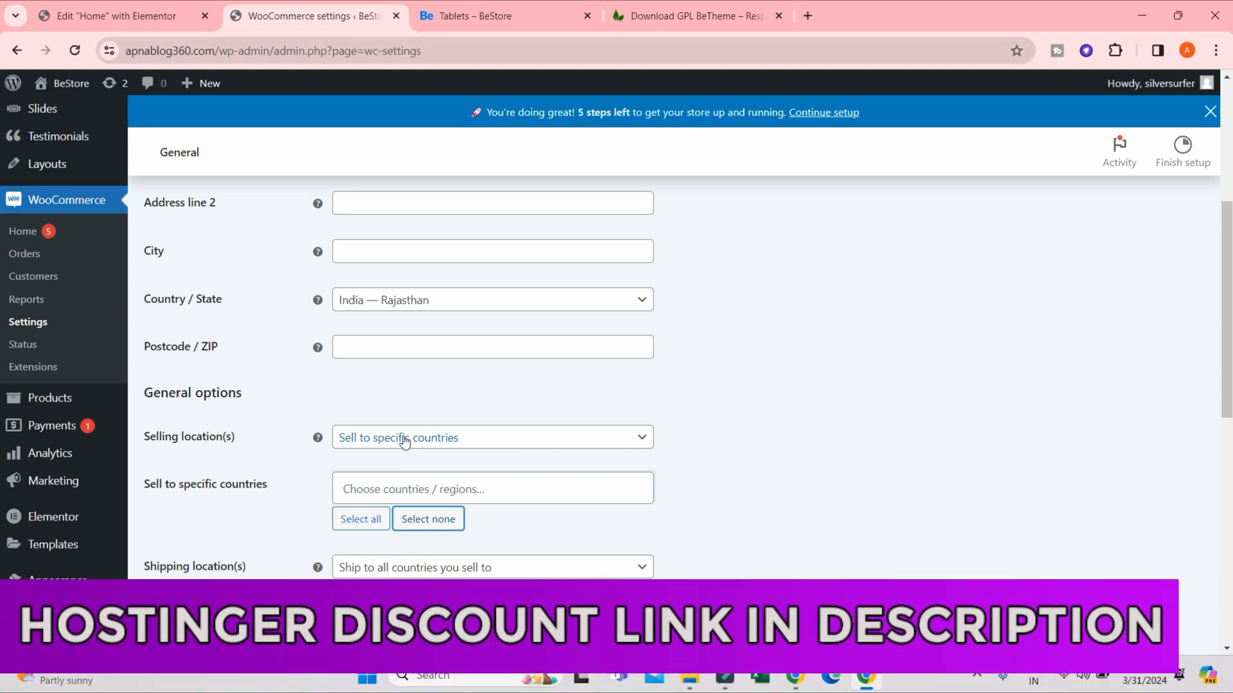
left_click(452, 440)
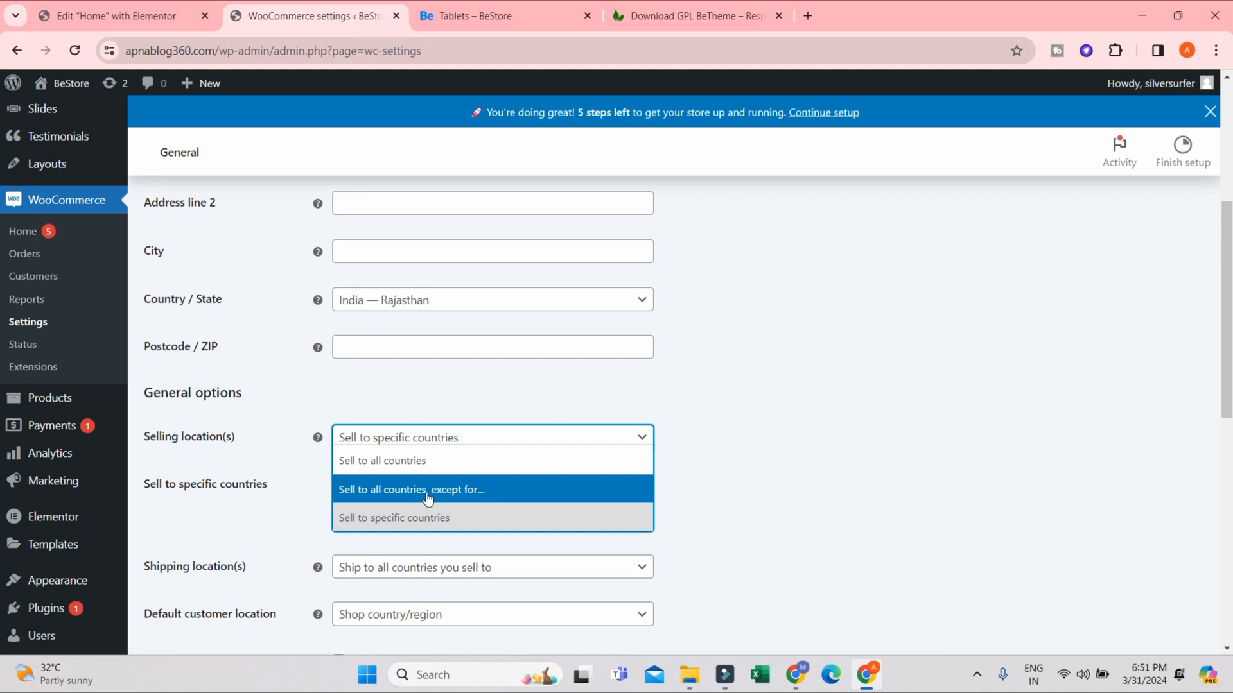
left_click(470, 492)
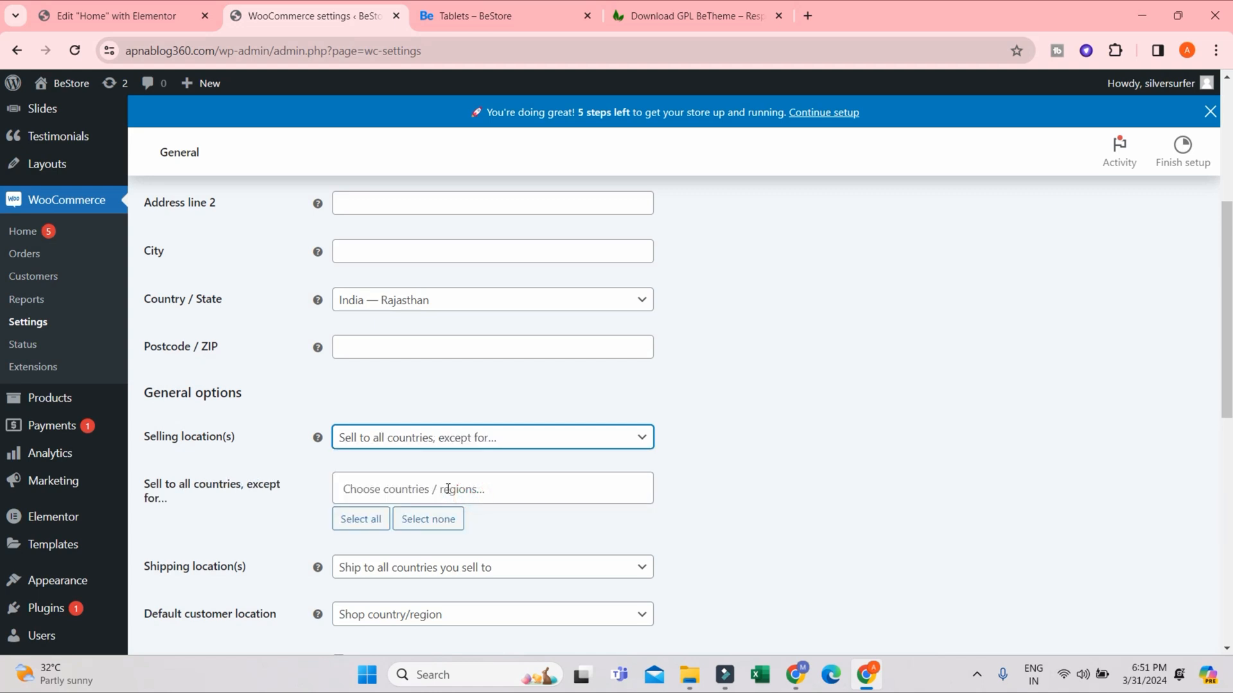
- Add China and Pakistan to the countries excluded from selling
left_click(448, 490)
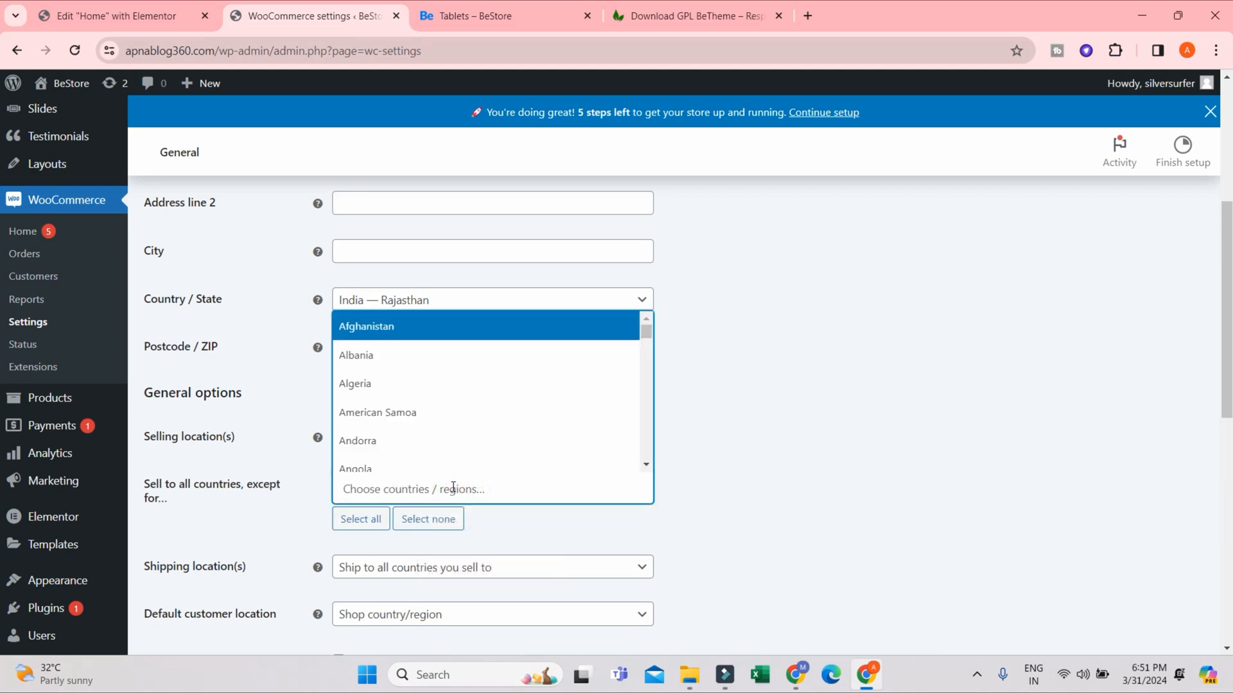
scroll(406, 378, "down", 10)
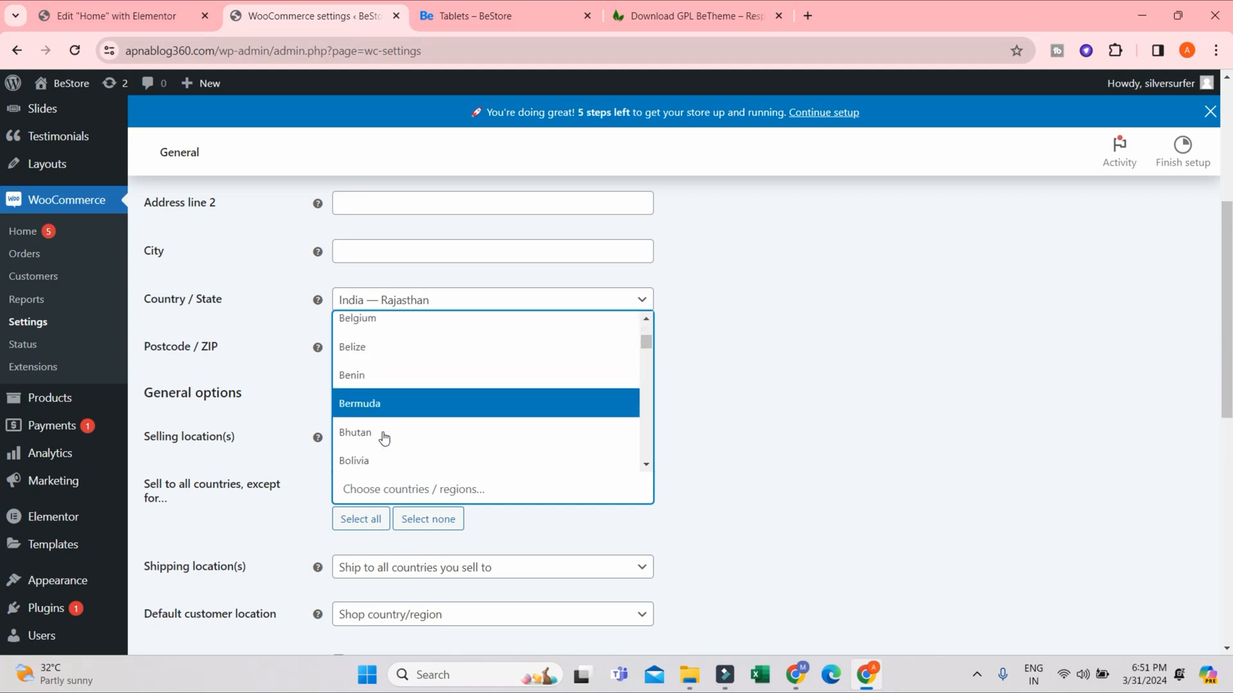
scroll(384, 438, "down", 8)
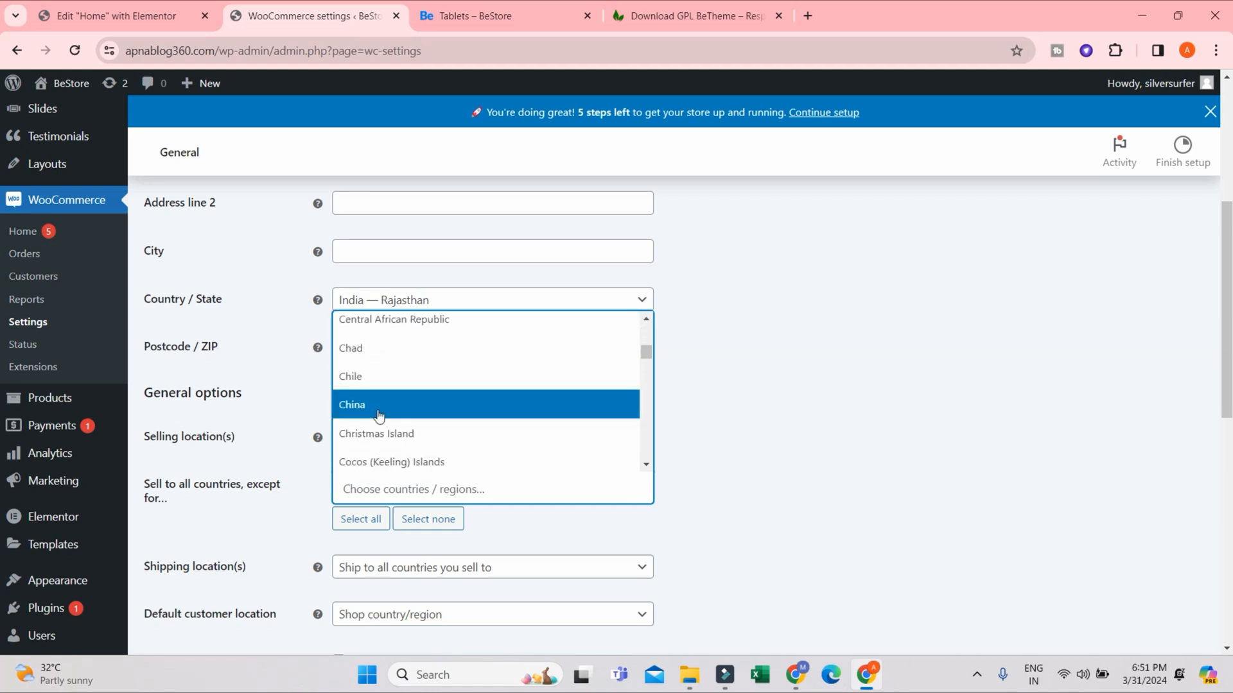
left_click(379, 405)
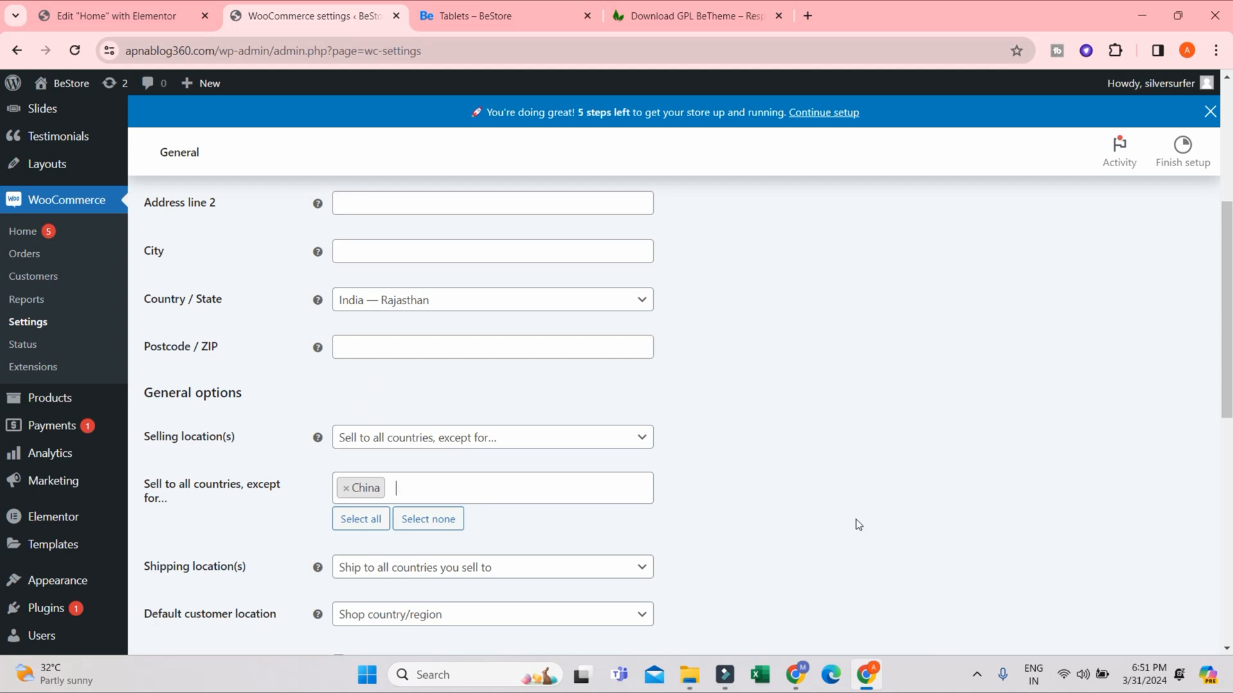
left_click(434, 490)
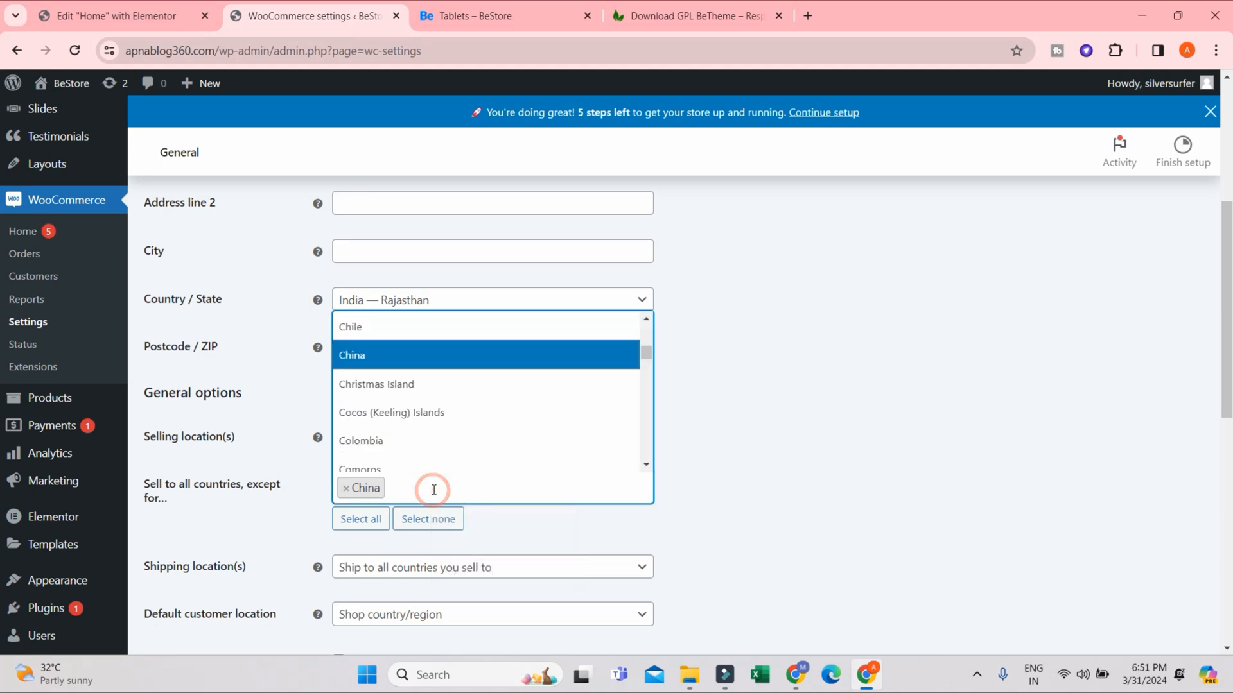
scroll(439, 456, "down", 5)
scroll(439, 456, "down", 3)
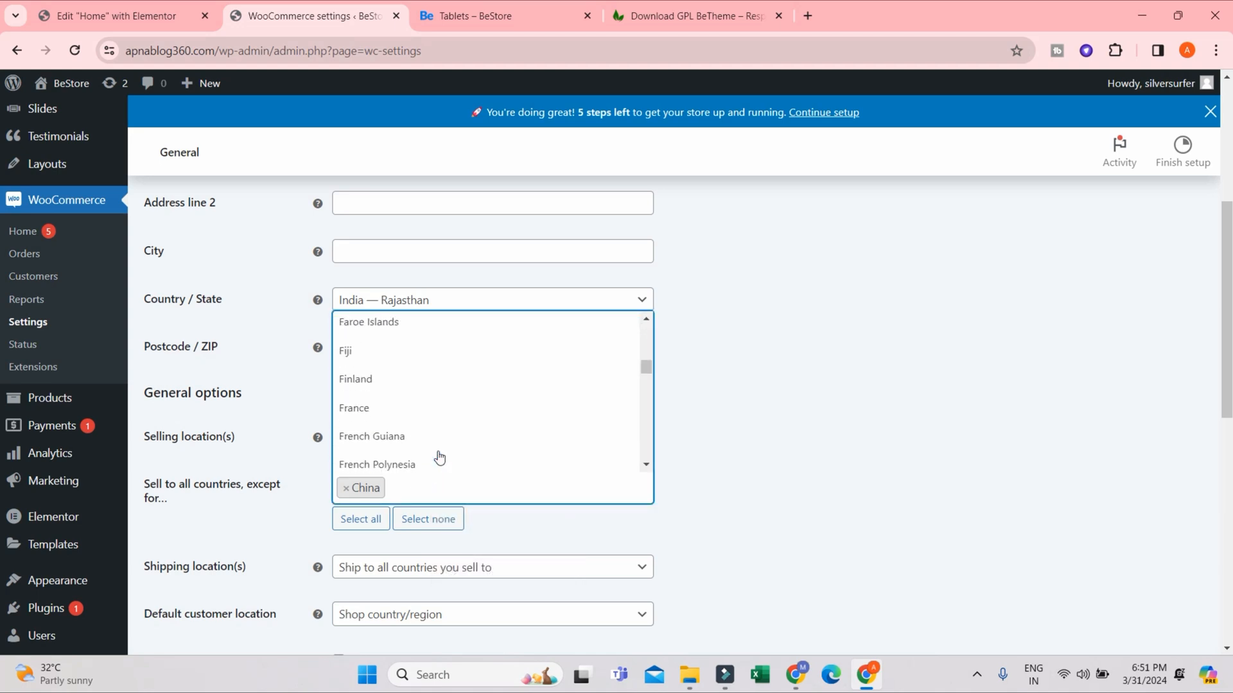
scroll(439, 456, "down", 2)
scroll(439, 457, "down", 2)
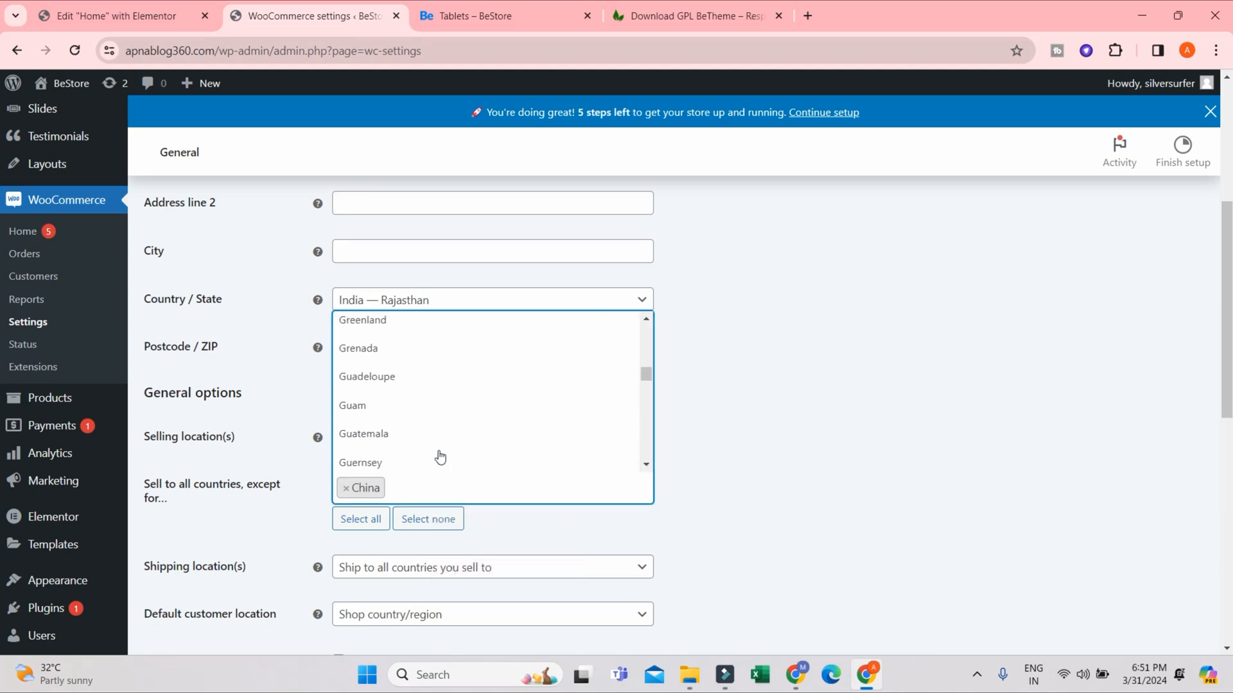
type("pakis")
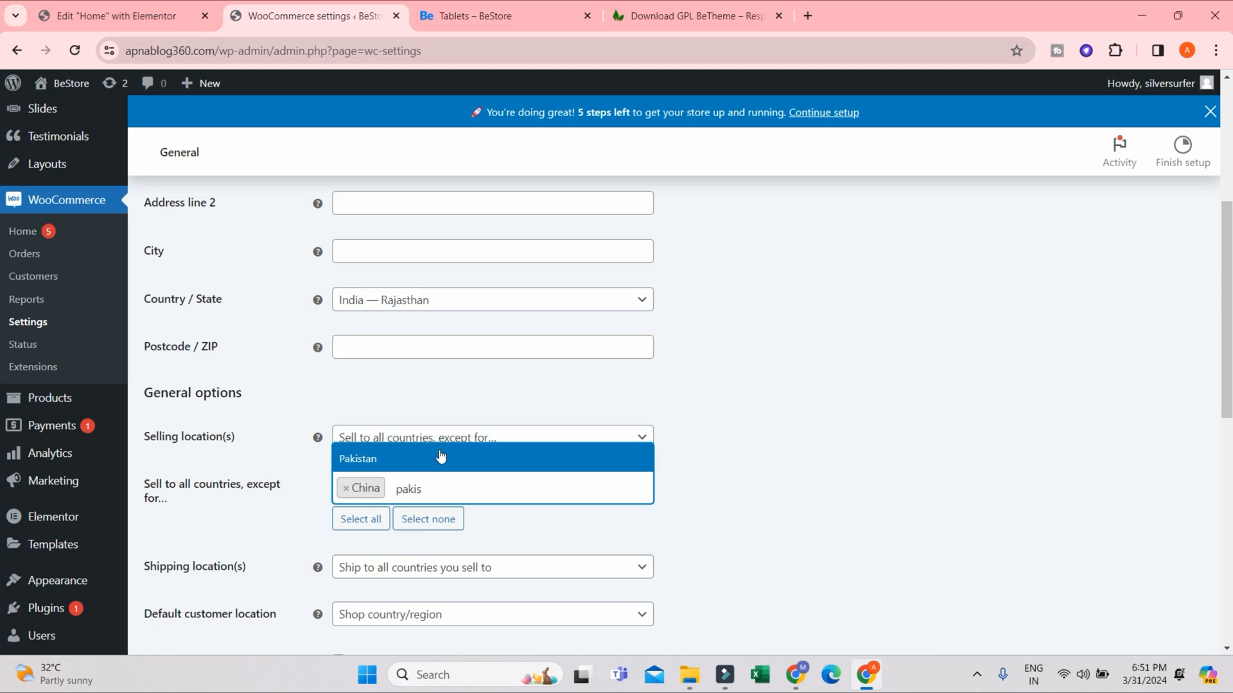
left_click(441, 457)
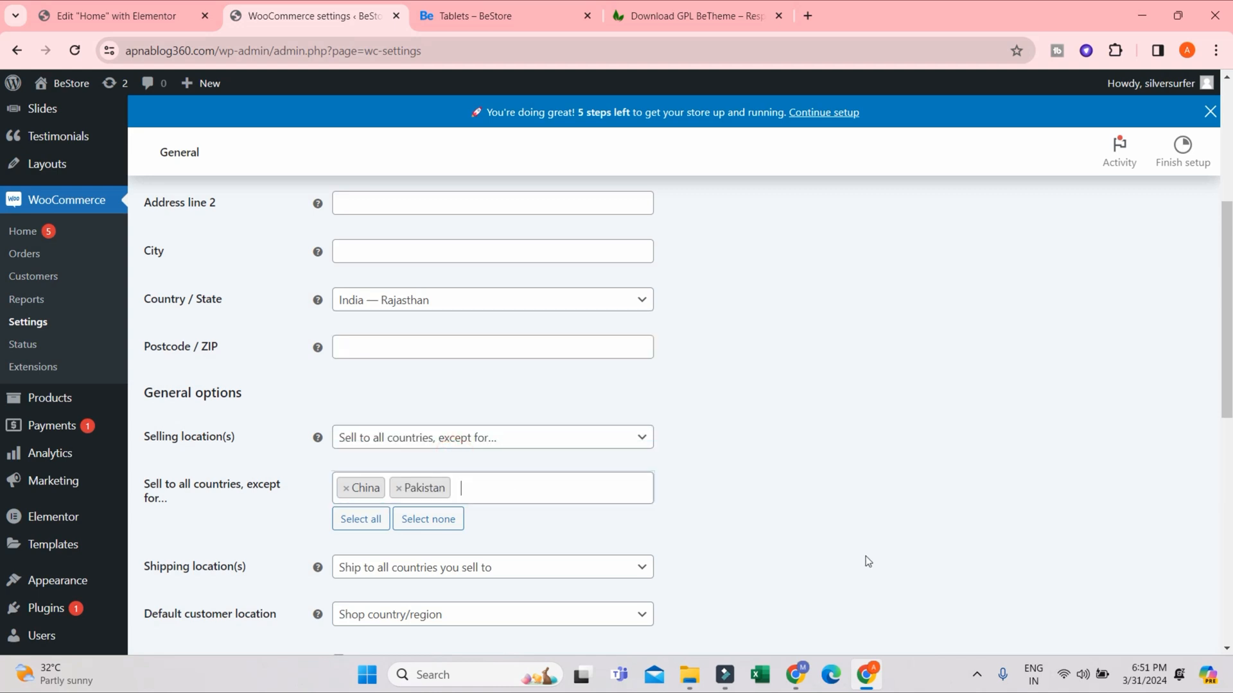
- Add Myanmar and United States (US) to the countries excluded from selling
type("m")
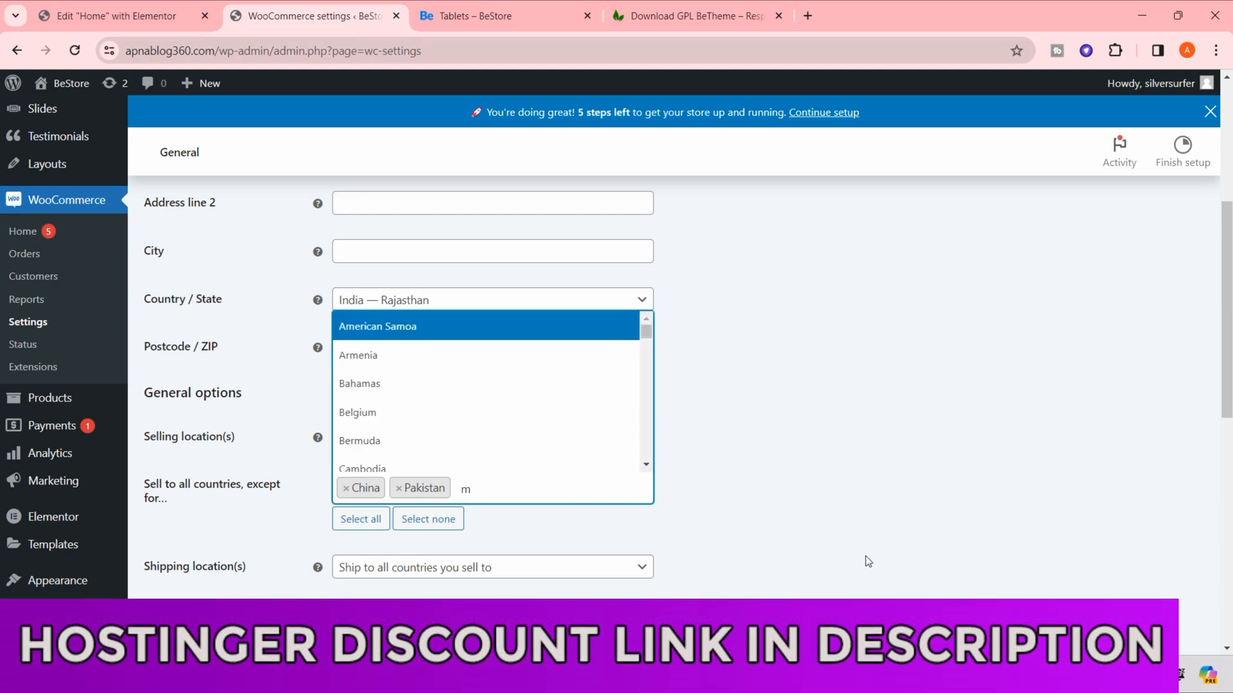
type("yan")
left_click(518, 458)
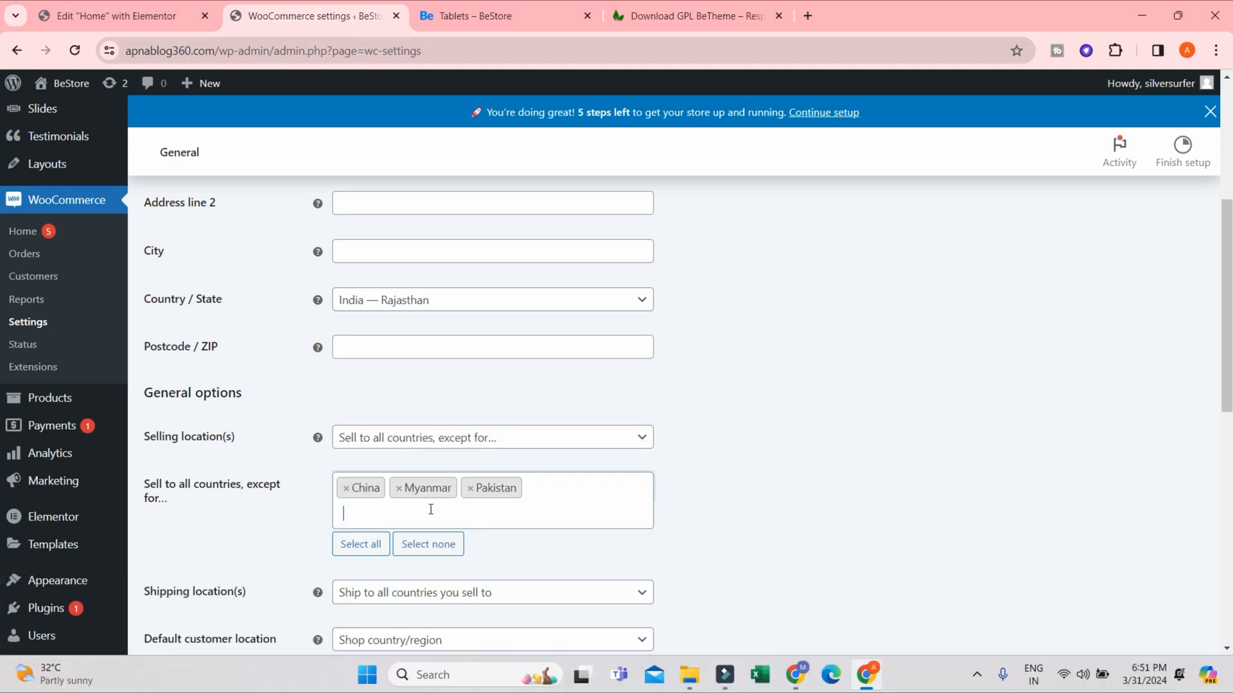
left_click(430, 509)
type("uni")
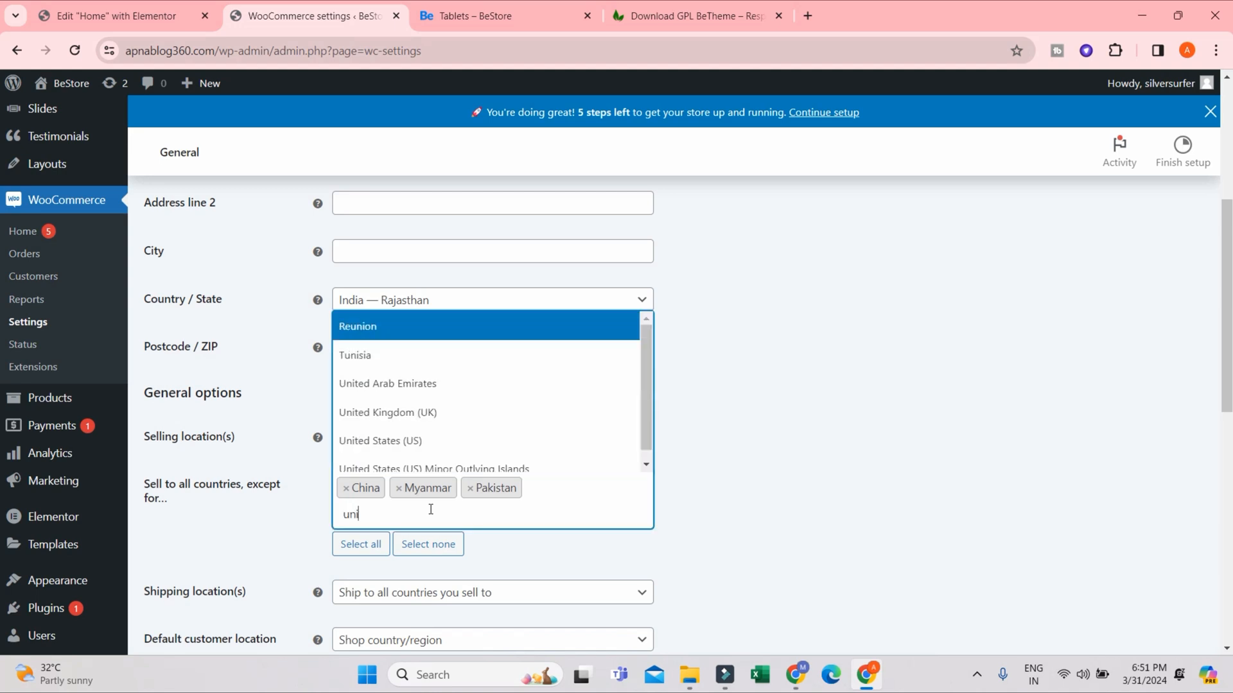
left_click(406, 443)
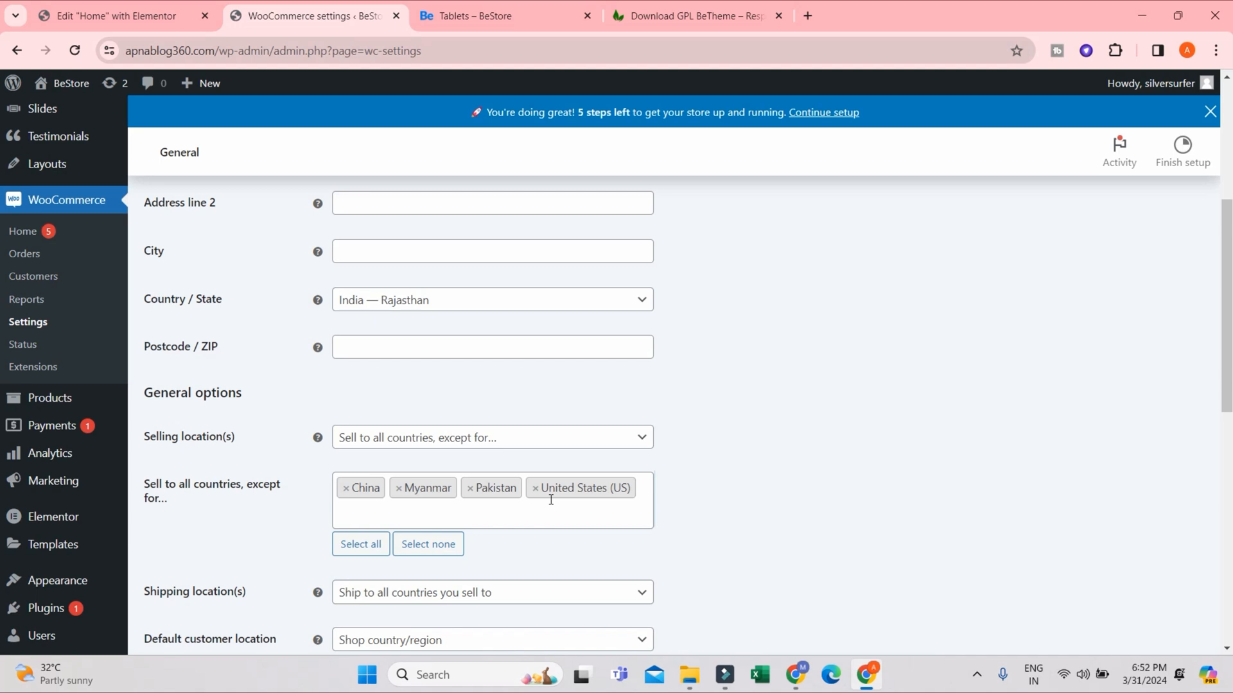
- Remove China, Myanmar, Pakistan and United States (US) one by one from the excluded countries
left_click(346, 488)
left_click(346, 489)
left_click(346, 489)
left_click(346, 489)
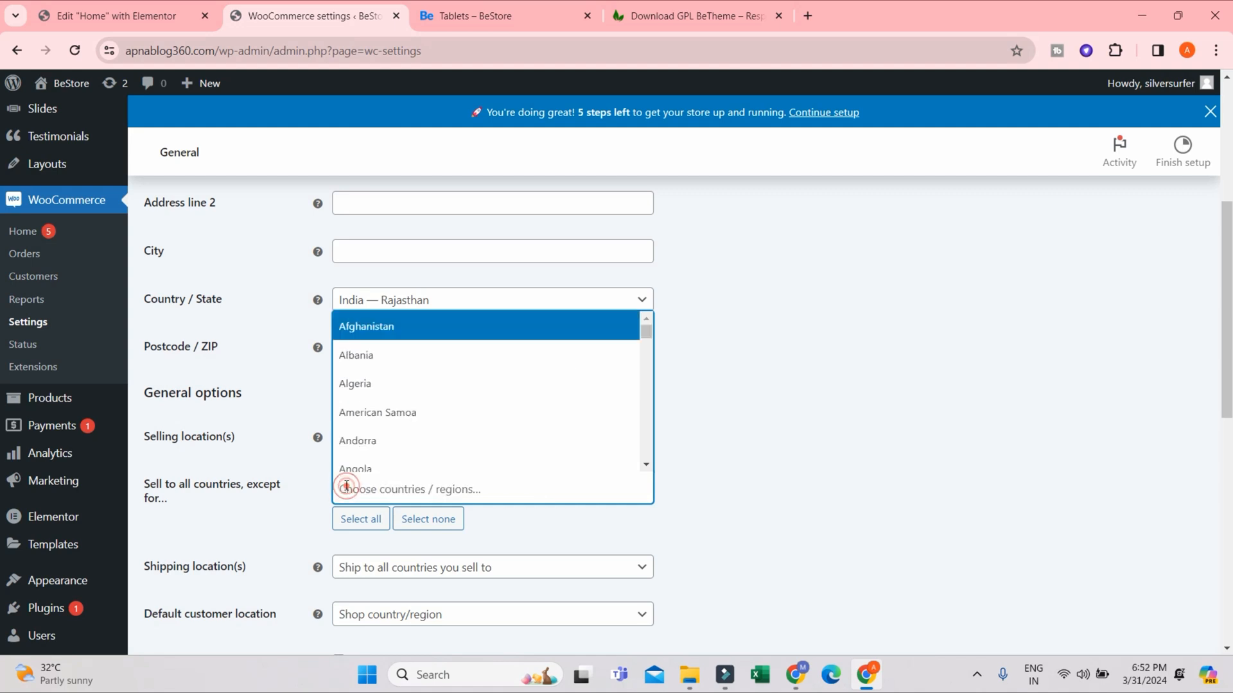
left_click(761, 343)
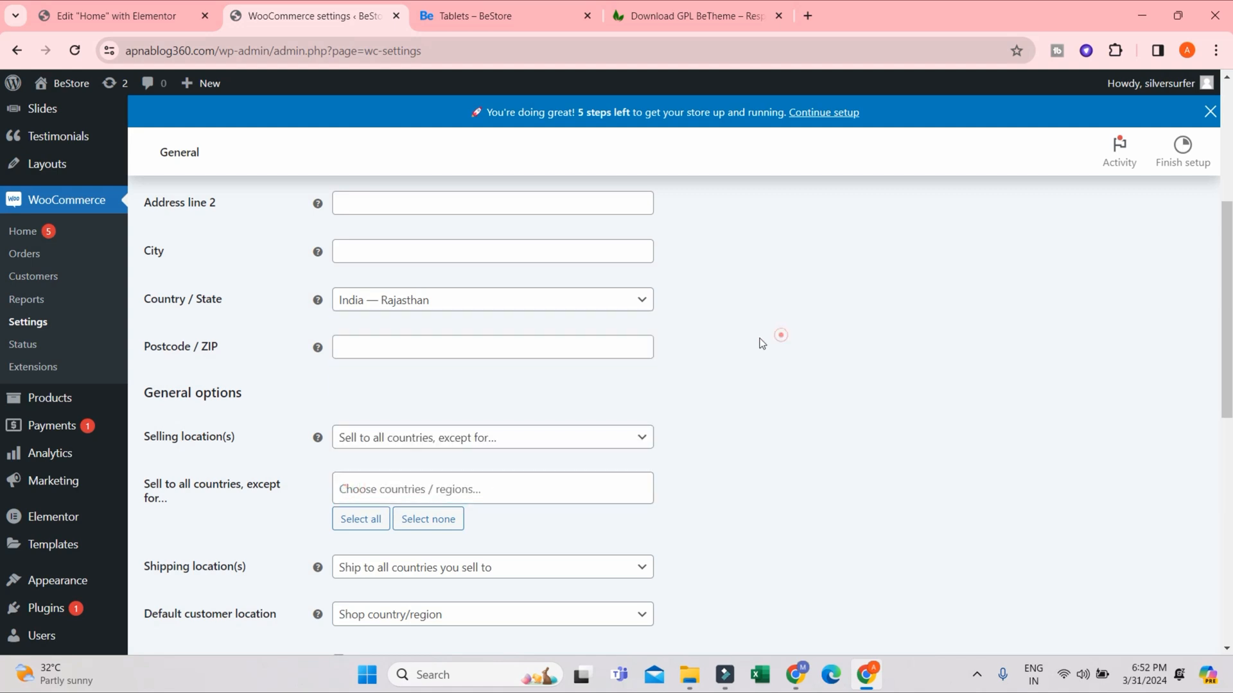
- Change the selling location option to specific countries and add India as the only country to sell to
left_click(421, 438)
left_click(414, 519)
left_click(422, 488)
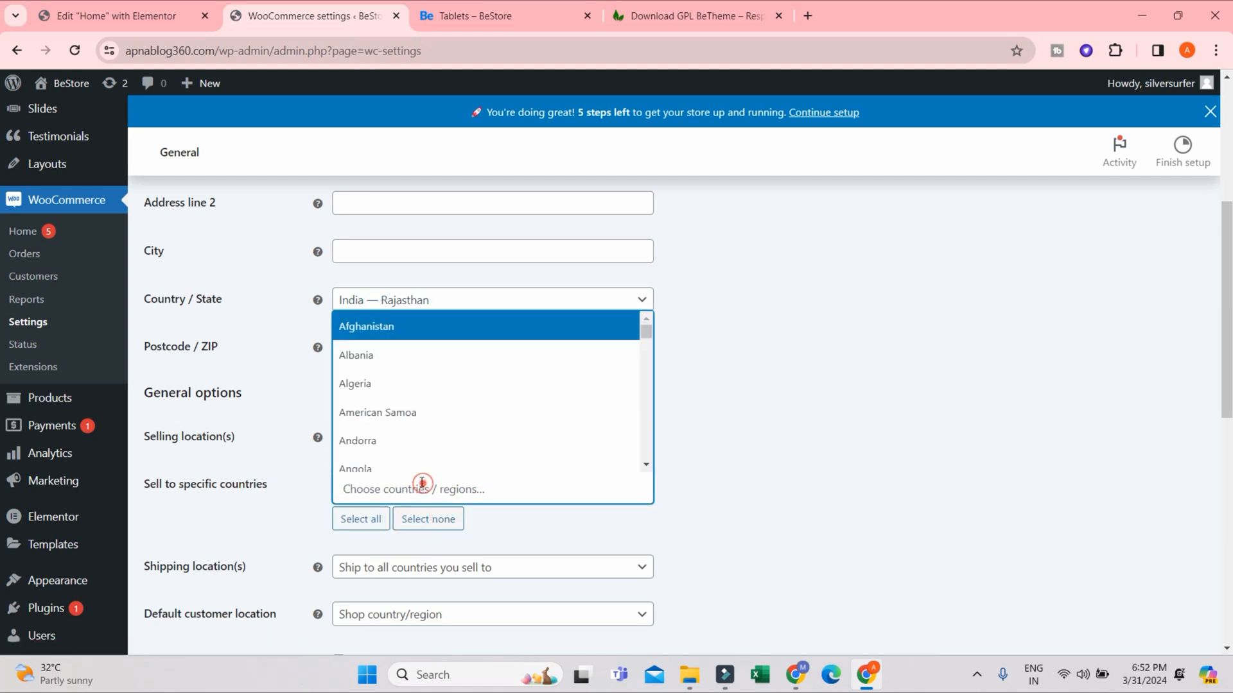
type("ind")
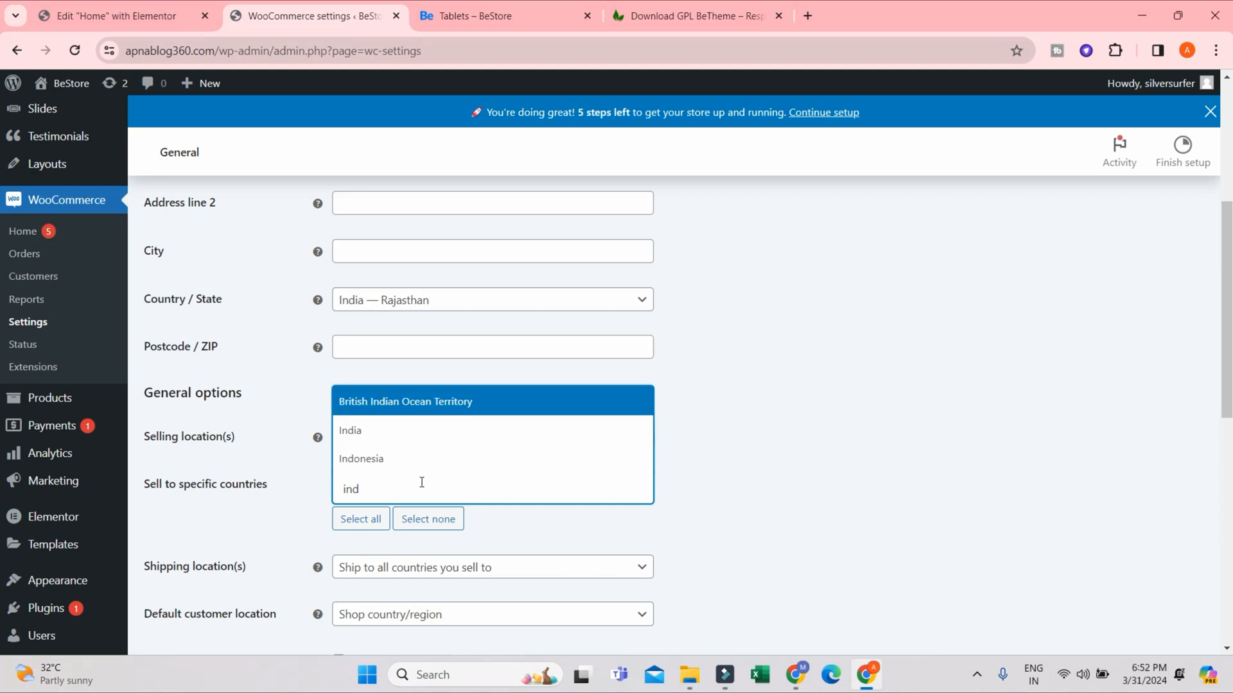
left_click(350, 432)
- Set the default customer location to No location by default
scroll(747, 584, "down", 1)
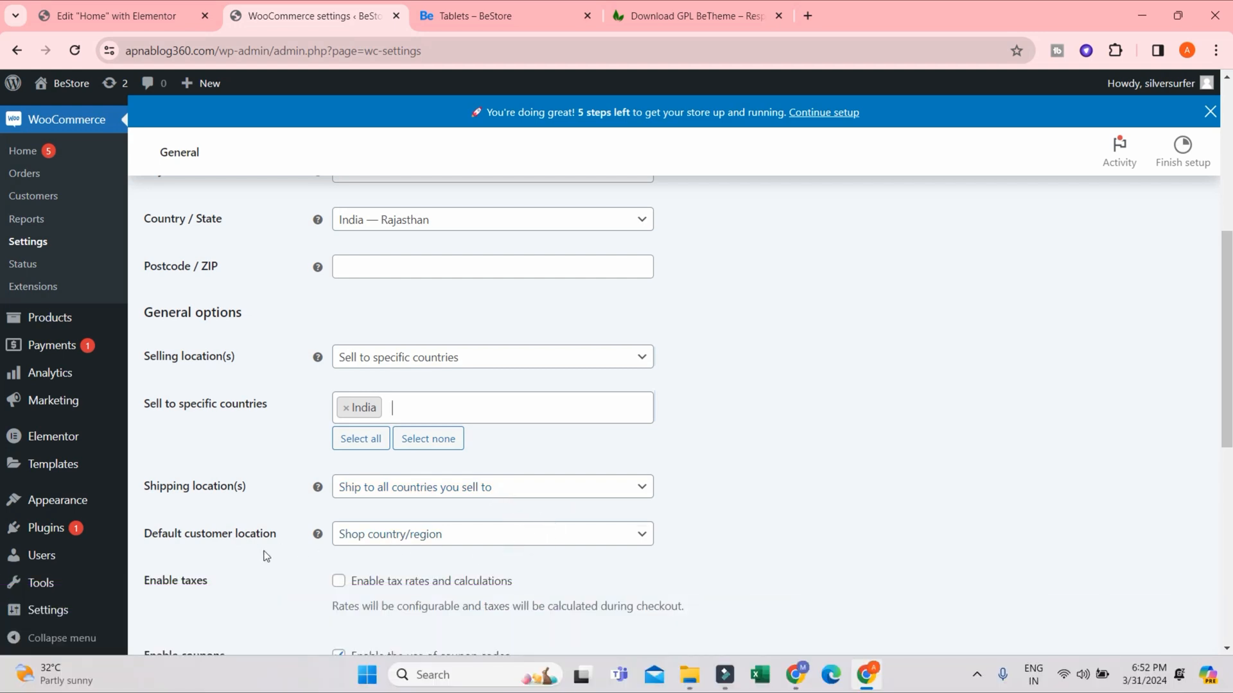
scroll(271, 461, "down", 1)
left_click(453, 455)
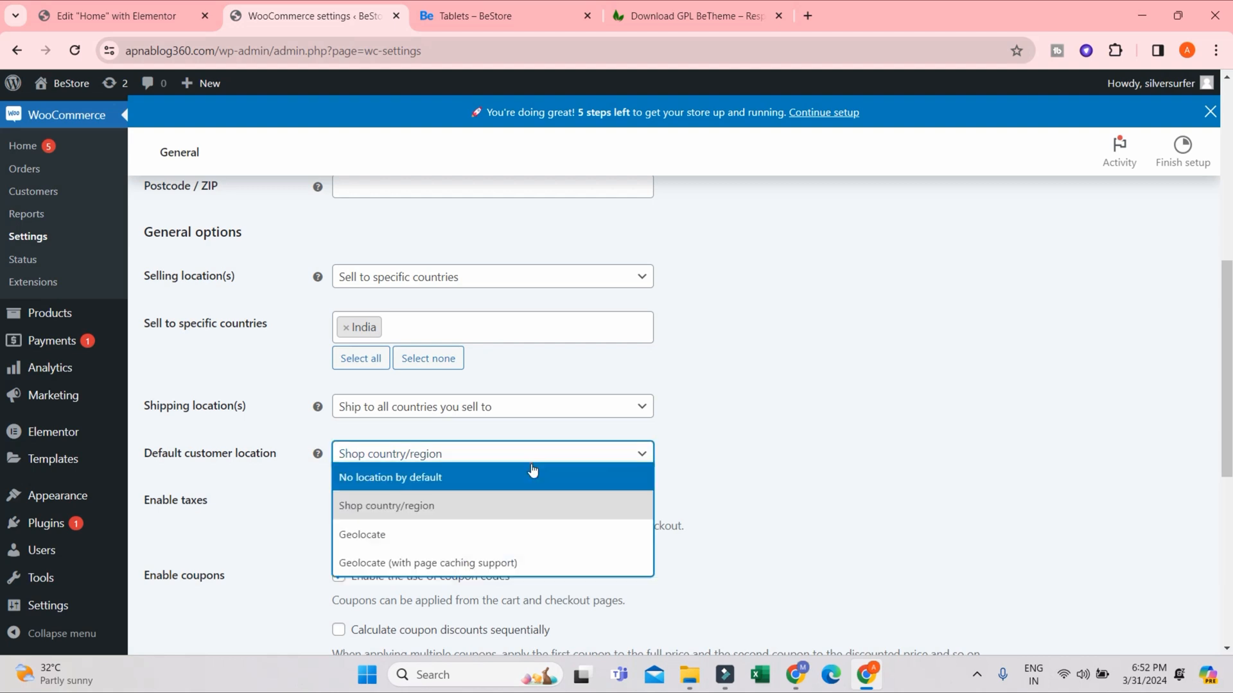
left_click(530, 475)
left_click(592, 460)
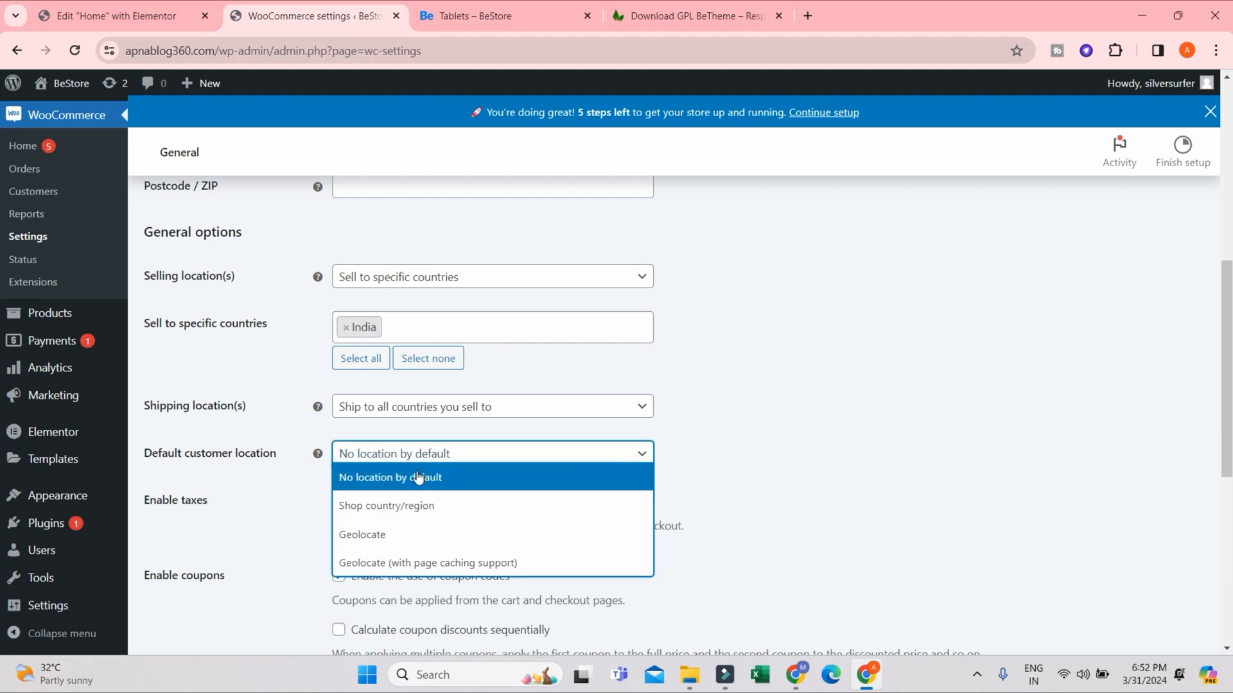
left_click(465, 490)
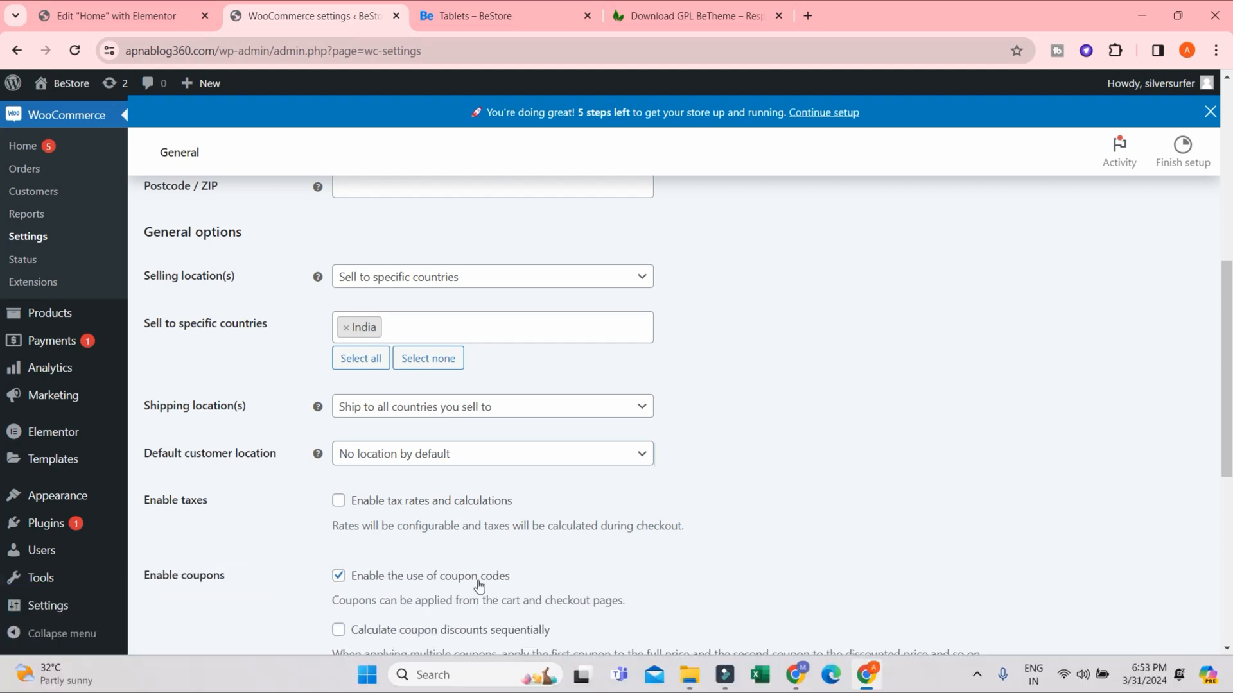
- Review the coupon and currency options and examine the product prices on the store's Tablets category page
scroll(476, 586, "down", 3)
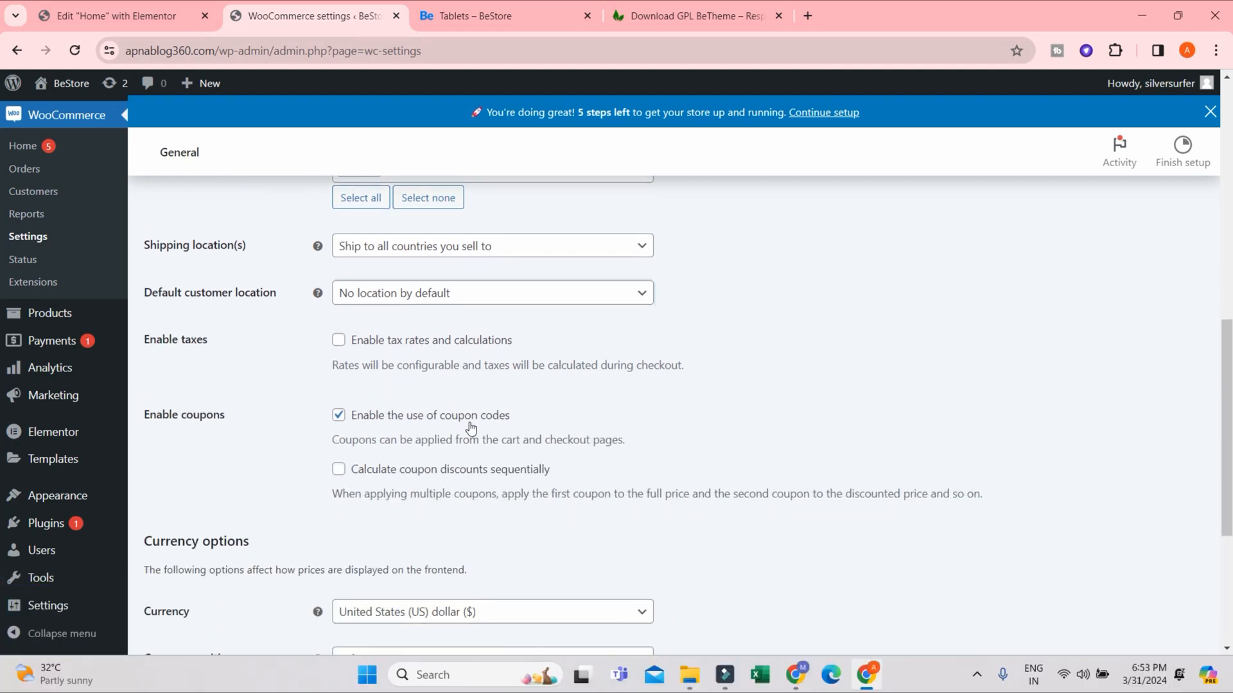
scroll(470, 429, "down", 3)
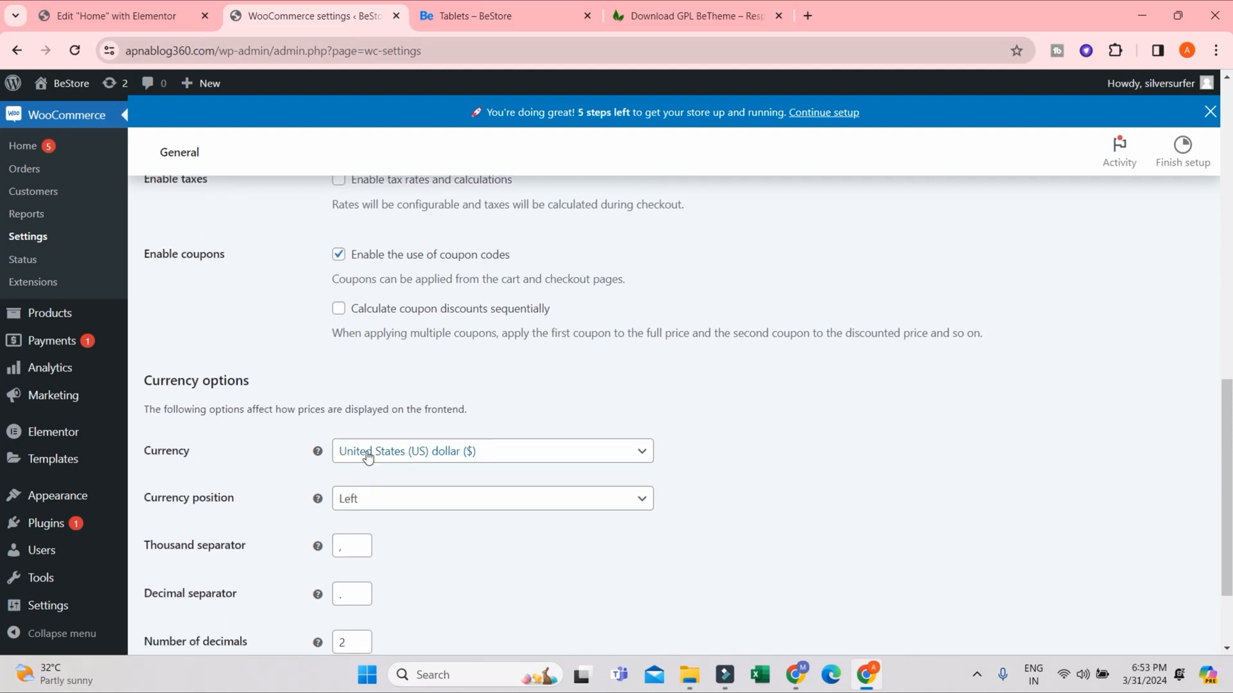
left_click(461, 17)
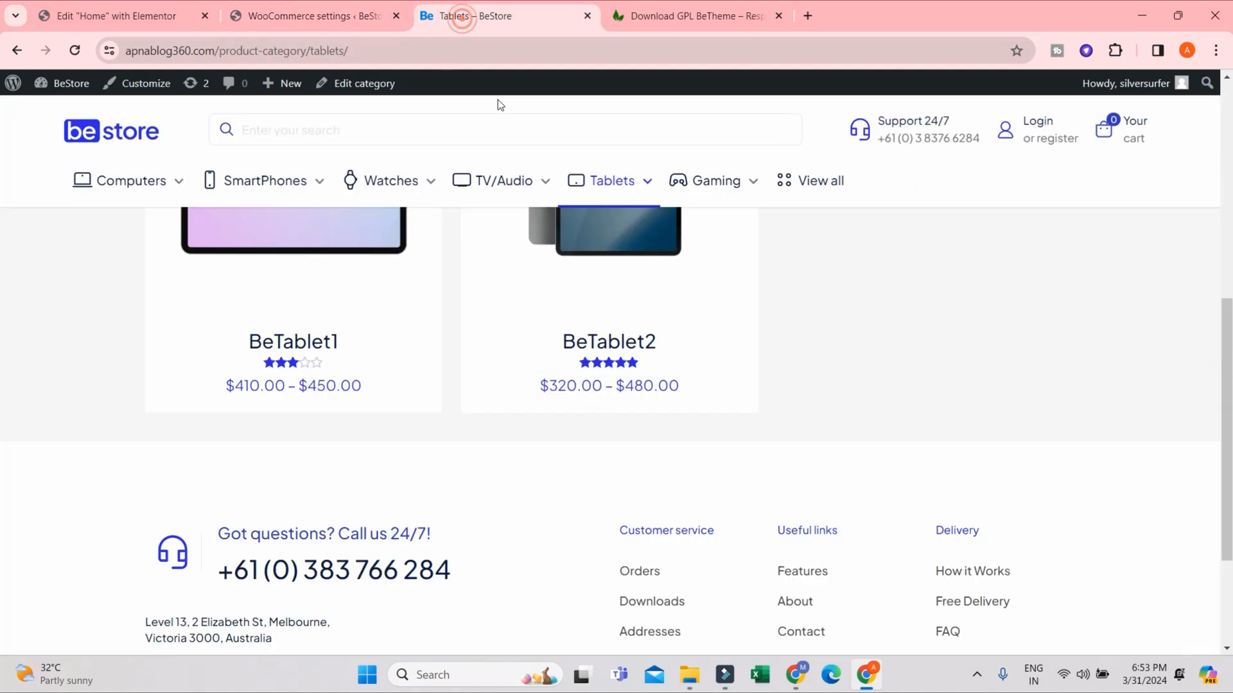
scroll(600, 476, "up", 2)
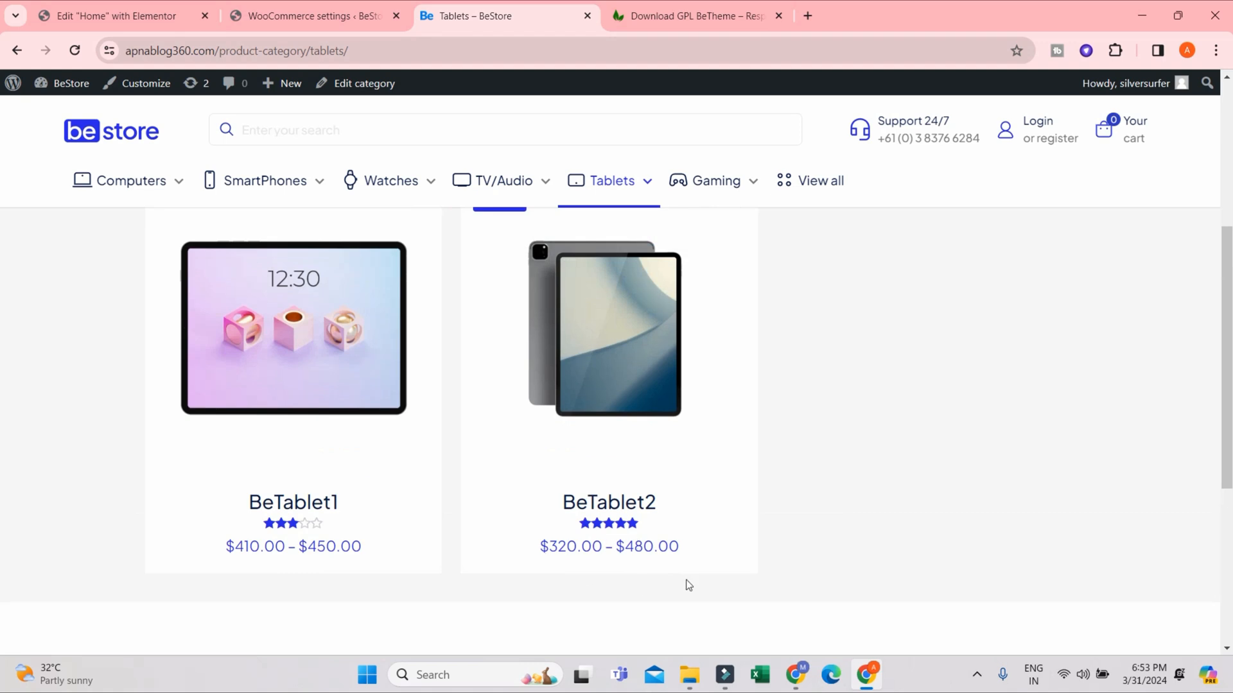
scroll(506, 499, "up", 3)
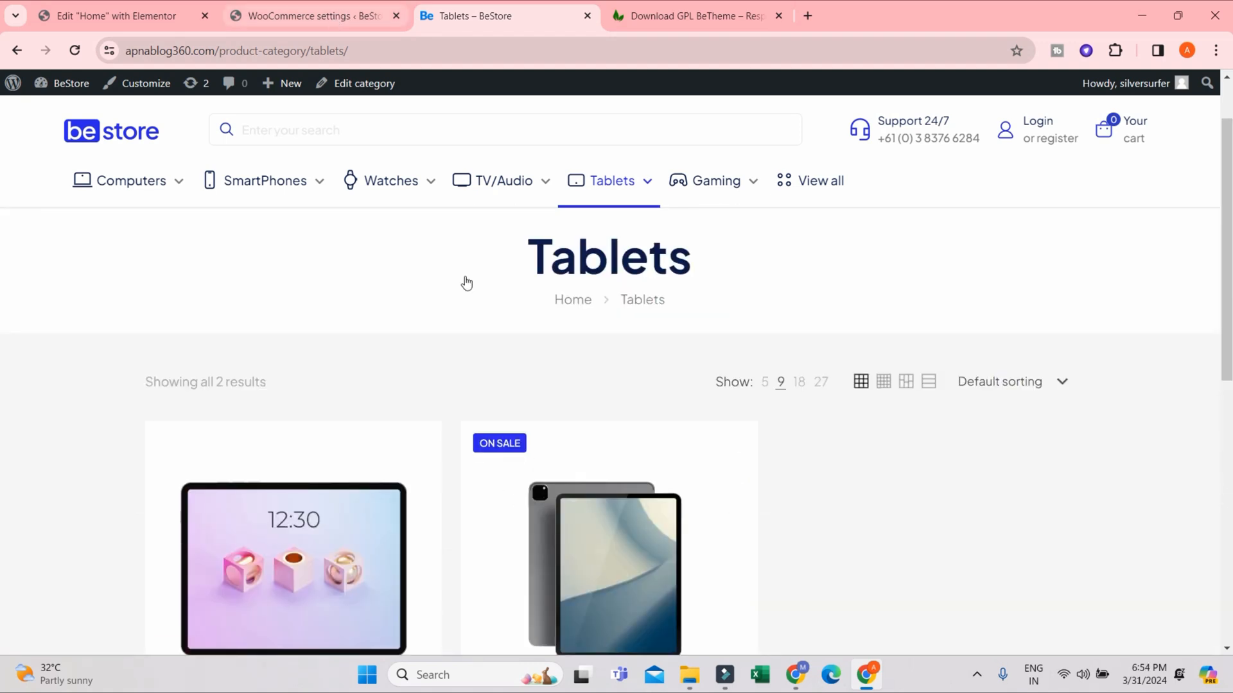
scroll(467, 283, "down", 3)
left_click(299, 16)
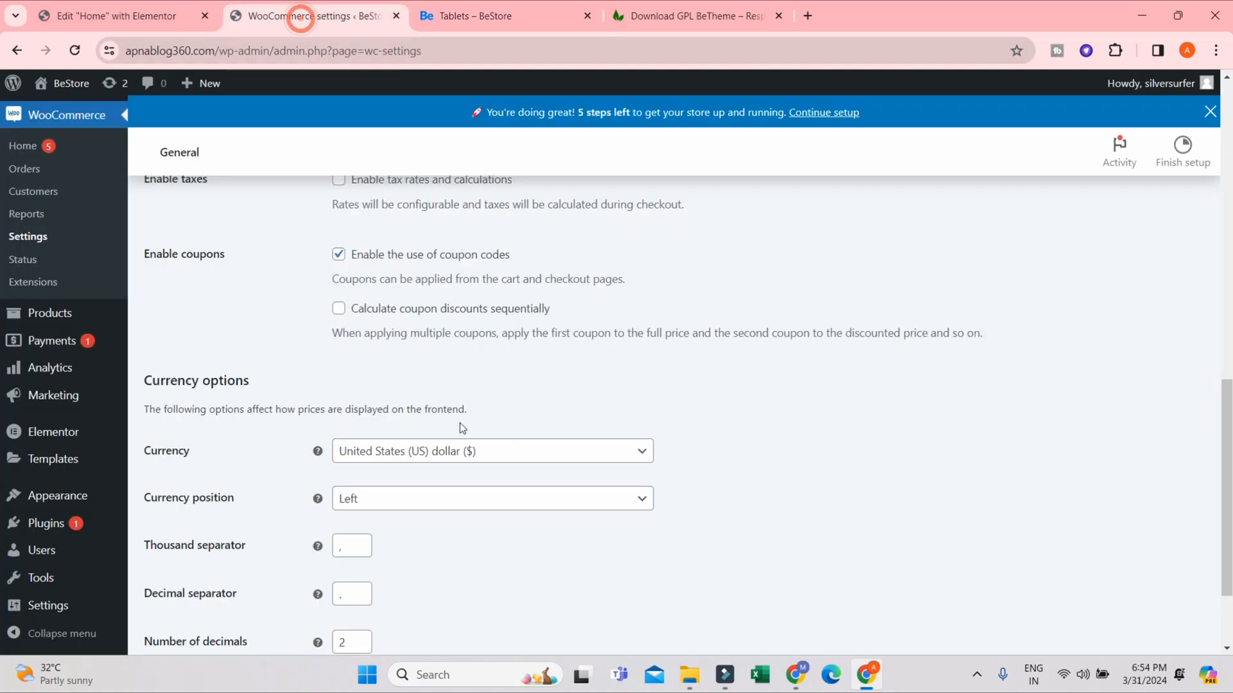
- Set the store currency to Indian rupee (₹) and save the general settings
left_click(394, 463)
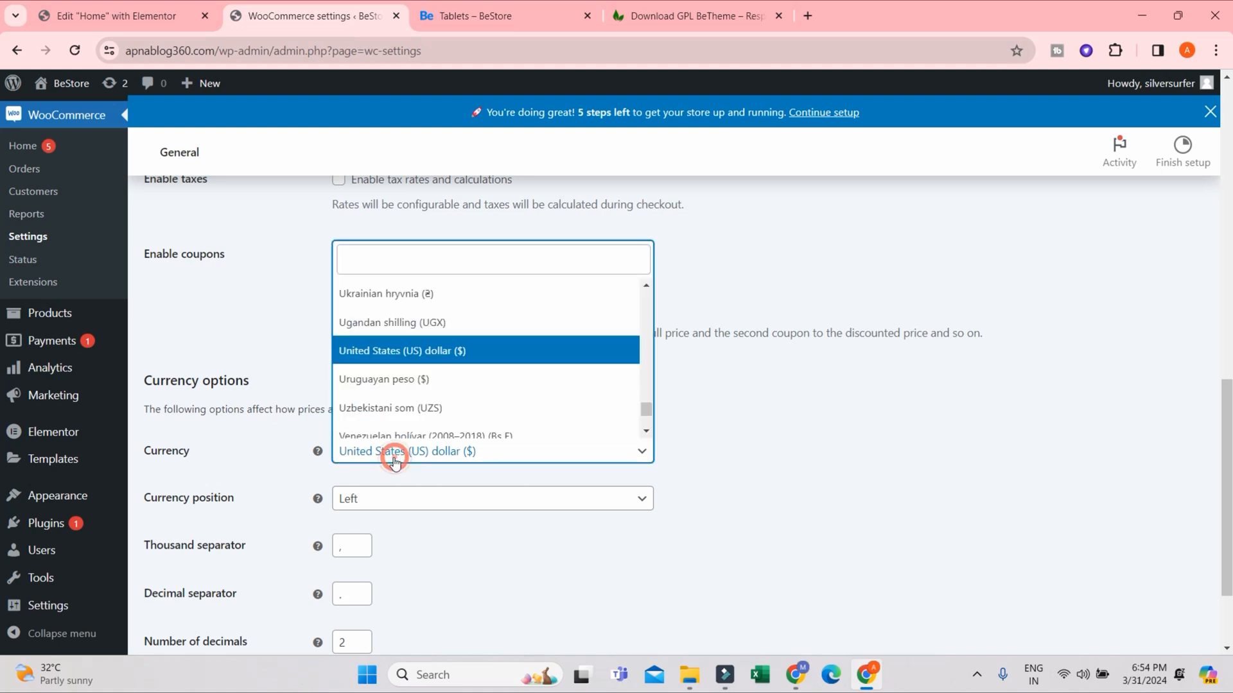
type("ind")
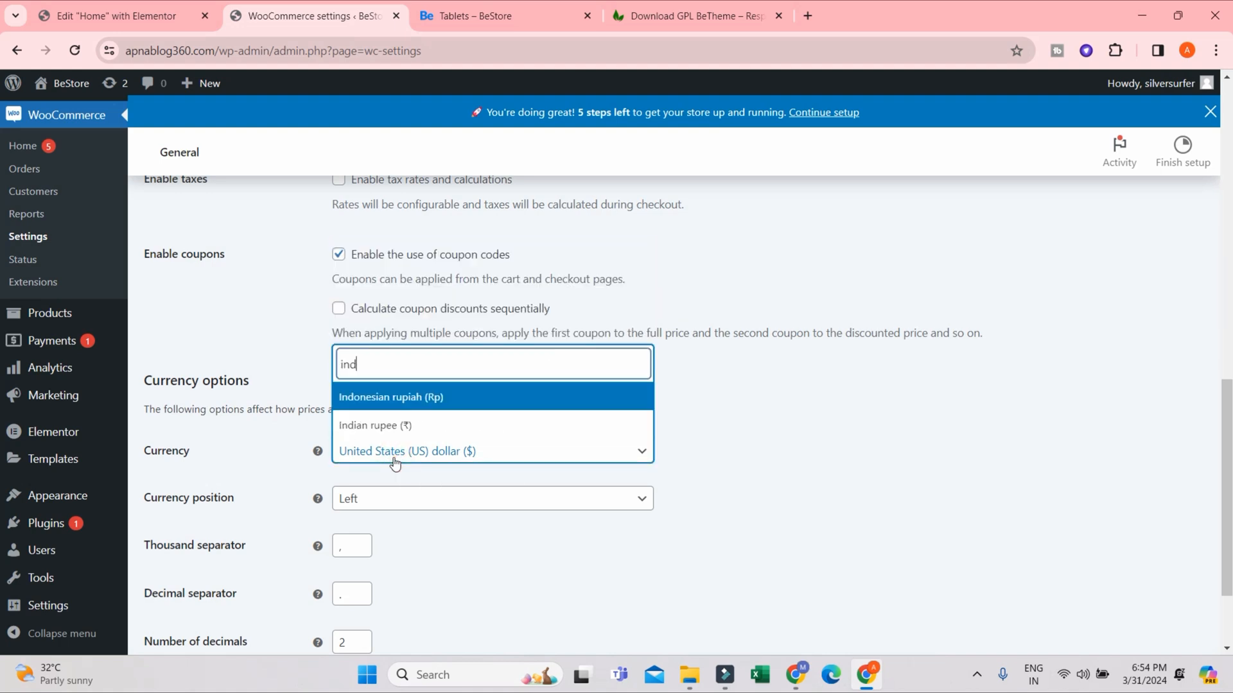
left_click(407, 424)
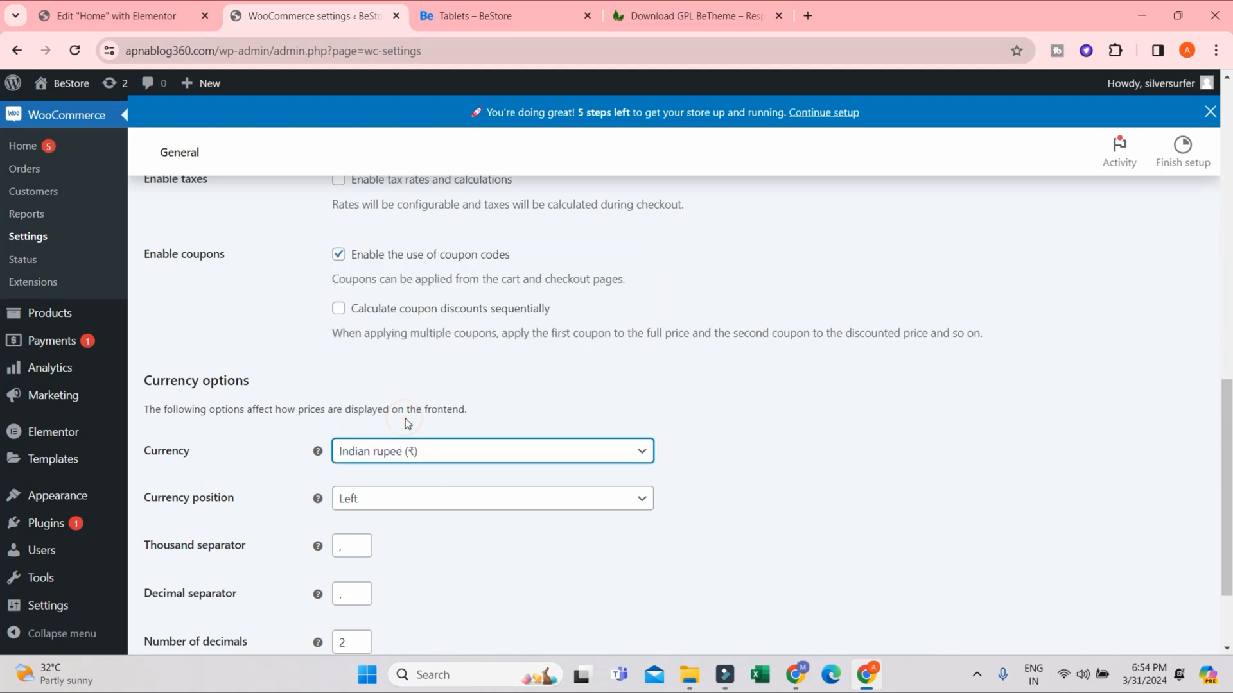
scroll(395, 449, "down", 1)
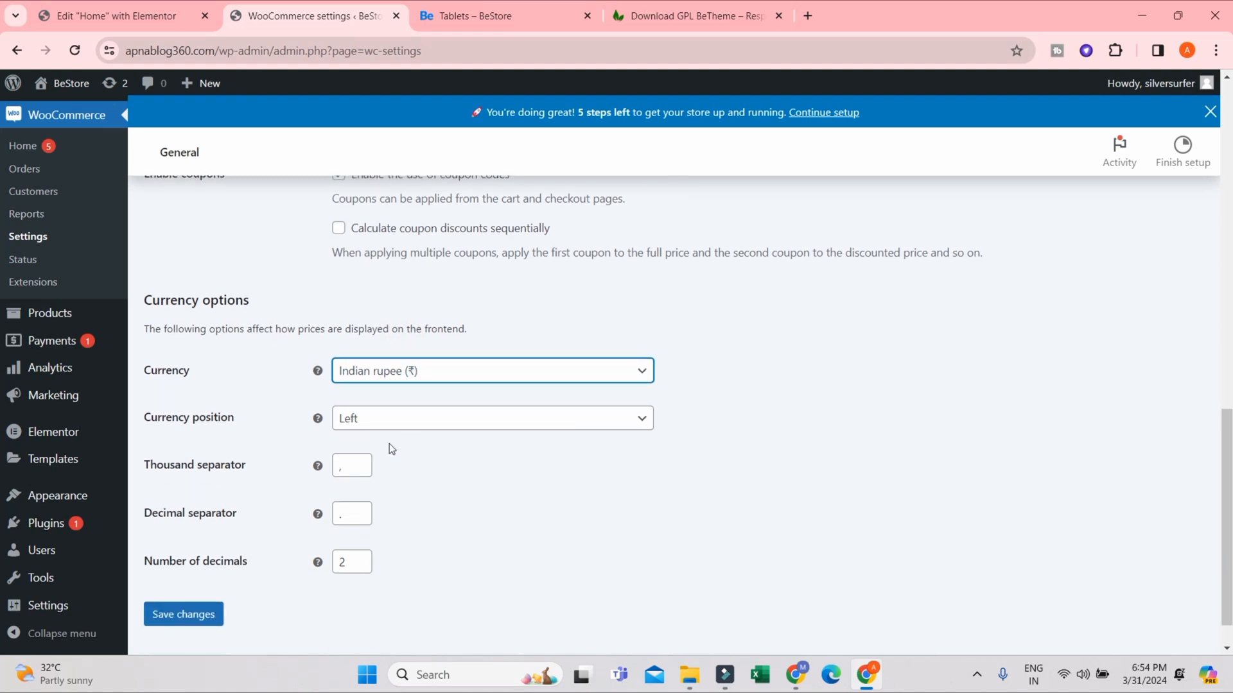
left_click(180, 618)
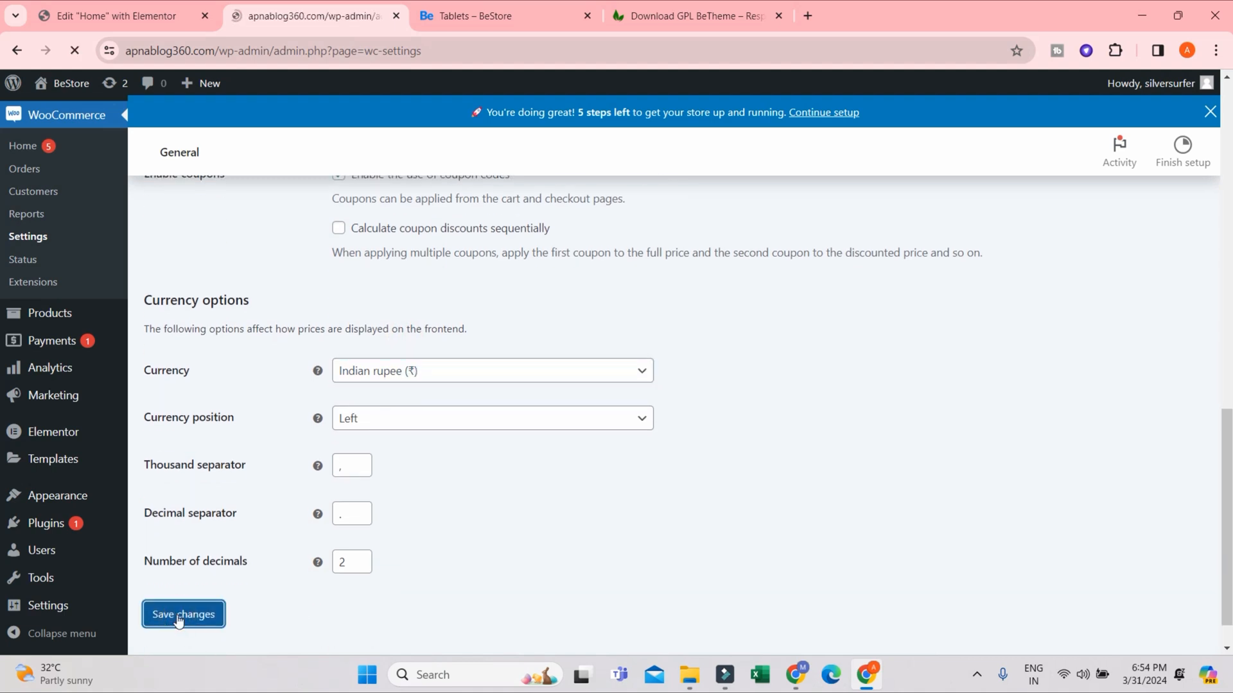
- Reload the store's Tablets category page and check the currency of the BeTablet1 and BeTablet2 prices
left_click(488, 17)
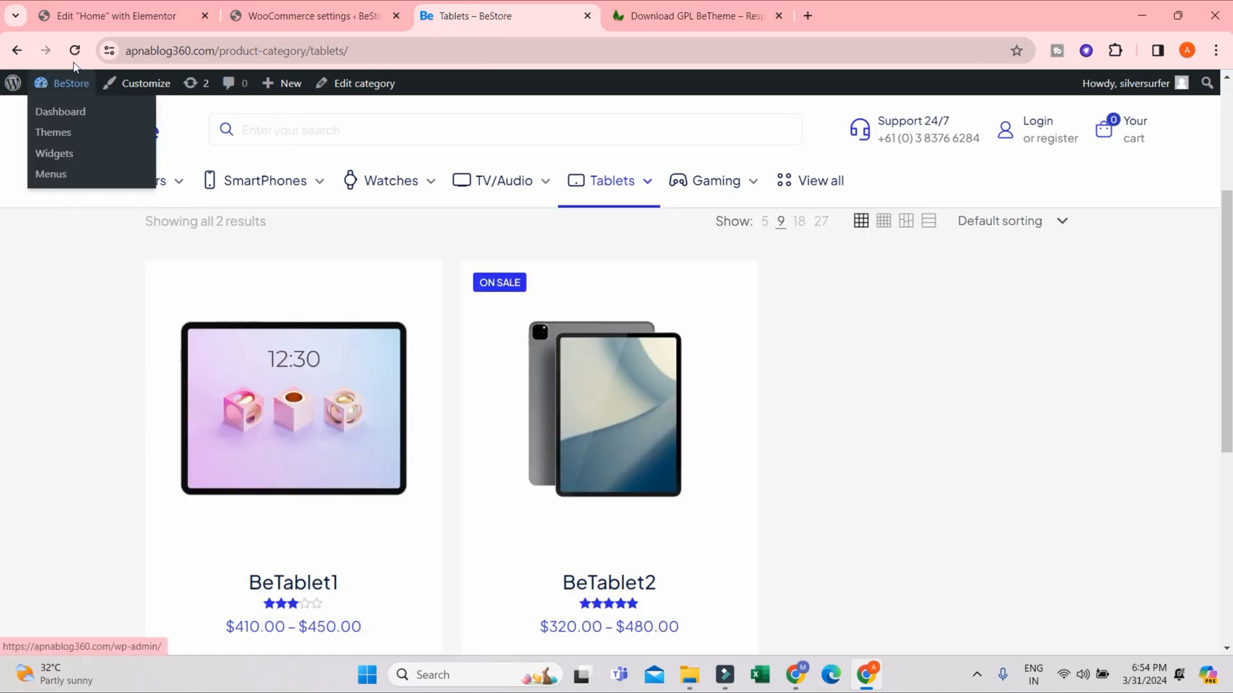
left_click(75, 50)
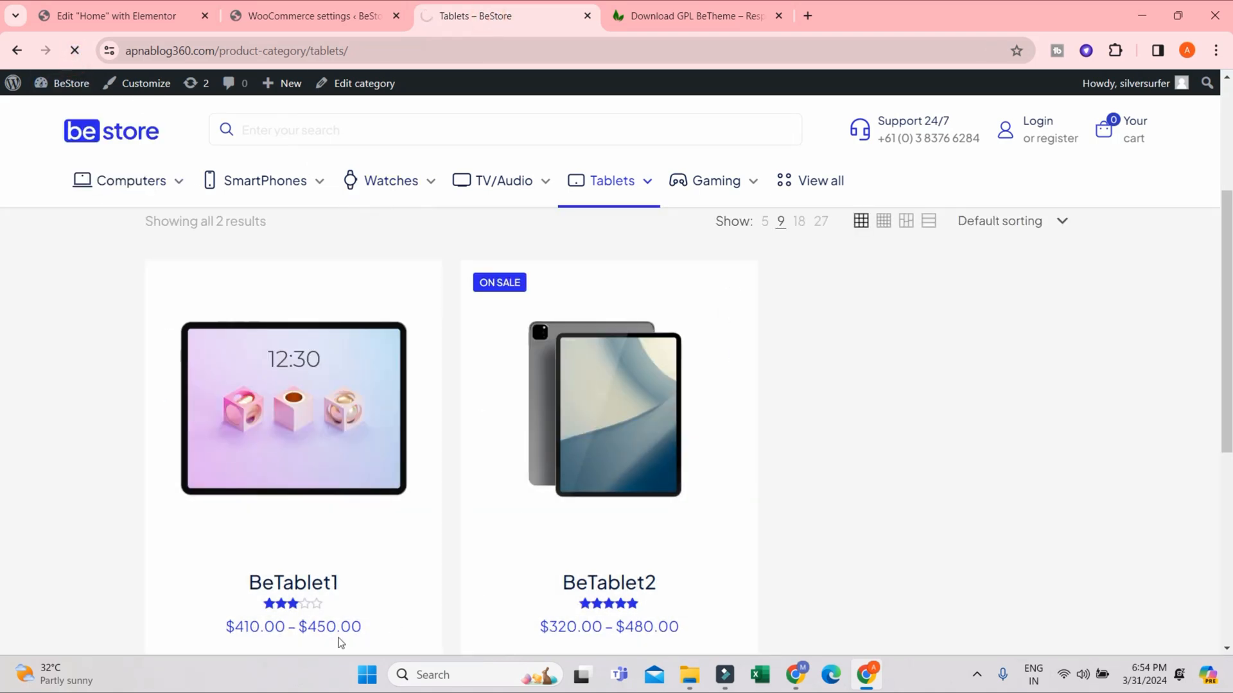
scroll(338, 644, "down", 1)
scroll(229, 405, "down", 3)
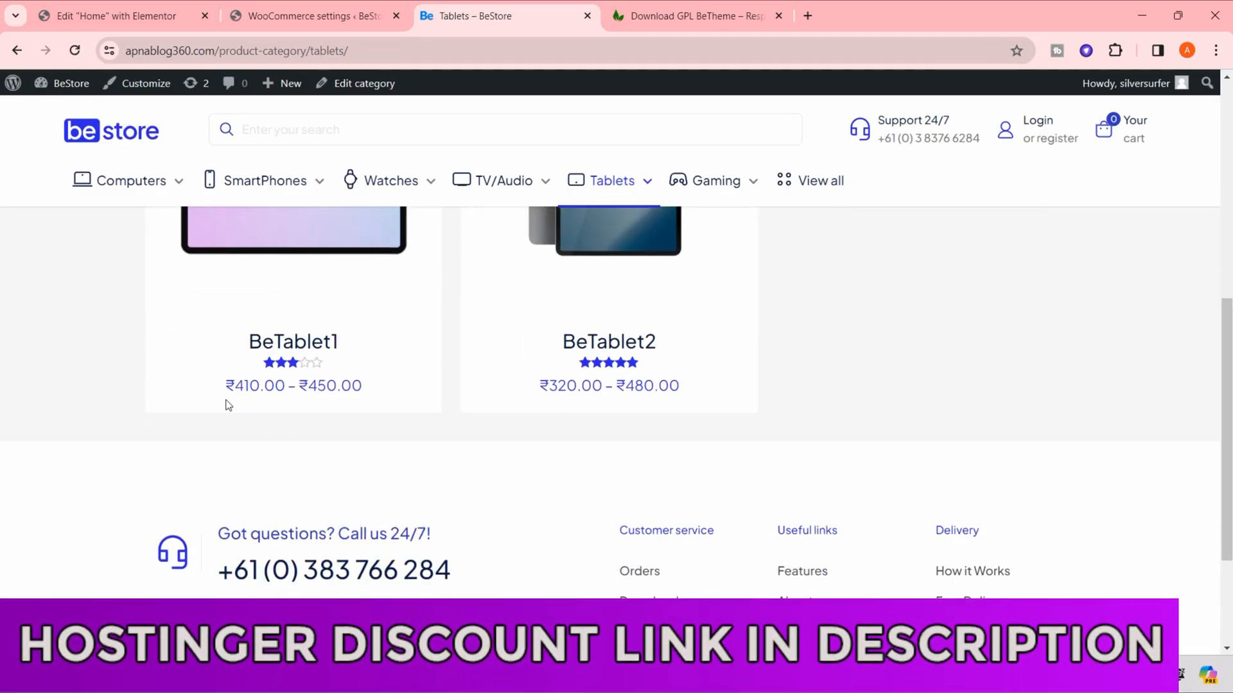
left_click_drag(224, 385, 308, 388)
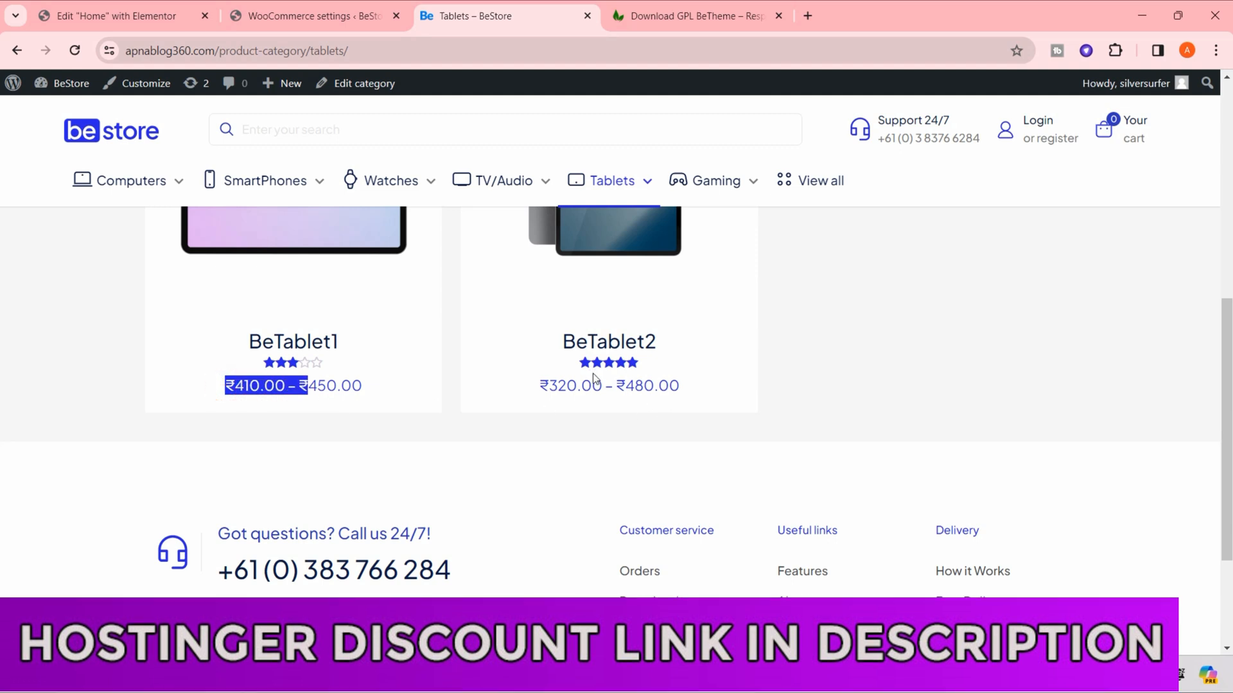
left_click_drag(538, 385, 743, 394)
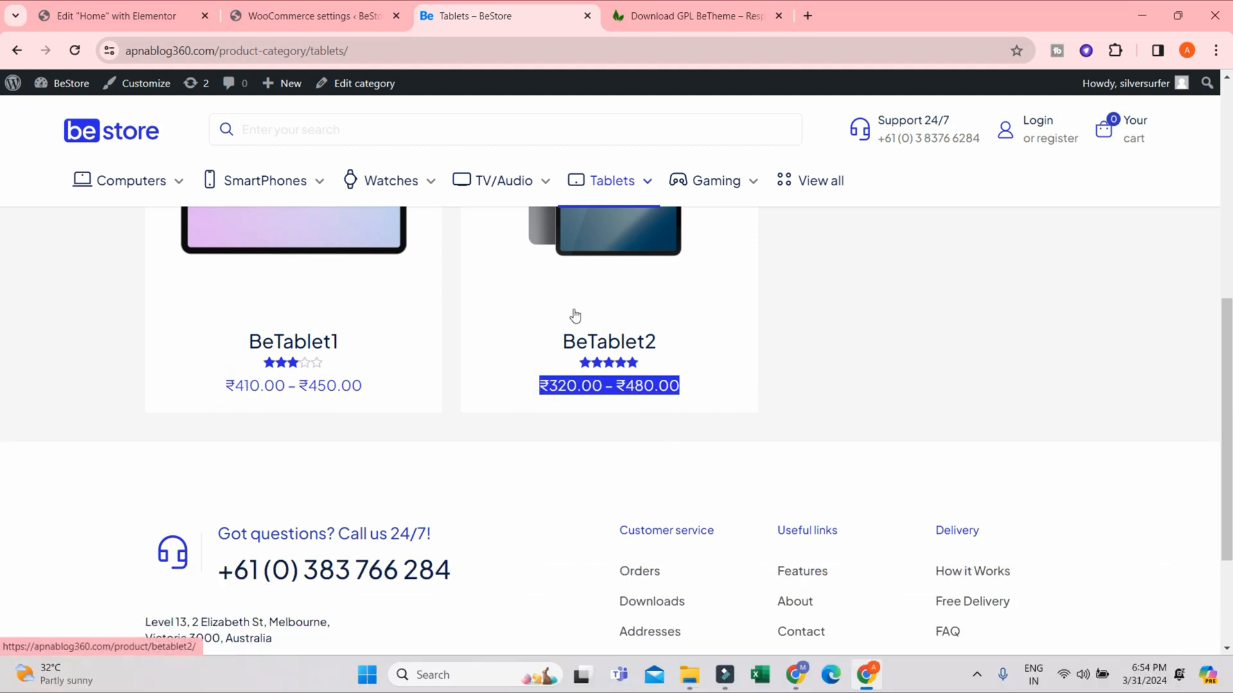
left_click(643, 384)
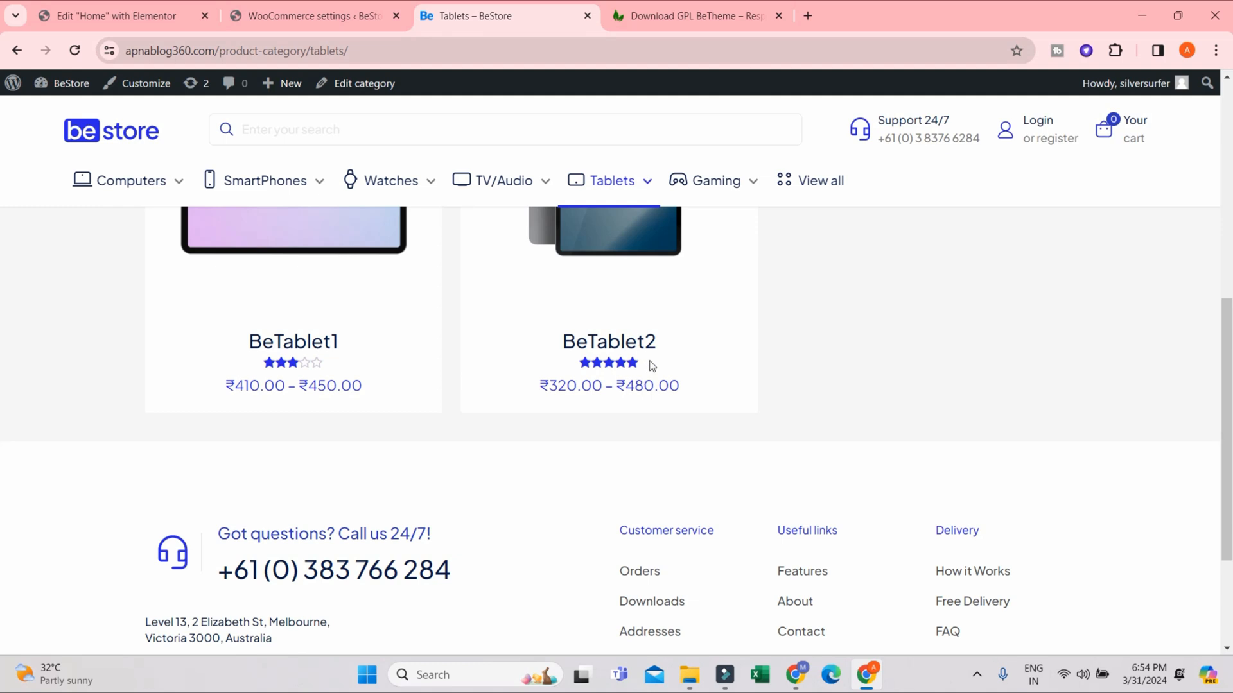
left_click_drag(637, 390, 676, 384)
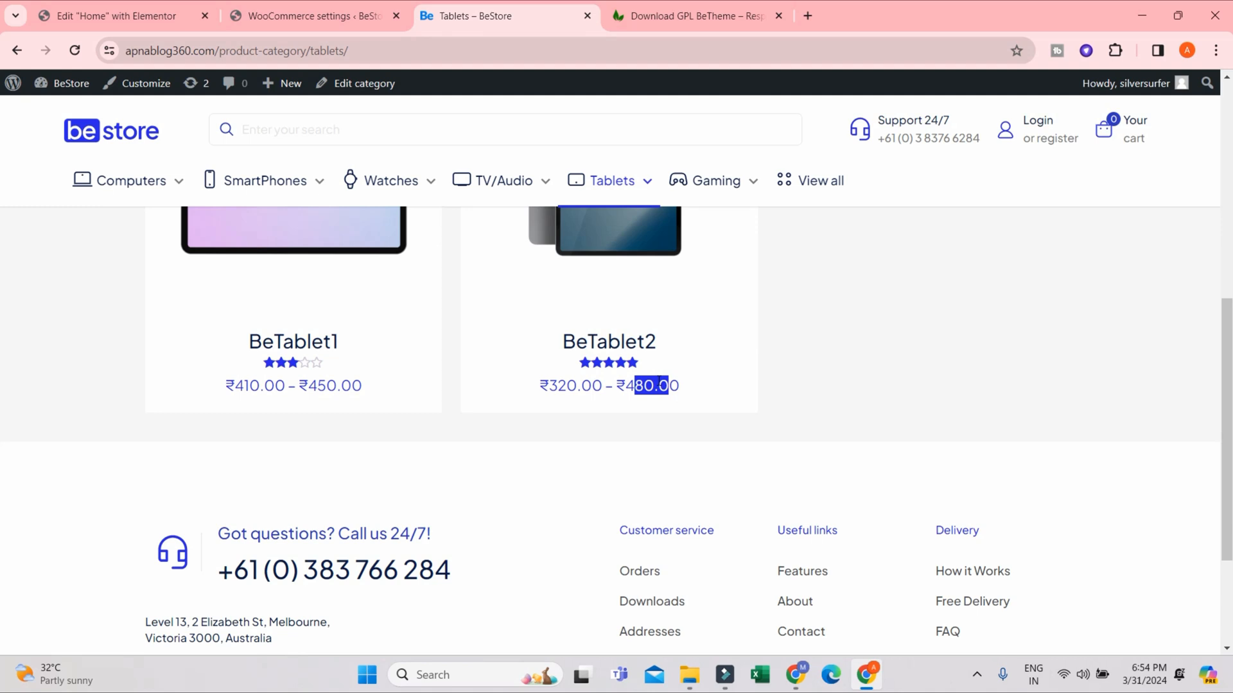
- Review the saved store address and selling settings, and examine the BeTablet2 price on the Tablets category page again
left_click(277, 16)
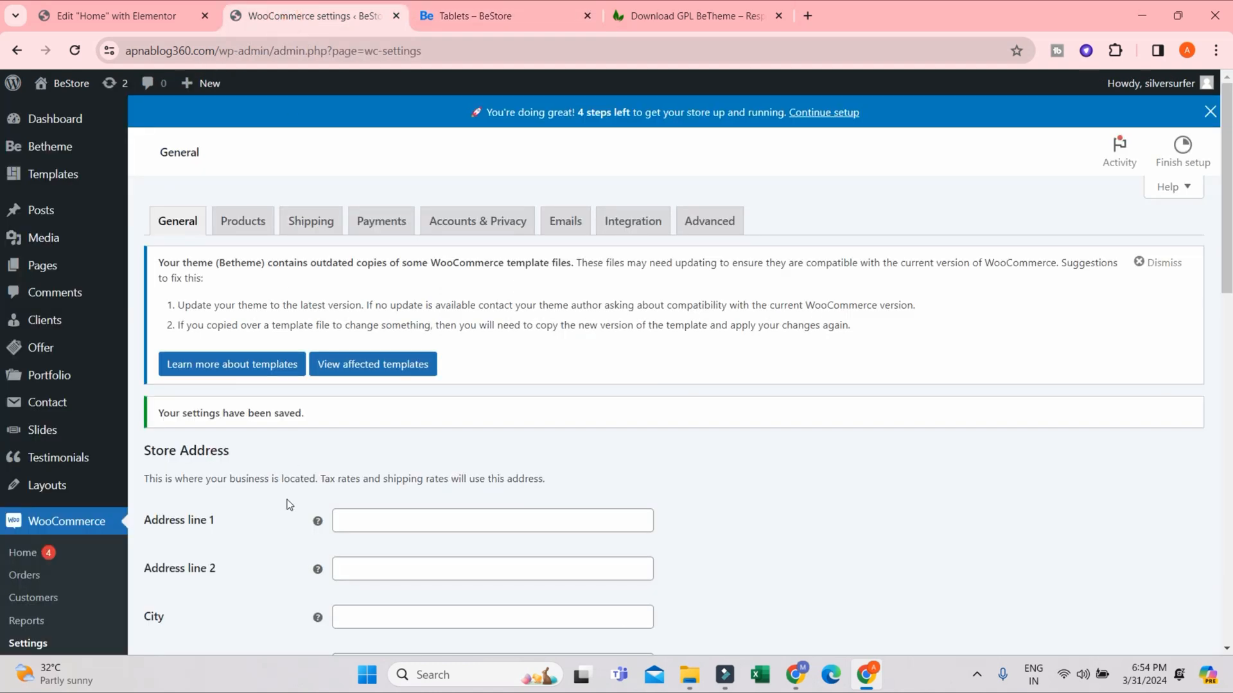
scroll(288, 505, "down", 3)
mouse_move(88, 482)
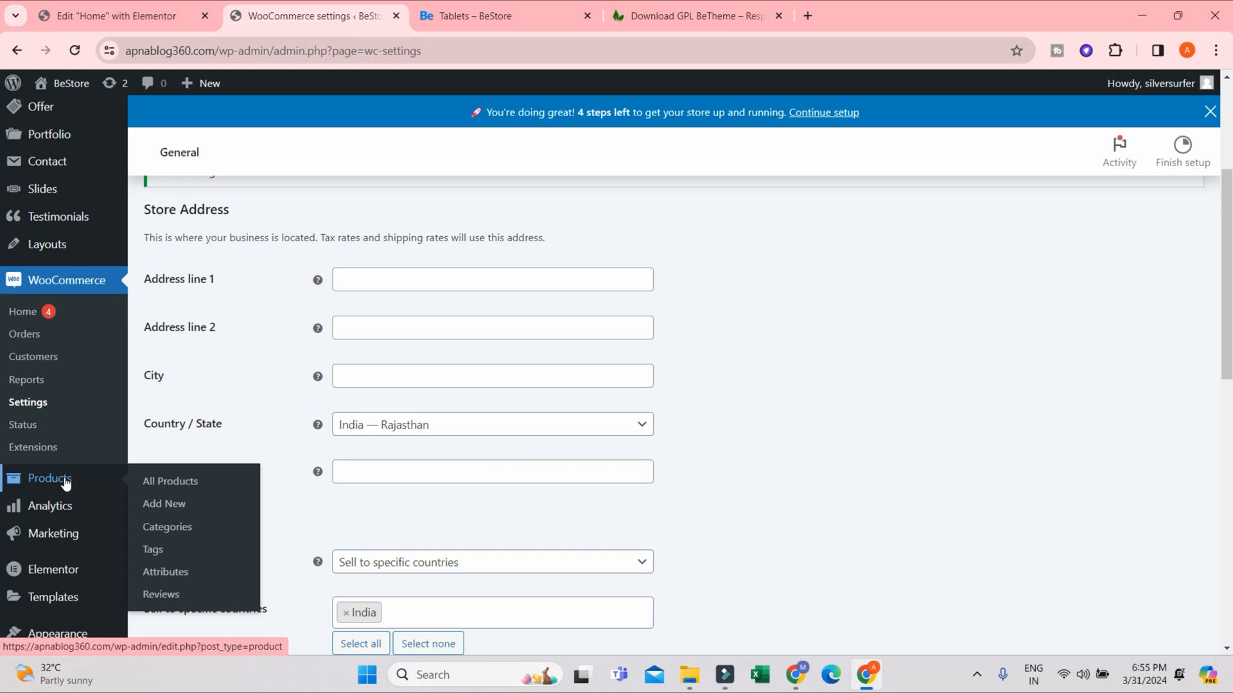
left_click(472, 15)
left_click_drag(627, 384, 687, 389)
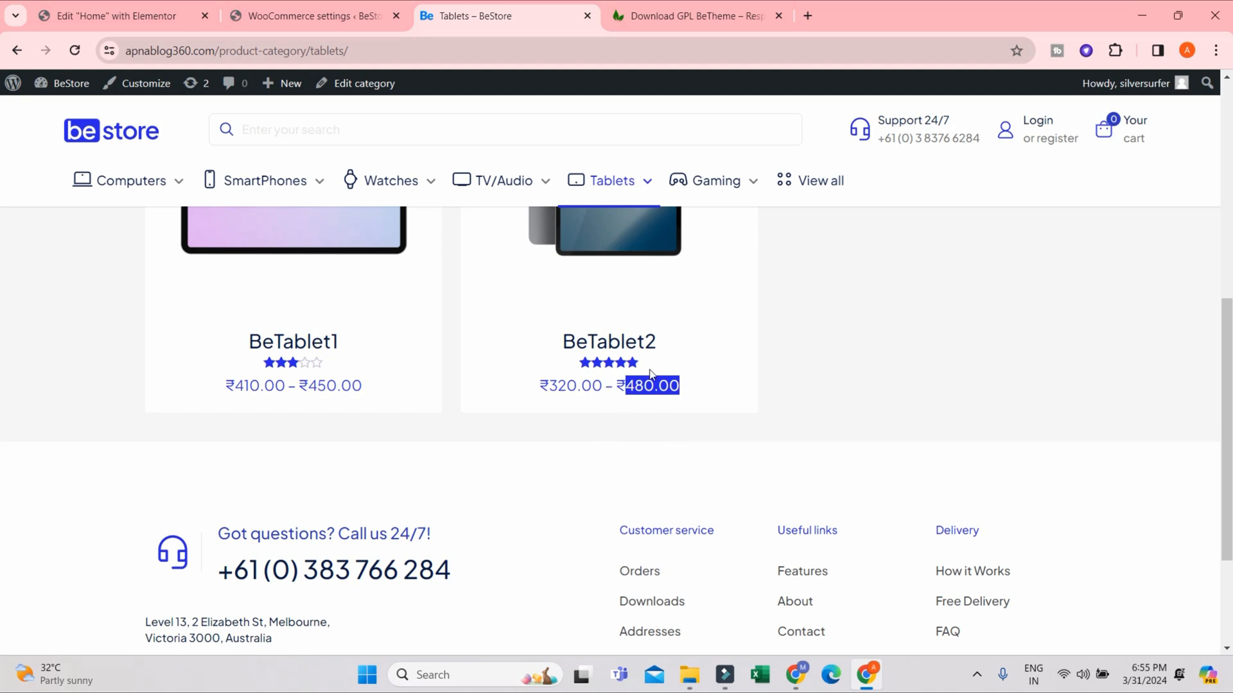
left_click(645, 384)
scroll(560, 396, "up", 4)
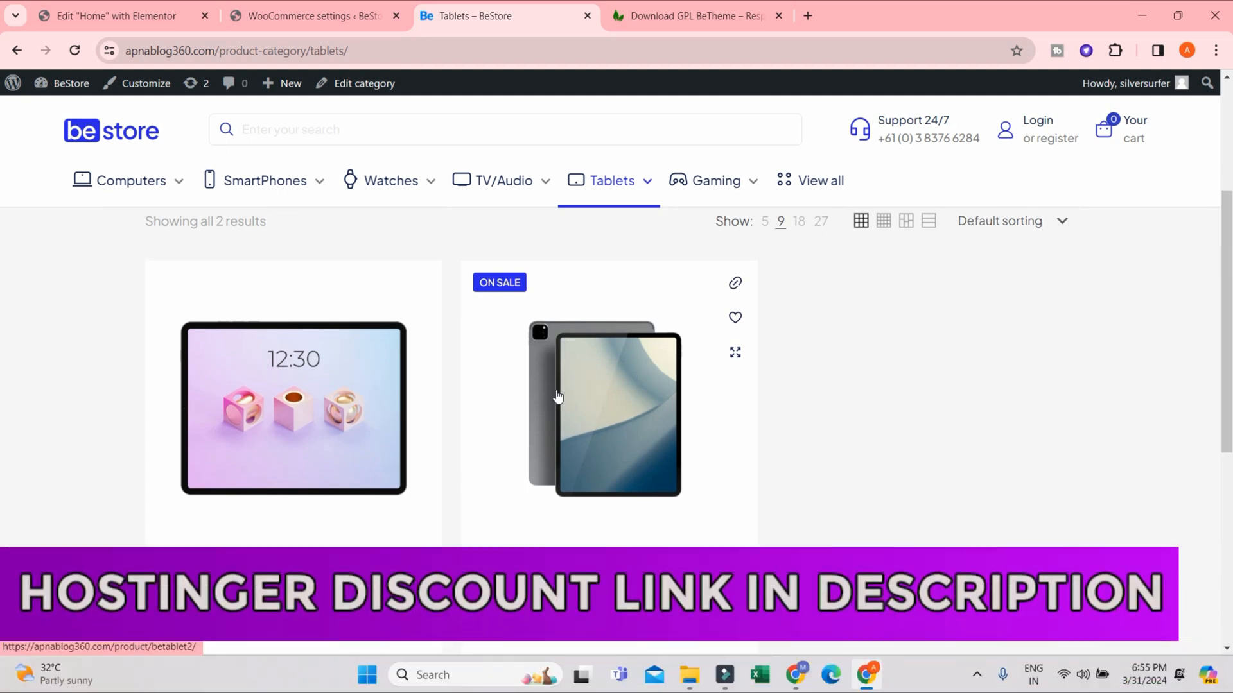
- Open the WooCommerce Products settings and bring the shop page and add to cart behaviour options into view
left_click(334, 18)
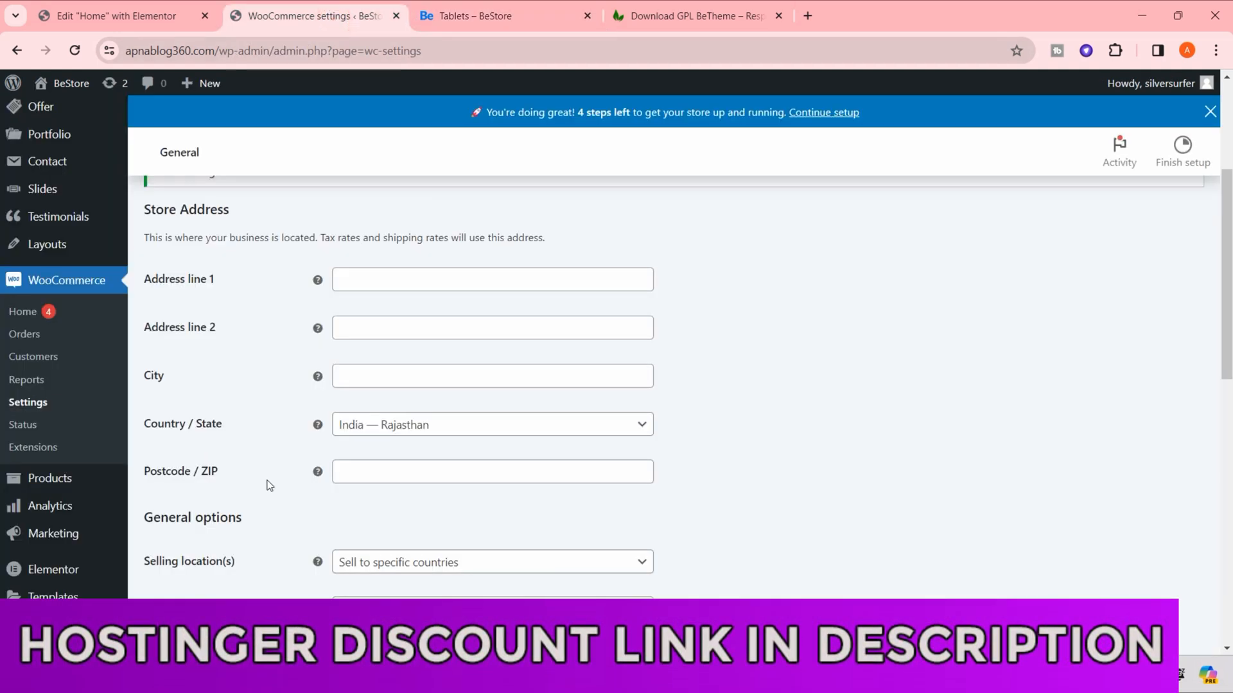
mouse_move(17, 482)
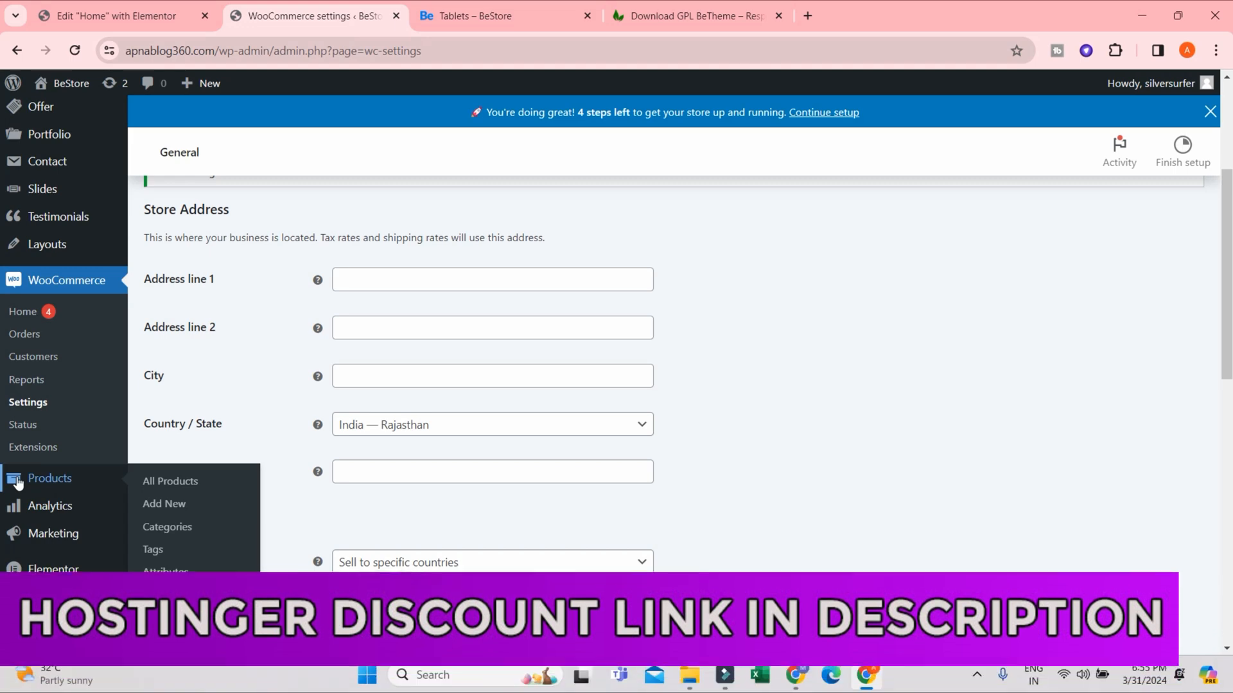
scroll(640, 512, "down", 5)
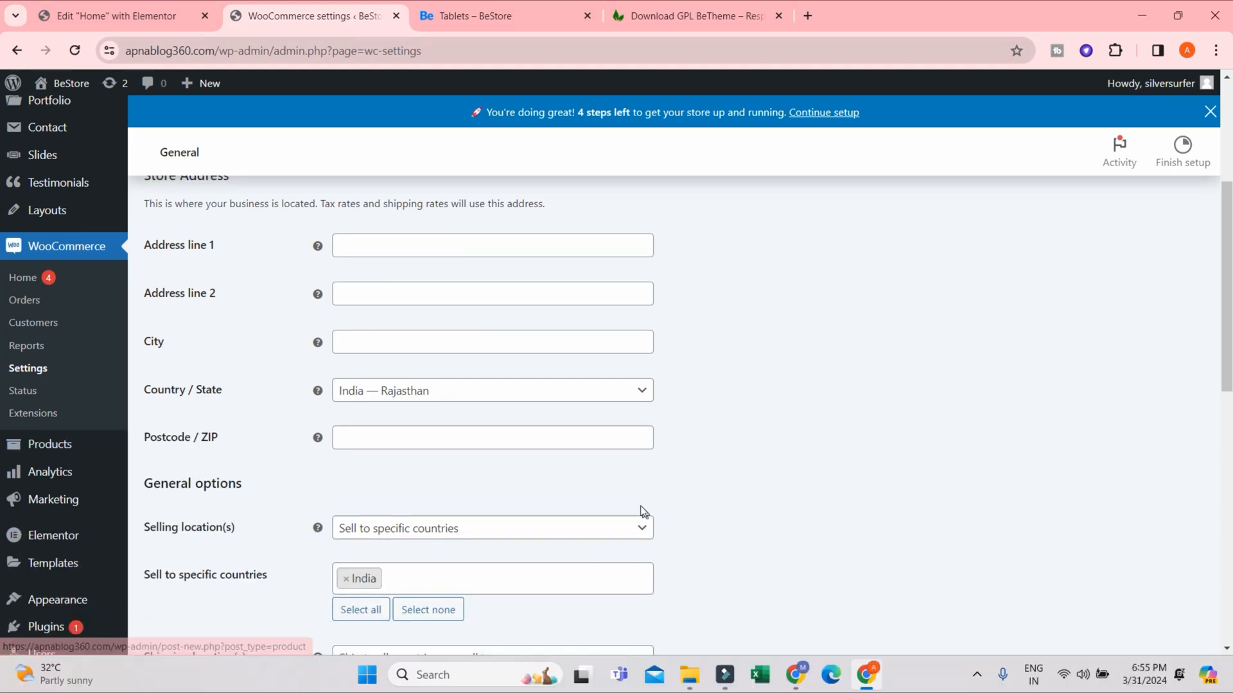
scroll(503, 509, "down", 5)
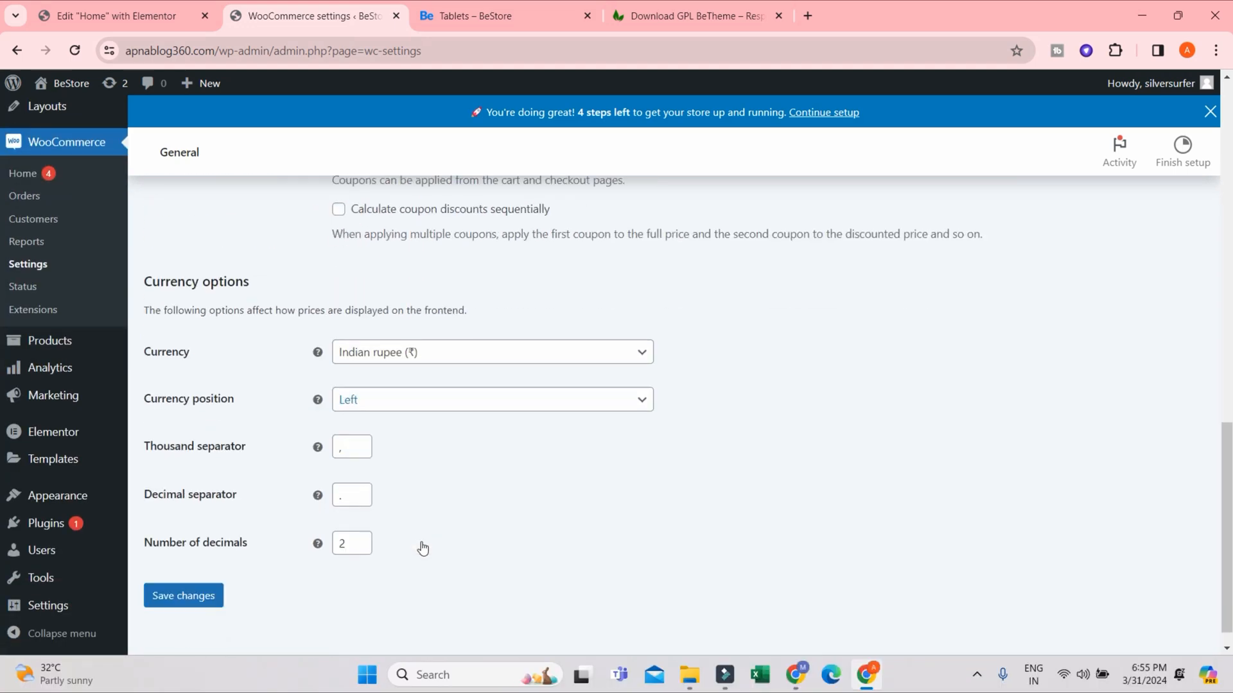
scroll(450, 546, "up", 8)
scroll(602, 517, "up", 6)
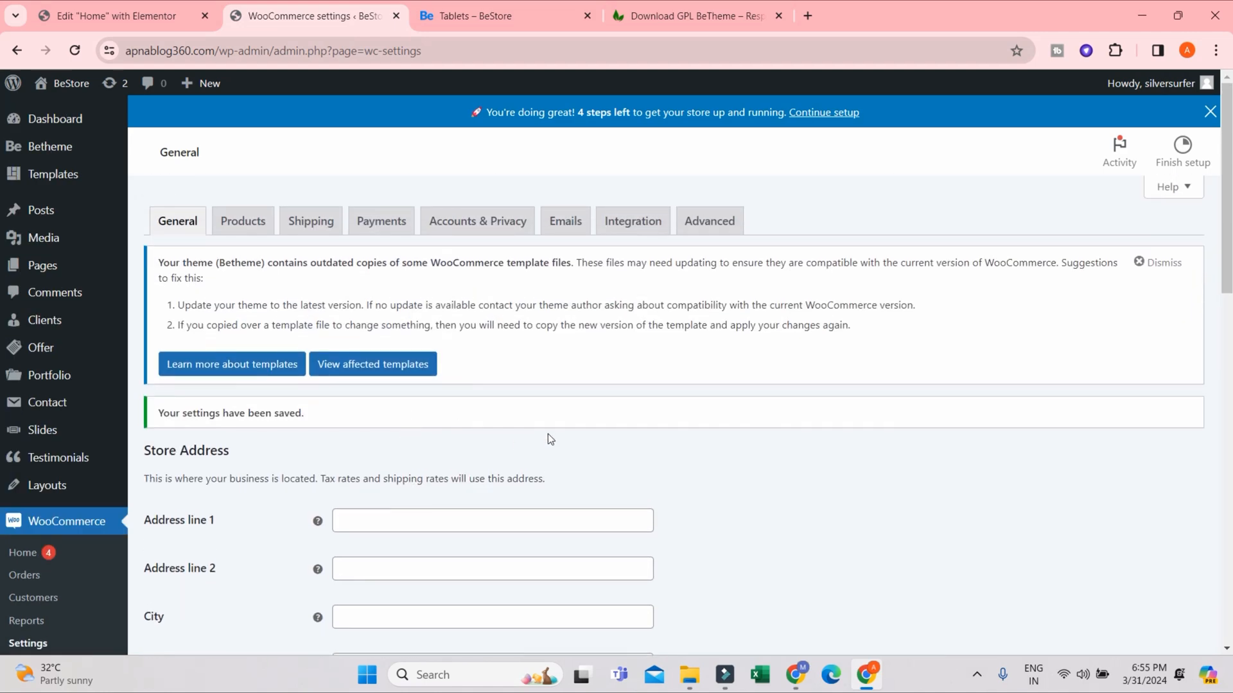
left_click(259, 220)
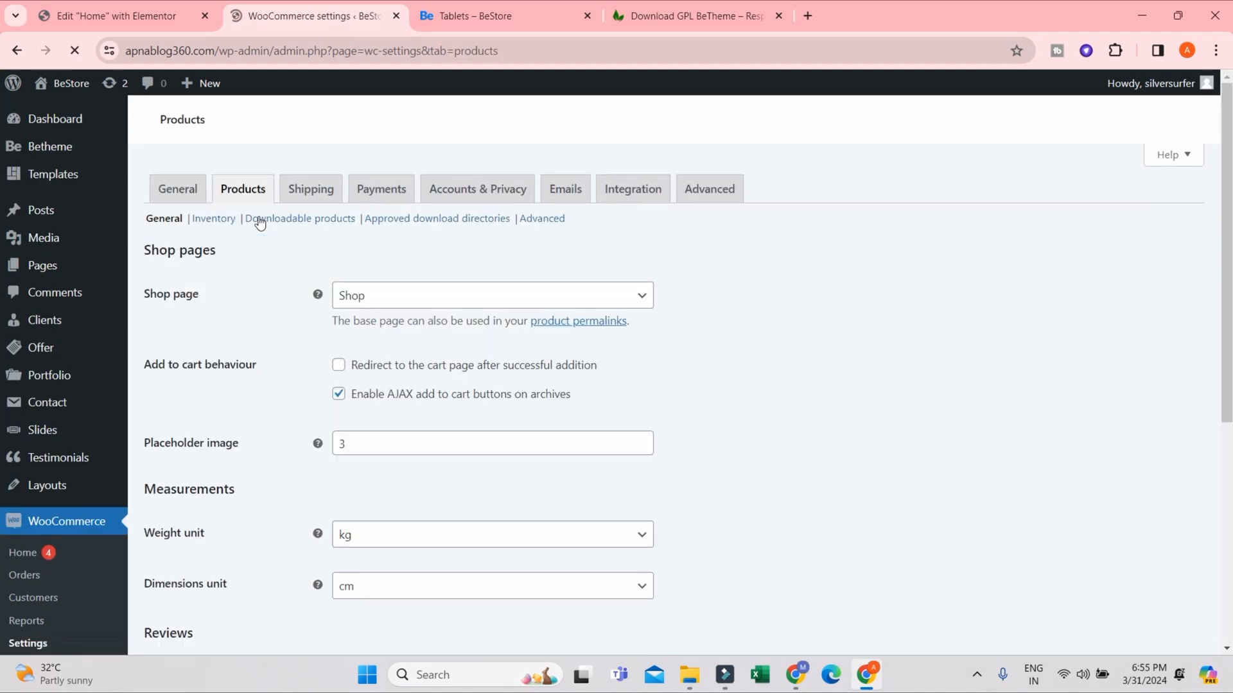
scroll(385, 437, "down", 1)
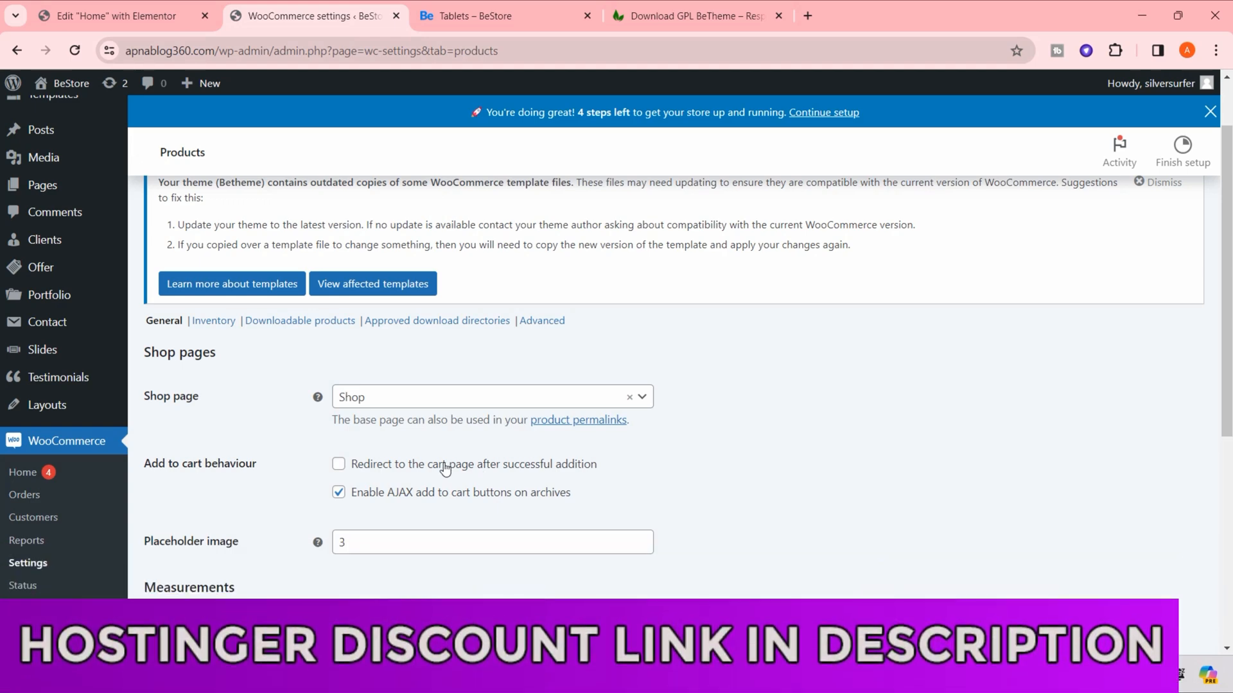
- Set the weight unit in the product measurement settings to g
scroll(409, 488, "down", 5)
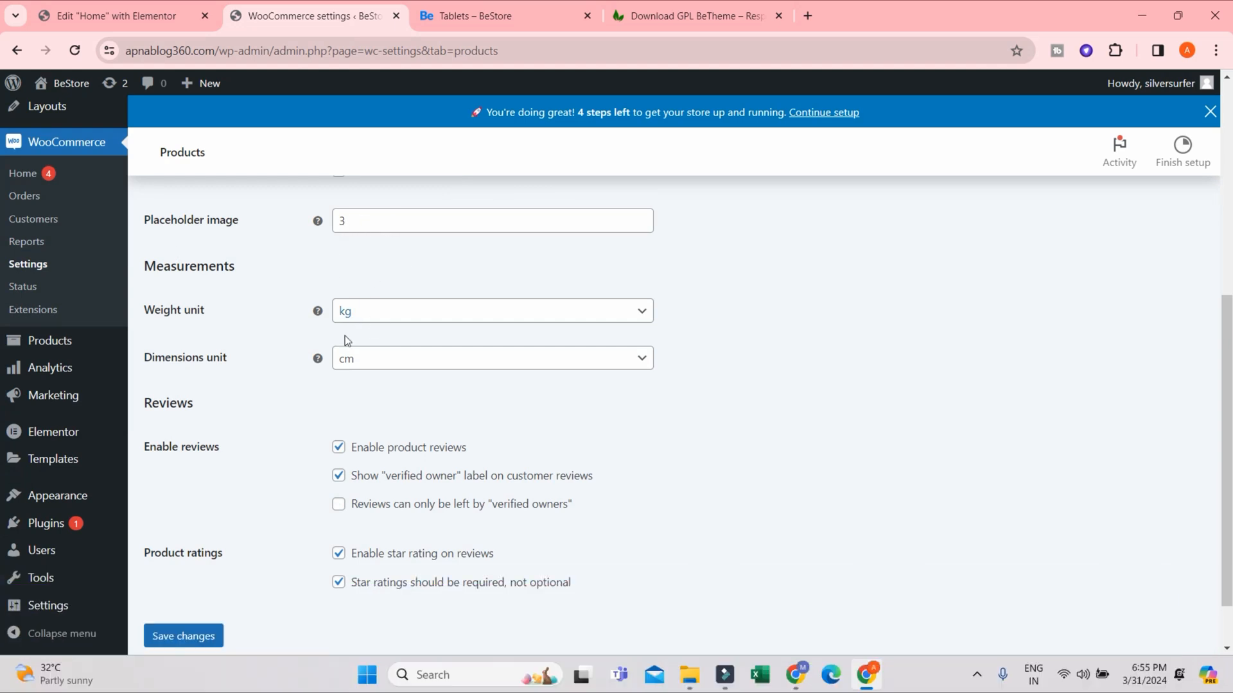
left_click(165, 316)
left_click(221, 364)
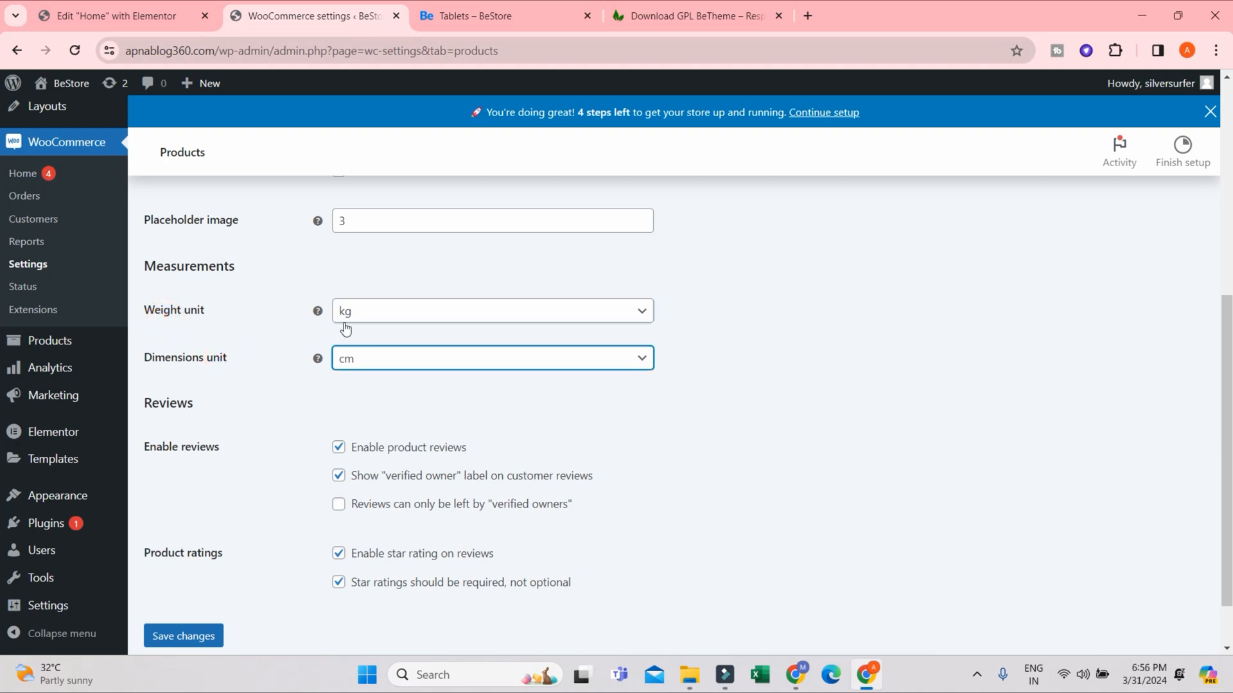
left_click(377, 307)
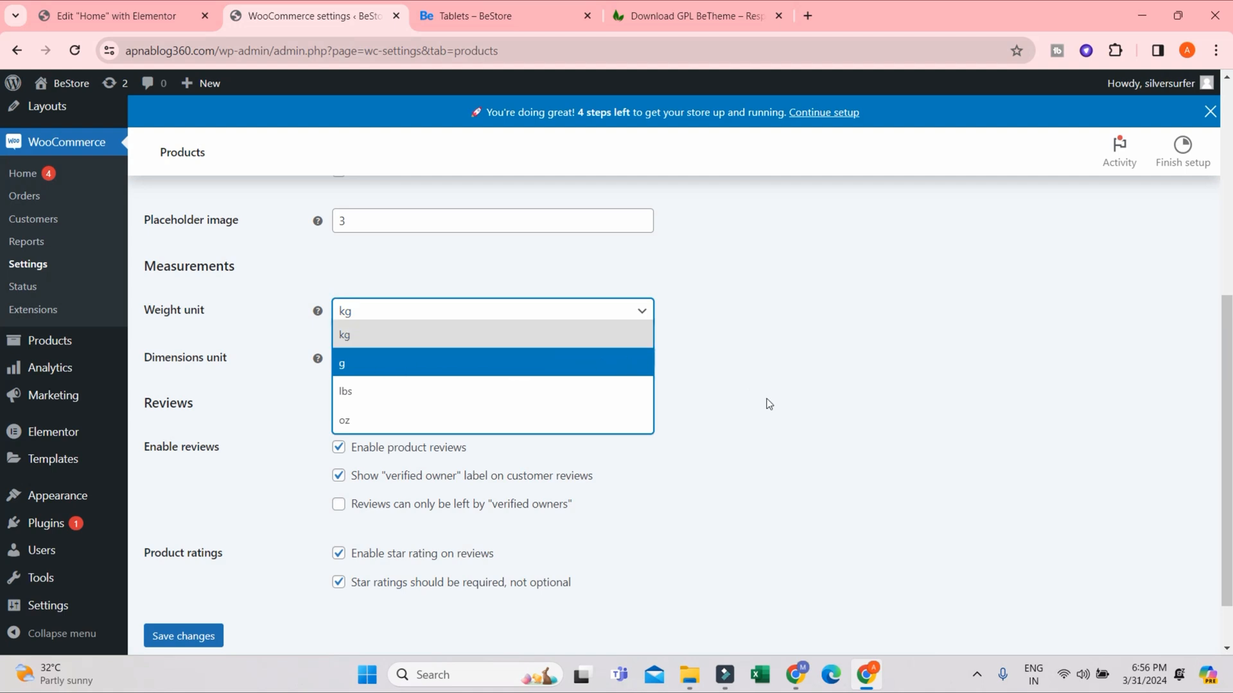
left_click(344, 363)
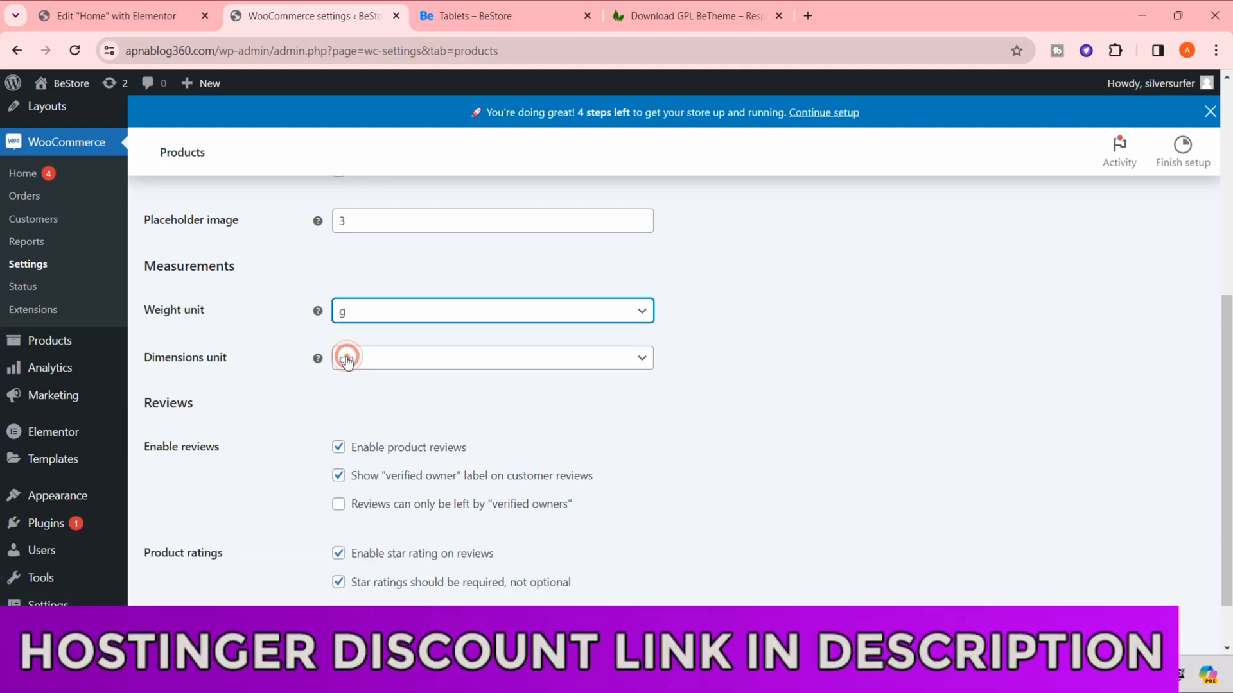
left_click(393, 314)
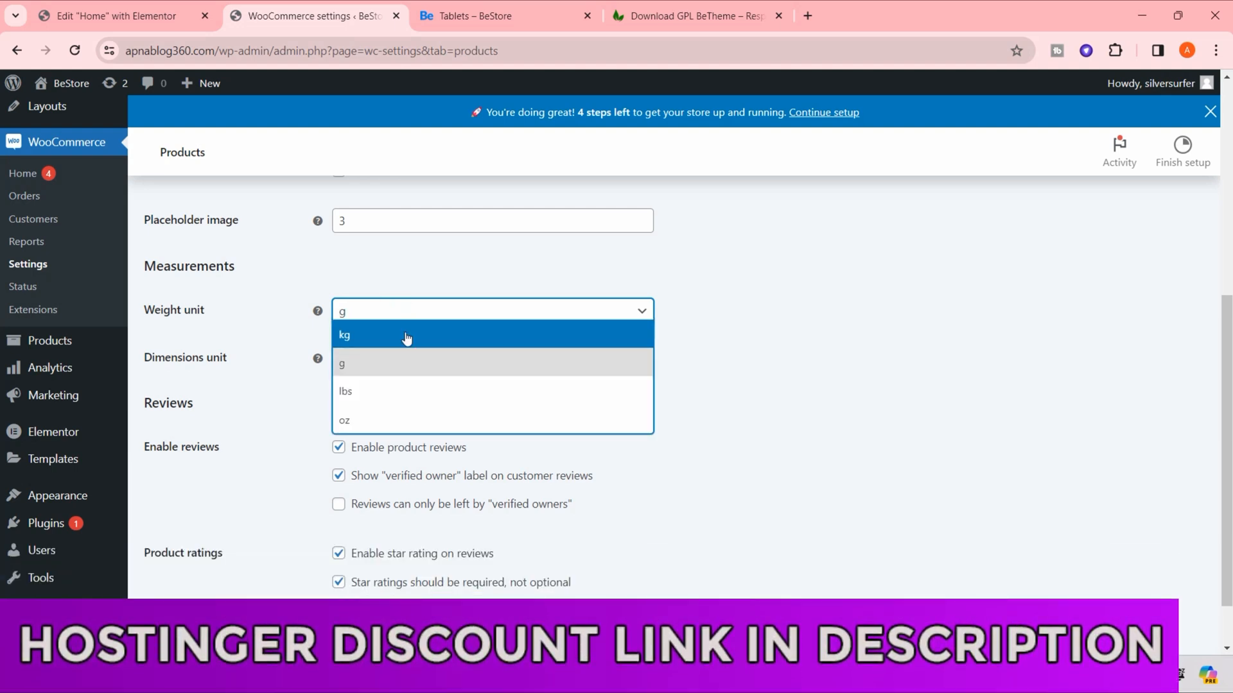
left_click(406, 336)
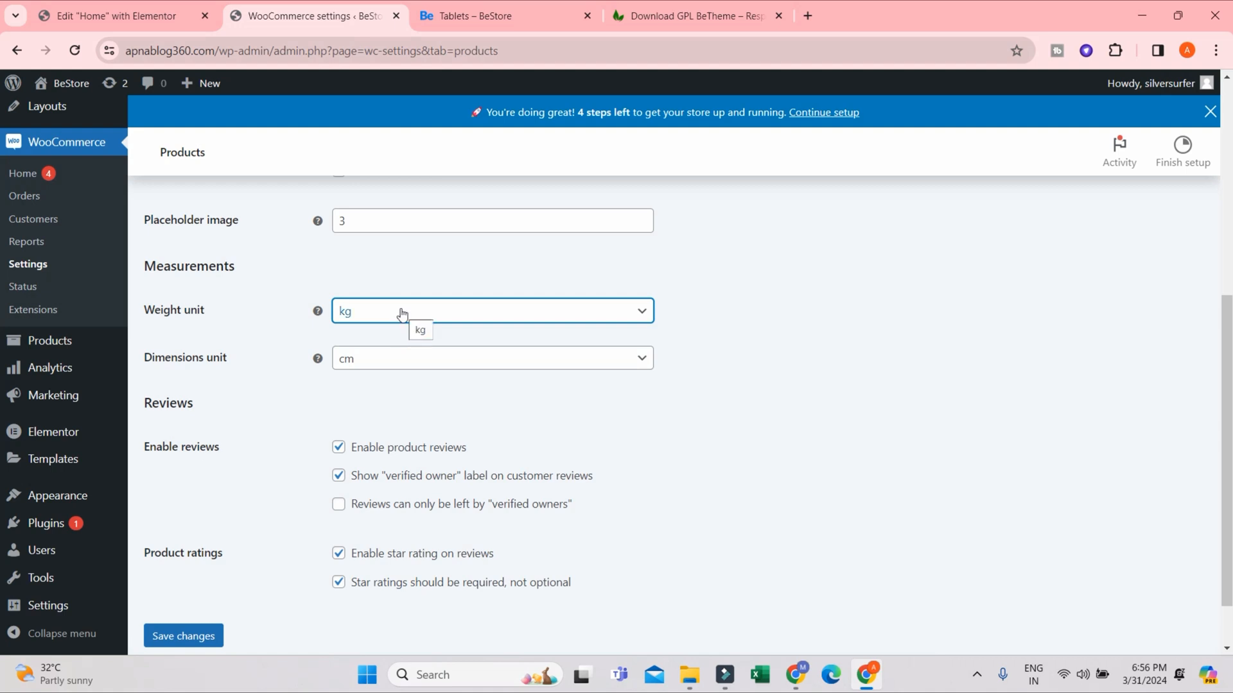
left_click(402, 314)
left_click(358, 365)
left_click(392, 314)
left_click(387, 315)
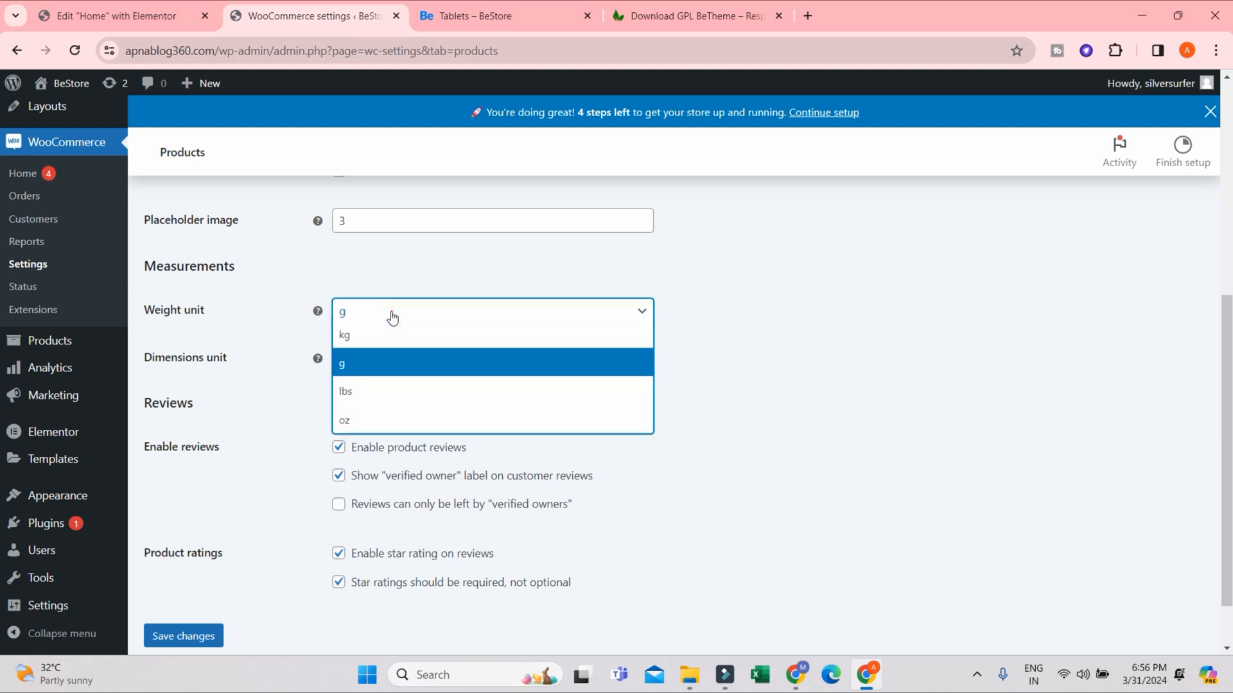
left_click(359, 364)
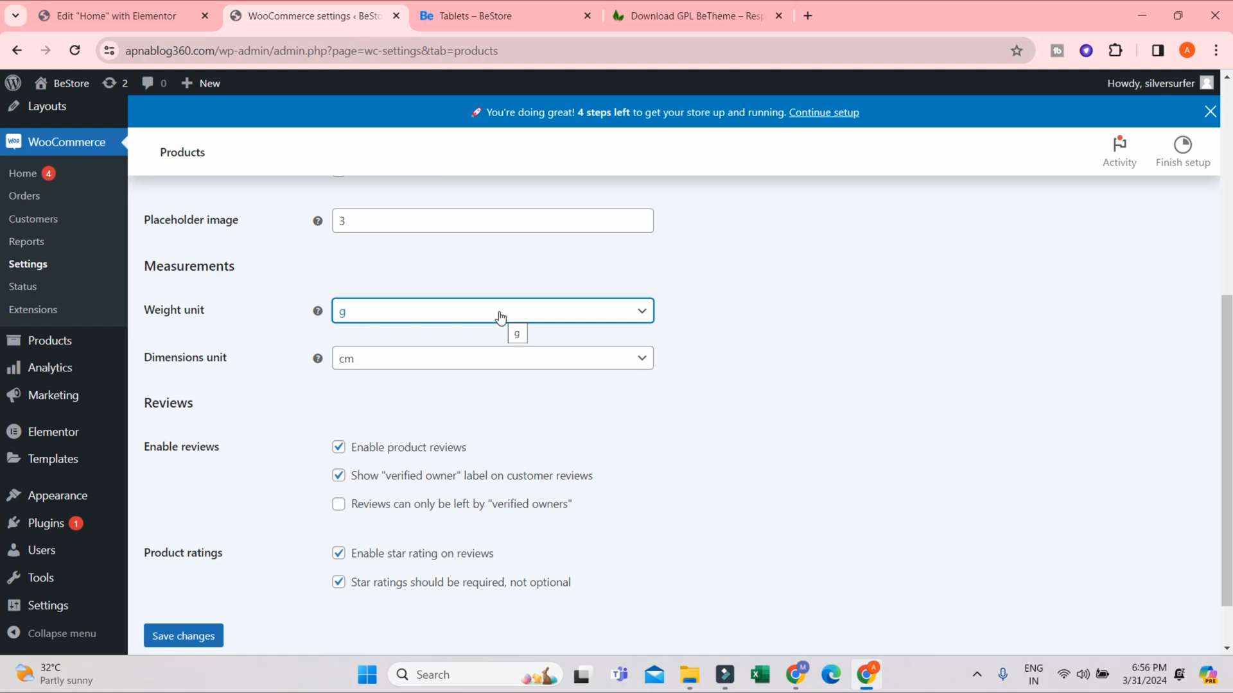
- Try in as the dimensions unit and switch it back to cm
left_click(418, 359)
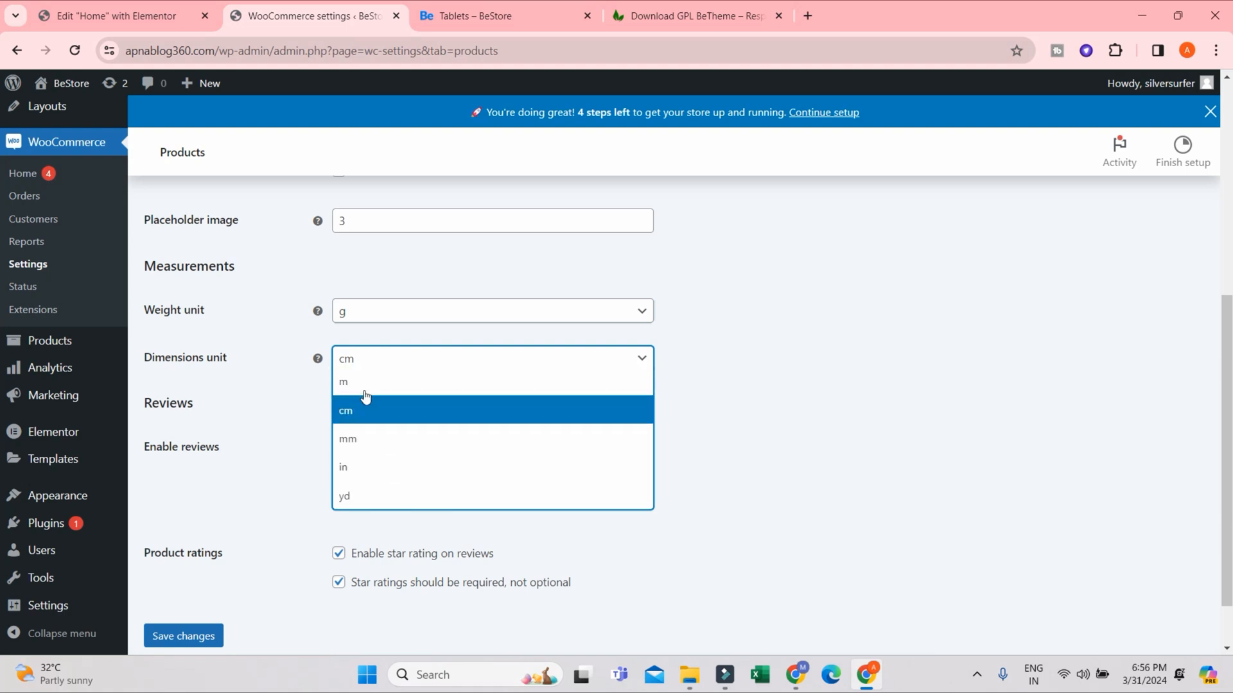
left_click(377, 460)
left_click(388, 357)
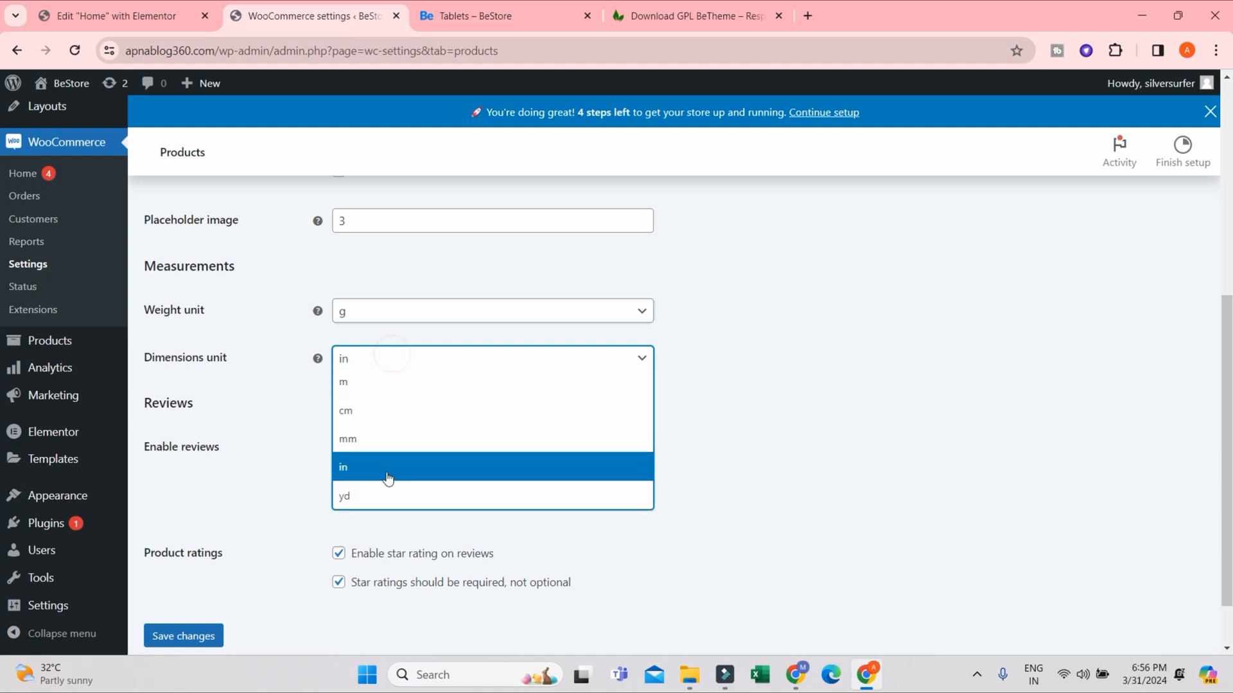
left_click(369, 414)
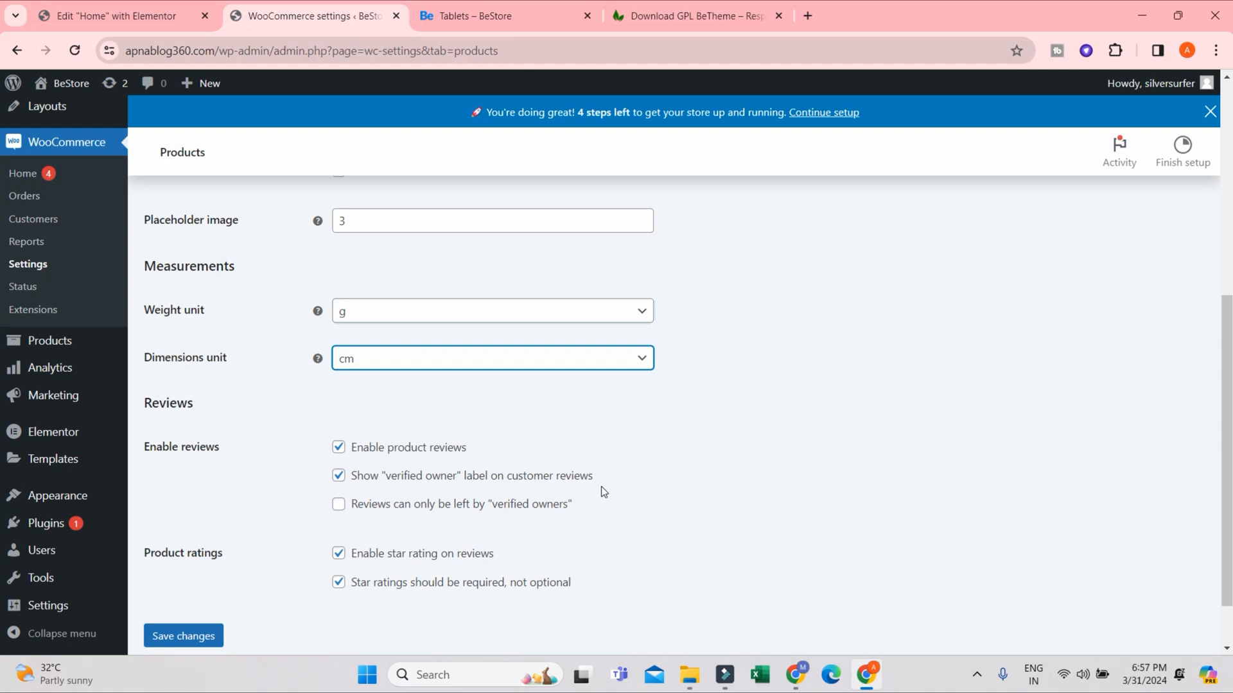
- Toggle the option that only "verified owners" can leave reviews on and off, and save the product settings
left_click(389, 506)
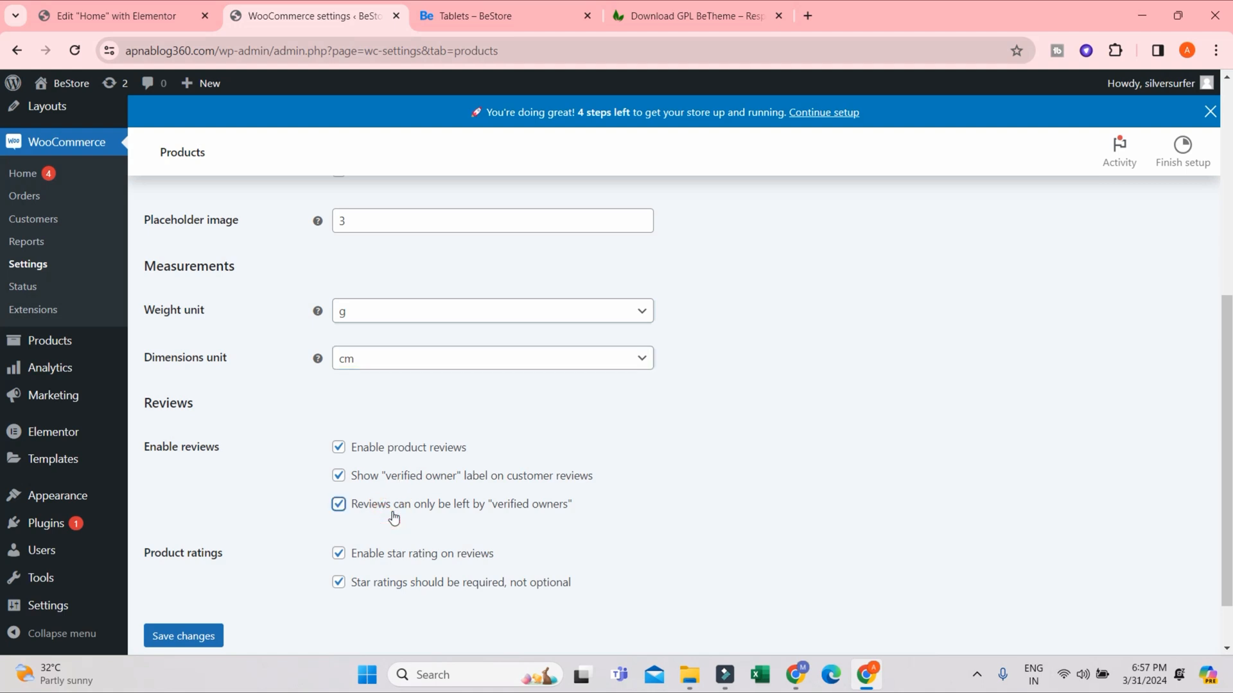
left_click(394, 517)
left_click(395, 517)
left_click(395, 507)
left_click(204, 636)
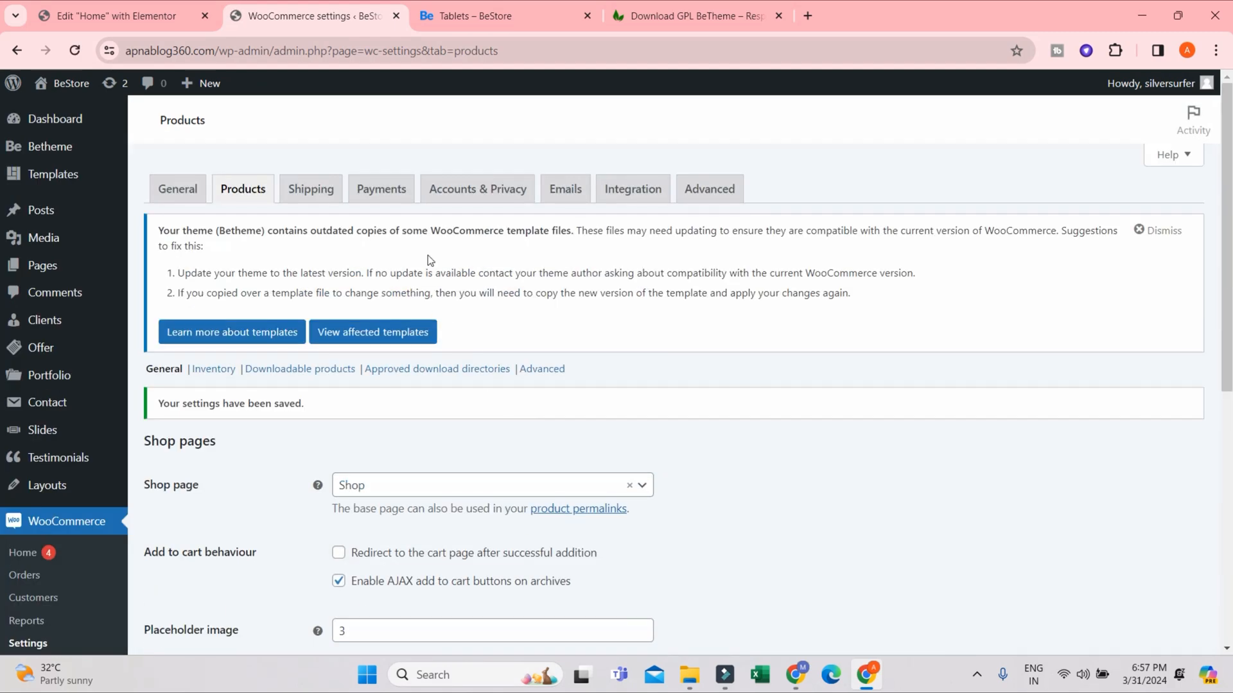
- Start a new shipping zone in the WooCommerce shipping settings and bring its shipping methods section into view
left_click(296, 187)
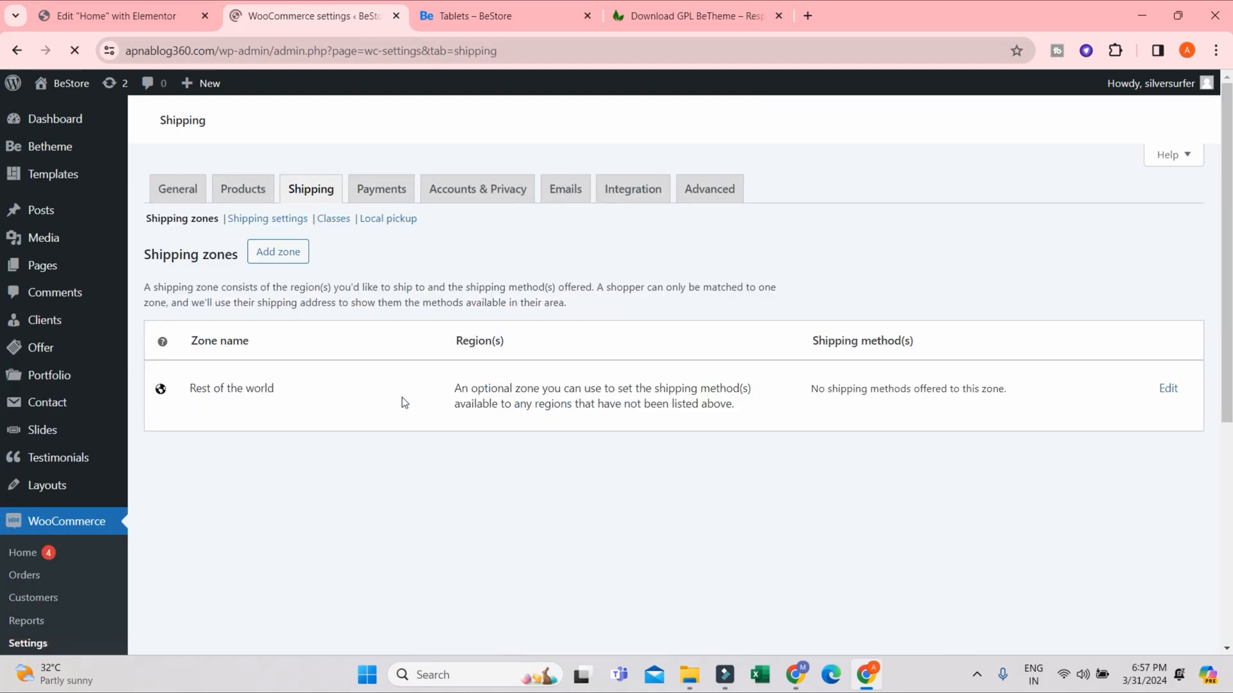
scroll(467, 522, "down", 5)
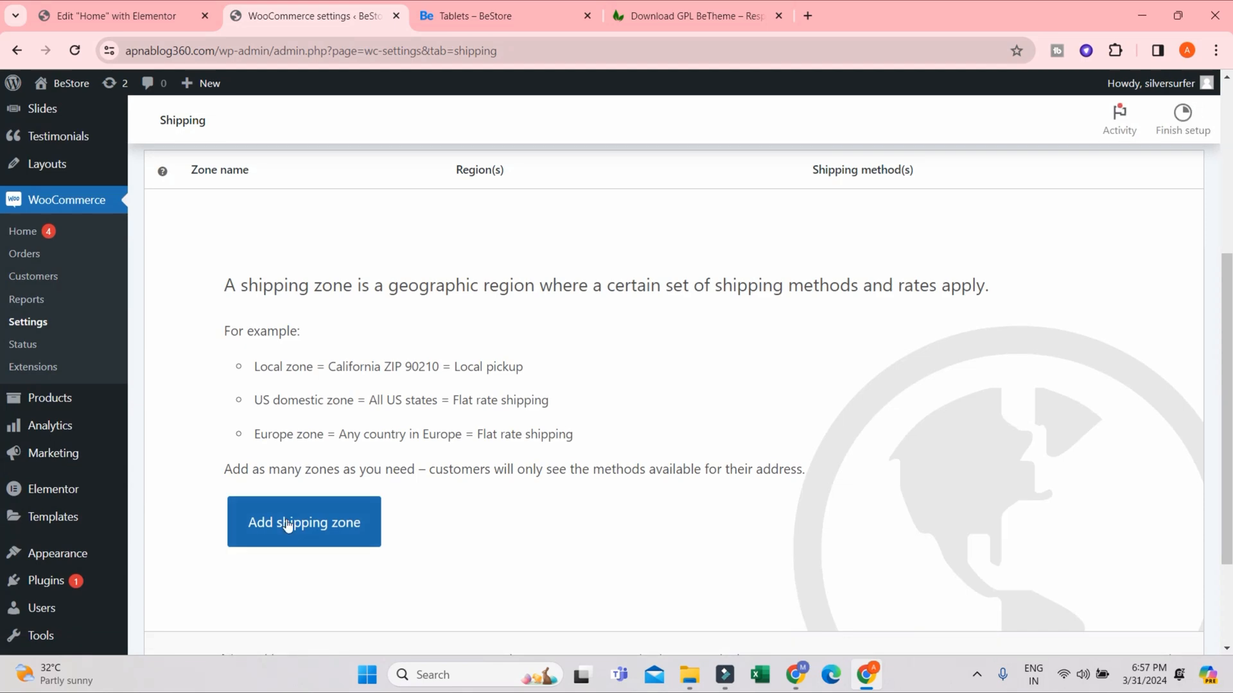
left_click(287, 524)
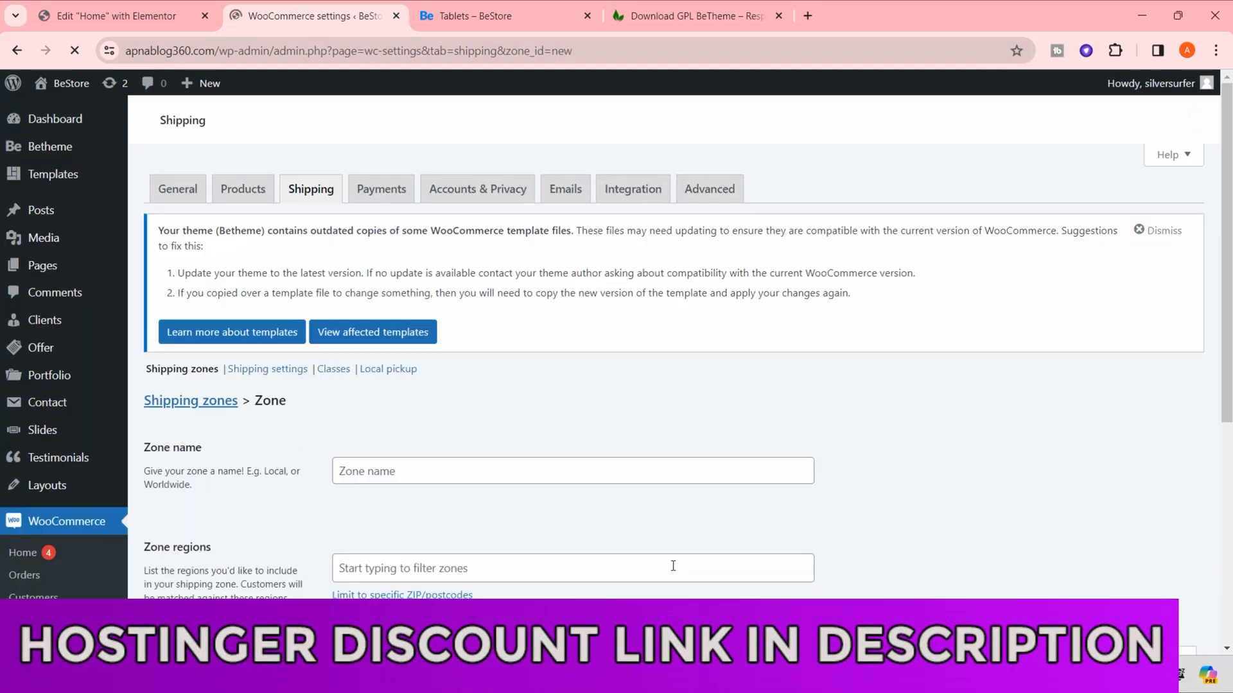
scroll(438, 522, "down", 2)
scroll(438, 522, "down", 4)
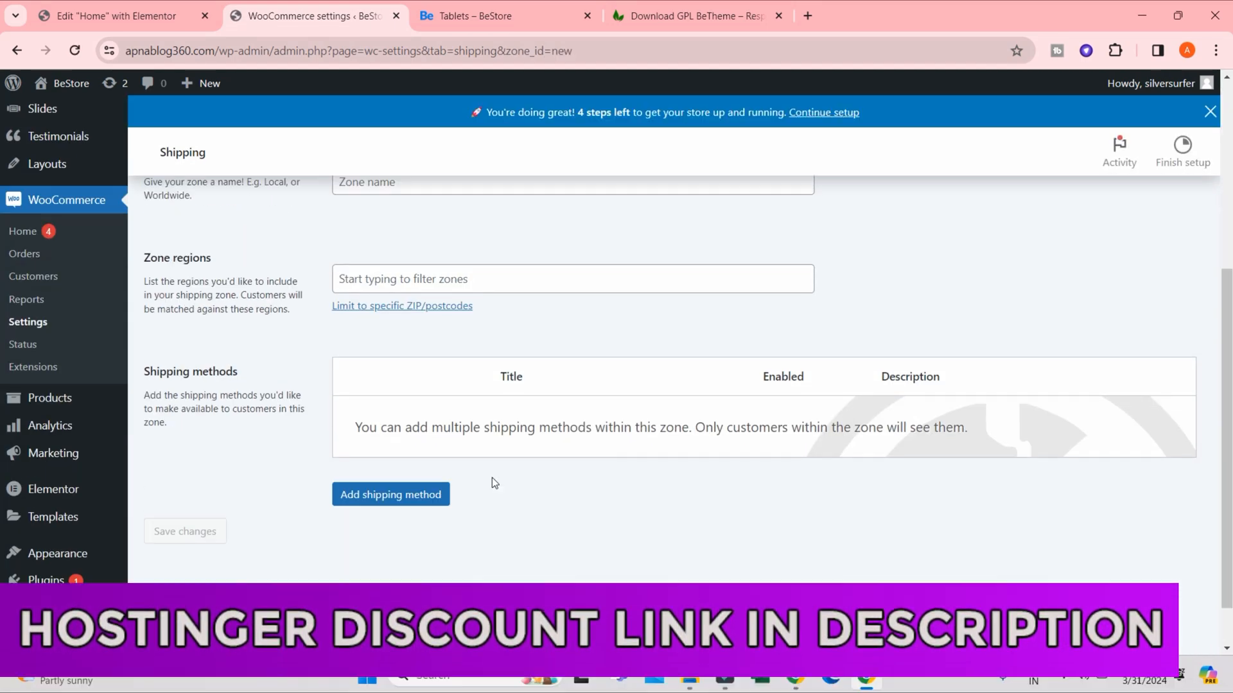
- Create and save a Flat rate shipping method for the zone with a cost of ₹50
left_click(386, 498)
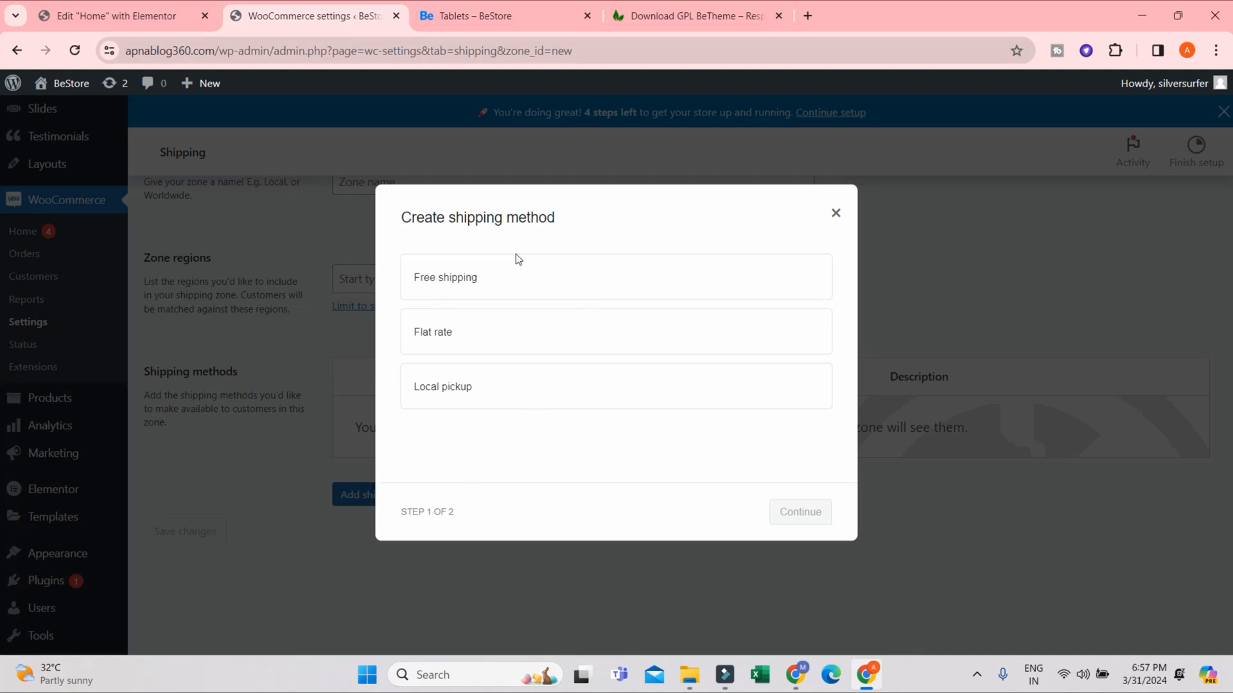
left_click(481, 341)
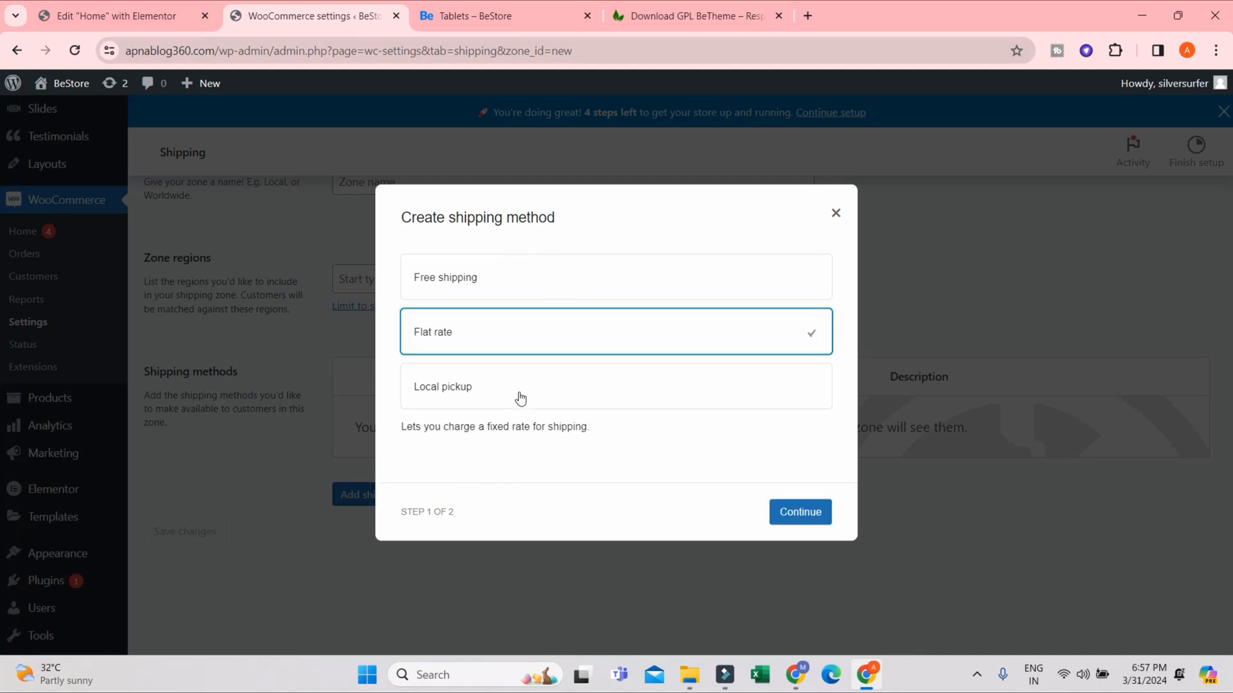
left_click(814, 519)
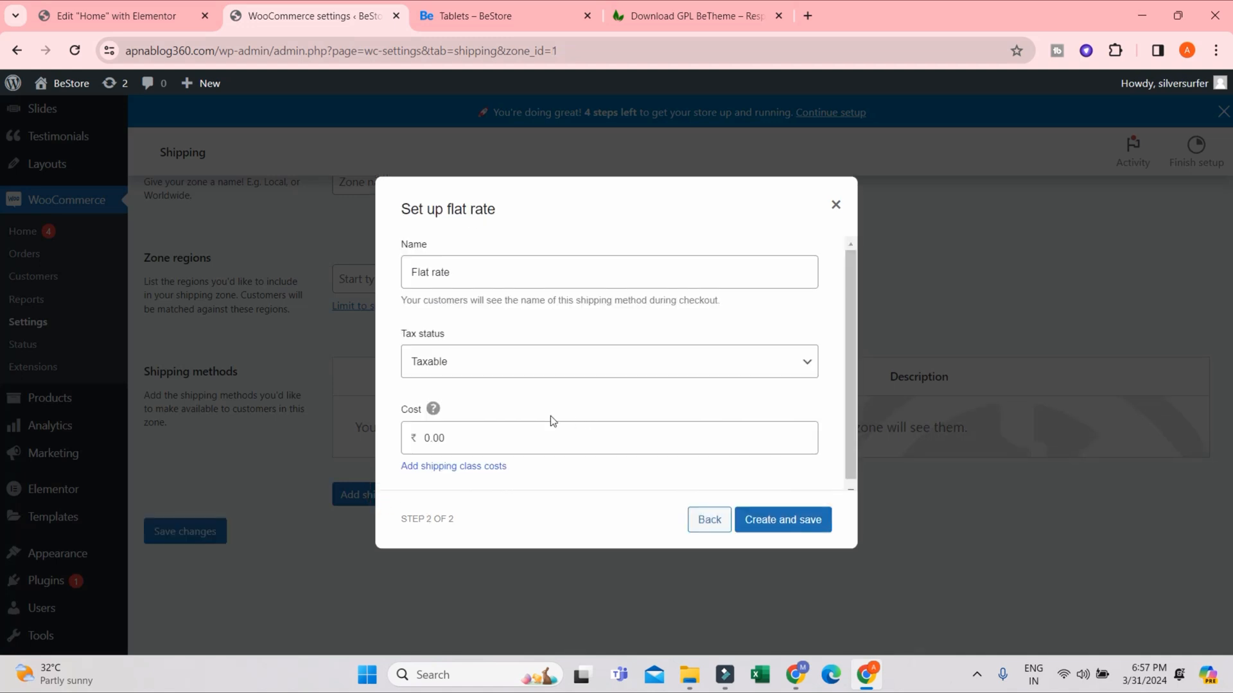
double_click(491, 439)
type("2000")
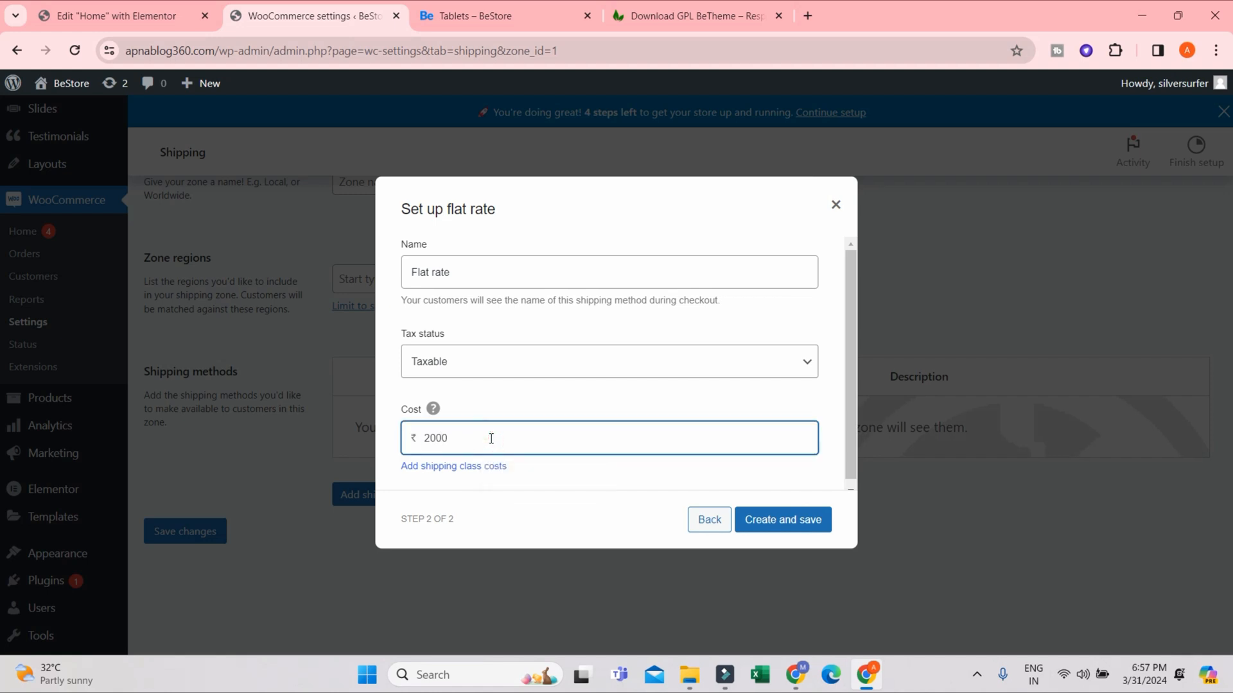
key("BackSpace")
double_click(475, 438)
type("50")
left_click(805, 521)
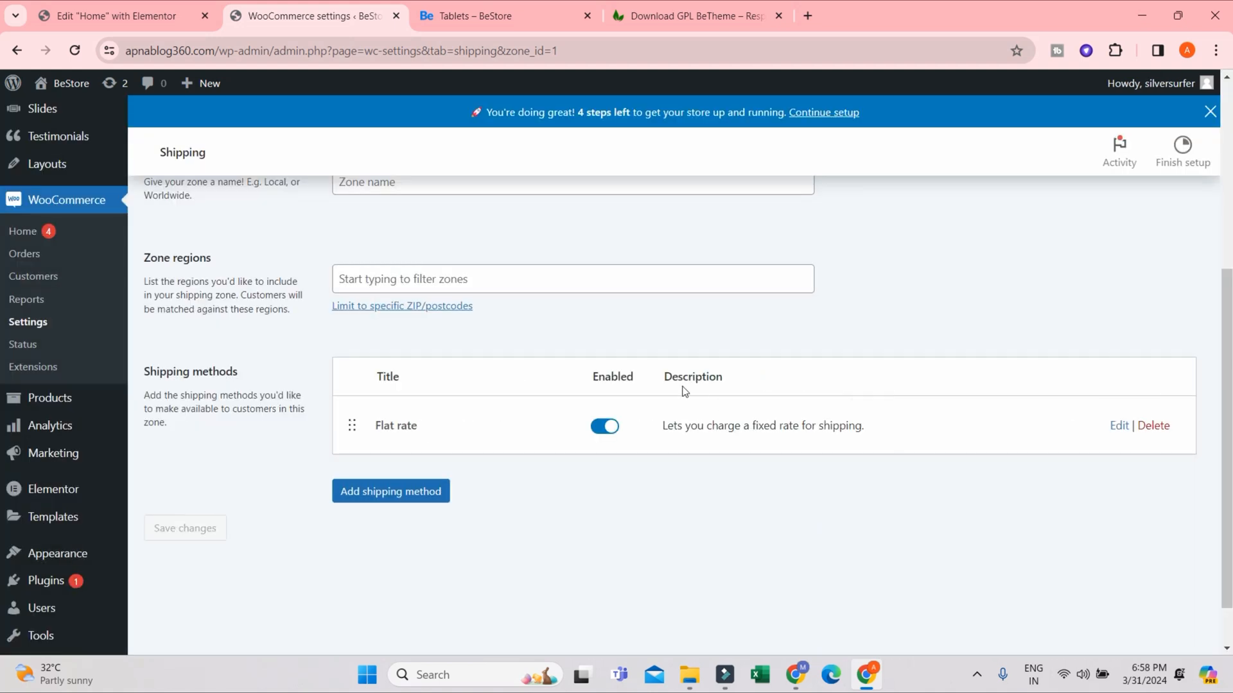
- Open the WooCommerce payments settings and enable the Direct bank transfer payment method
scroll(578, 302, "up", 1)
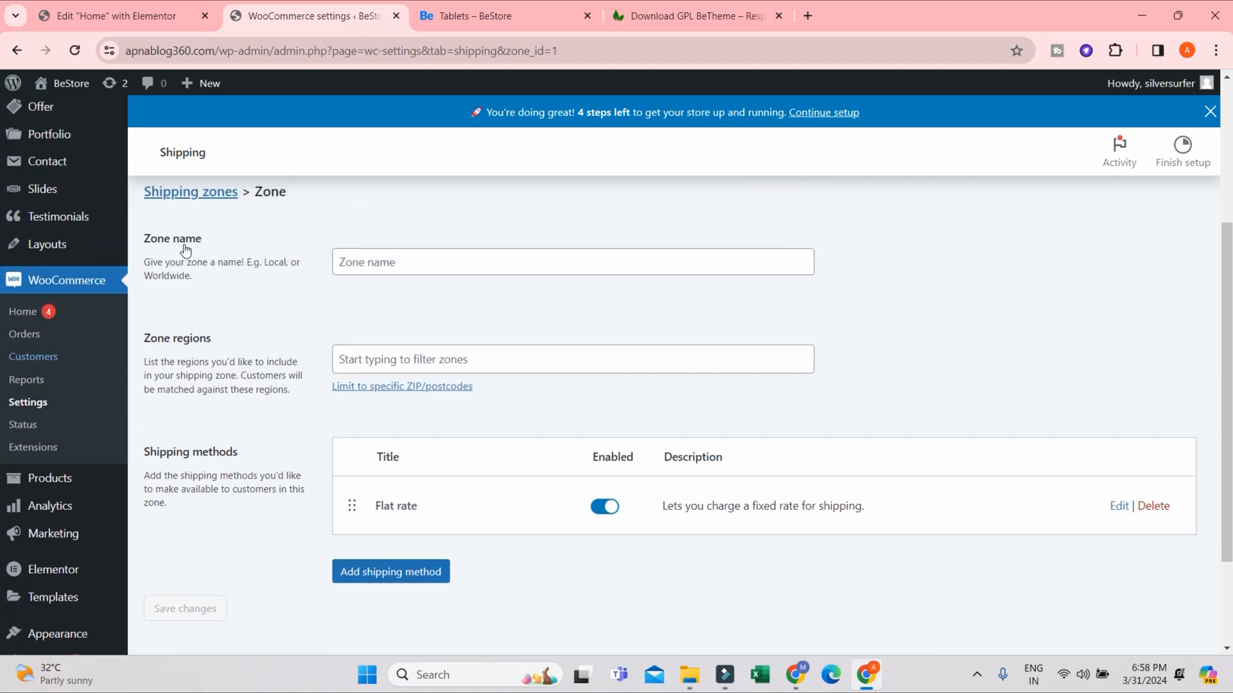
scroll(186, 252, "up", 3)
left_click(381, 222)
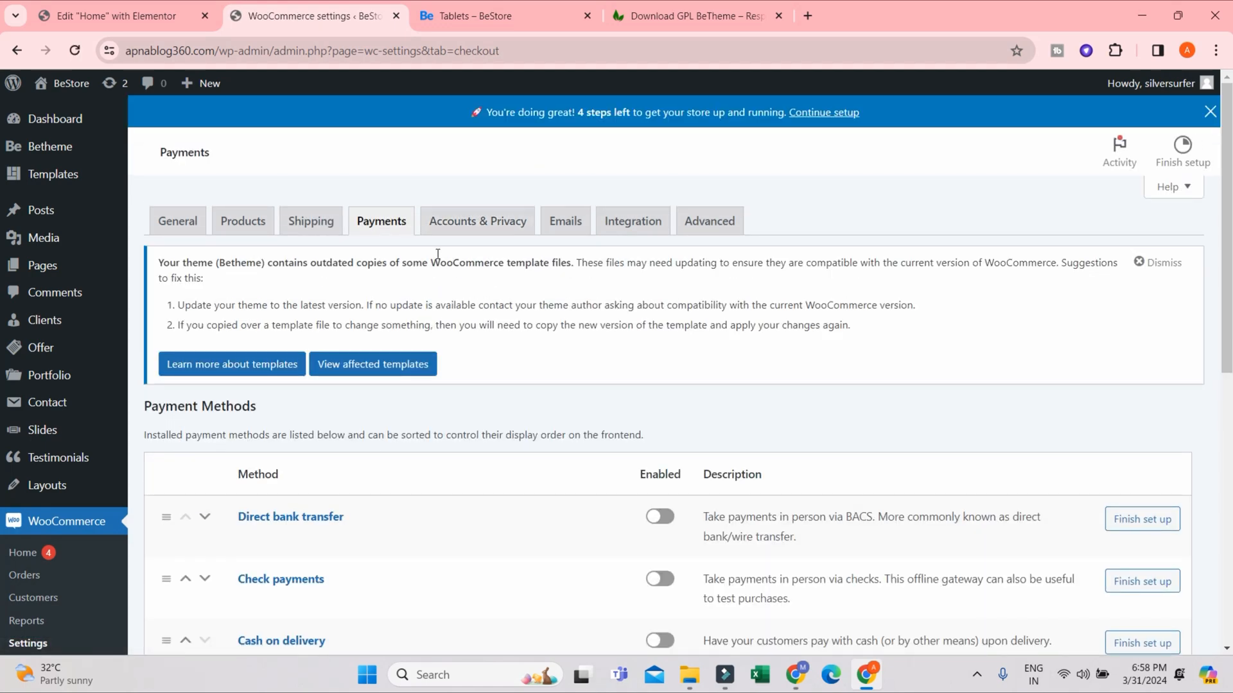
scroll(378, 418, "down", 2)
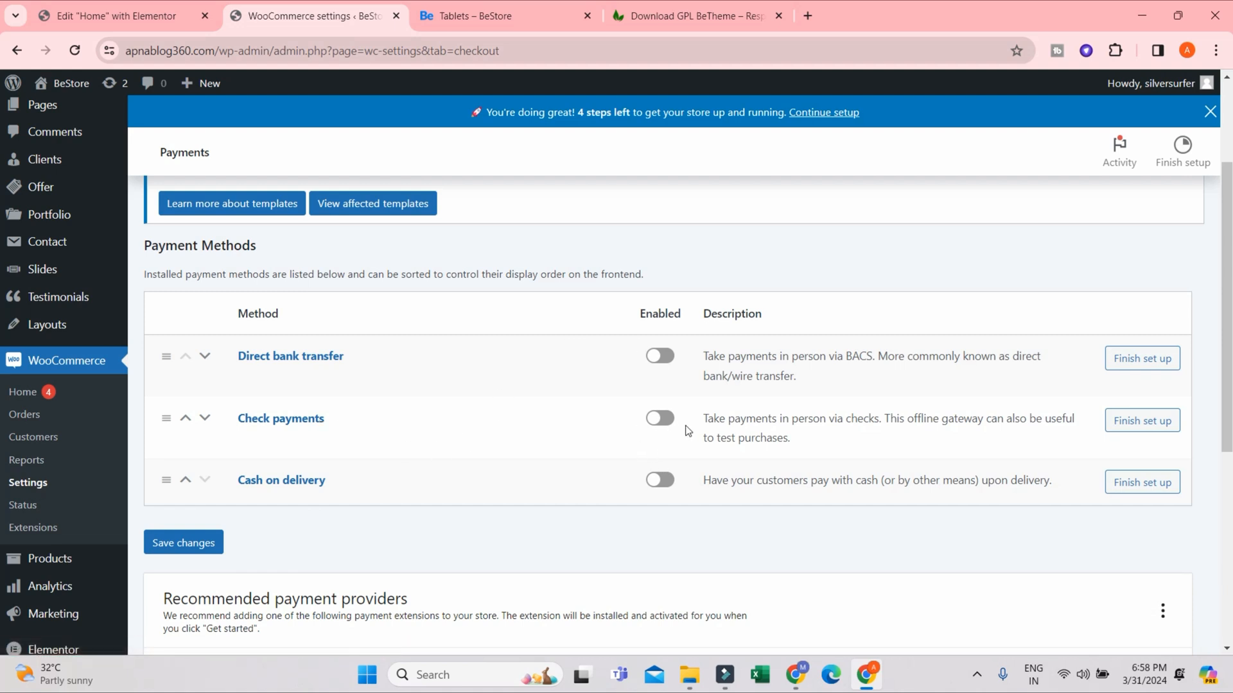
left_click(660, 355)
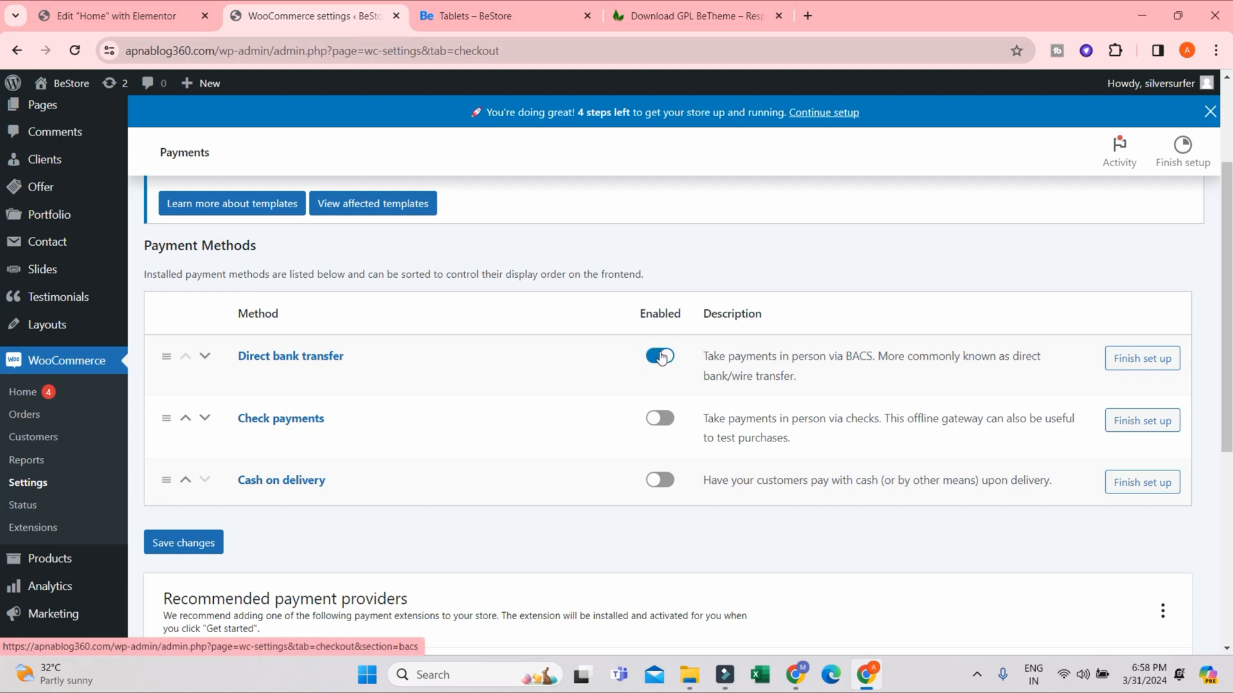
- Open the Direct bank transfer setup, review its account details fields and return to the payment methods list
left_click(1142, 359)
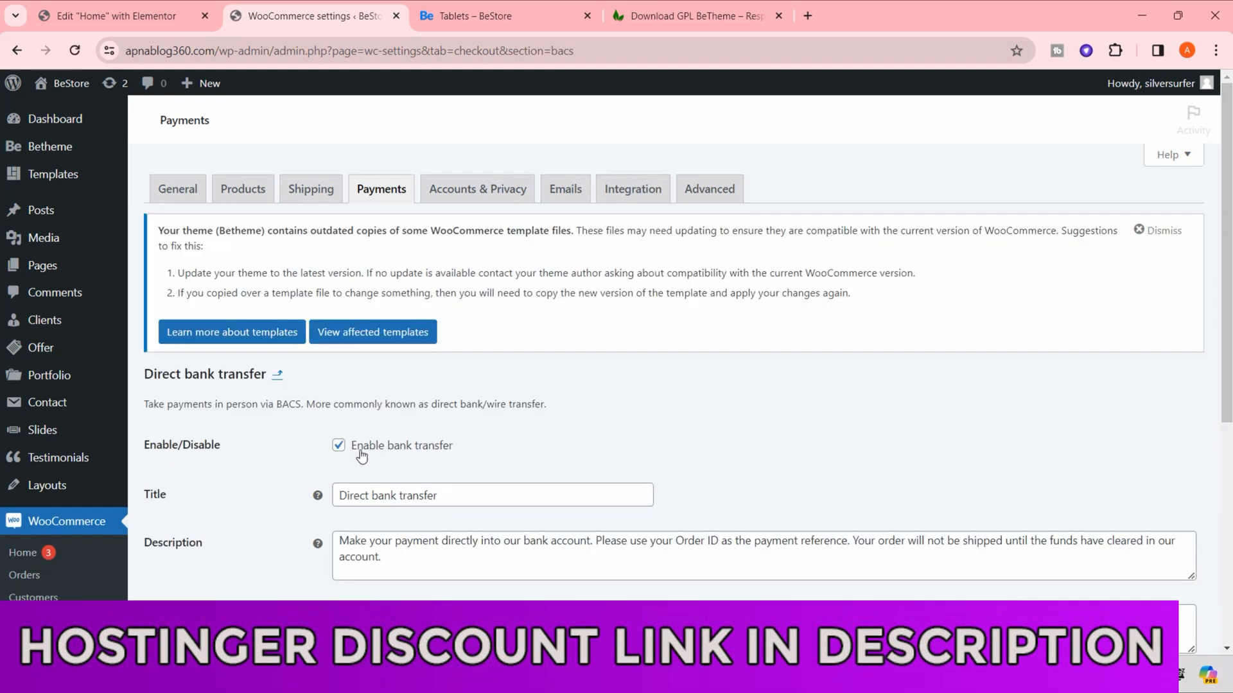
scroll(420, 537, "down", 5)
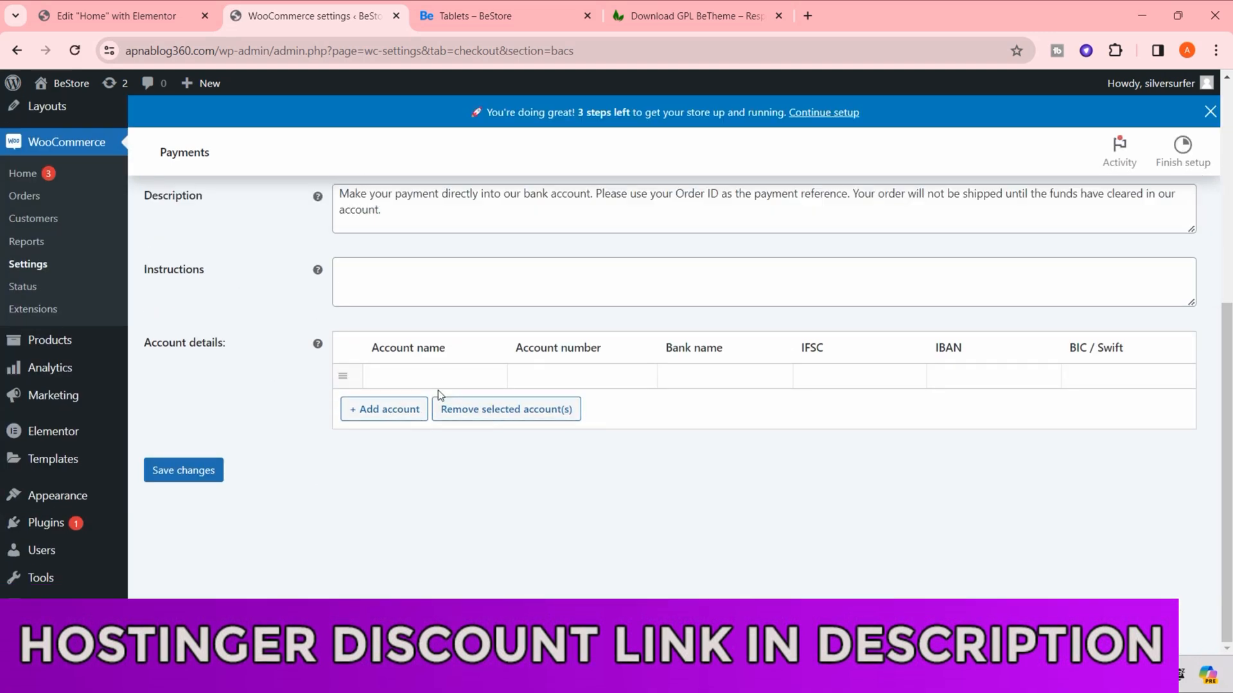
scroll(325, 483, "up", 5)
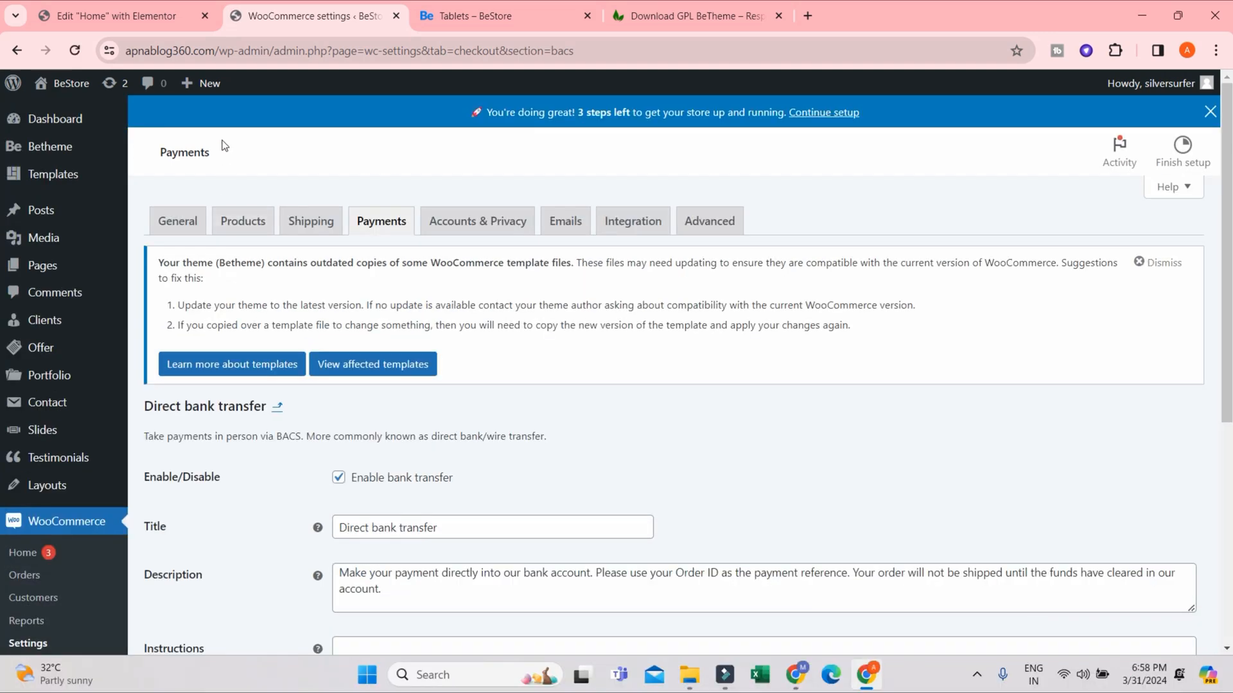
left_click(380, 222)
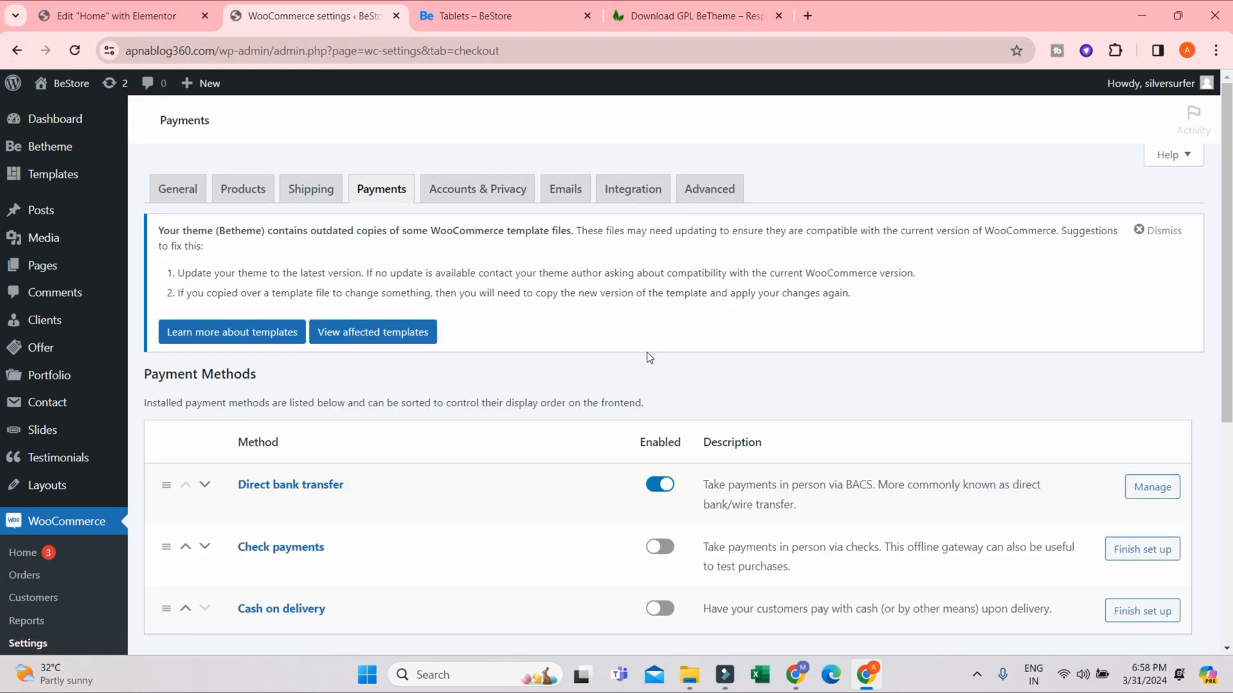
- Examine the payment methods and the recommended payment providers, including PayU for WooCommerce and Razorpay
scroll(706, 406, "down", 5)
scroll(642, 405, "up", 5)
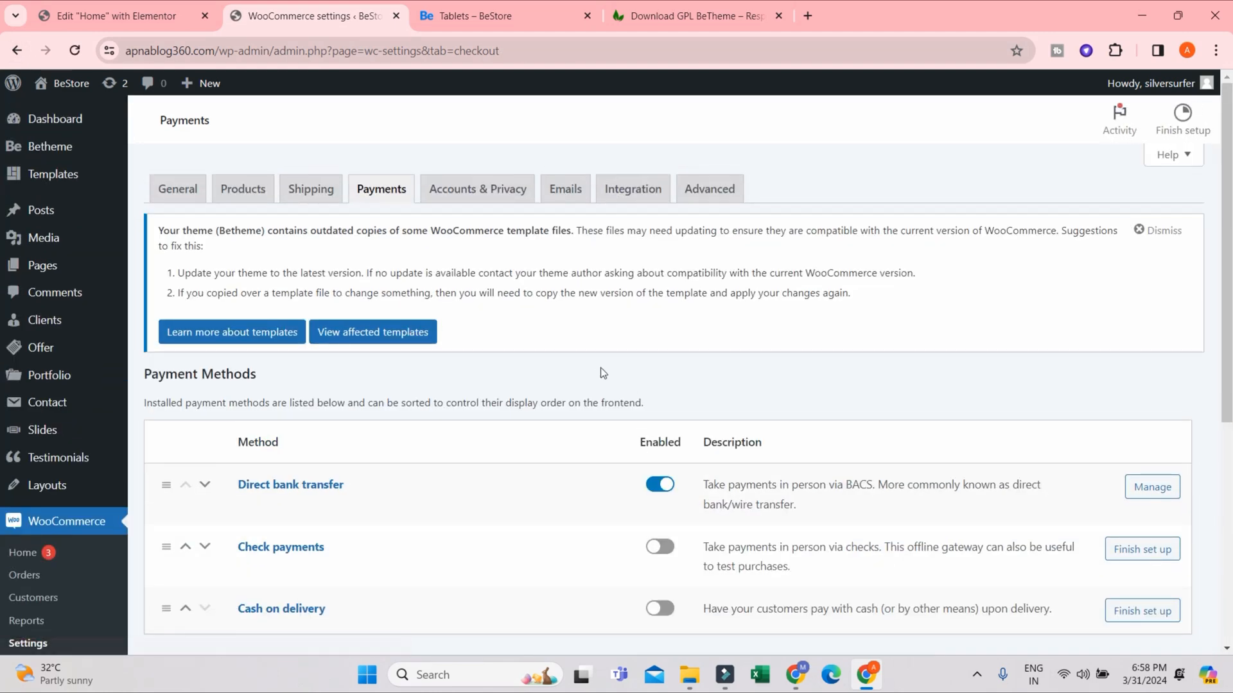
scroll(648, 391, "down", 10)
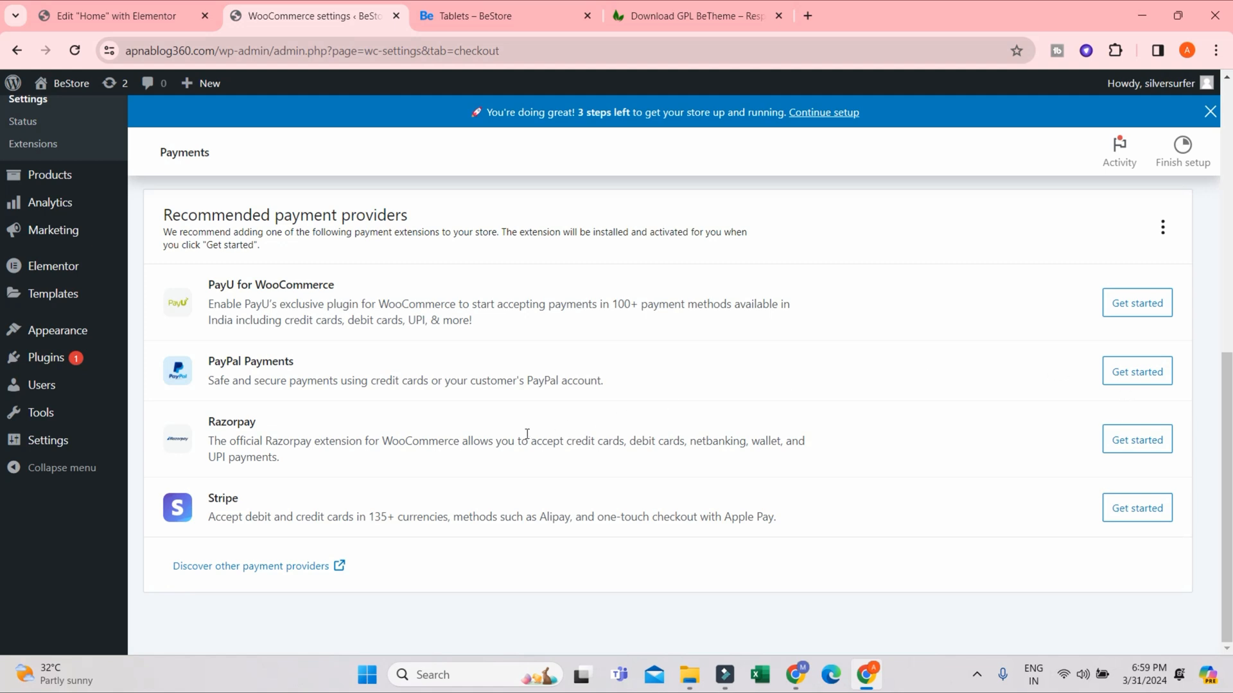
left_click_drag(216, 417, 482, 443)
left_click(250, 296)
scroll(396, 377, "up", 7)
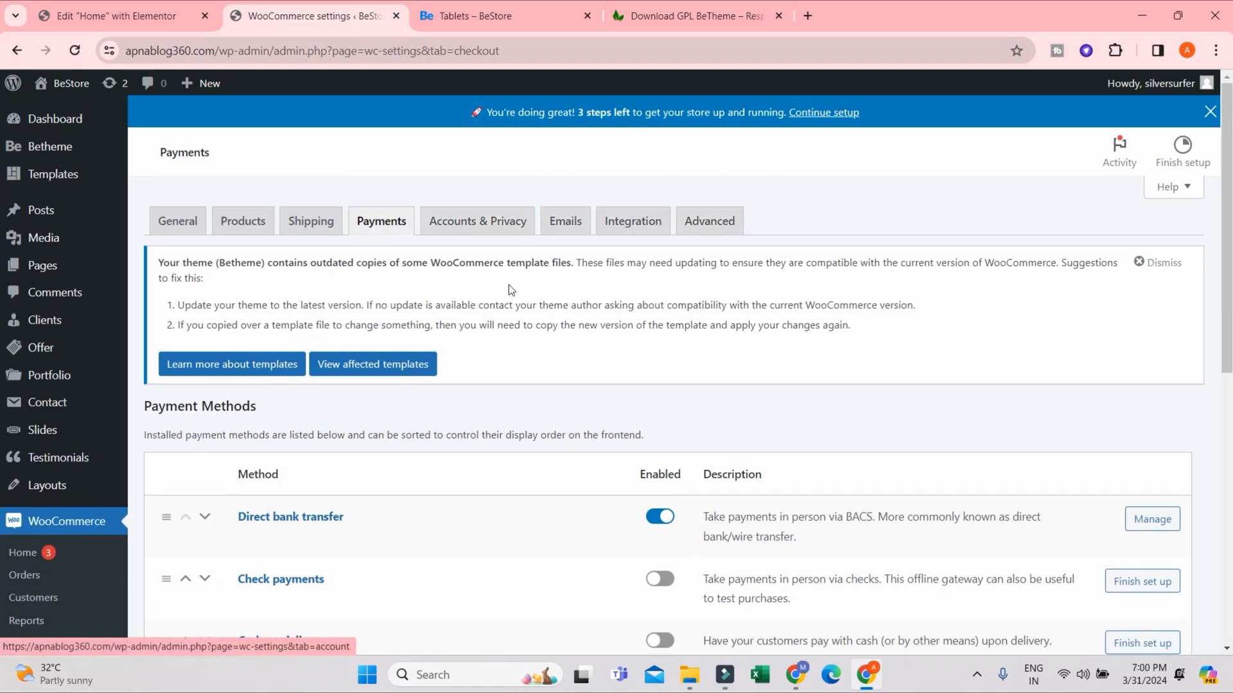
scroll(86, 494, "down", 3)
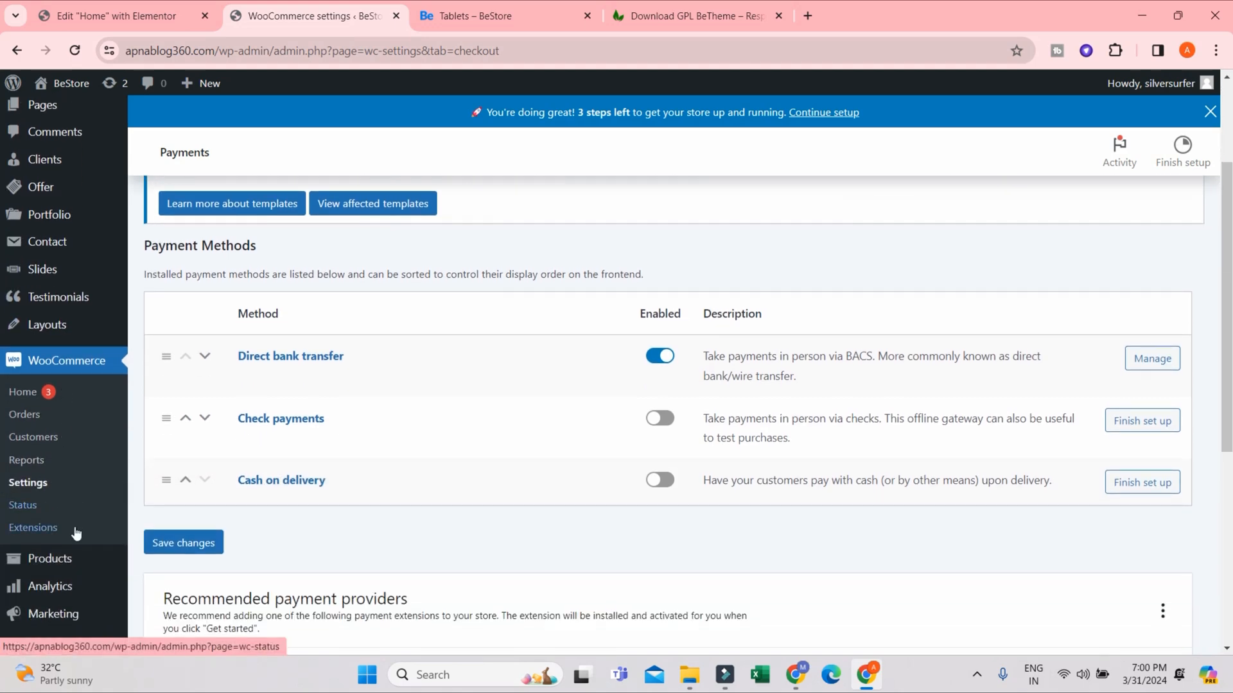
scroll(75, 488, "down", 3)
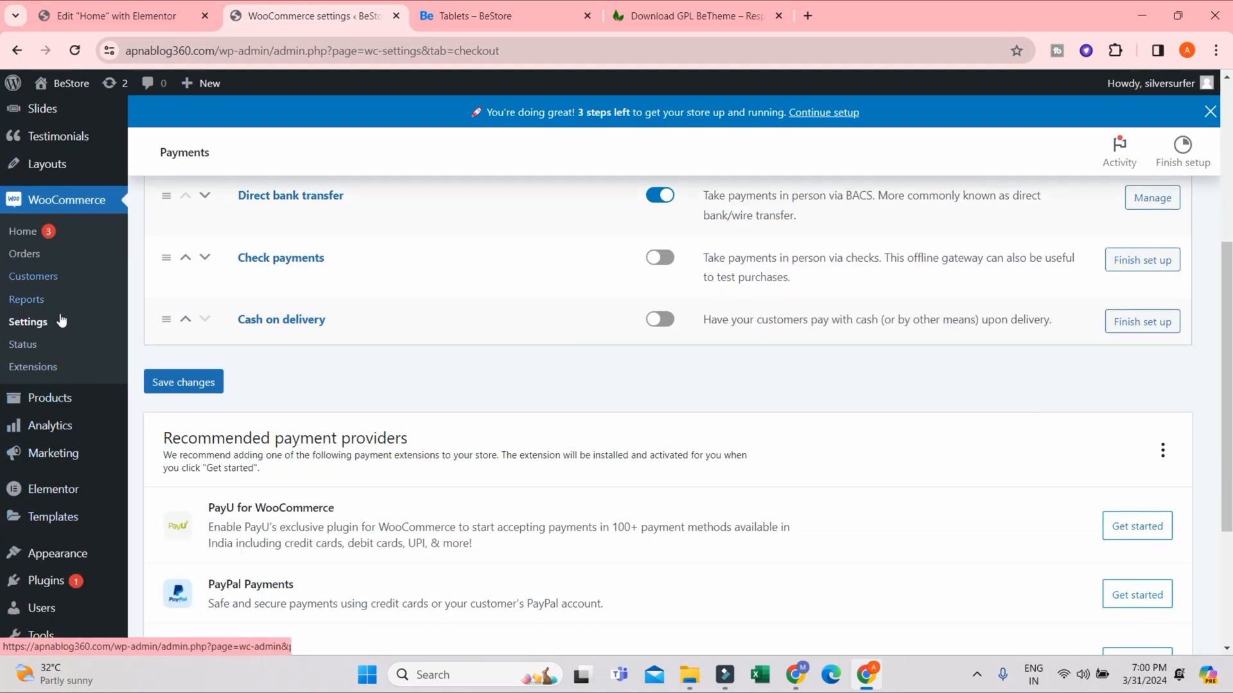
- Open the list of all store products in the WordPress admin
mouse_move(63, 411)
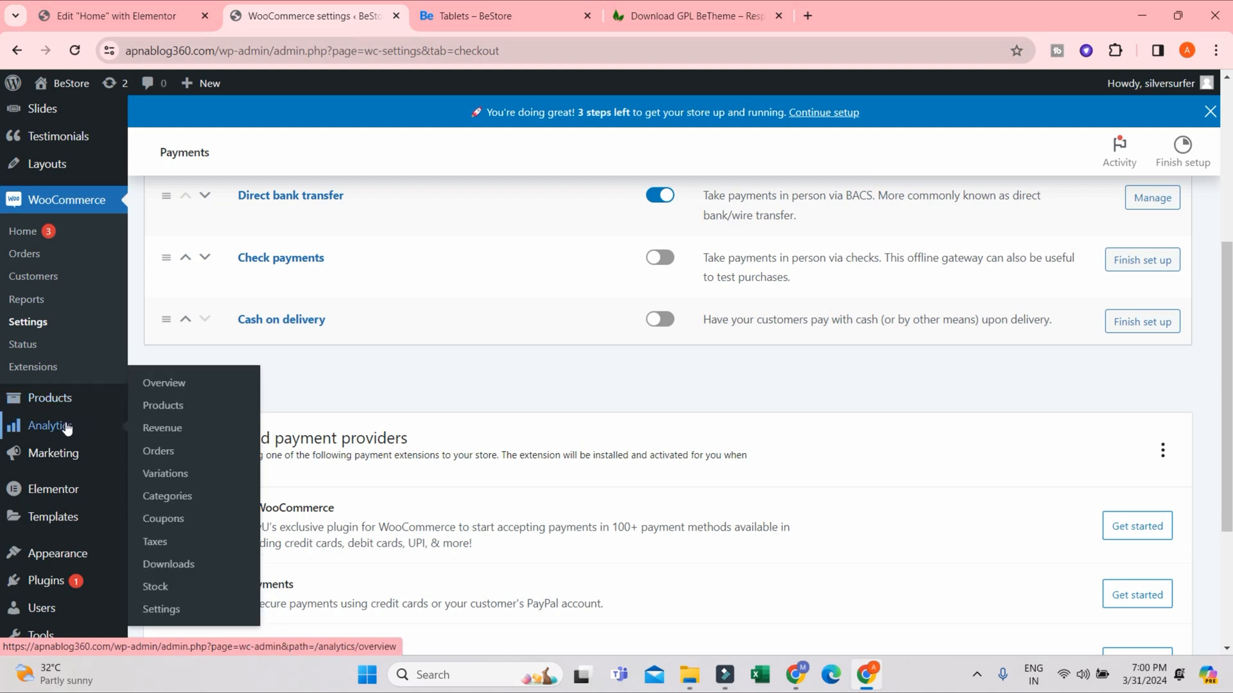
scroll(70, 430, "down", 1)
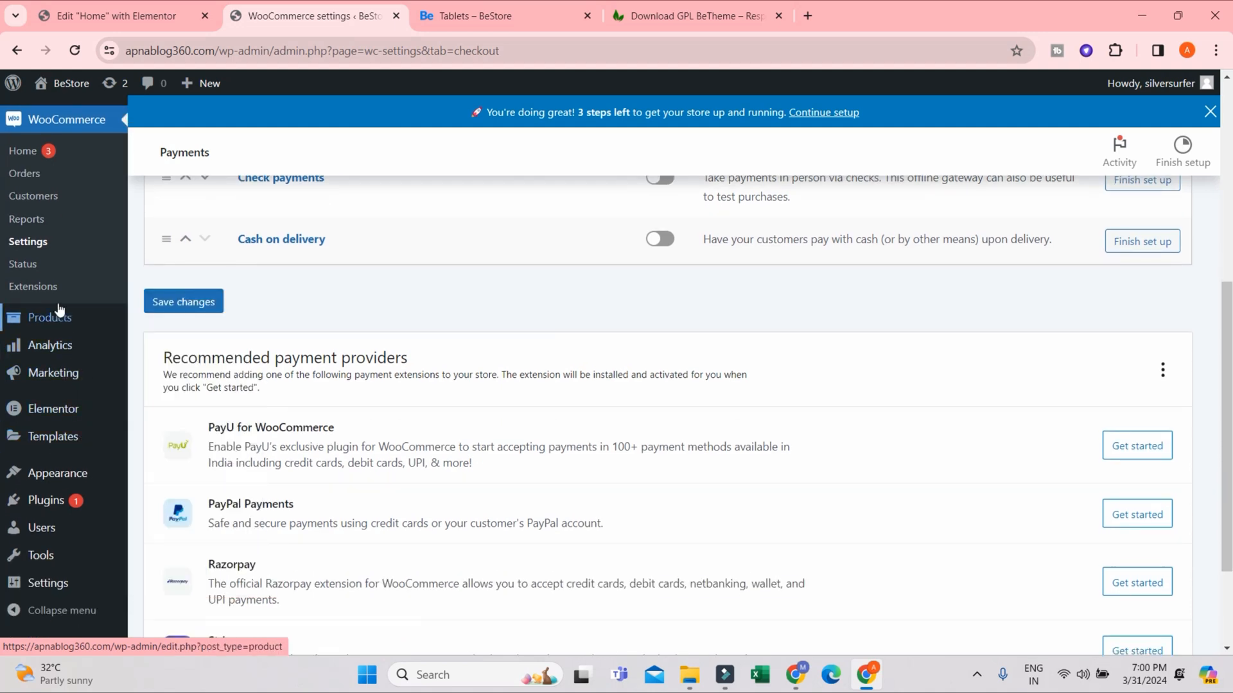
left_click(51, 319)
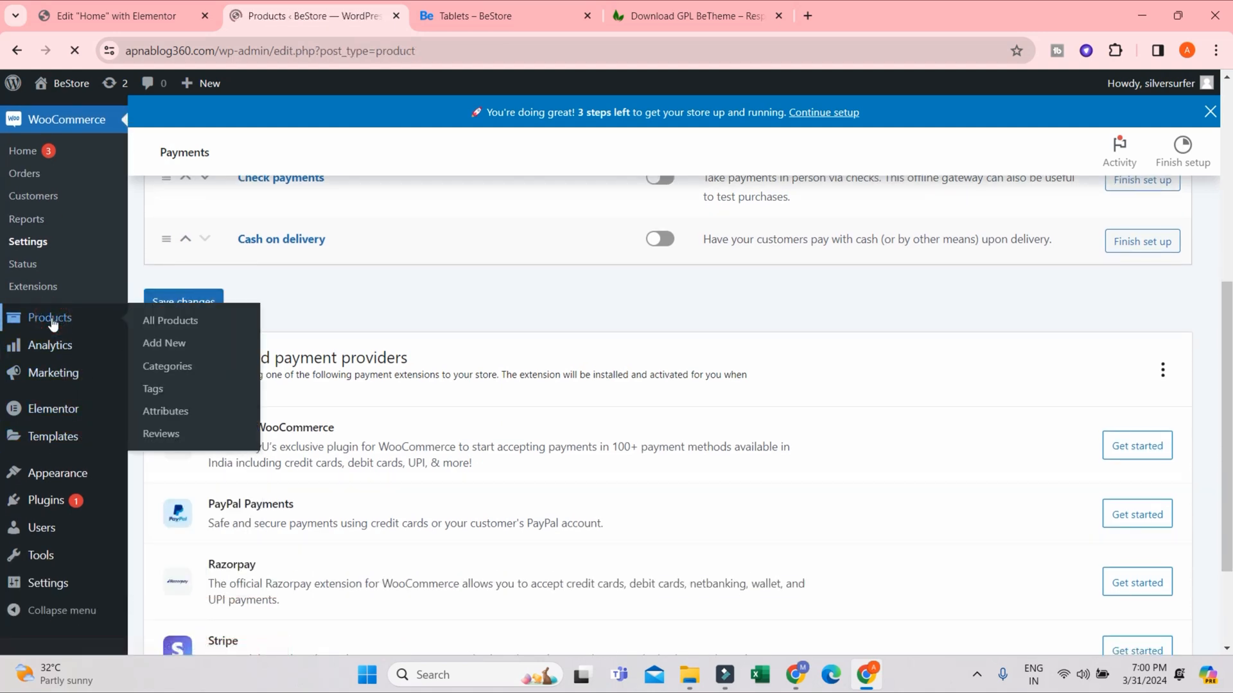
scroll(419, 398, "down", 5)
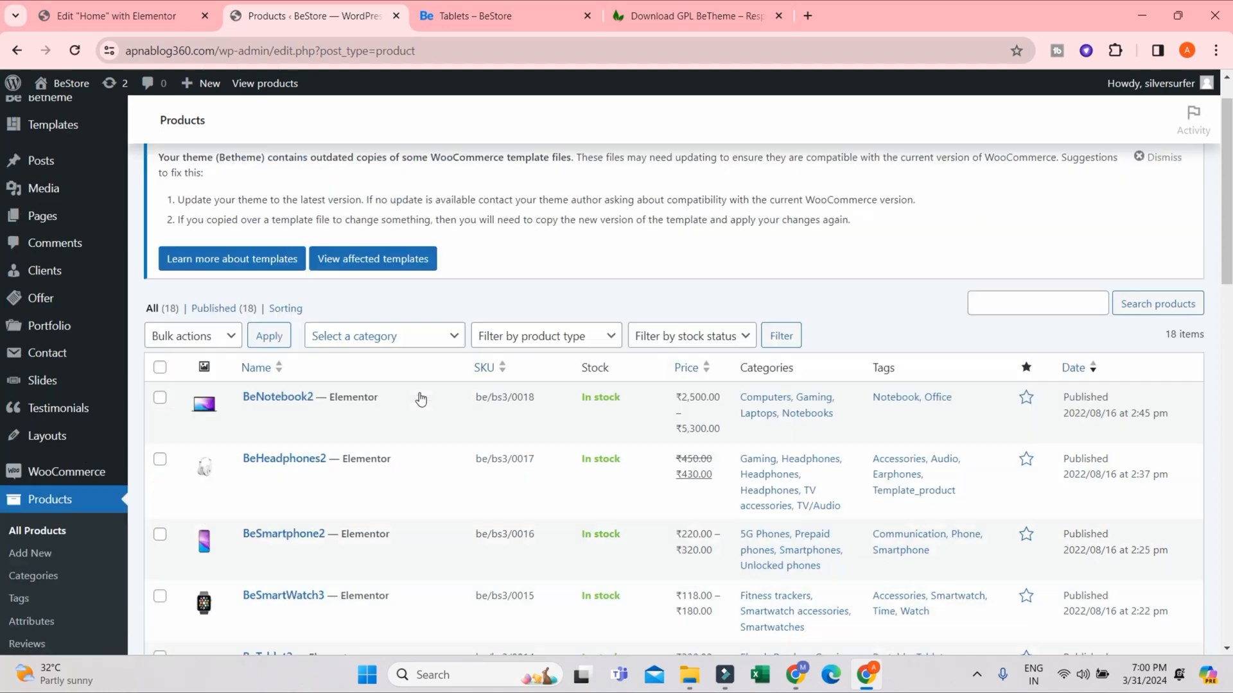
- Open the BeStore storefront homepage and examine its Best Choice products, including BeNotebook1, BeEarphones1 and BeTablet2
left_click(441, 17)
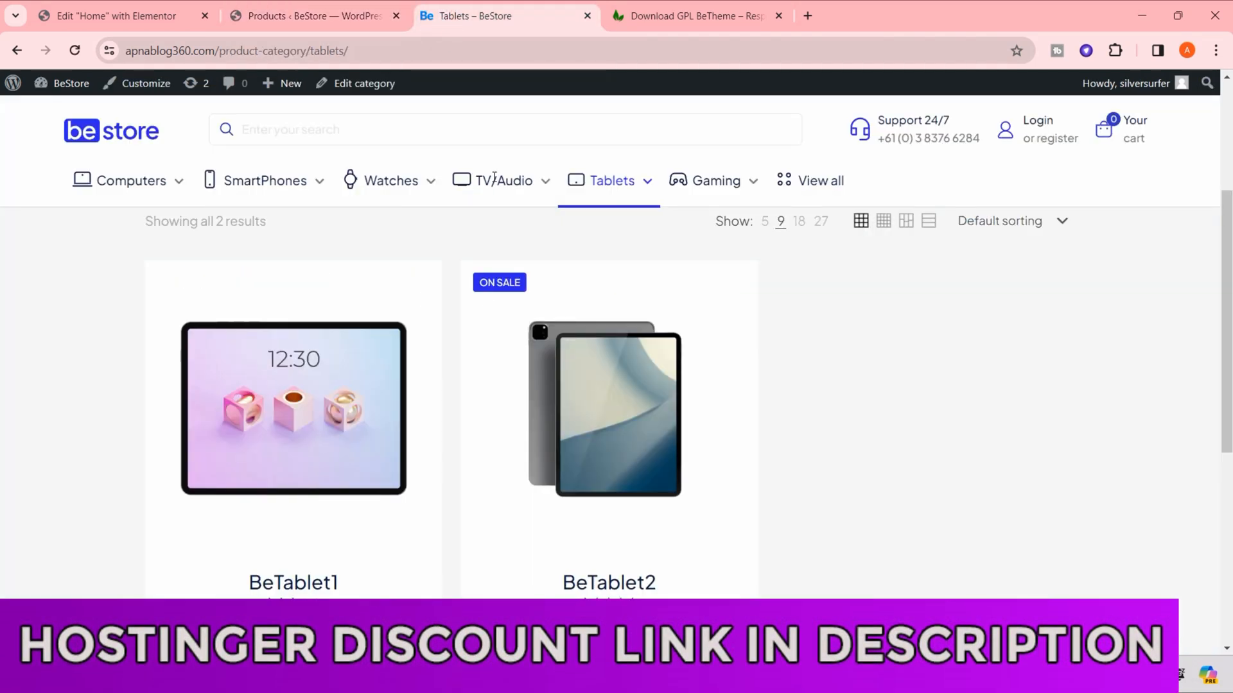
scroll(135, 187, "up", 3)
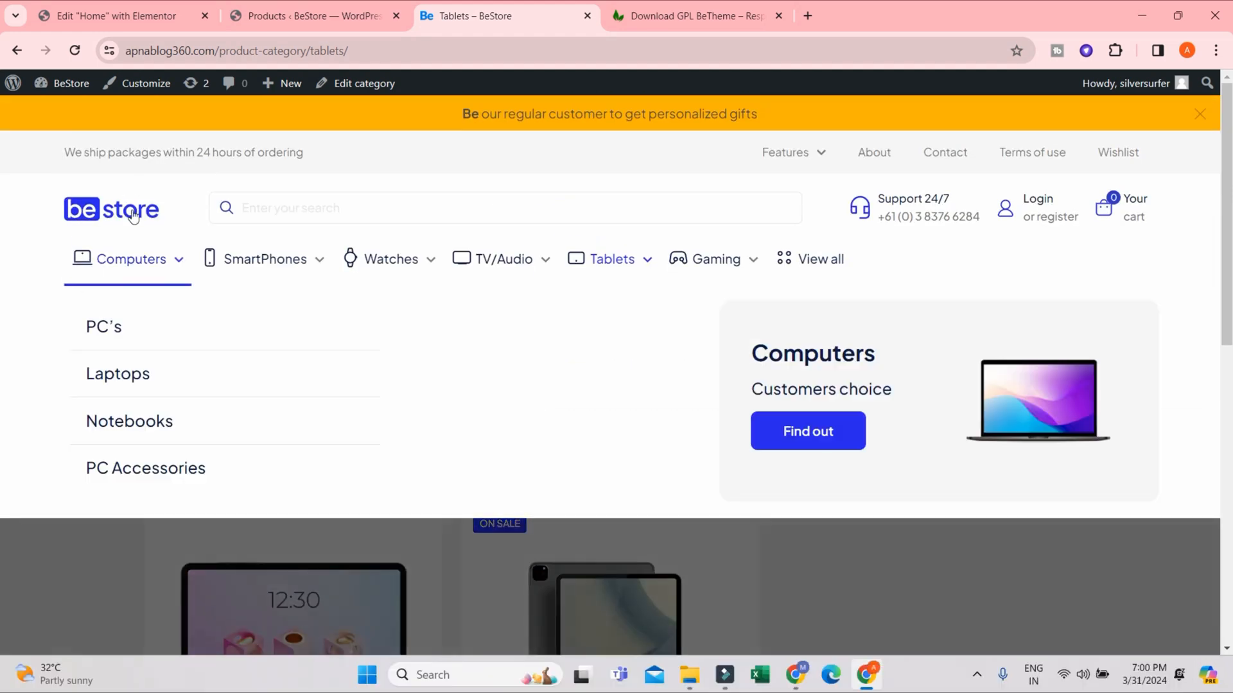
left_click(130, 209)
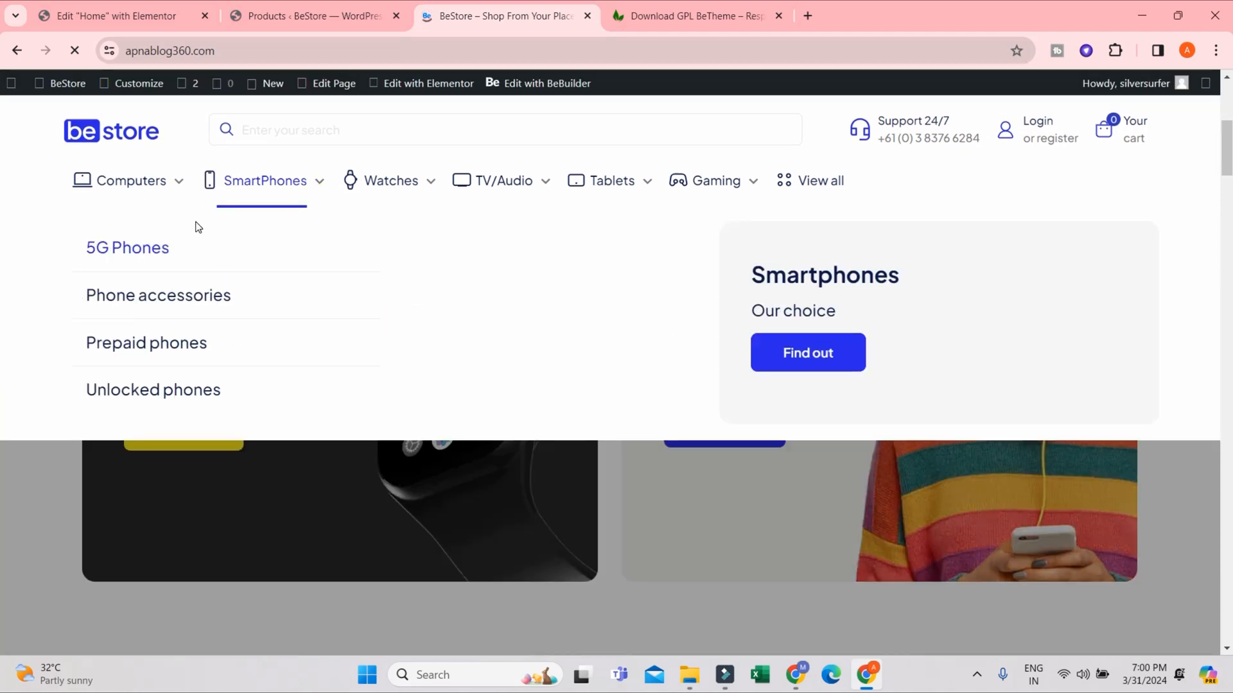
scroll(1085, 552, "down", 8)
scroll(944, 463, "down", 5)
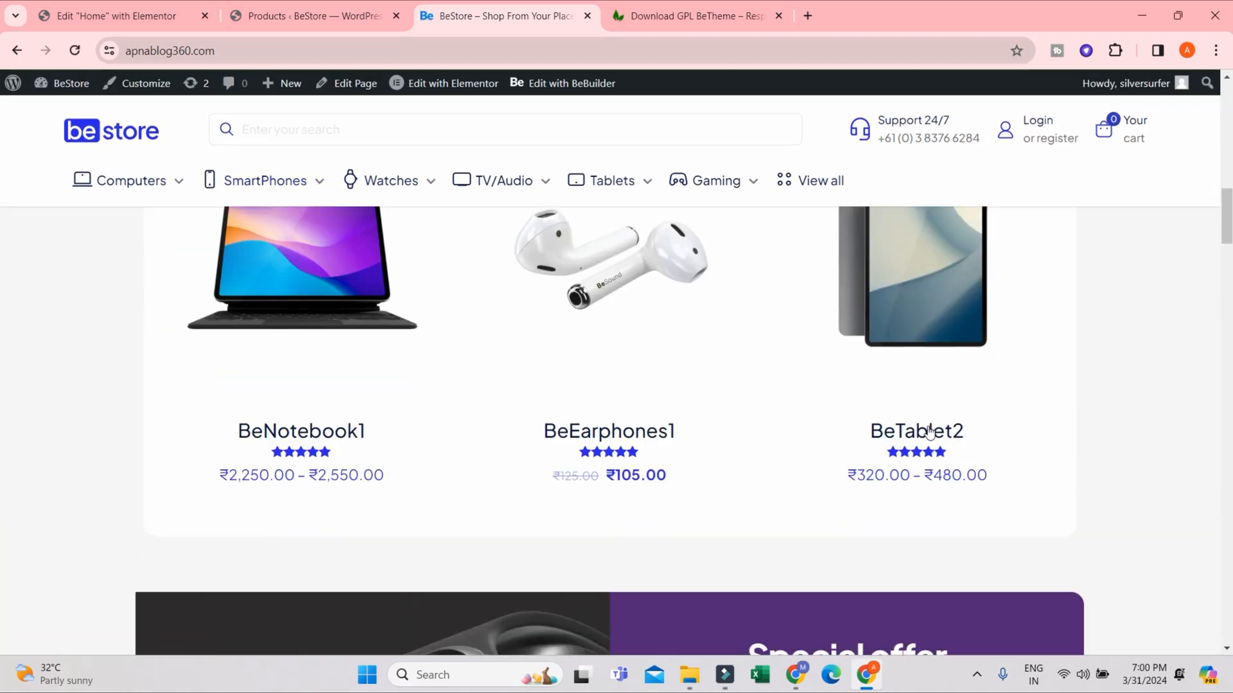
scroll(917, 432, "up", 2)
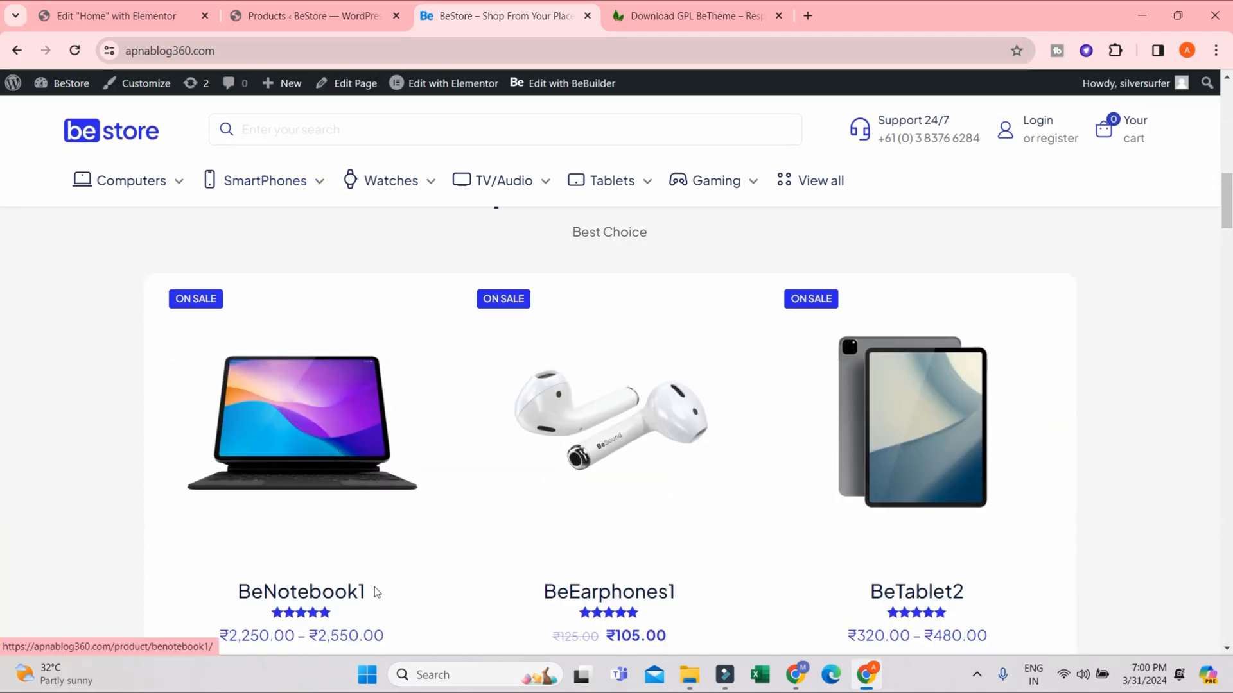
scroll(330, 542, "down", 1)
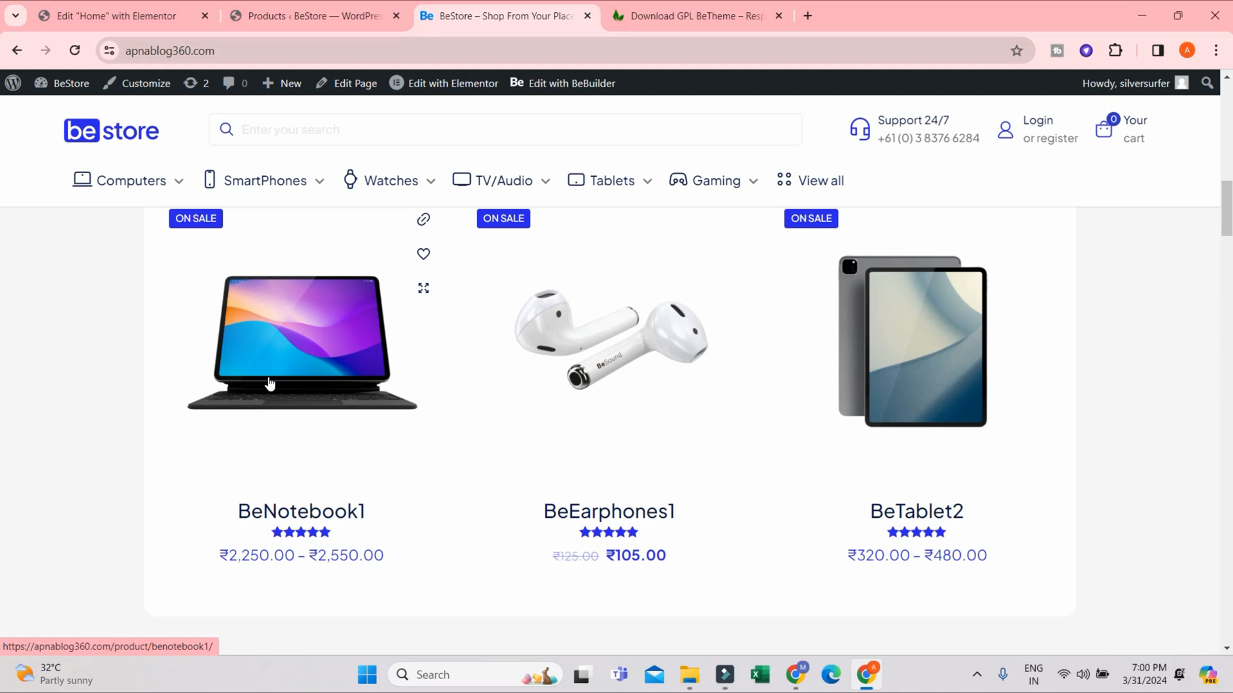
- Return to the admin products list, find BeNotebook1 and open it in the standard product editor
left_click(306, 17)
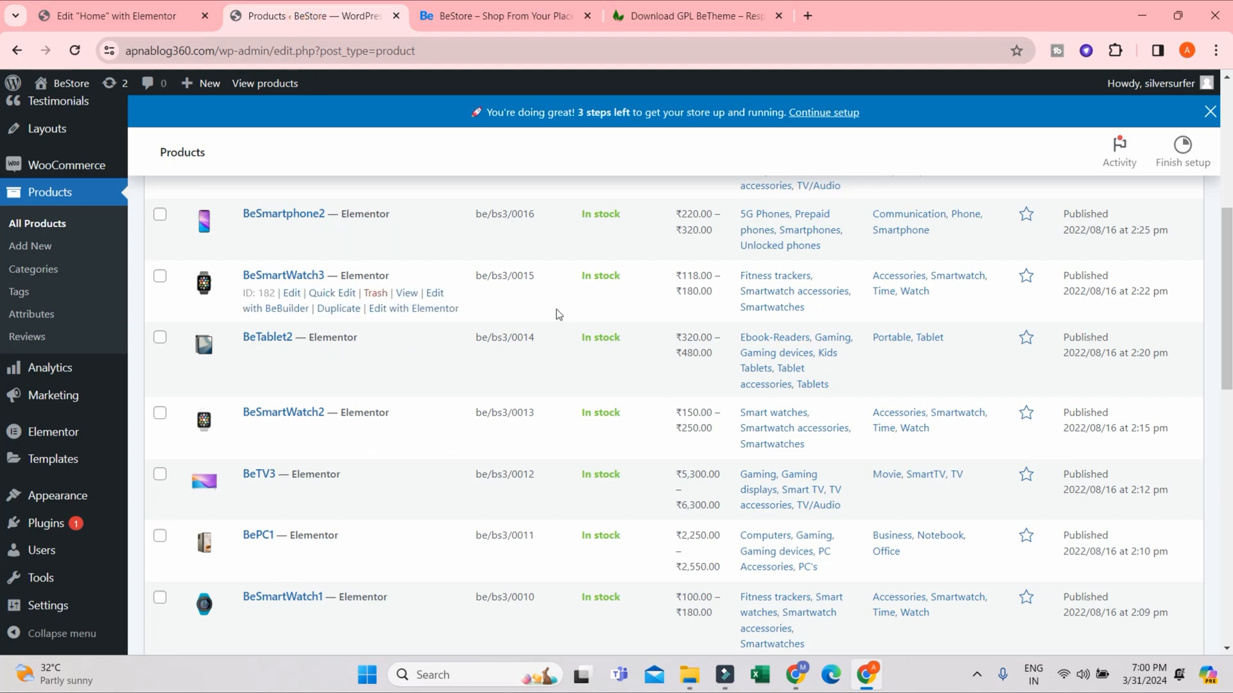
scroll(358, 443, "down", 5)
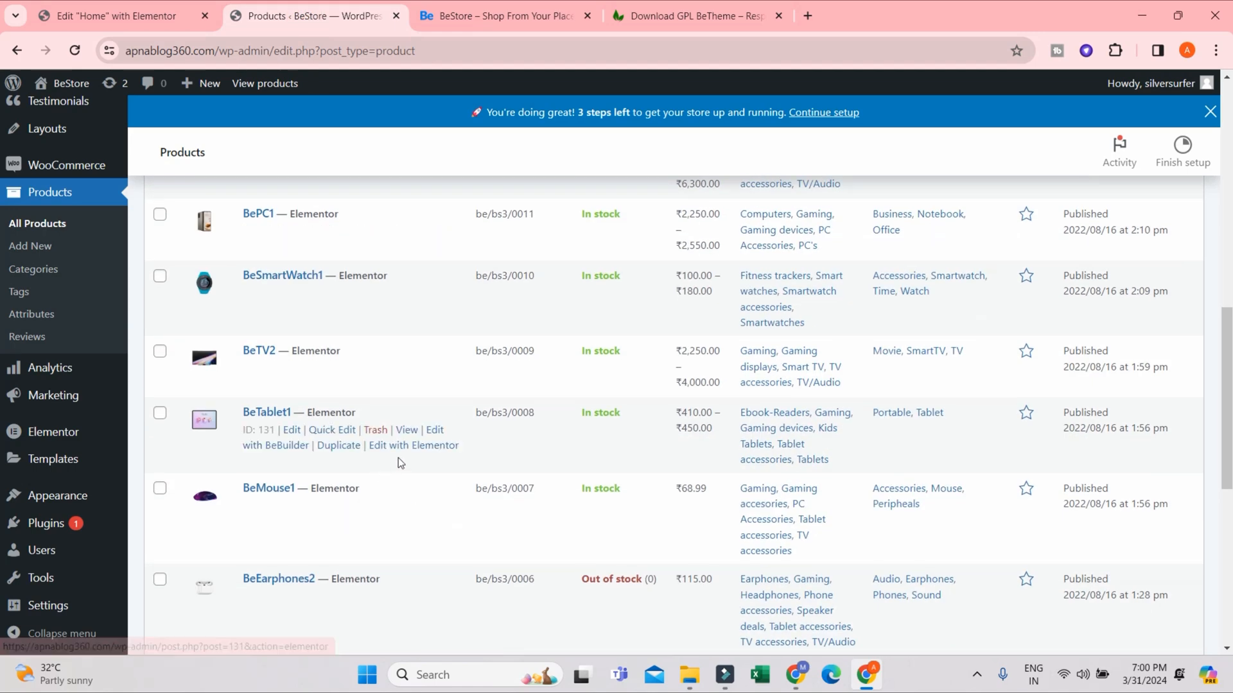
scroll(396, 461, "down", 7)
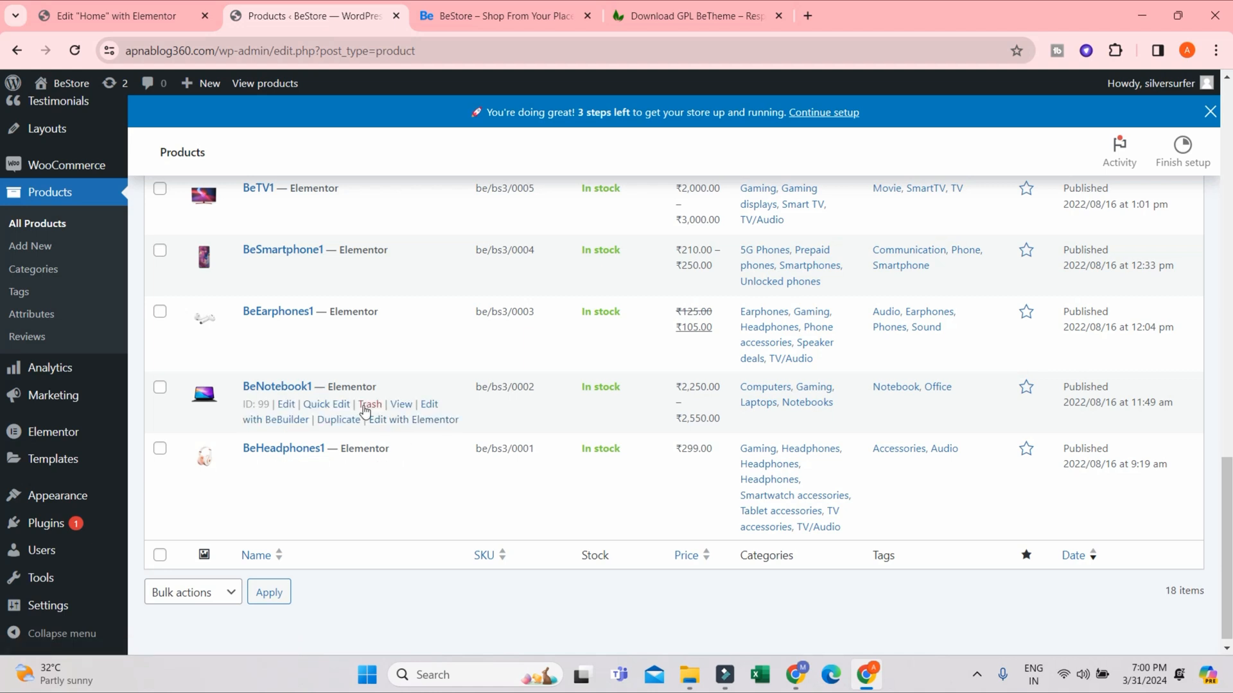
left_click(434, 406)
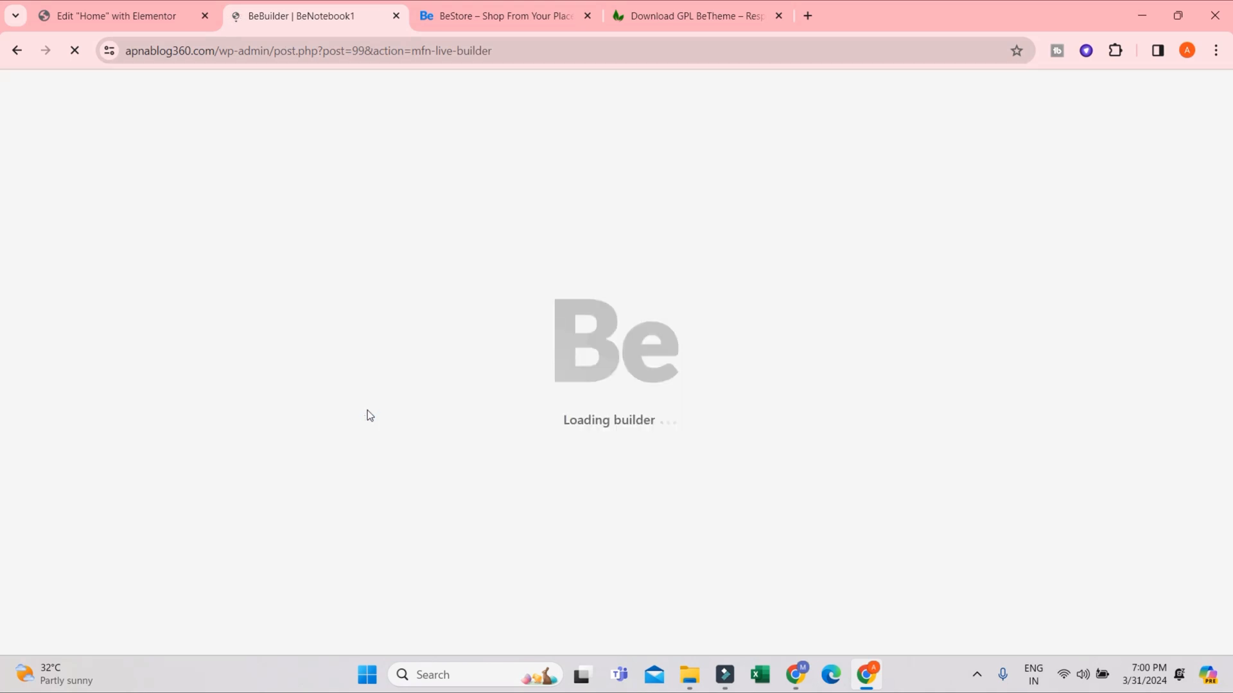
left_click(14, 51)
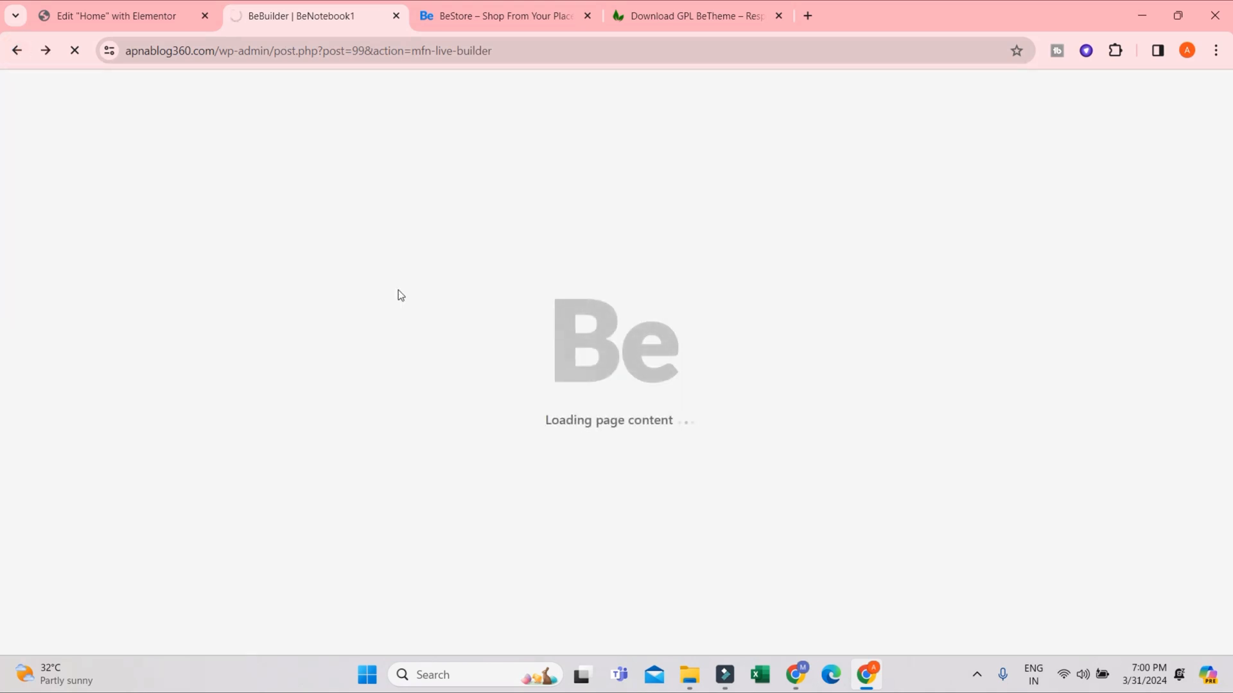
scroll(412, 349, "down", 5)
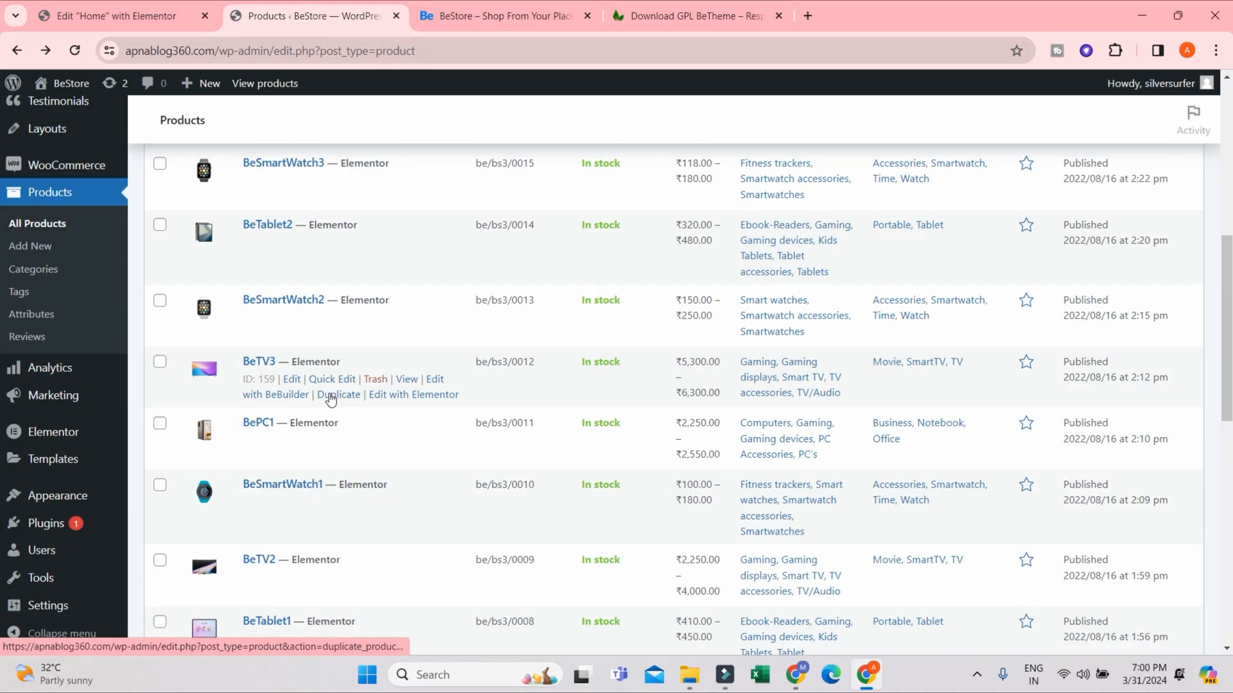
scroll(268, 525, "down", 10)
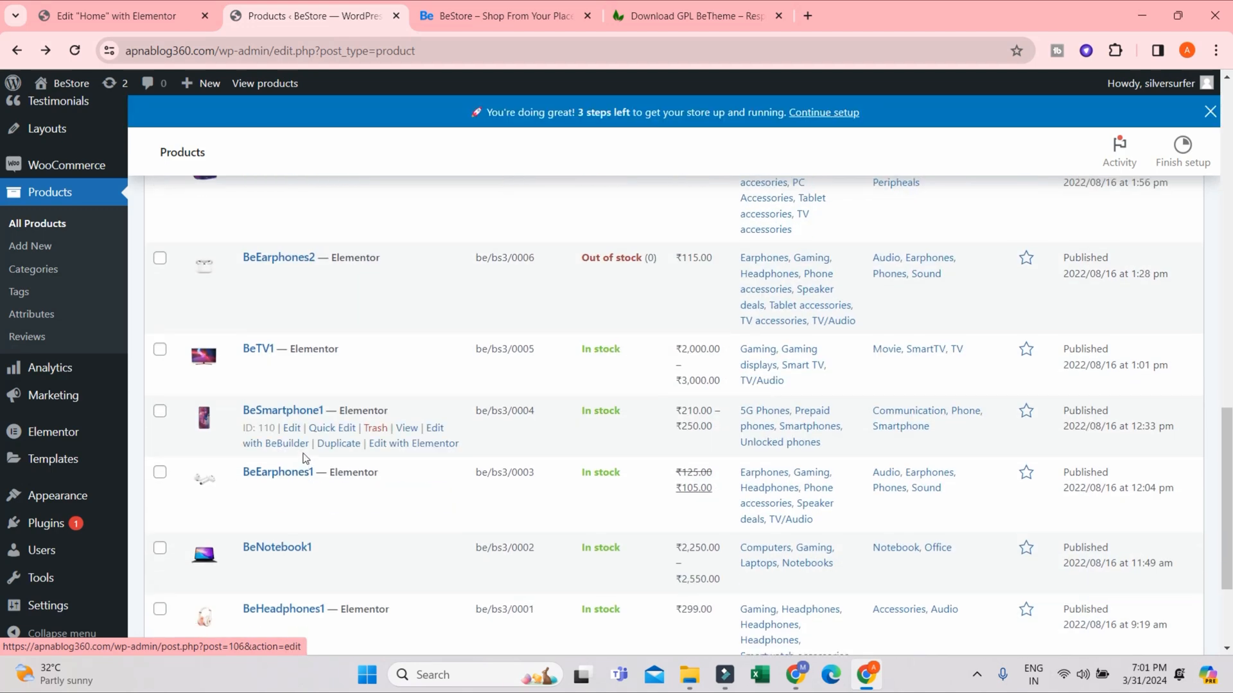
left_click(284, 405)
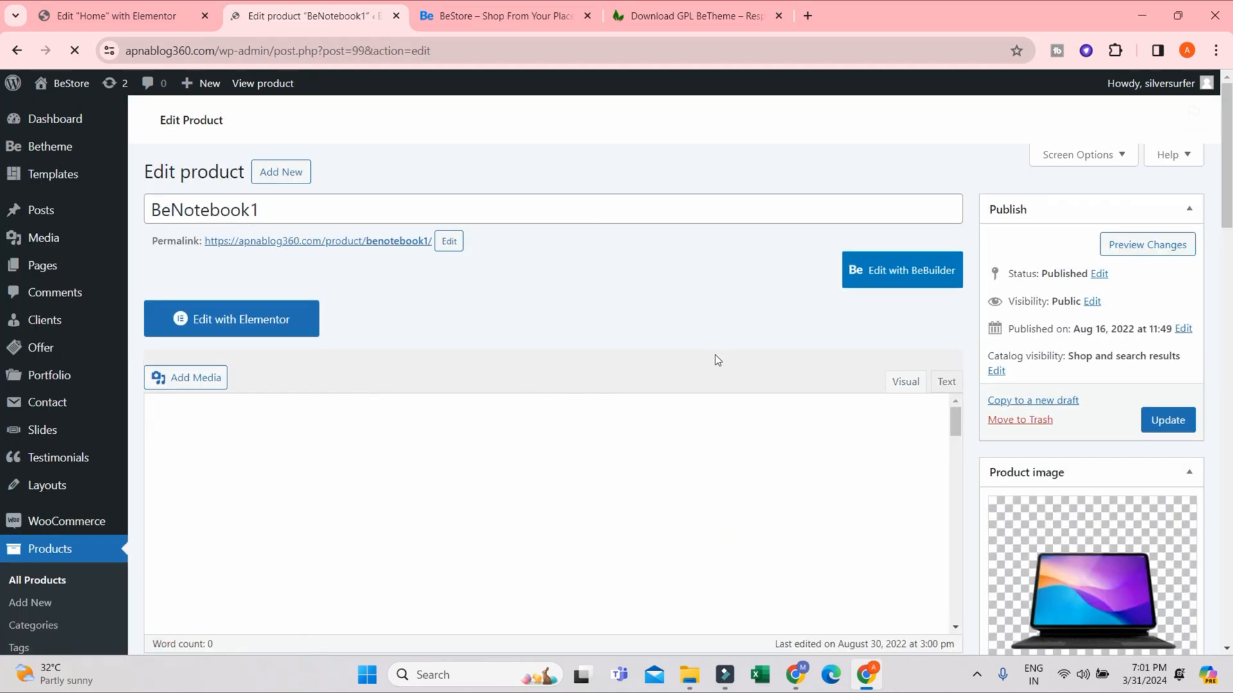
- Examine the BeNotebook1 edit page, including its product description, product options, product data, short description and reviews
scroll(719, 355, "down", 5)
scroll(314, 411, "up", 5)
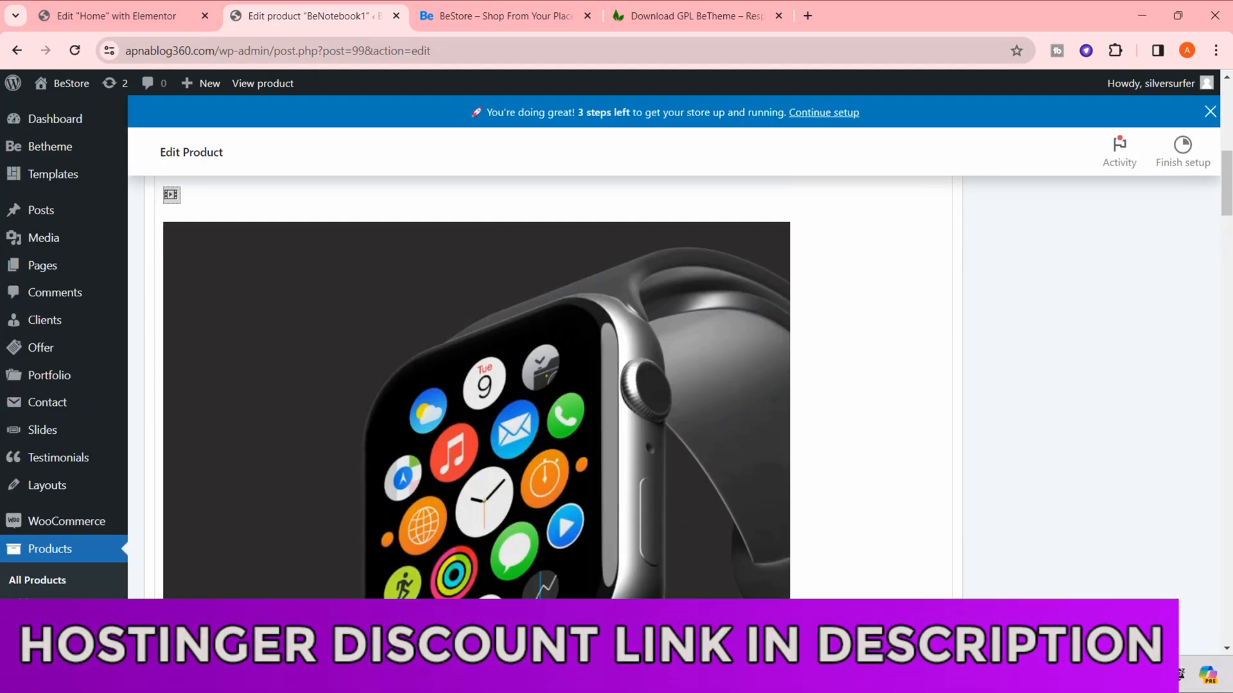
scroll(610, 407, "up", 5)
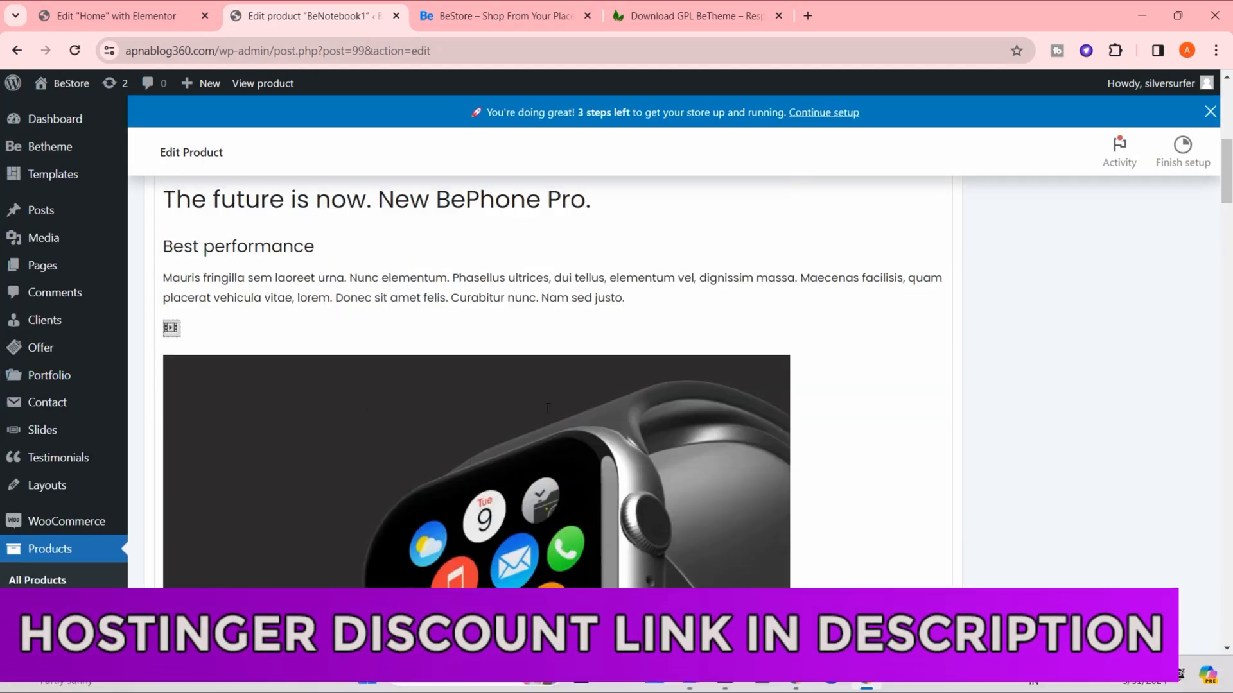
scroll(514, 441, "down", 5)
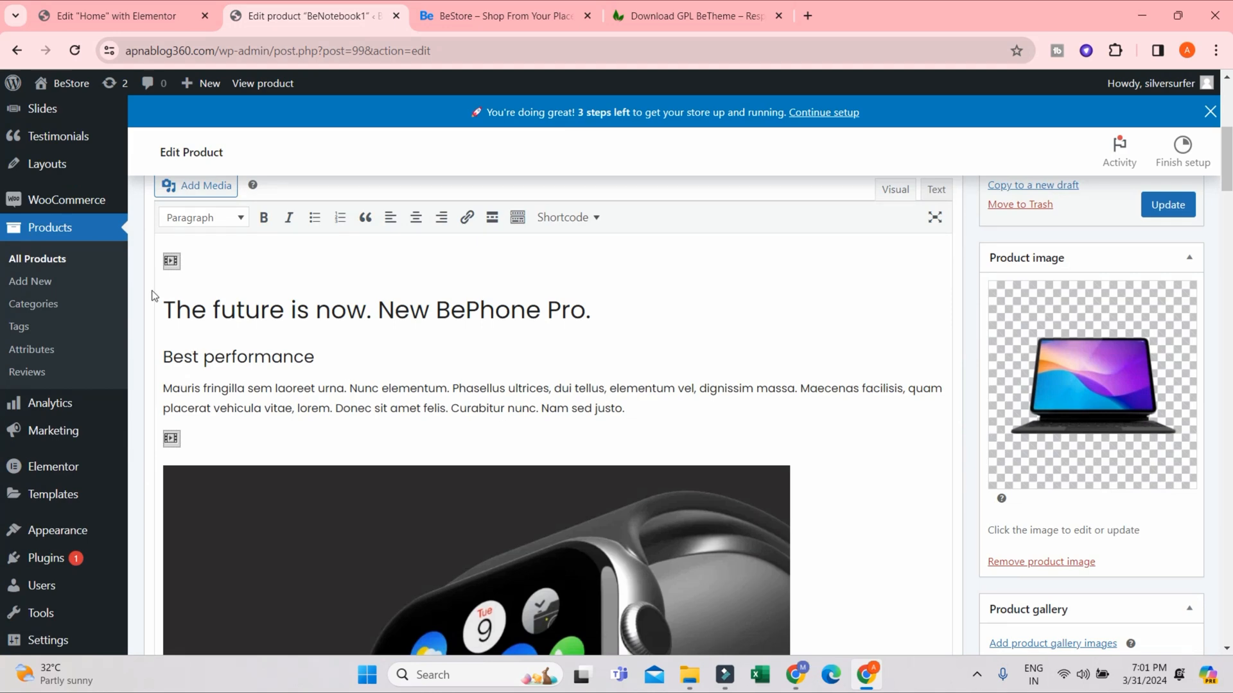
scroll(711, 482, "up", 5)
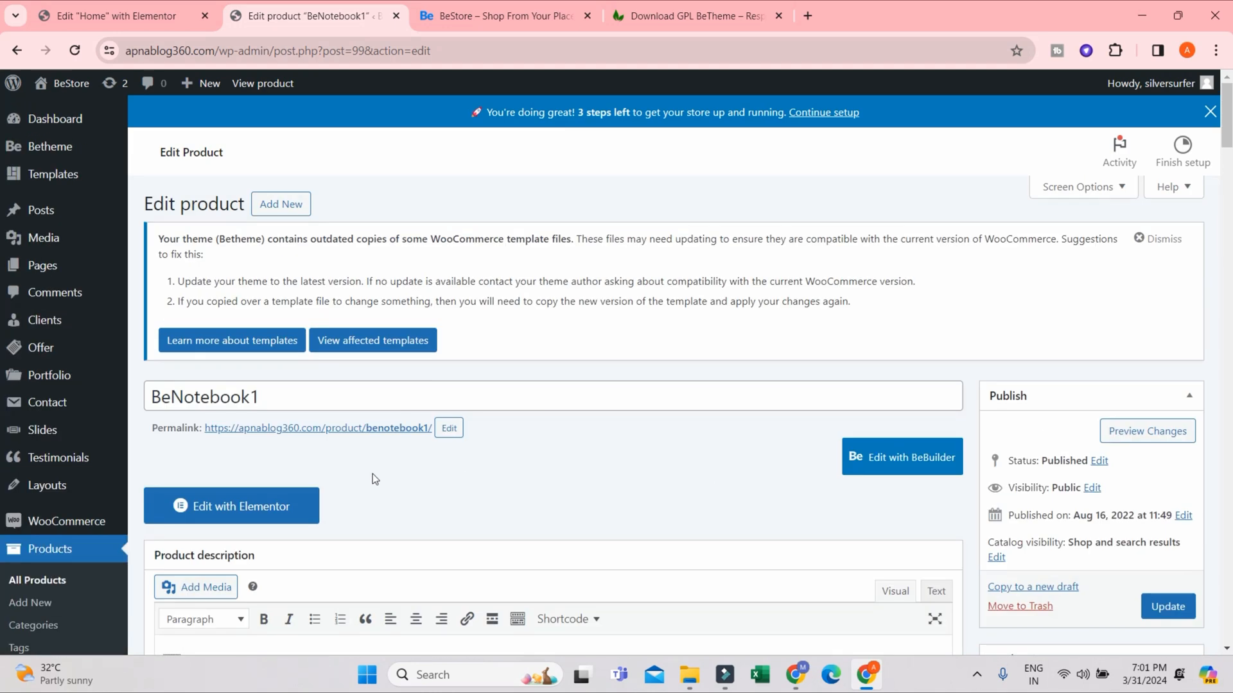
scroll(373, 478, "down", 20)
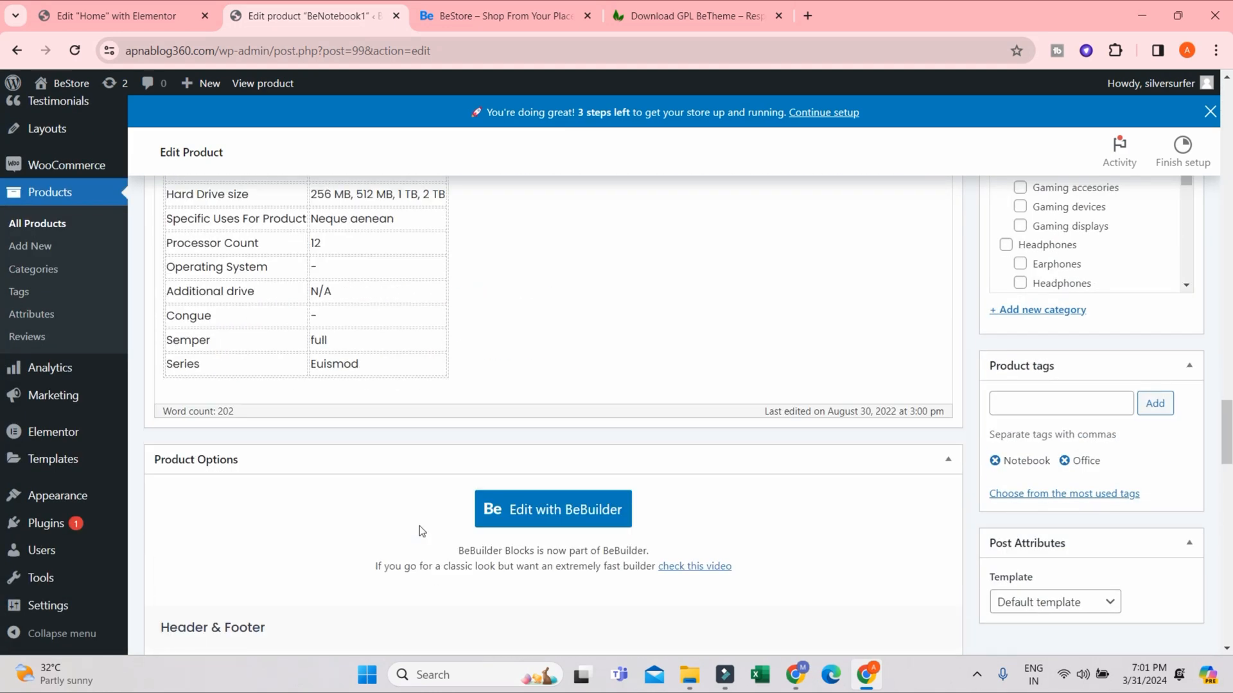
scroll(421, 531, "down", 5)
scroll(425, 507, "down", 15)
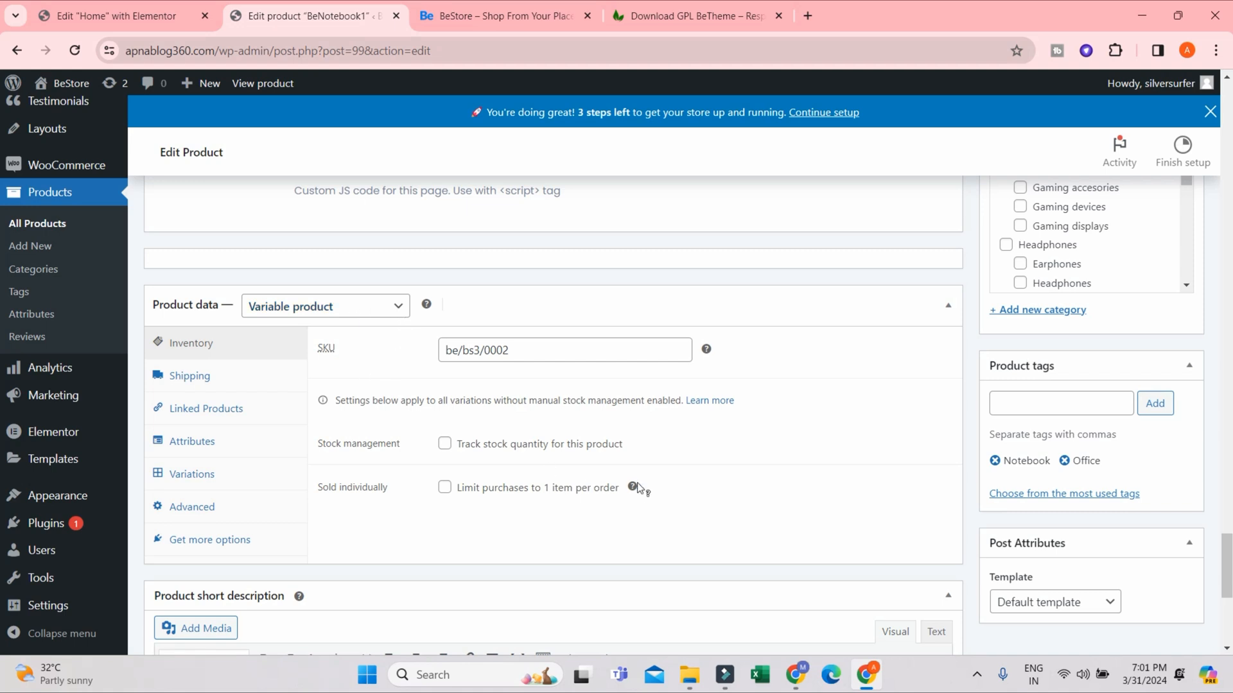
scroll(642, 489, "down", 3)
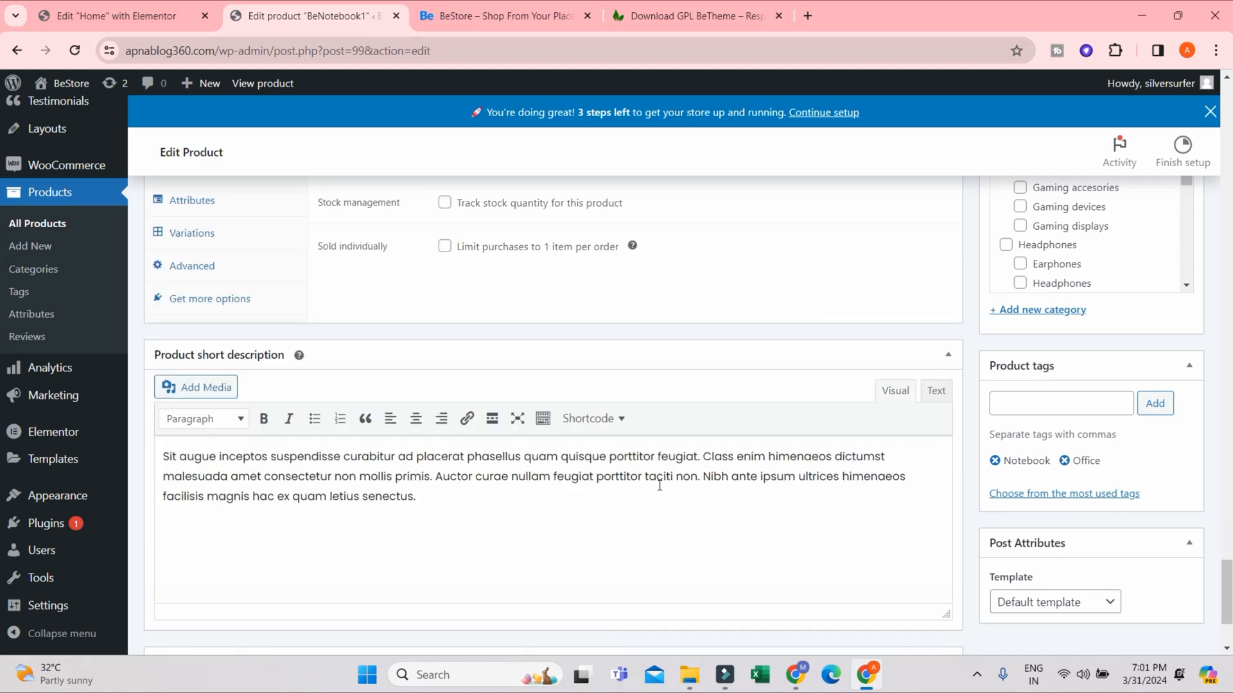
scroll(622, 471, "down", 2)
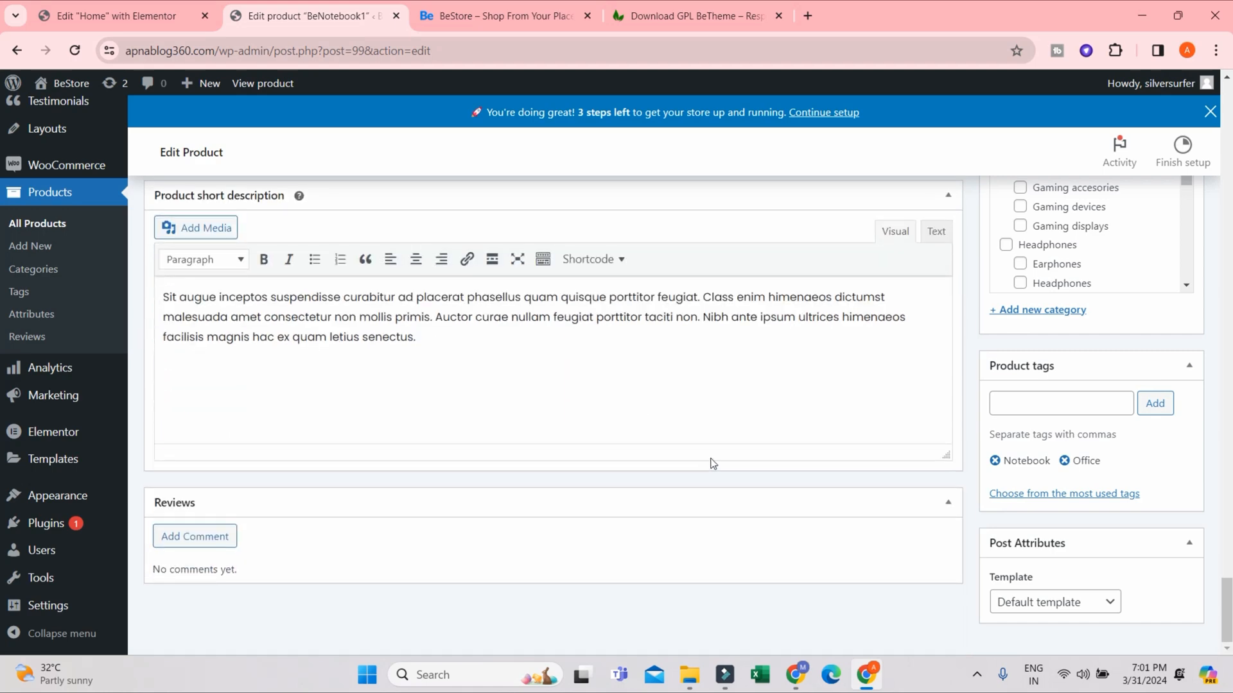
- Open the BeNotebook1 product page on the storefront and review its title and short description
left_click(507, 7)
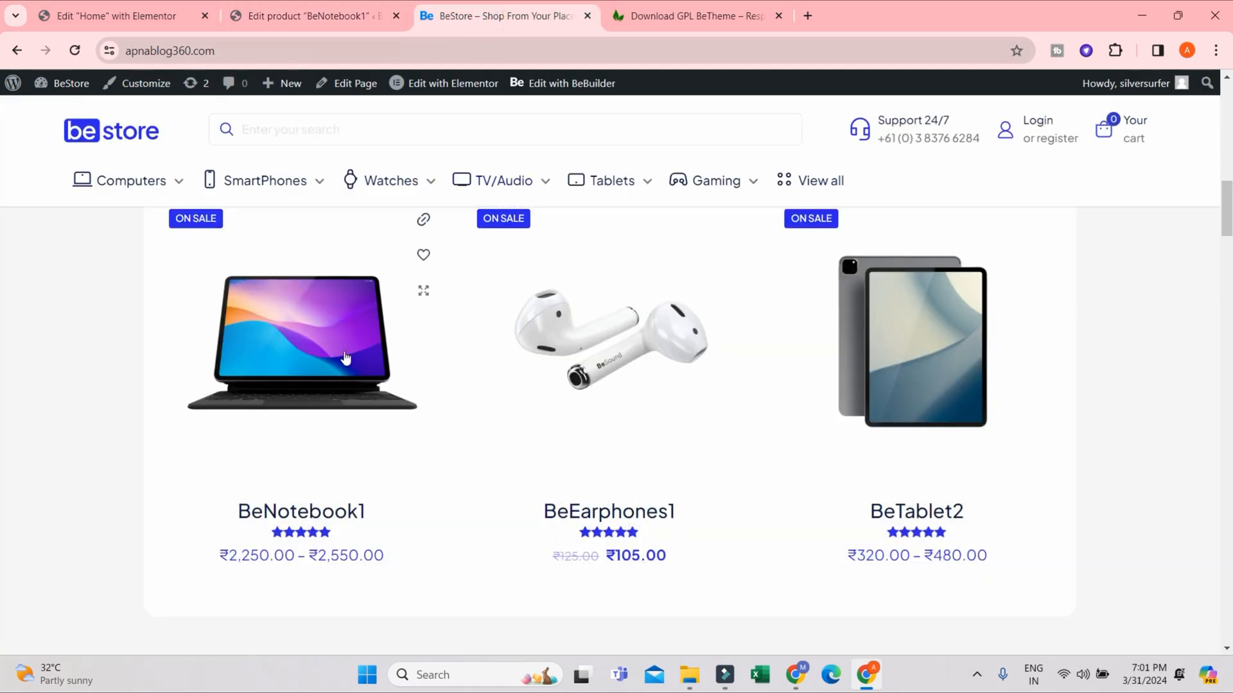
left_click(344, 353)
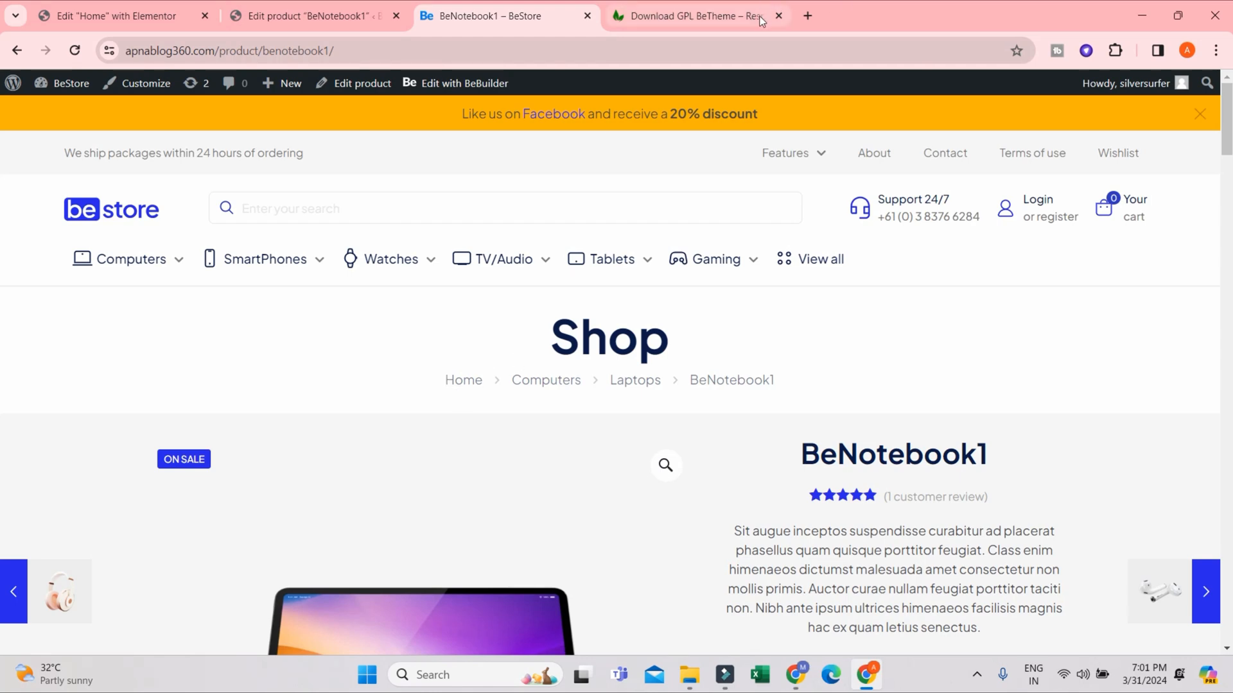
scroll(964, 378, "down", 3)
scroll(858, 312, "up", 2)
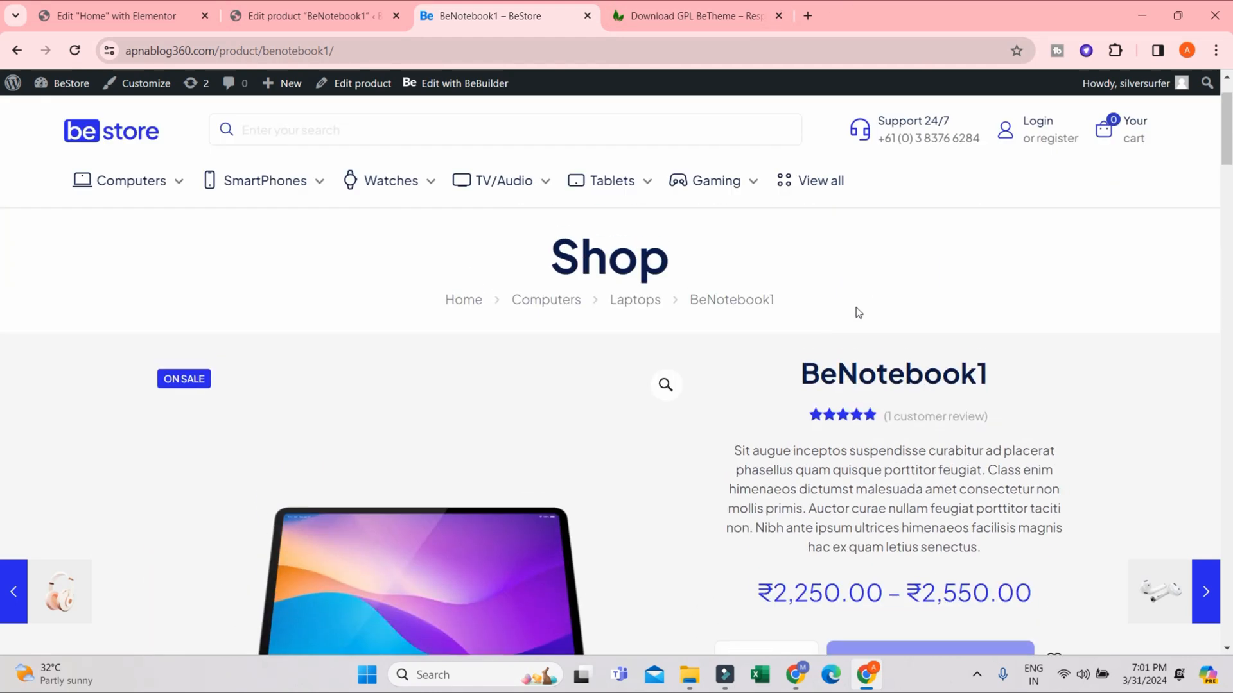
left_click_drag(807, 360, 1222, 419)
left_click(823, 476)
left_click_drag(731, 450, 986, 544)
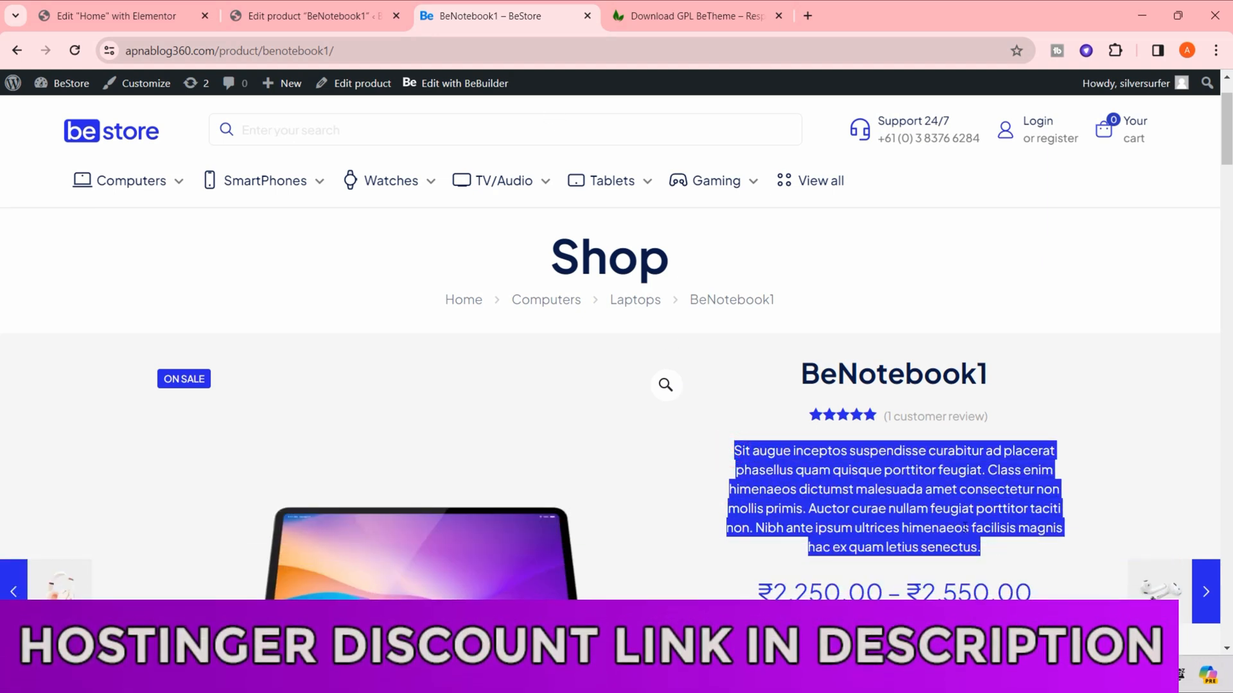
left_click(920, 371)
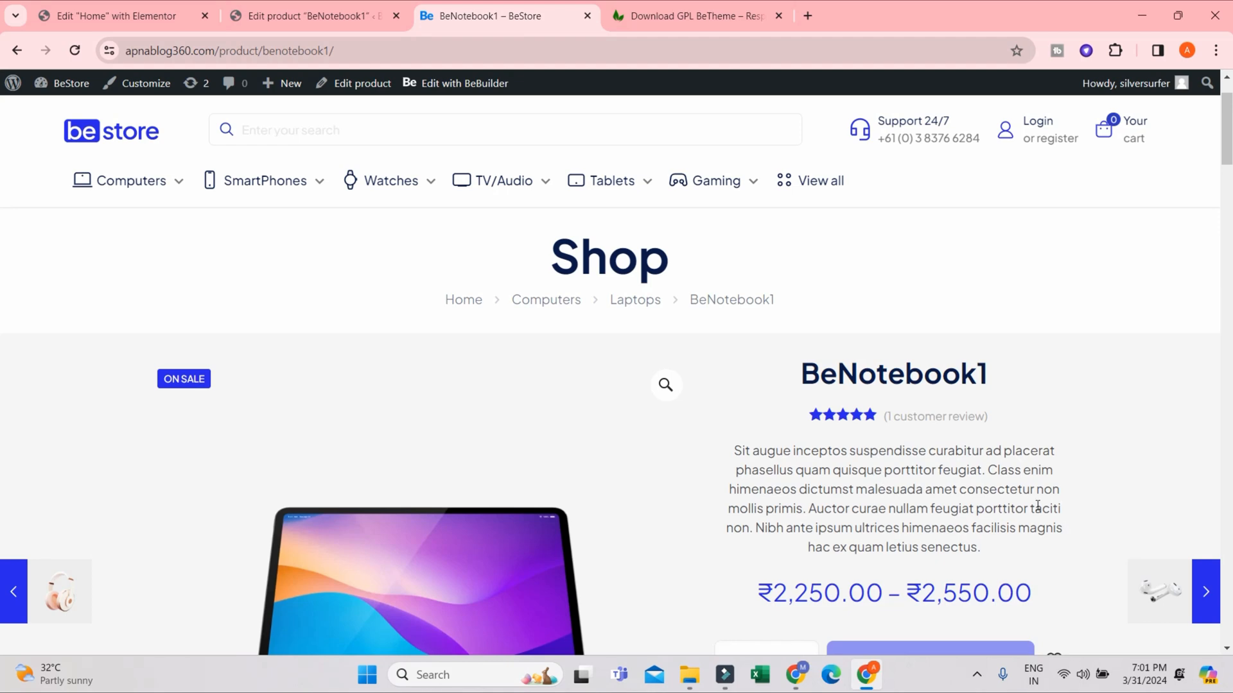
- Return to the BeNotebook1 product editor and rename the product as Marble Statue
left_click(315, 16)
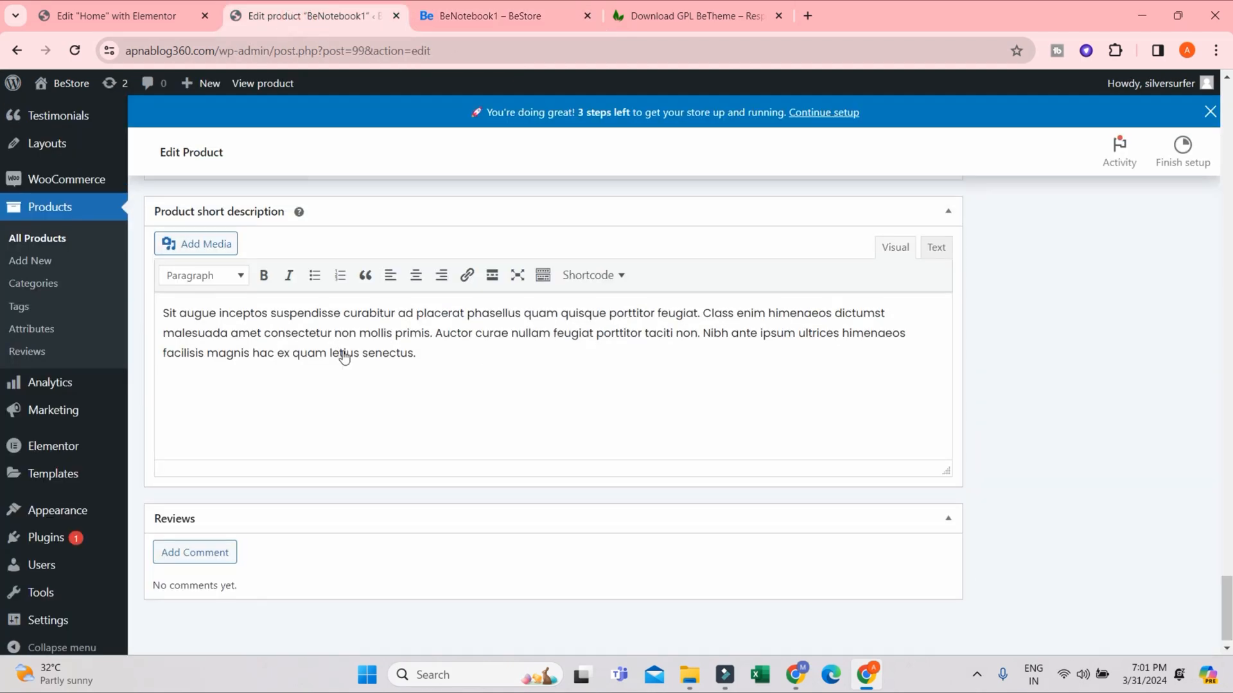
scroll(344, 358, "up", 15)
scroll(1226, 523, "up", 15)
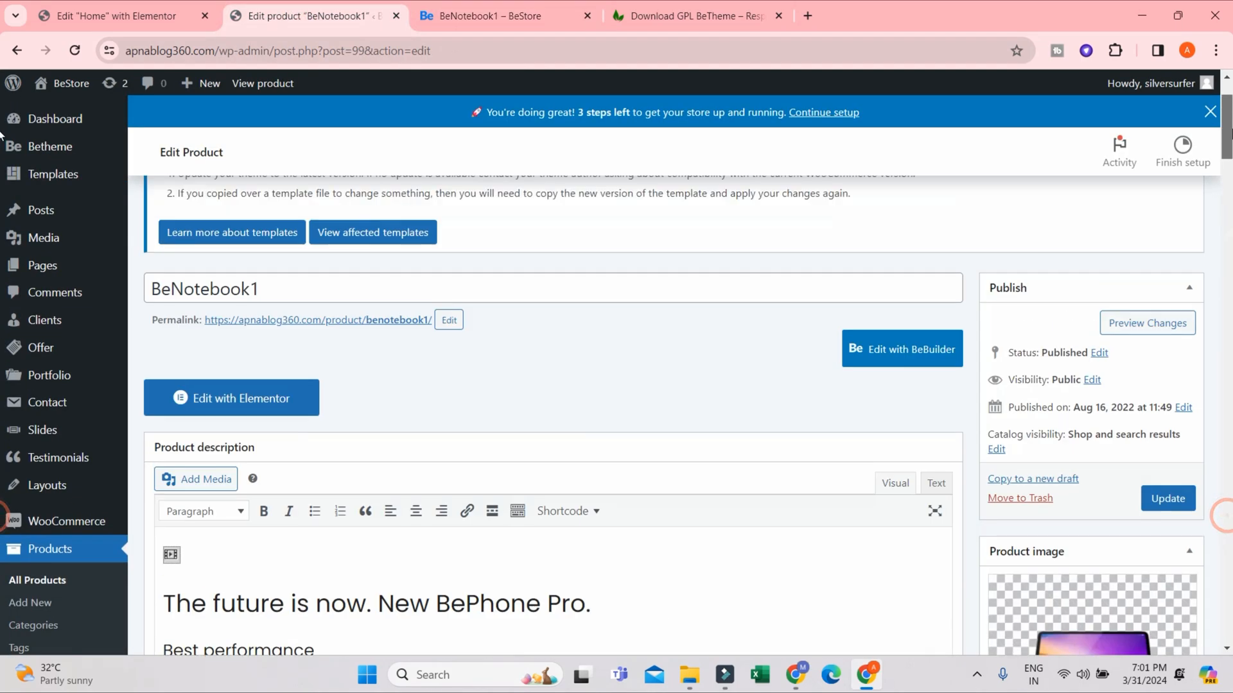
double_click(294, 317)
mouse_move(31, 345)
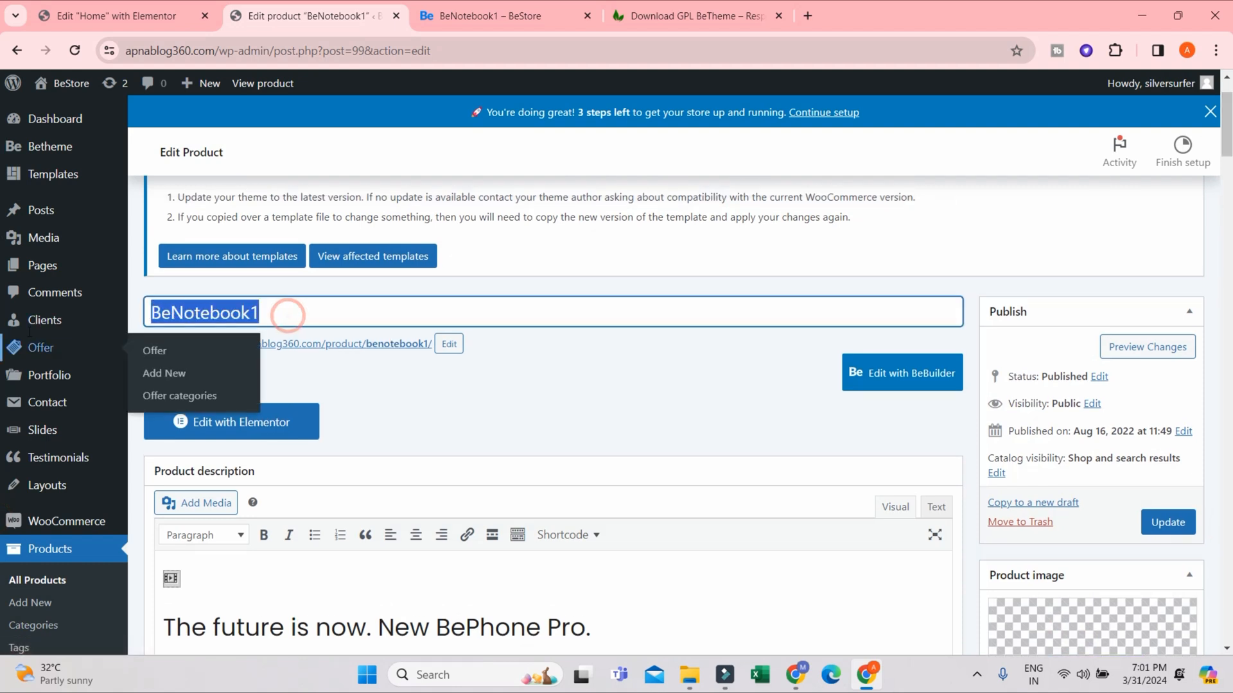
type("Marble Statue")
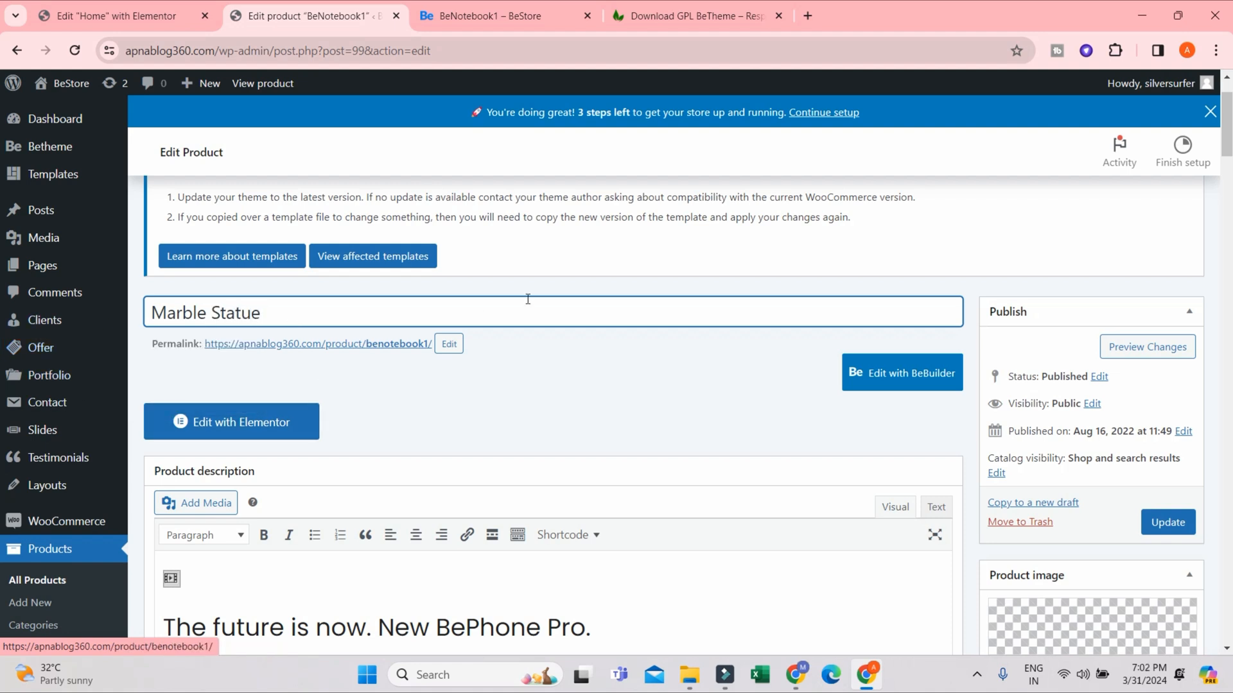
- Save the renamed product, and check its title and URL slug on the storefront product page
triple_click(270, 315)
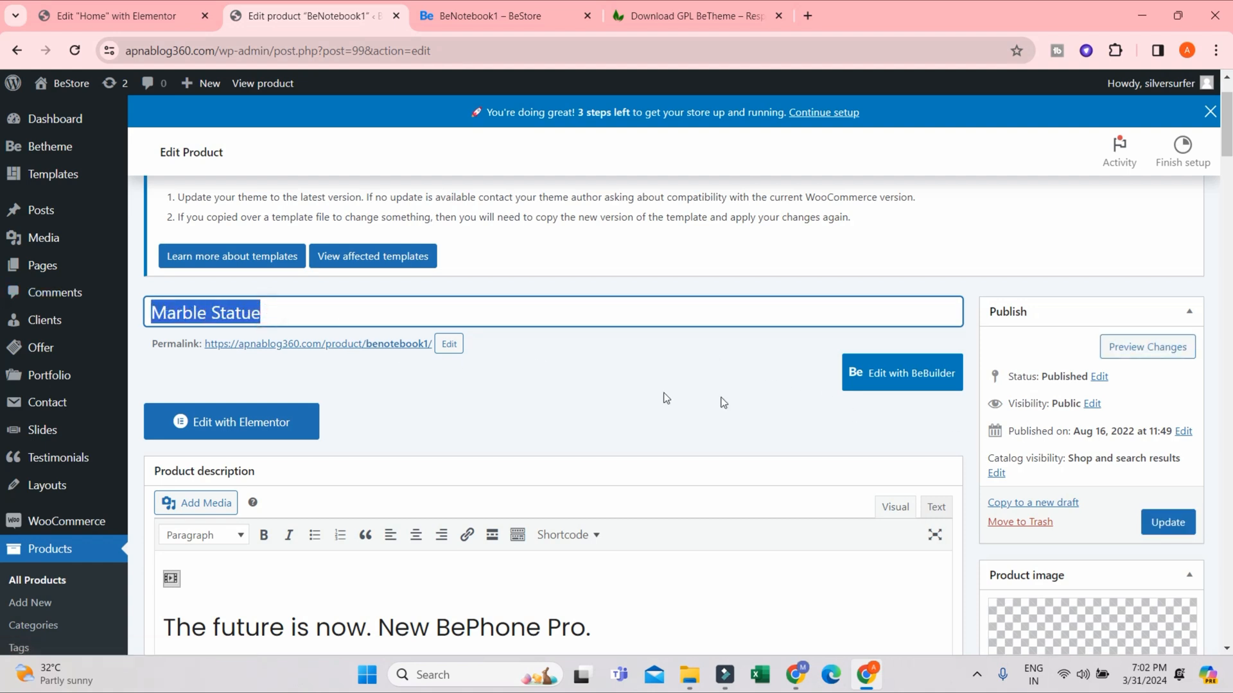
left_click(1156, 523)
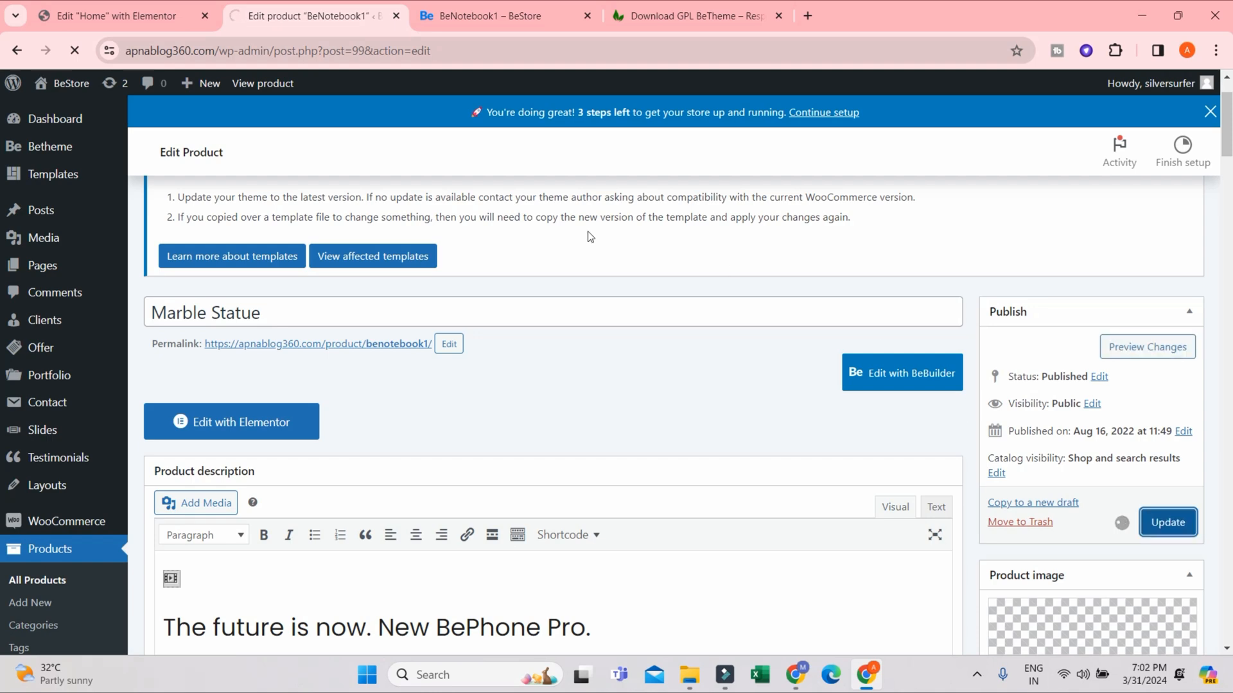
left_click(543, 18)
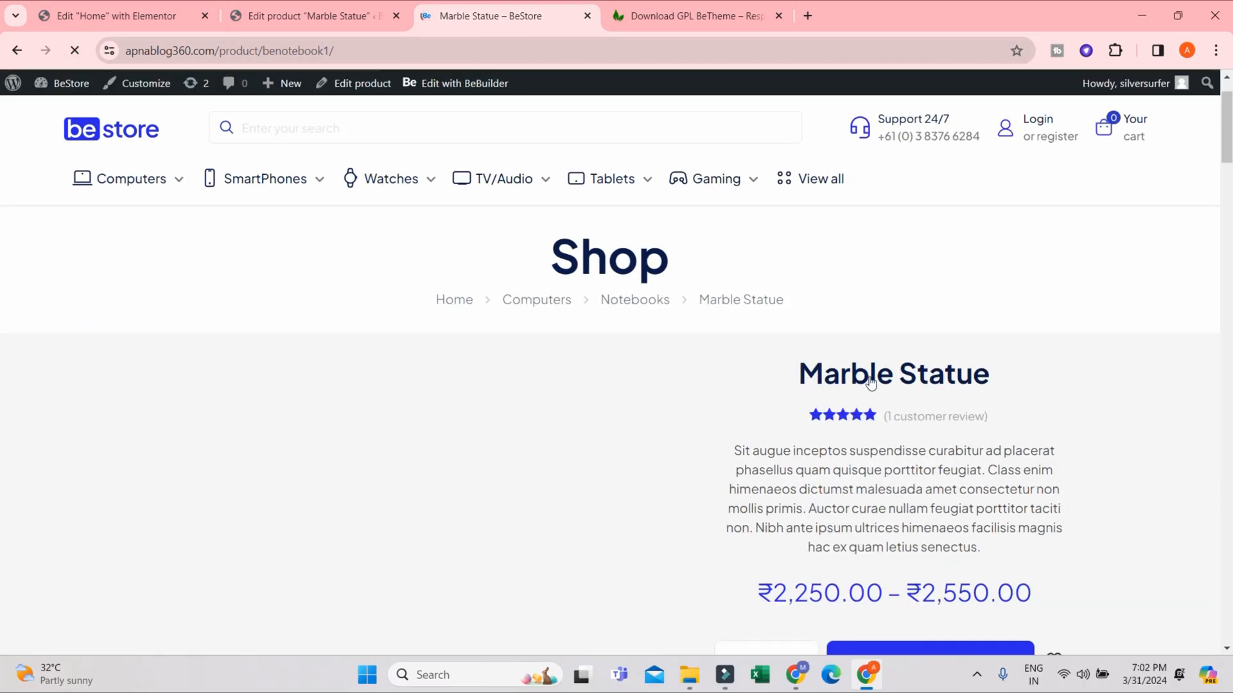
triple_click(803, 374)
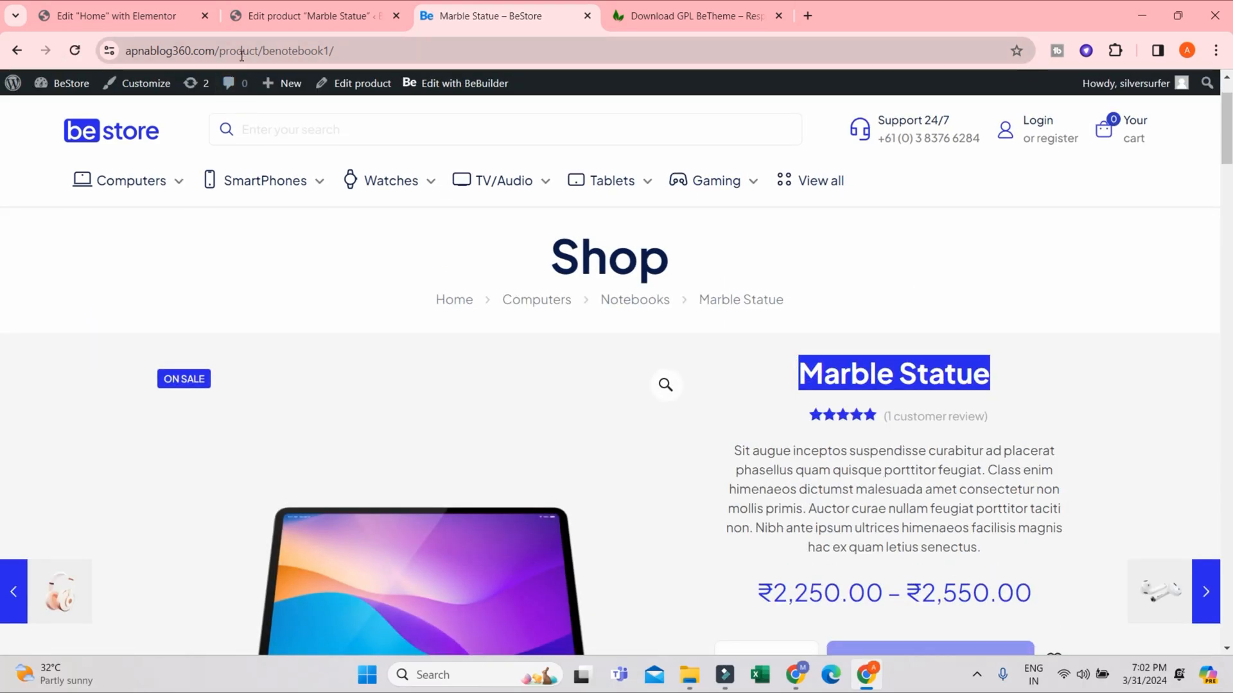
left_click(214, 50)
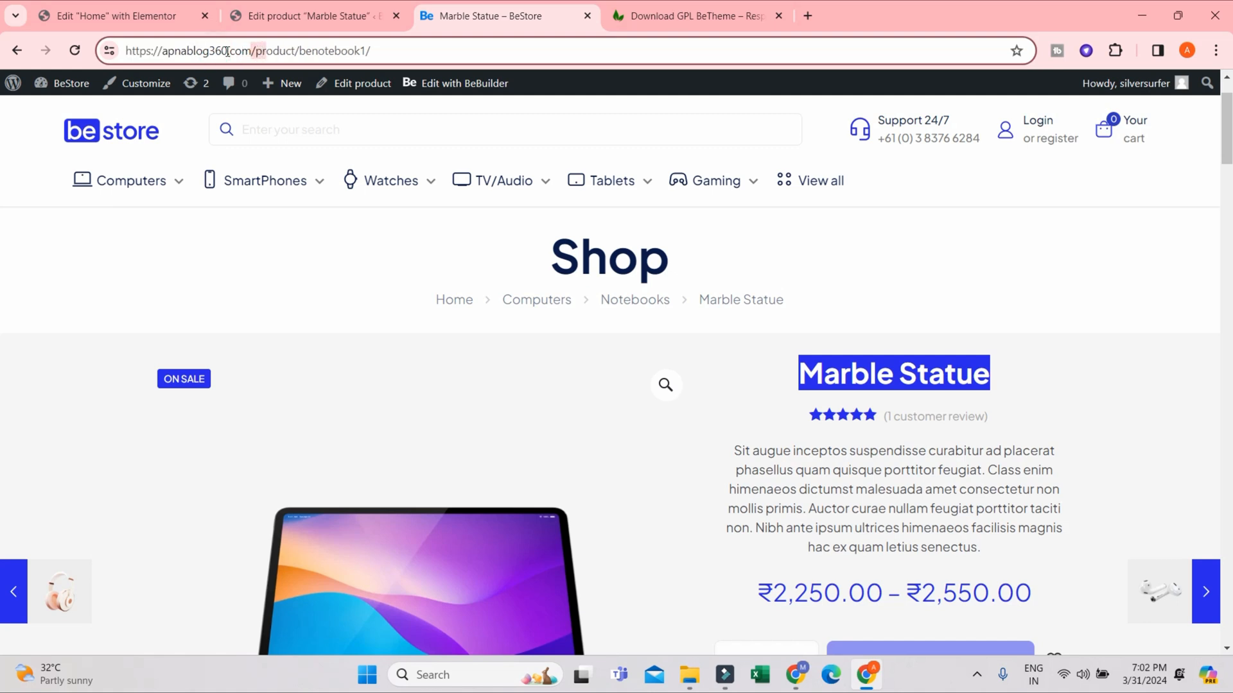
left_click_drag(299, 51, 373, 51)
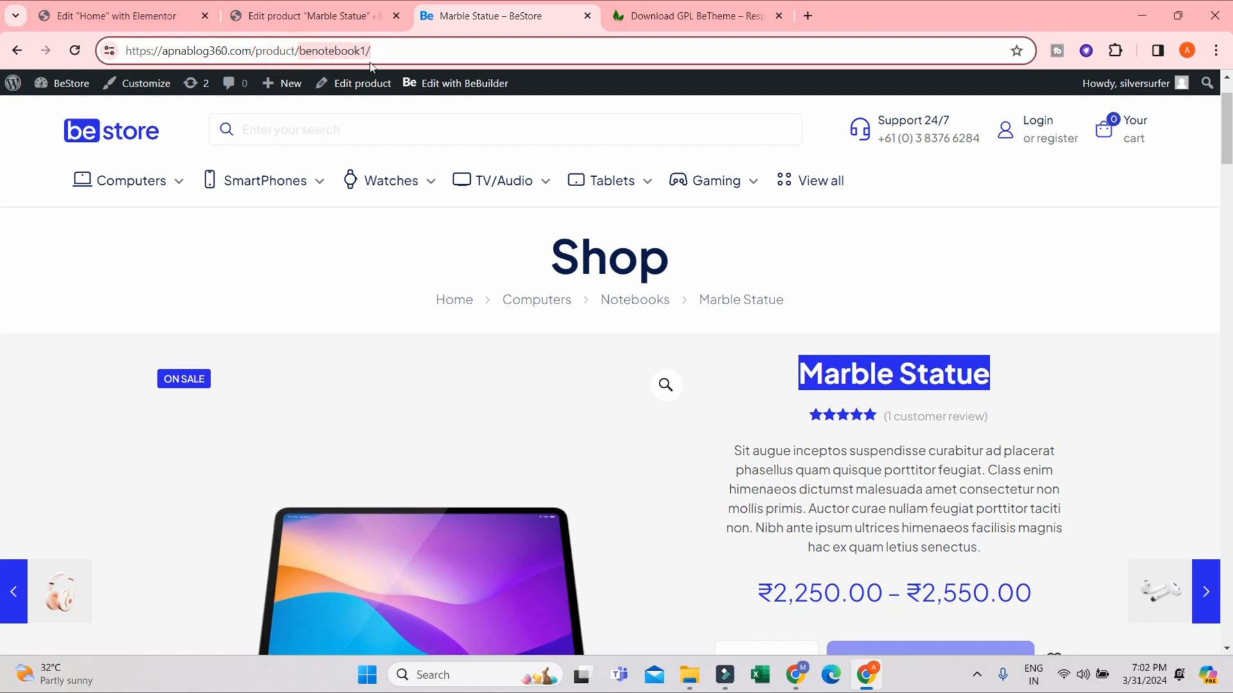
- Return to the product editor, change the permalink slug to marble-statue and update the product
left_click(312, 17)
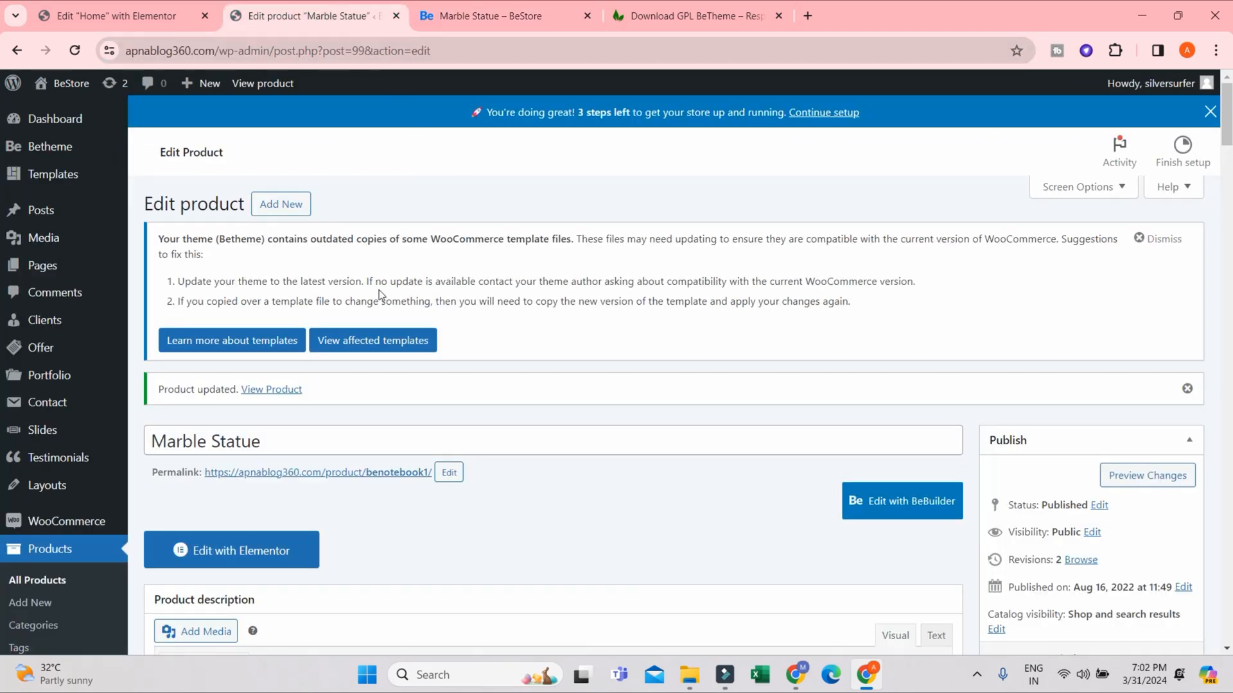
left_click(448, 476)
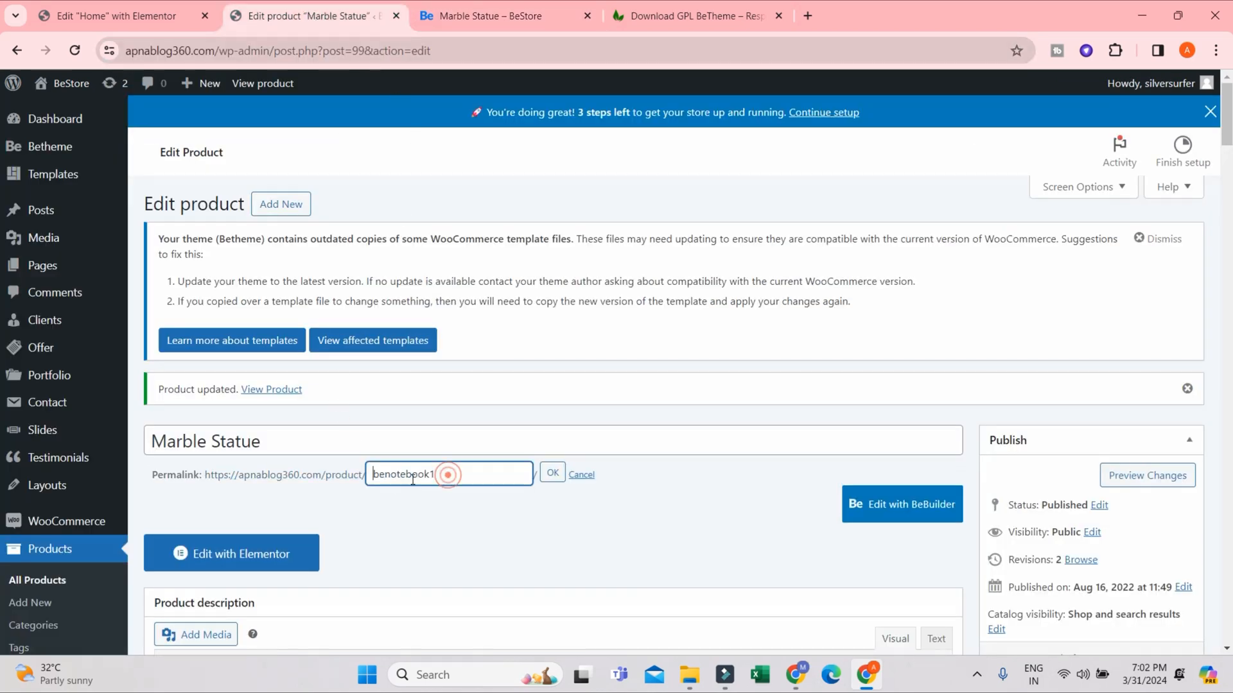
double_click(449, 474)
scroll(347, 547, "down", 4)
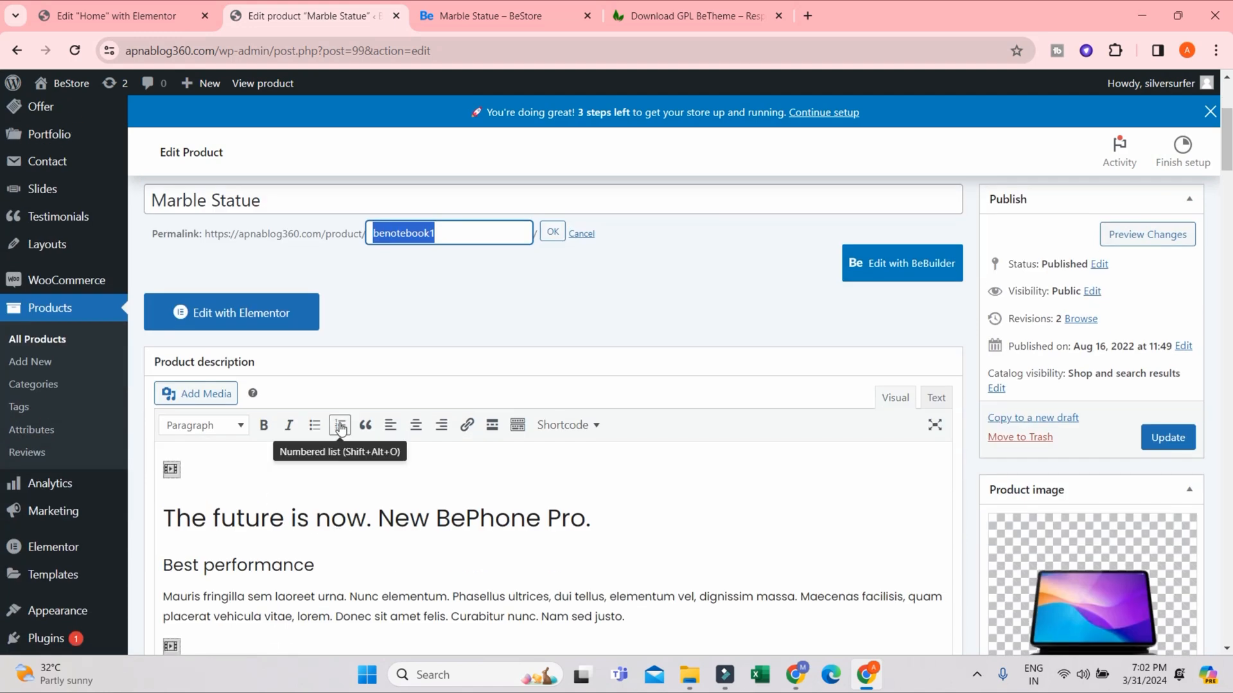
scroll(321, 356, "up", 4)
left_click(276, 446)
key("ctrl+a")
key("ctrl+c")
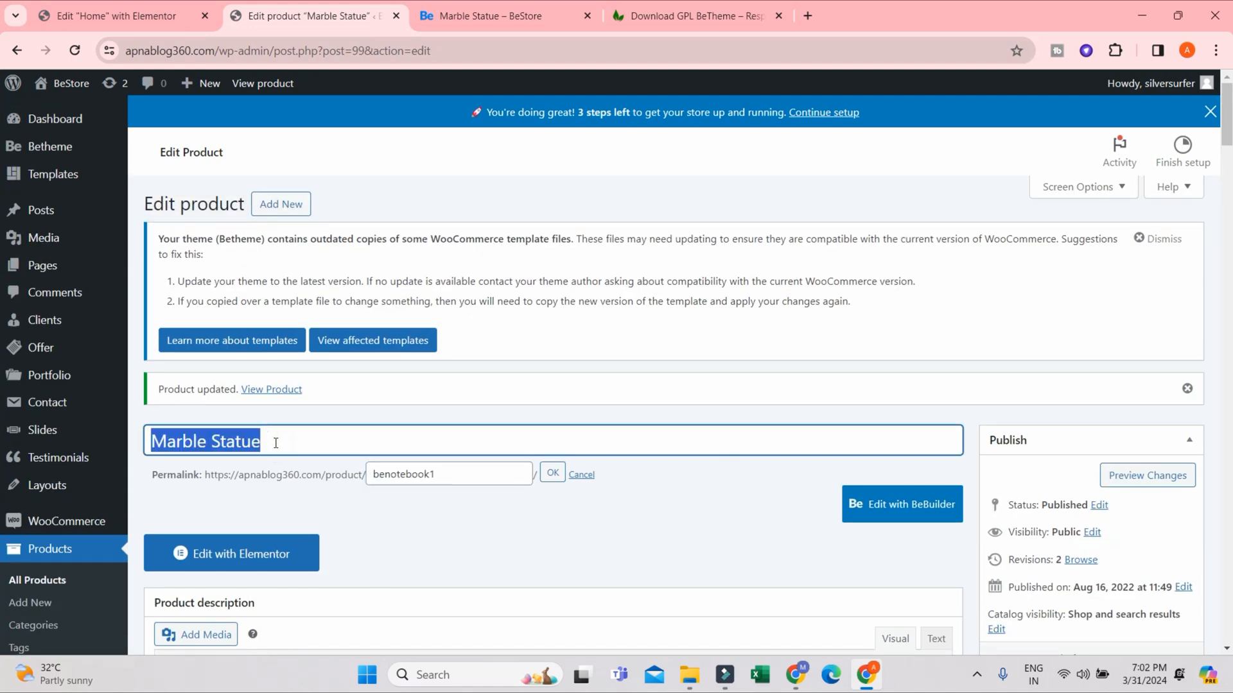
double_click(453, 474)
key("ctrl+v")
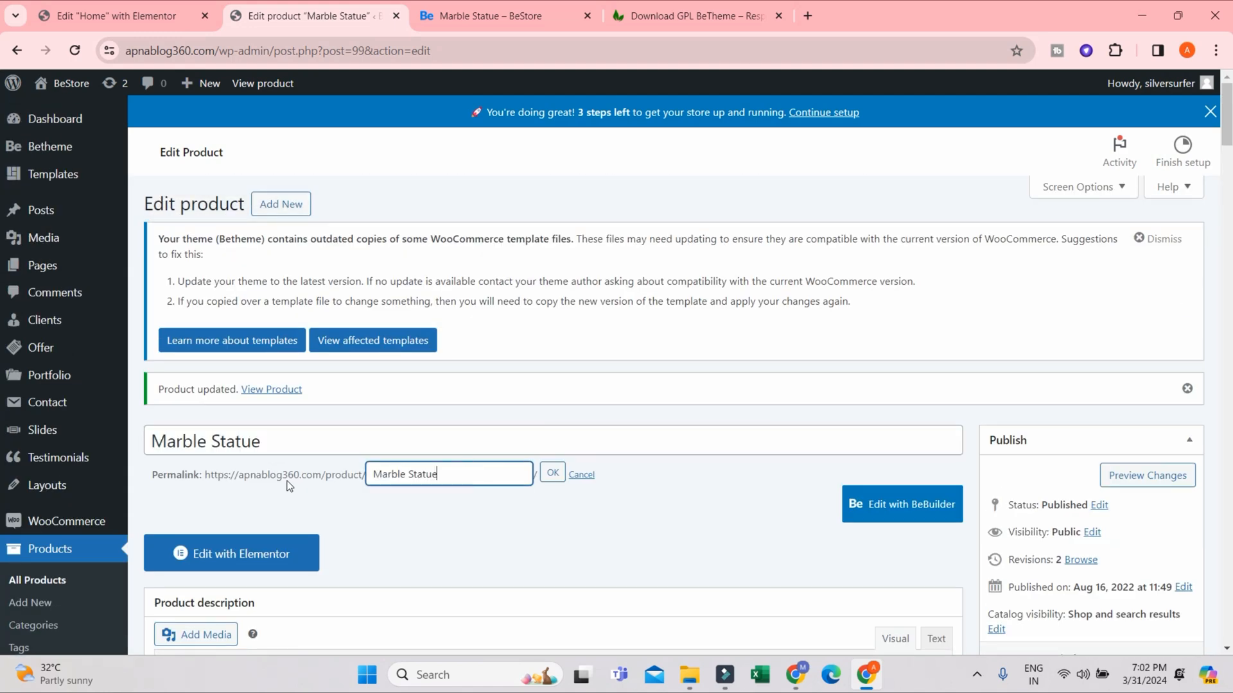
left_click(551, 473)
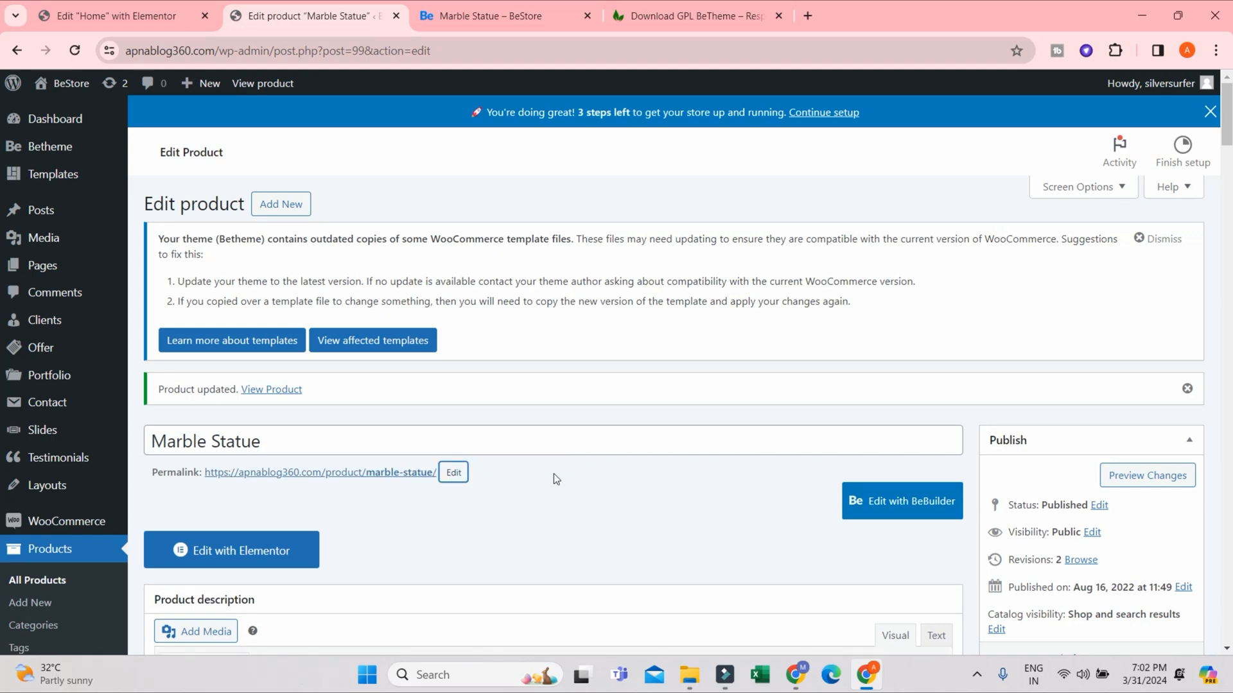
scroll(1147, 571, "down", 3)
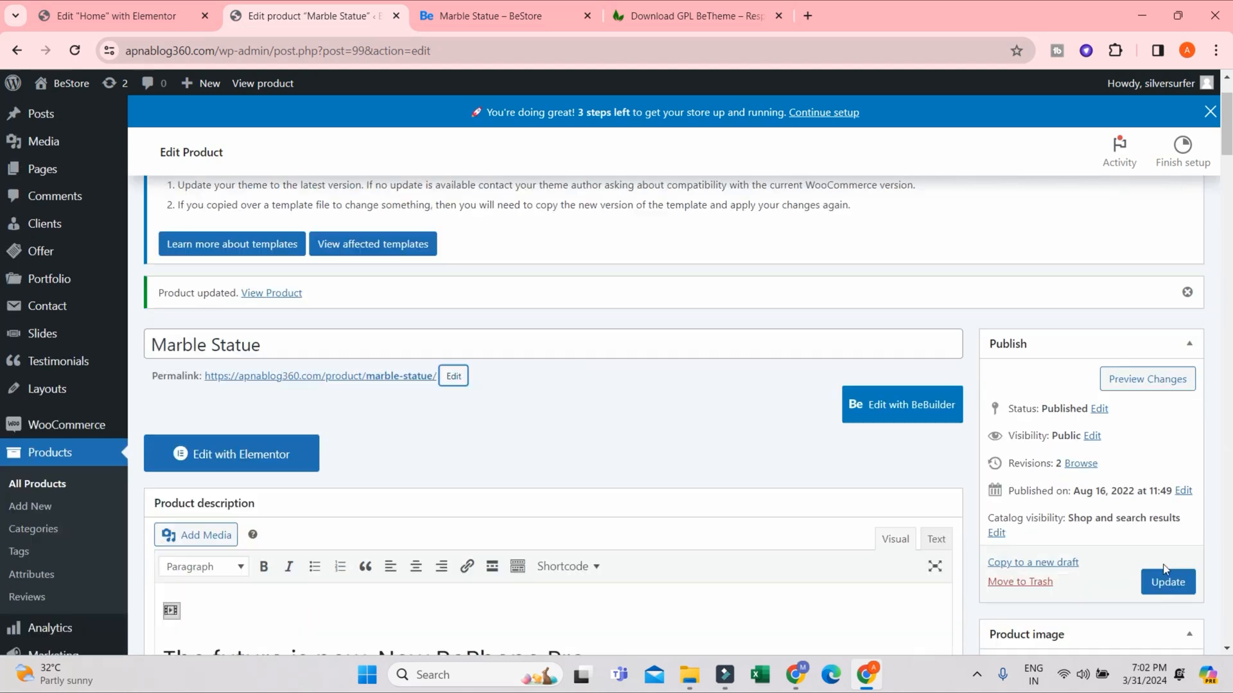
left_click(1166, 519)
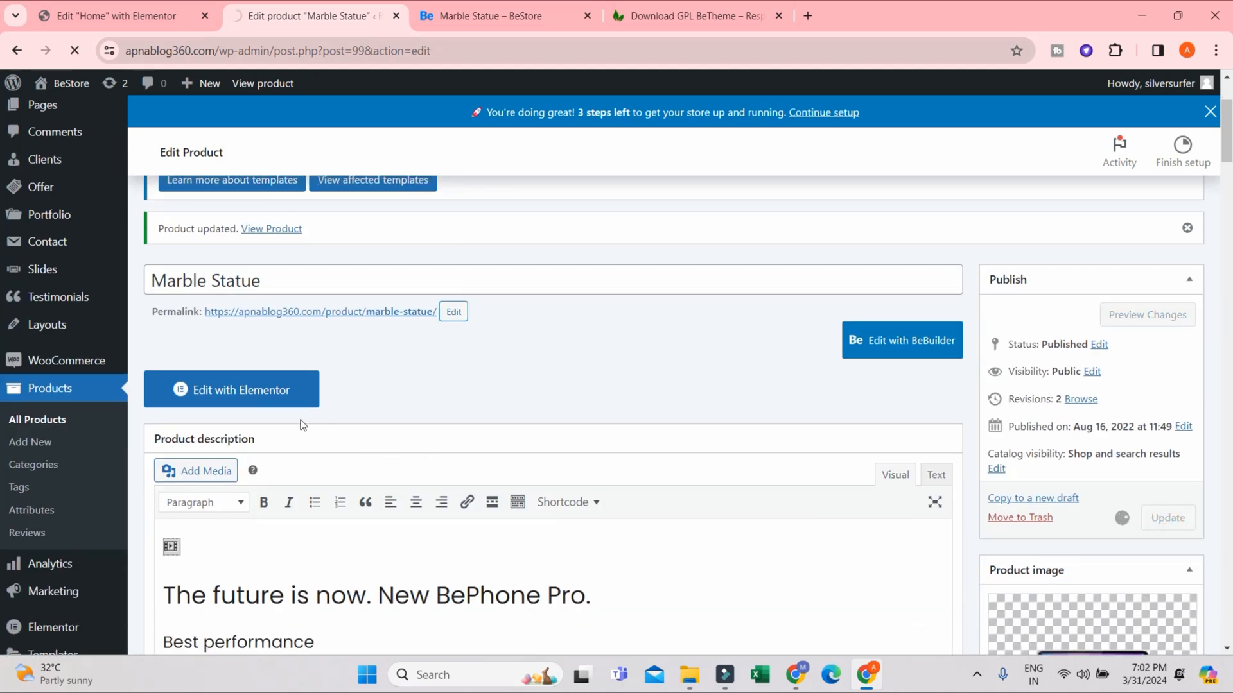
- Reload the storefront product page and check its URL slug and short description
left_click(475, 16)
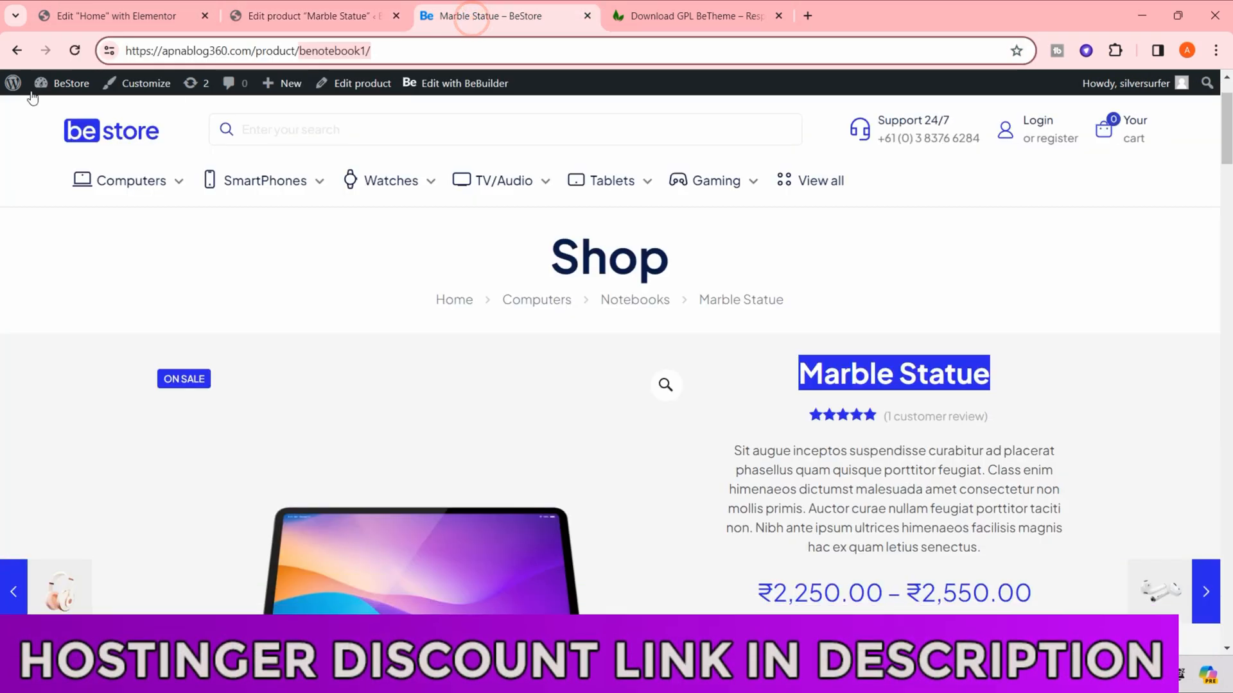
key("F5")
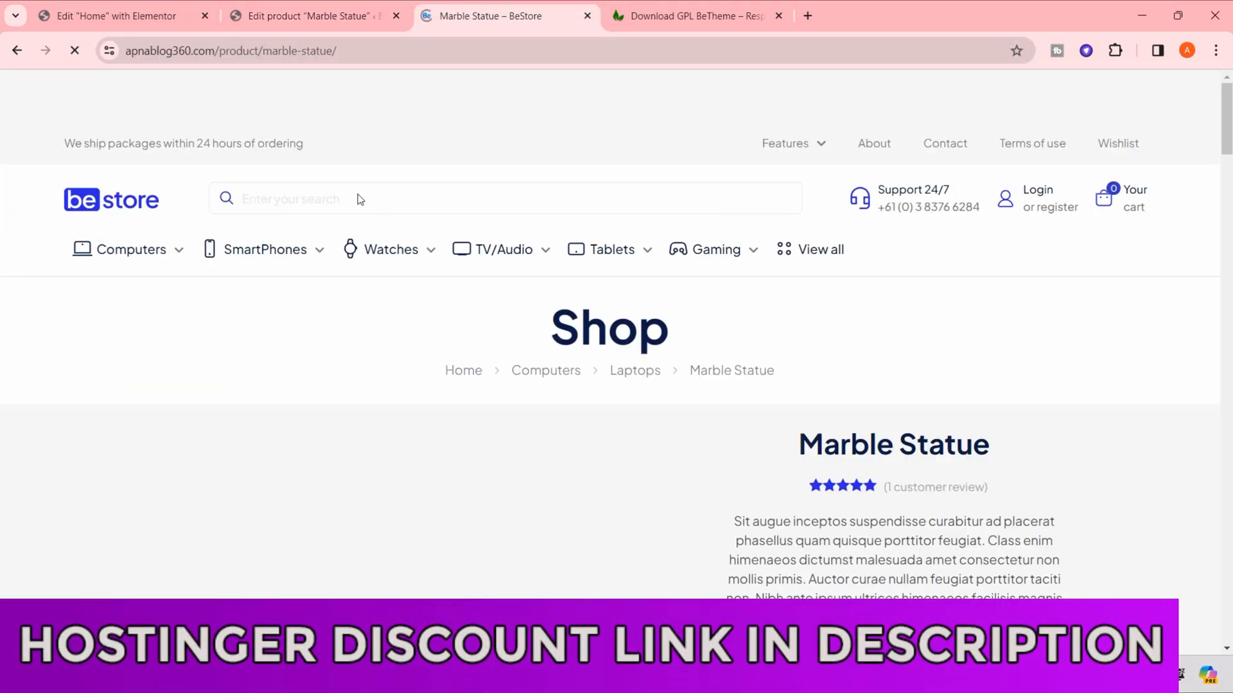
left_click_drag(216, 51, 427, 55)
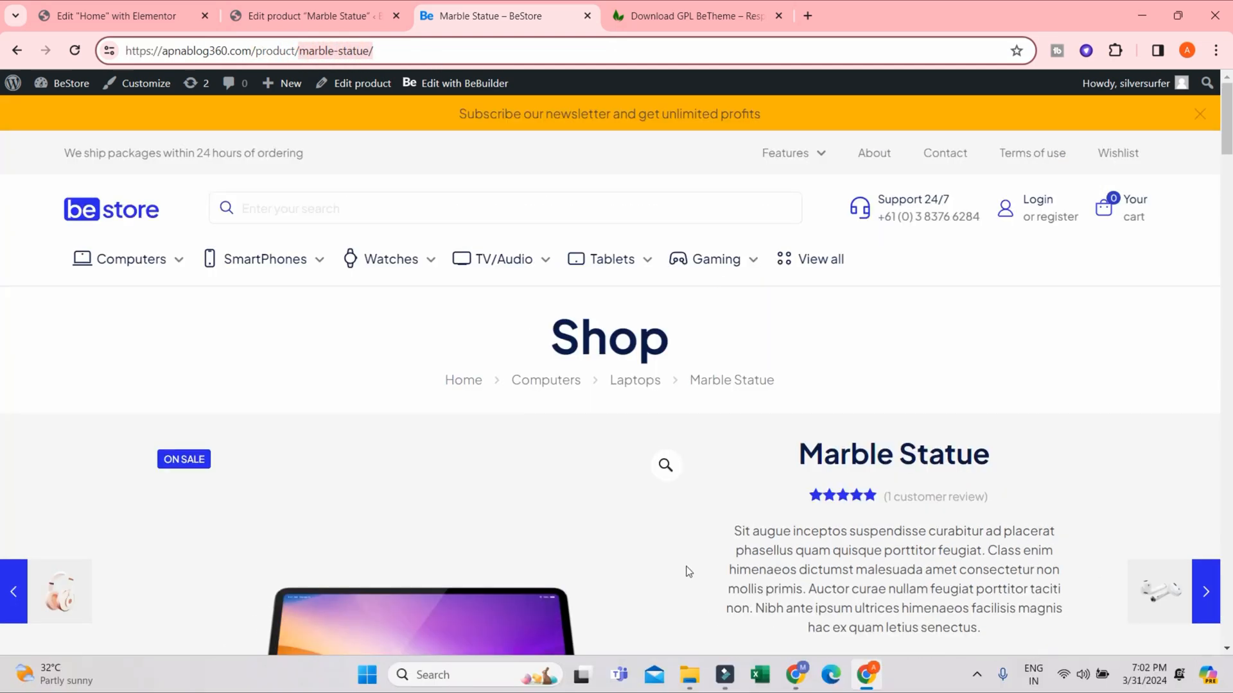
left_click_drag(735, 530, 1014, 631)
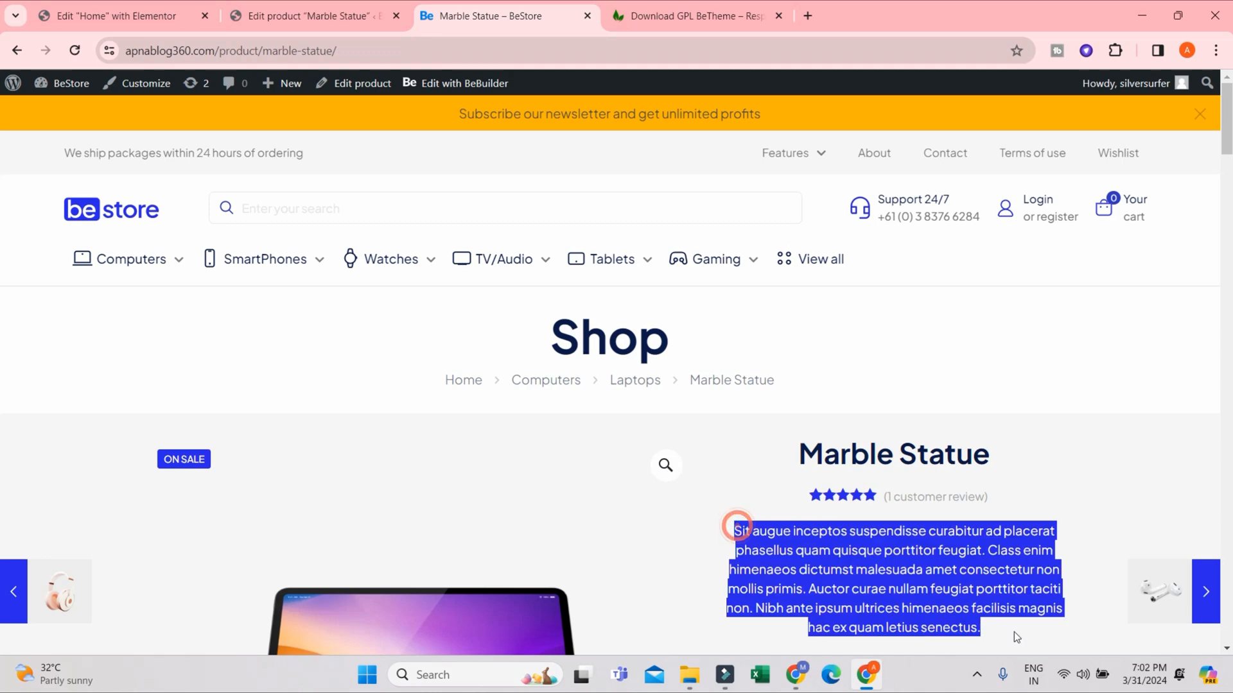
- In the product editor, replace the short description with "This marble statue is made of pure markrana marble found in markrana region in Rajasthan"
left_click(312, 16)
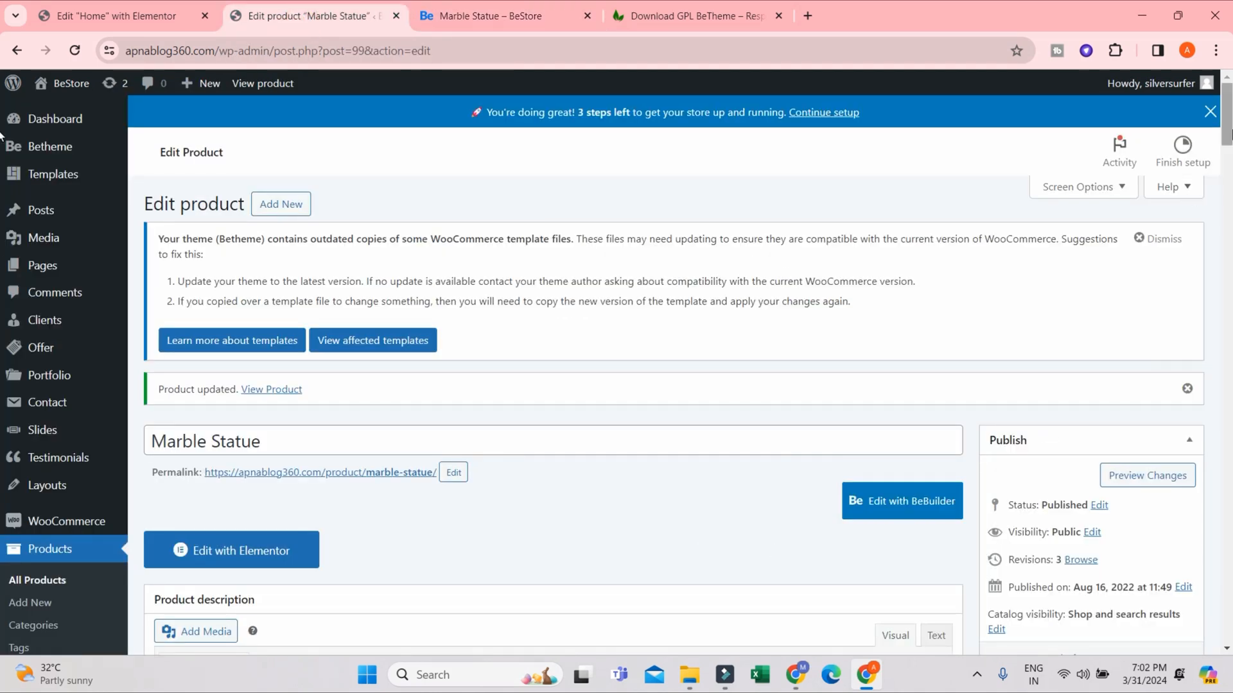
left_click_drag(1227, 118, 1227, 620)
scroll(1227, 620, "up", 3)
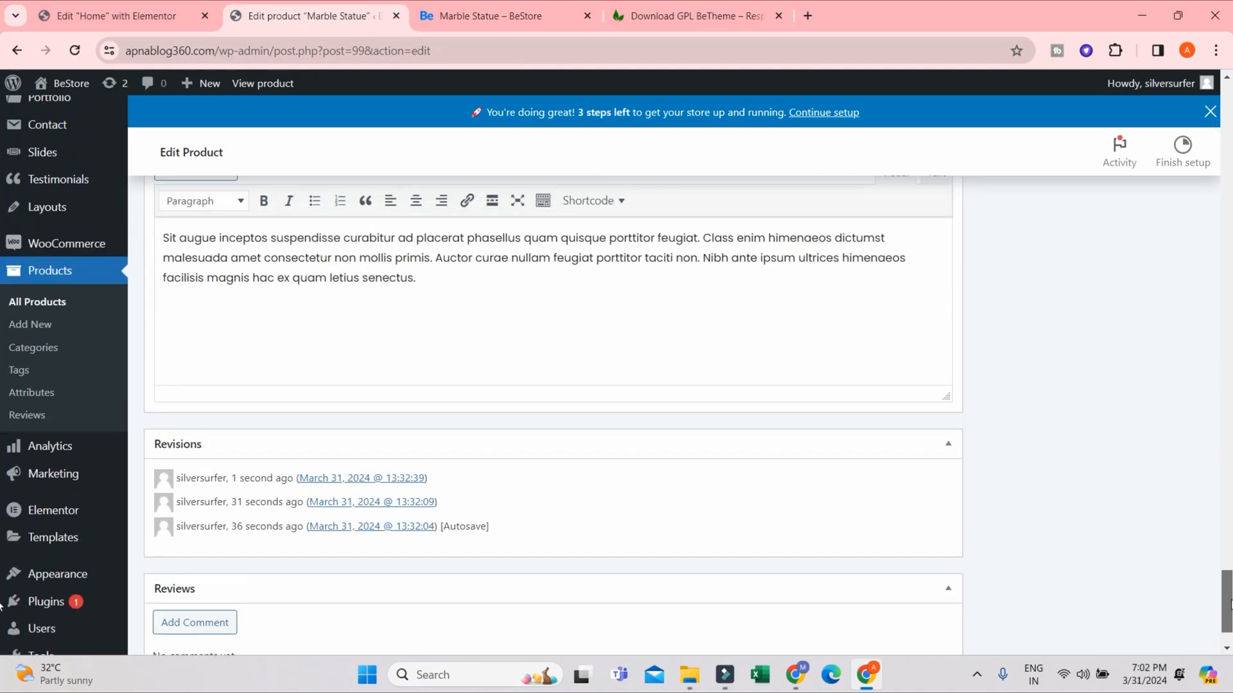
left_click(456, 387)
left_click(429, 416)
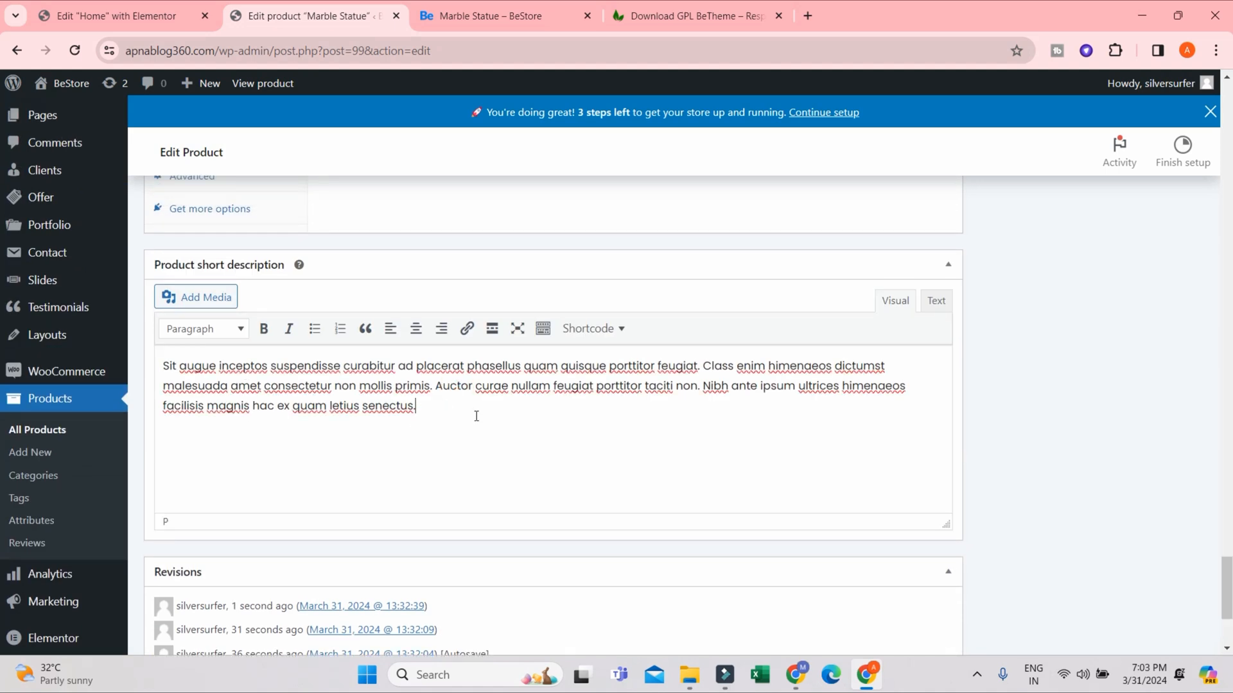
left_click(476, 416)
left_click_drag(436, 405, 166, 366)
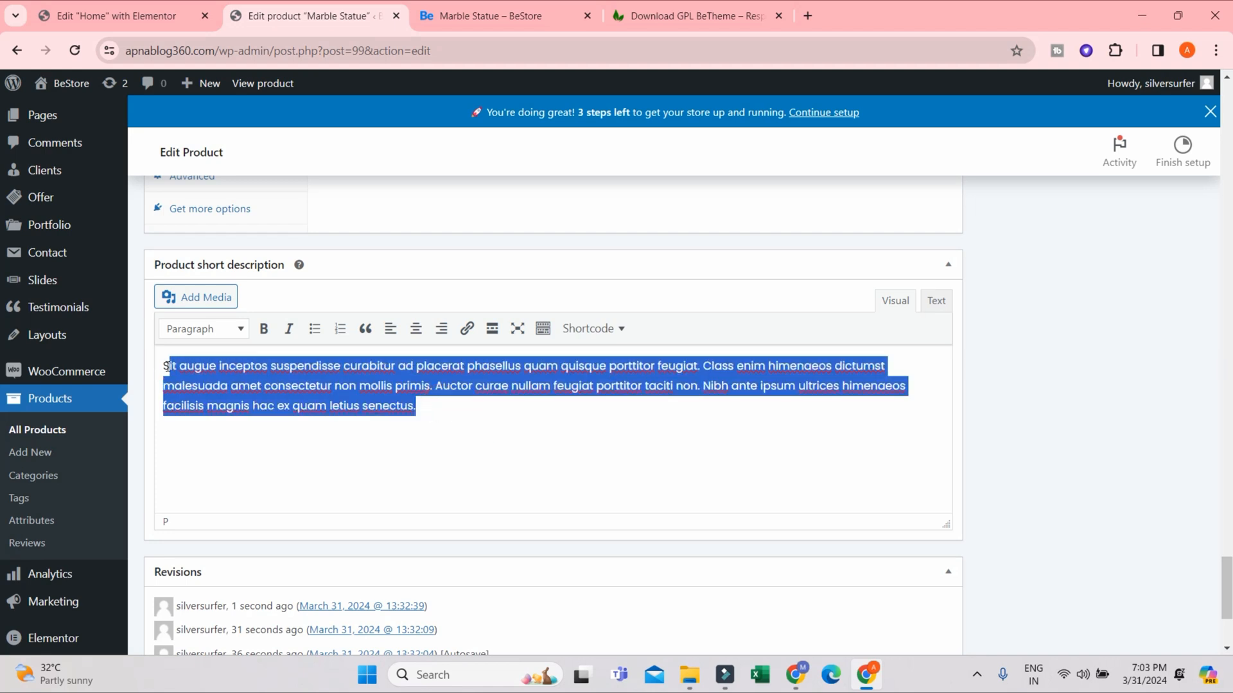
type("This marble s")
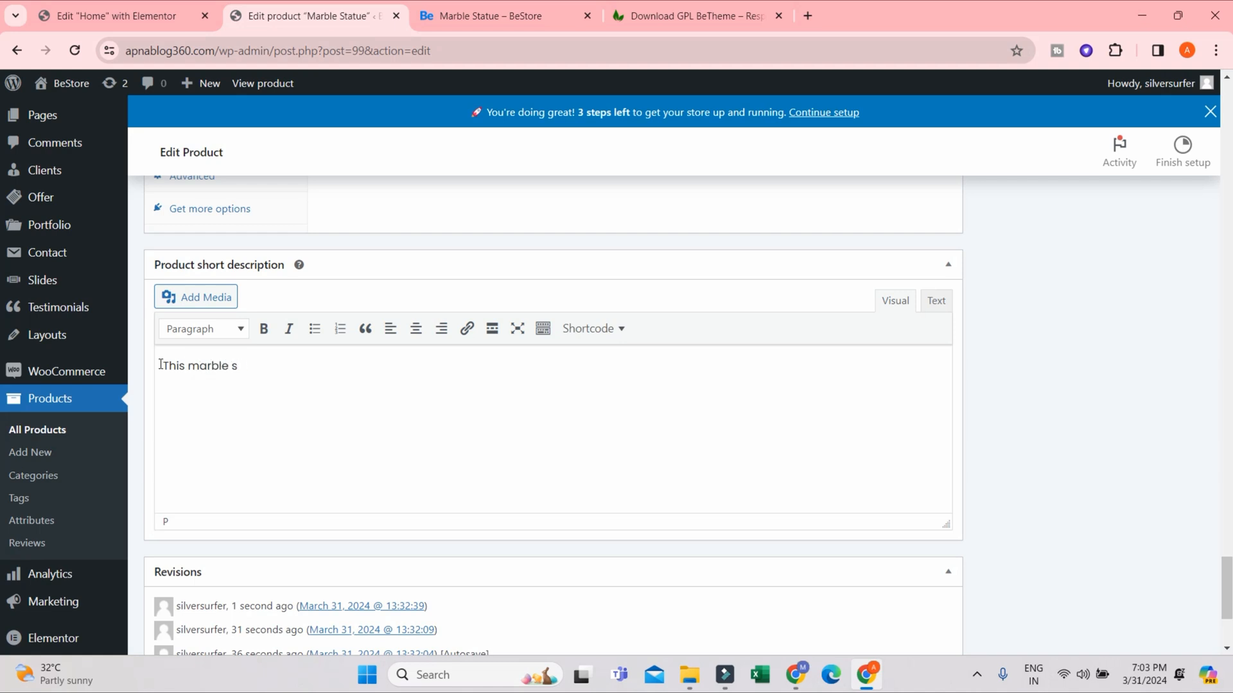
type("tatue is ")
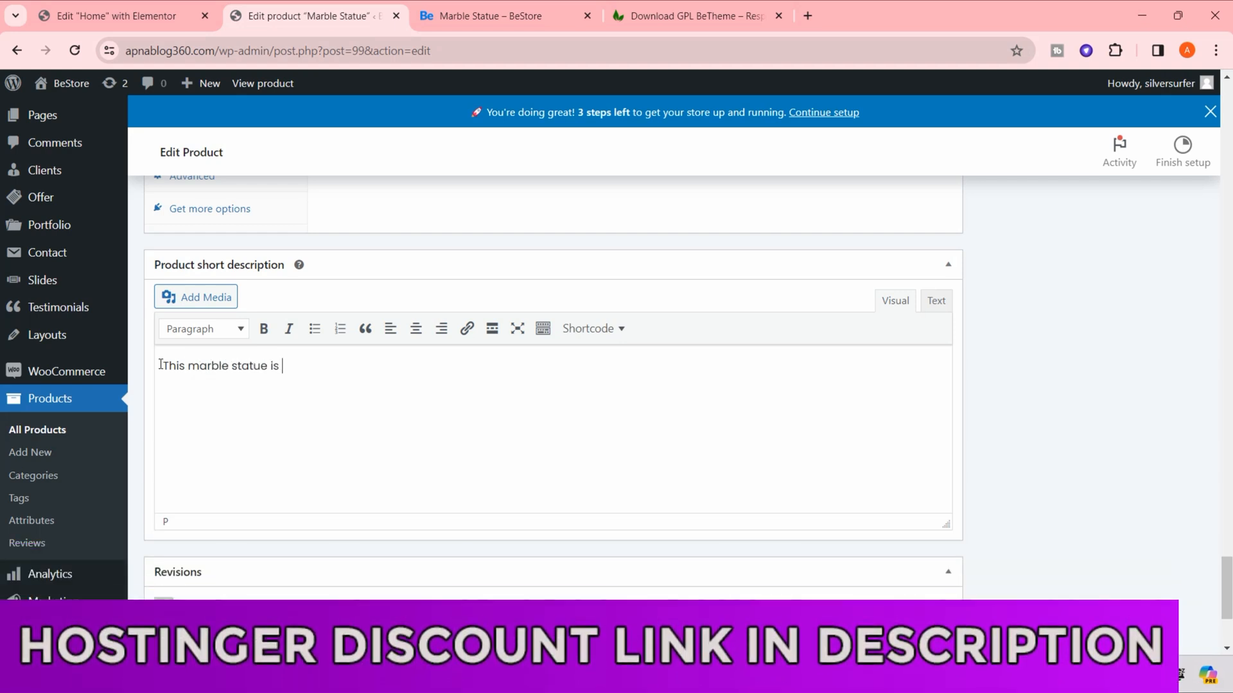
type("madew")
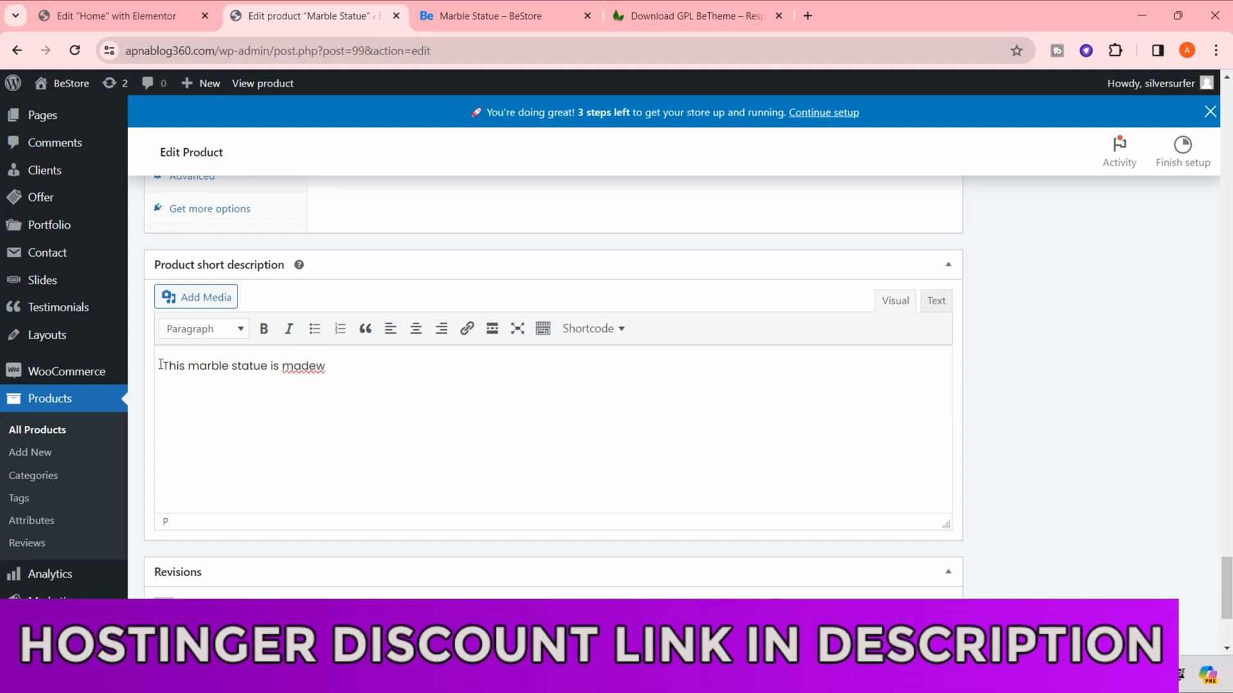
key("BackSpace")
key("BackSpace")
type("of")
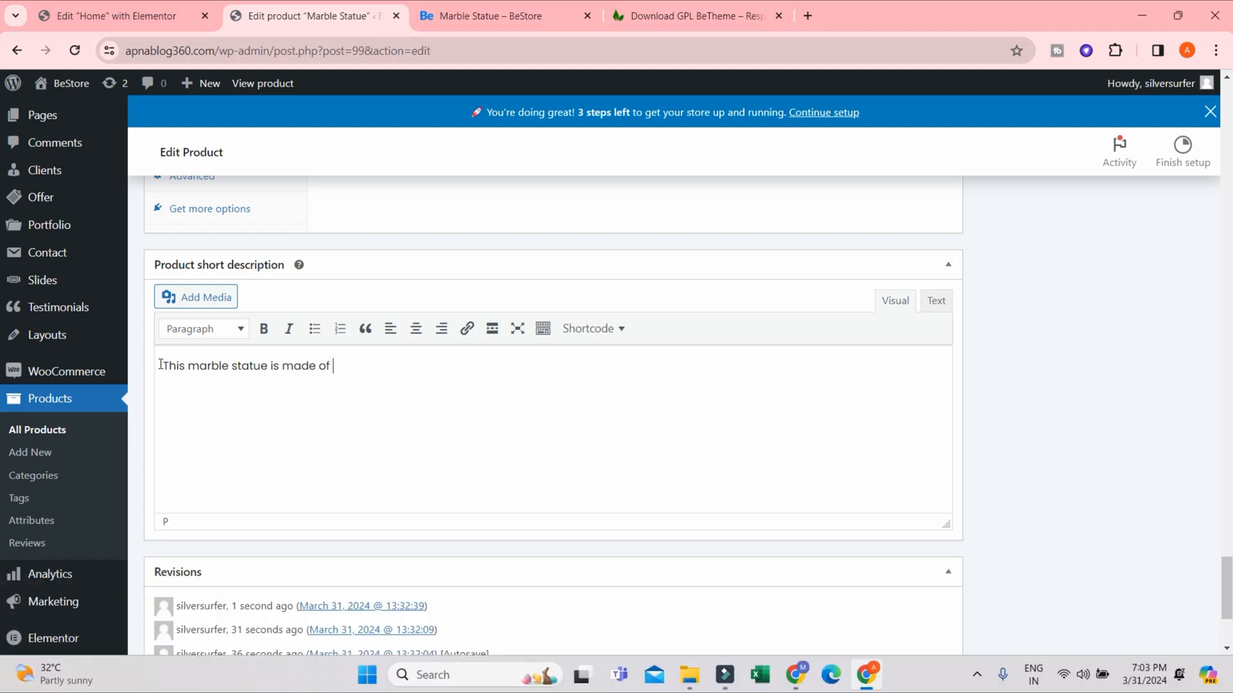
type(" pure markrana ma")
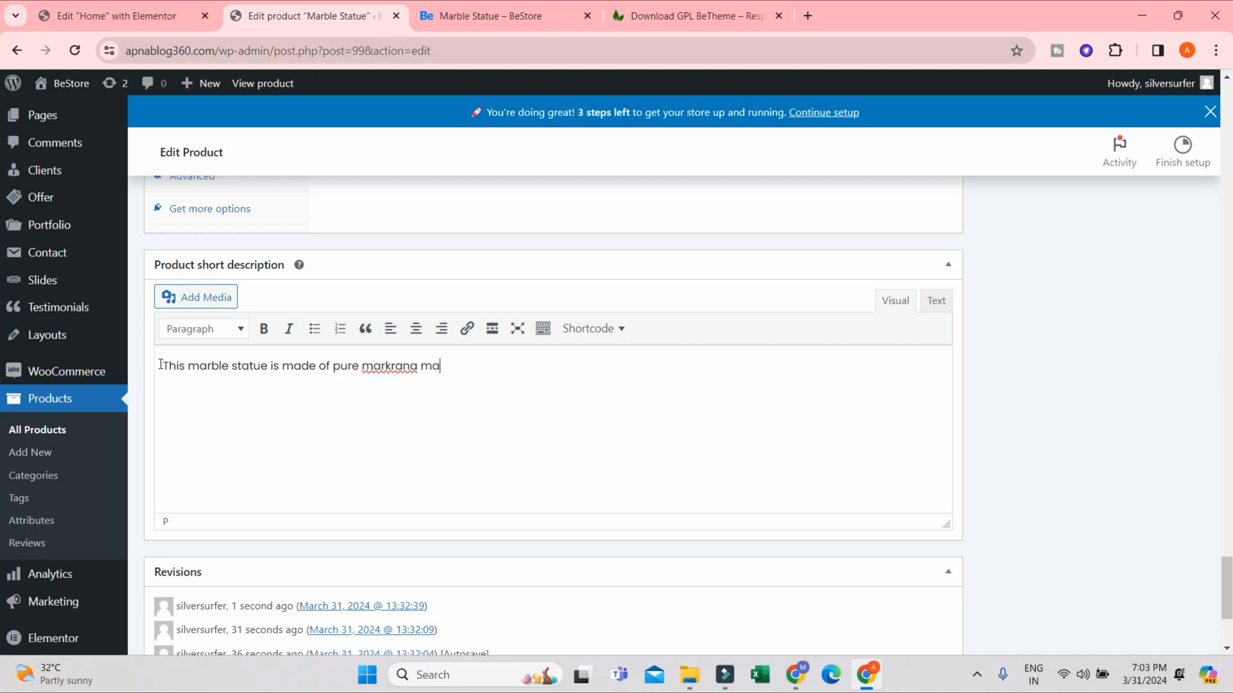
type("rble found in markrana region")
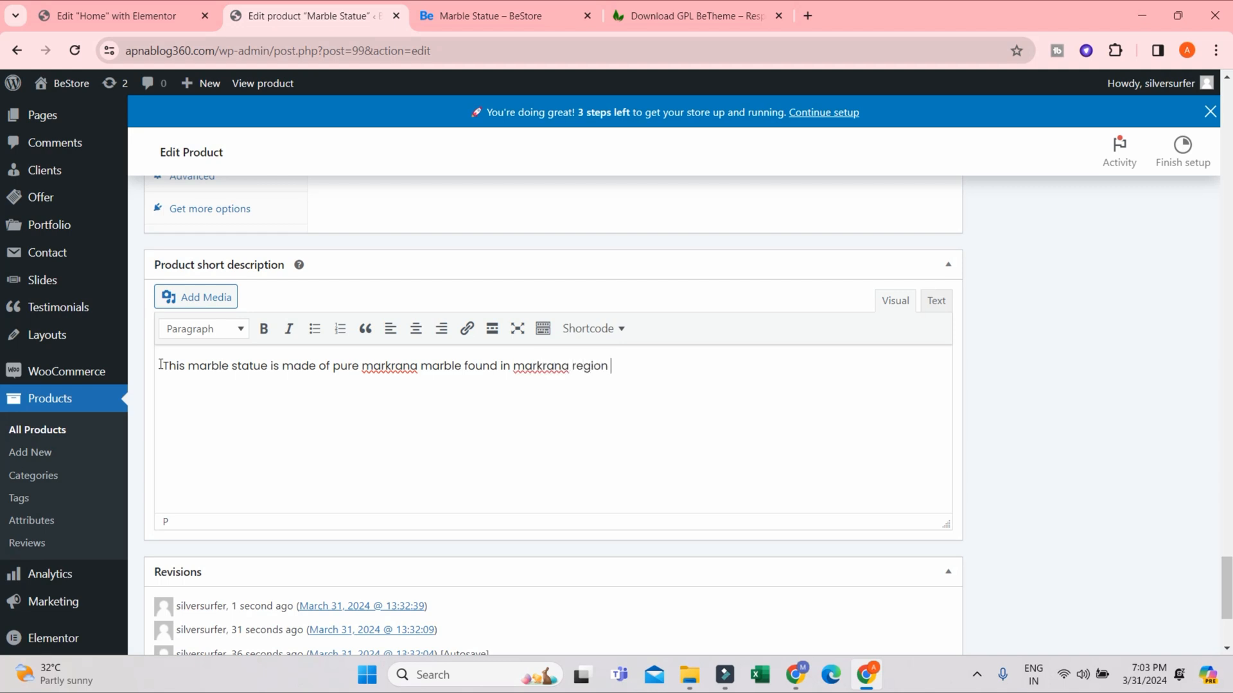
type(" in Rajasthan")
- Capitalize the second "markrana" in the short description, end the sentence with a period and update the product
scroll(631, 515, "up", 1)
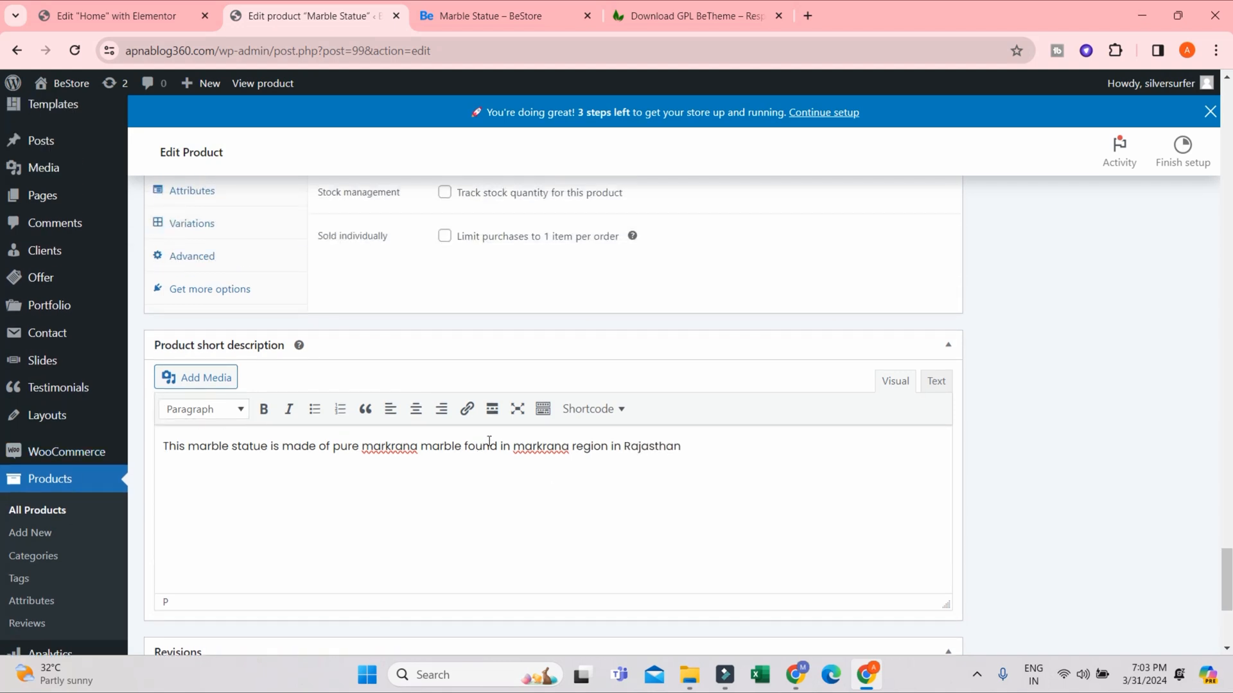
key("shift+Right")
type("M")
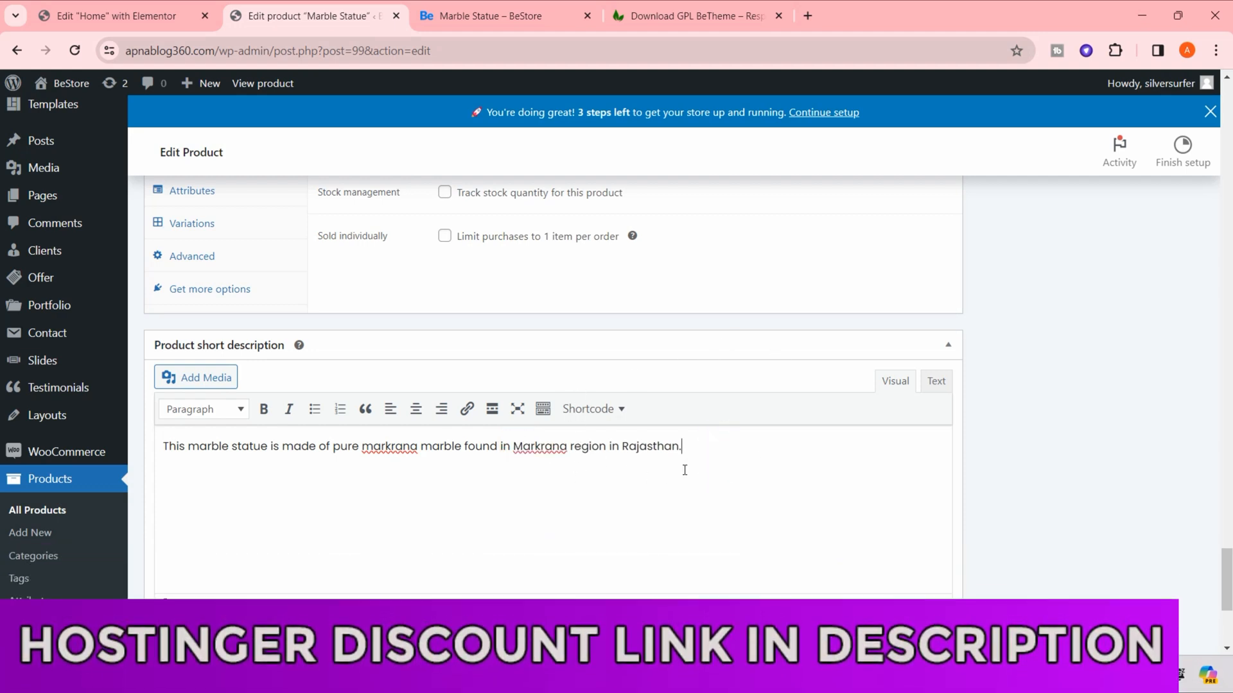
left_click_drag(1227, 576, 1231, 136)
scroll(2, 136, "down", 3)
left_click(1167, 393)
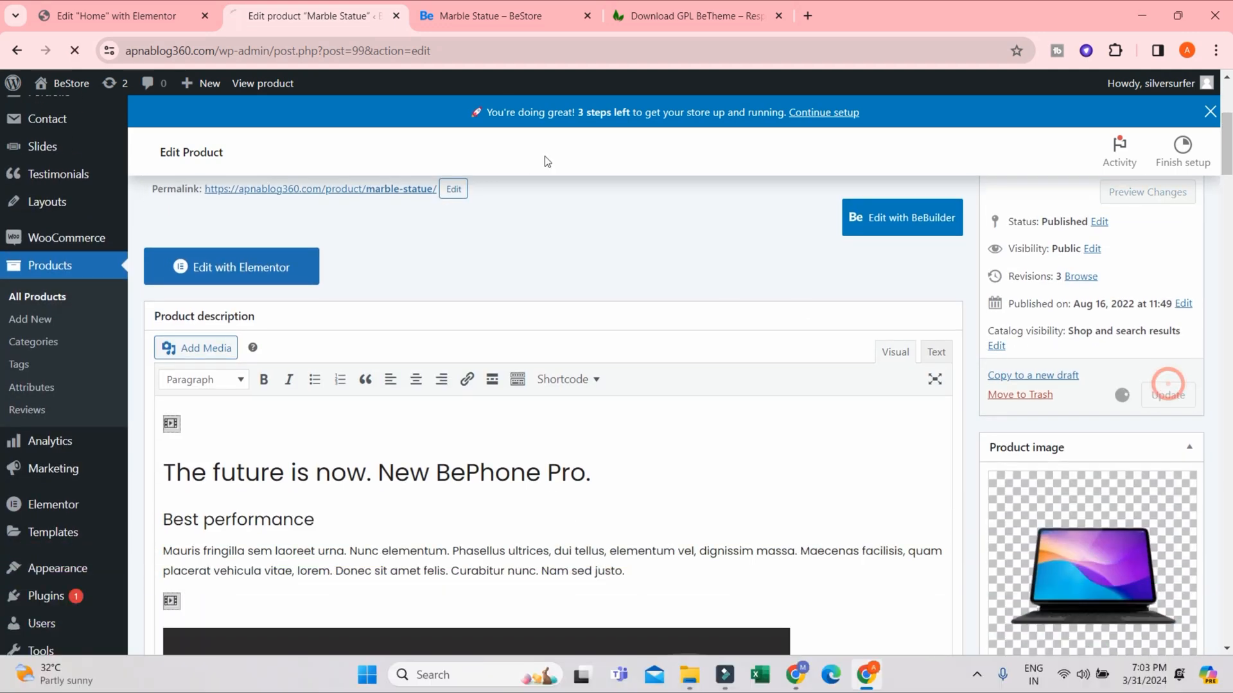
- Reload the storefront product page and review the short description, price, tags and categories
left_click(498, 5)
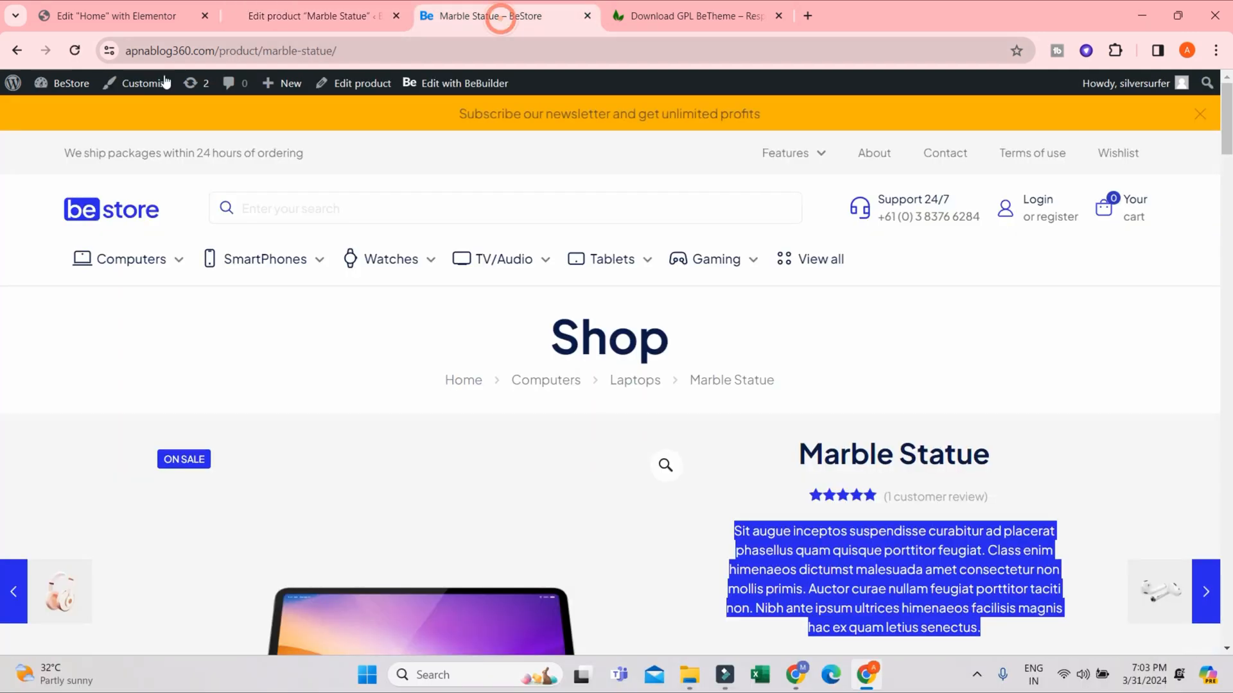
left_click(74, 51)
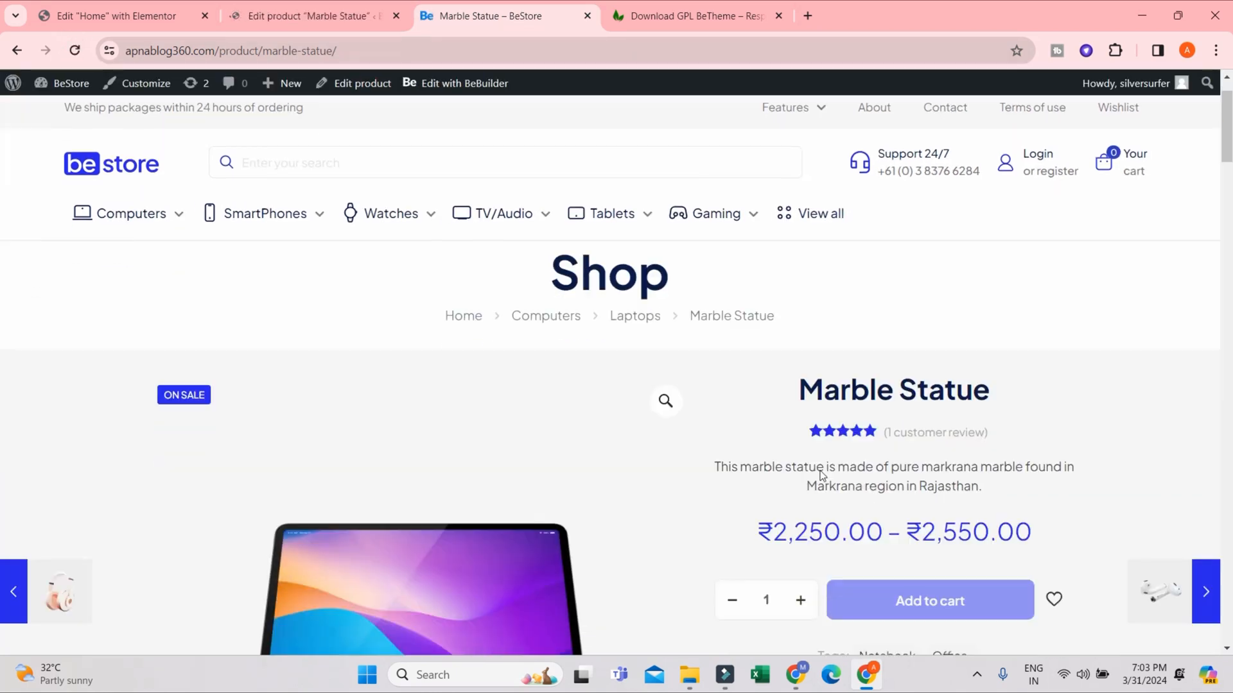
scroll(727, 360, "down", 2)
left_click_drag(714, 370, 988, 391)
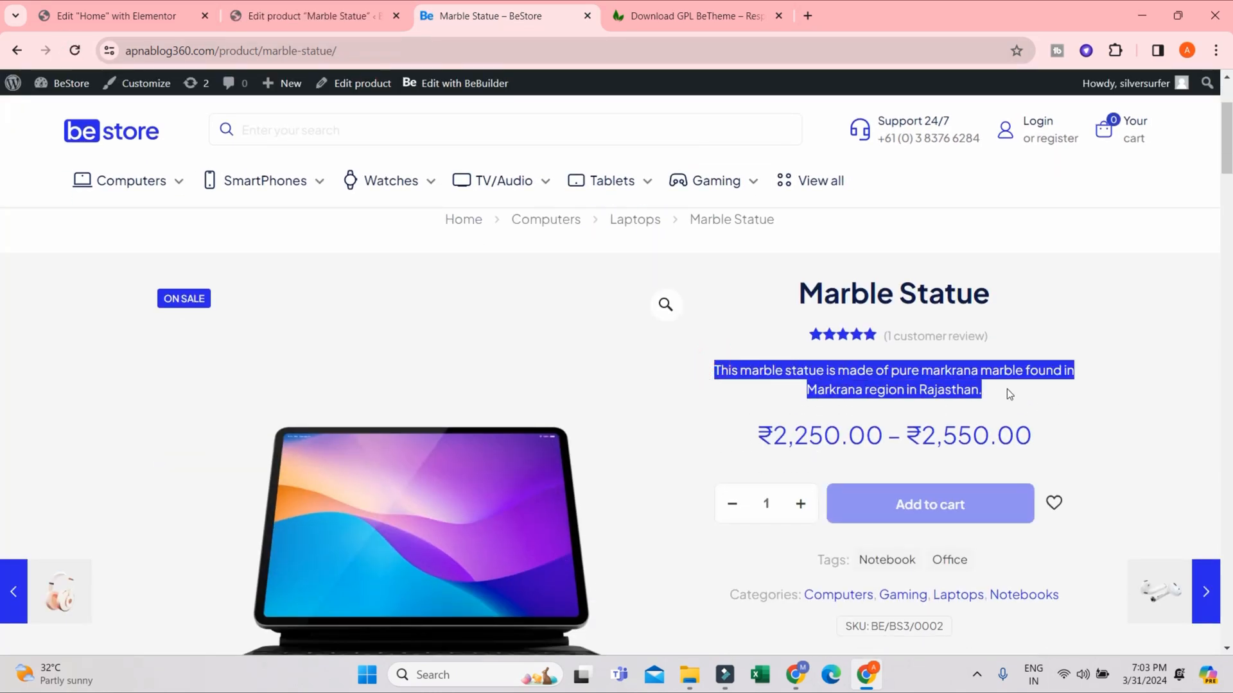
scroll(831, 429, "down", 1)
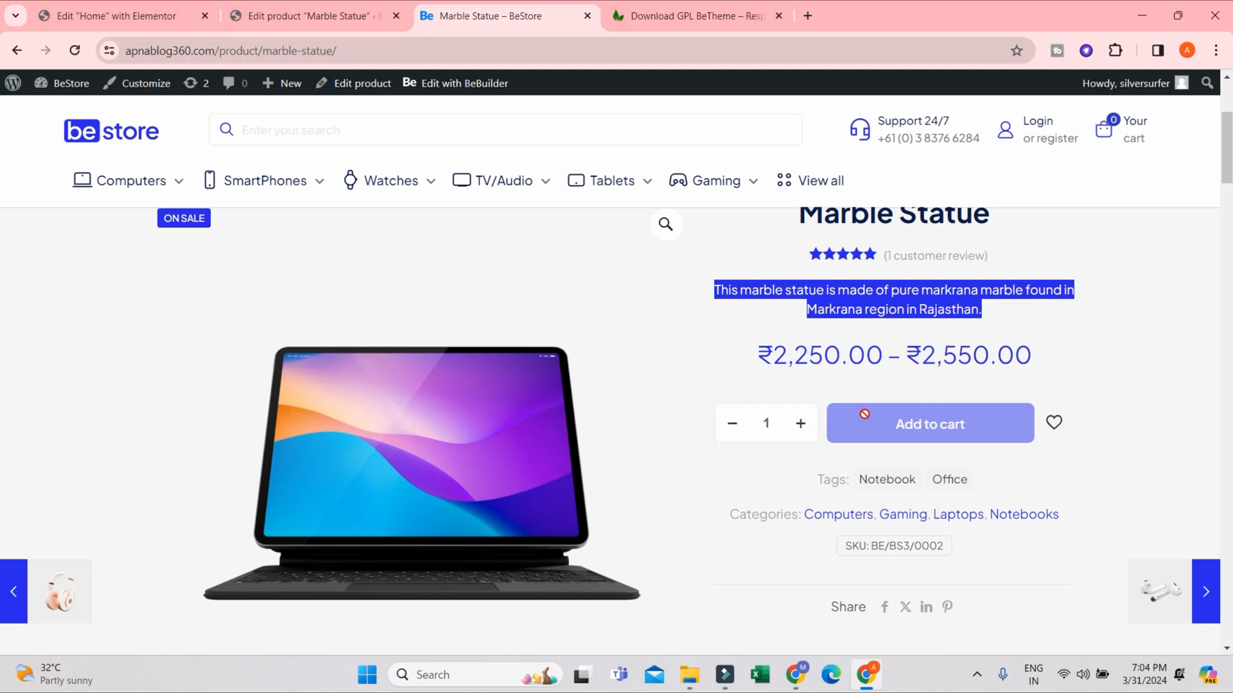
- Review the Marble Statue storefront page's price, tags and categories, checking the Office tag archive before returning to the product
scroll(1016, 443, "down", 1)
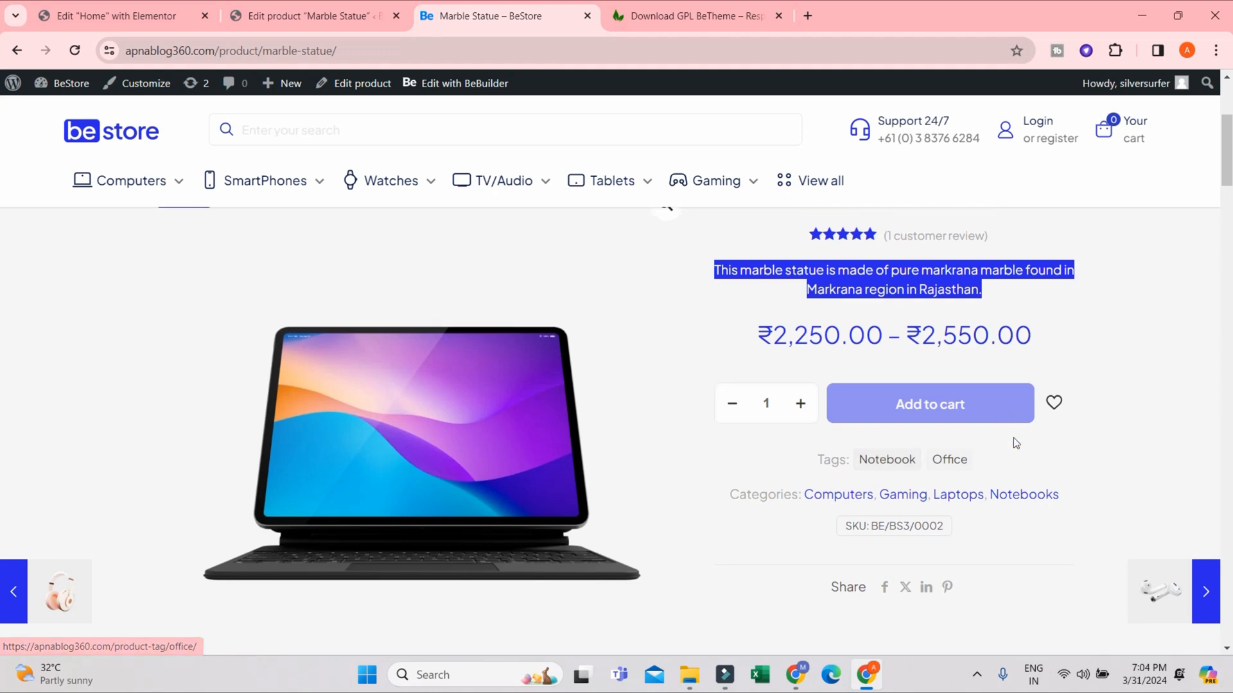
scroll(1014, 441, "down", 3)
scroll(955, 409, "up", 3)
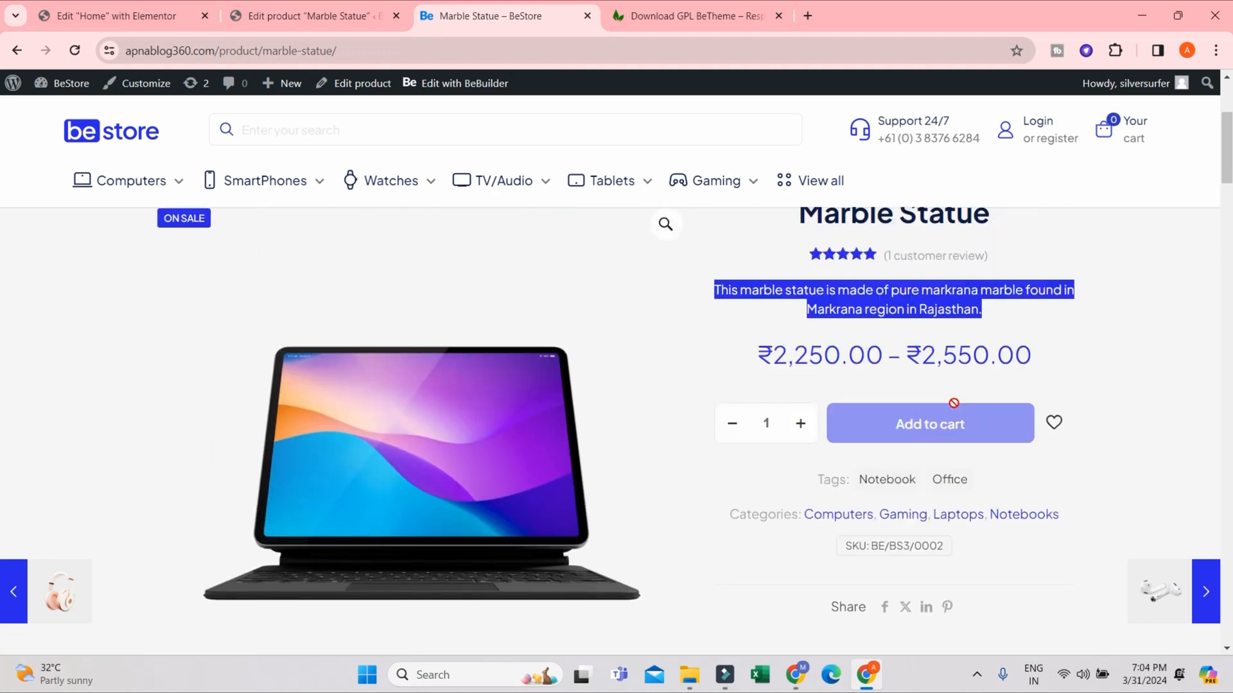
left_click(1084, 338)
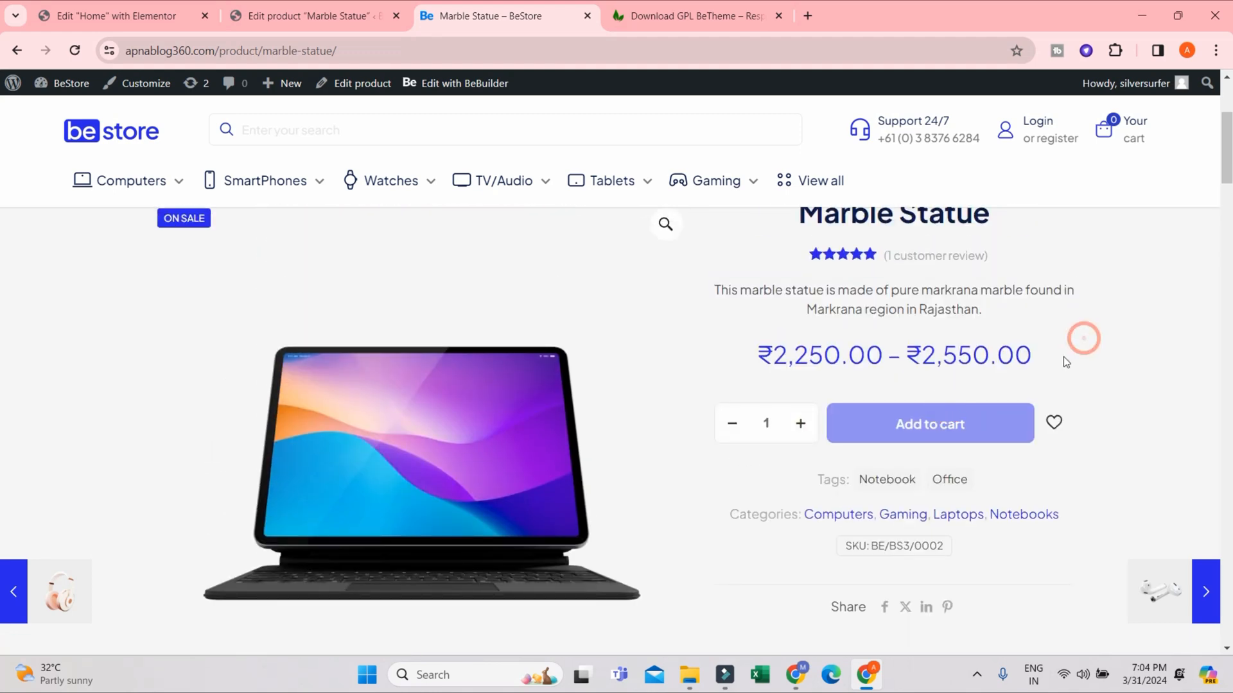
scroll(851, 409, "down", 2)
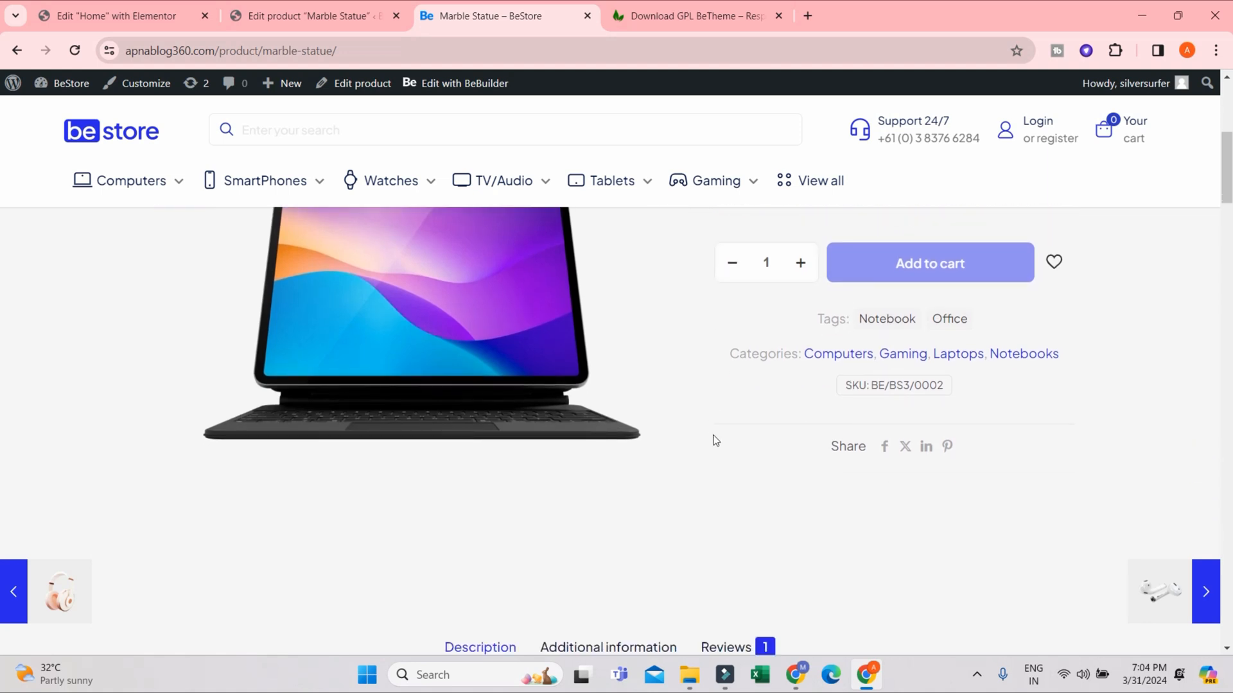
scroll(1036, 375, "up", 1)
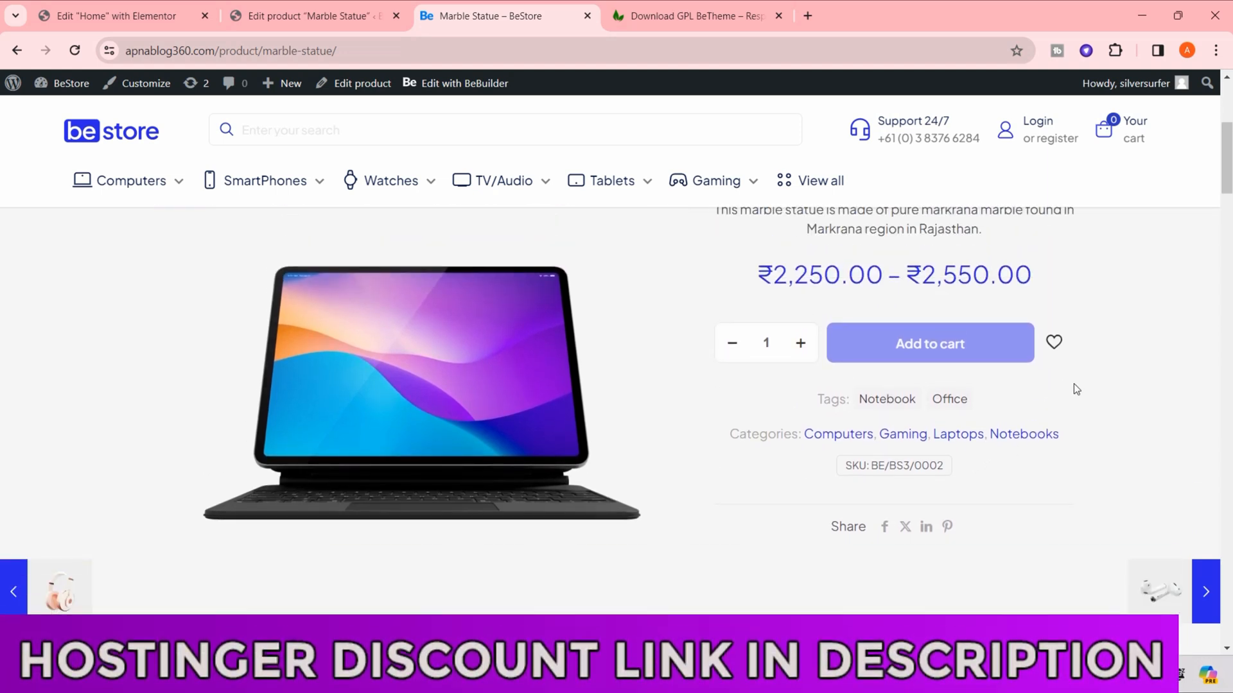
left_click(953, 403)
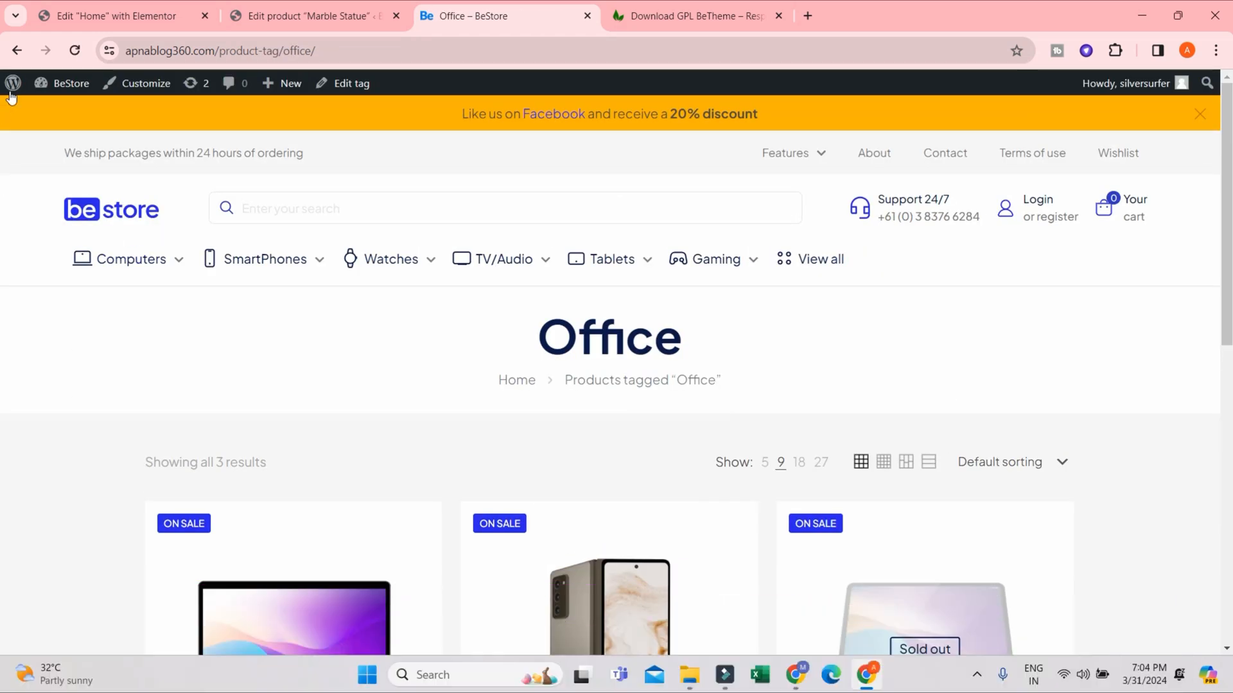
left_click(13, 49)
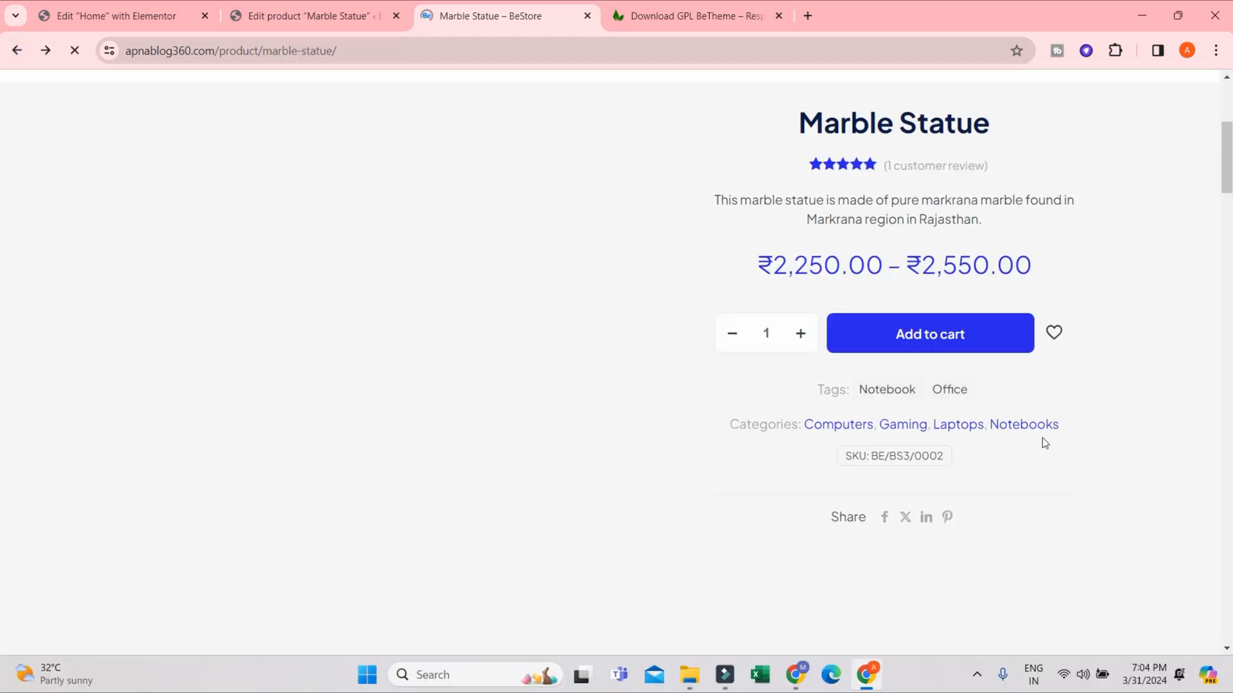
- Examine the storefront product page from the title and SKU down through the description content and back
scroll(1004, 299, "up", 3)
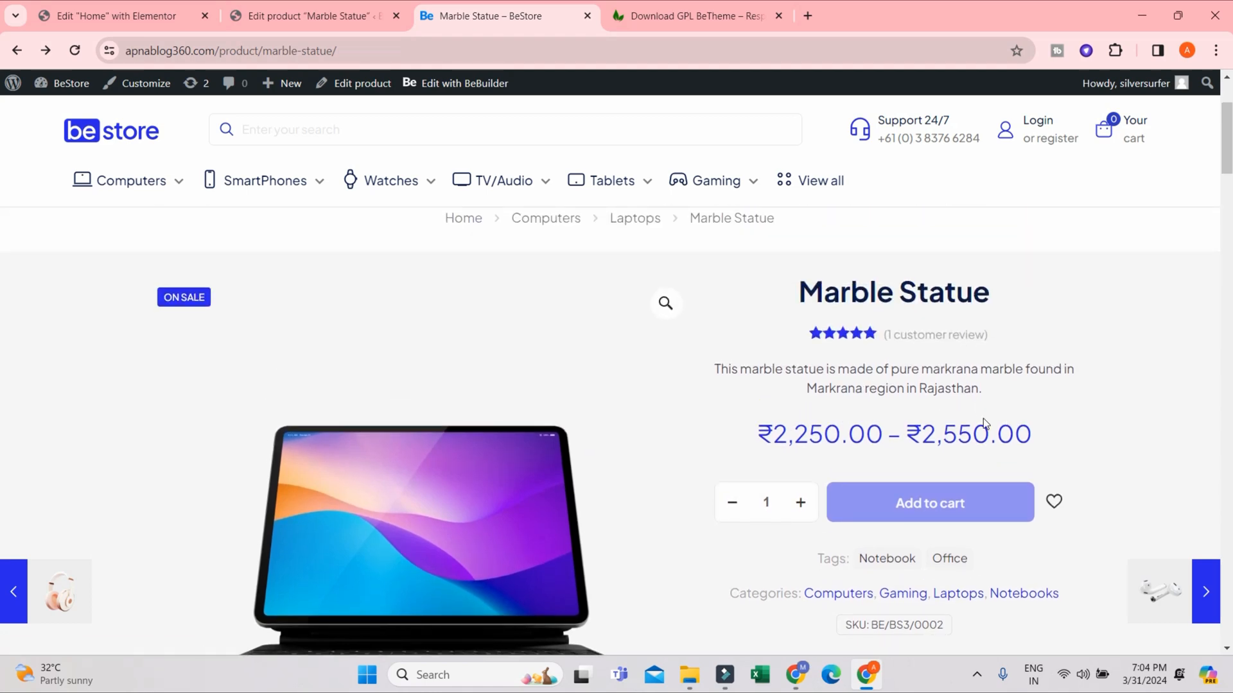
scroll(1058, 382, "down", 3)
scroll(976, 398, "down", 3)
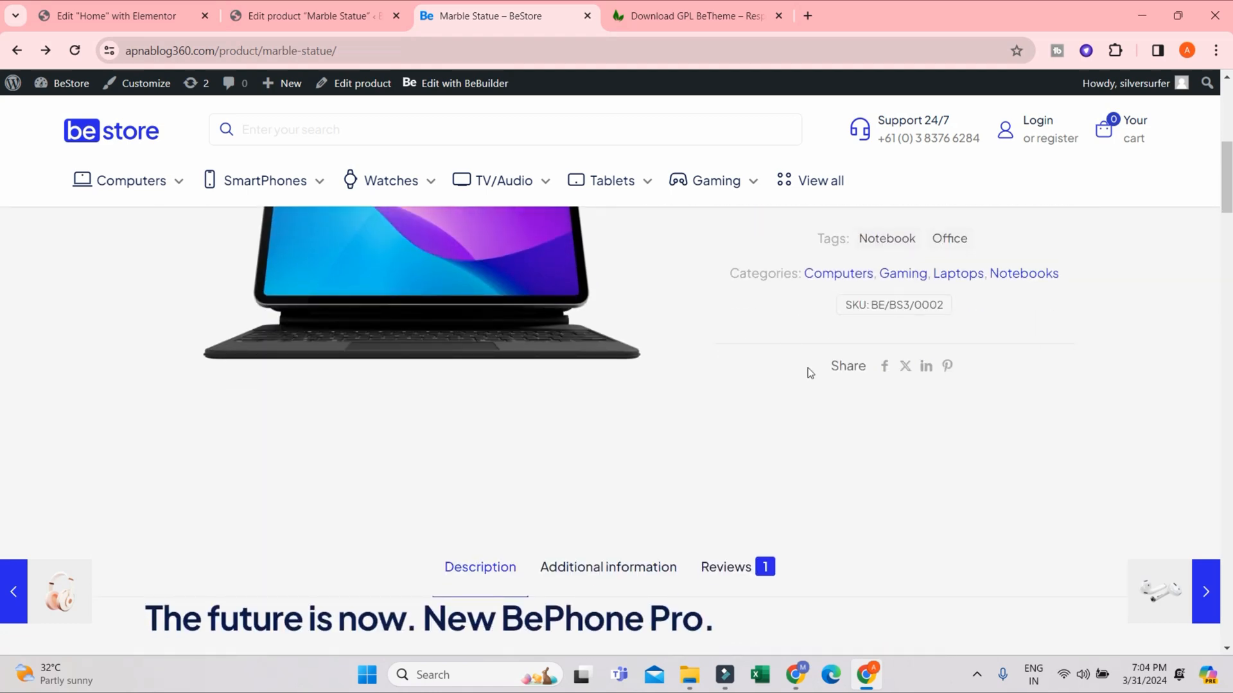
scroll(811, 378, "down", 10)
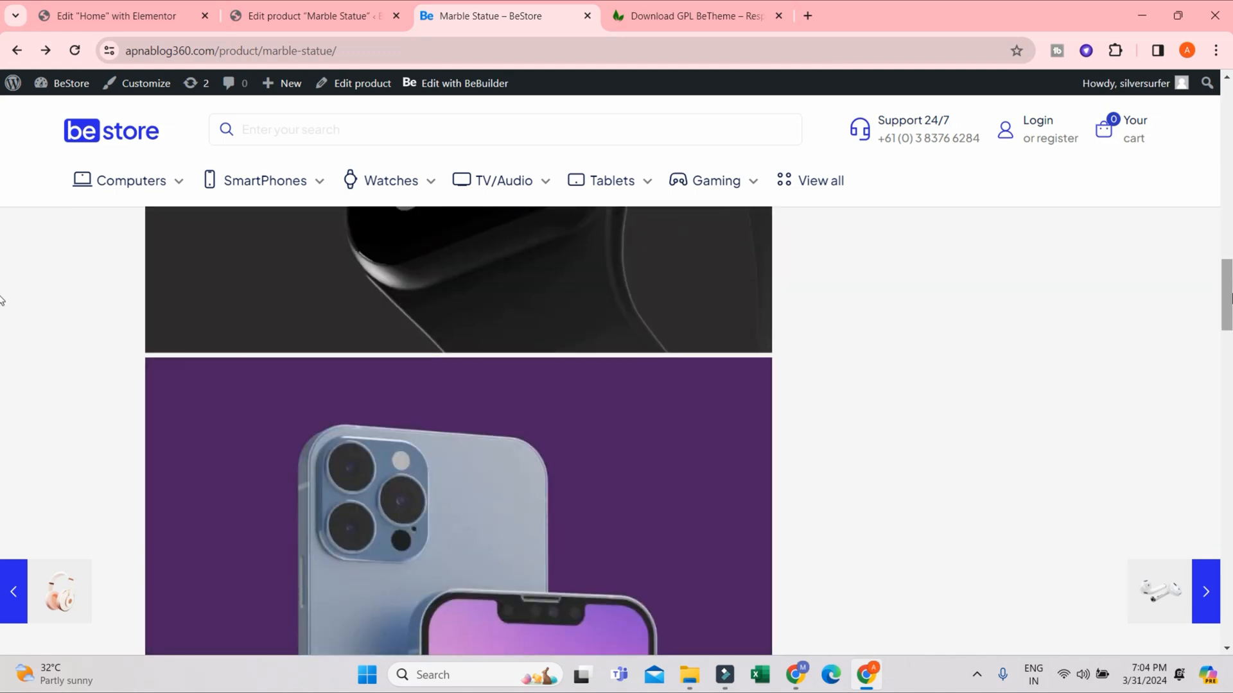
left_click_drag(1229, 298, 1229, 157)
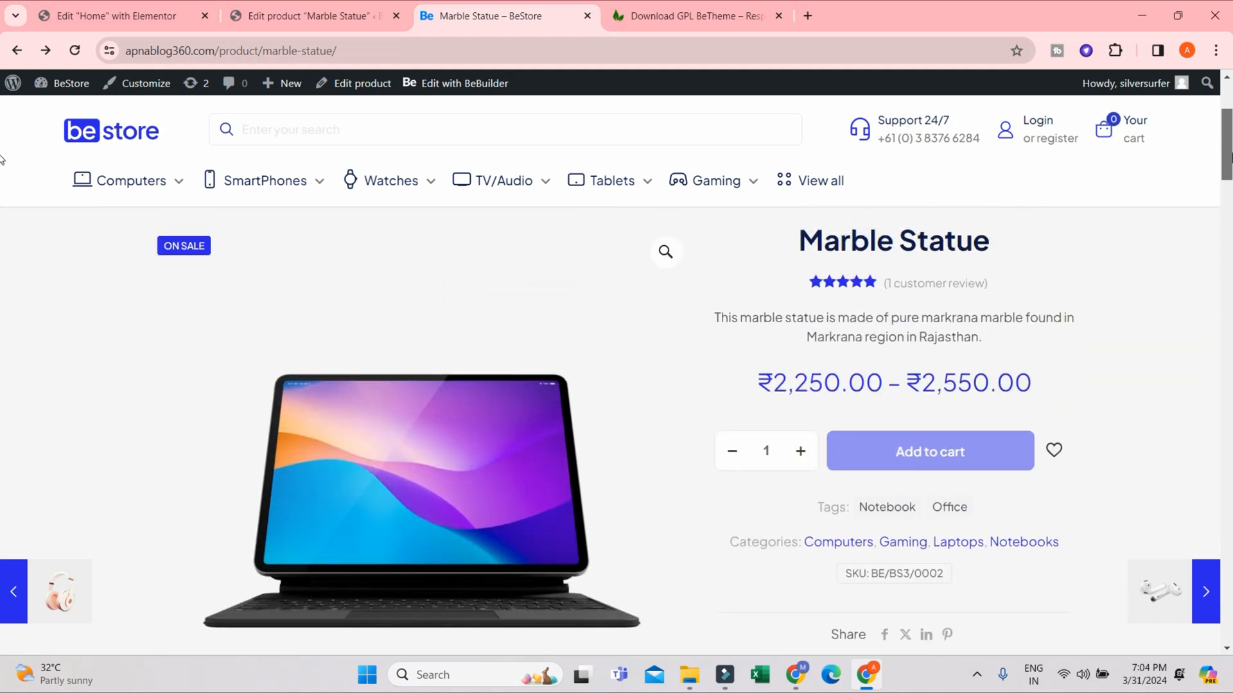
scroll(581, 462, "down", 4)
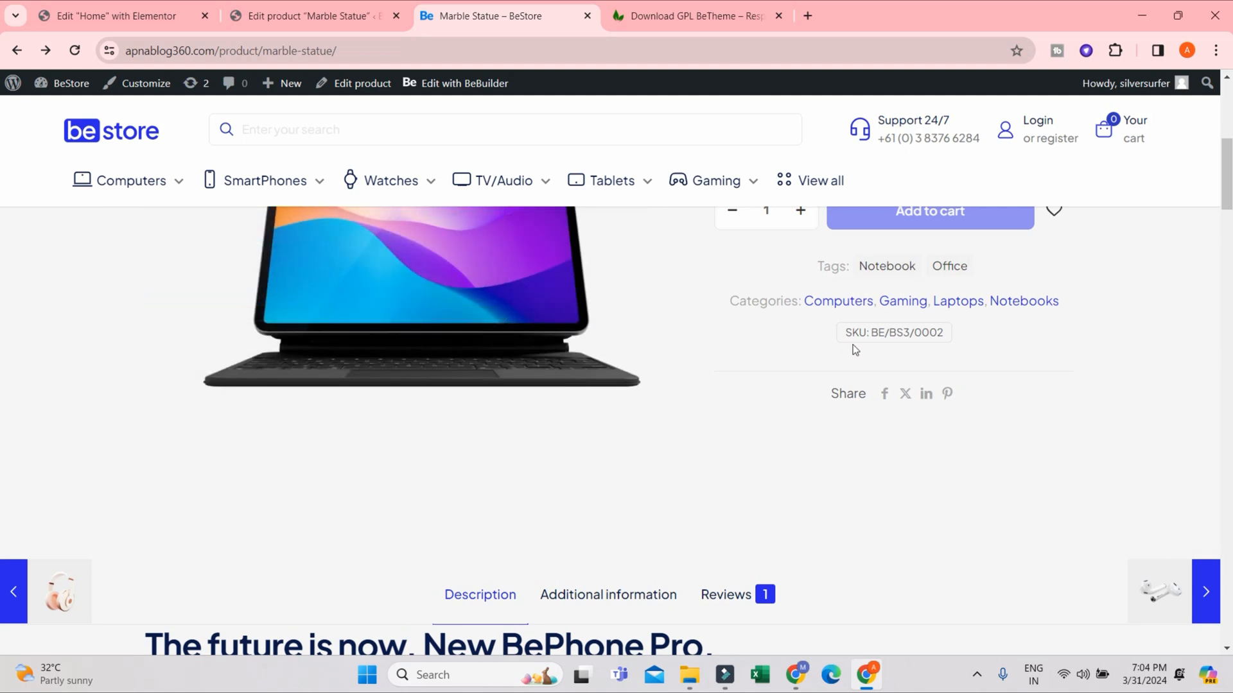
scroll(836, 502, "up", 3)
scroll(968, 443, "up", 3)
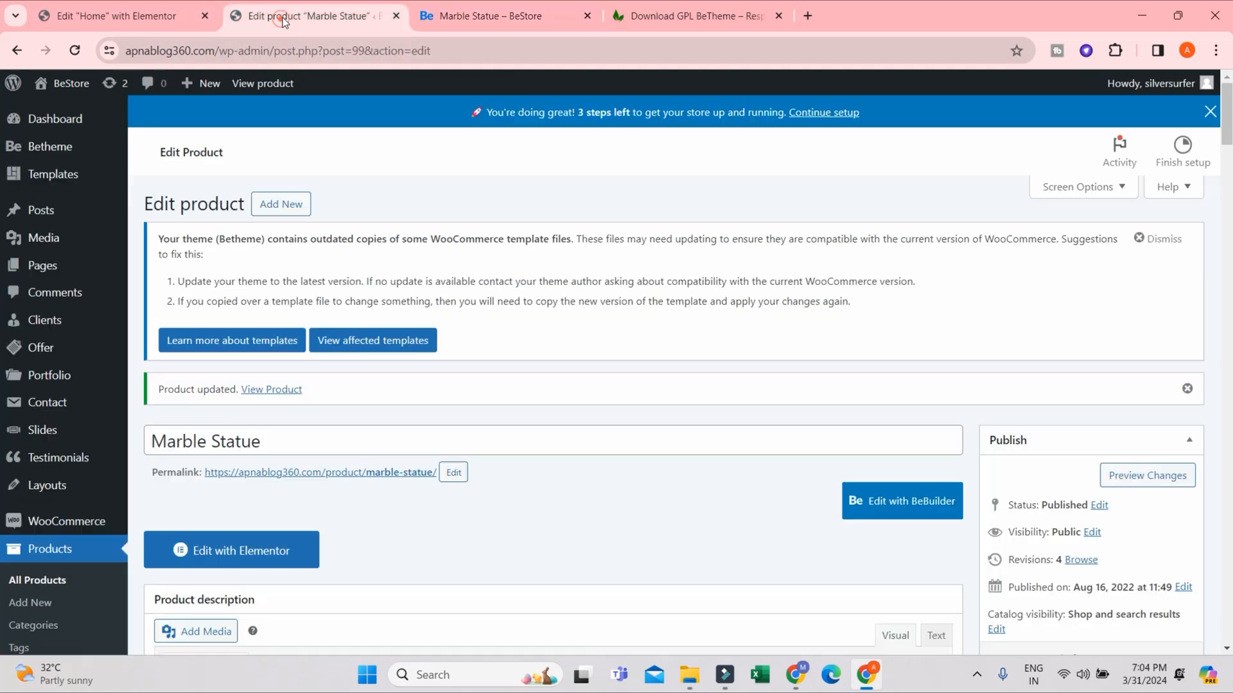
- Return to the Marble Statue product editor, check the product data's variations and open its attributes
left_click(279, 17)
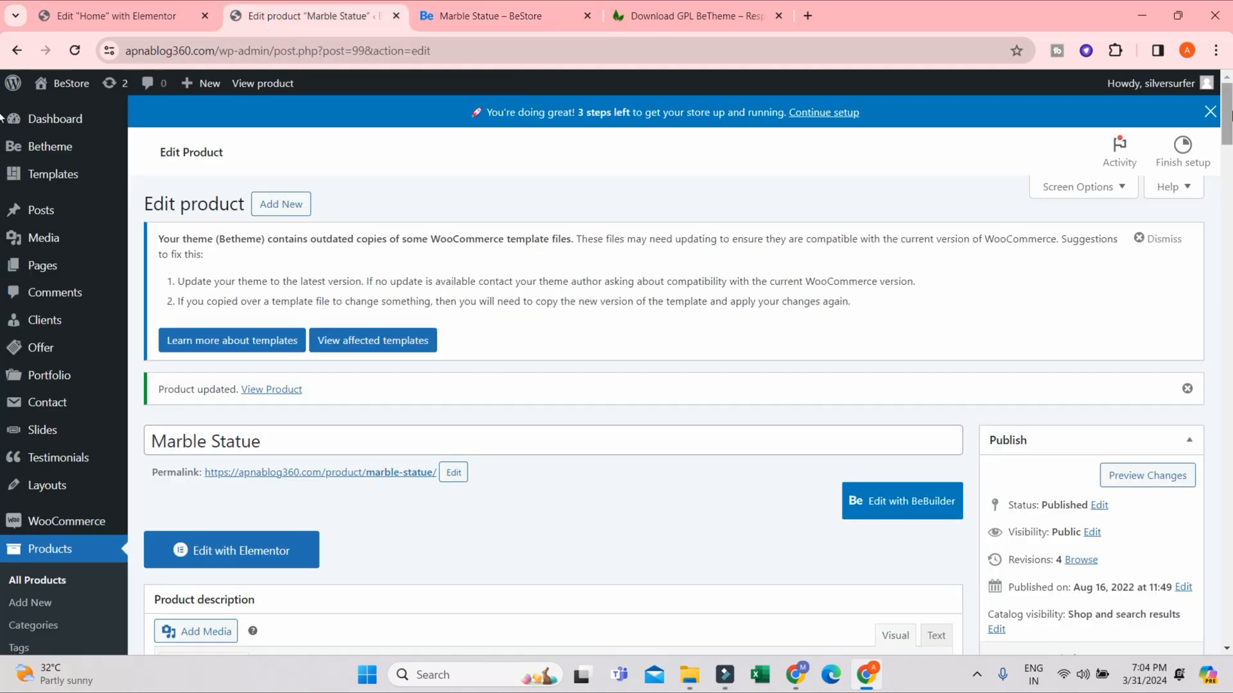
left_click_drag(1227, 112, 1231, 536)
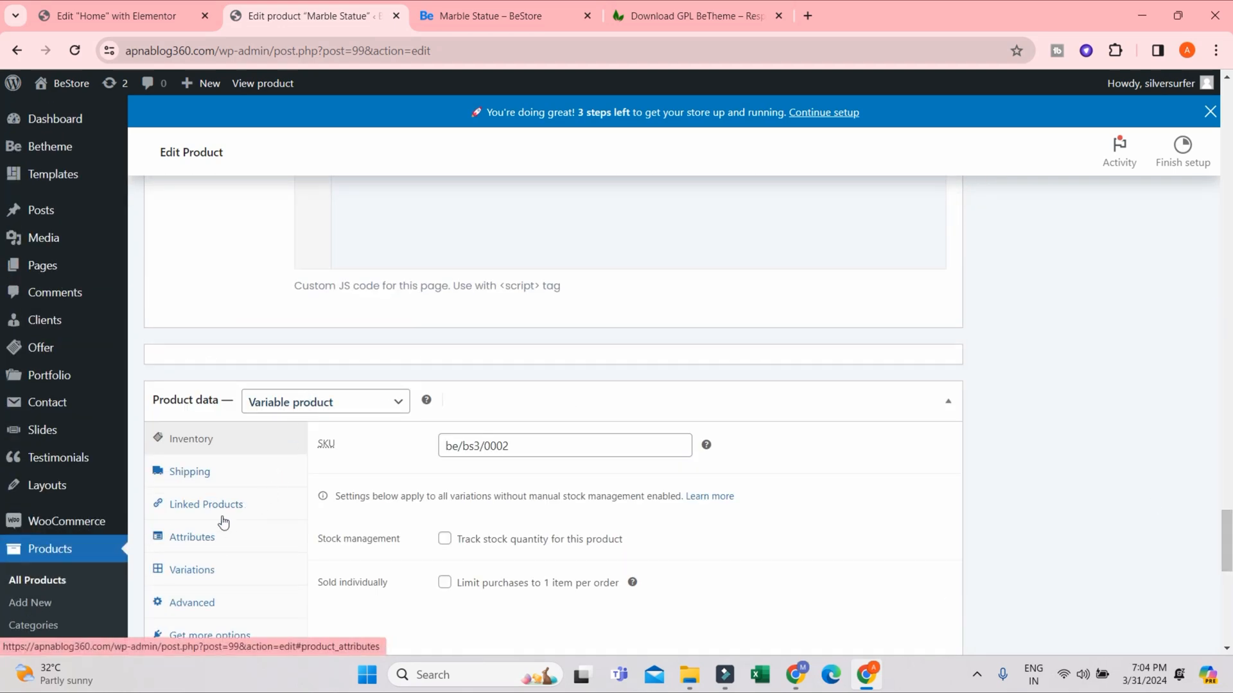
scroll(193, 530, "down", 1)
left_click(191, 489)
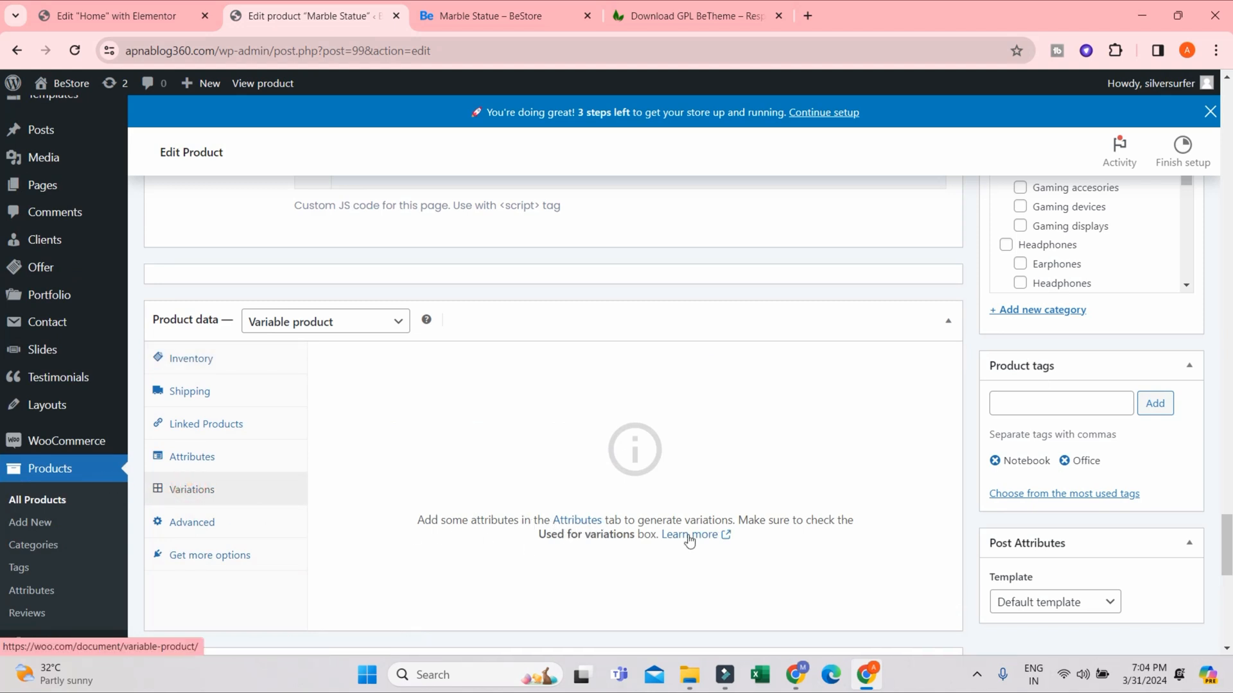
left_click(157, 457)
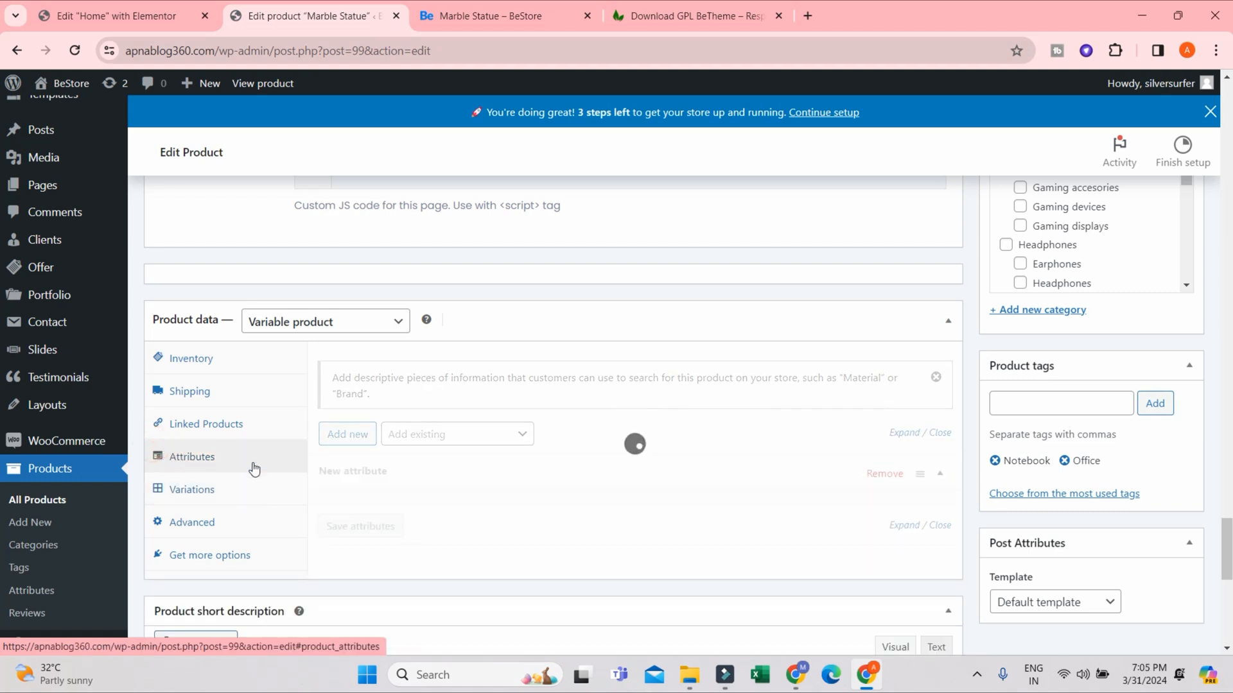
- Add a second blank attribute to the product data of Marble Statue
scroll(530, 495, "down", 2)
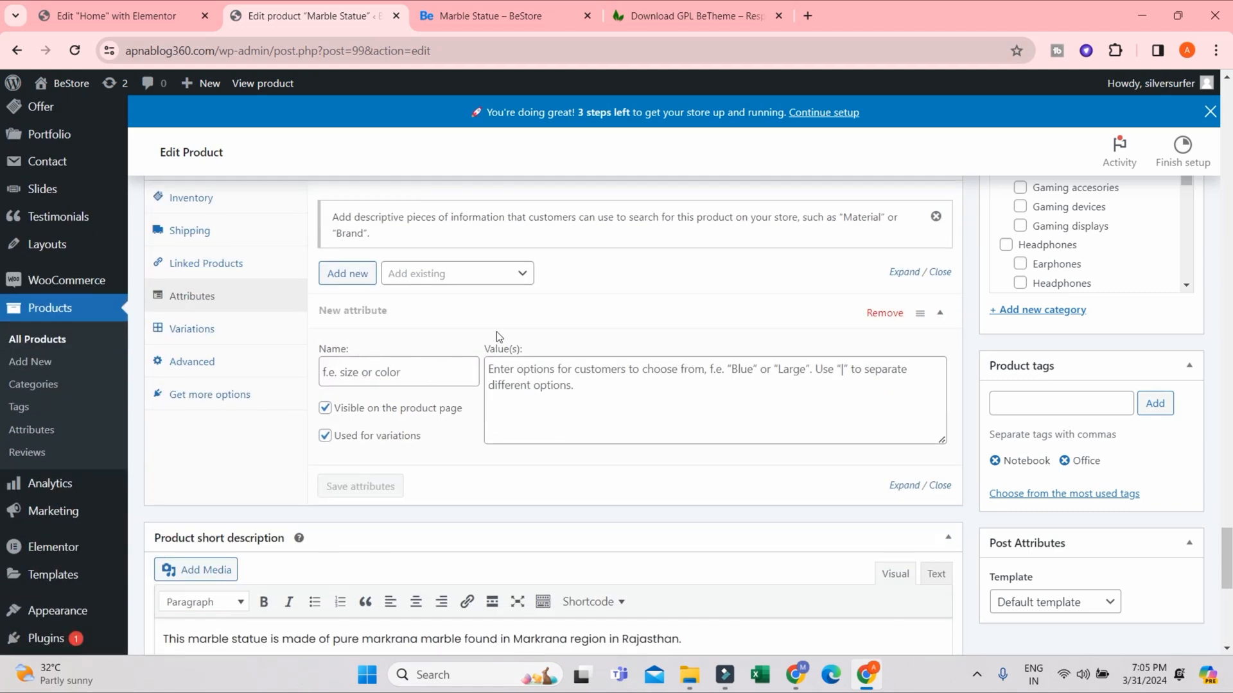
left_click(348, 273)
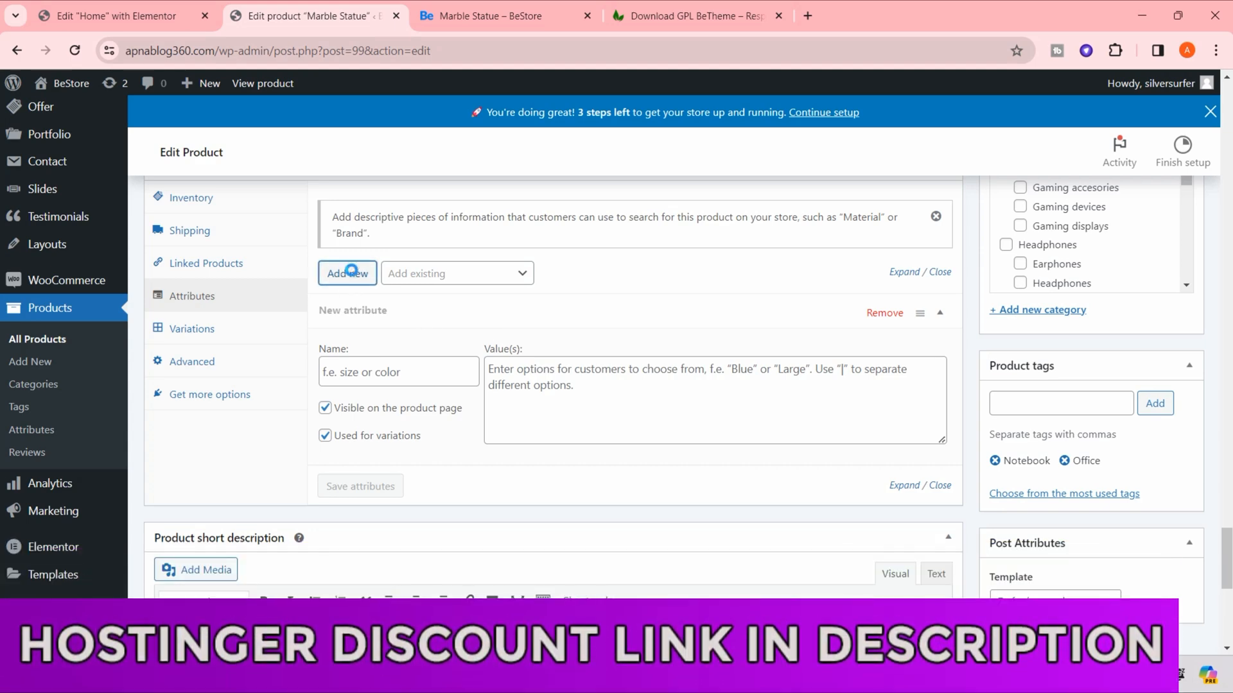
scroll(472, 481, "down", 2)
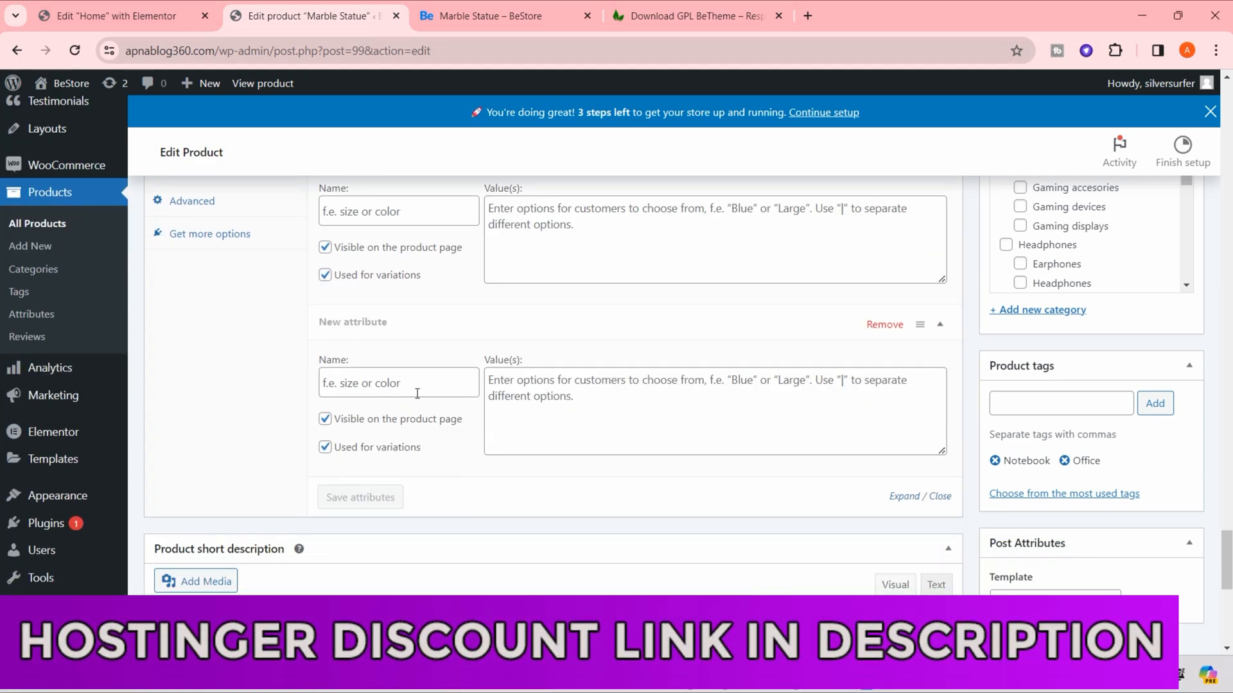
scroll(492, 406, "up", 1)
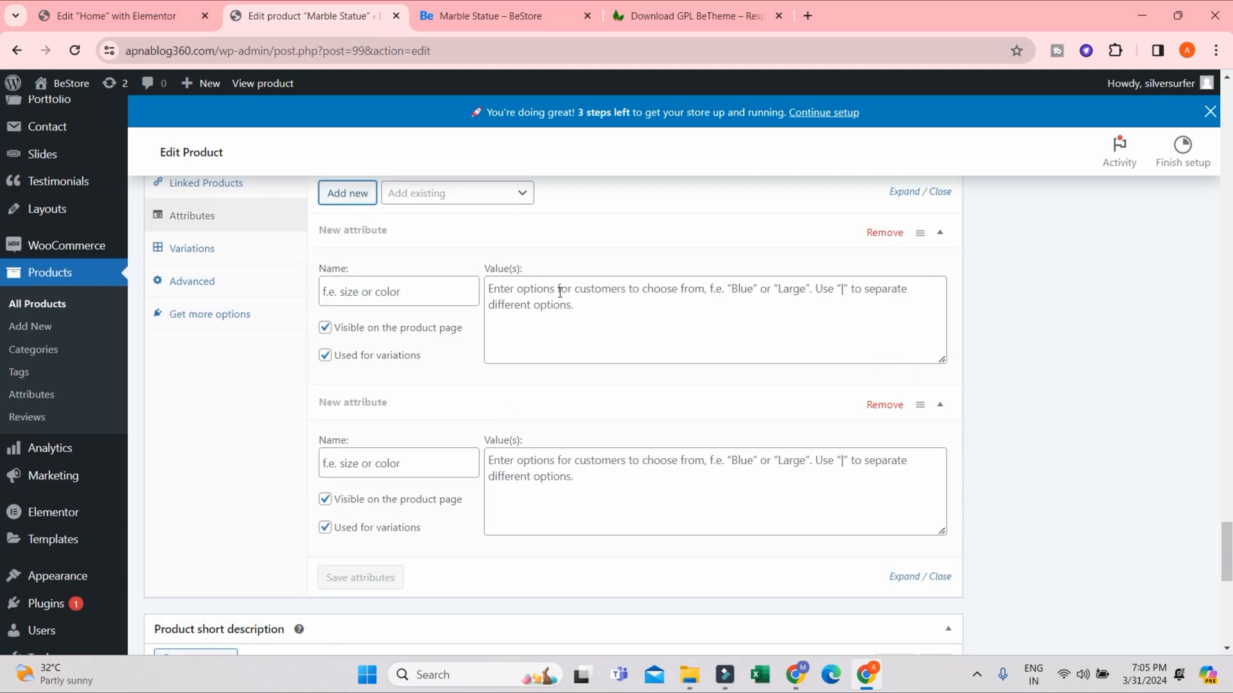
scroll(449, 366, "up", 4)
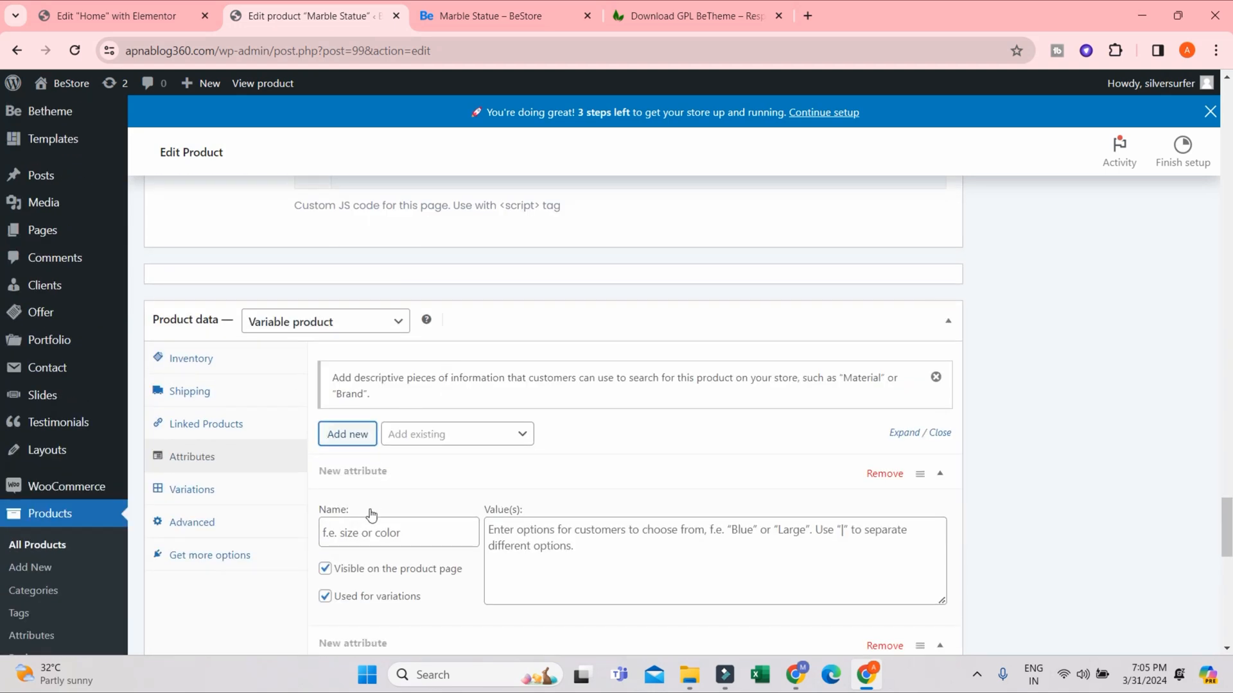
- Name the first new attribute "4 GB Ram"
left_click(368, 531)
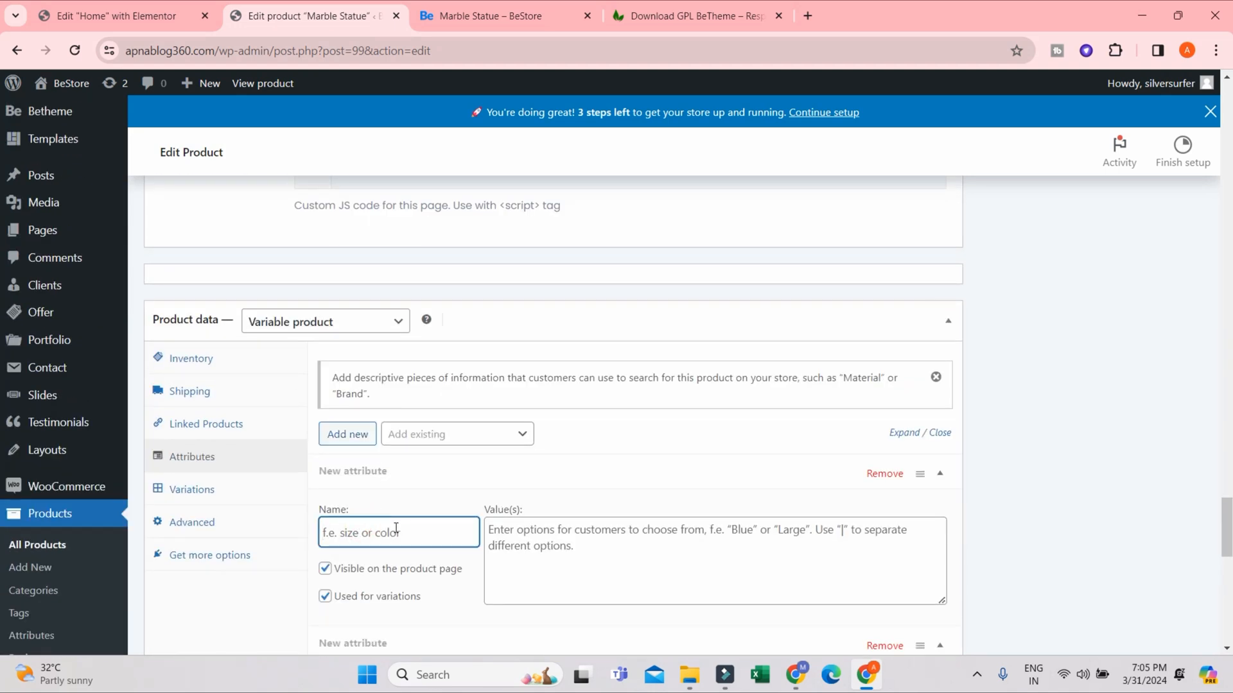
type("5 GB Ram")
scroll(398, 512, "down", 3)
left_click(382, 544)
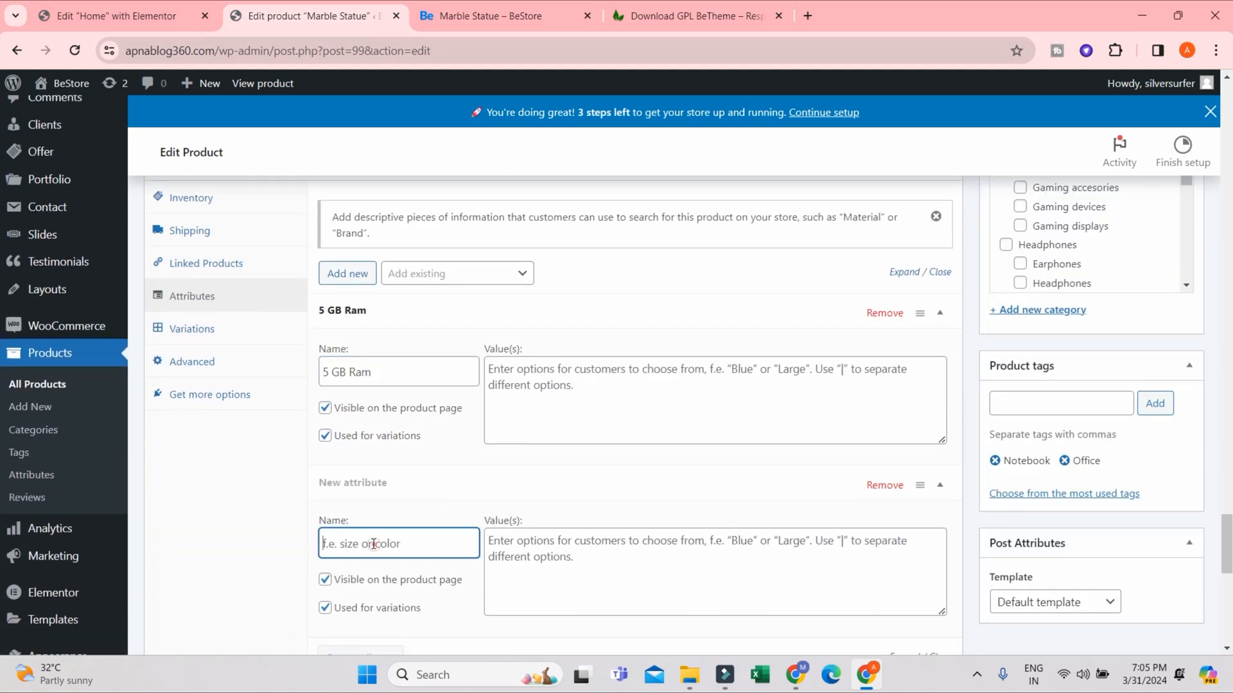
left_click(331, 371)
key("BackSpace")
type("4")
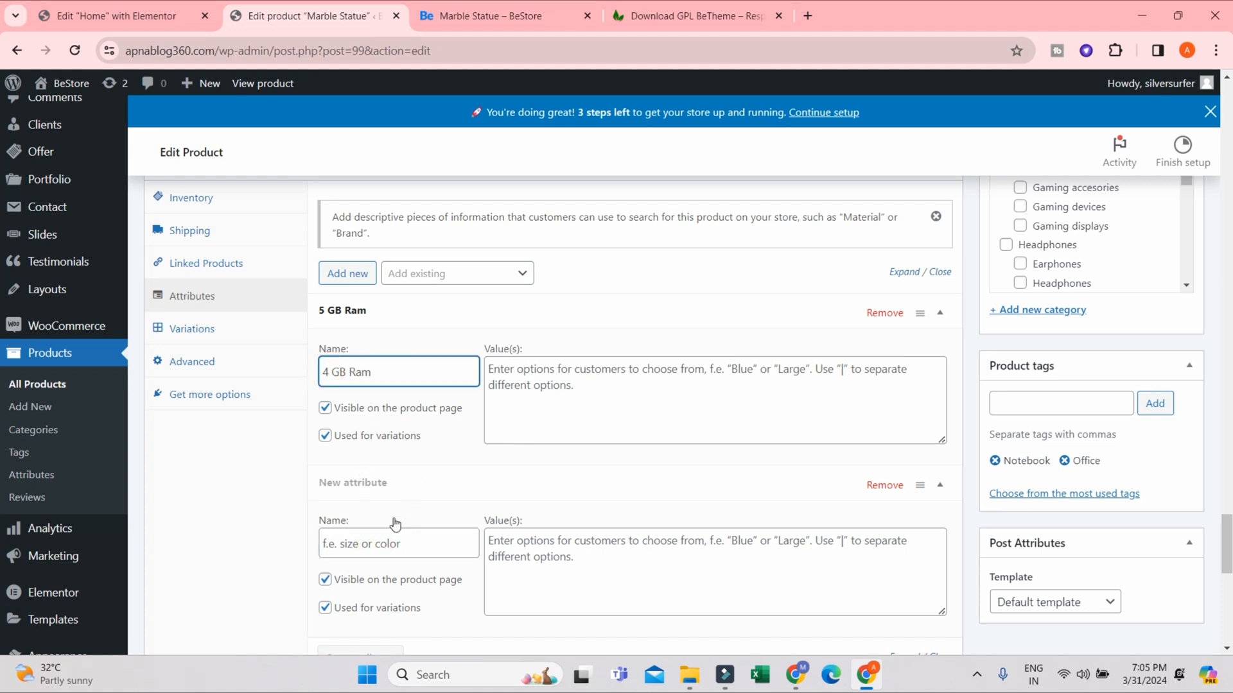
- Name the second new attribute "8 GB Ram" and place the cursor in the first attribute's values
left_click(362, 540)
type("8 GB")
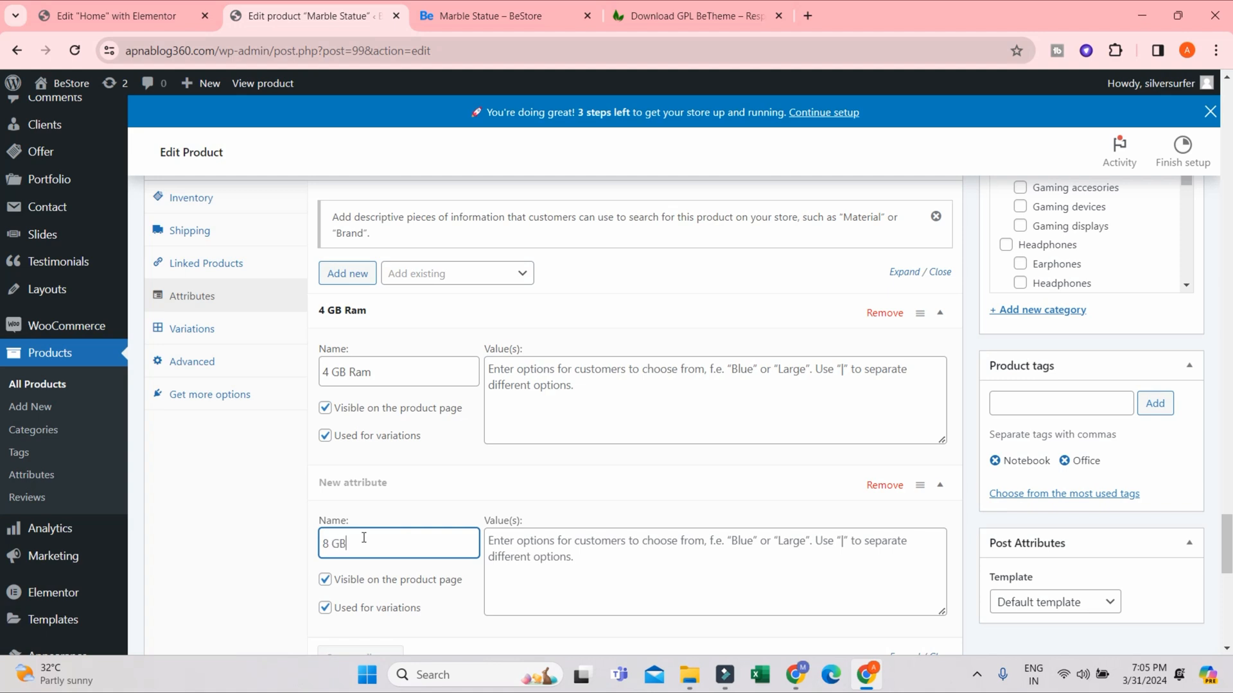
type(" Ram")
left_click(560, 389)
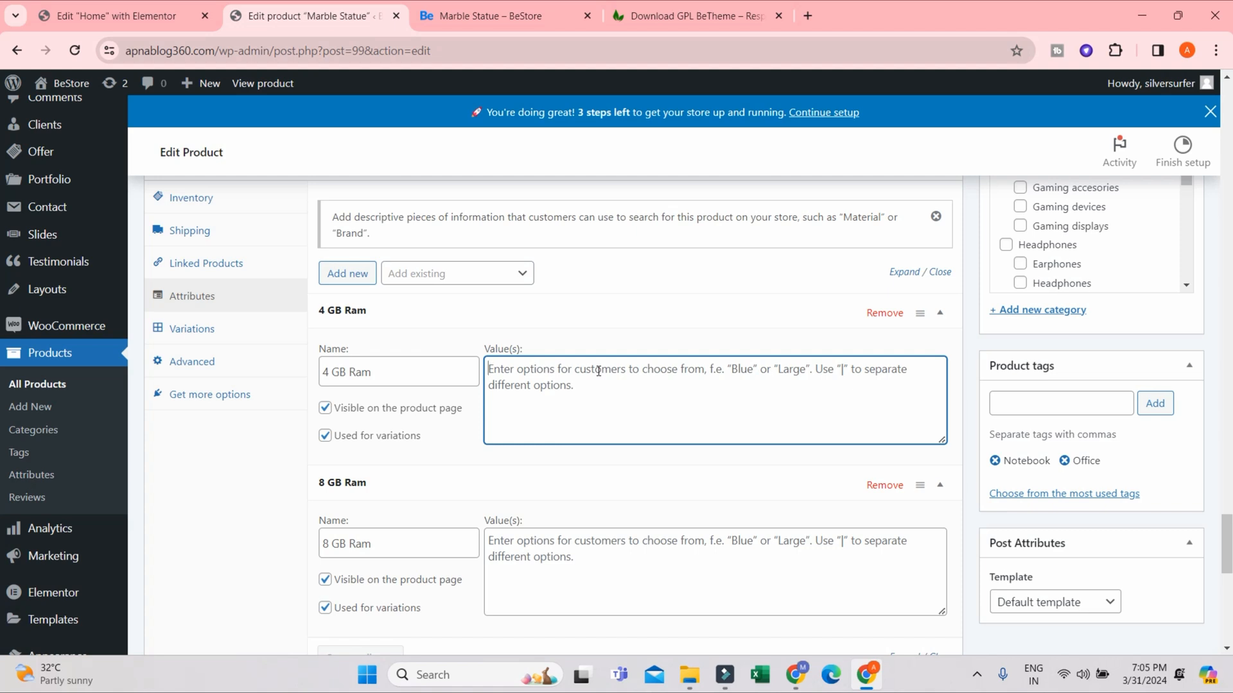
- Rename the "4 GB Ram" attribute to "Ram" and set its values to "4 | 8"
type("4")
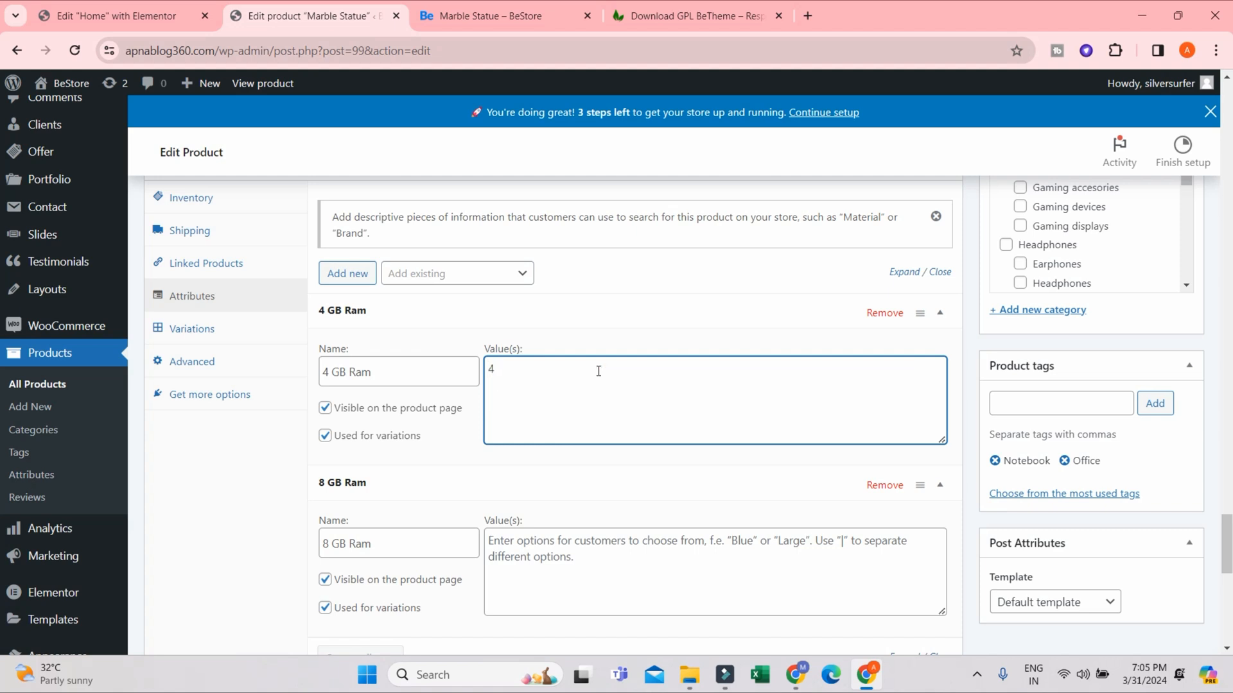
double_click(406, 373)
left_click(344, 370)
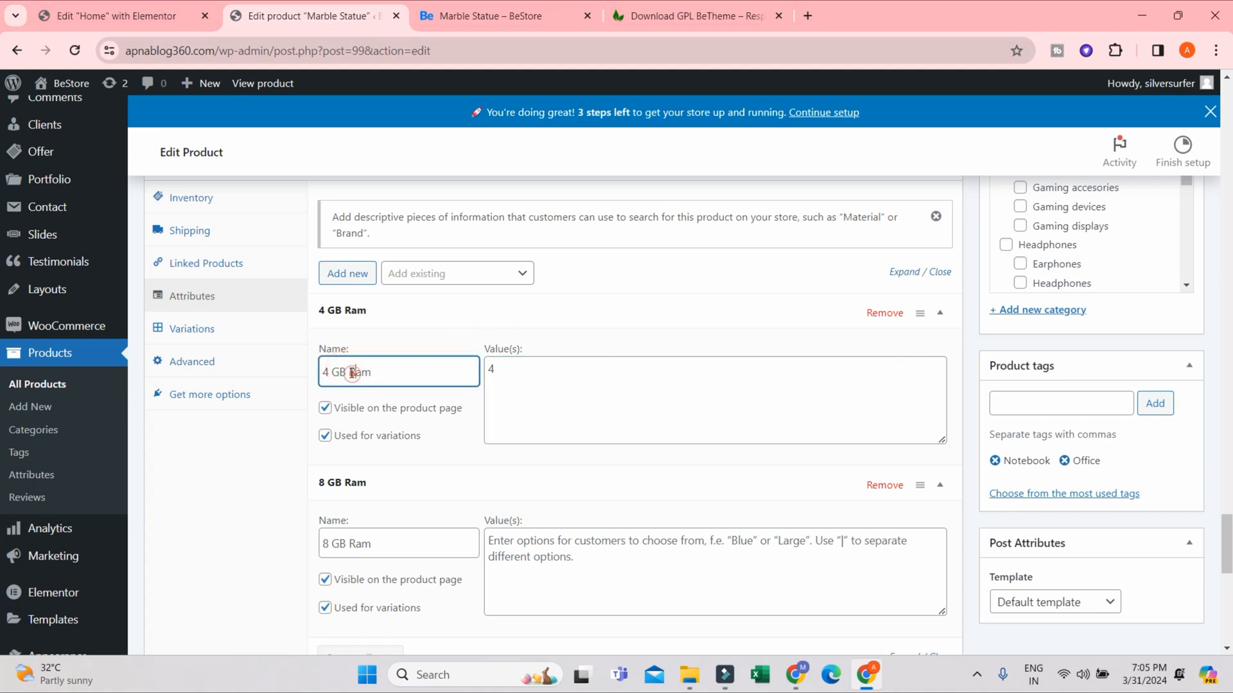
left_click_drag(352, 373, 305, 373)
left_click(349, 372)
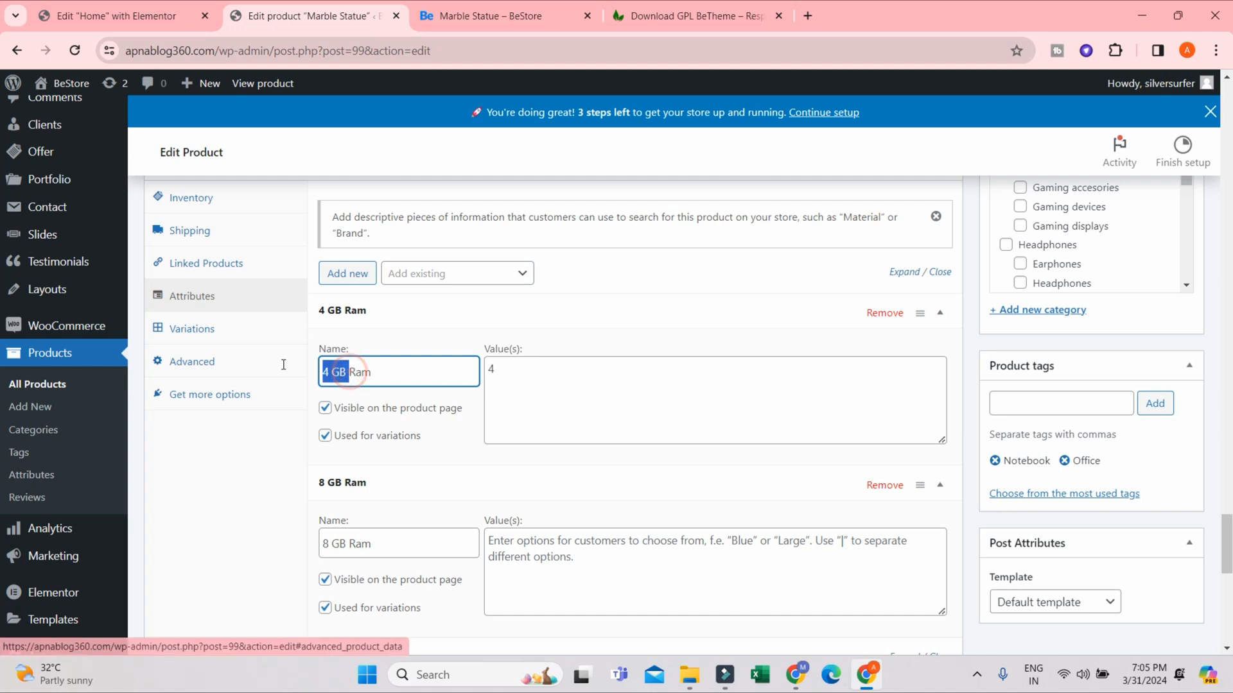
key("BackSpace")
left_click(557, 360)
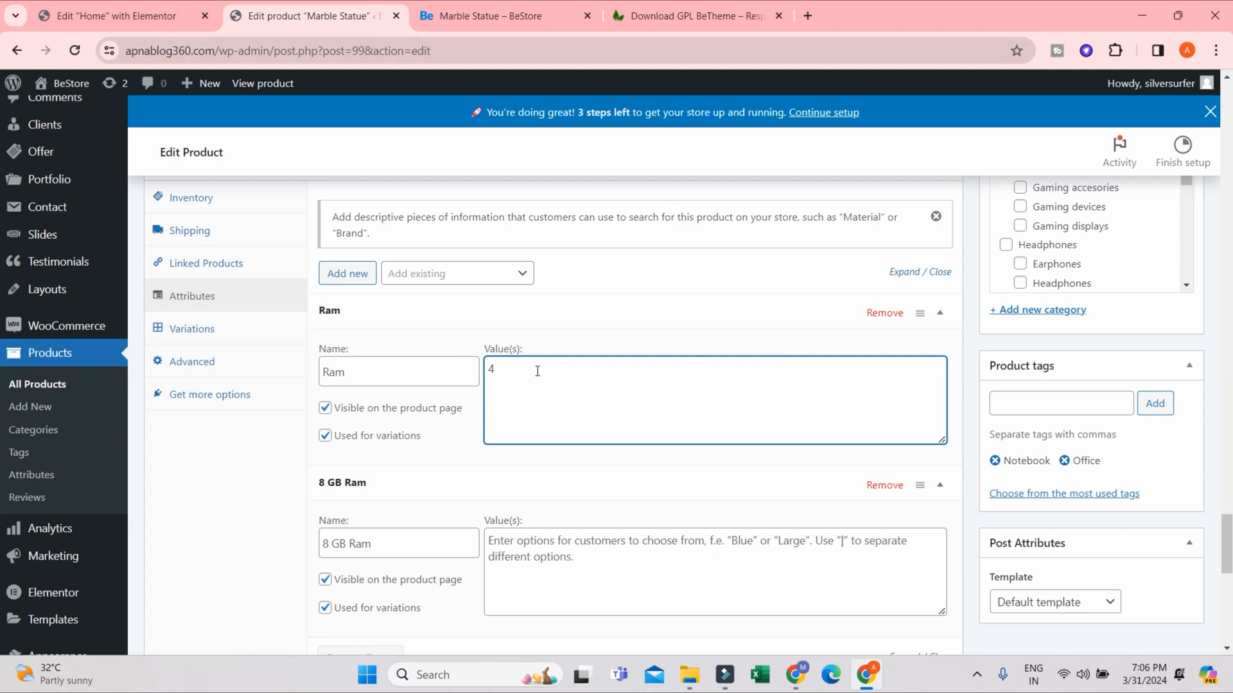
type("| 8")
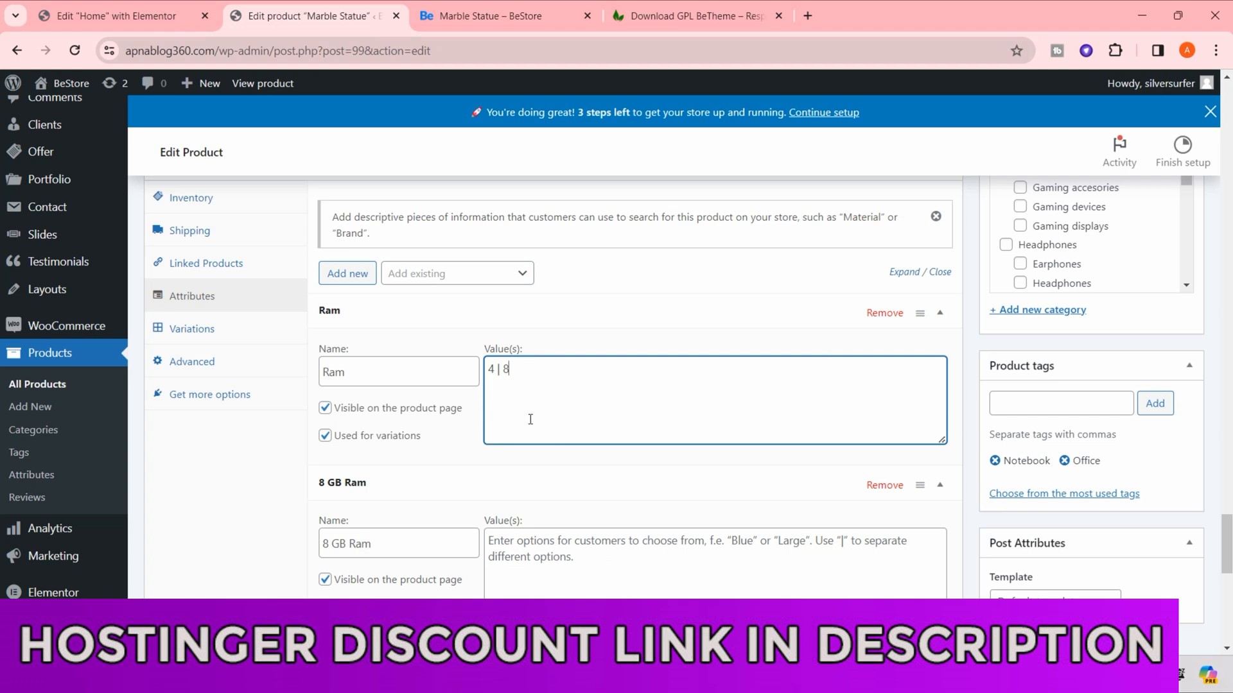
- Remove the "8 GB Ram" attribute from the product and save the attributes
scroll(425, 533, "down", 1)
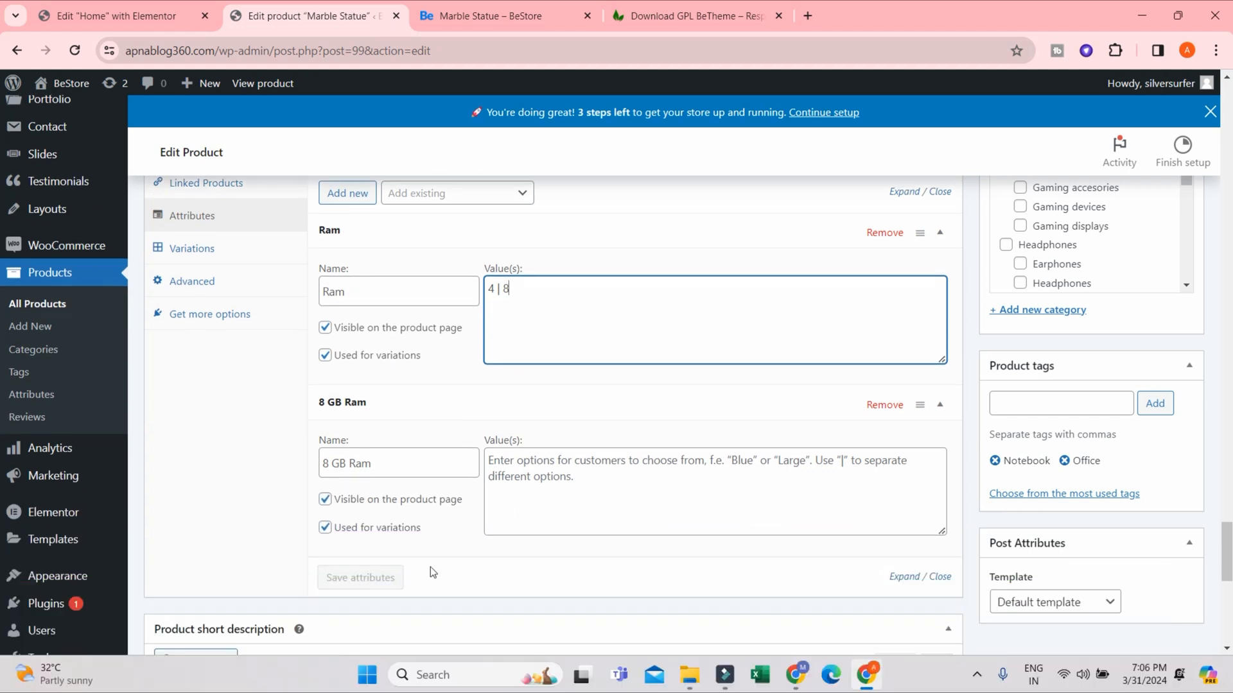
left_click(892, 407)
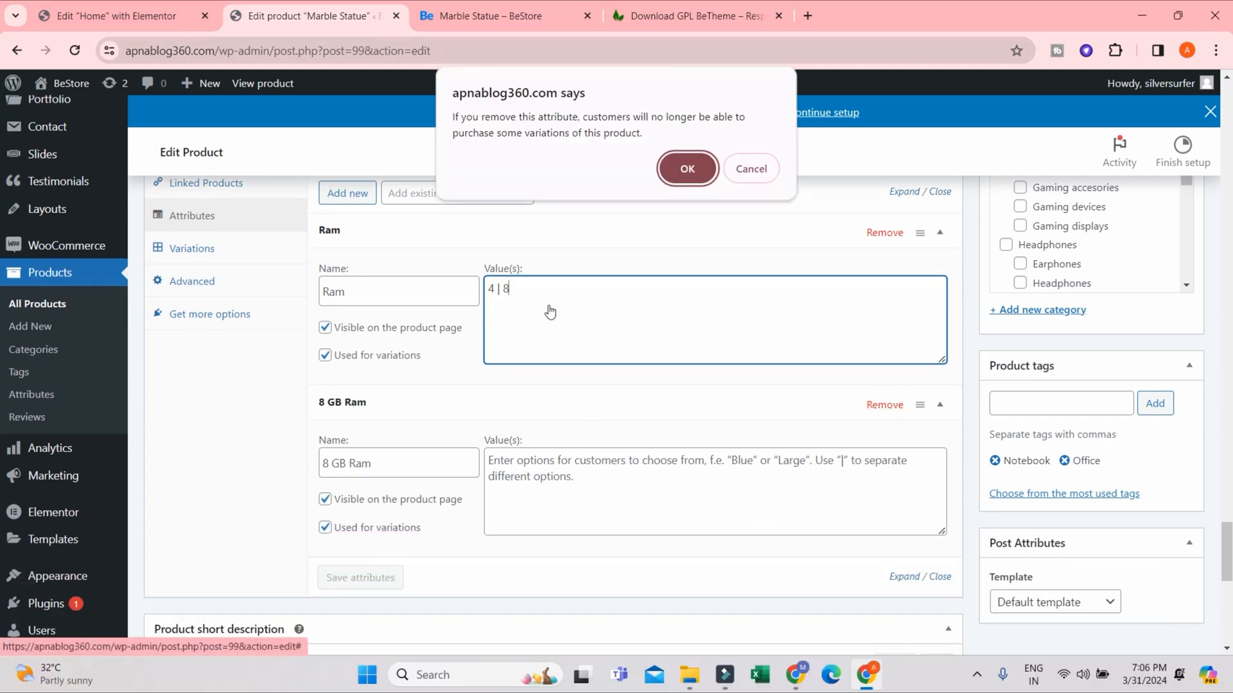
left_click(682, 161)
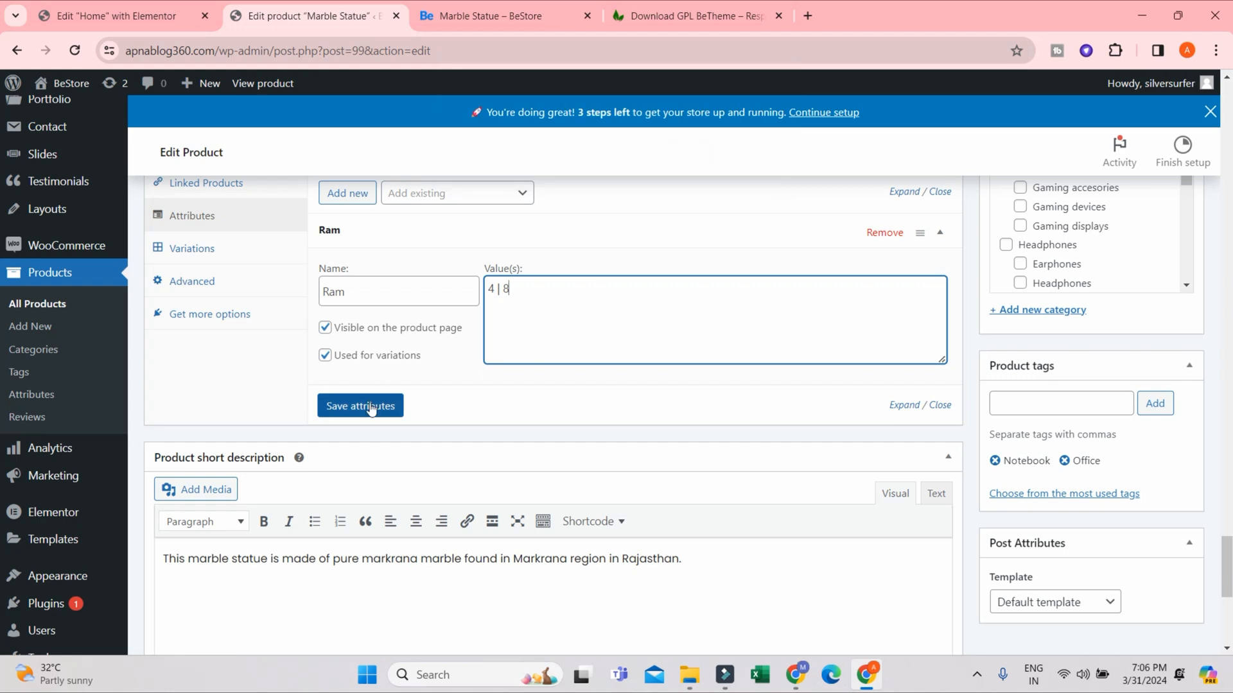
left_click(371, 406)
scroll(541, 347, "up", 3)
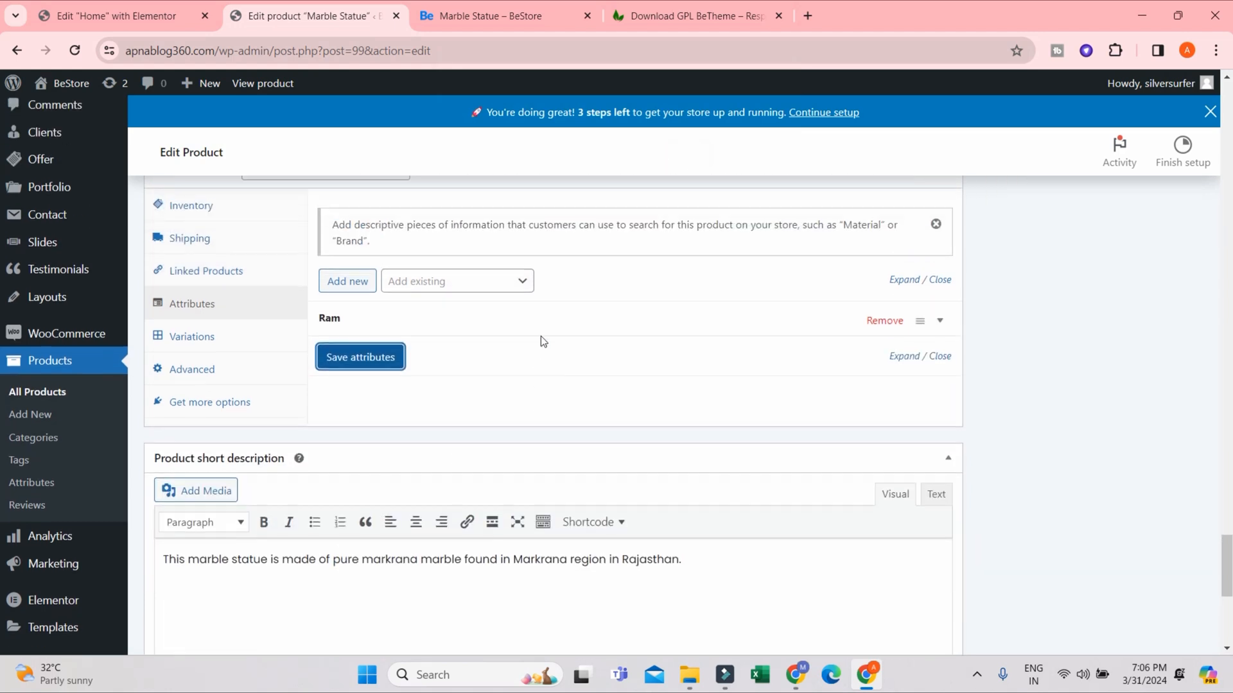
- Generate the product variations of Marble Statue from the Ram attribute
left_click(230, 409)
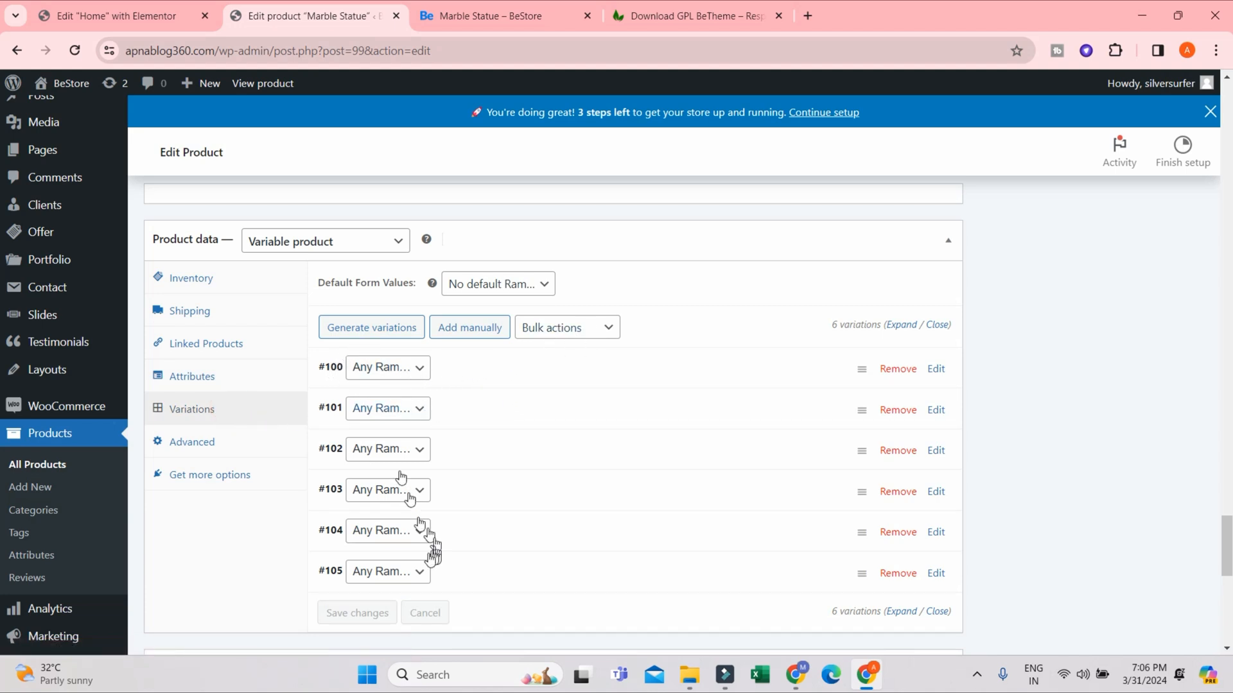
left_click(382, 327)
left_click(687, 185)
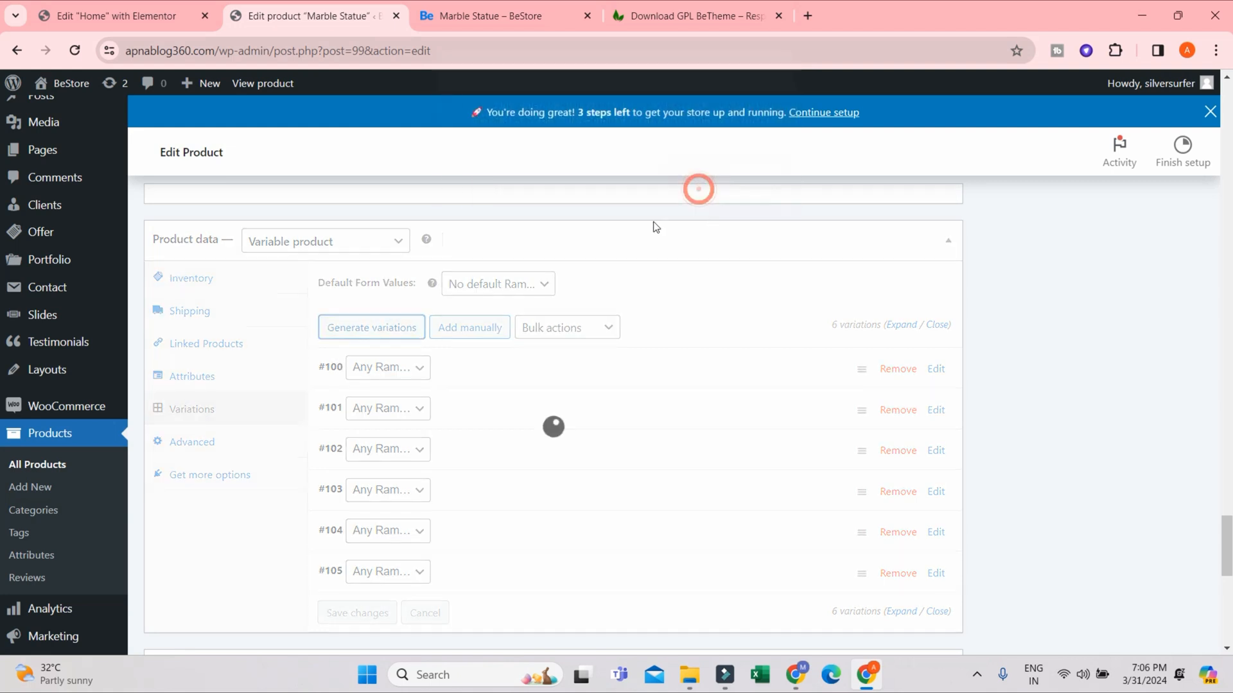
- Remove all the old variations set to "Any Ram", #100 to #105, keeping only the variations for 4 and 8
scroll(449, 351, "down", 2)
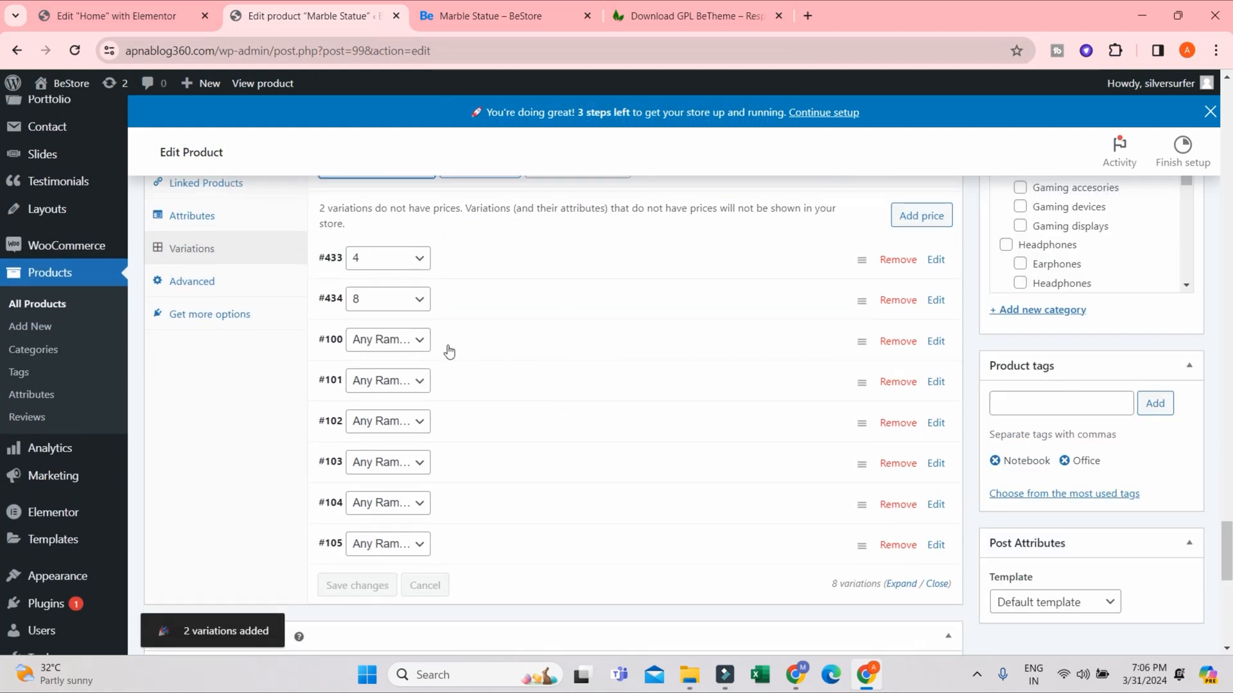
left_click(904, 347)
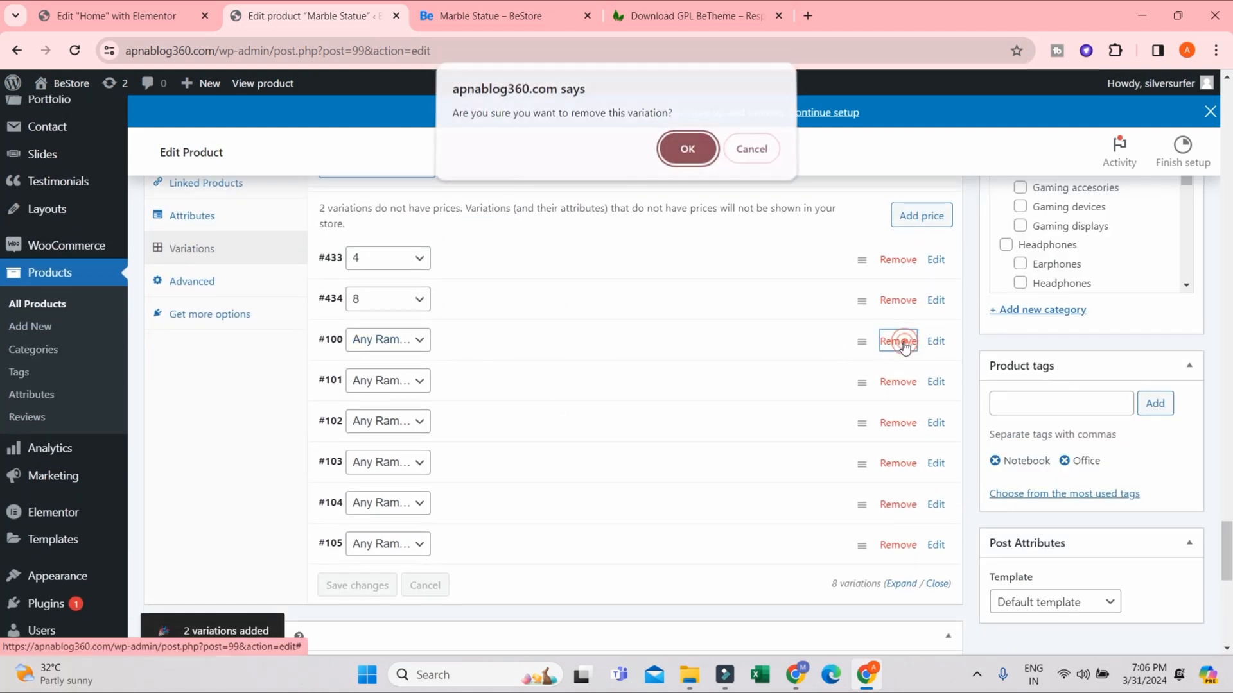
left_click(717, 159)
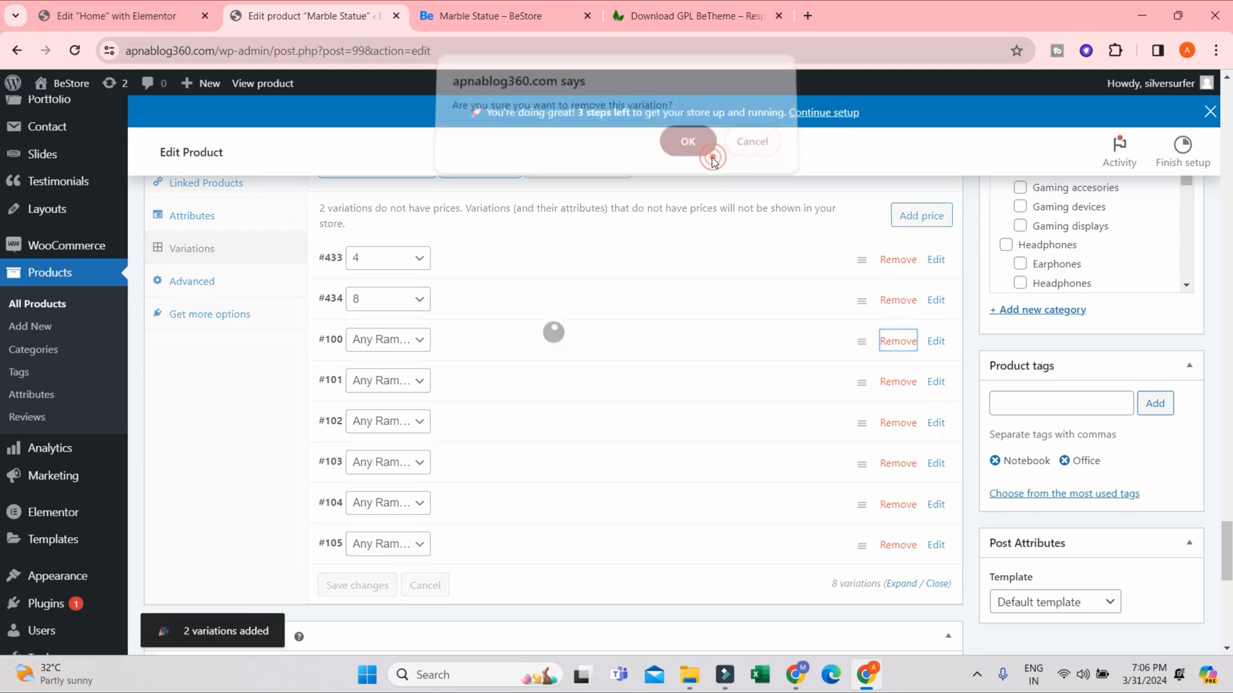
left_click(899, 340)
left_click(680, 161)
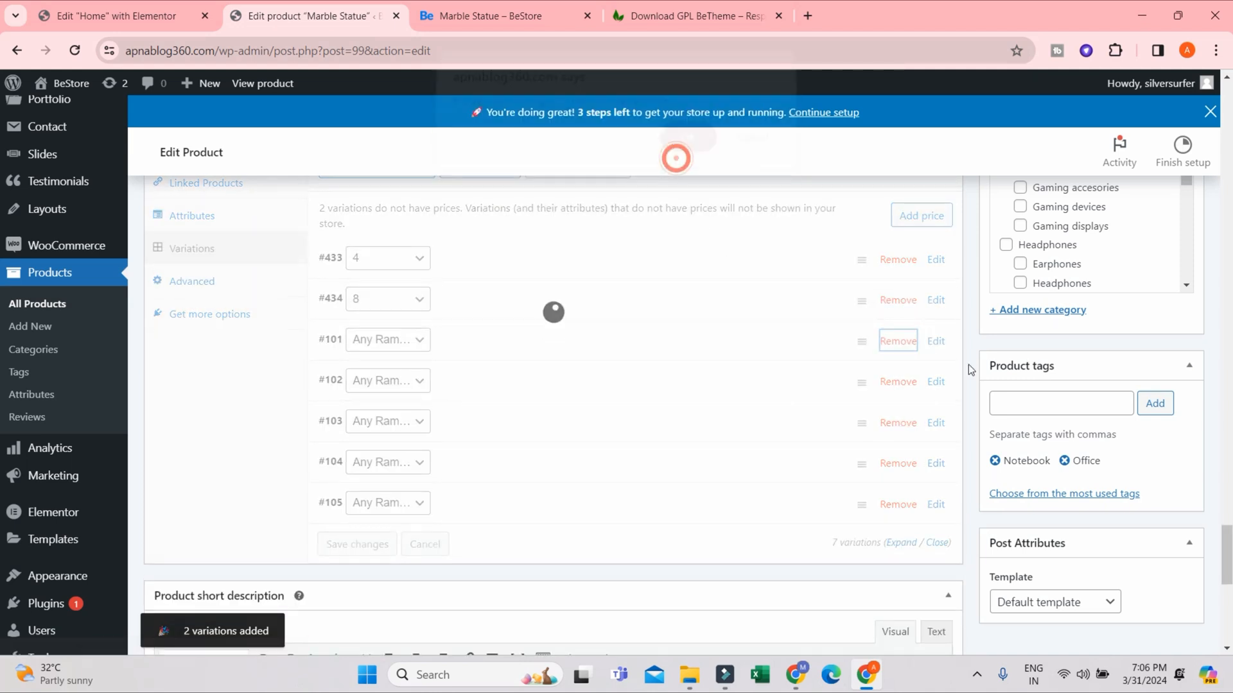
left_click(886, 345)
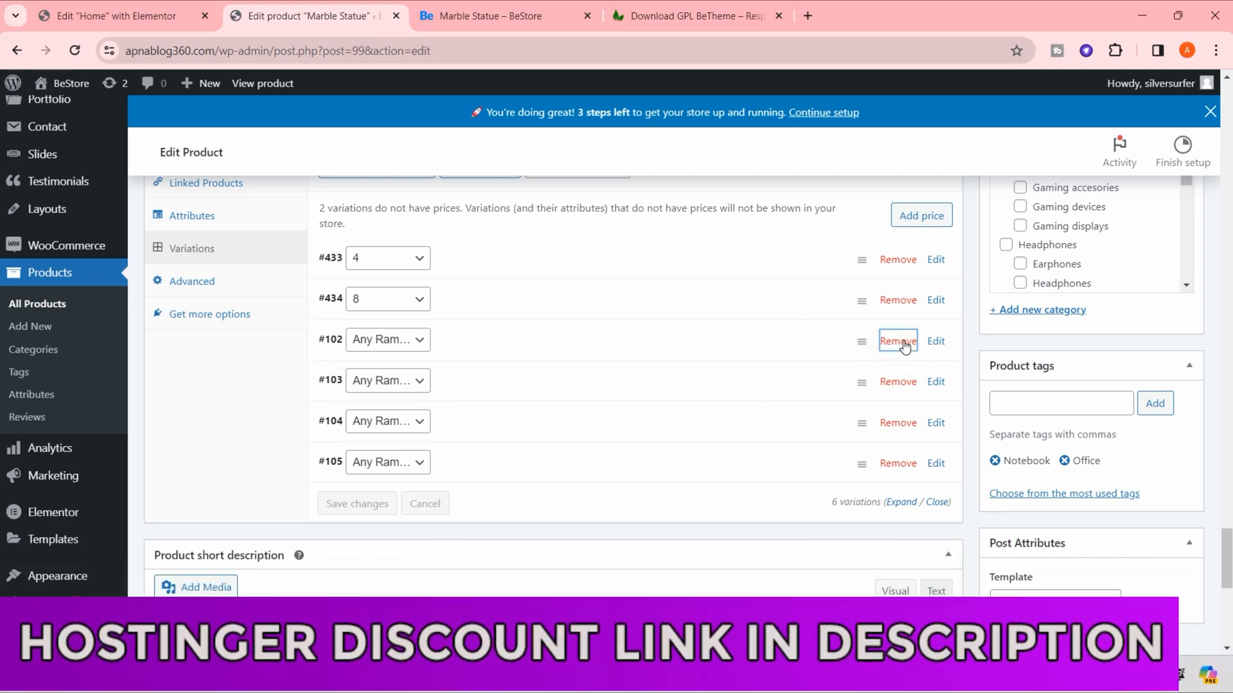
left_click(686, 154)
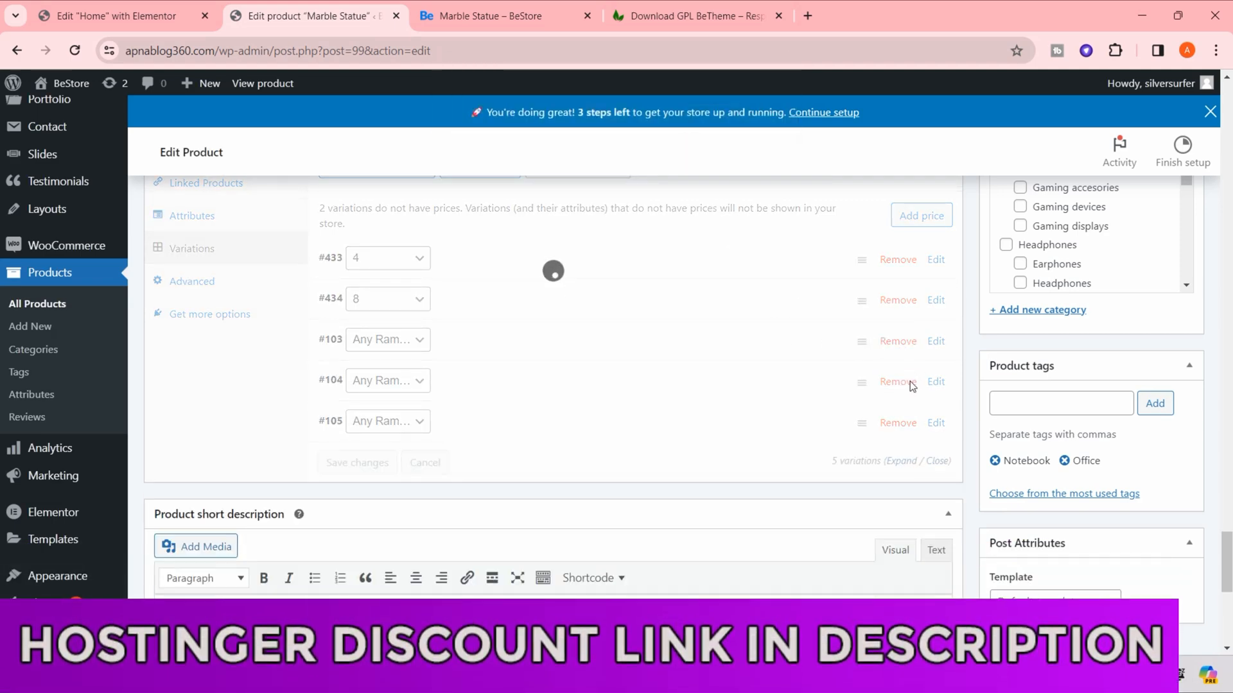
left_click(899, 343)
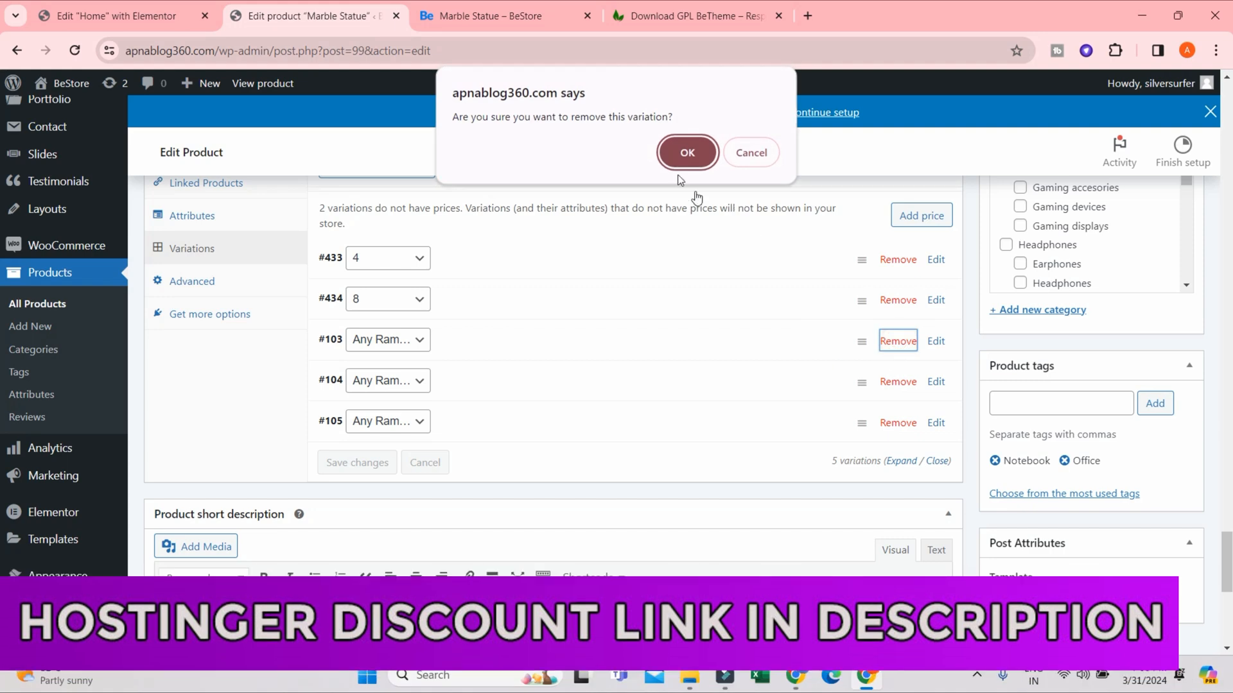
left_click(688, 153)
left_click(898, 341)
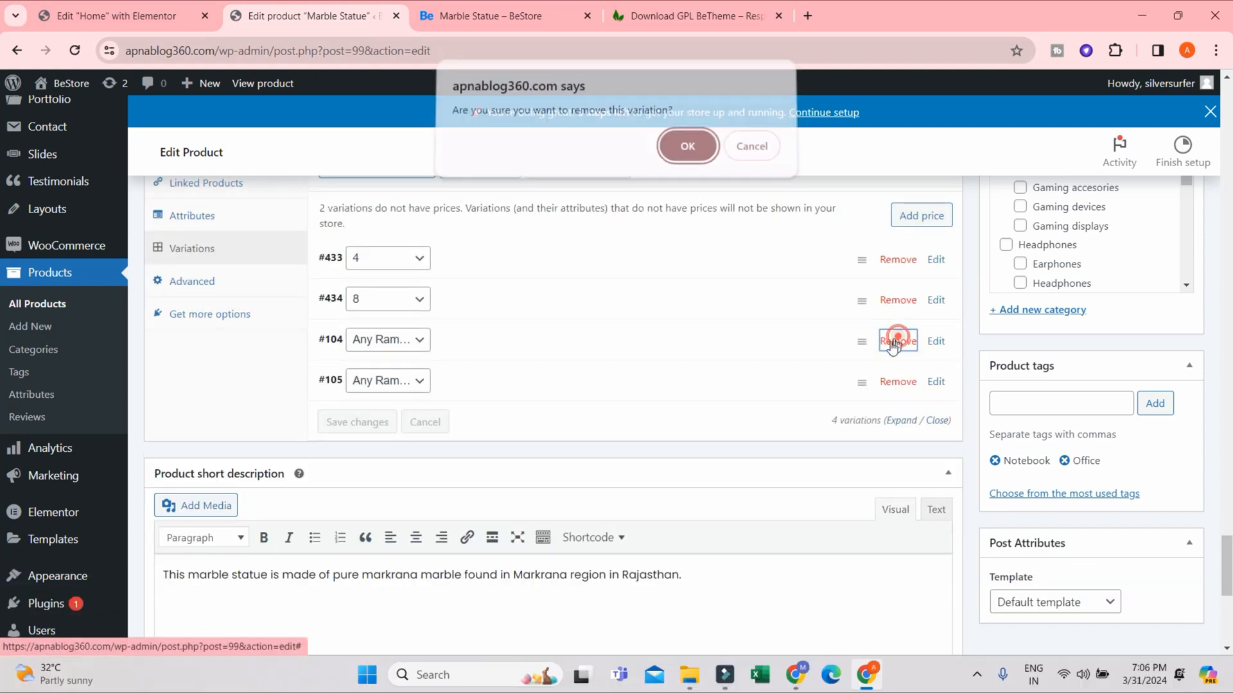
key("Return")
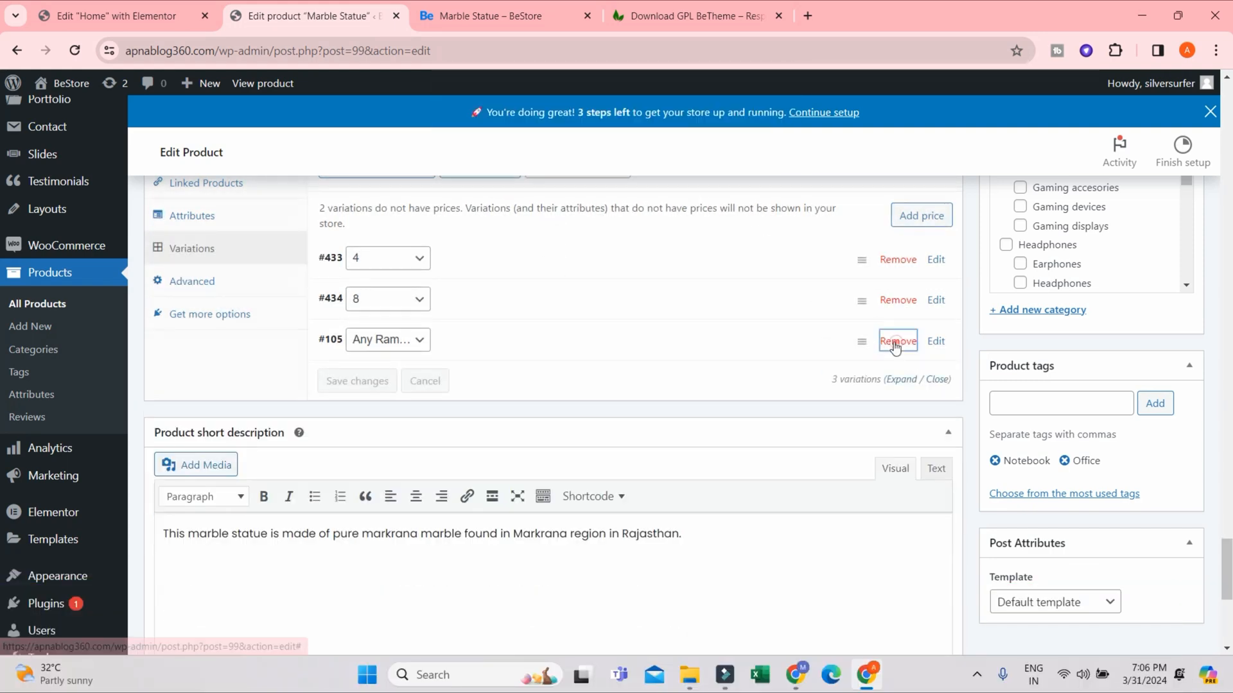
left_click(898, 341)
left_click(688, 152)
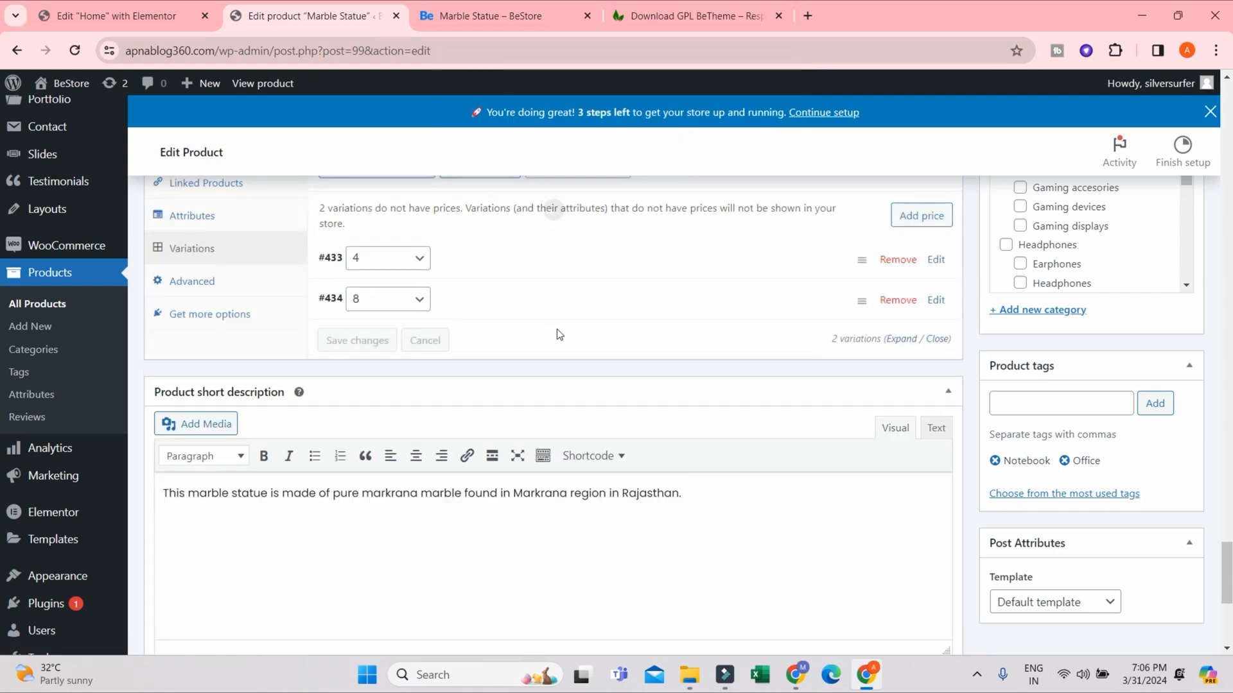
- Expand the variation for Ram value 4 and set its SKU to "#356"
scroll(578, 300, "up", 1)
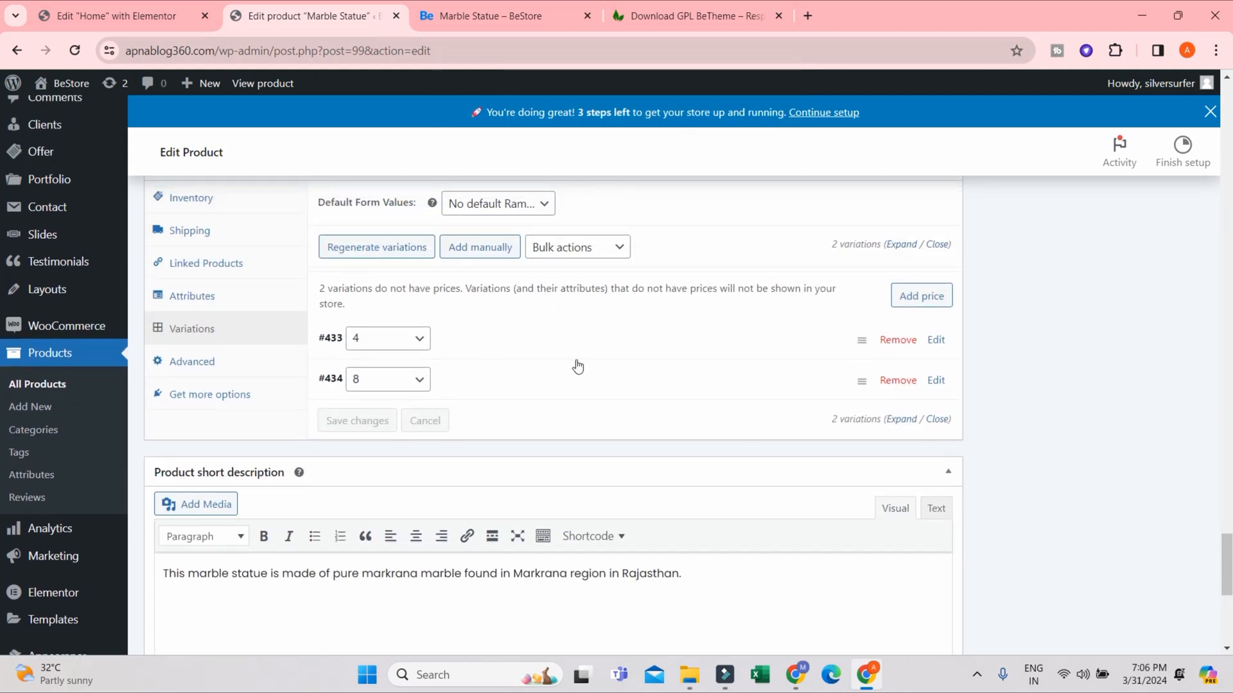
left_click(515, 327)
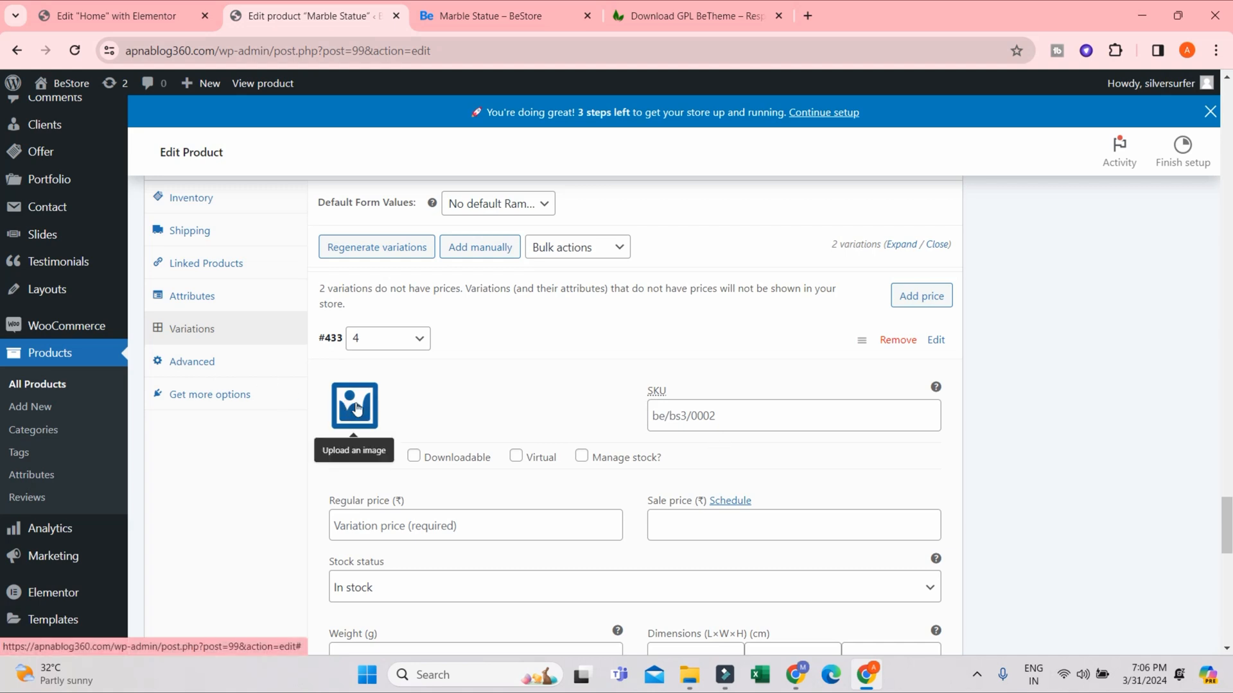
scroll(387, 418, "down", 2)
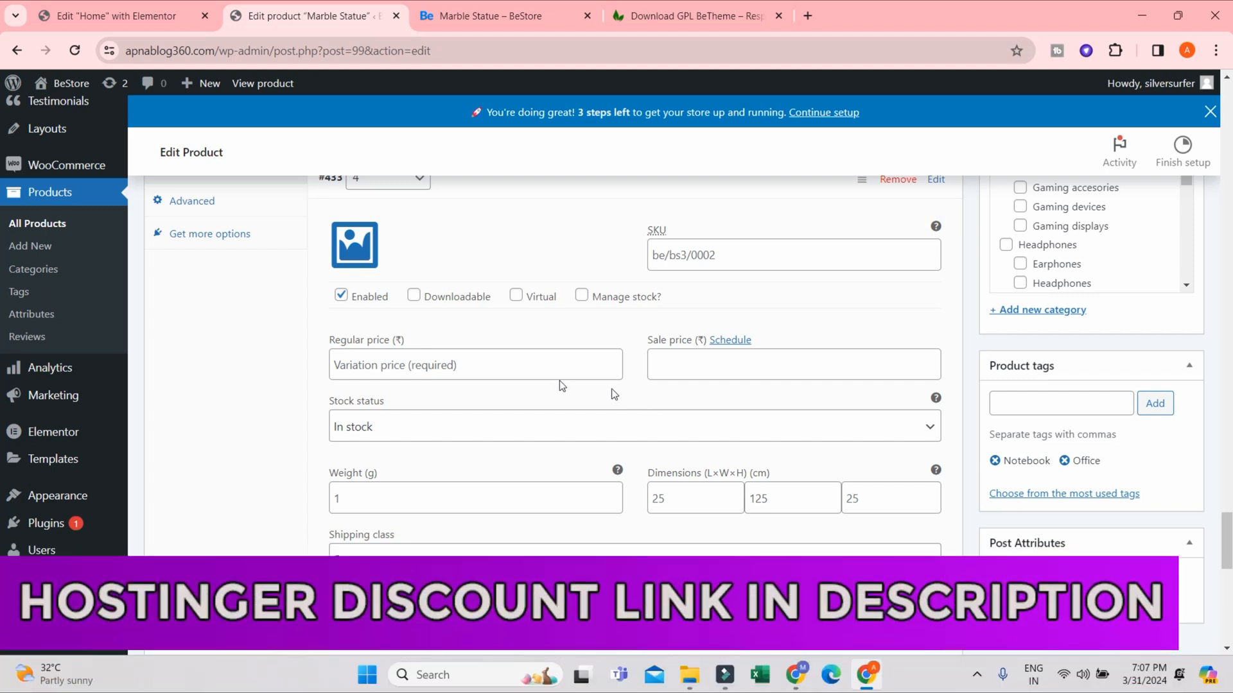
left_click(349, 360)
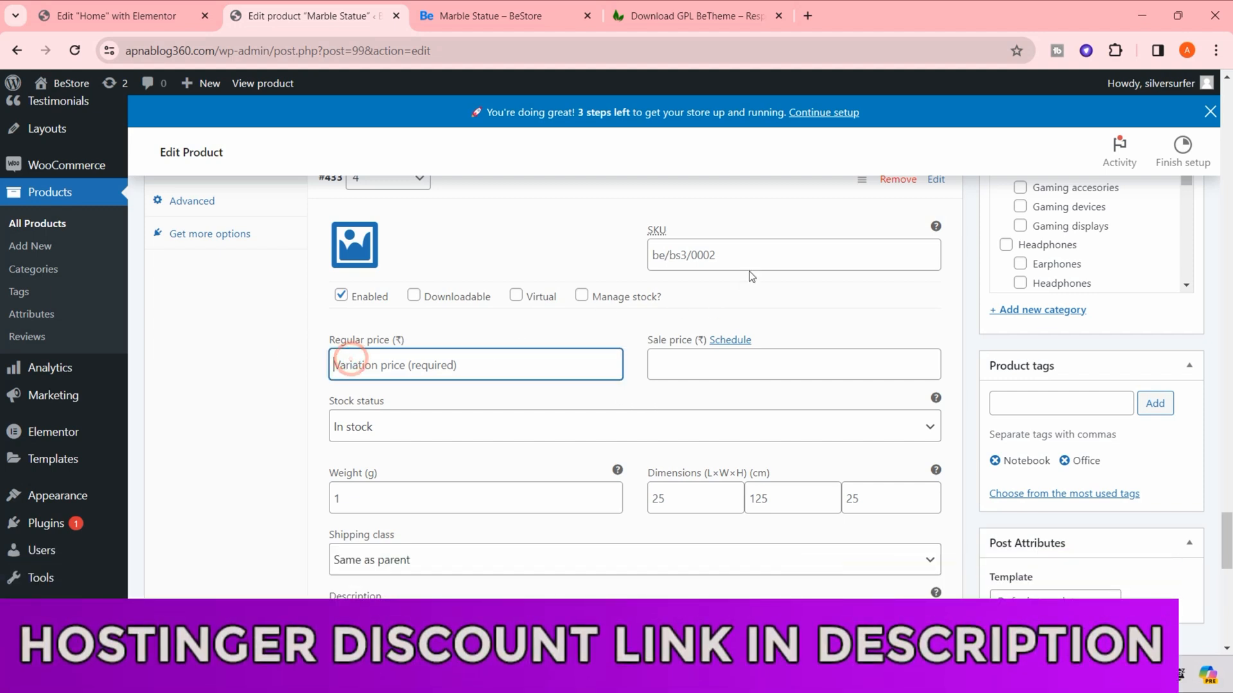
left_click(734, 258)
left_click(780, 255)
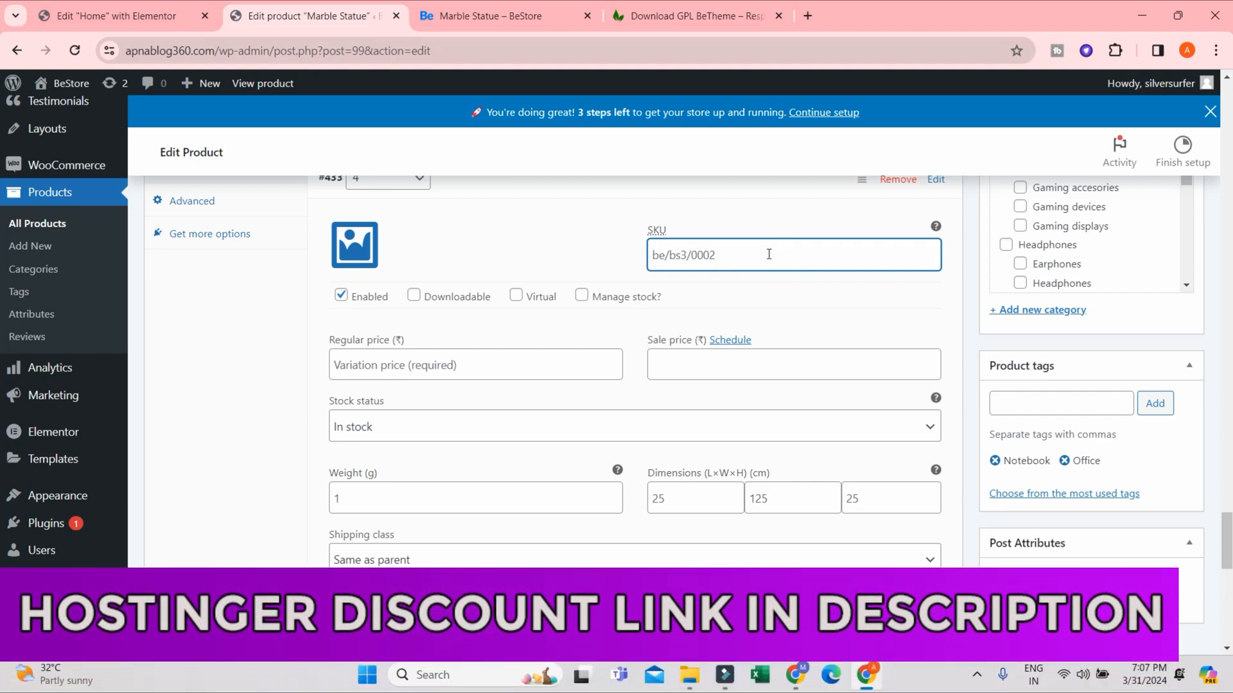
type("#356")
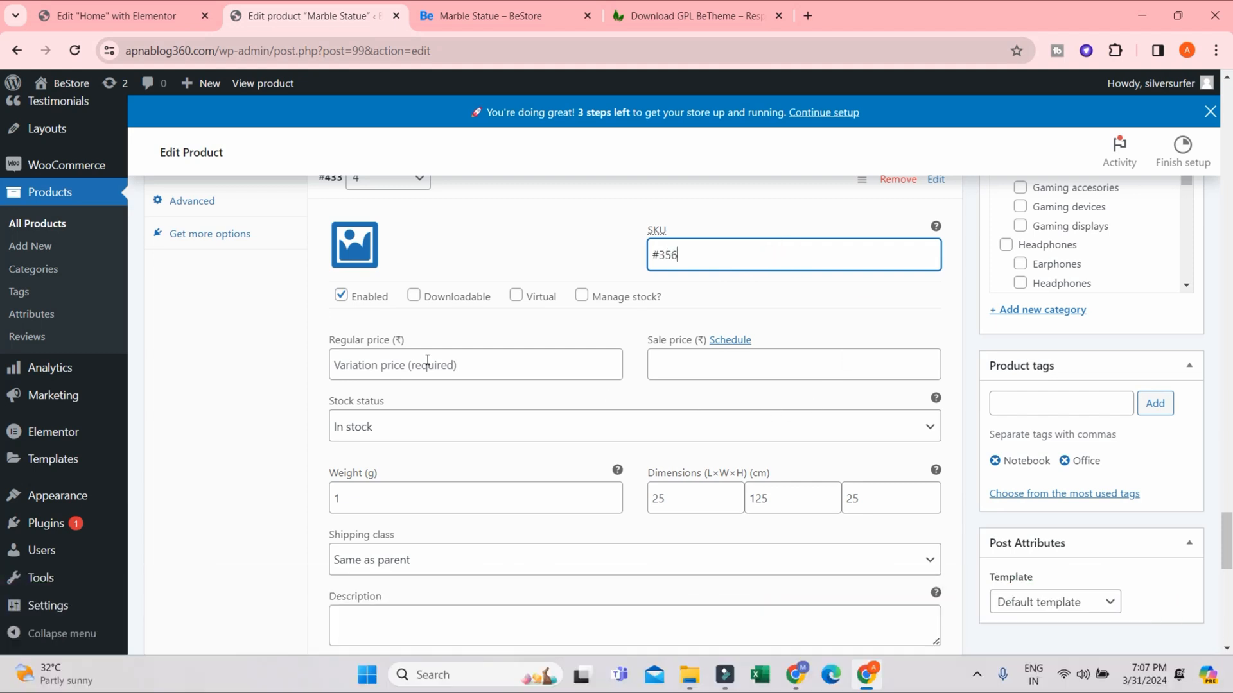
left_click_drag(700, 254, 663, 257)
- Set the regular price of the Ram 4 variation to 69999
left_click(401, 363)
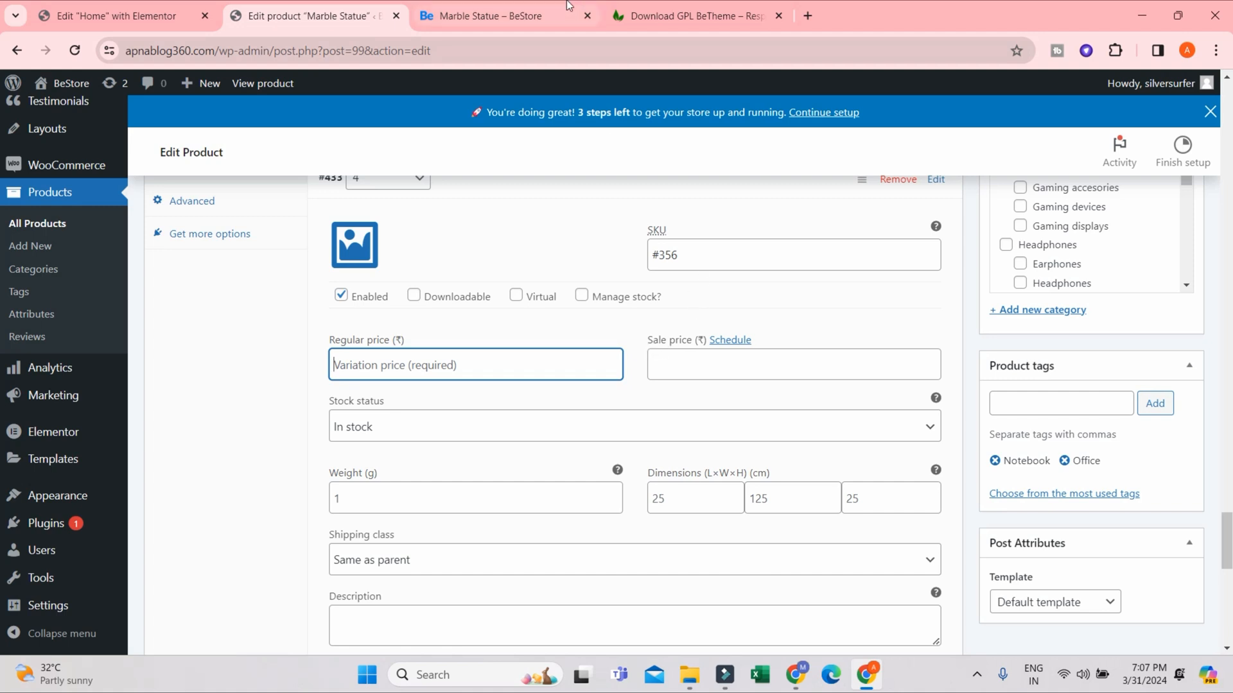
left_click(452, 357)
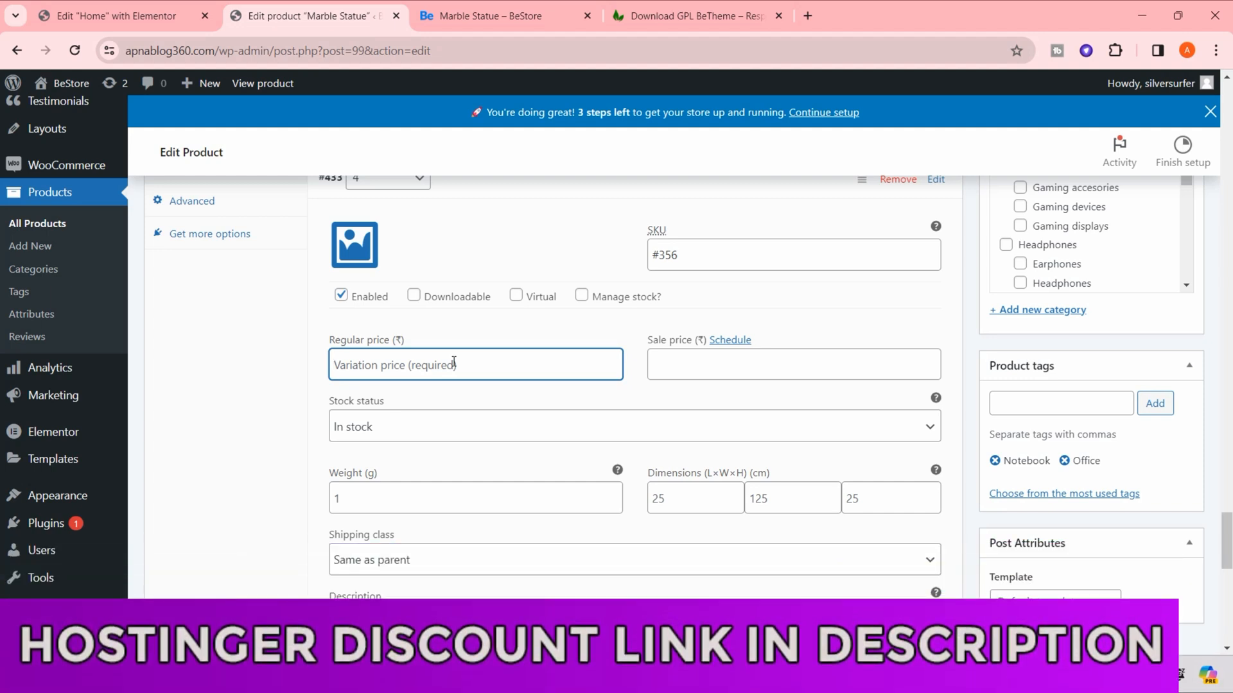
type("69999")
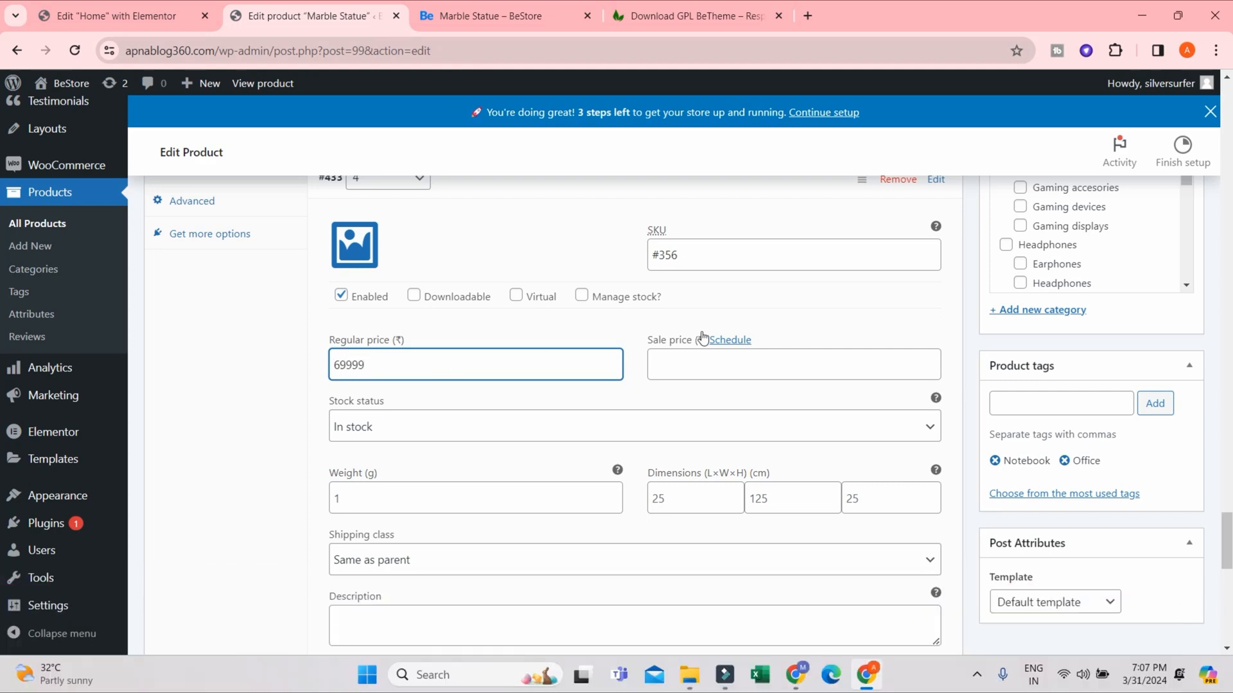
- Expand the variation for Ram value 8 and set its regular price to 119999
scroll(703, 339, "down", 7)
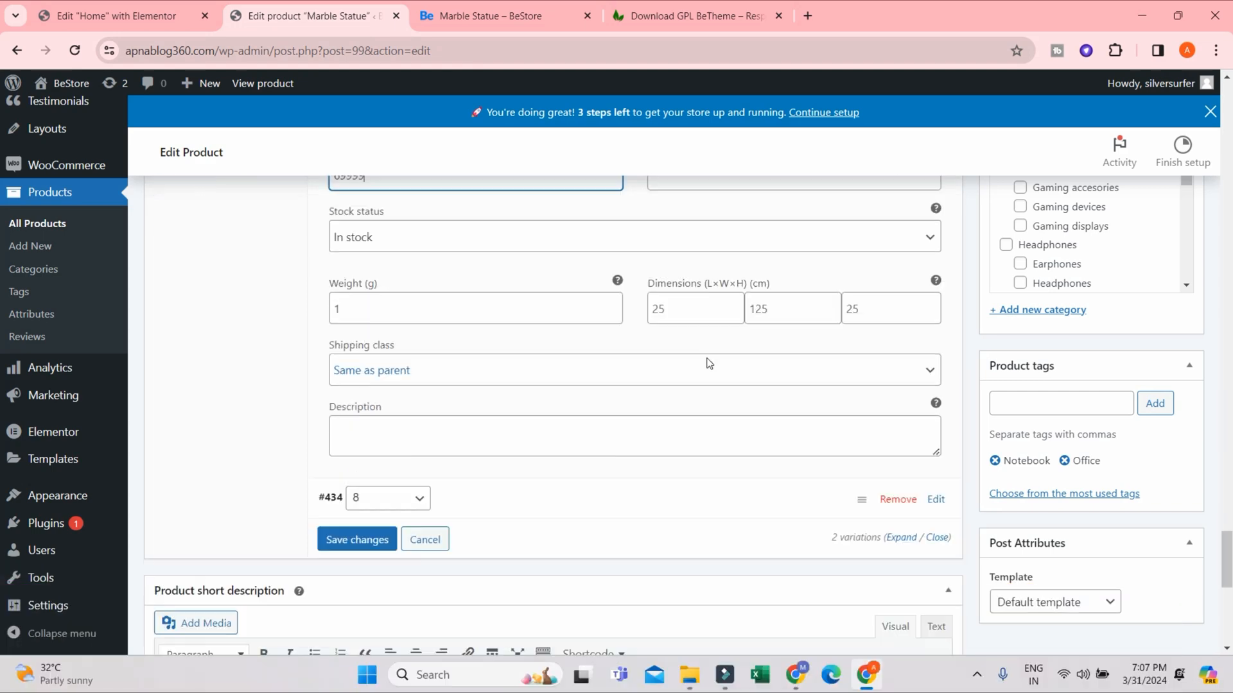
left_click(543, 208)
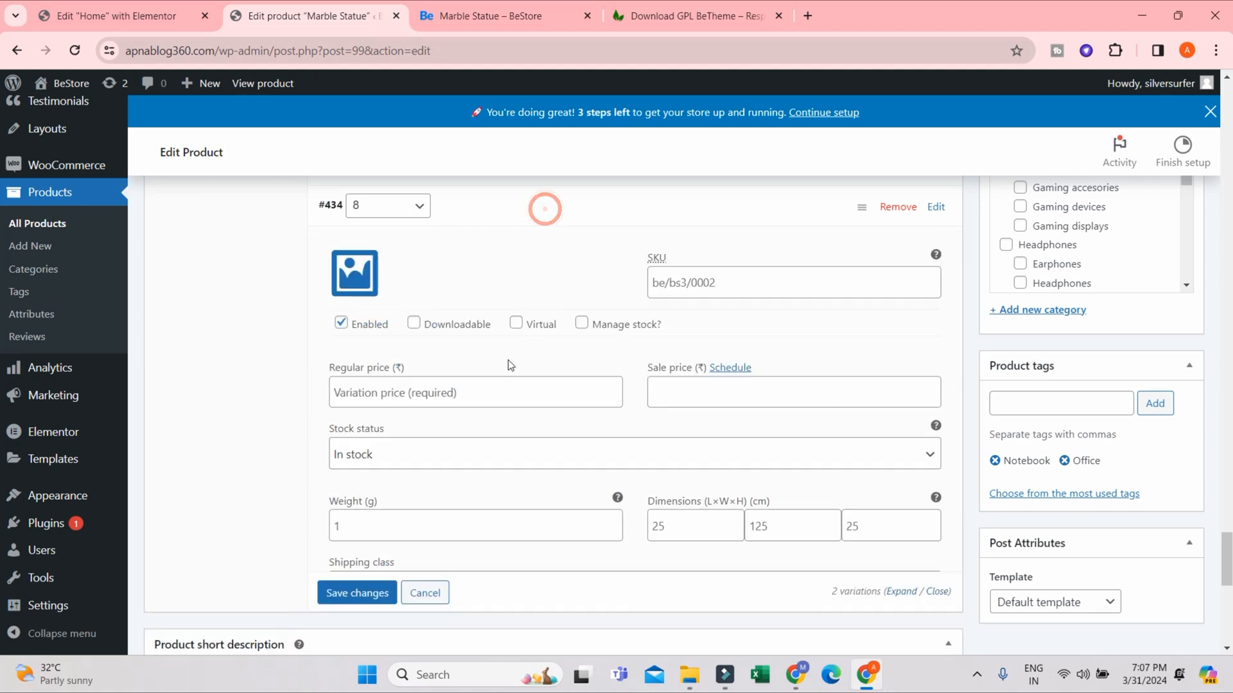
left_click(372, 392)
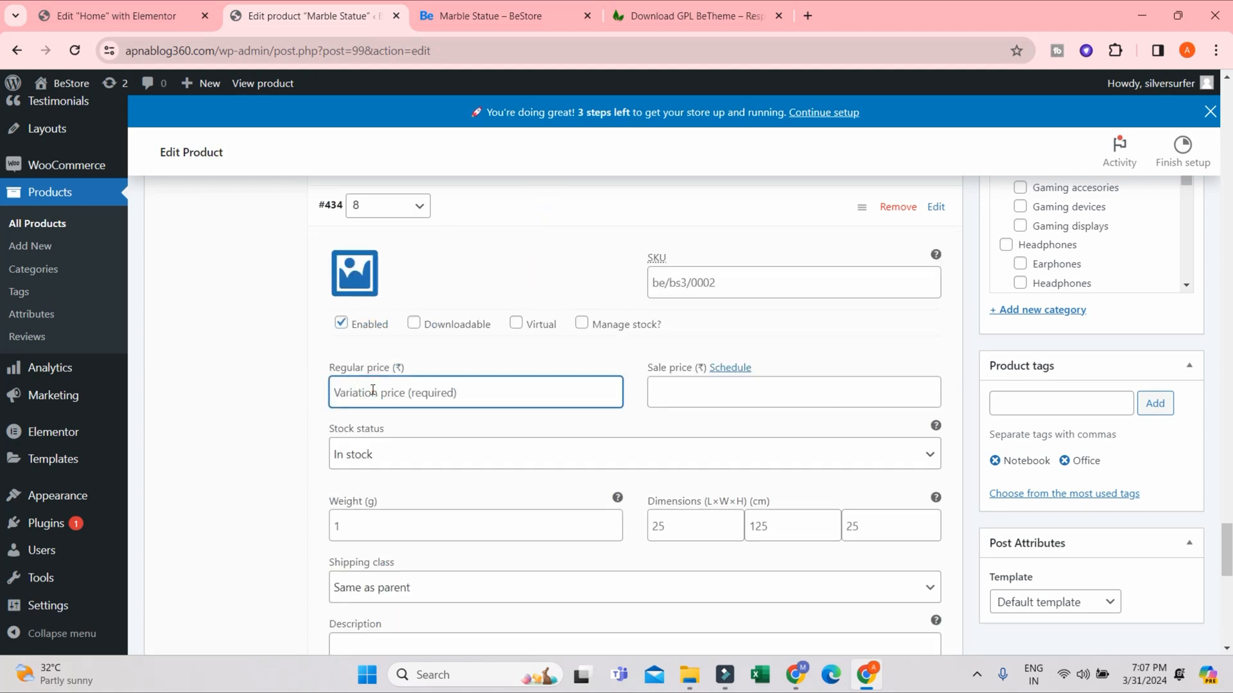
type("119999")
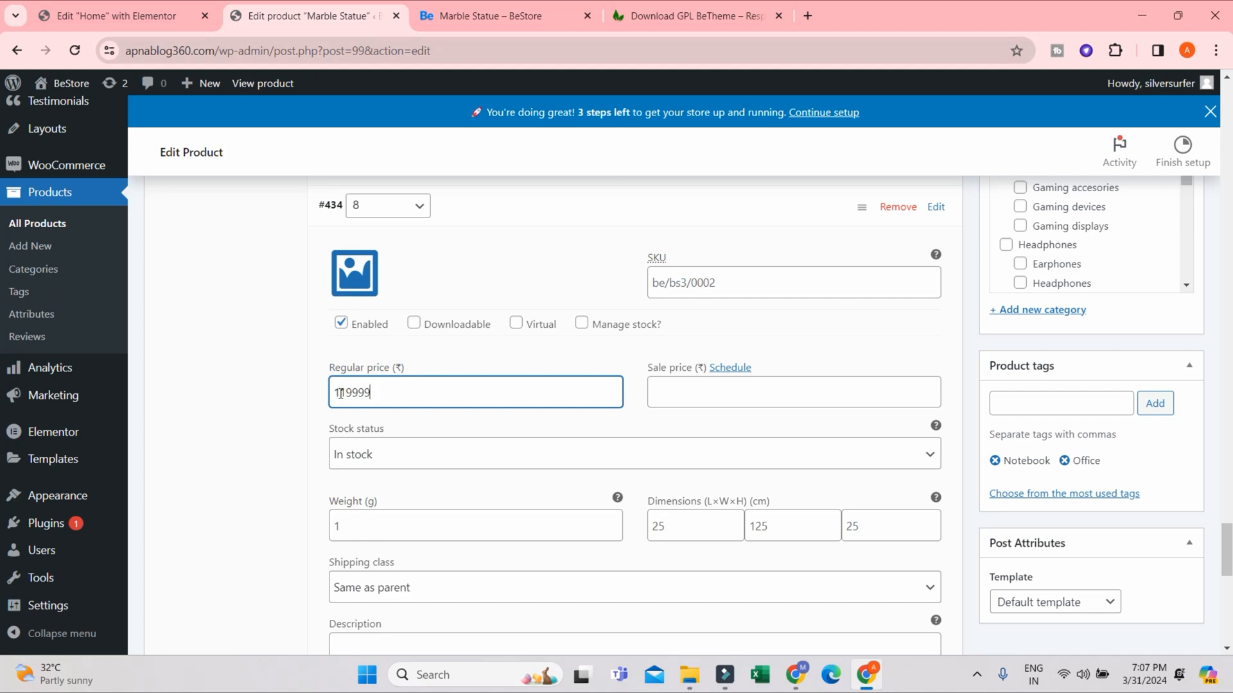
scroll(503, 474, "down", 5)
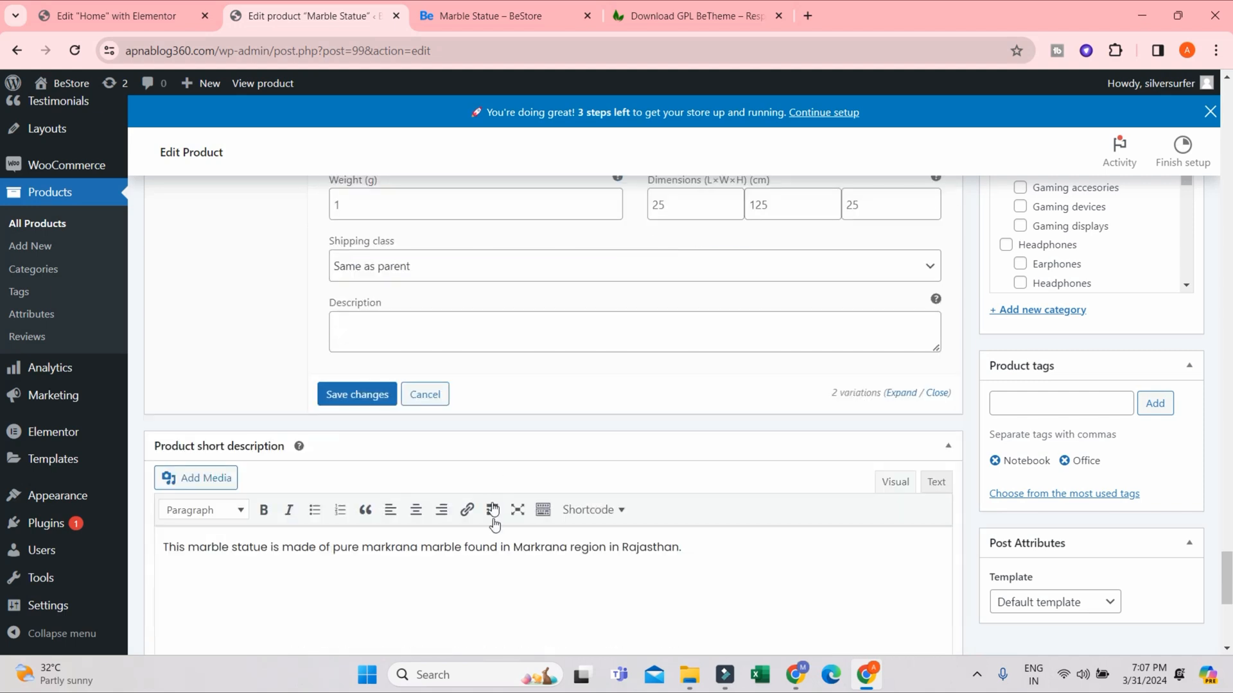
- Save the variation changes and reload the Marble Statue store page to check its price range
left_click(357, 394)
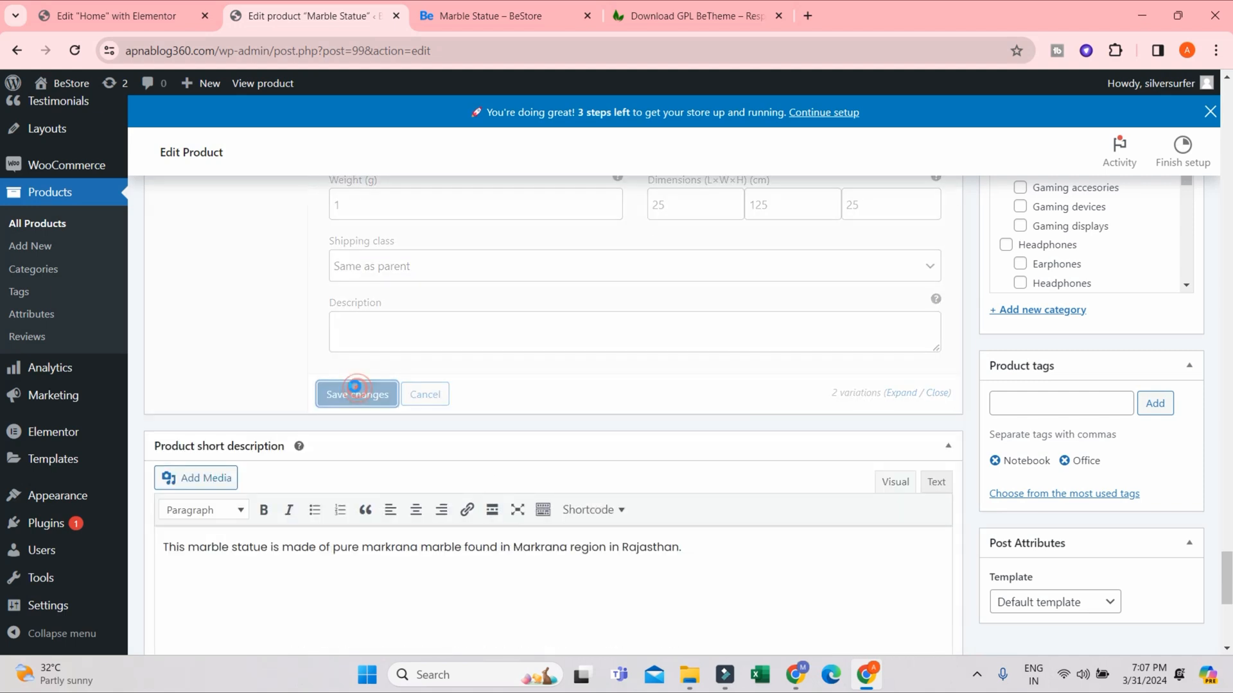
left_click(504, 17)
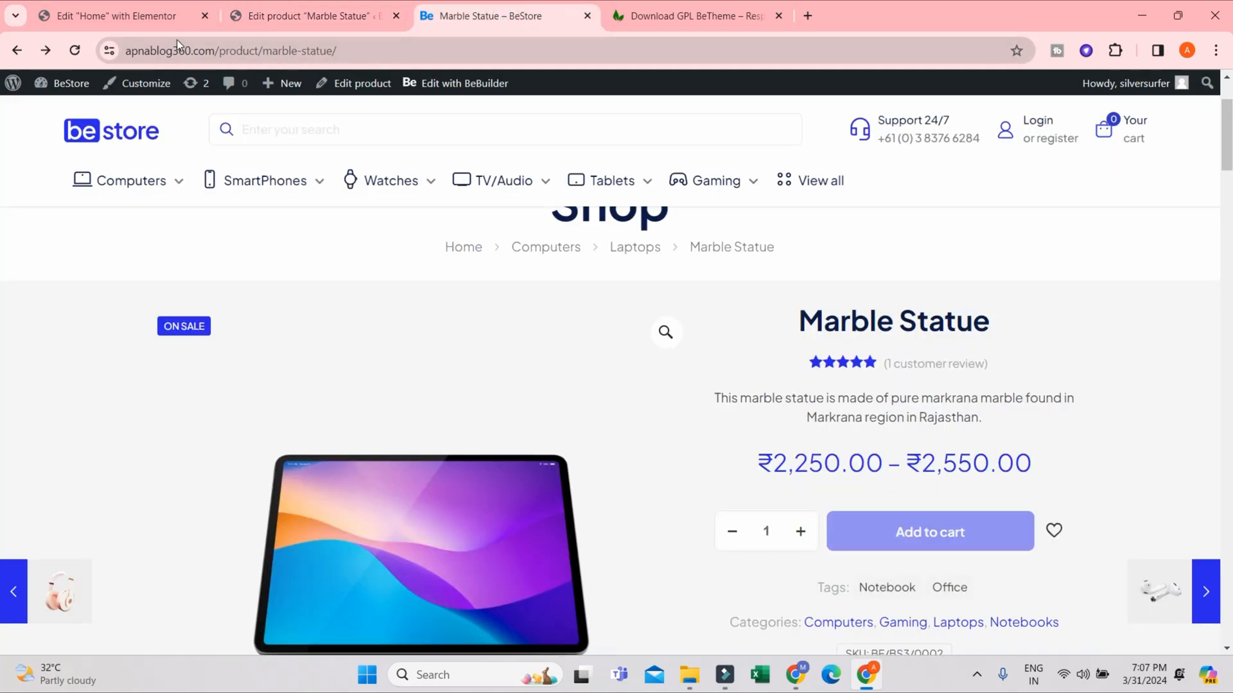
left_click(73, 51)
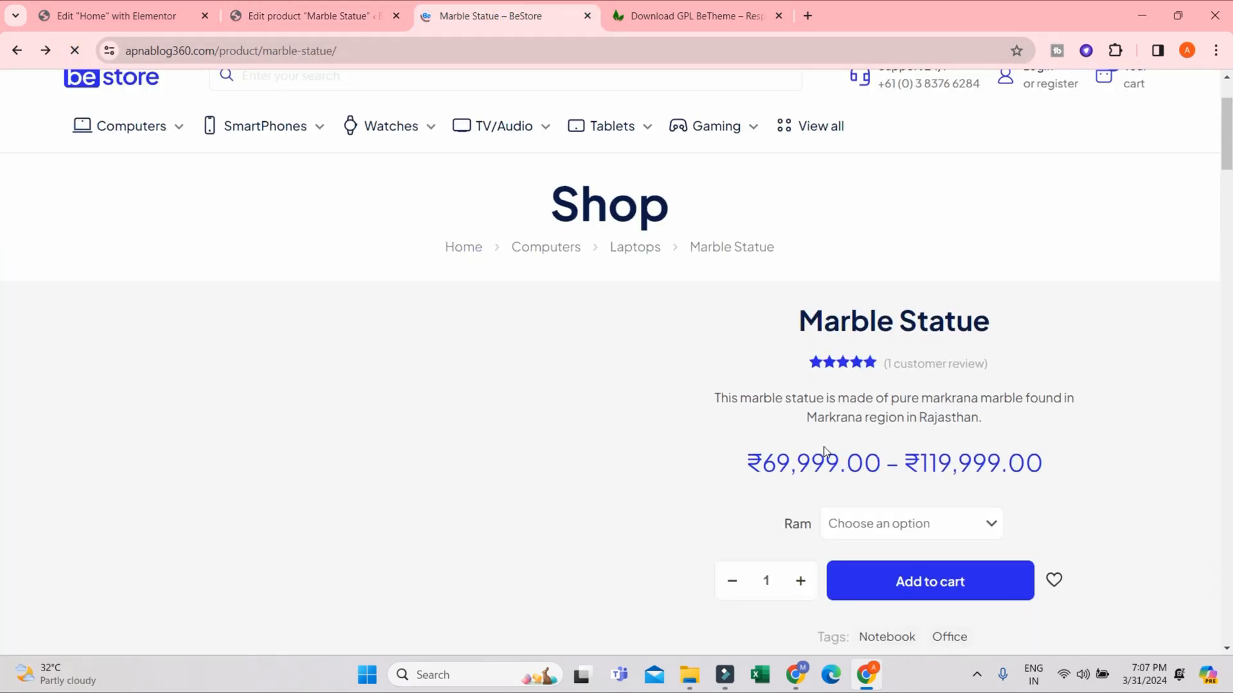
scroll(888, 513, "down", 3)
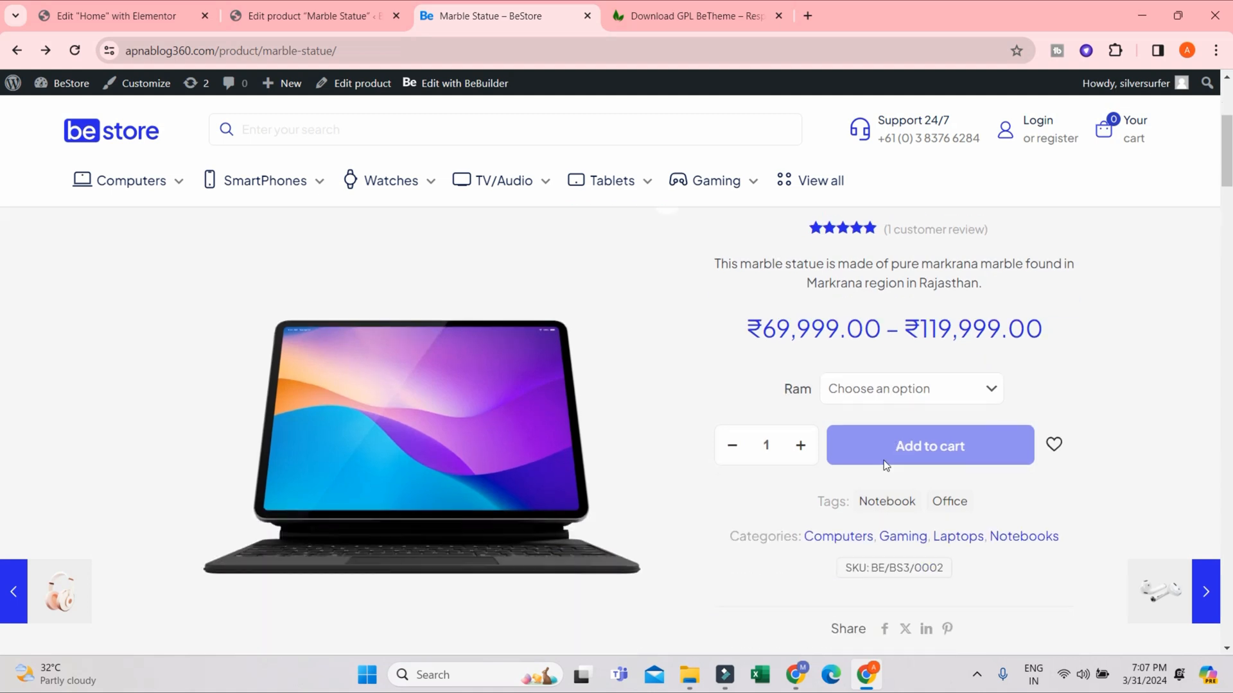
left_click_drag(763, 306, 1085, 312)
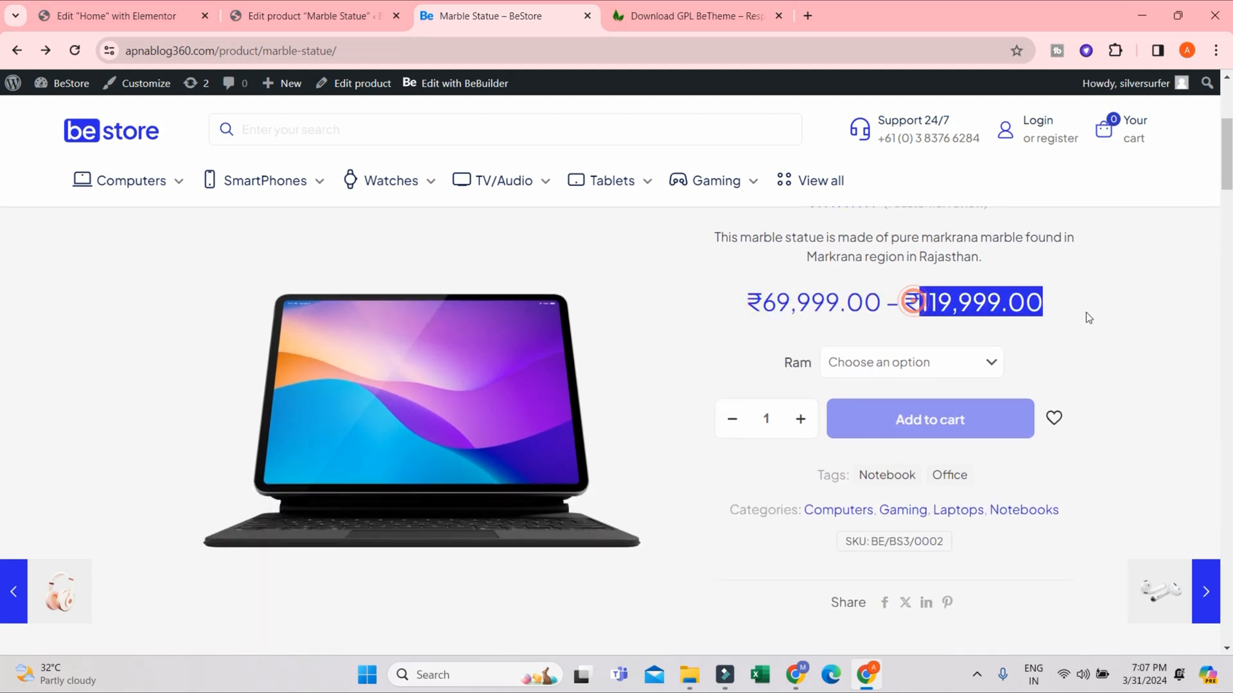
- Choose Ram 4 and Ram 8 in turn on the Marble Statue store page and check the price of each
double_click(791, 369)
left_click(927, 364)
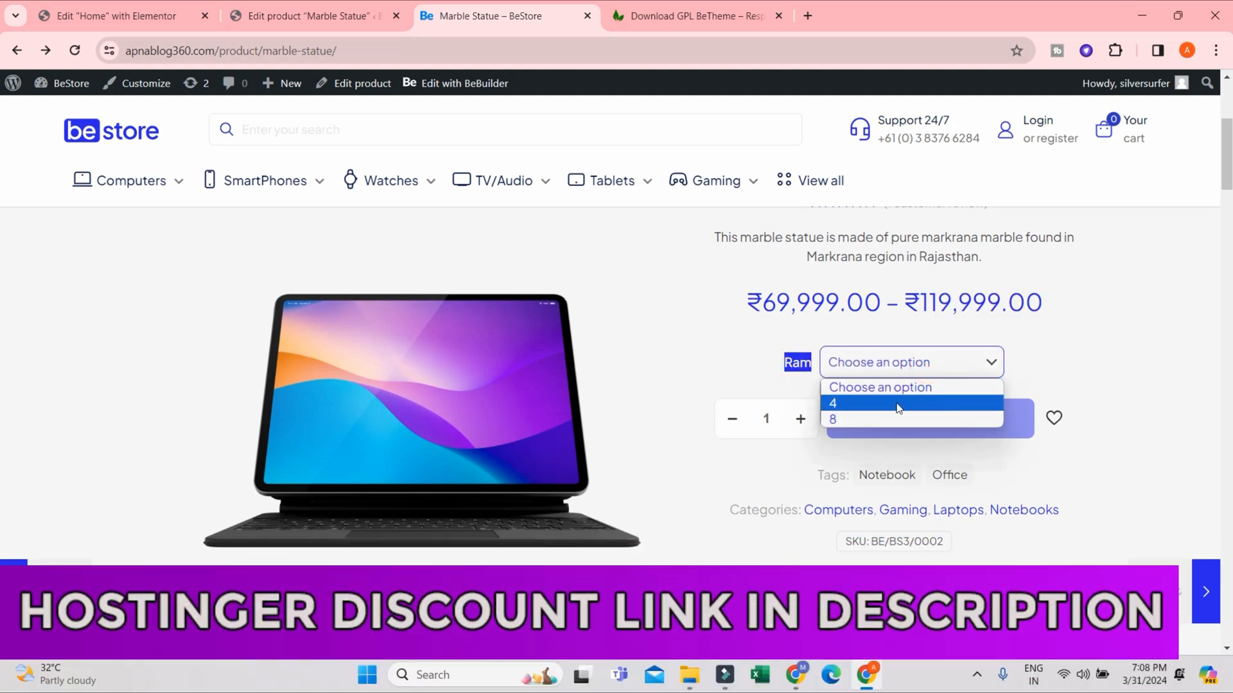
left_click(898, 404)
left_click(905, 405)
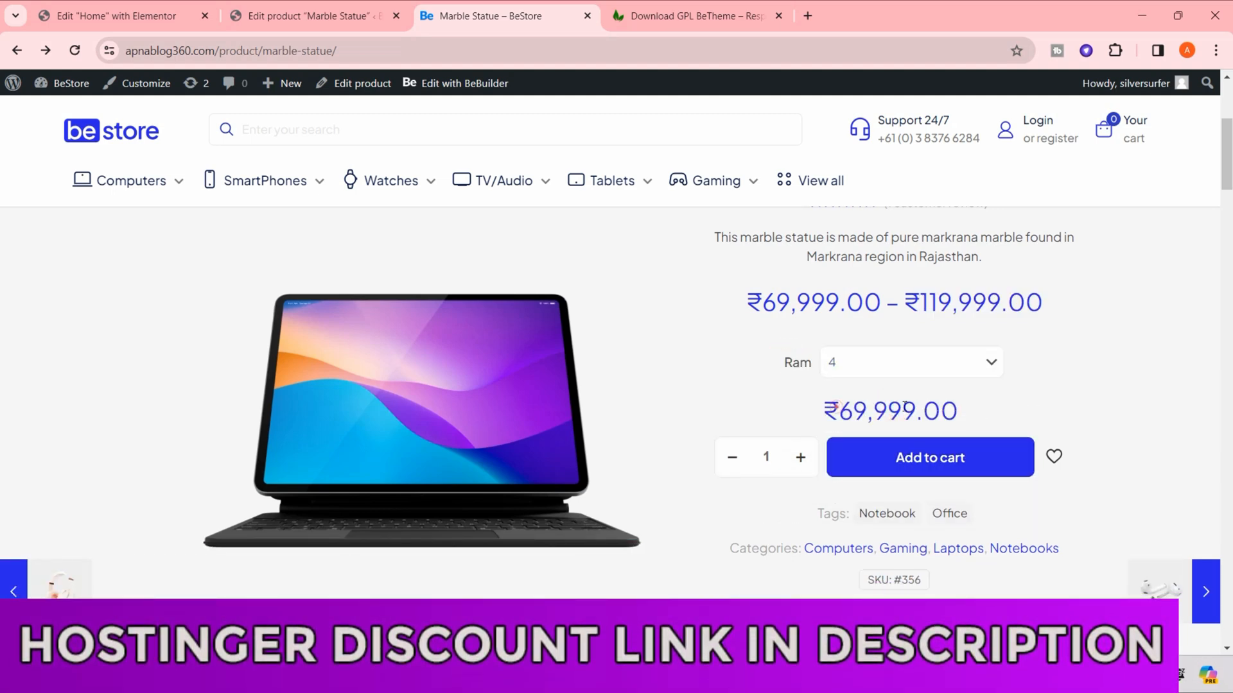
left_click_drag(838, 411, 941, 408)
left_click(936, 363)
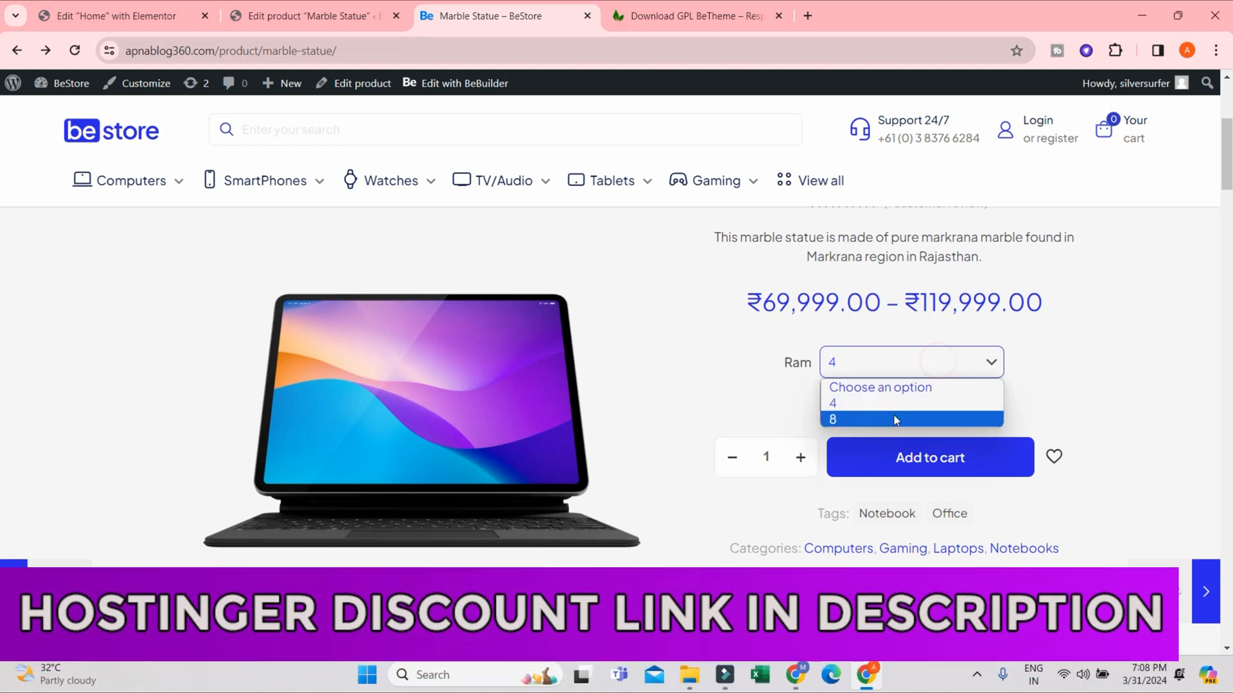
left_click(887, 418)
left_click_drag(961, 414, 803, 424)
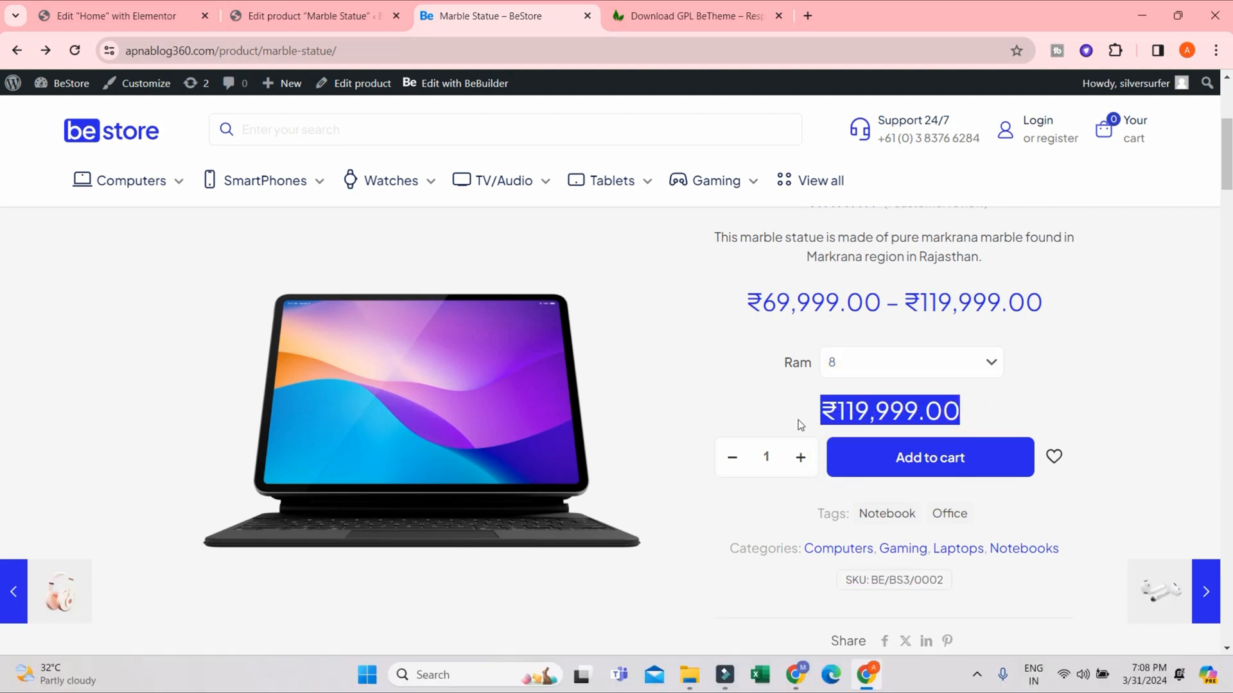
left_click(1032, 432)
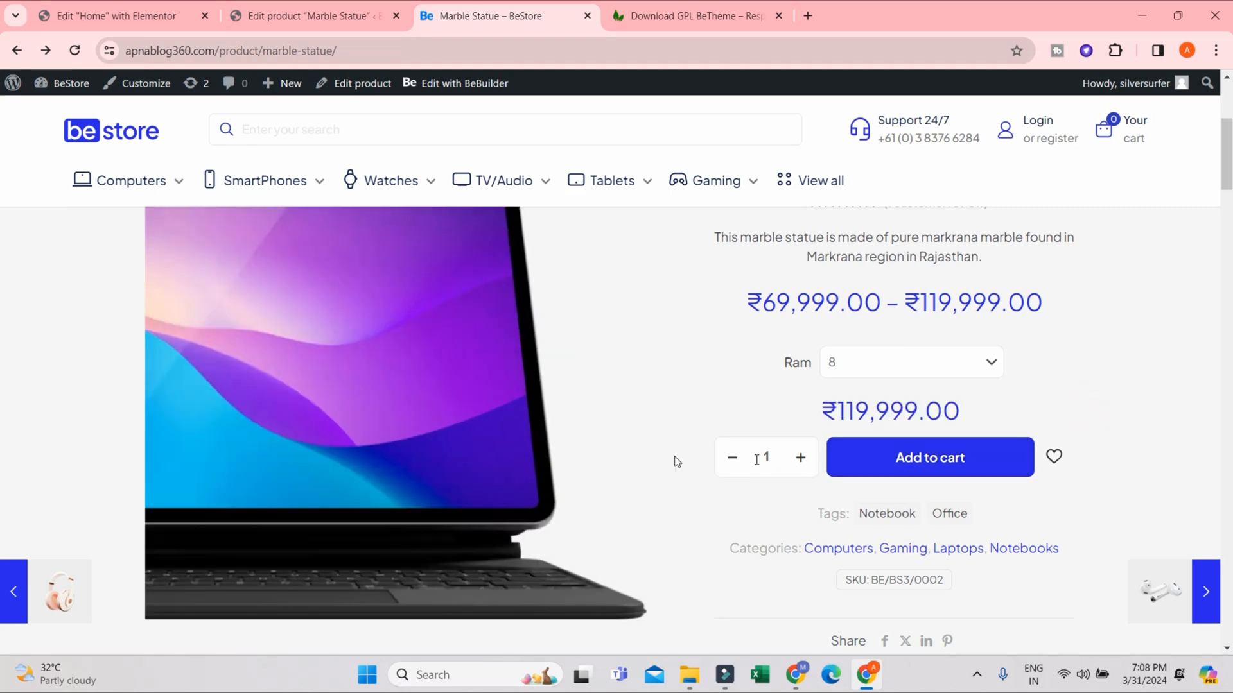
scroll(1002, 404, "down", 5)
scroll(1006, 411, "up", 8)
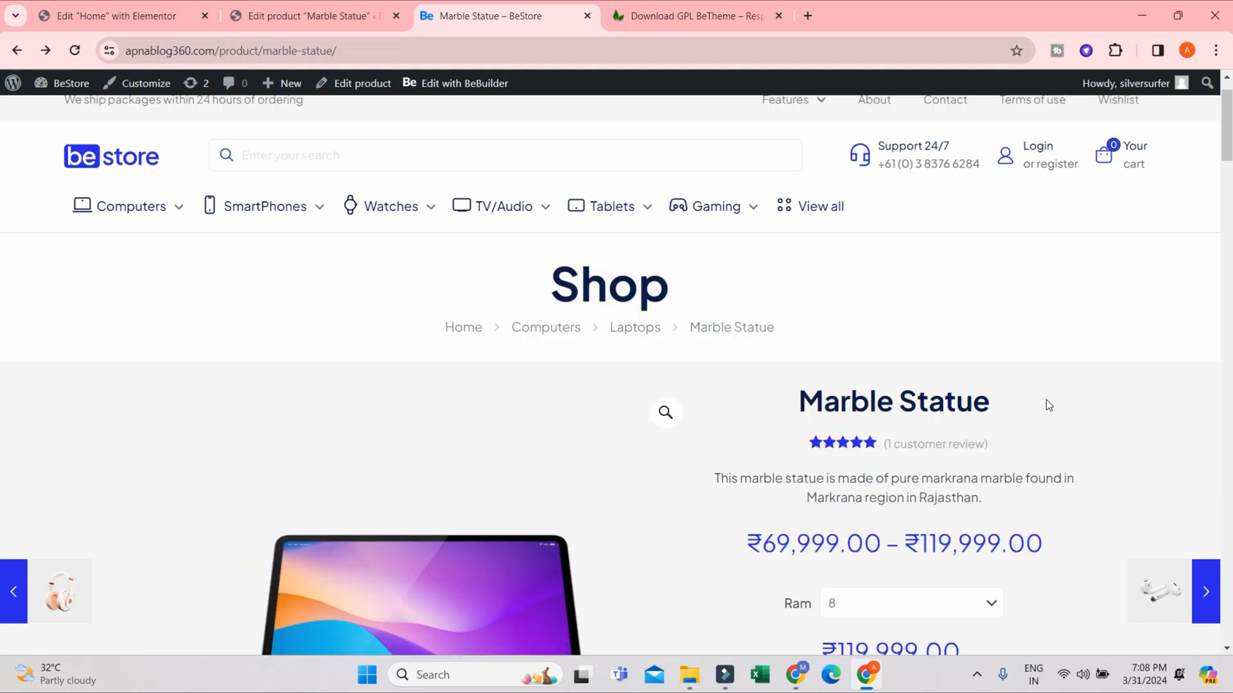
scroll(1084, 397, "down", 1)
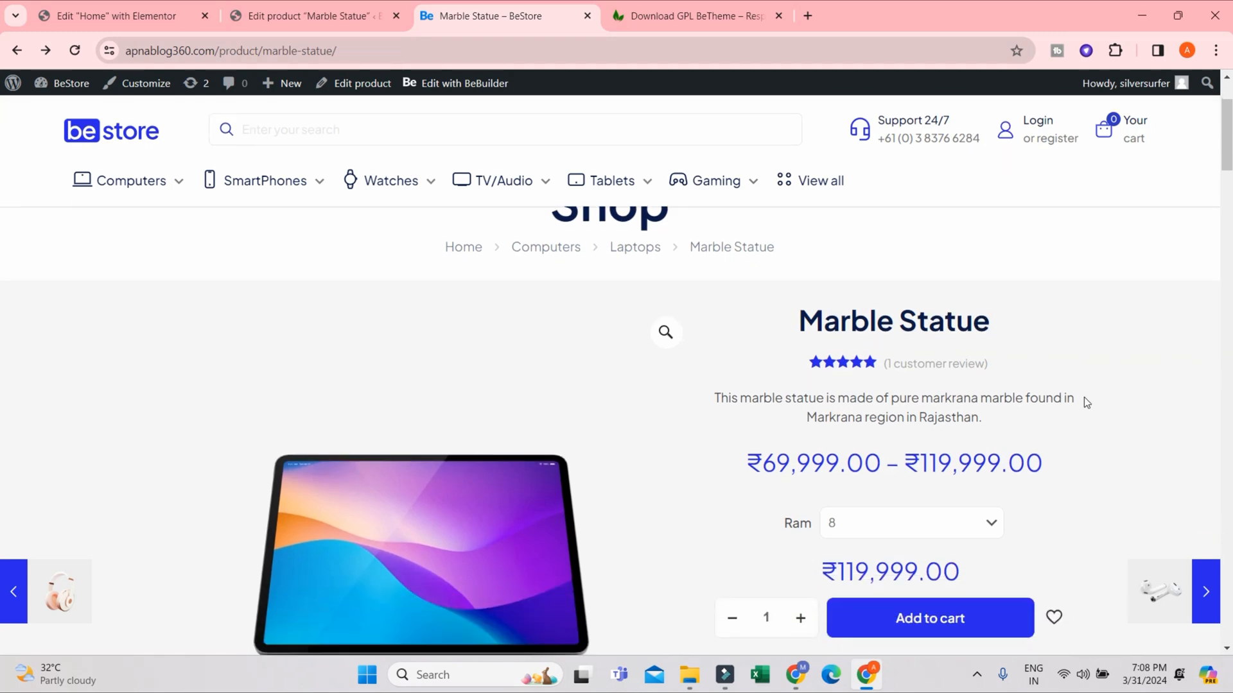
- Return to editing the Marble Statue product and review the product types available for its product data
left_click(289, 16)
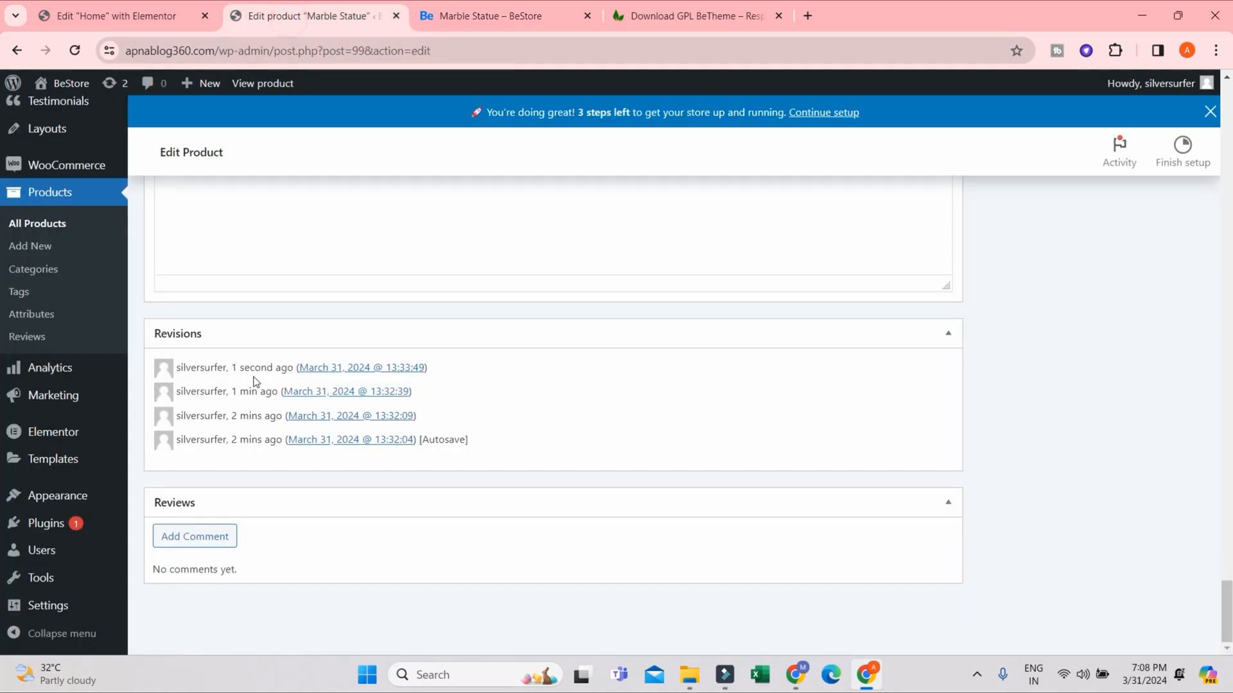
scroll(410, 385, "down", 4)
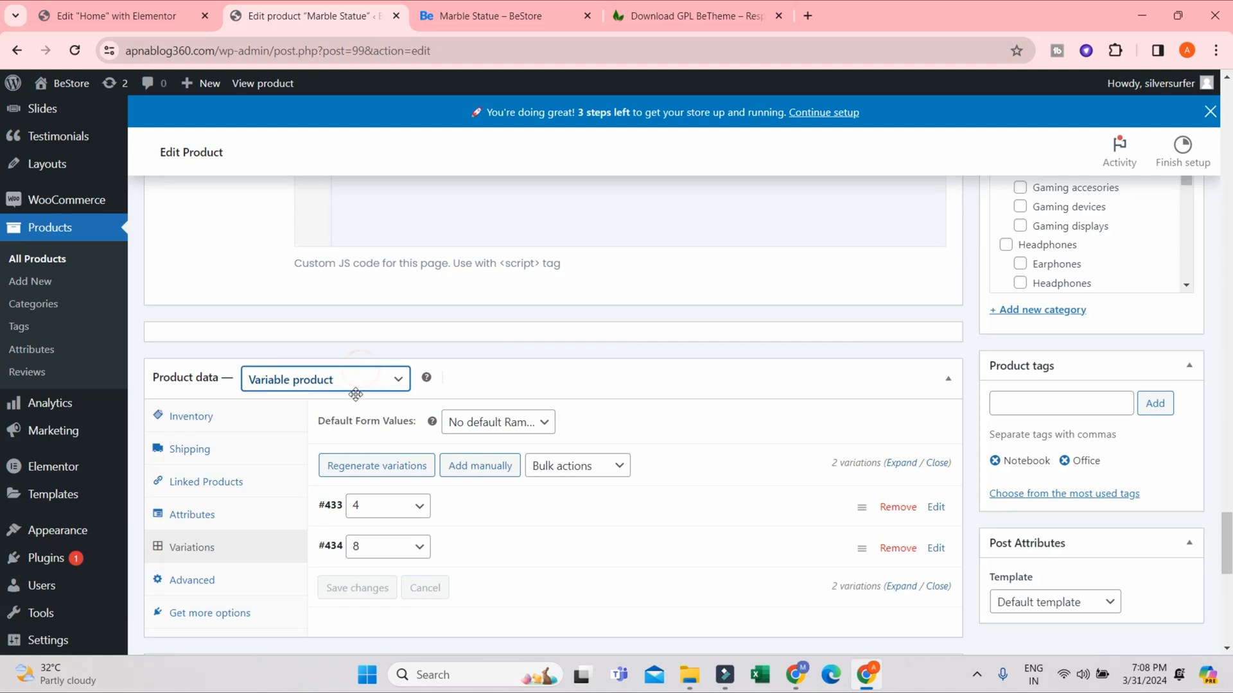
left_click(357, 380)
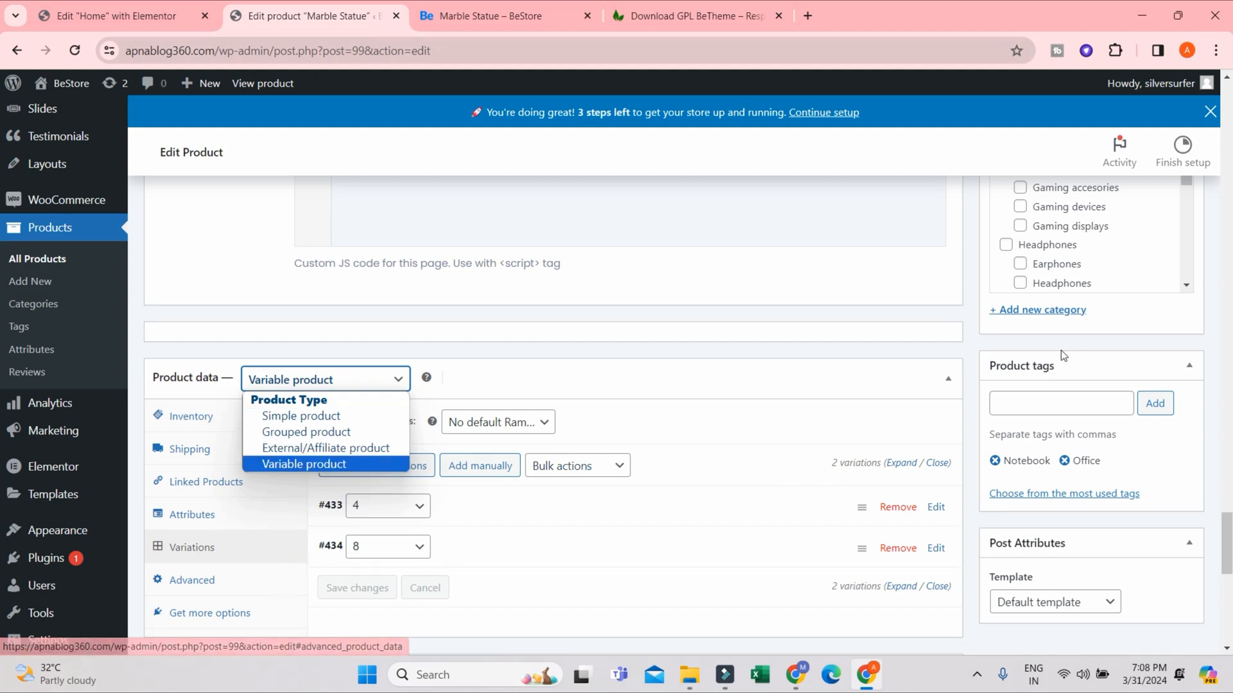
left_click(933, 314)
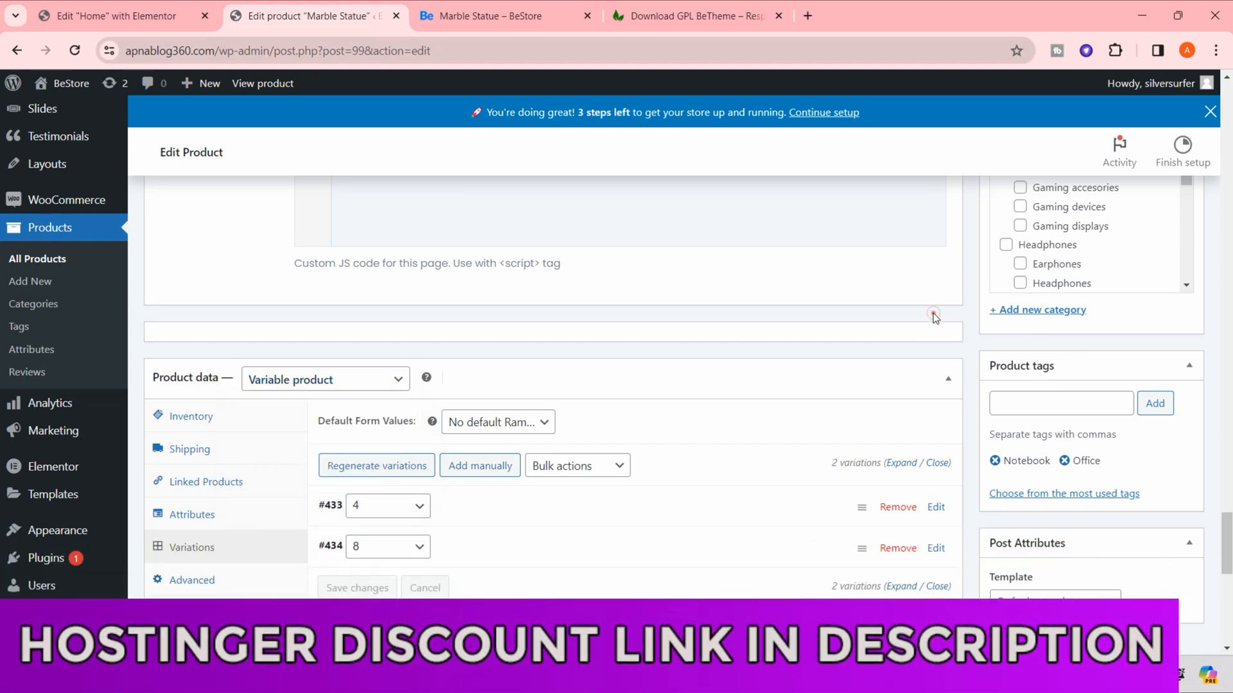
- Remove the laptop product image from the Marble Statue product
scroll(917, 380, "up", 3)
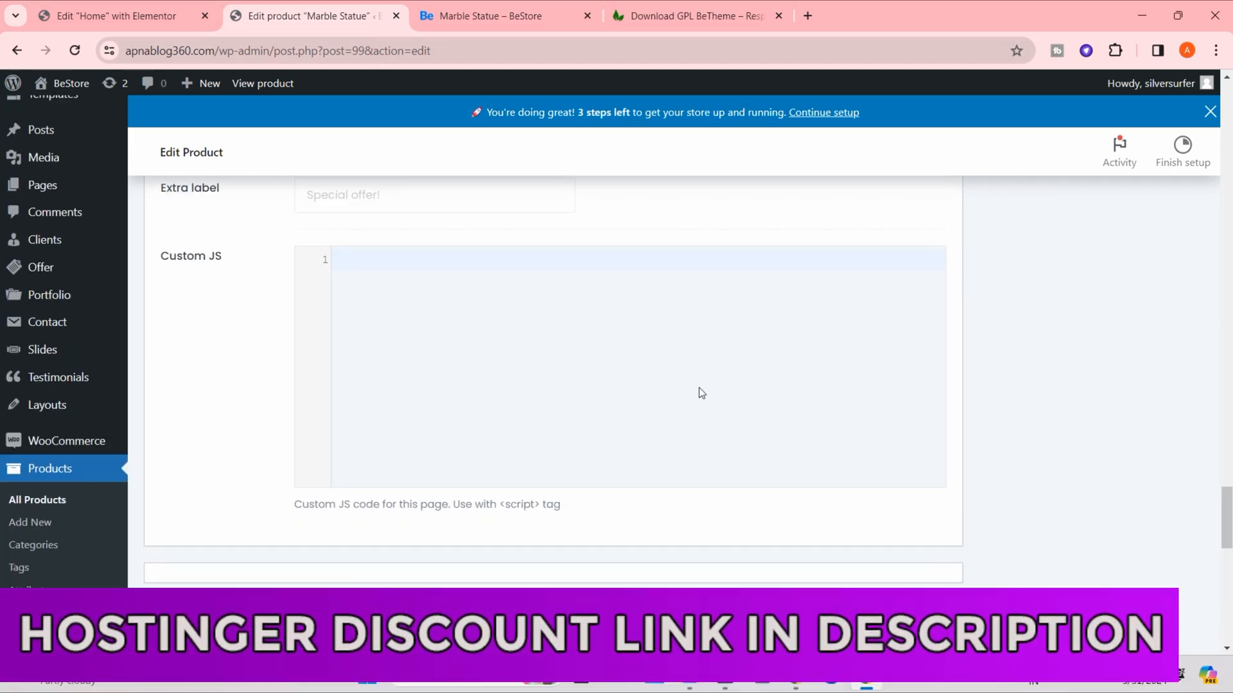
scroll(699, 391, "up", 5)
scroll(1028, 360, "down", 8)
scroll(595, 420, "down", 8)
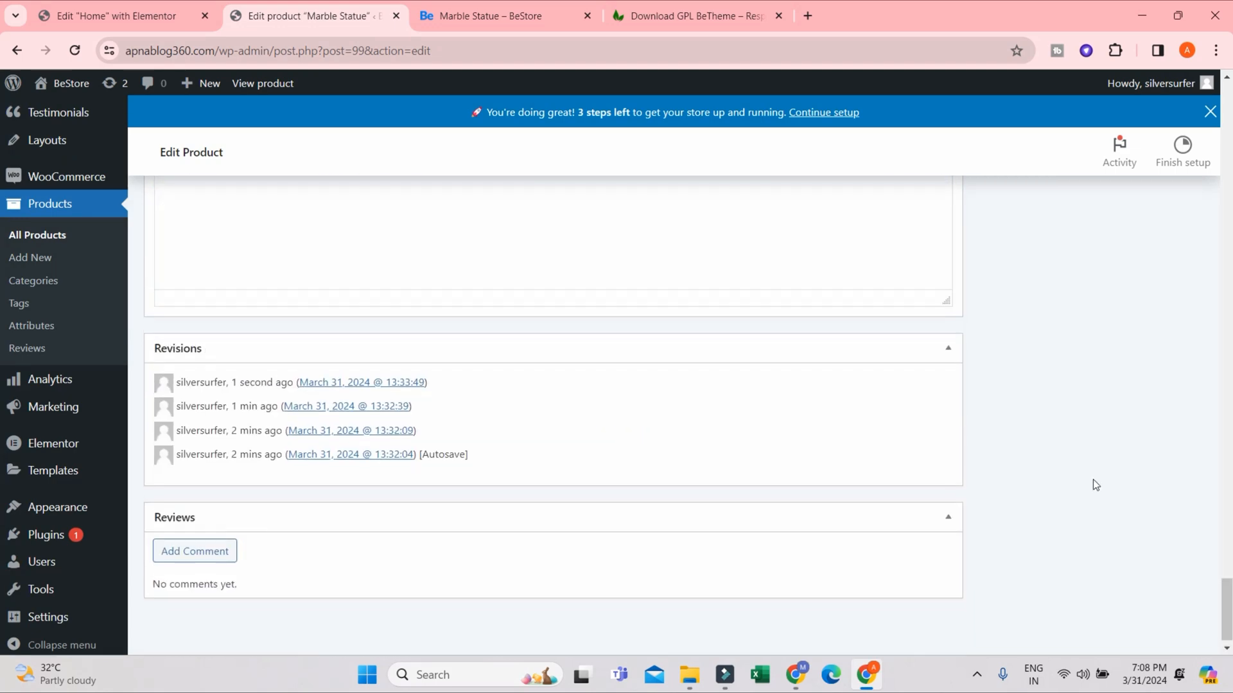
scroll(1224, 502, "up", 12)
left_click_drag(1224, 502, 1231, 149)
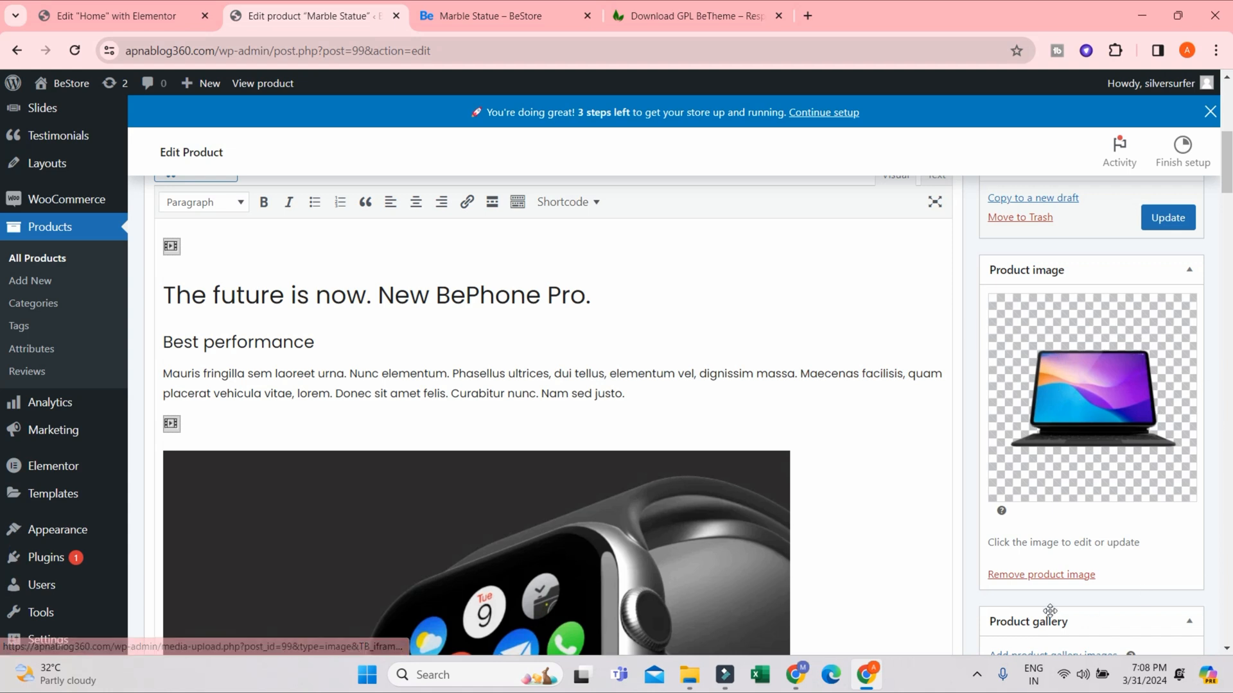
left_click(1024, 576)
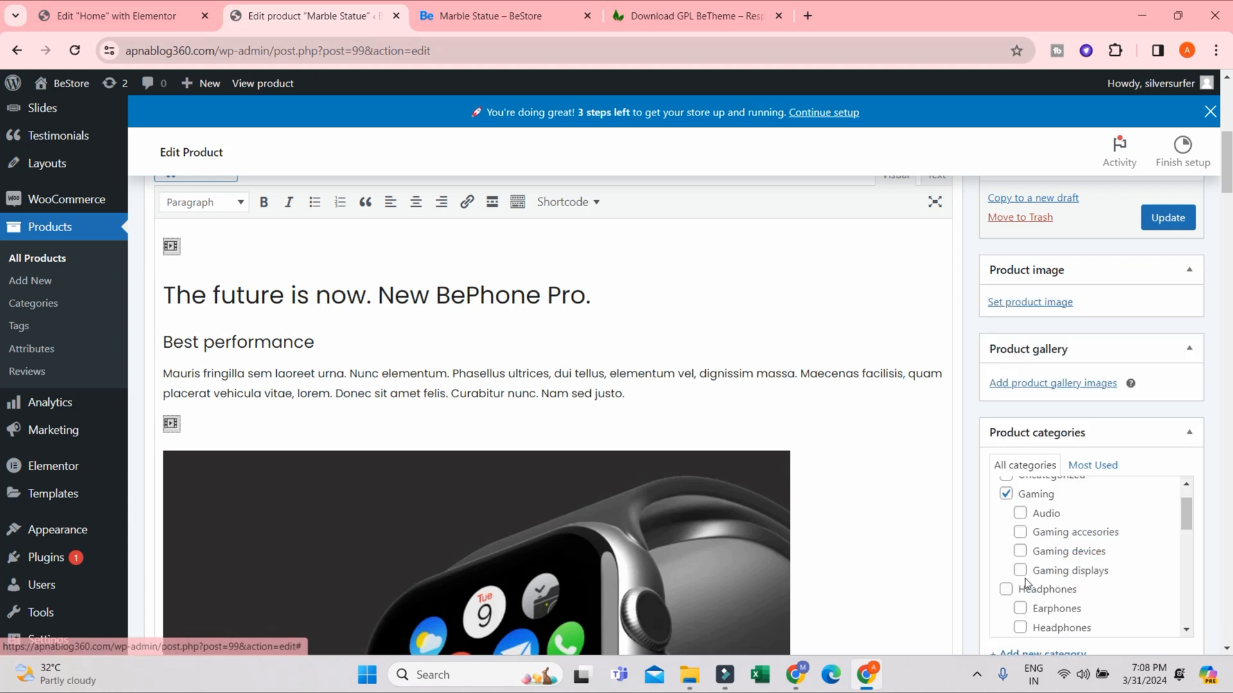
- Start uploading files for the product gallery and open the "compress 3" folder on New Volume (D:)
left_click(1083, 386)
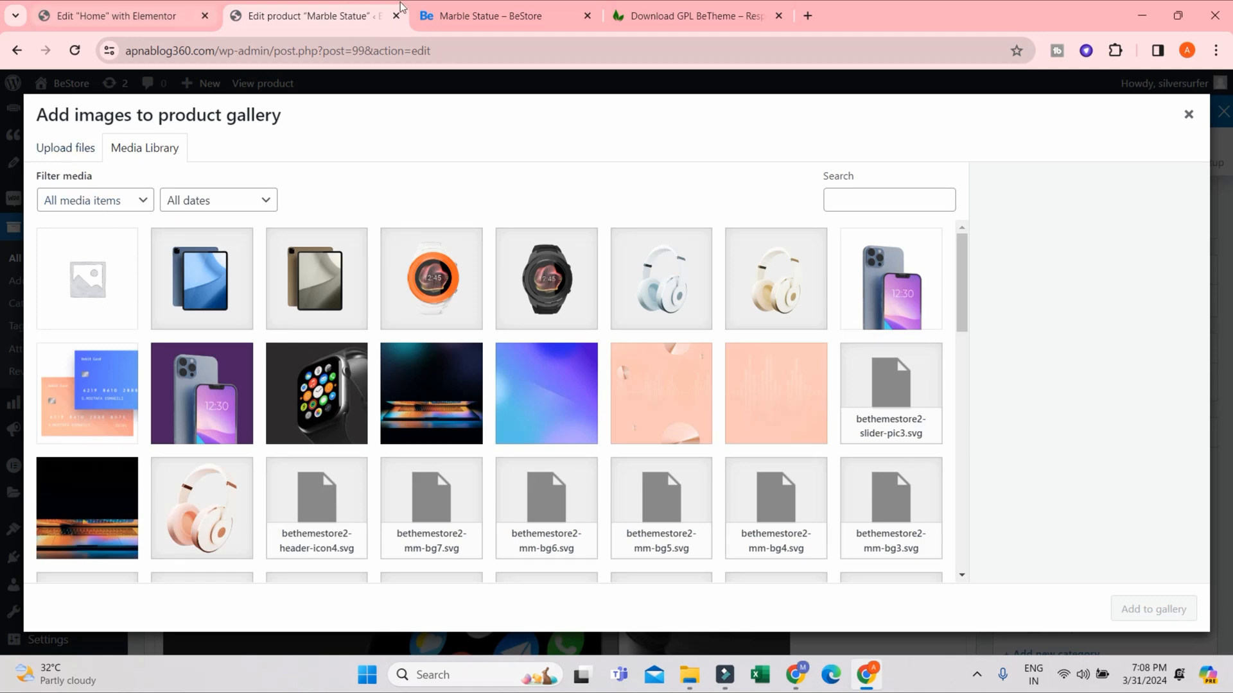
left_click(490, 15)
scroll(819, 523, "down", 1)
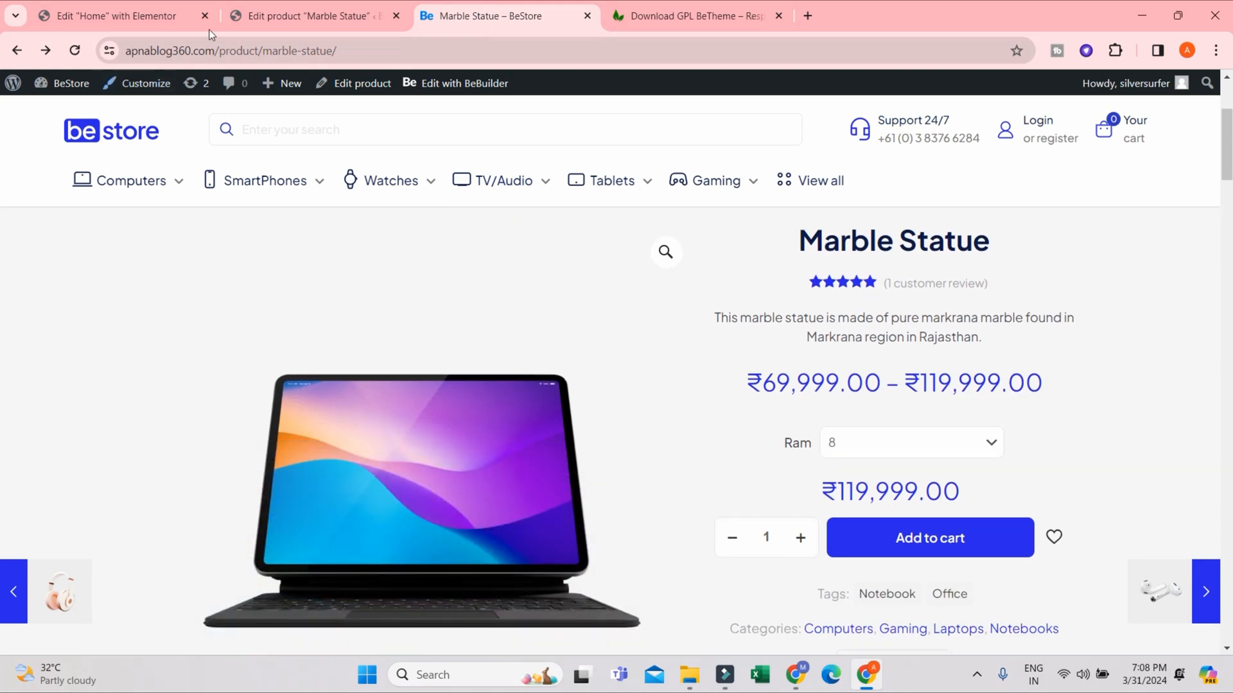
left_click(318, 14)
left_click(70, 149)
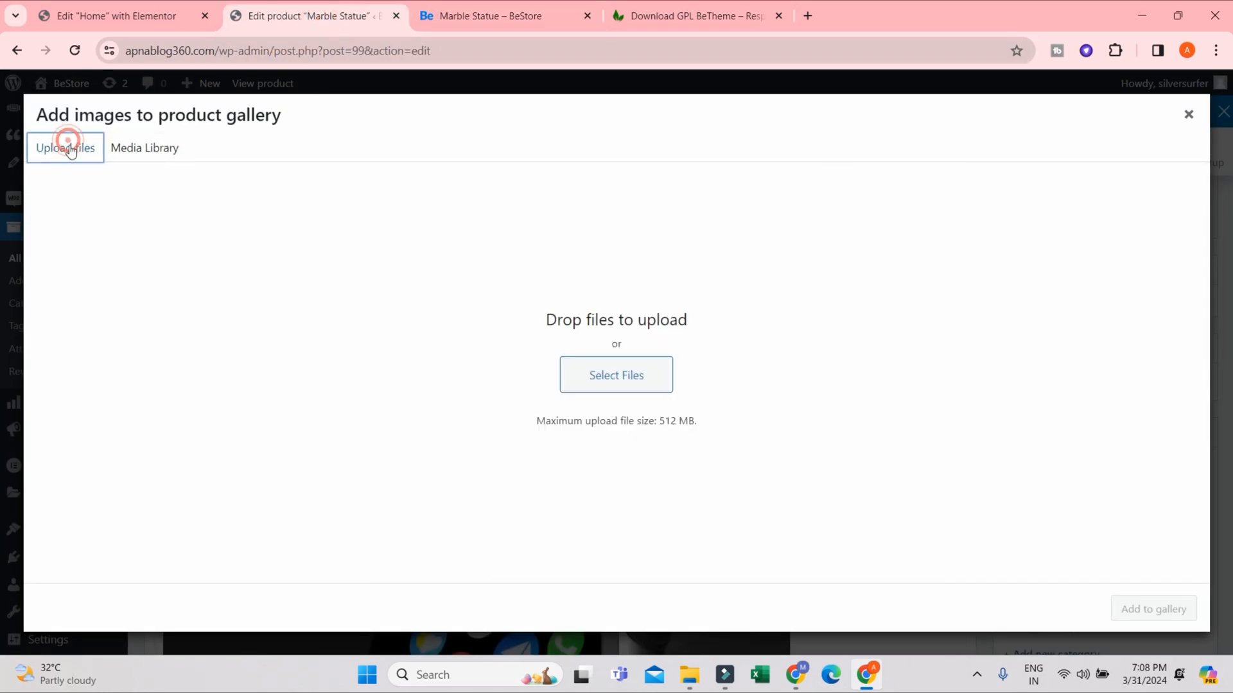
left_click(611, 380)
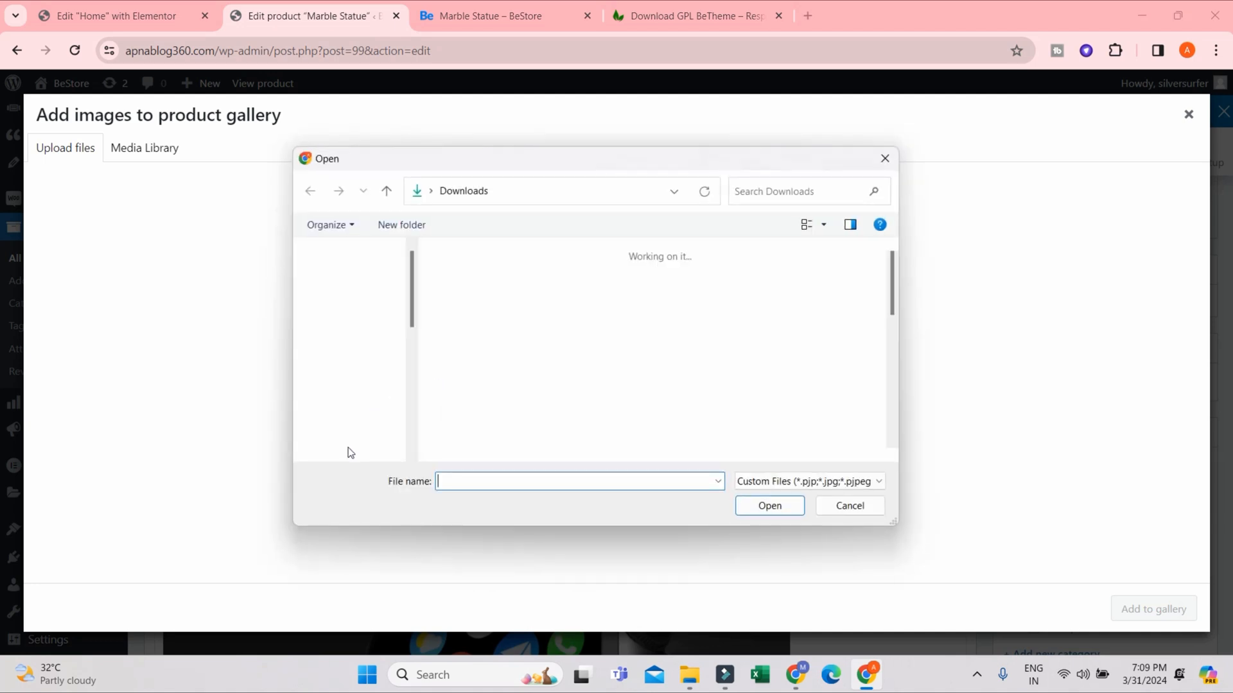
scroll(398, 411, "down", 5)
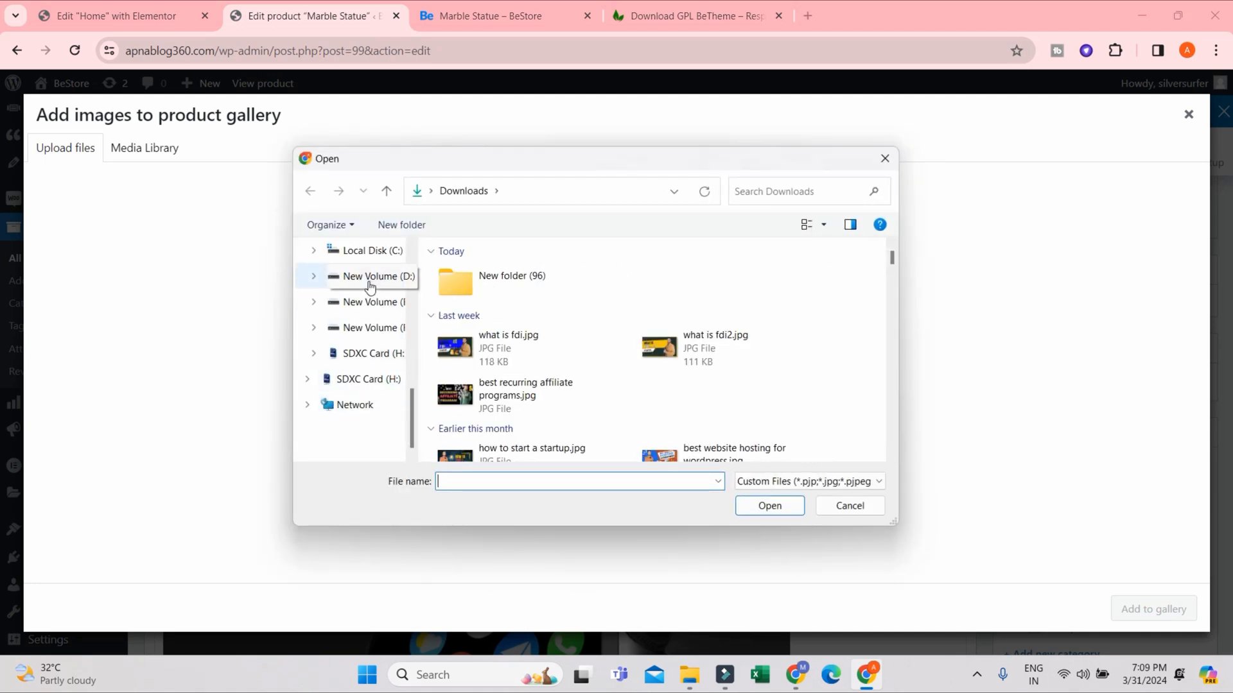
left_click(371, 284)
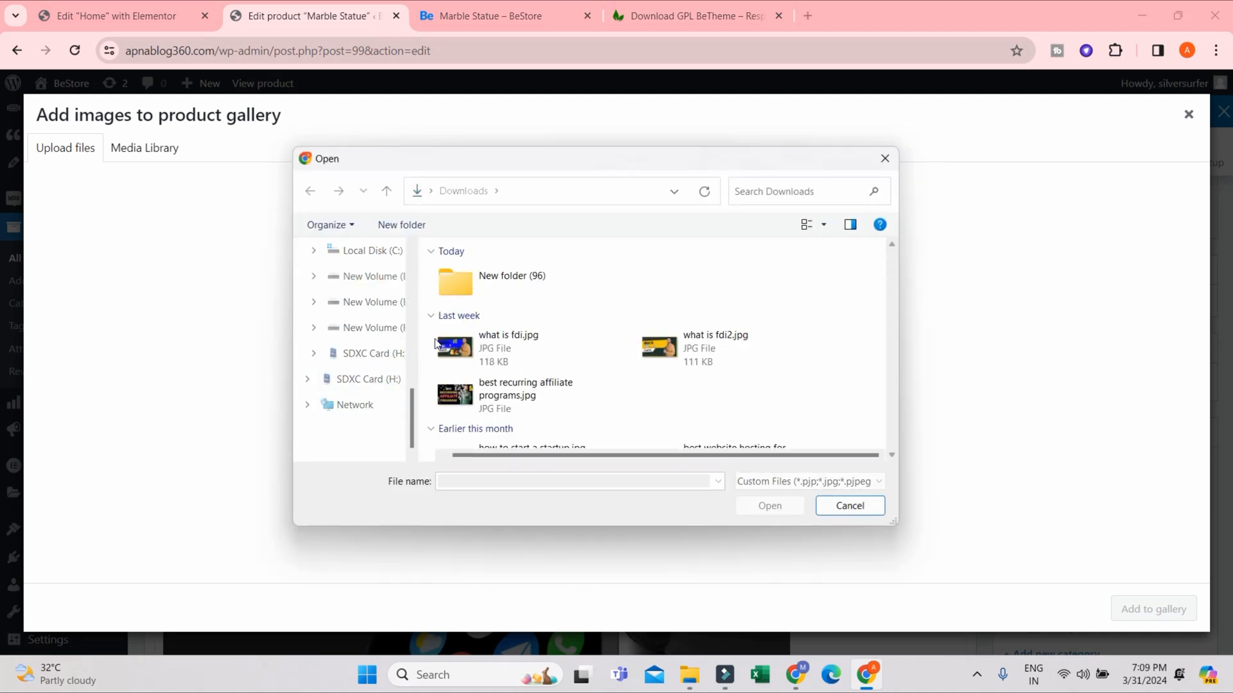
scroll(524, 367, "down", 6)
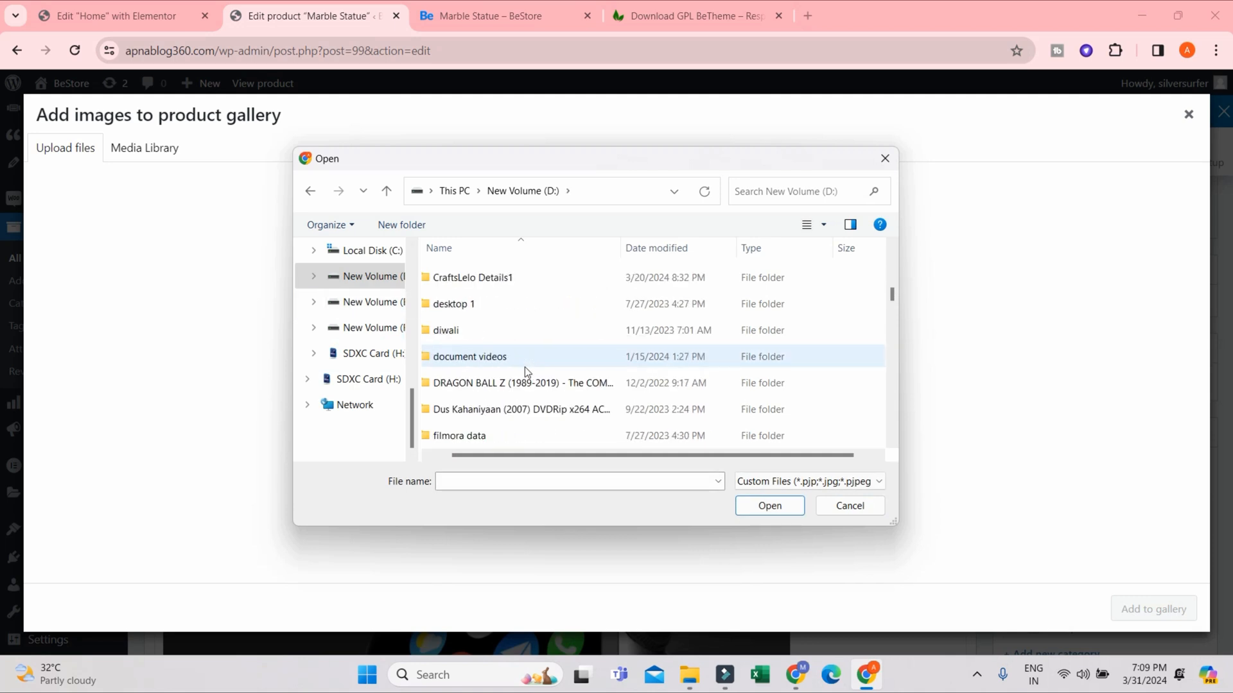
scroll(479, 297, "up", 1)
double_click(466, 322)
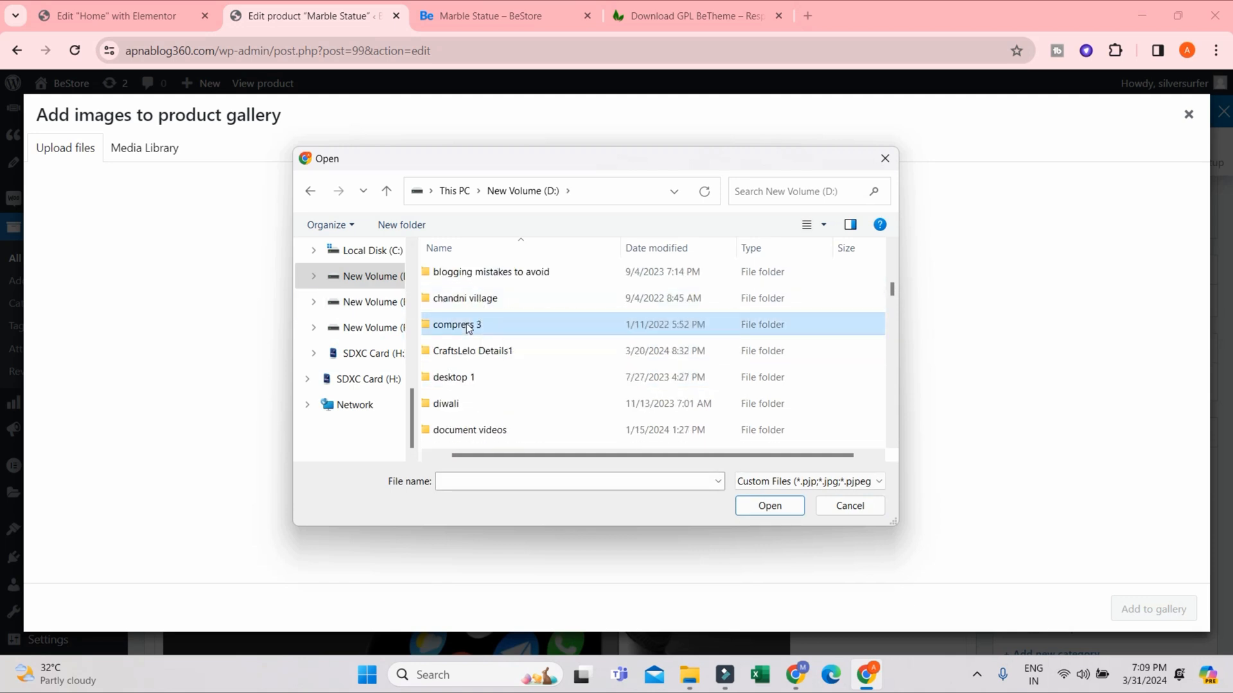
- Upload 1-min.jpg, 2-min.jpg, 31-min.jpg and 33-min.jpg, and add only 1-min.jpg to the product gallery
left_click(467, 289)
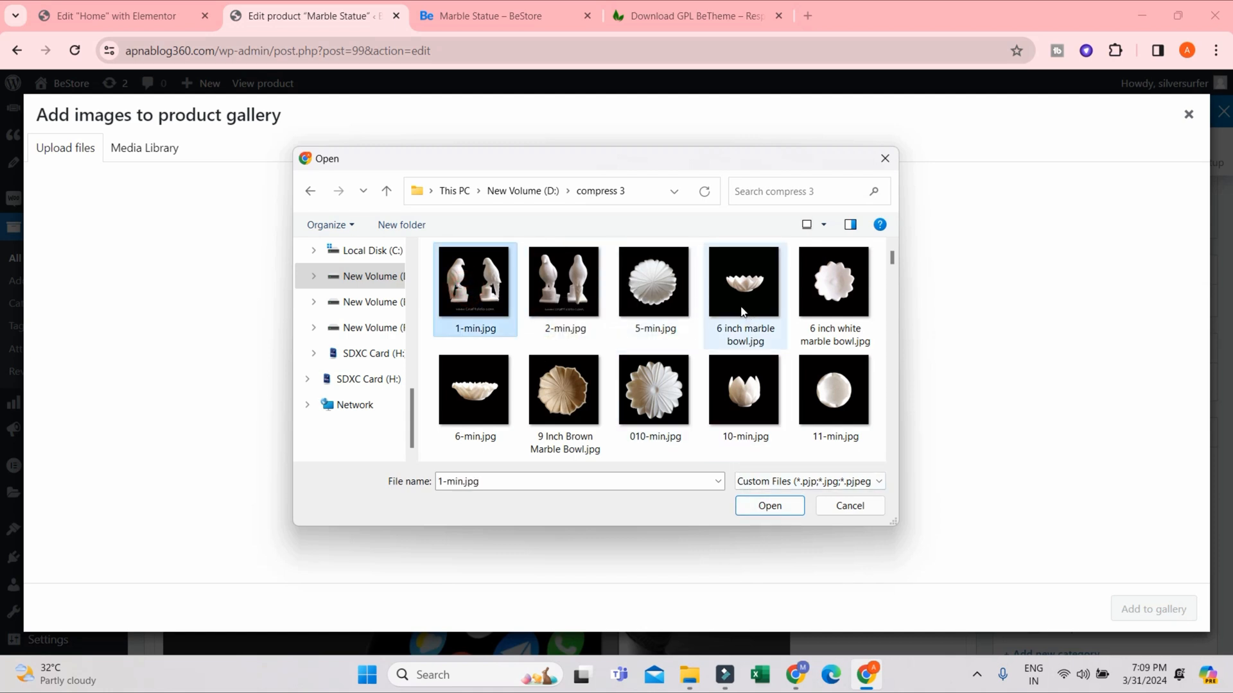
left_click(570, 298, "ctrl")
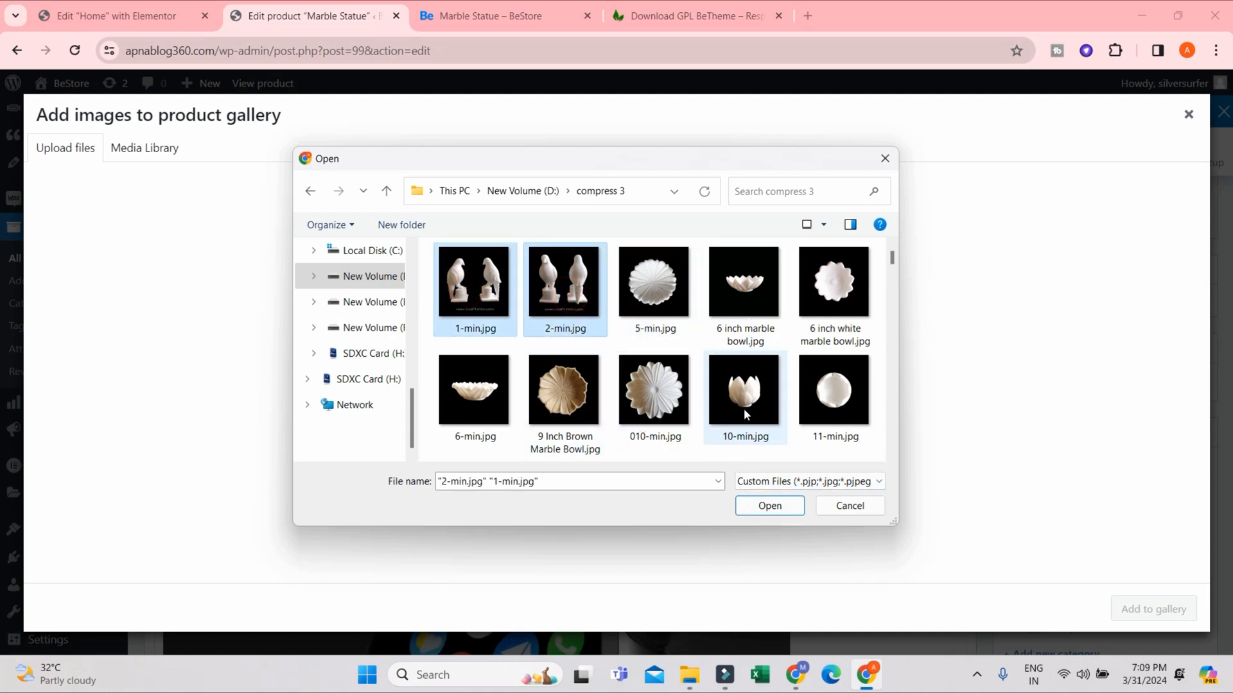
scroll(743, 409, "down", 4)
scroll(743, 408, "down", 3)
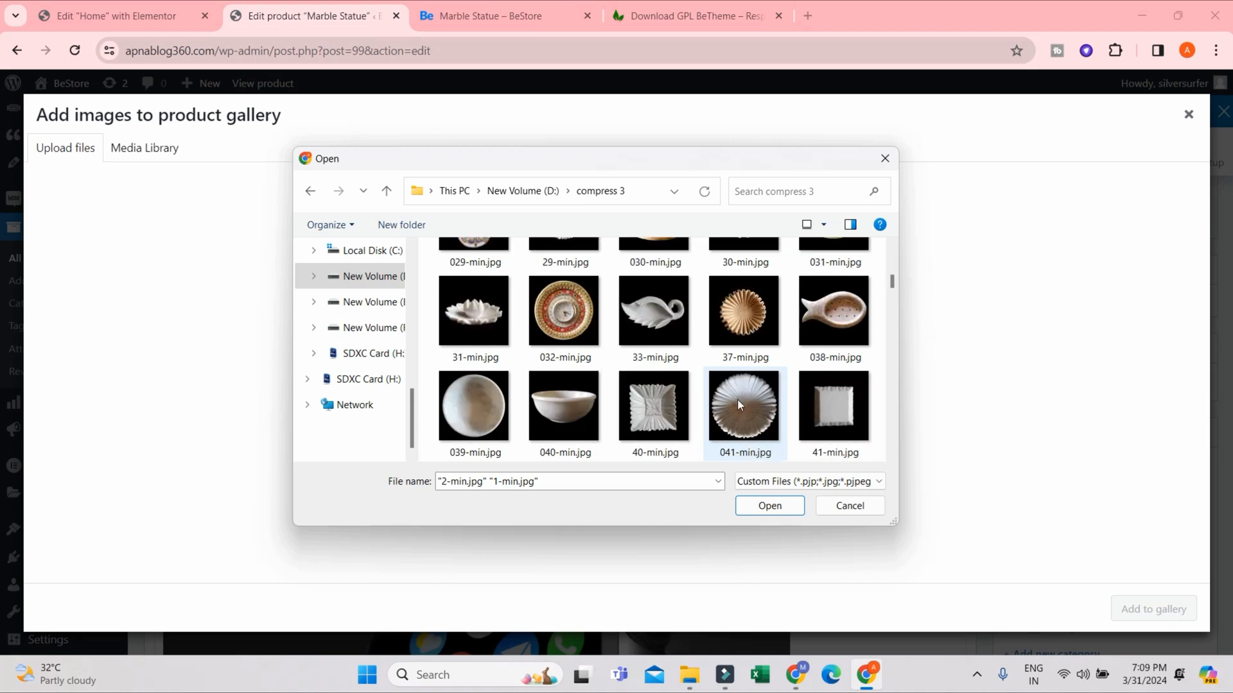
left_click(500, 319, "ctrl")
left_click(661, 318, "ctrl")
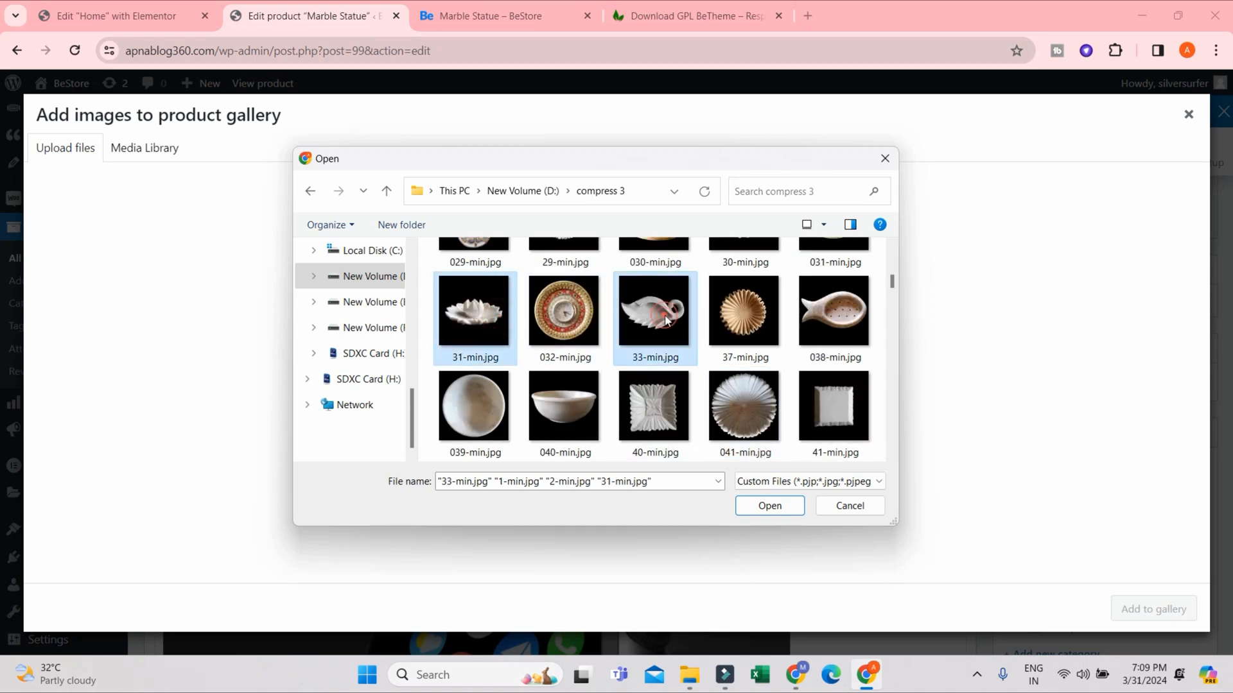
left_click(782, 507)
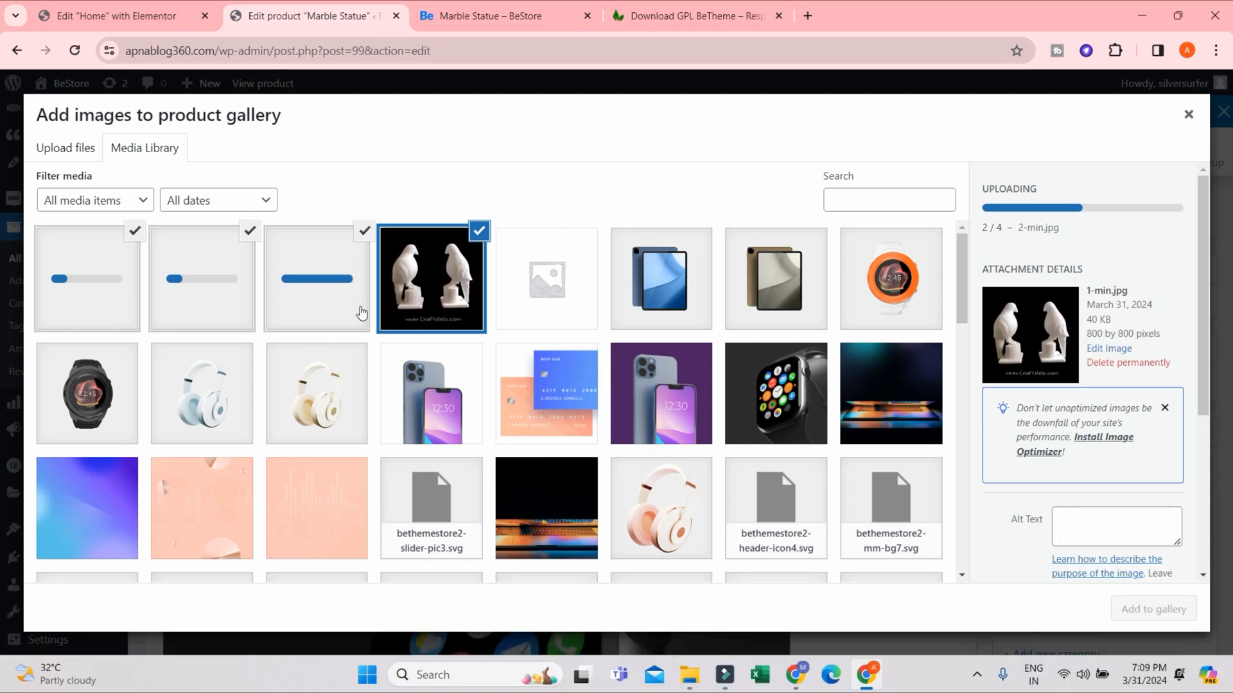
left_click(451, 301)
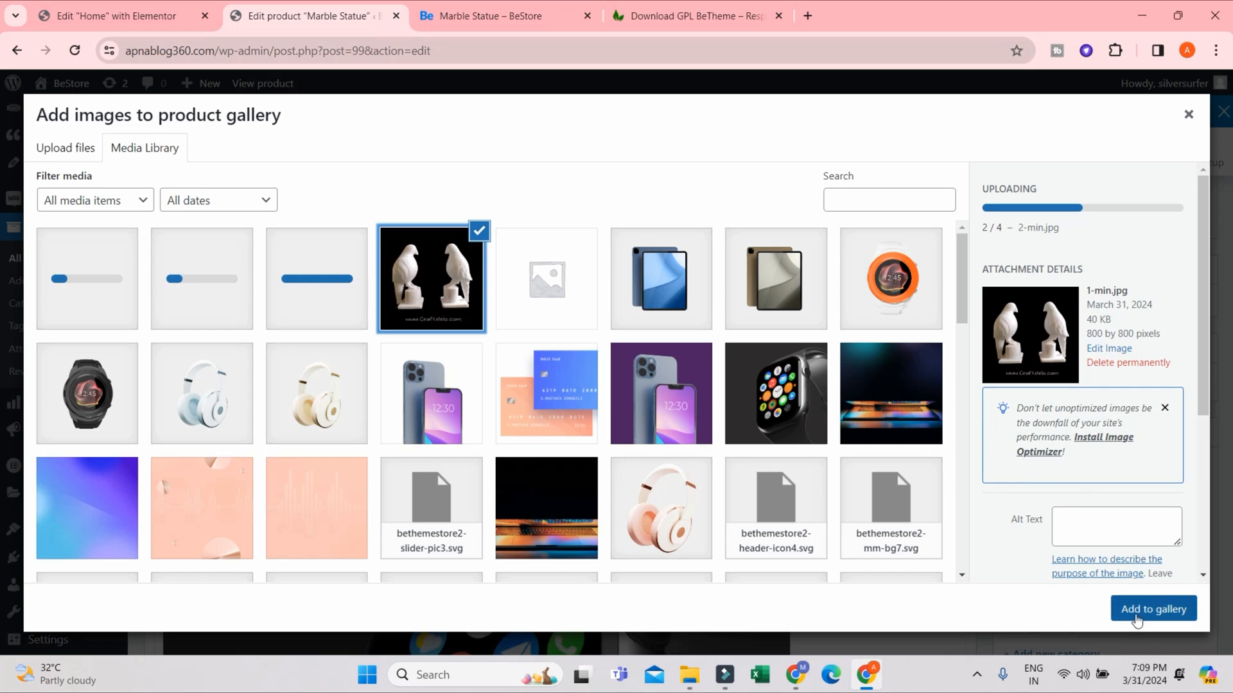
left_click(1139, 614)
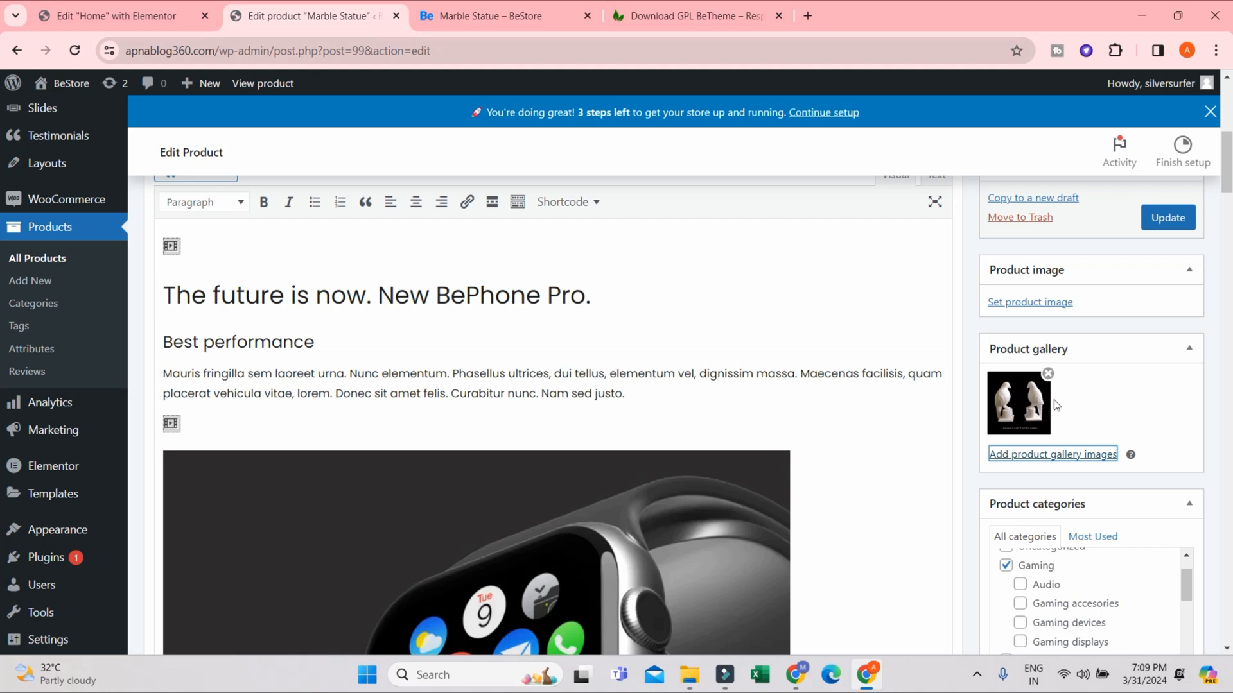
- Remove 1-min.jpg from the Marble Statue product gallery and set it as the product image instead
left_click(1047, 373)
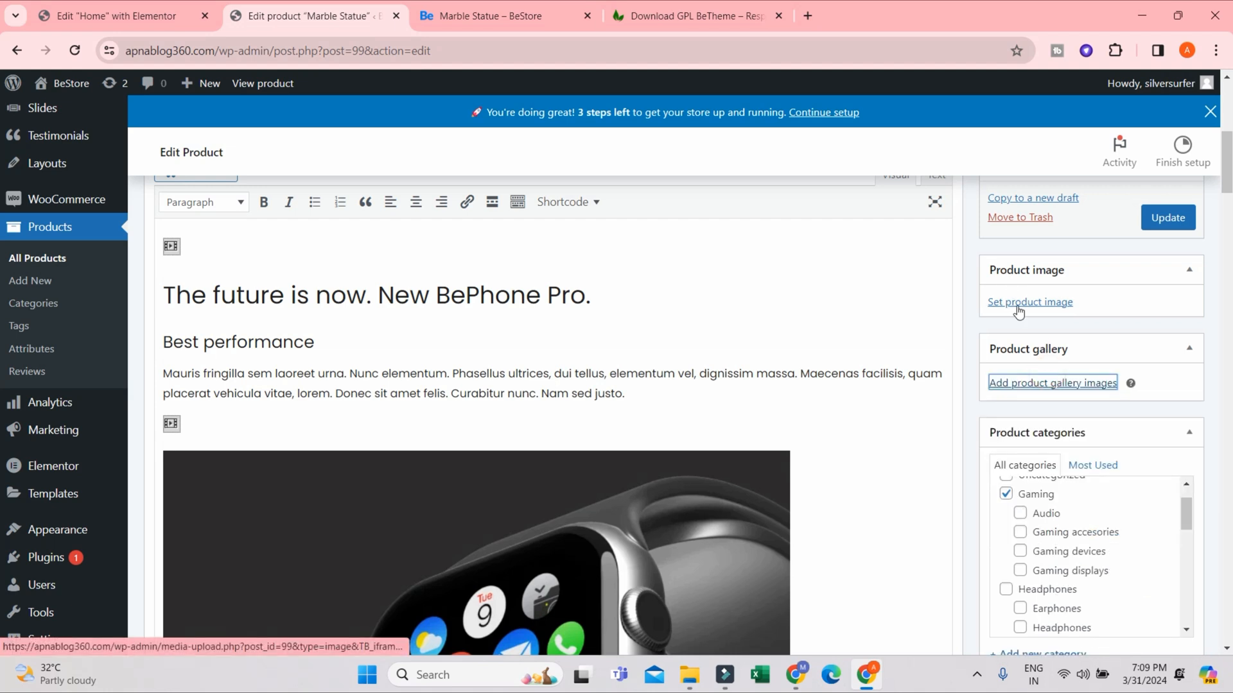
left_click(1018, 304)
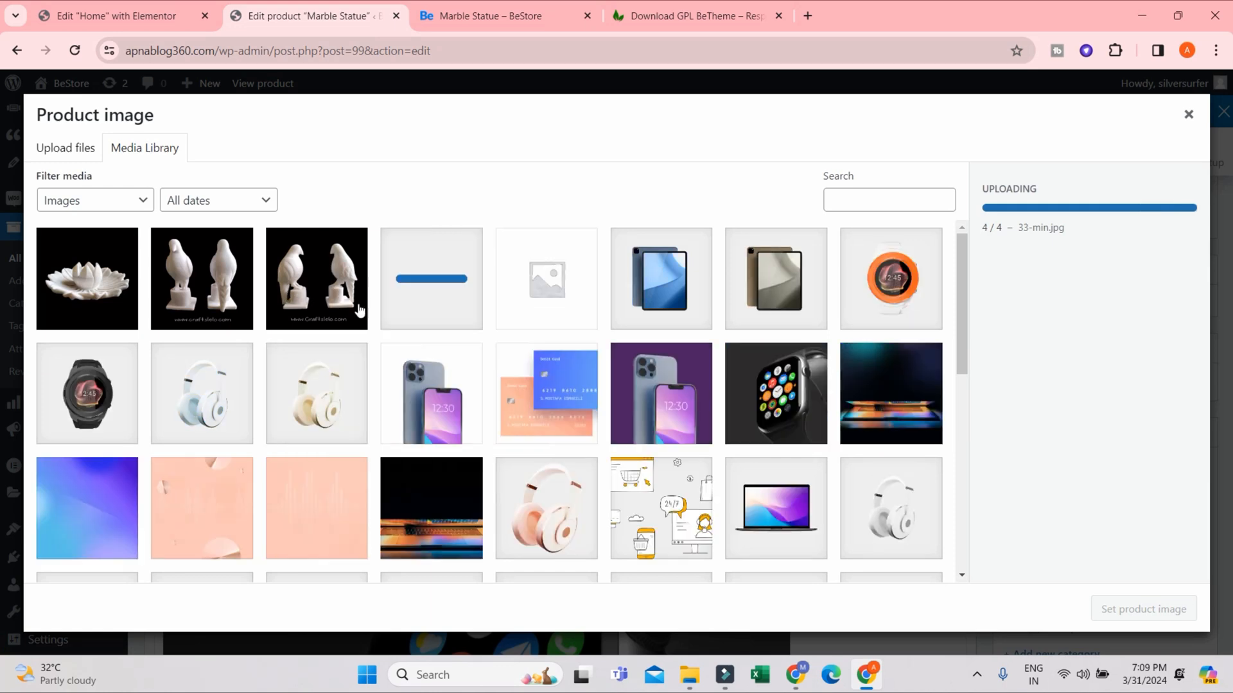
left_click(317, 277)
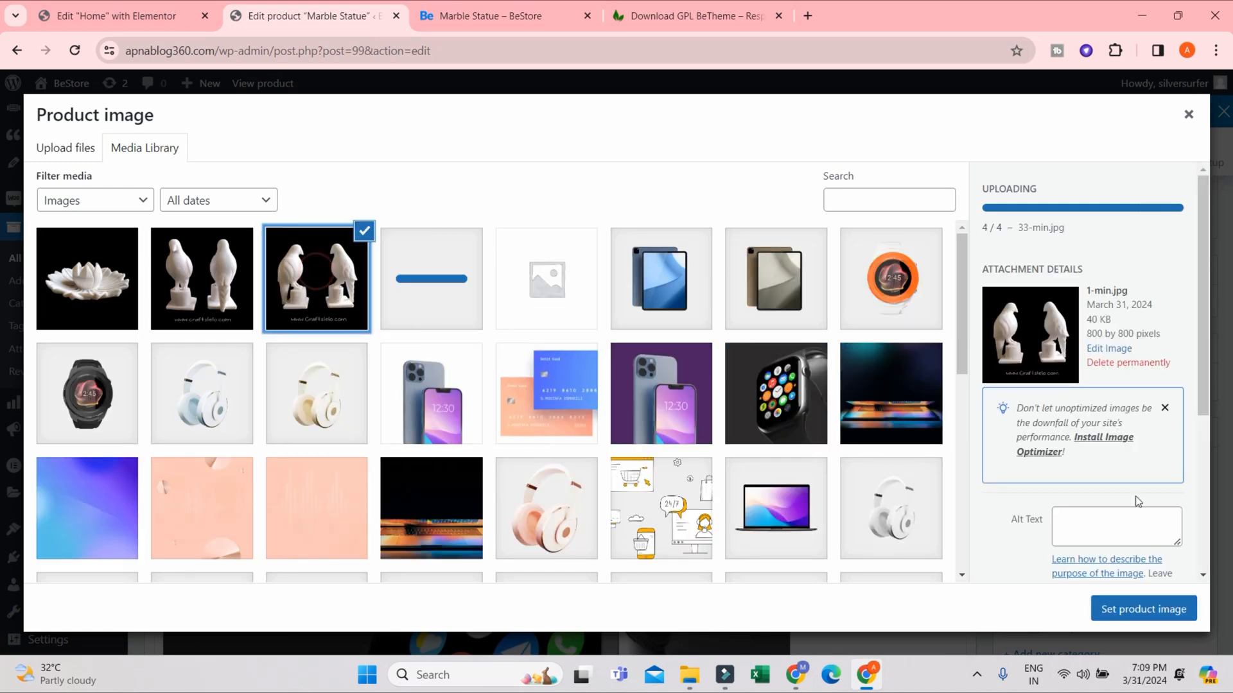
left_click(1154, 609)
- Add 31-min.jpg, 33-min.jpg and 2-min.jpg to the Marble Statue product gallery
scroll(1091, 404, "down", 3)
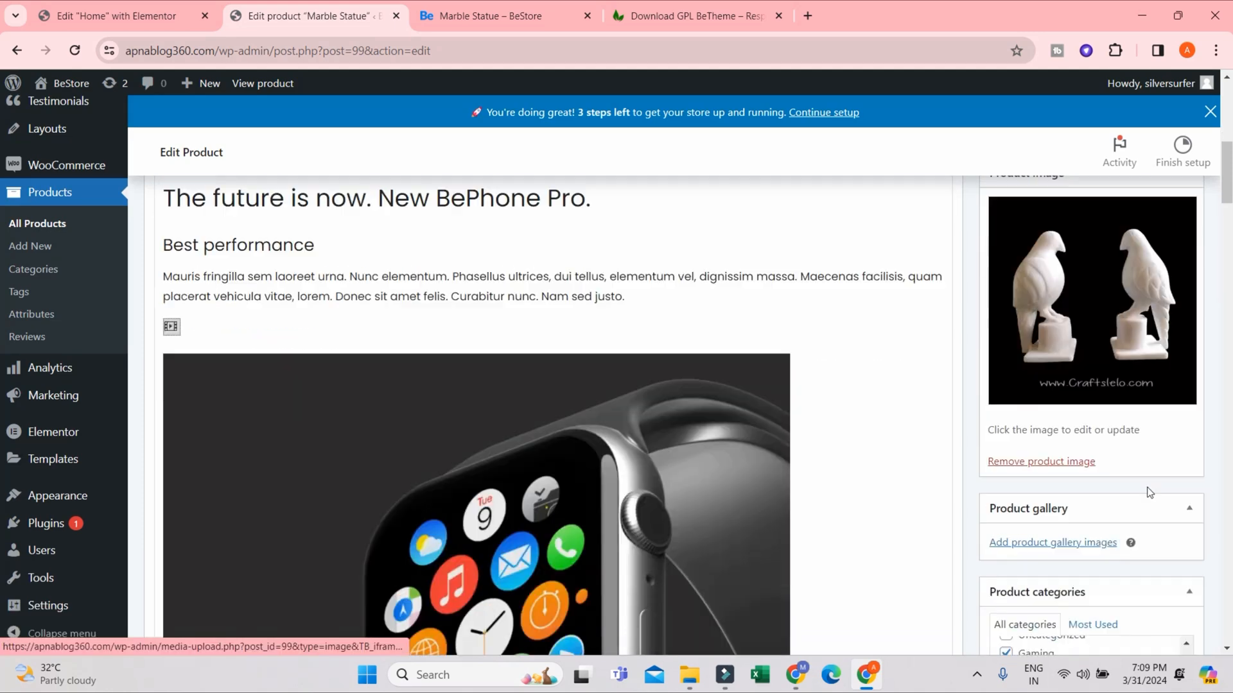
left_click(1038, 401)
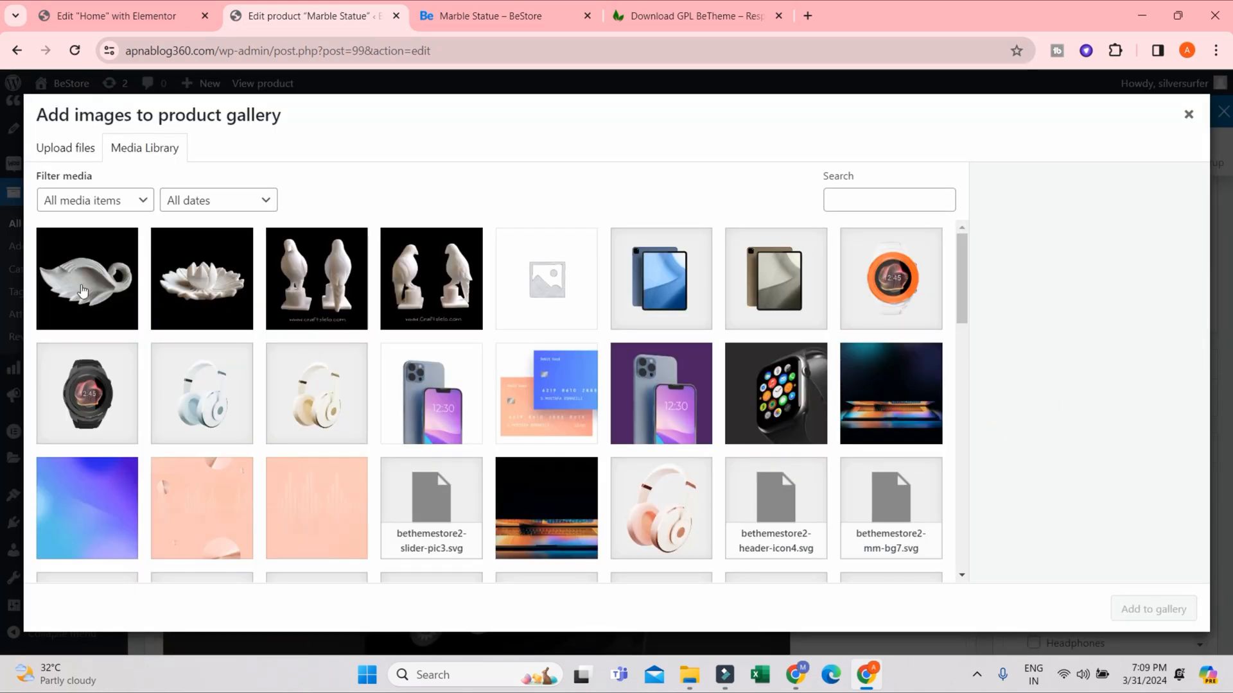
left_click(83, 292)
left_click(200, 300)
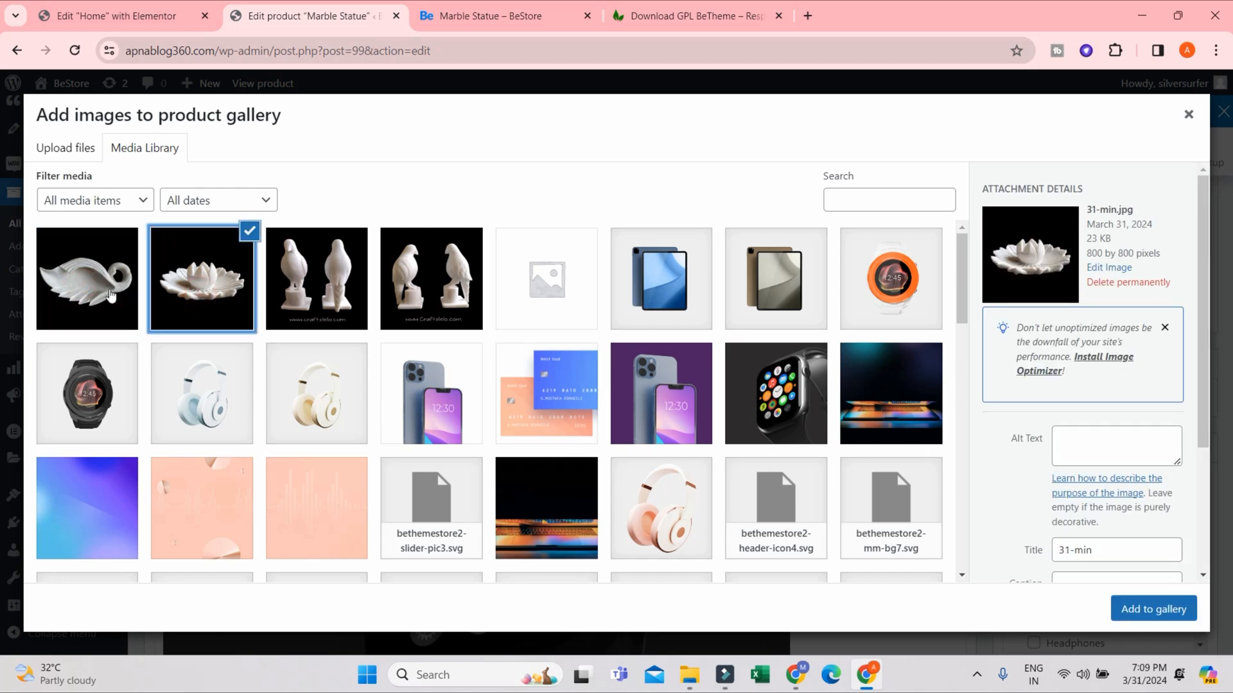
left_click(110, 294)
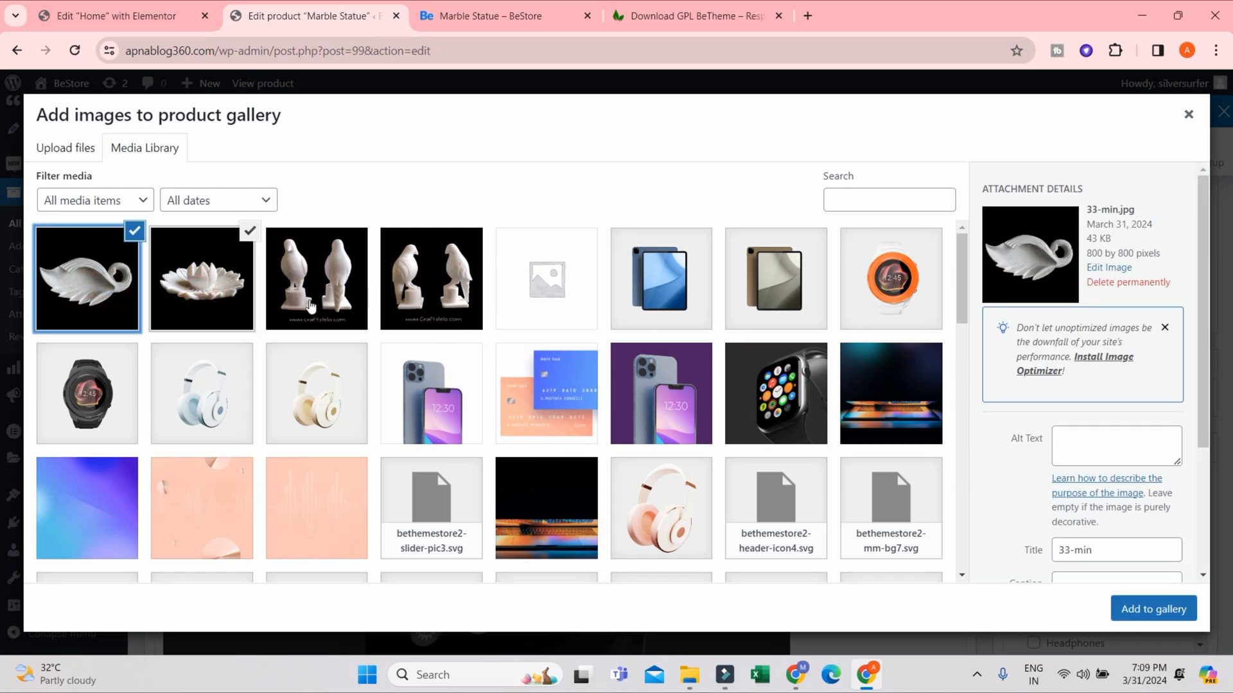
left_click(310, 306)
left_click(1148, 613)
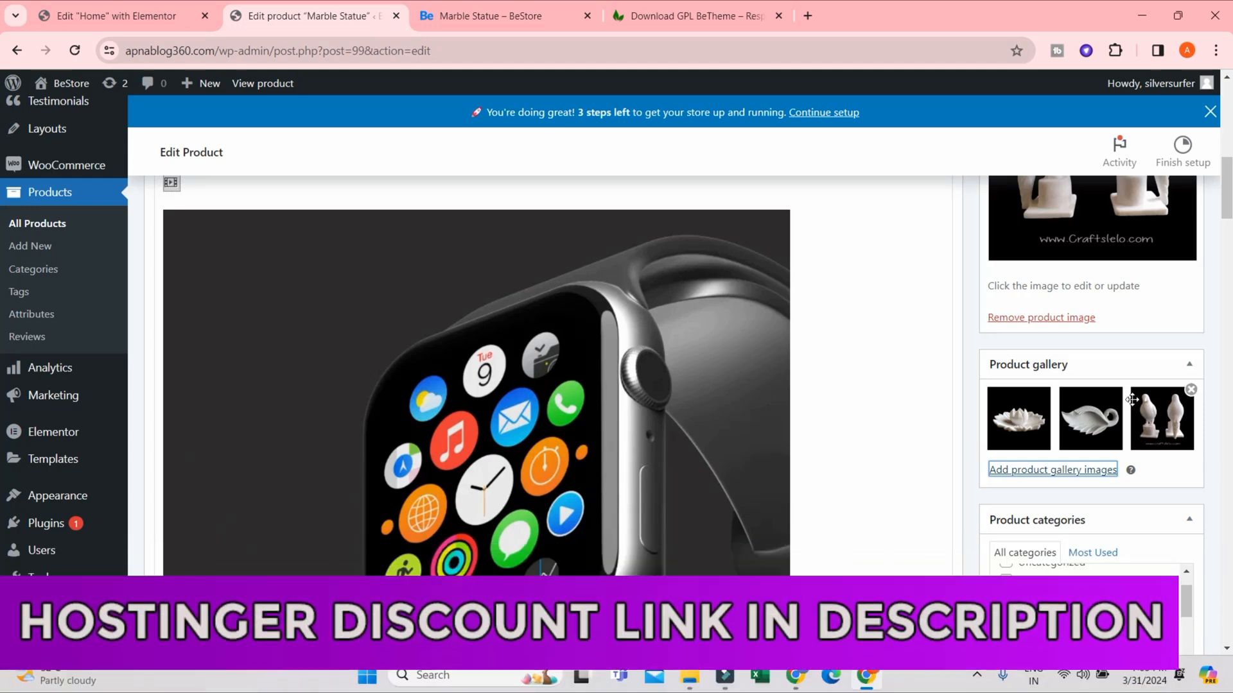
- Update the Marble Statue product to save its new product image and gallery
scroll(1088, 549, "down", 3)
scroll(1117, 551, "up", 10)
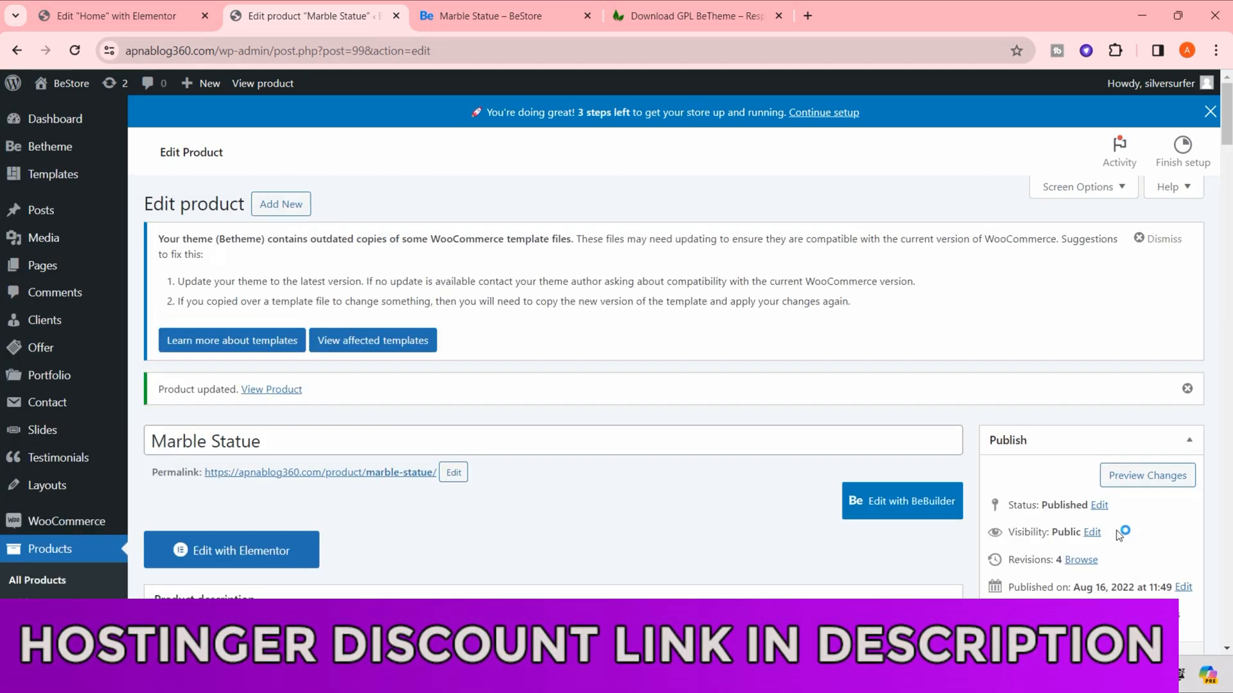
scroll(1154, 463, "down", 5)
left_click(1162, 359)
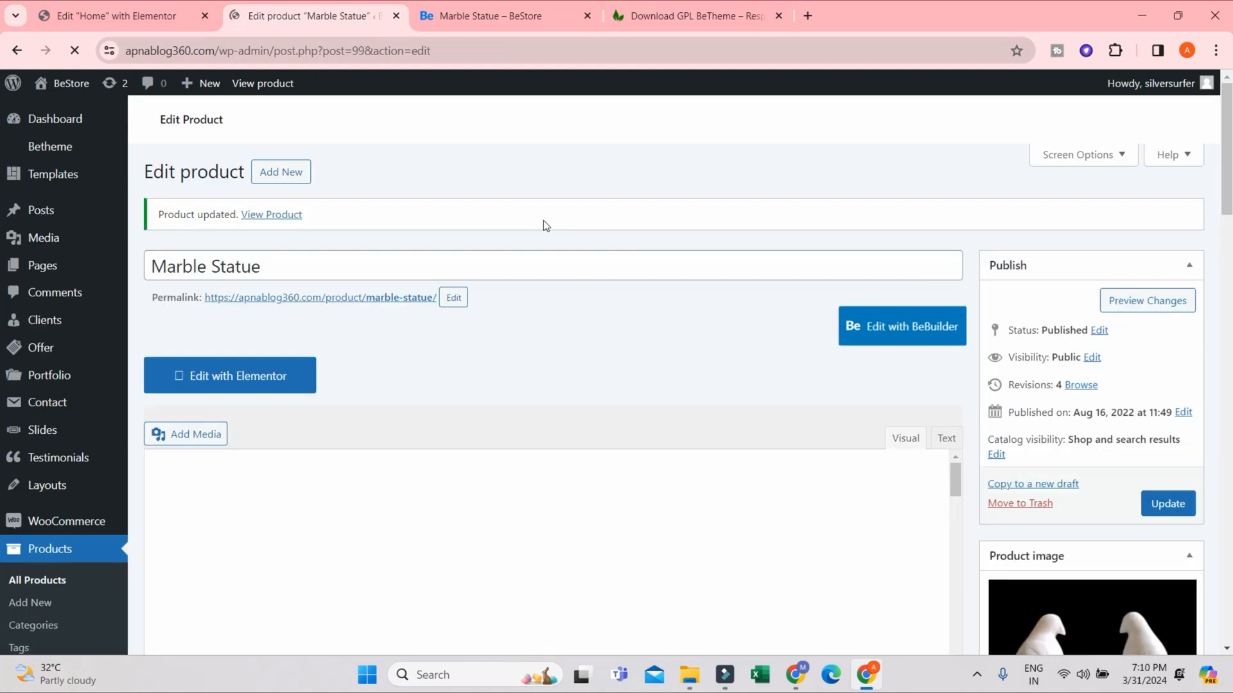
- Reload the Marble Statue store page and view each of its gallery images
left_click(557, 23)
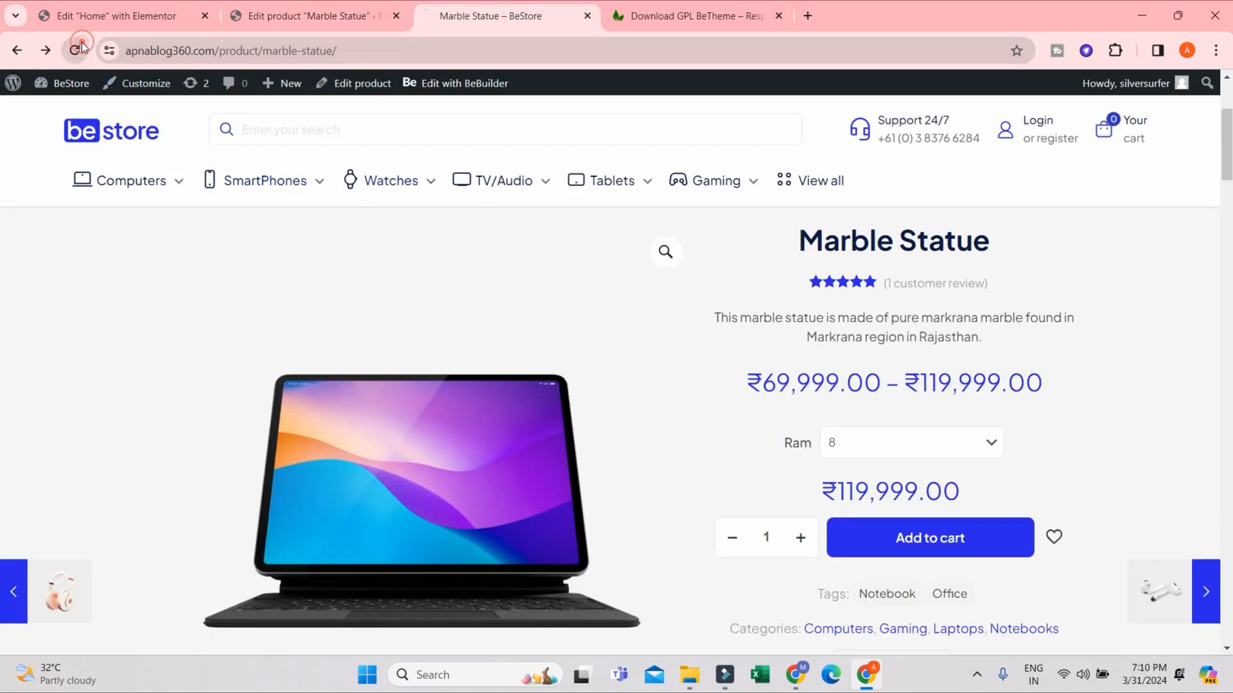
left_click(80, 47)
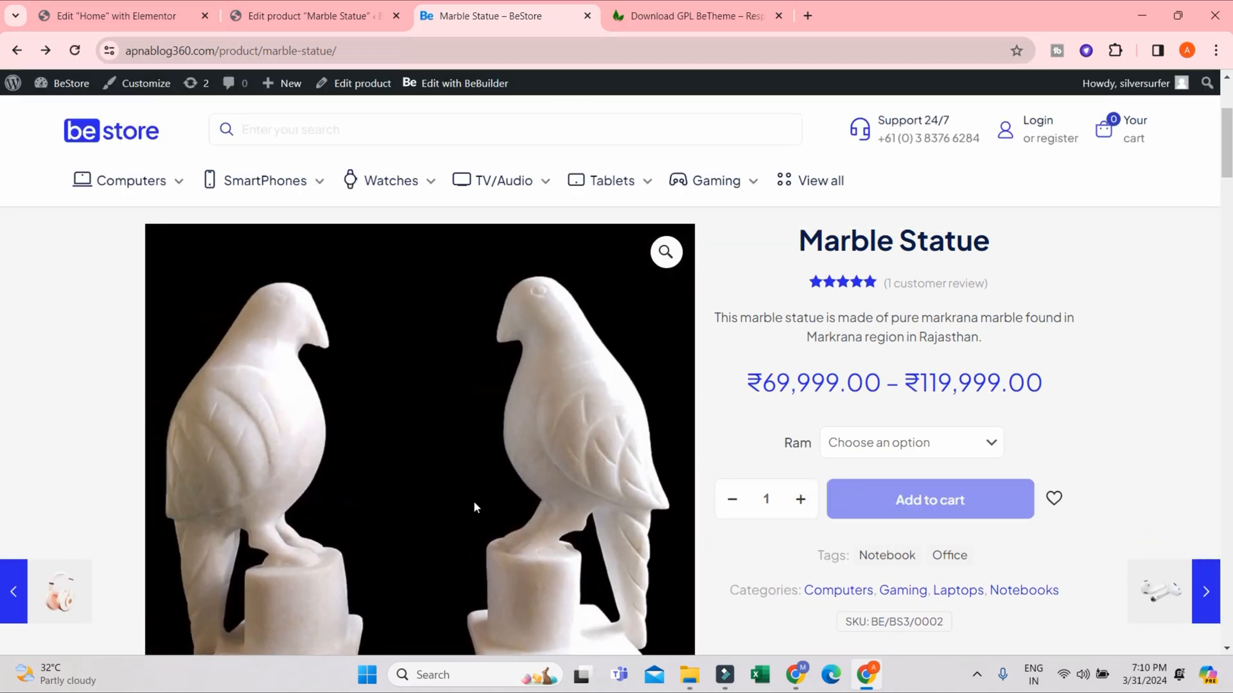
scroll(275, 429, "down", 1)
scroll(275, 427, "down", 7)
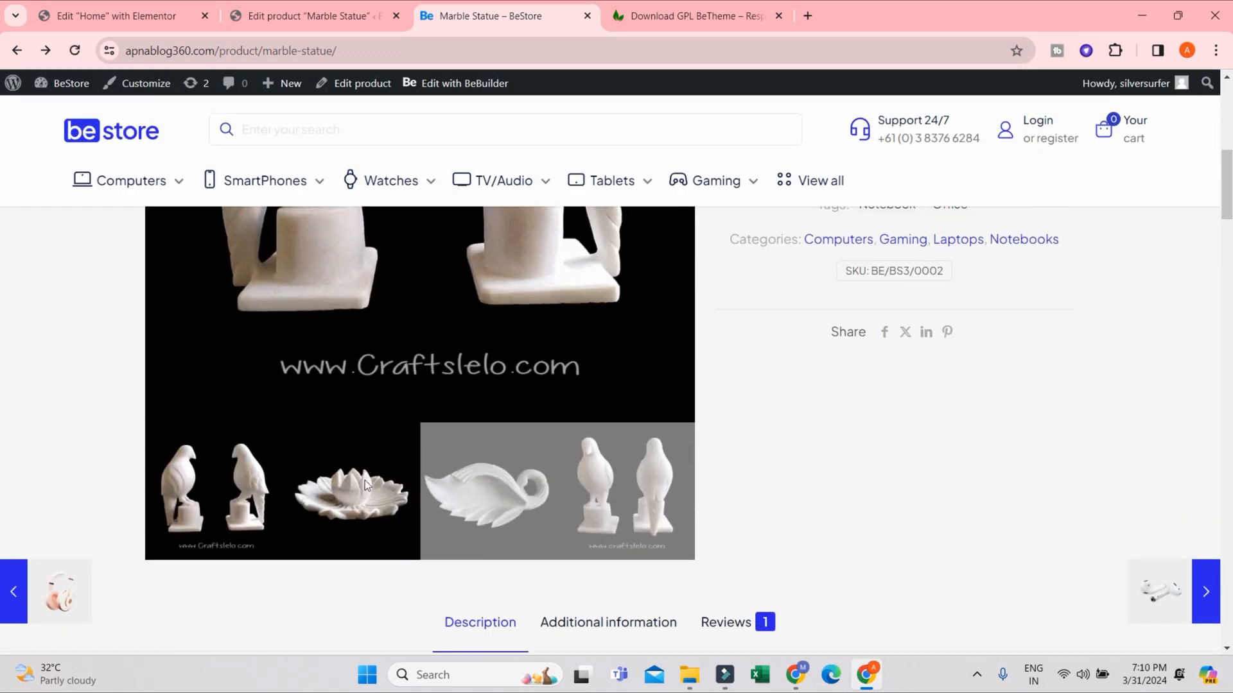
left_click(464, 387)
scroll(576, 450, "up", 4)
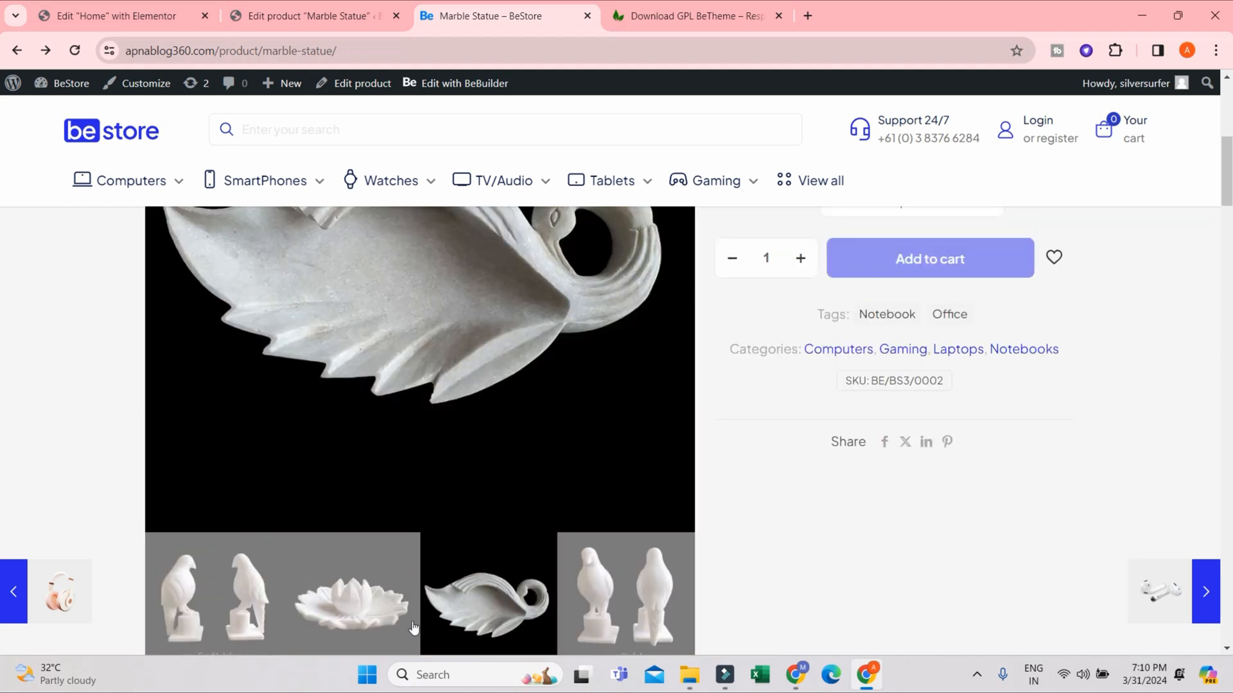
left_click(576, 594)
left_click(475, 594)
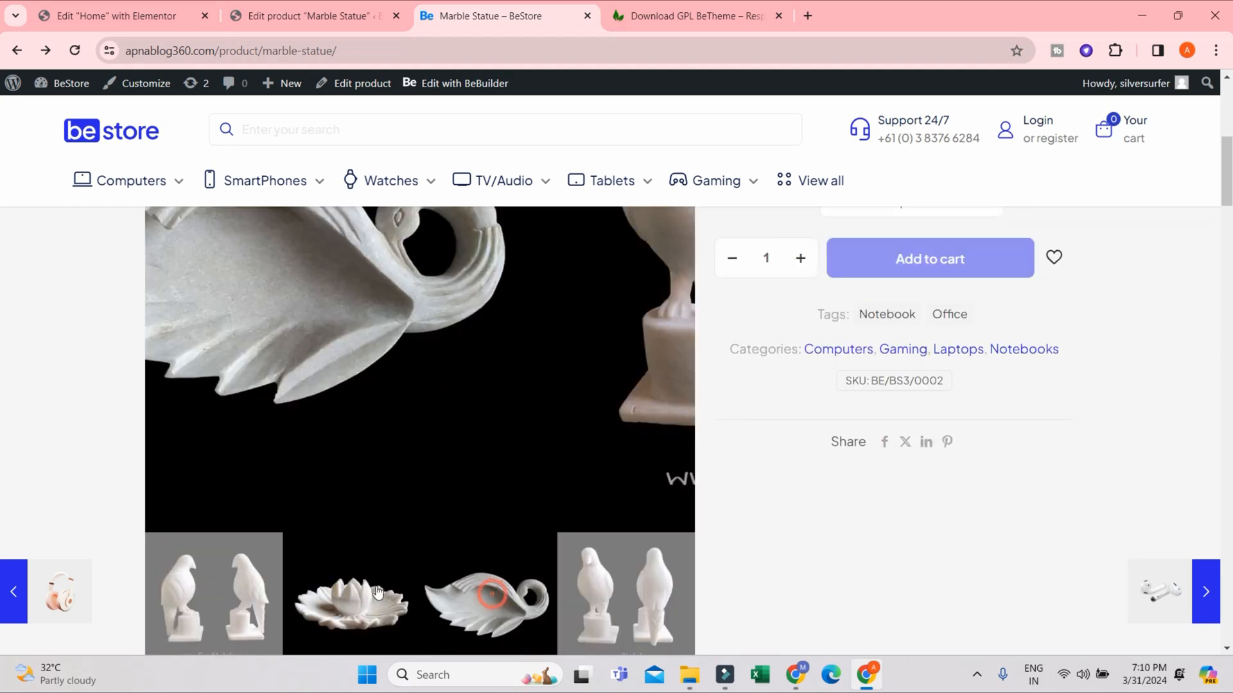
left_click(333, 586)
left_click(226, 572)
scroll(630, 501, "up", 5)
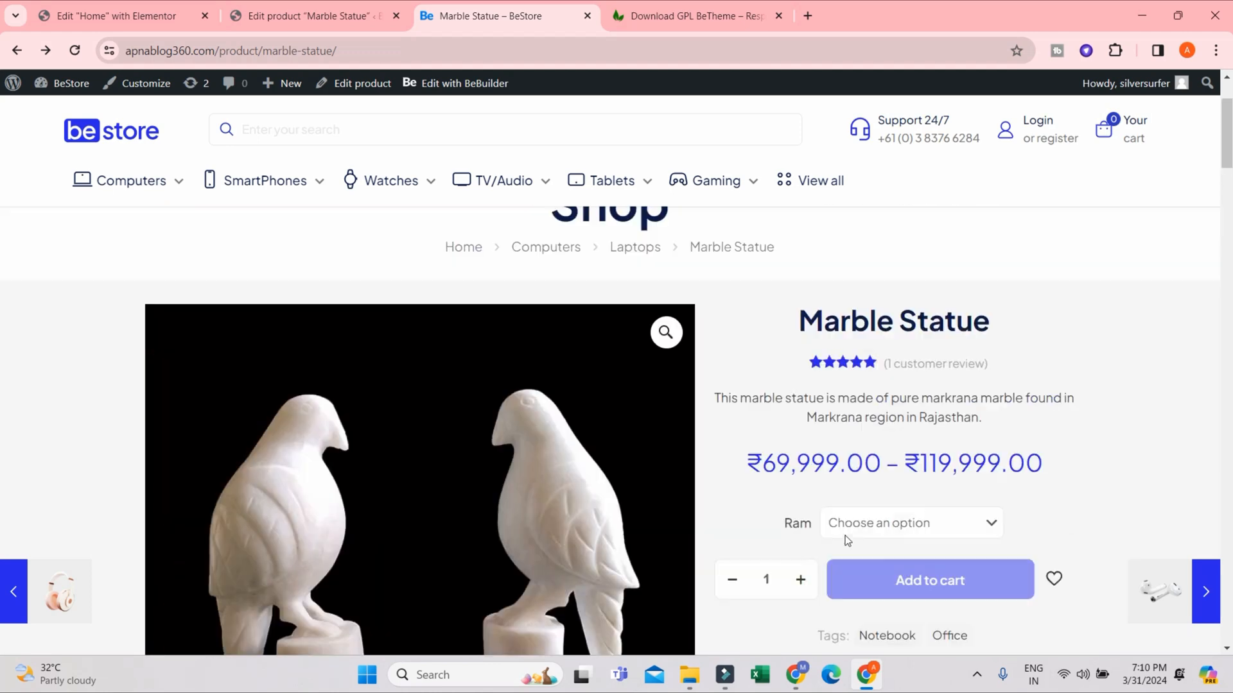
- Check the price for Ram options 4 and 8, and review the product description further down the store page
left_click(888, 523)
left_click(845, 563)
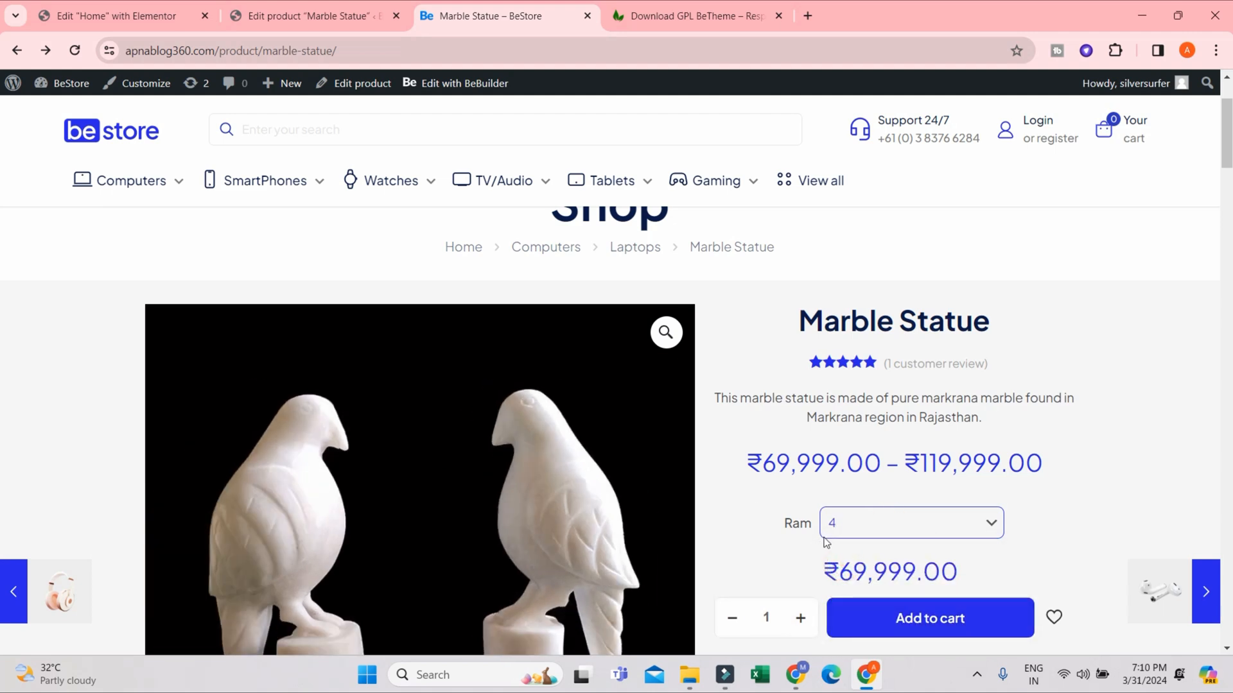
left_click(846, 522)
left_click(854, 578)
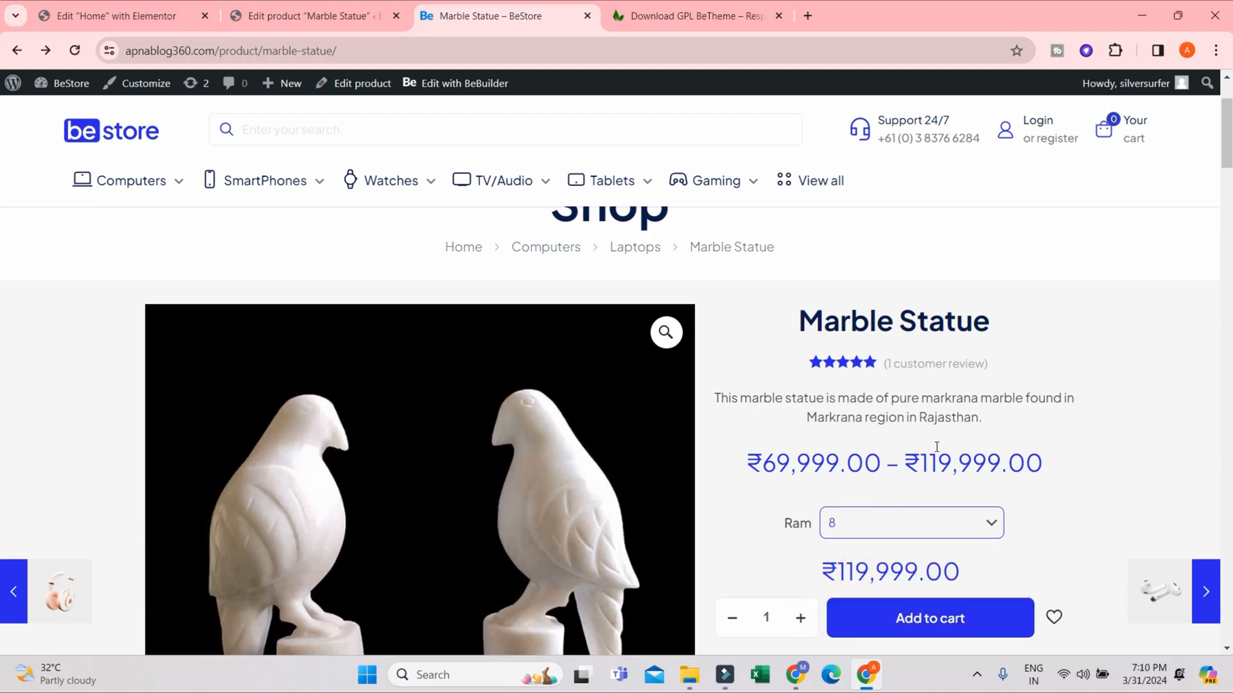
scroll(782, 443, "down", 15)
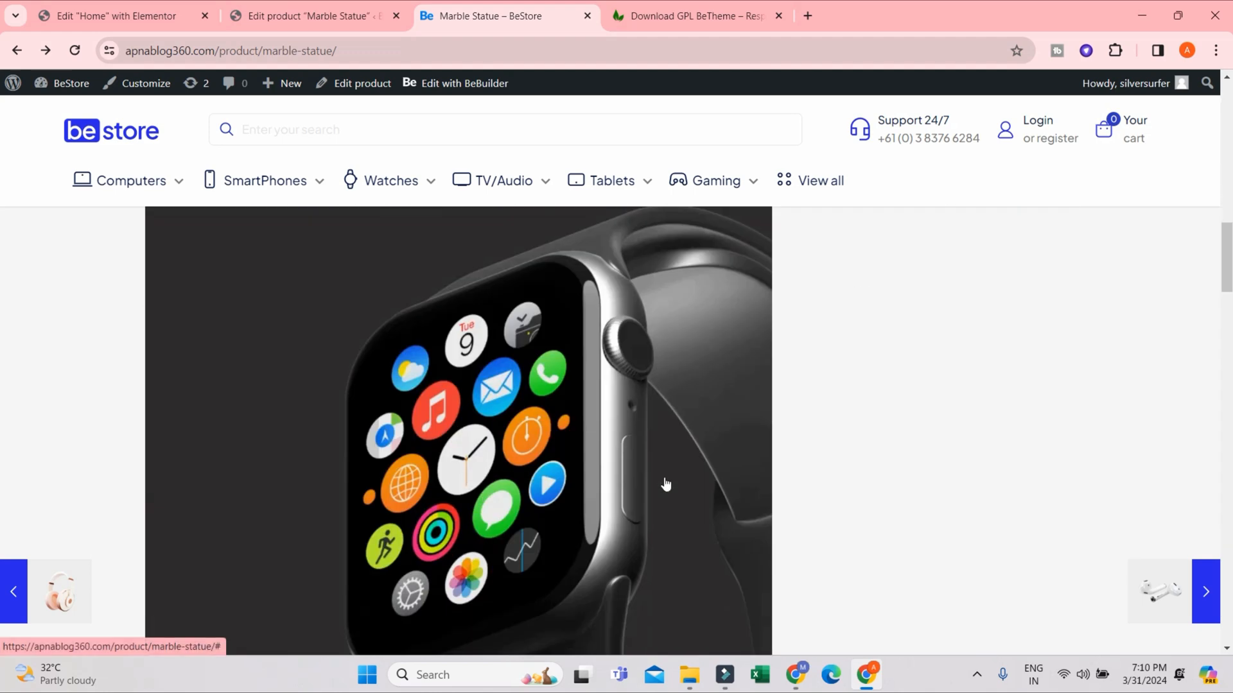
scroll(568, 475, "down", 20)
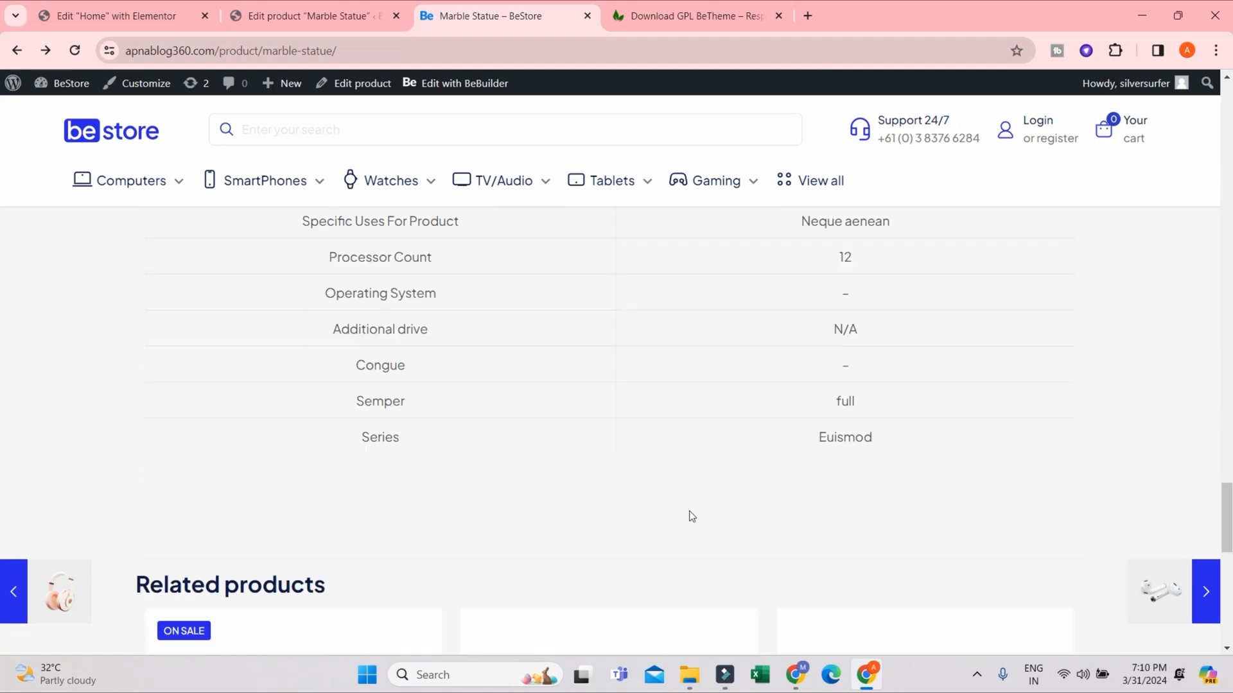
scroll(770, 520, "down", 5)
scroll(845, 509, "up", 20)
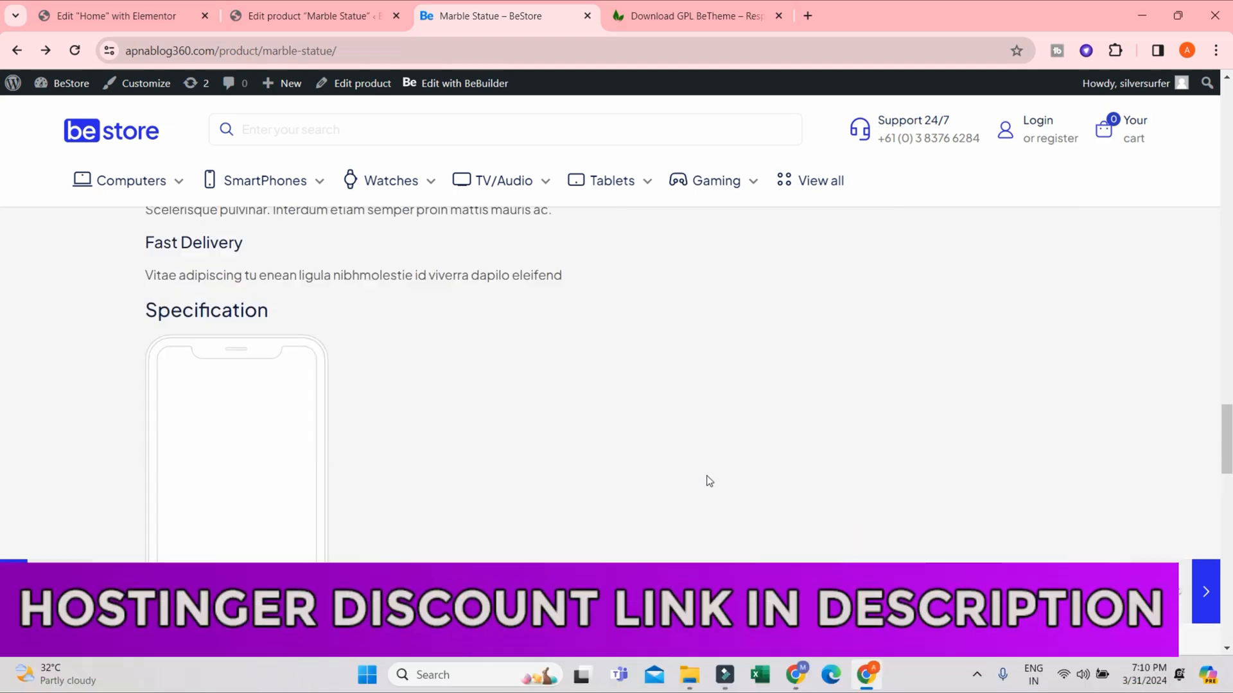
scroll(403, 494, "up", 10)
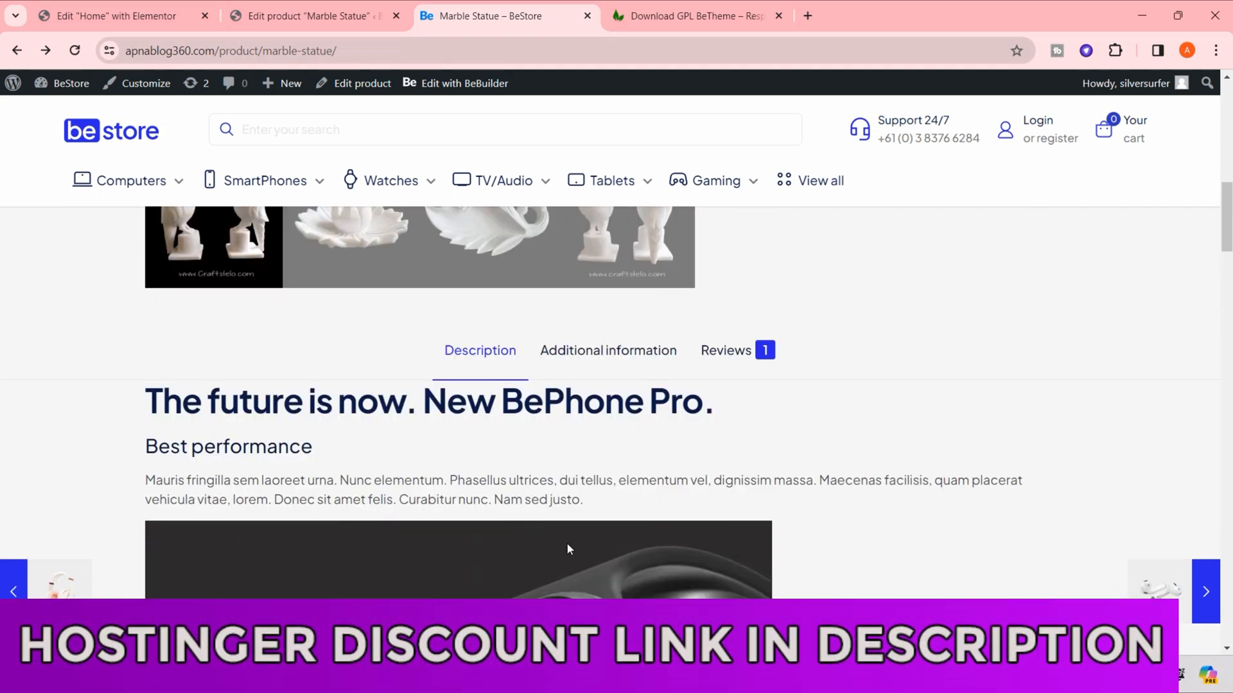
- Delete the entire demo product description of the Marble Statue product and update the product
left_click(290, 16)
scroll(632, 470, "down", 10)
scroll(328, 445, "up", 5)
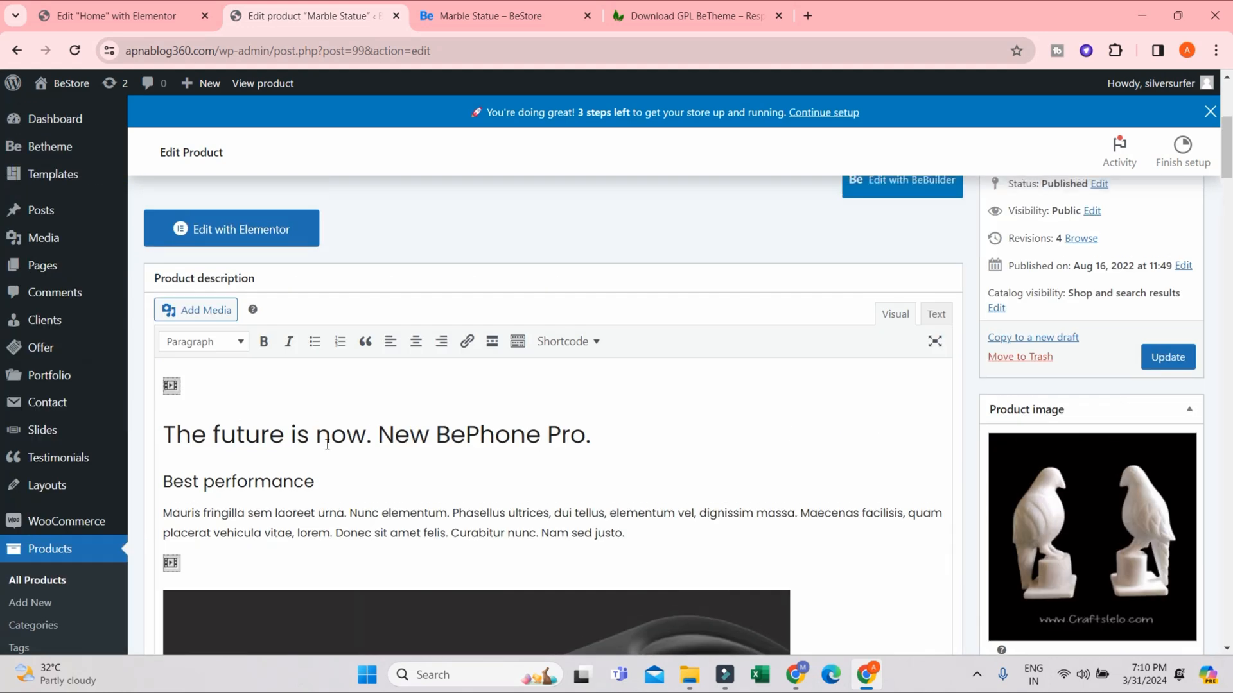
key("ctrl+a")
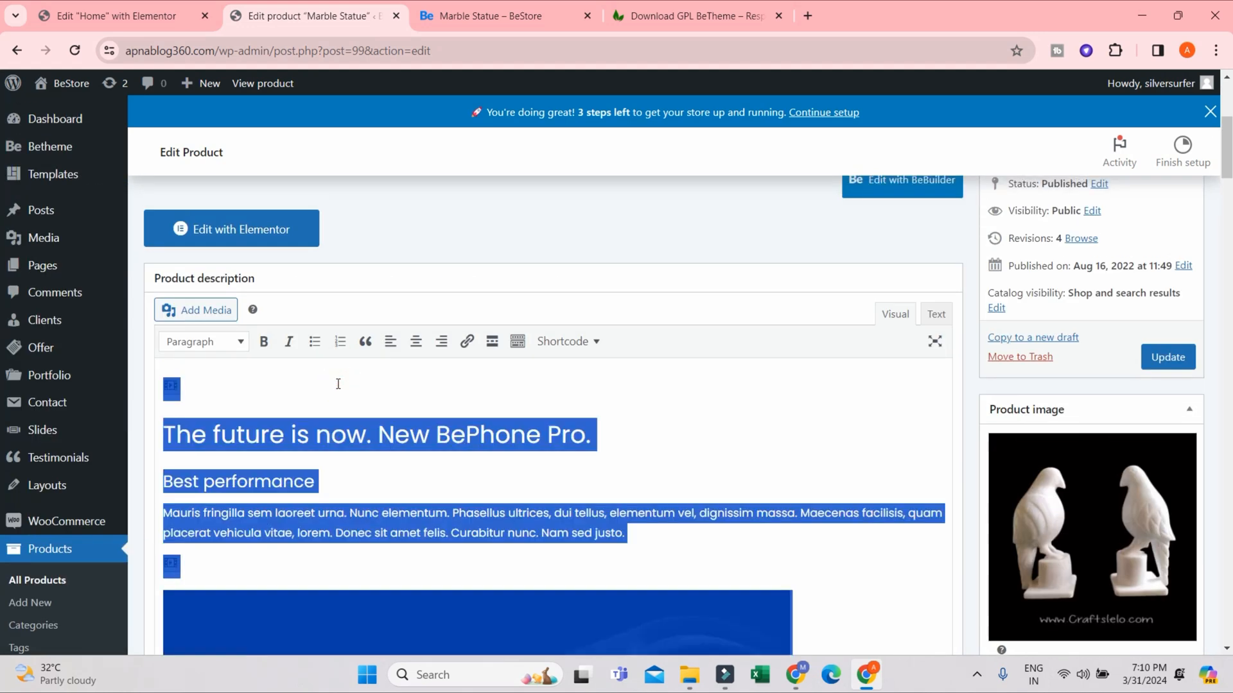
key("BackSpace")
scroll(454, 404, "down", 4)
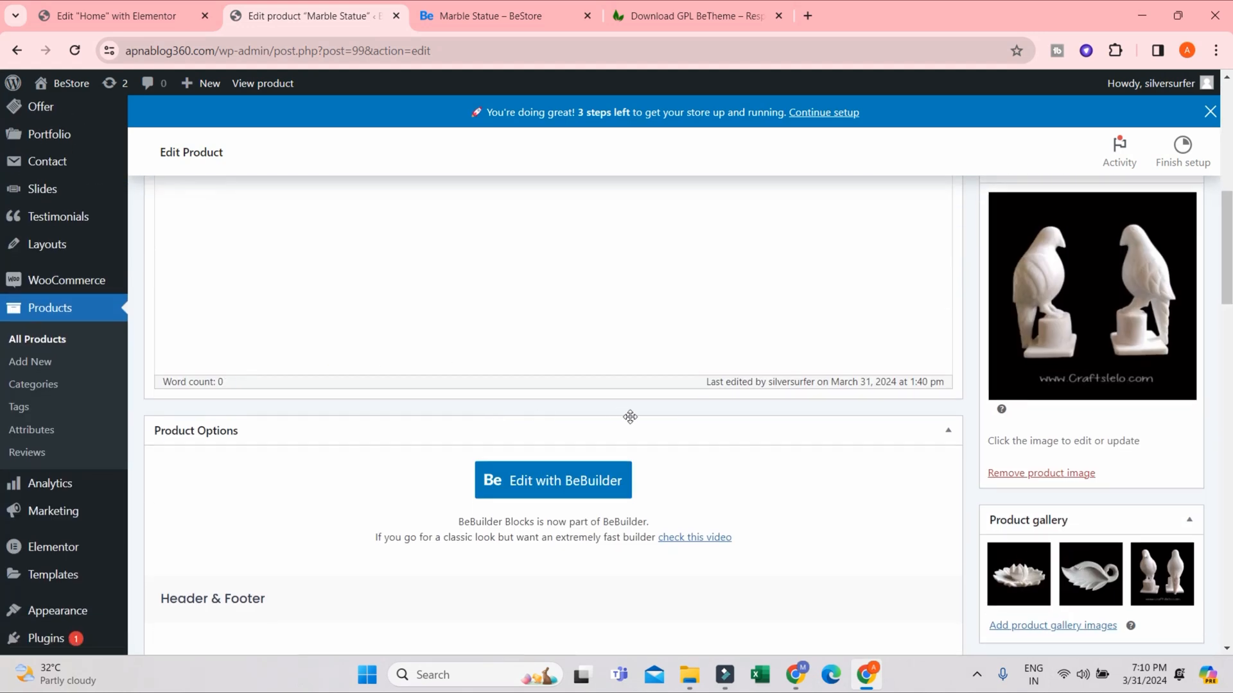
scroll(719, 428, "down", 3)
scroll(835, 385, "up", 6)
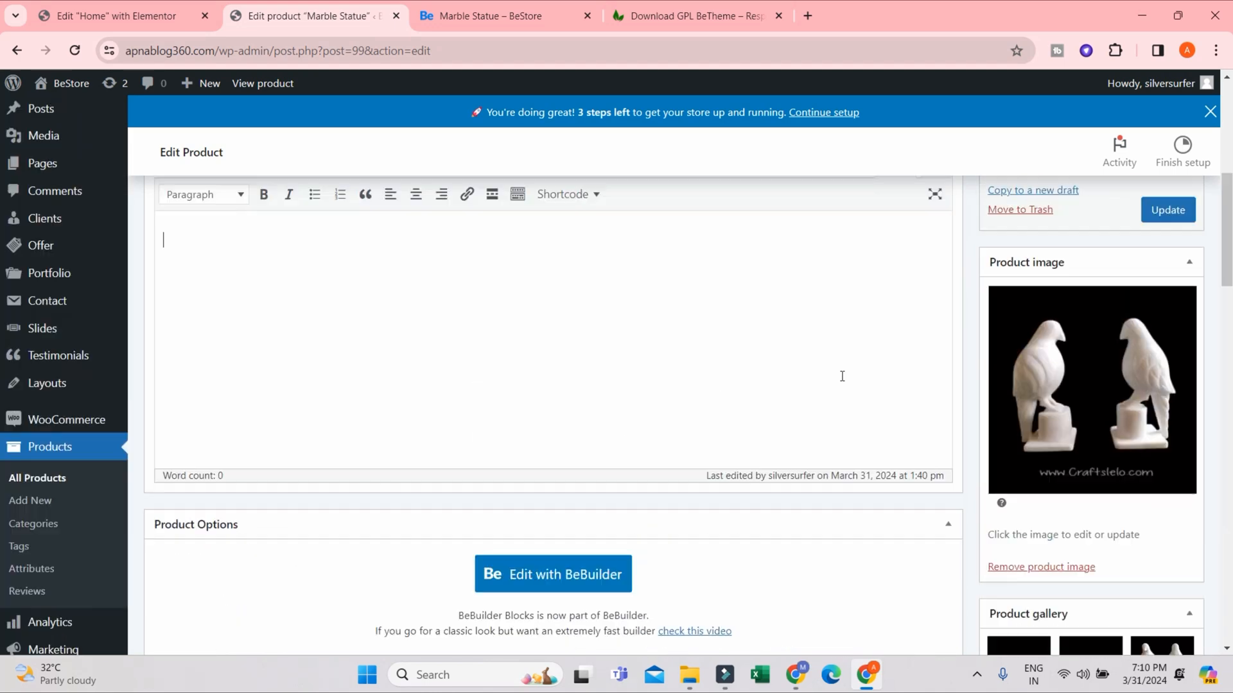
- Reload the Marble Statue store page, review its additional information and related products, and return to the product editor
left_click(448, 18)
scroll(810, 456, "up", 5)
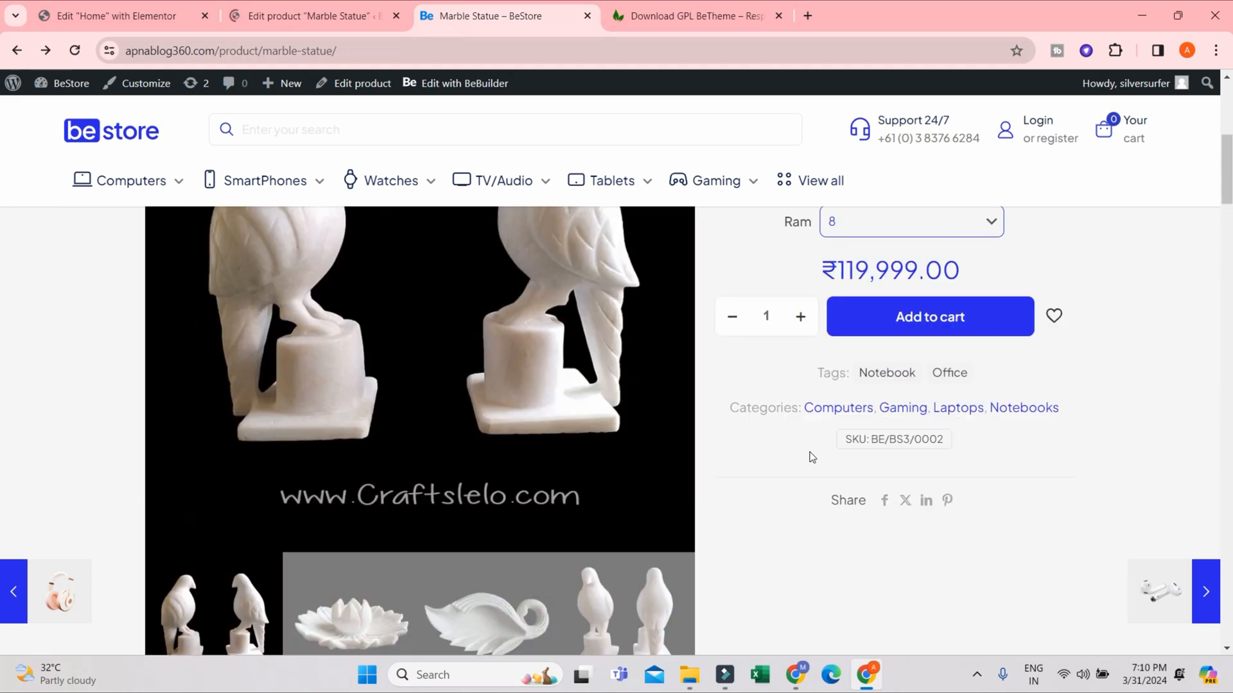
scroll(812, 457, "up", 5)
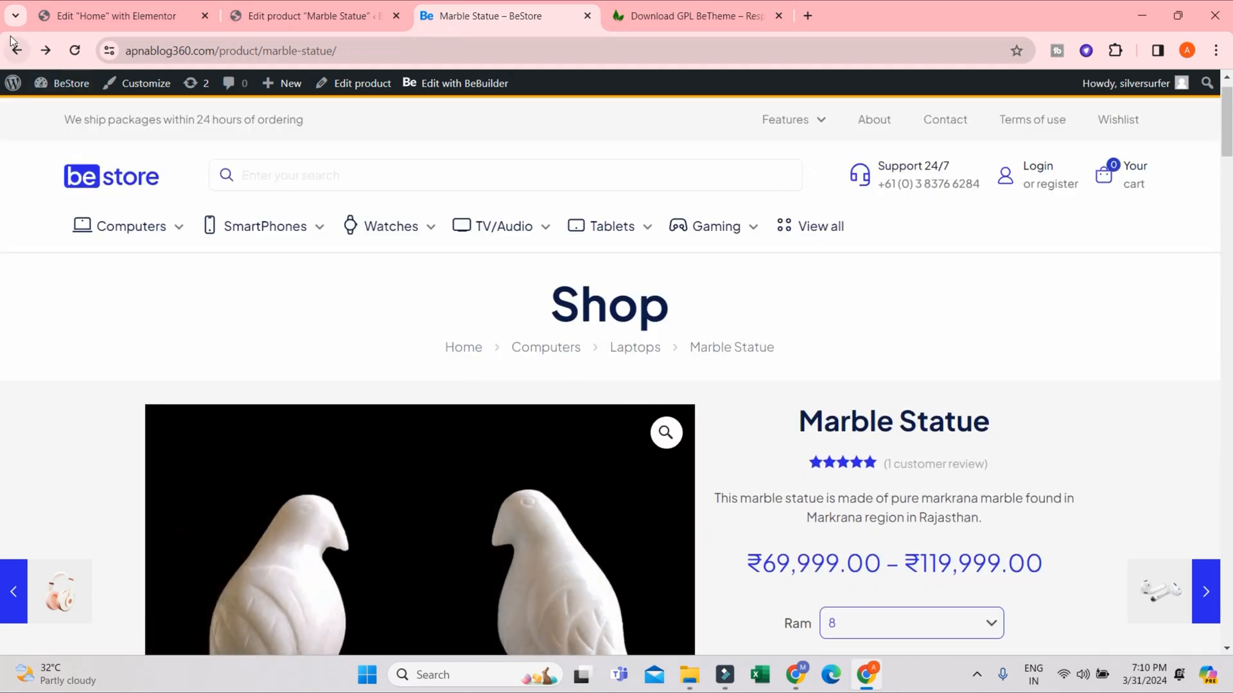
left_click(74, 51)
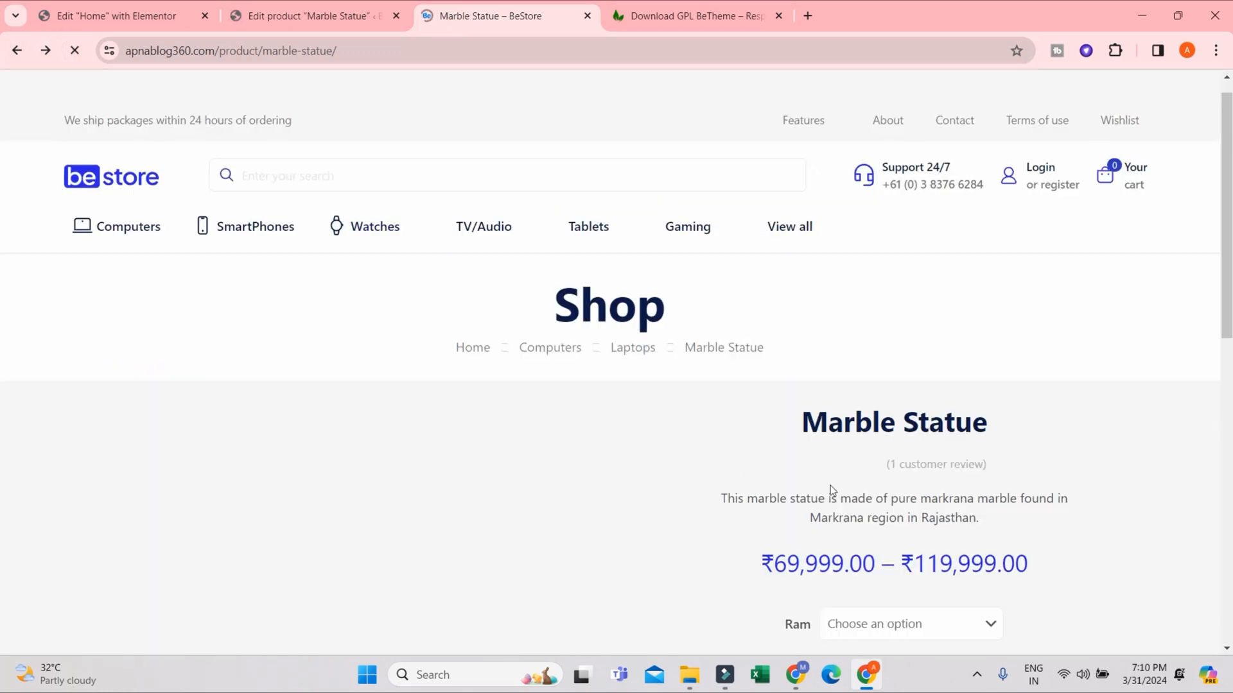
scroll(827, 483, "down", 5)
scroll(616, 462, "down", 20)
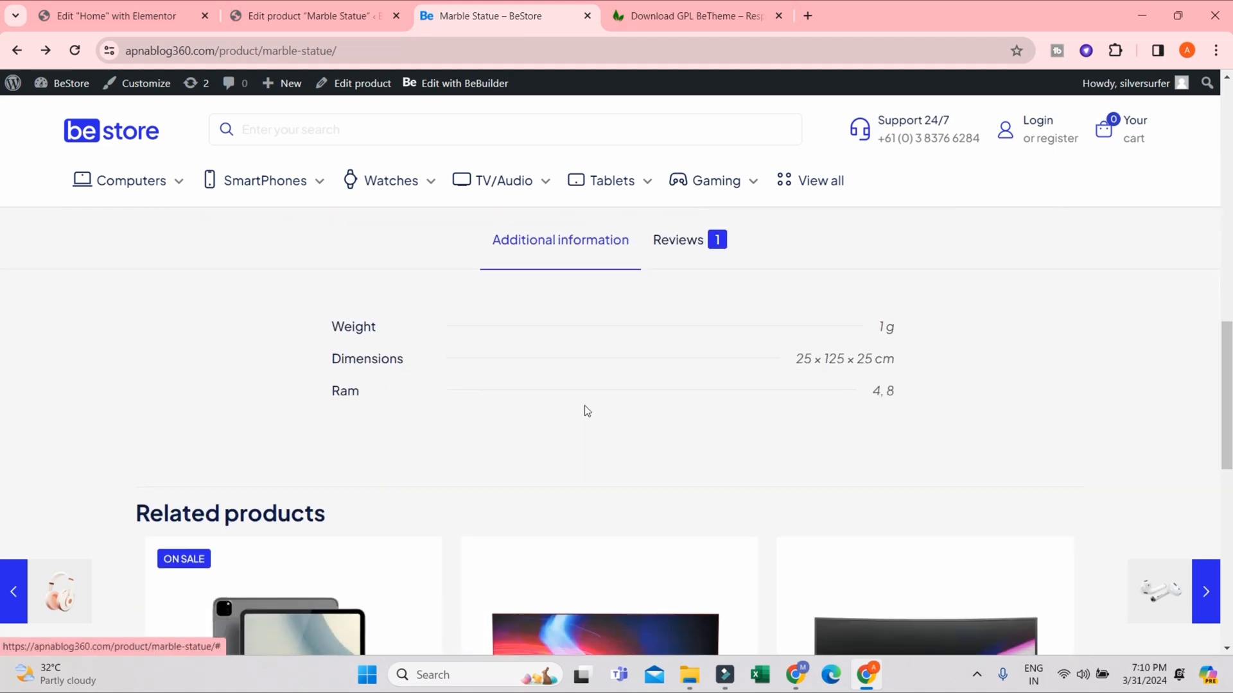
scroll(1133, 382, "up", 6)
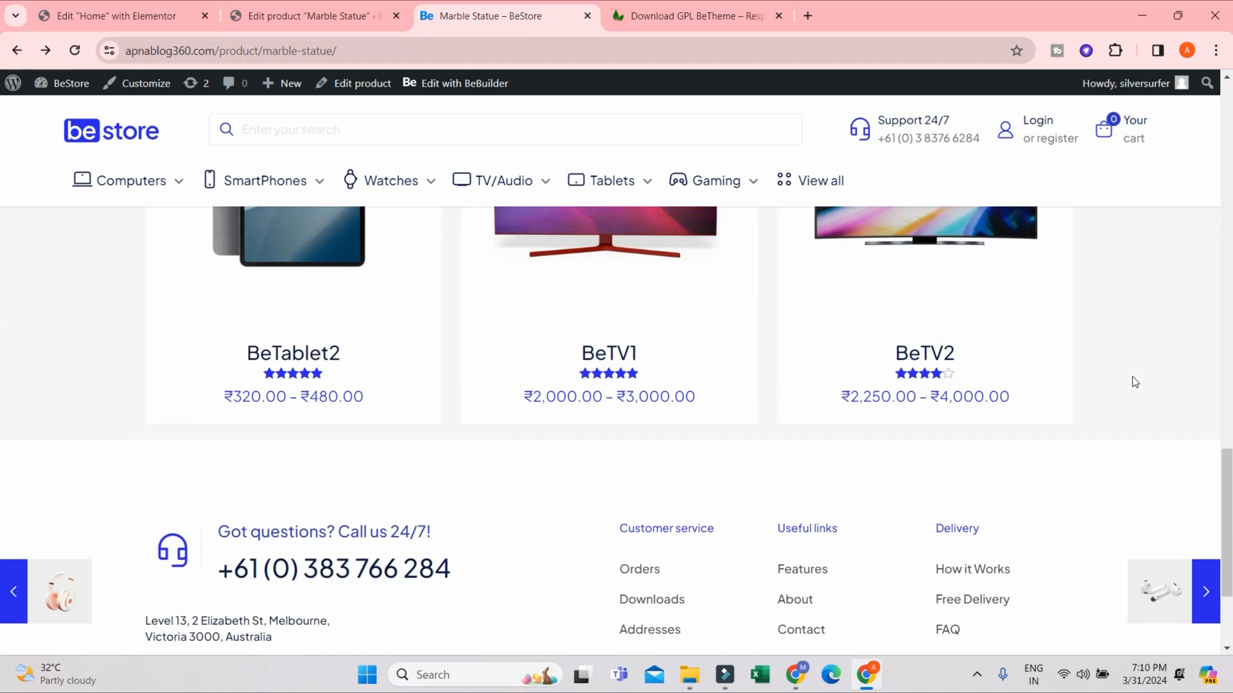
scroll(1025, 363, "up", 12)
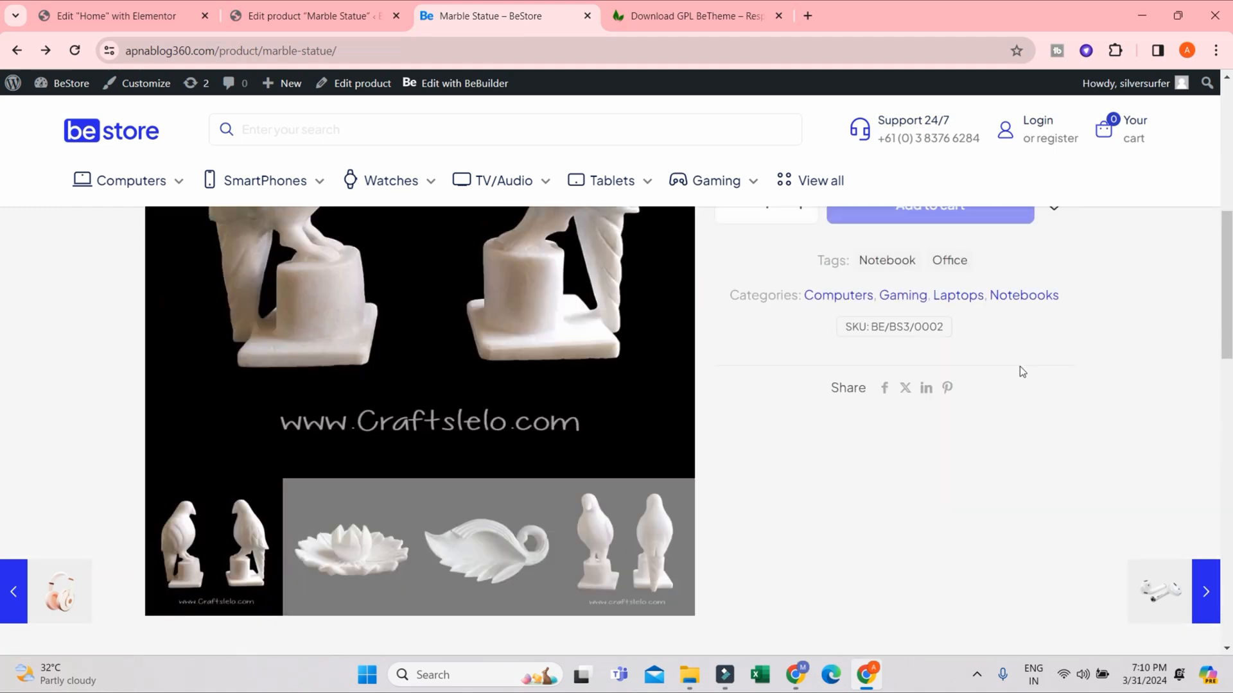
scroll(1021, 373, "down", 11)
left_click(319, 7)
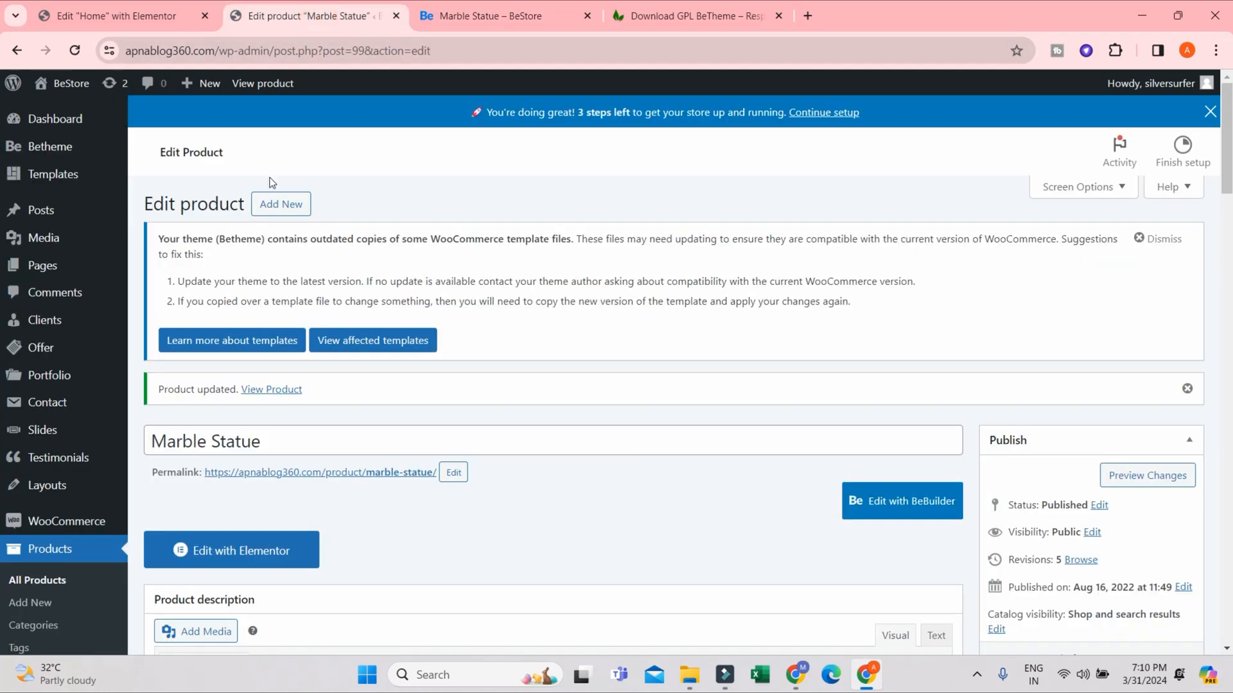
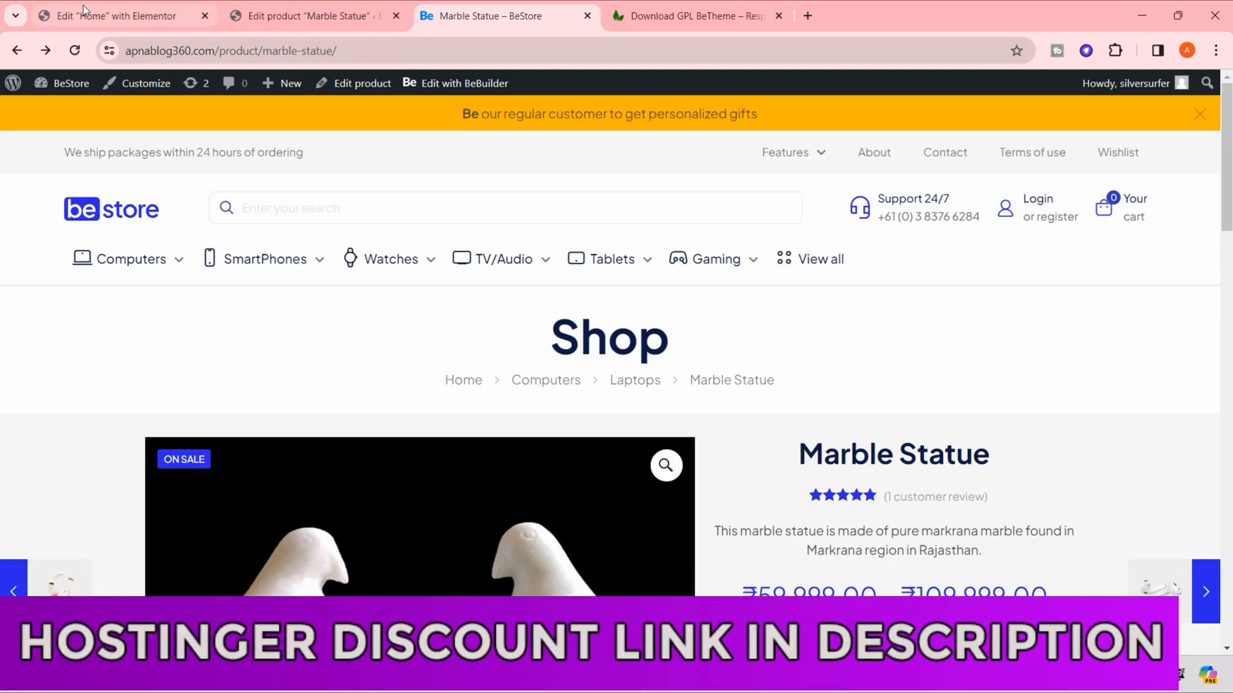
- Leave the product editor and open the site's navigation menu management page
left_click(308, 16)
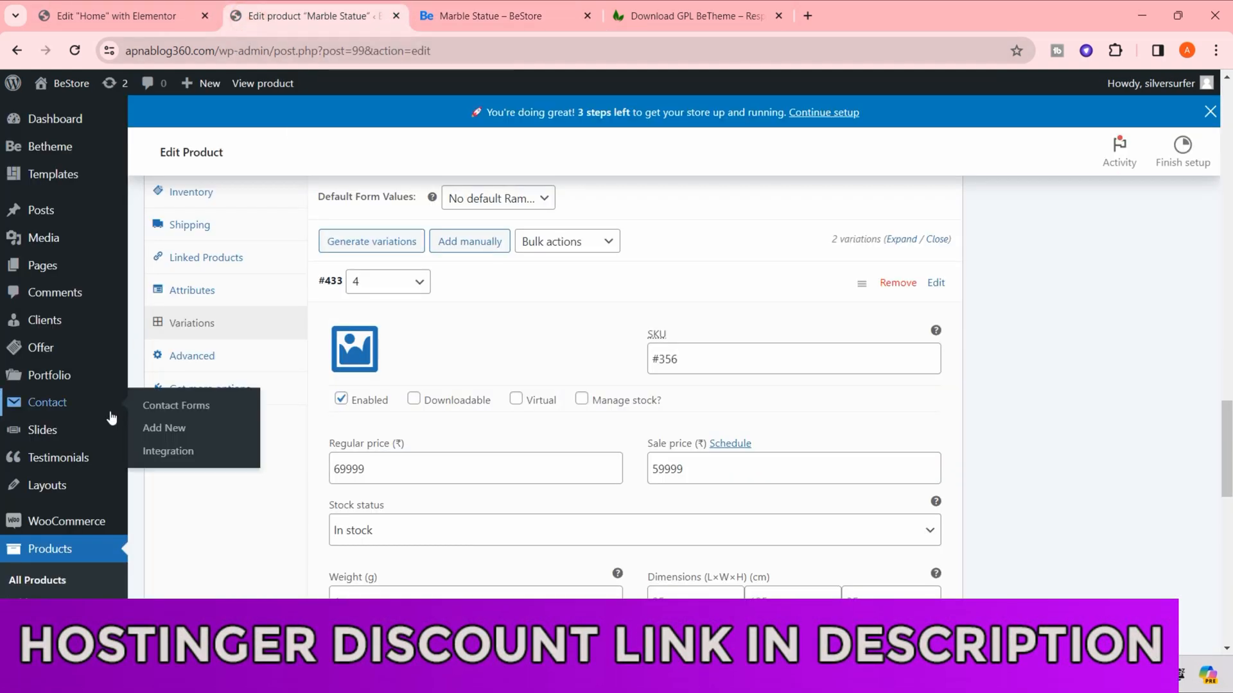
scroll(56, 334, "down", 5)
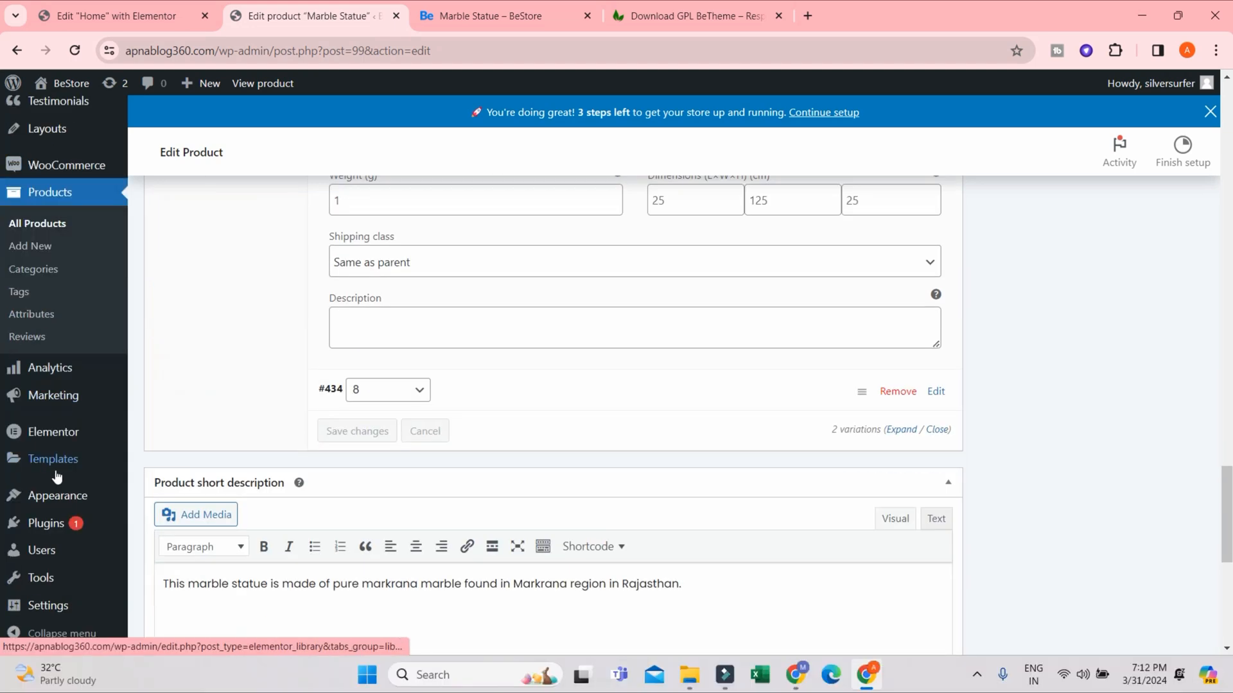
mouse_move(69, 507)
left_click(160, 566)
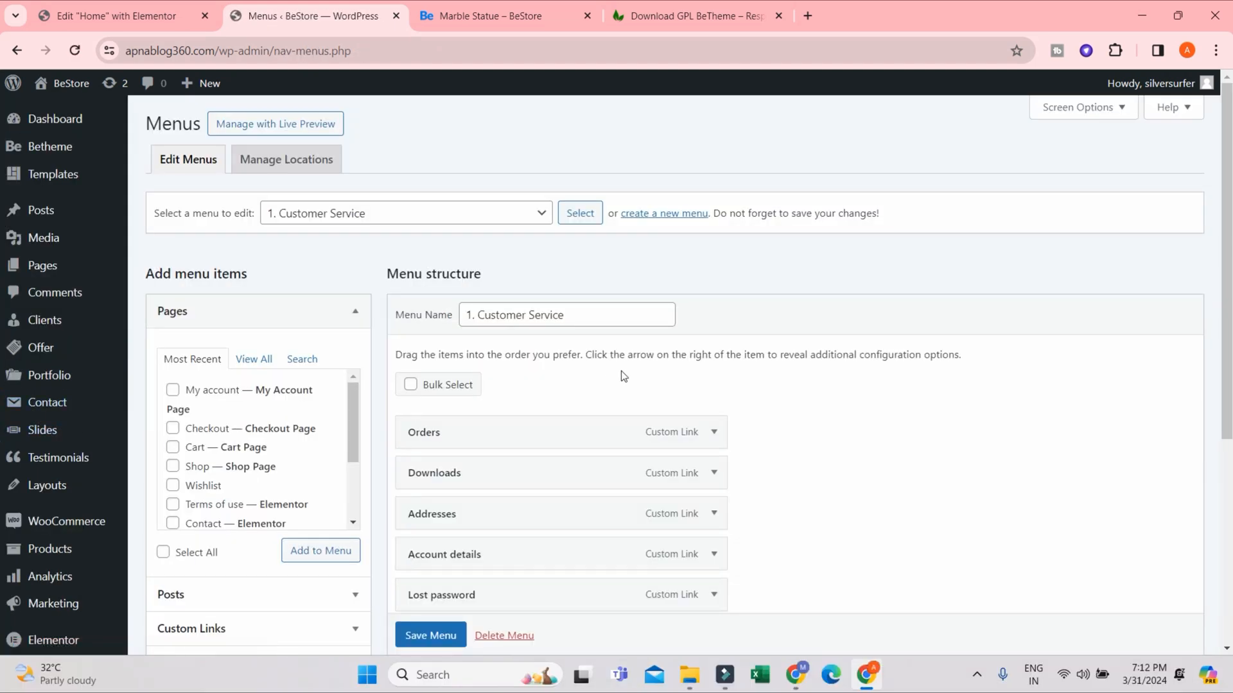
- Review the name, items and settings of the "1. Customer Service" menu
scroll(621, 376, "down", 3)
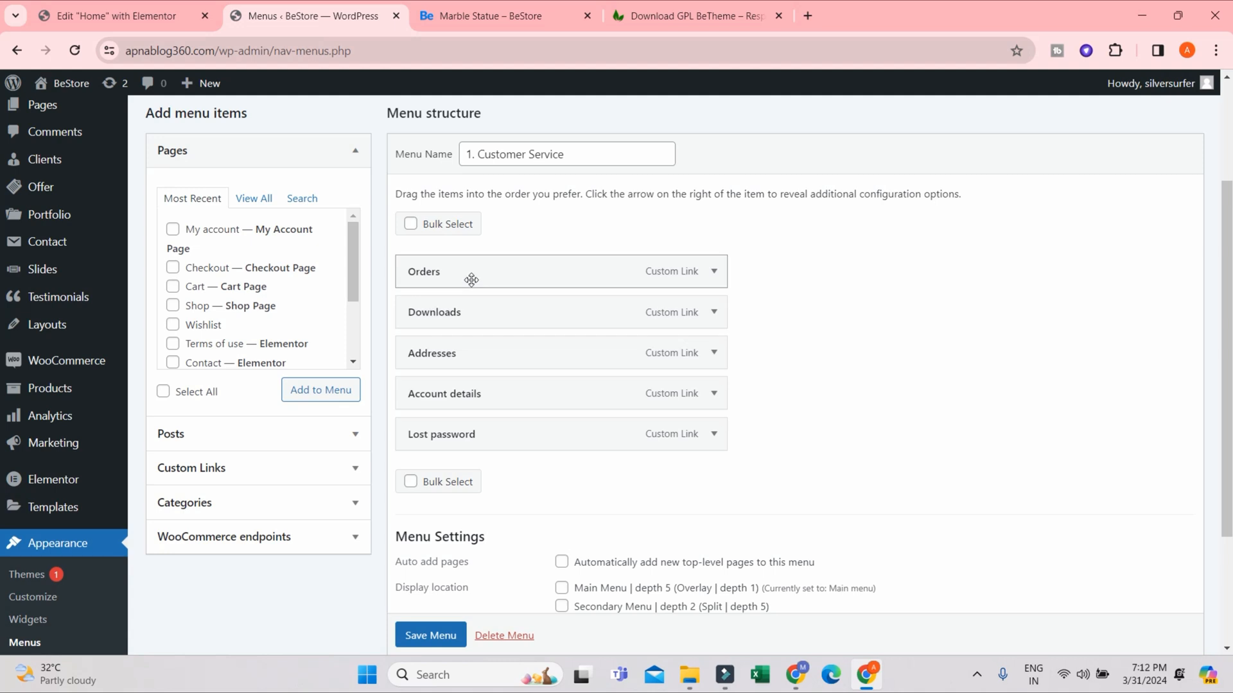
scroll(559, 321, "up", 3)
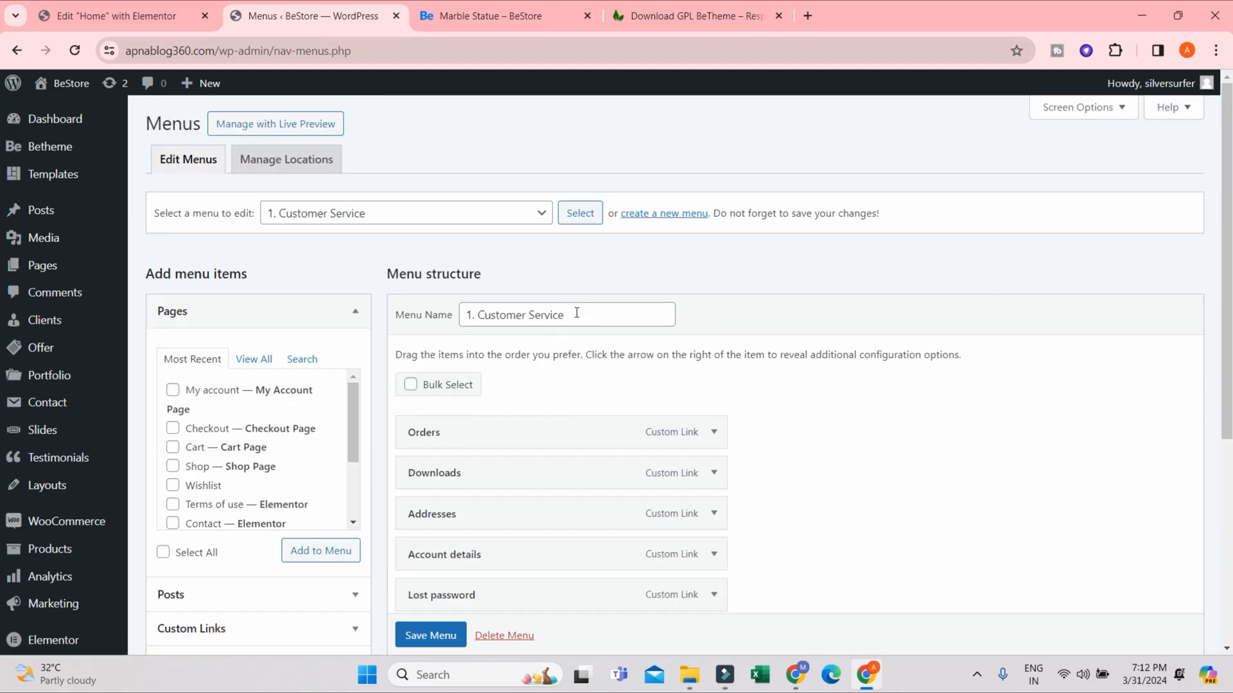
left_click(576, 312)
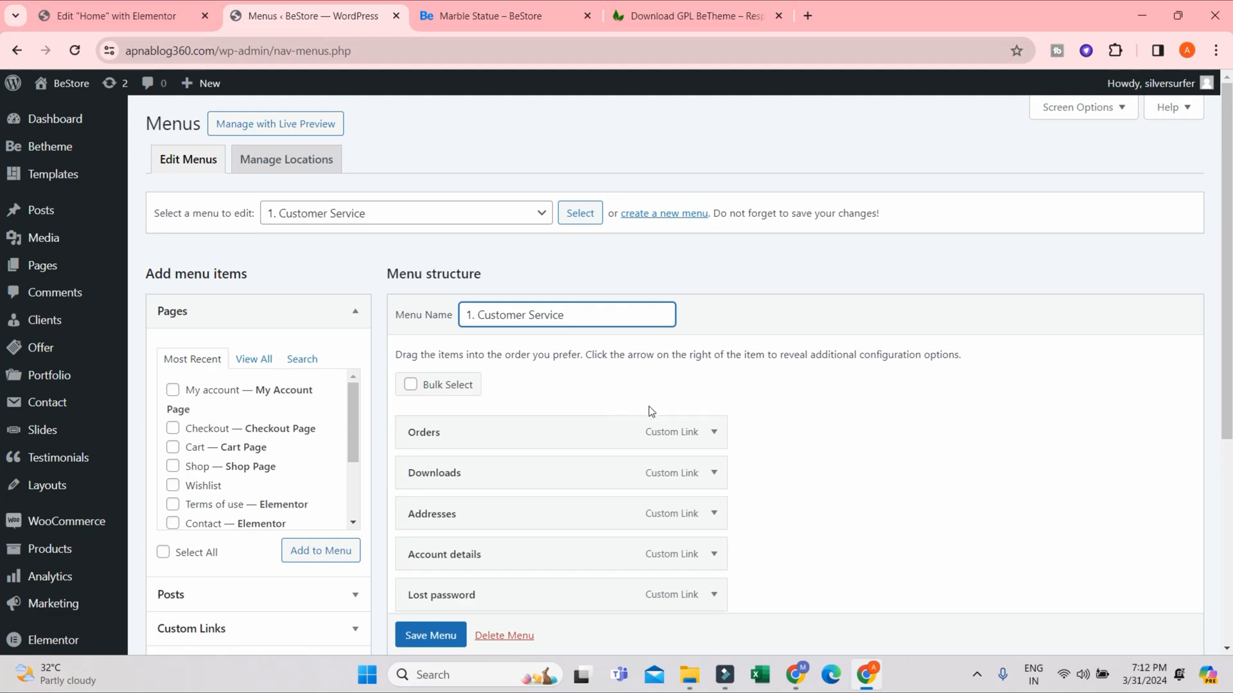
scroll(648, 411, "down", 3)
scroll(576, 388, "up", 1)
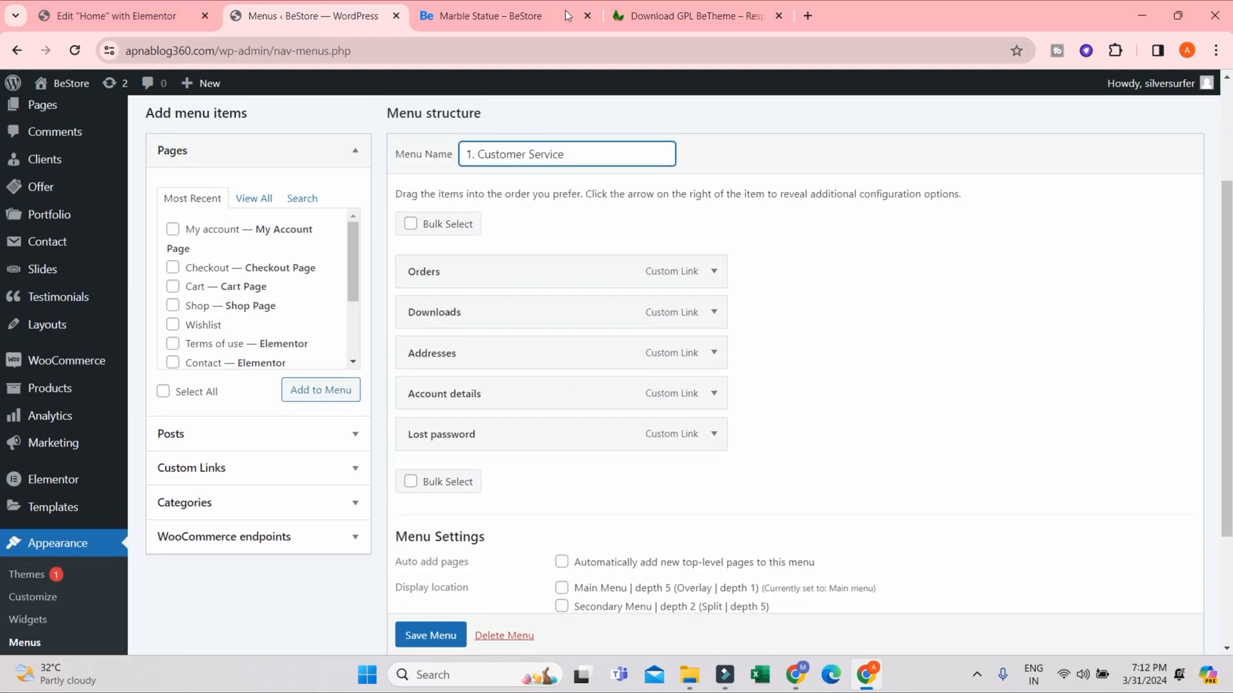
- Inspect the header category navigation on the Marble Statue store page, and return to the menu editor
left_click(496, 14)
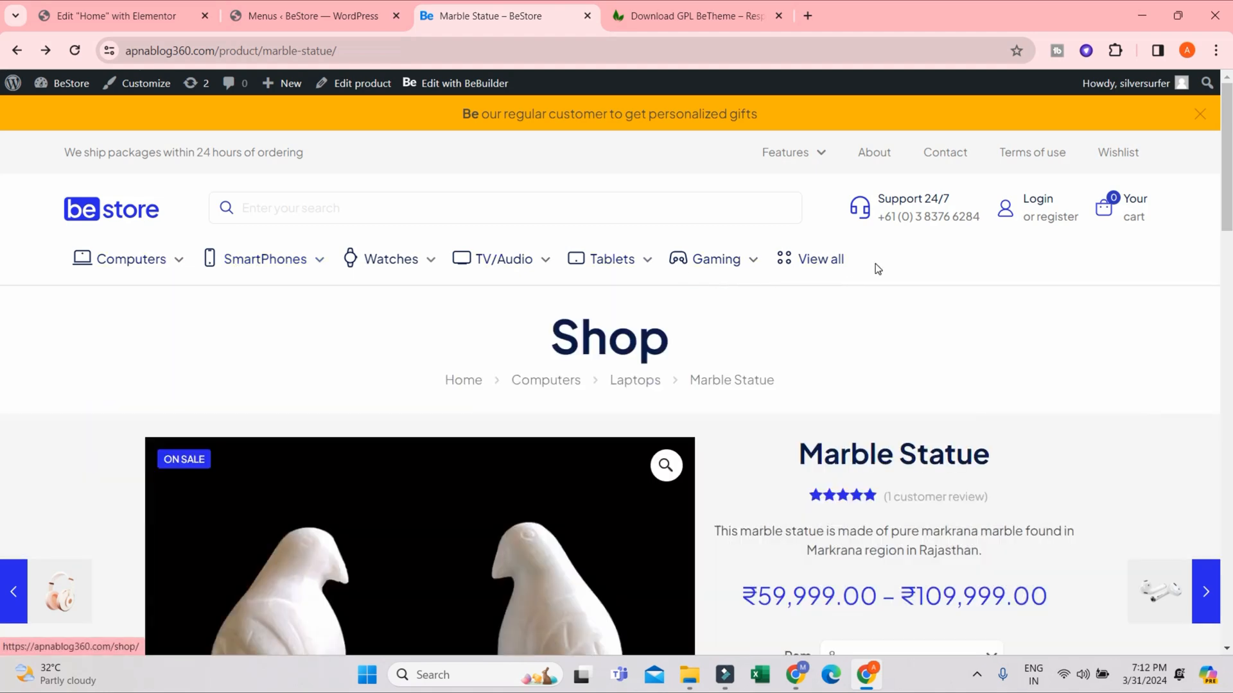
mouse_move(475, 270)
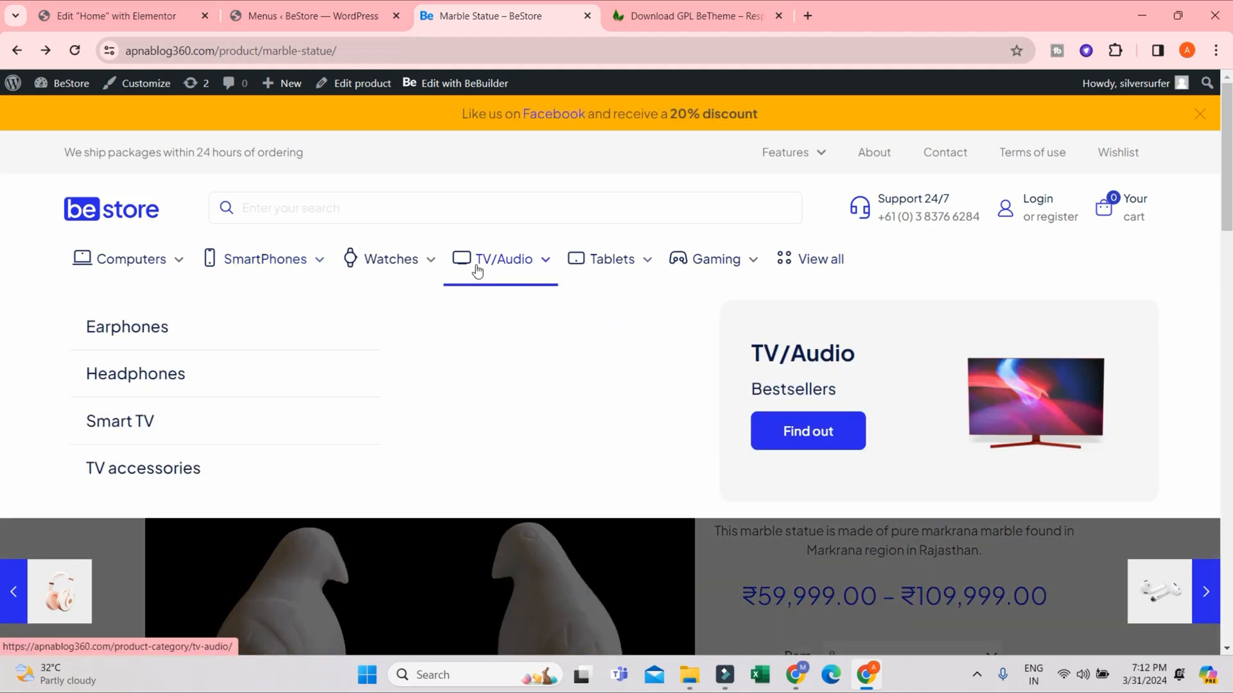
mouse_move(297, 278)
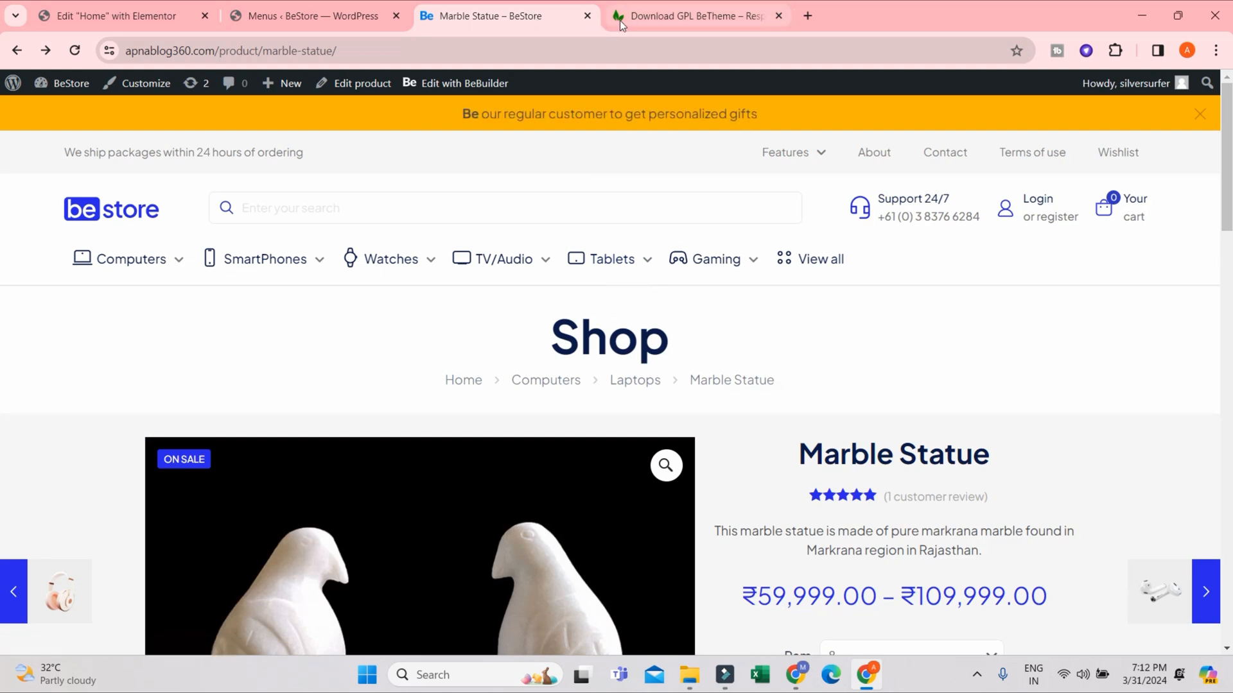
left_click(330, 25)
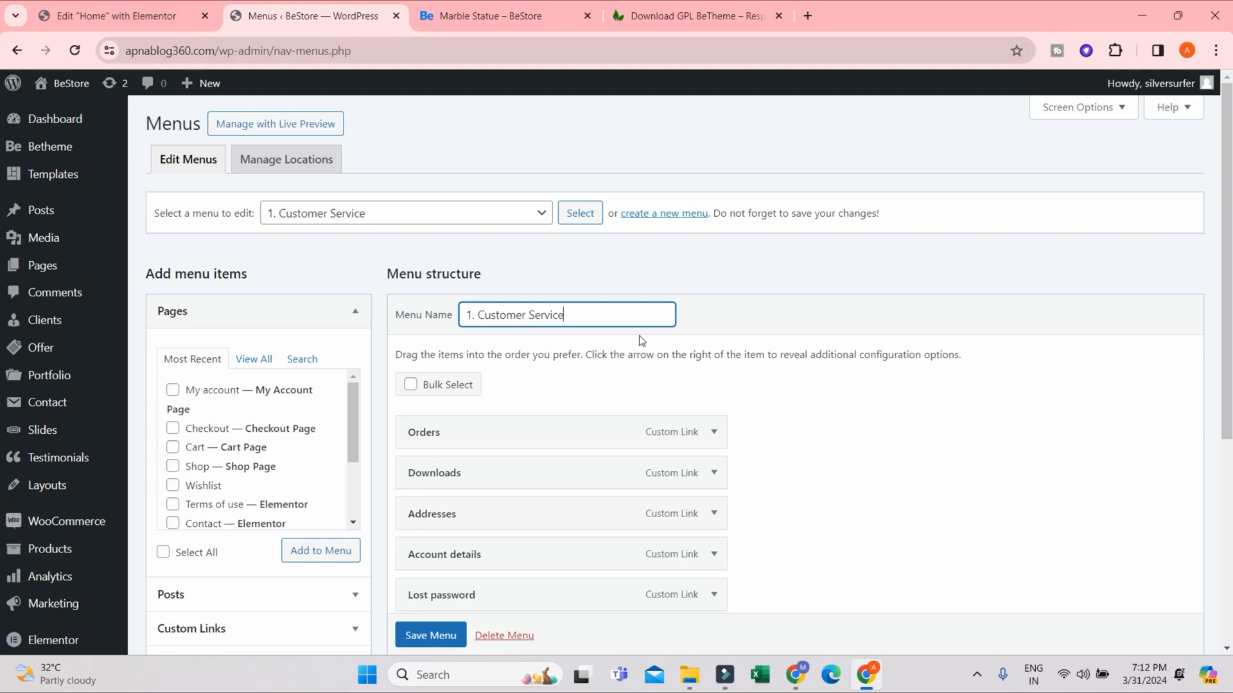
scroll(641, 340, "down", 4)
scroll(641, 340, "up", 4)
- Create a new menu named "Menu 11" assigned to the Main Menu display location
left_click(661, 219)
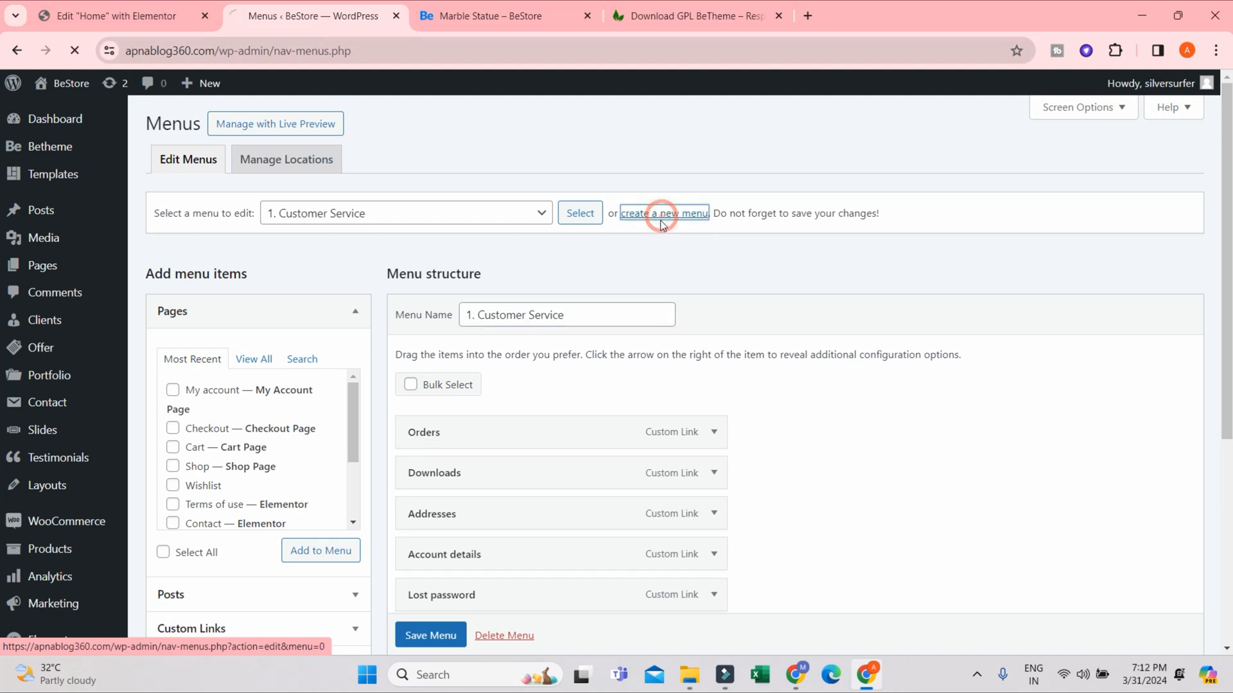
left_click(498, 314)
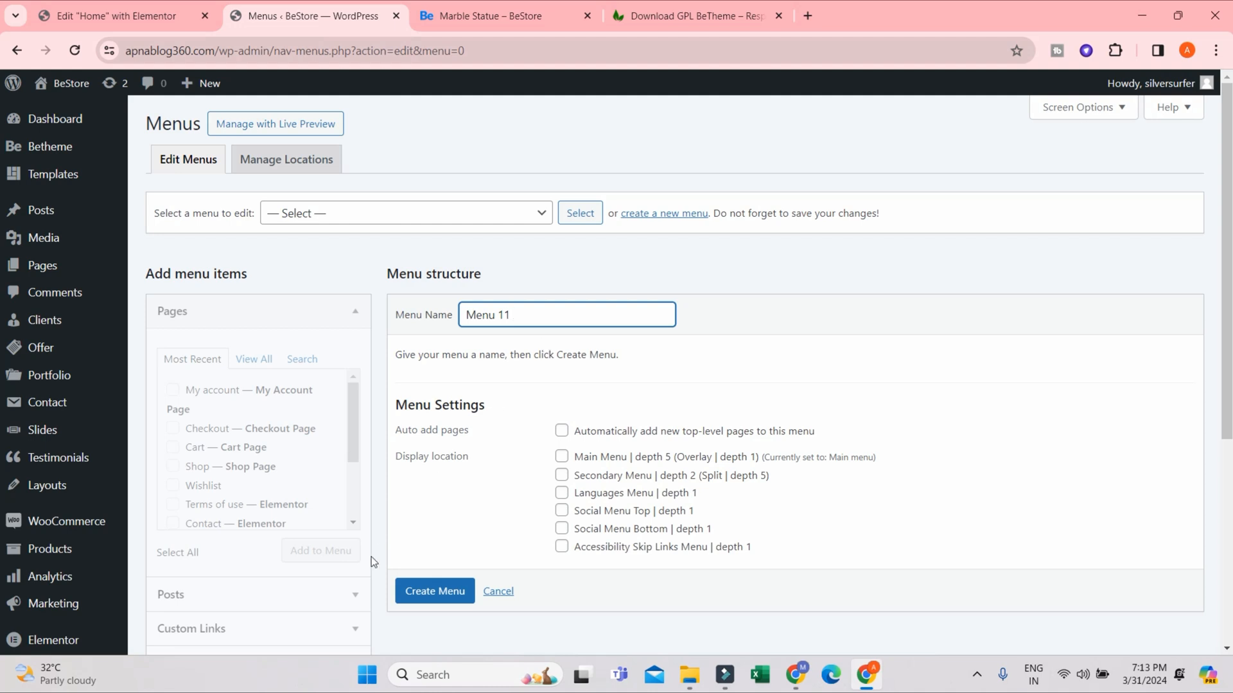
left_click(561, 457)
left_click(427, 591)
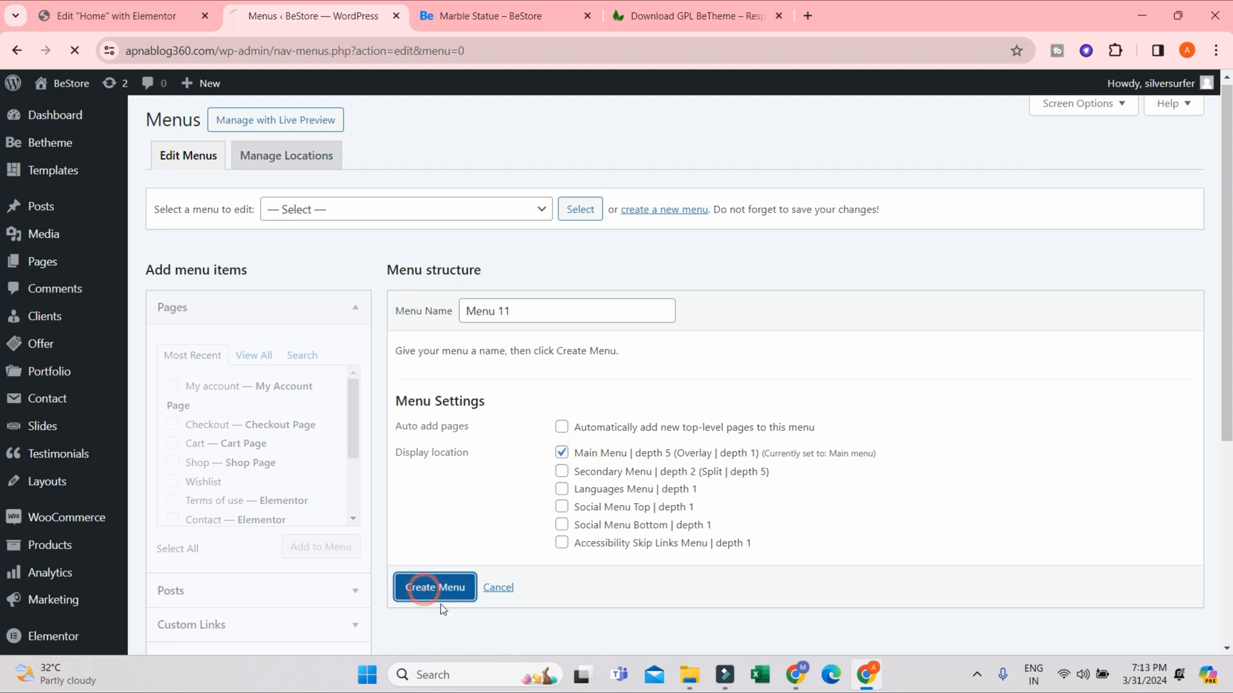
left_click(441, 607)
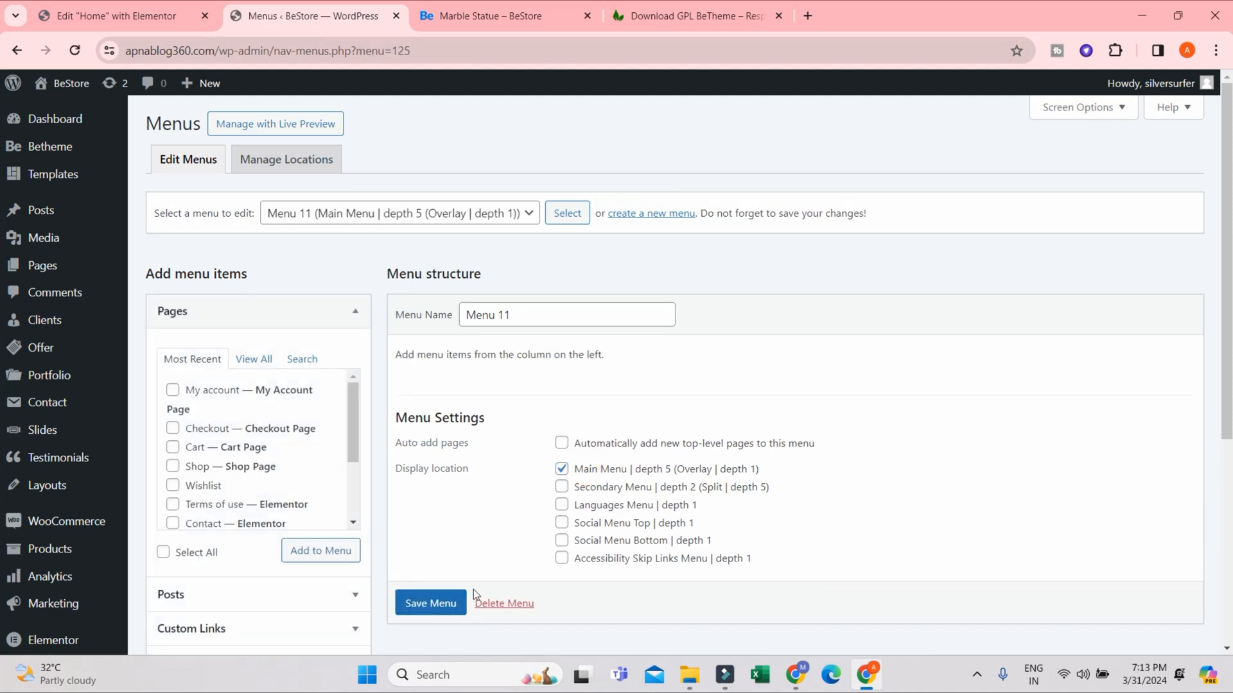
- Mark the Home, About and Shop (Shop Page) pages in the full page list as items for Menu 11
scroll(260, 497, "down", 2)
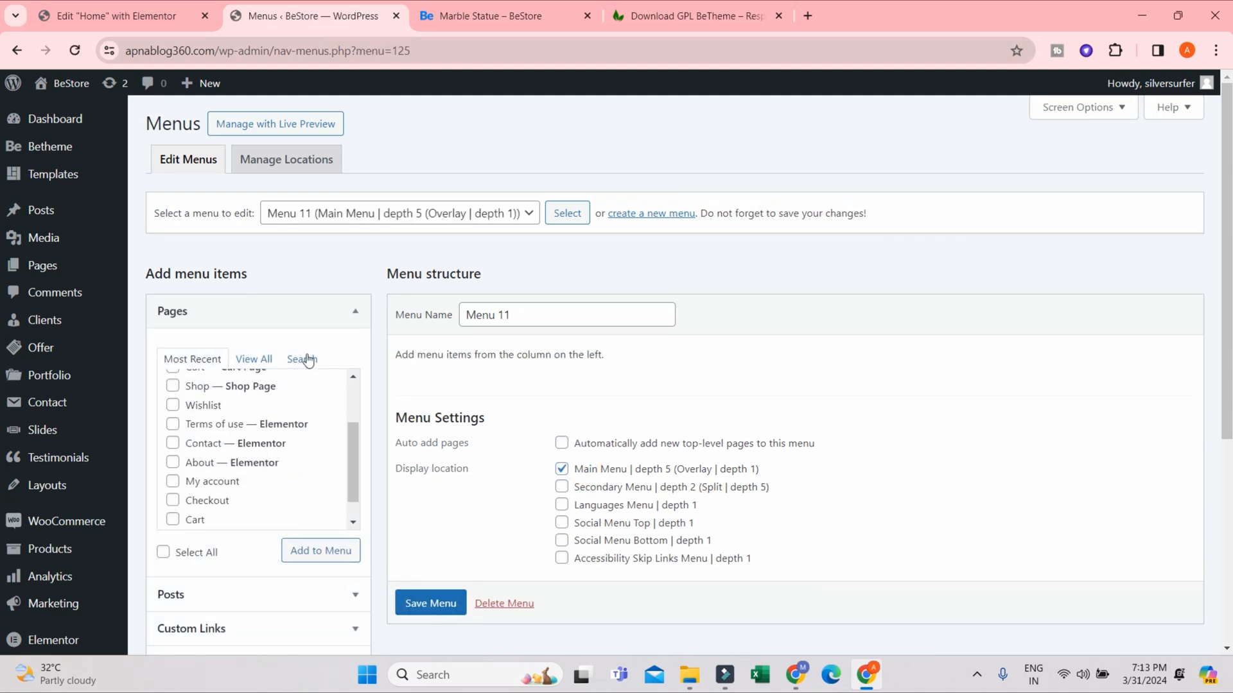
left_click(257, 358)
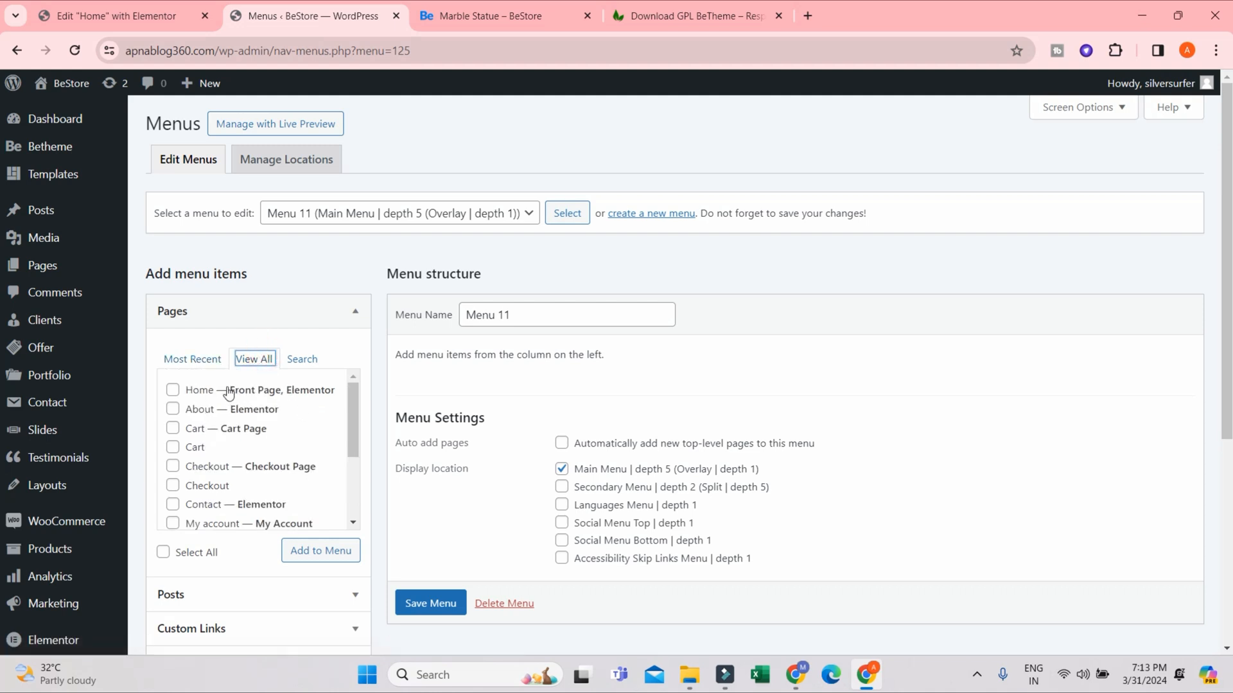
left_click(185, 392)
left_click(182, 410)
scroll(191, 485, "down", 2)
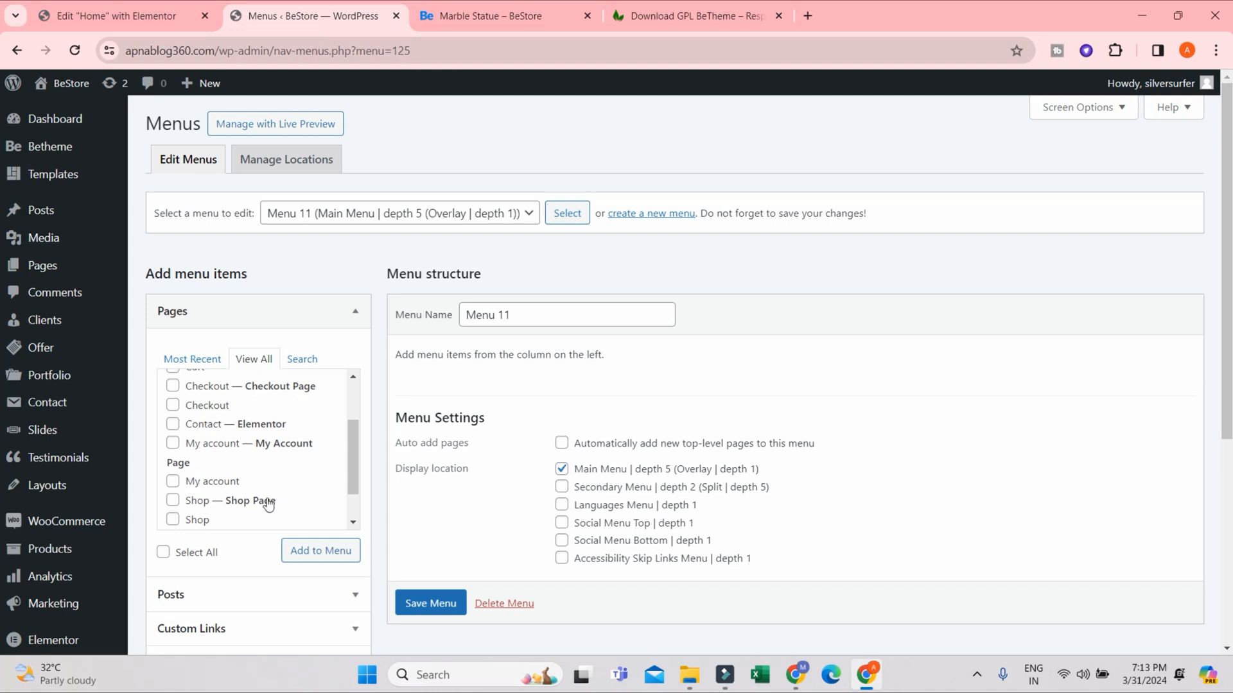
scroll(203, 509, "down", 1)
left_click(197, 456)
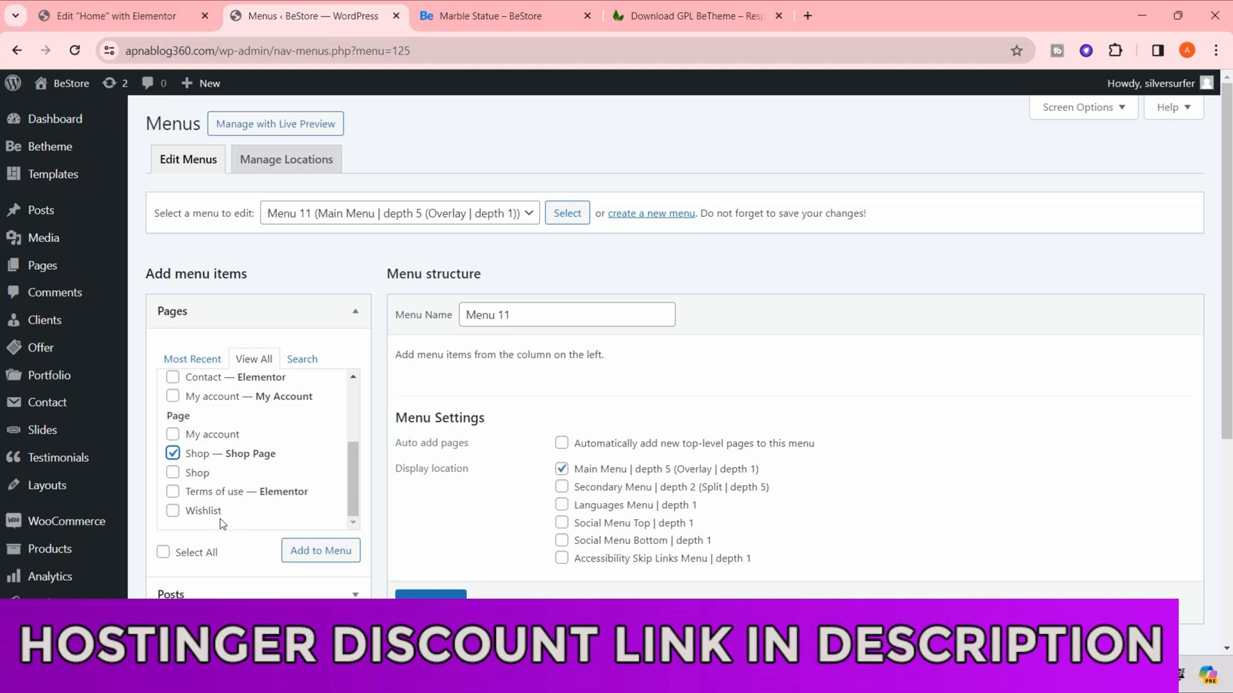
- Mark the My account (My Account Page) page as well and add all marked pages to Menu 11
scroll(184, 486, "up", 1)
scroll(192, 486, "up", 1)
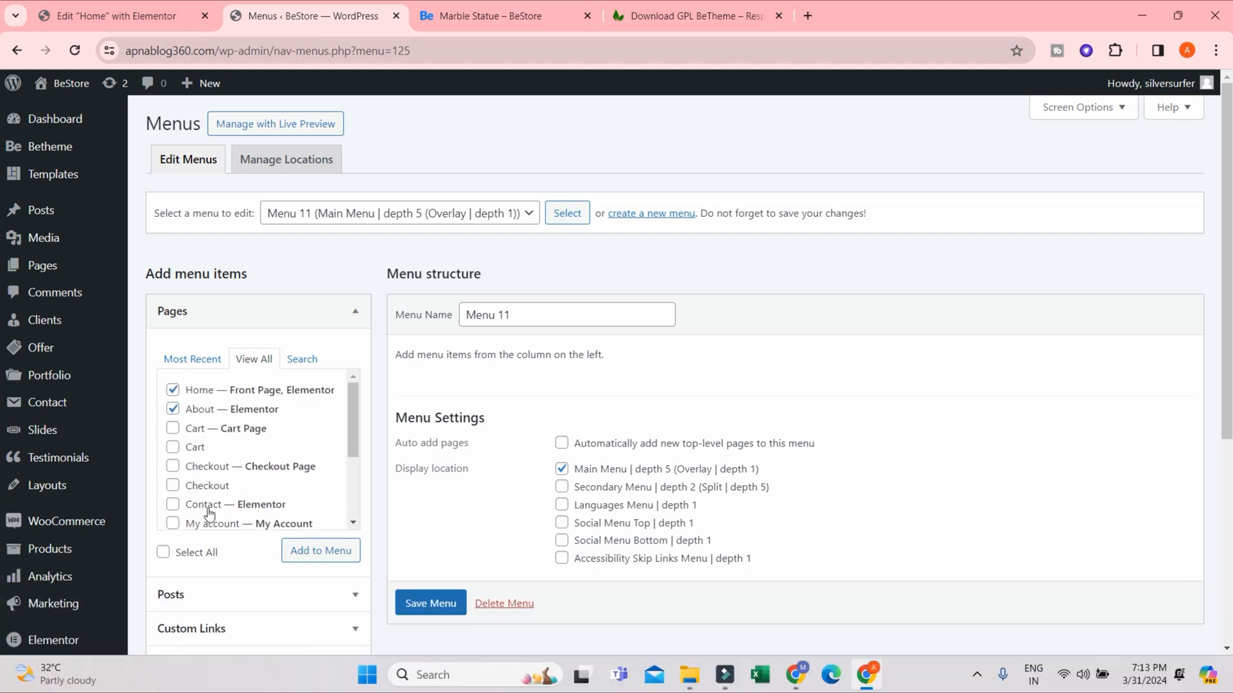
scroll(263, 501, "down", 2)
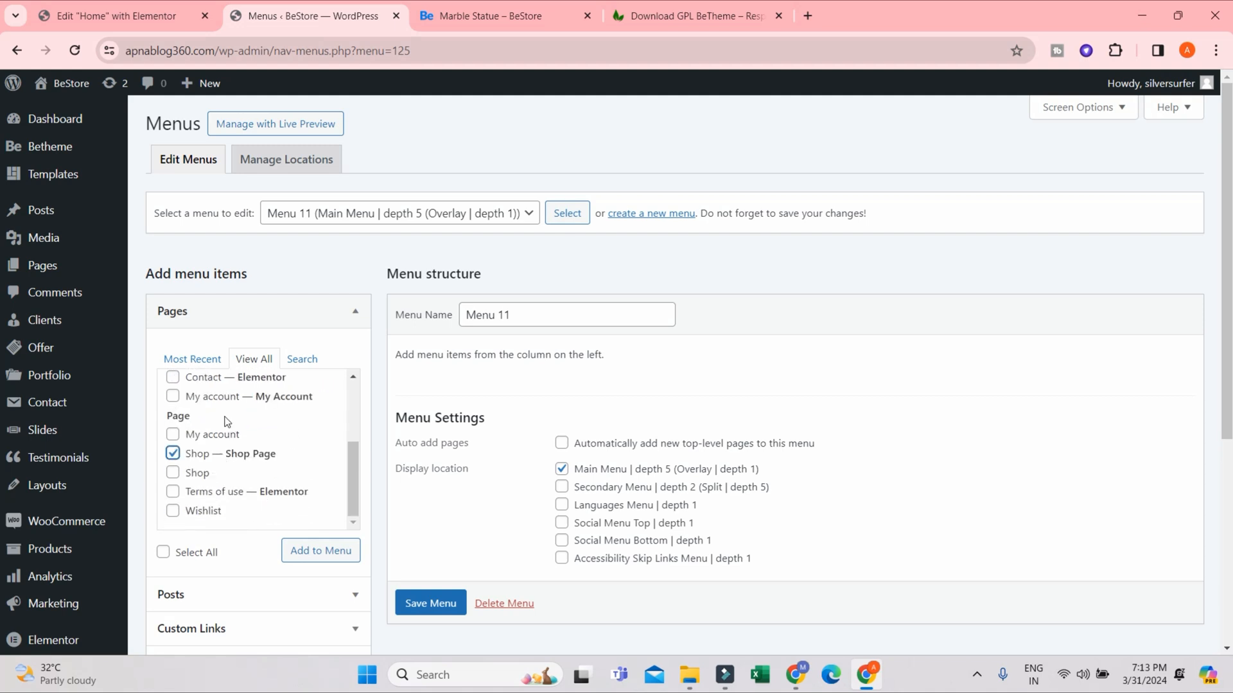
left_click(218, 396)
scroll(201, 517, "down", 3)
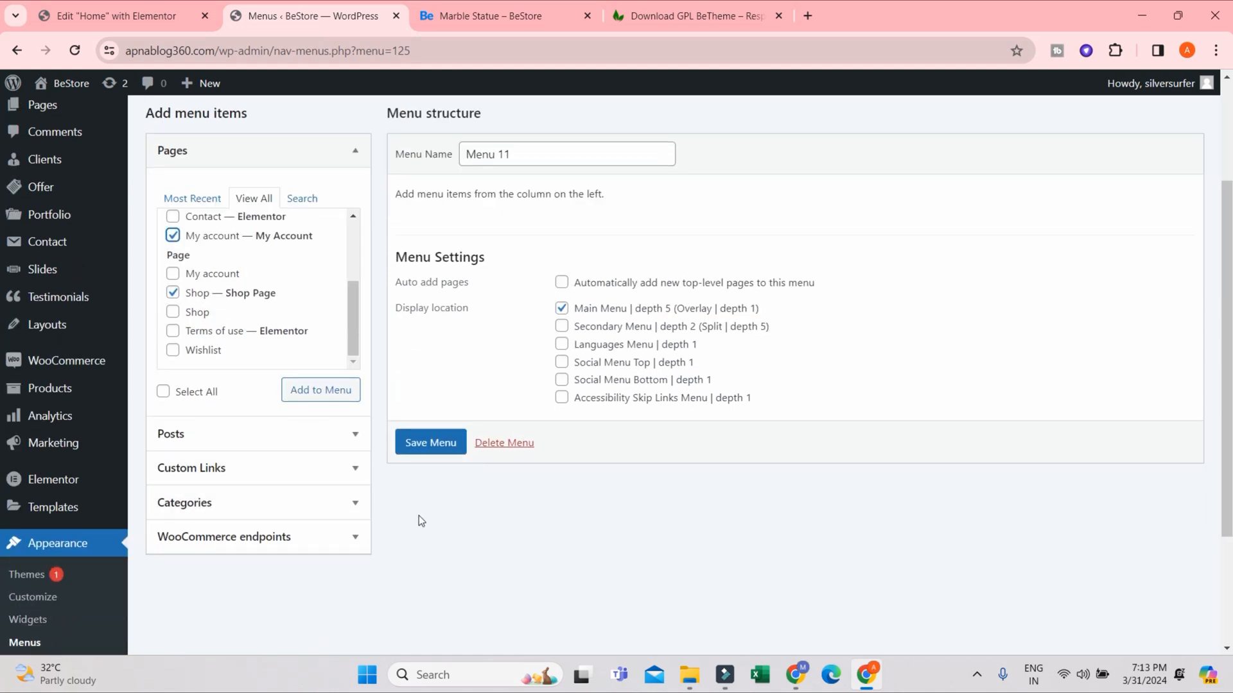
left_click(318, 390)
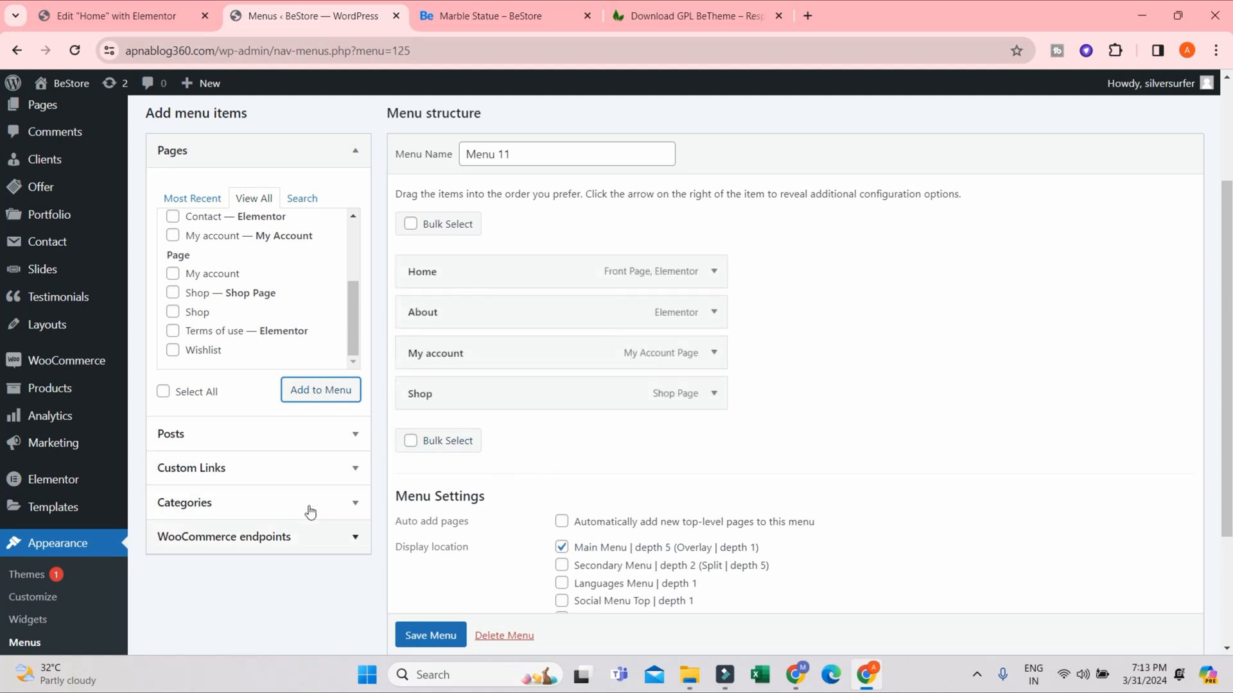
- Save Menu 11 with its new page items and look over the menu structure
scroll(324, 525, "up", 3)
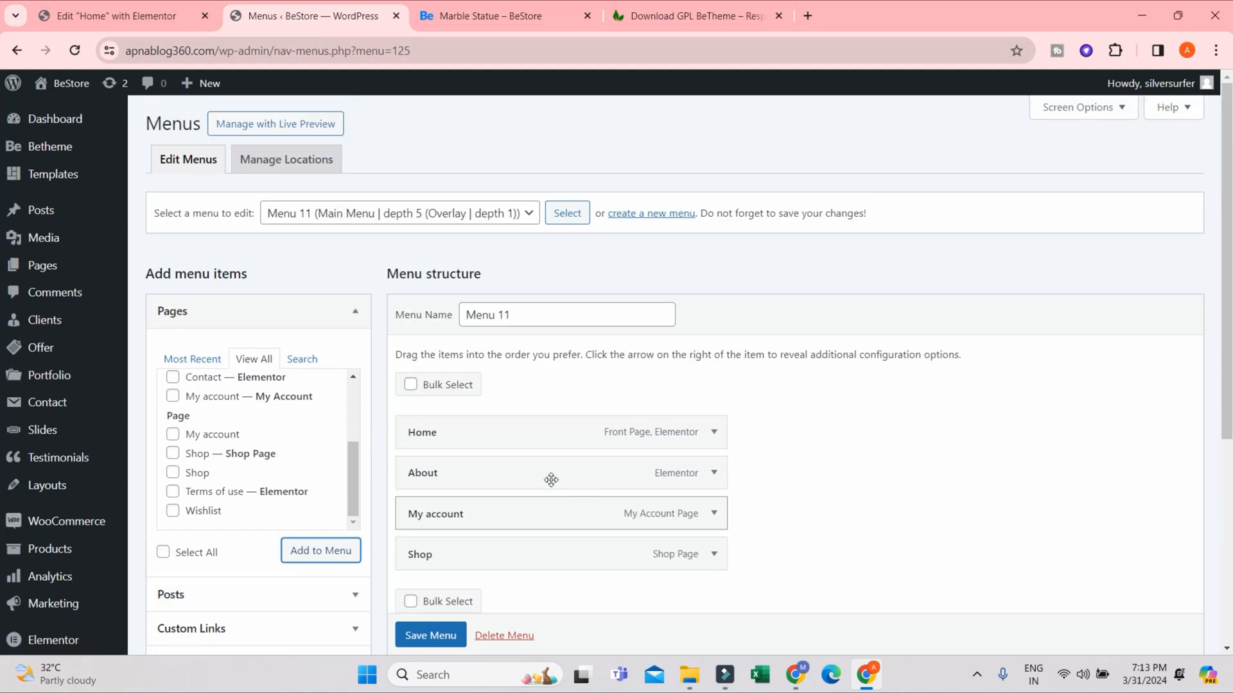
scroll(450, 564, "down", 1)
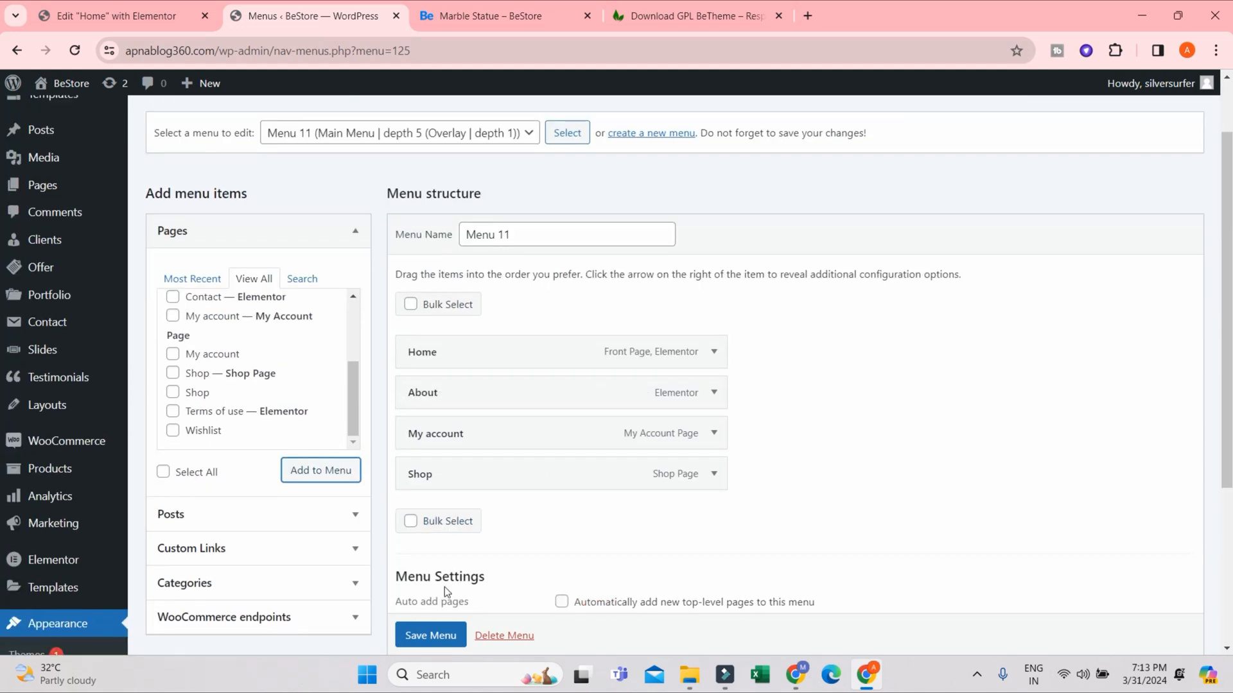
scroll(433, 640, "down", 1)
left_click(431, 636)
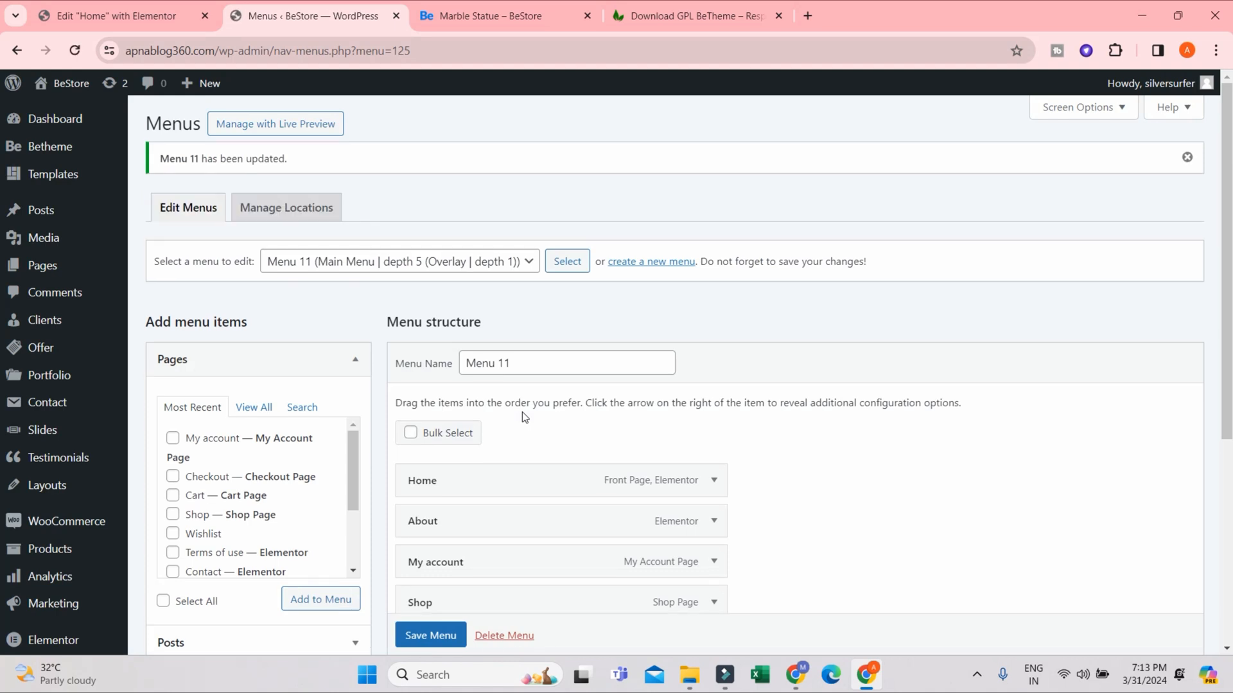
scroll(522, 411, "down", 3)
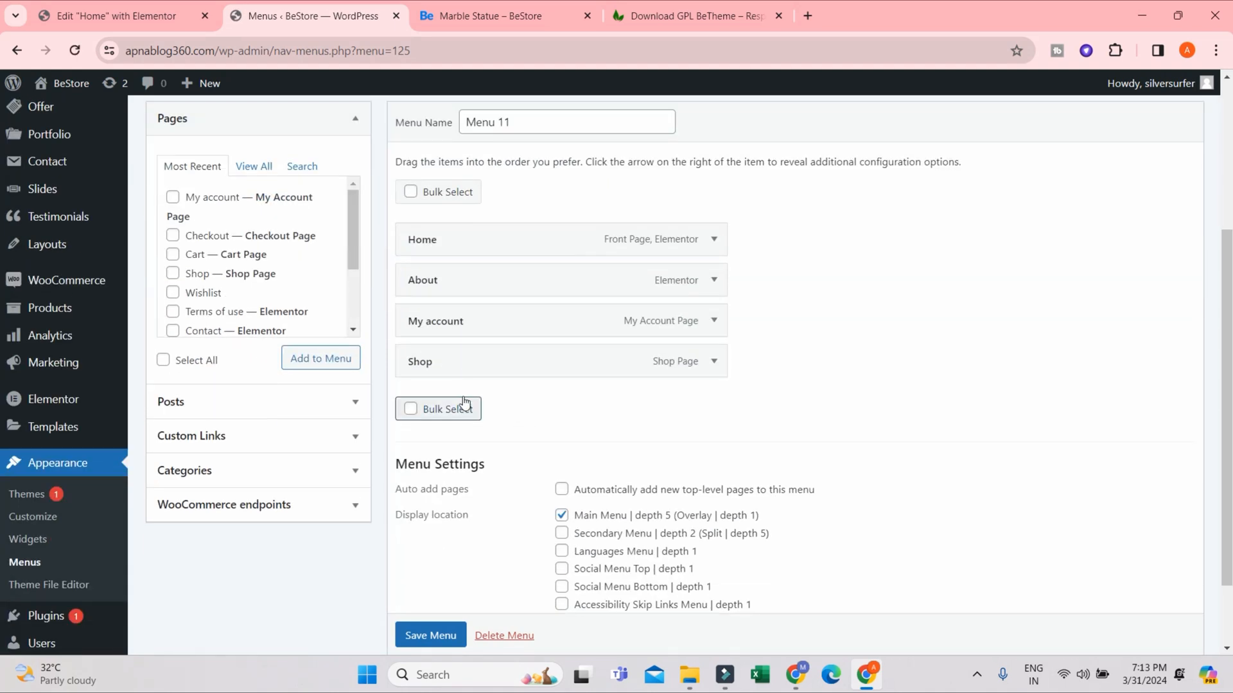
scroll(84, 194, "up", 1)
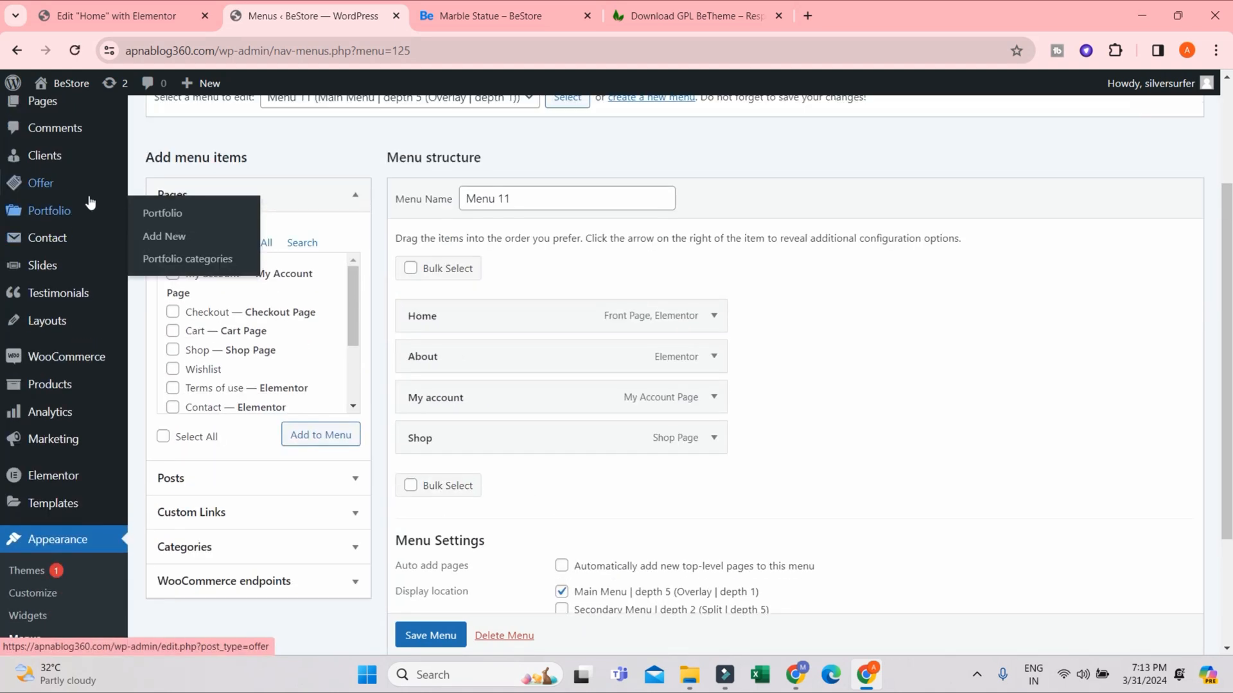
- Add a new page titled "About Us" in a separate browser tab, publish it and close that tab
scroll(35, 210, "up", 2)
left_click(57, 271, "ctrl")
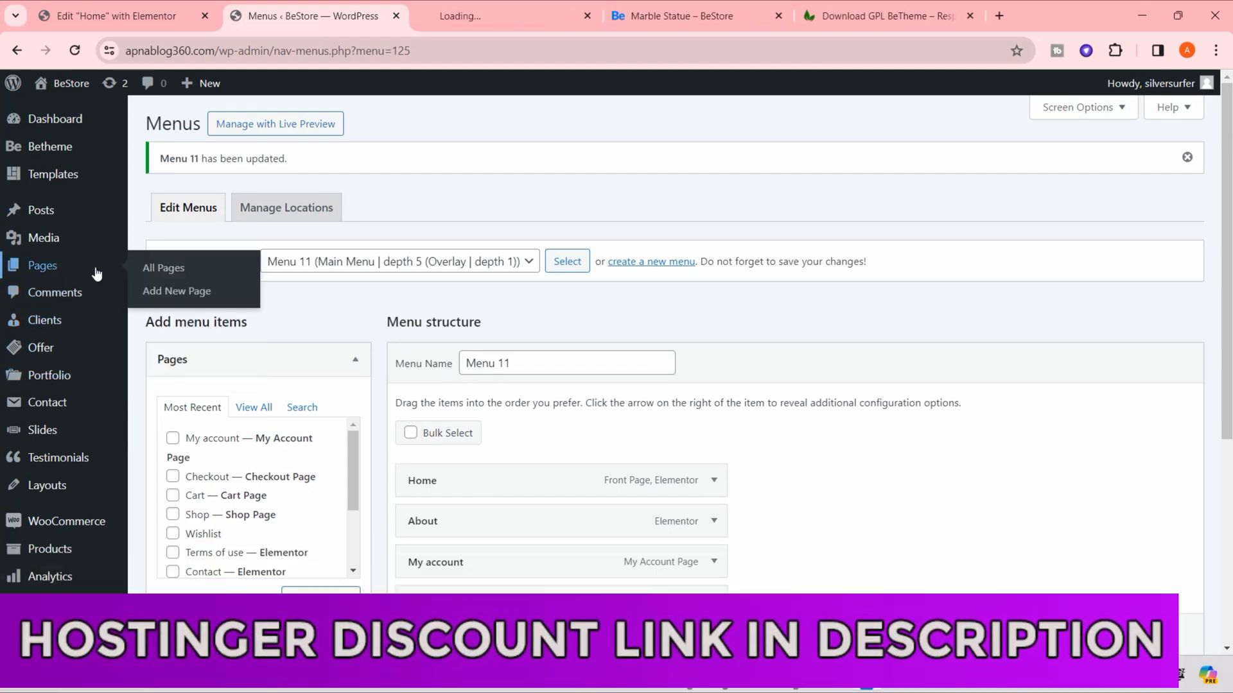
key("ctrl+Tab")
left_click(240, 130)
scroll(487, 356, "down", 6)
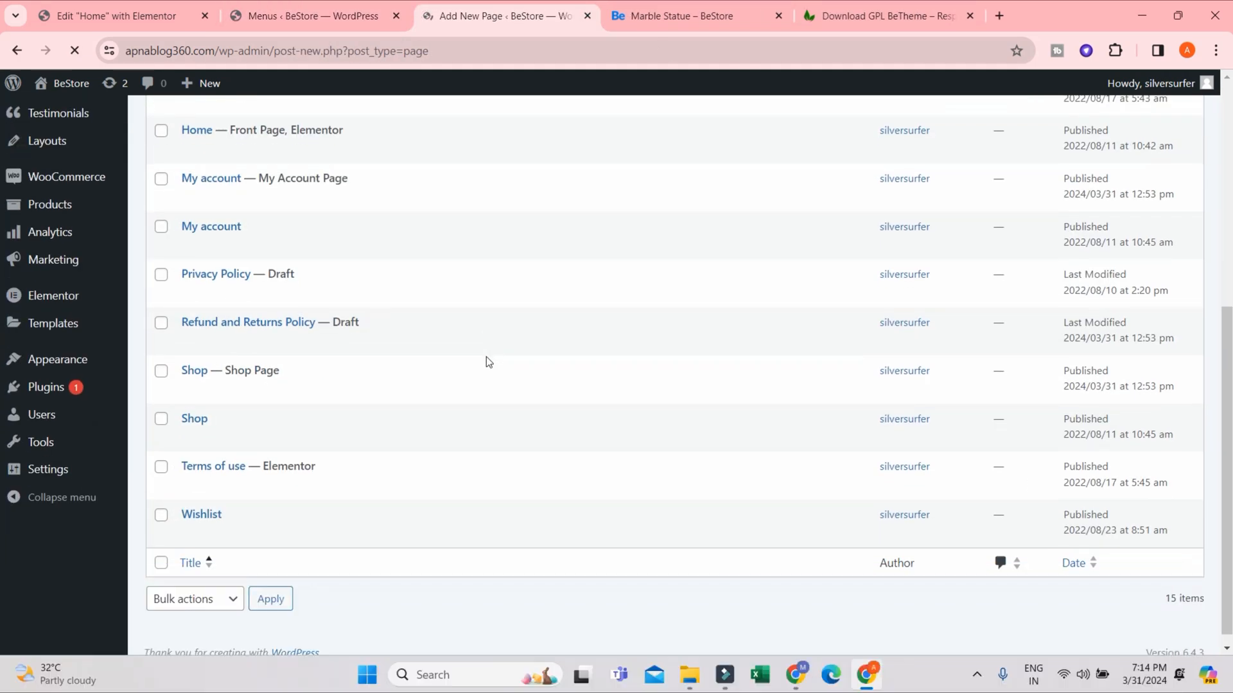
left_click(237, 200)
type("About Us")
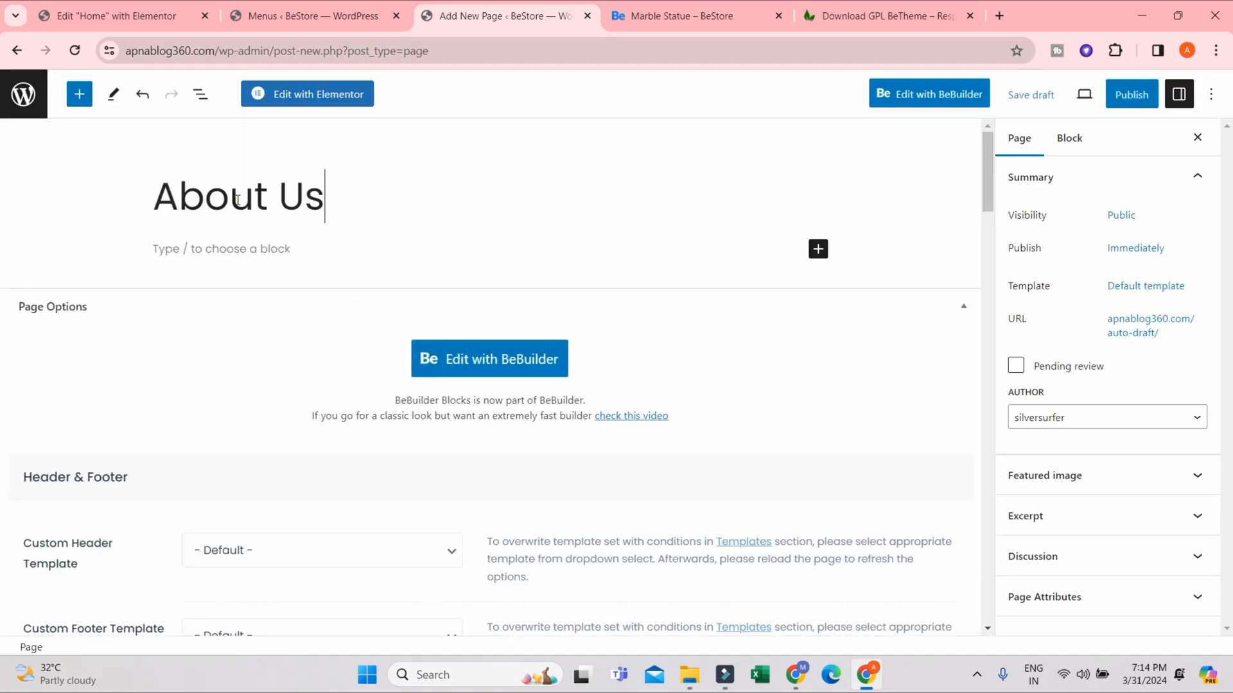
left_click(1149, 96)
left_click(1046, 97)
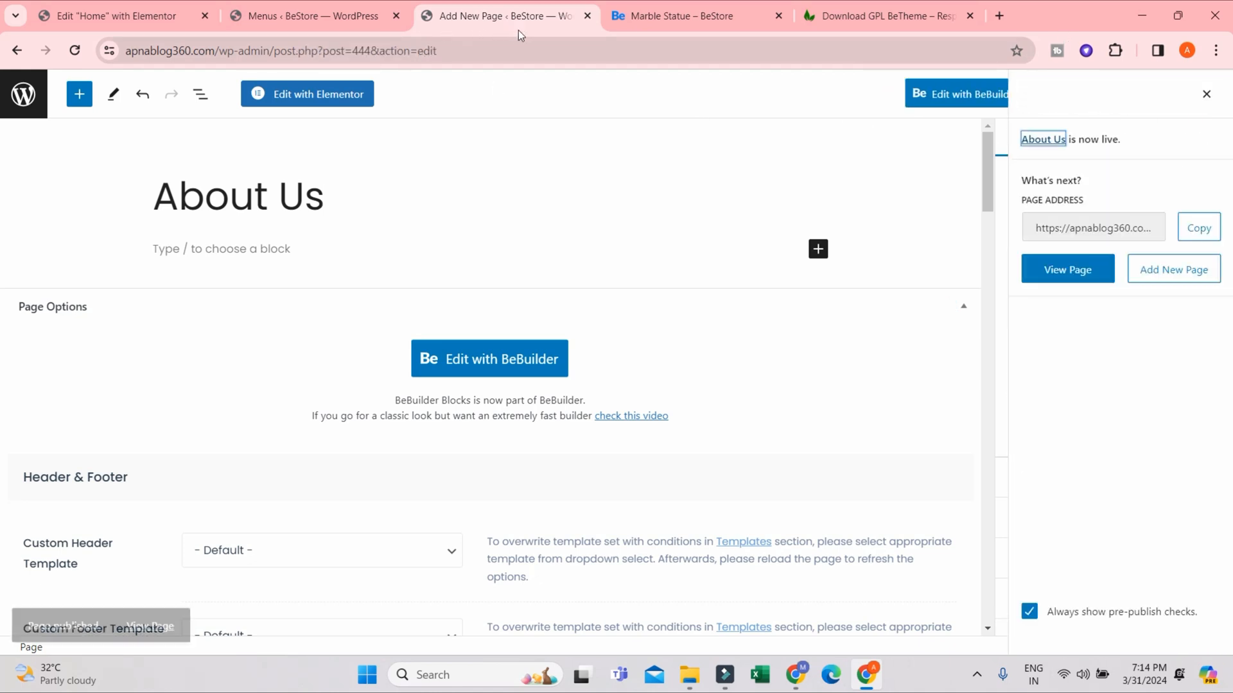
left_click(587, 15)
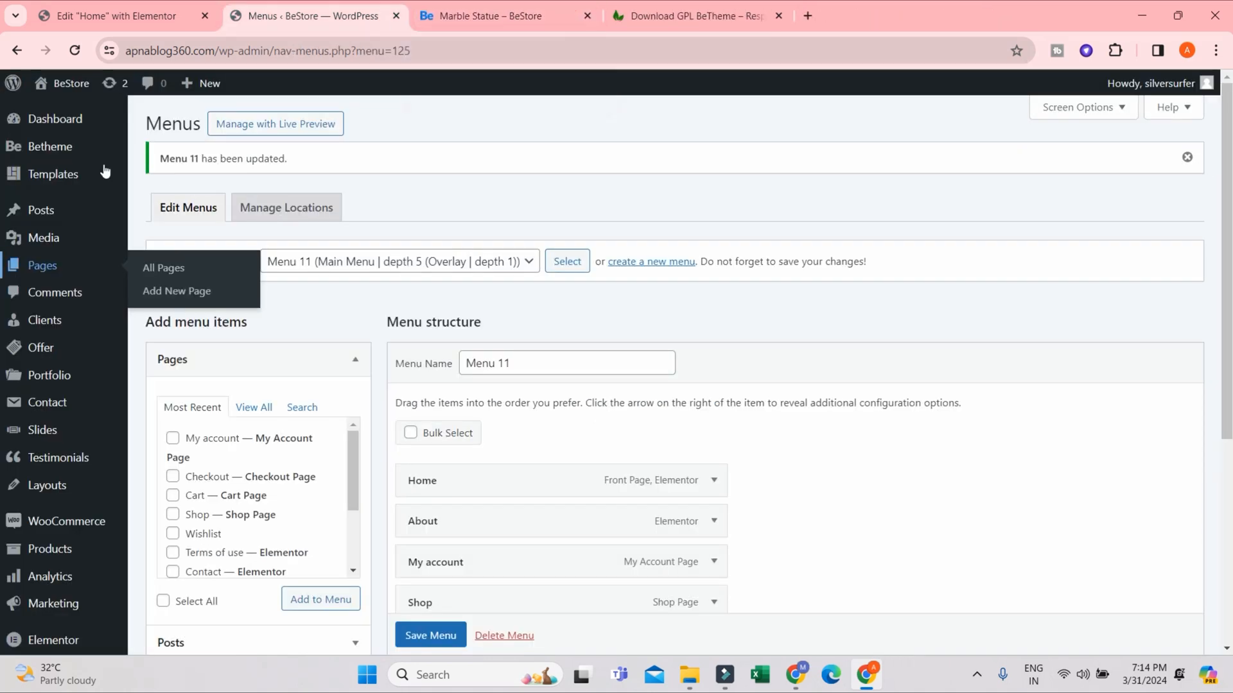
- Add a new page titled "Contact Us" and publish it
left_click(175, 290)
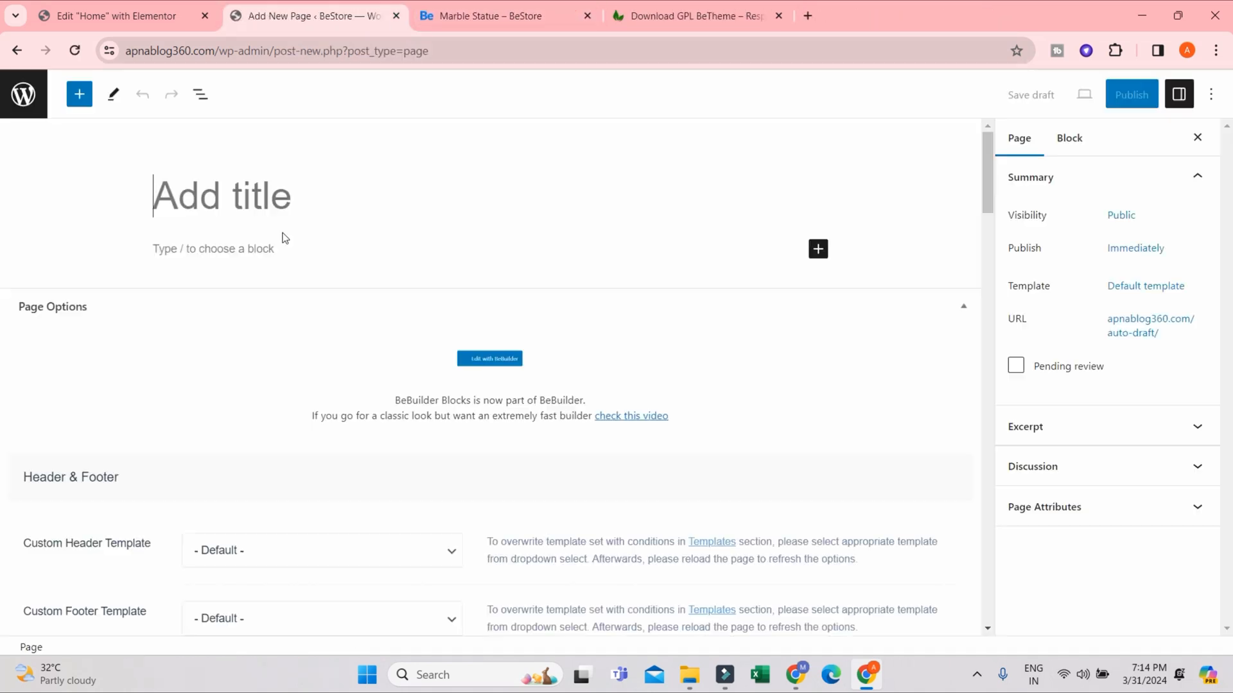
type("Co")
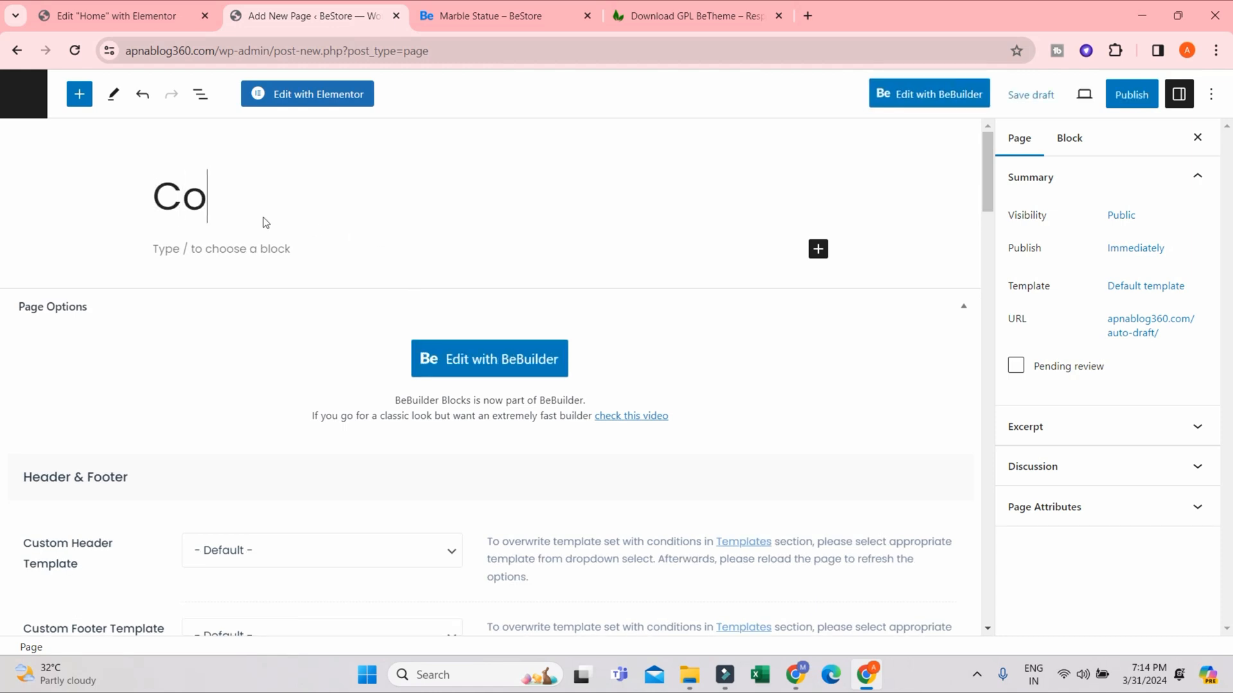
type("ntact Us")
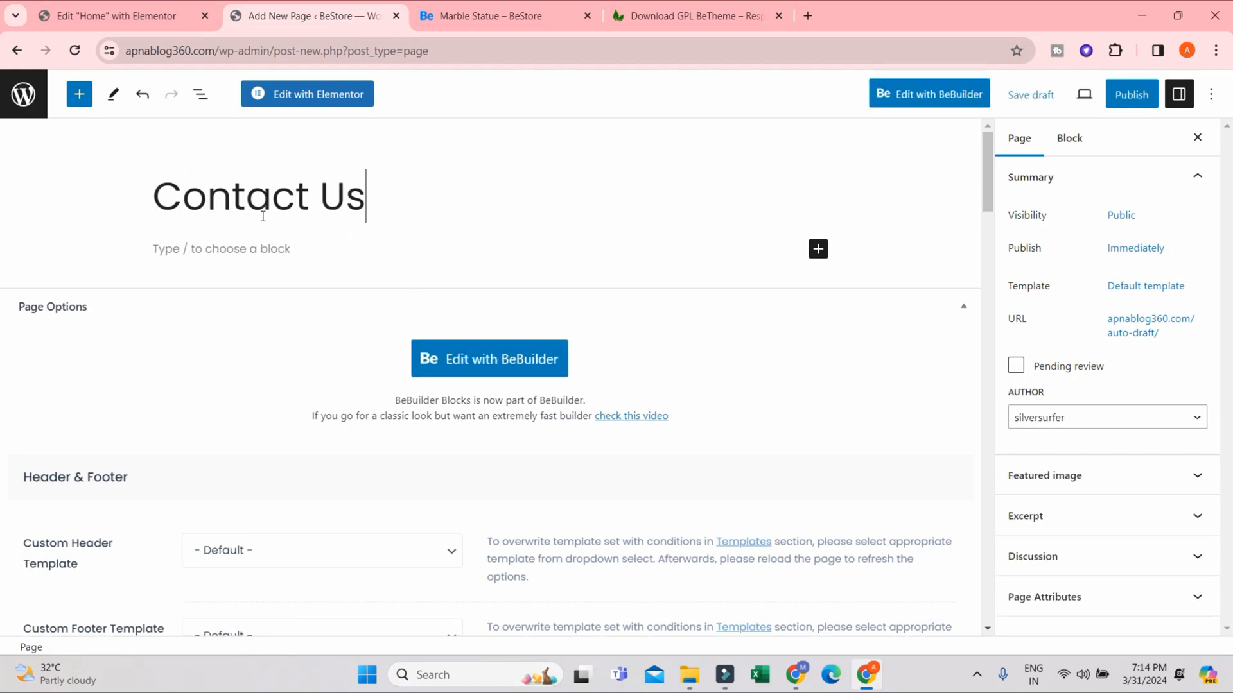
left_click(1133, 98)
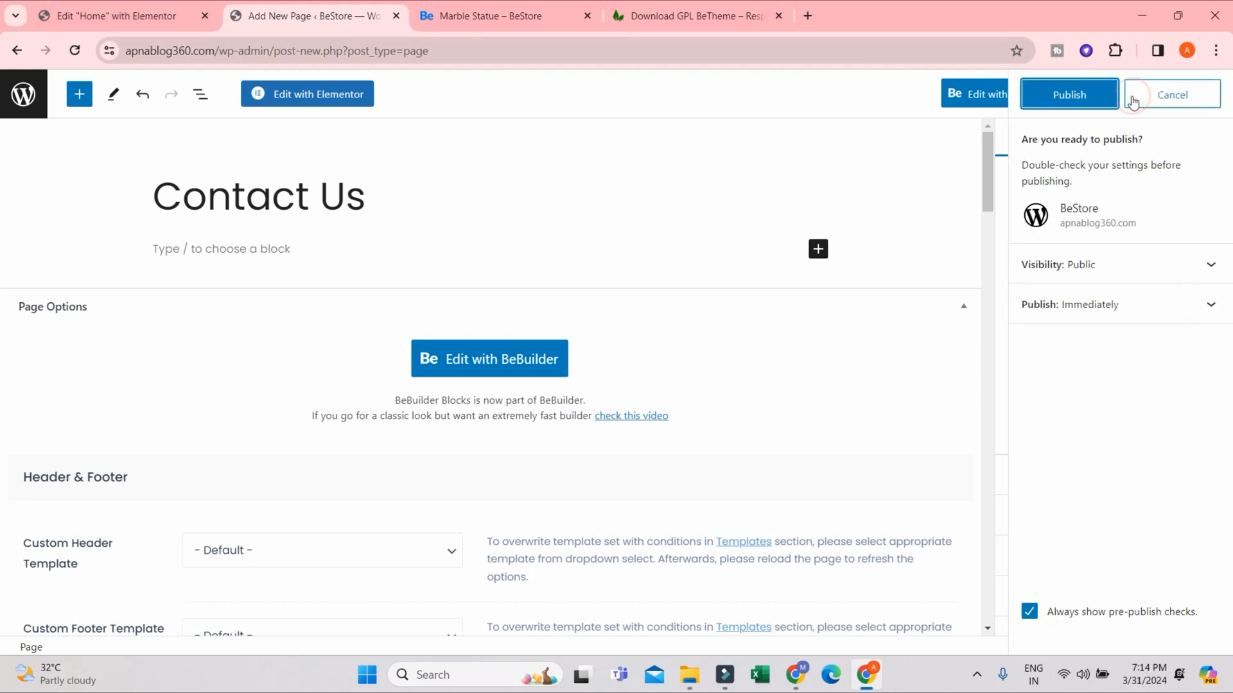
left_click(1099, 100)
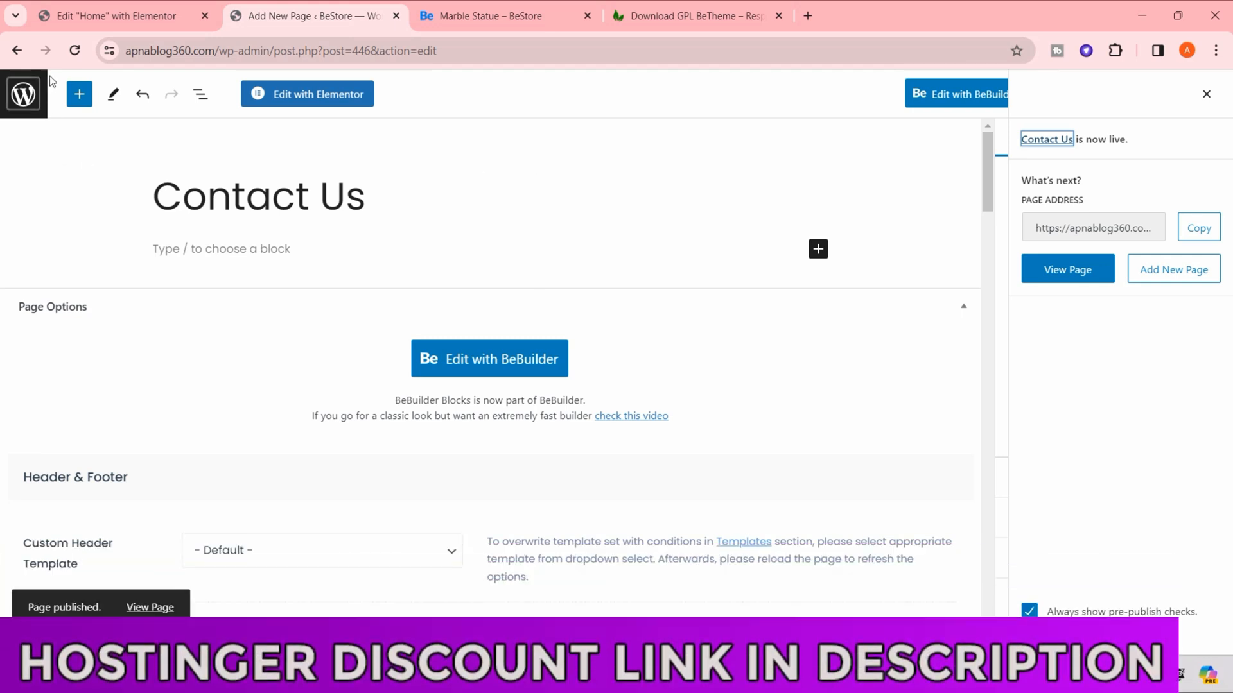
- Return to the menu editor and add the About Us and Contact Us pages to Menu 11
left_click(32, 100)
scroll(77, 411, "down", 4)
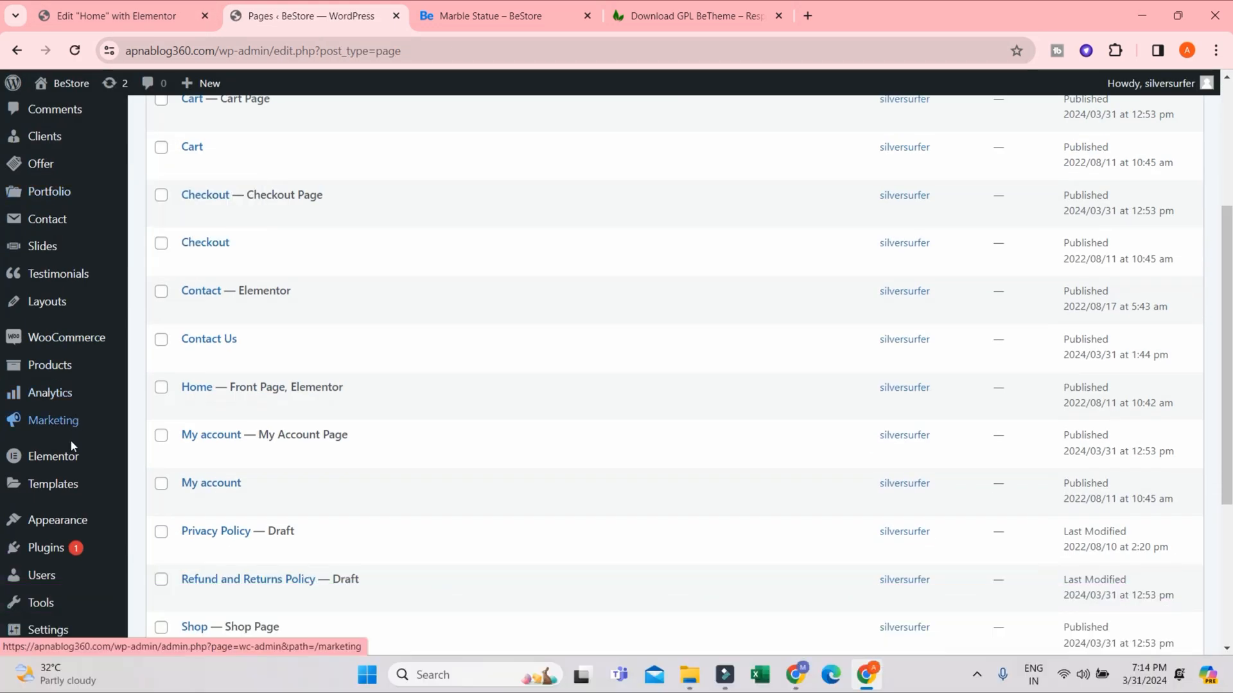
scroll(64, 457, "down", 1)
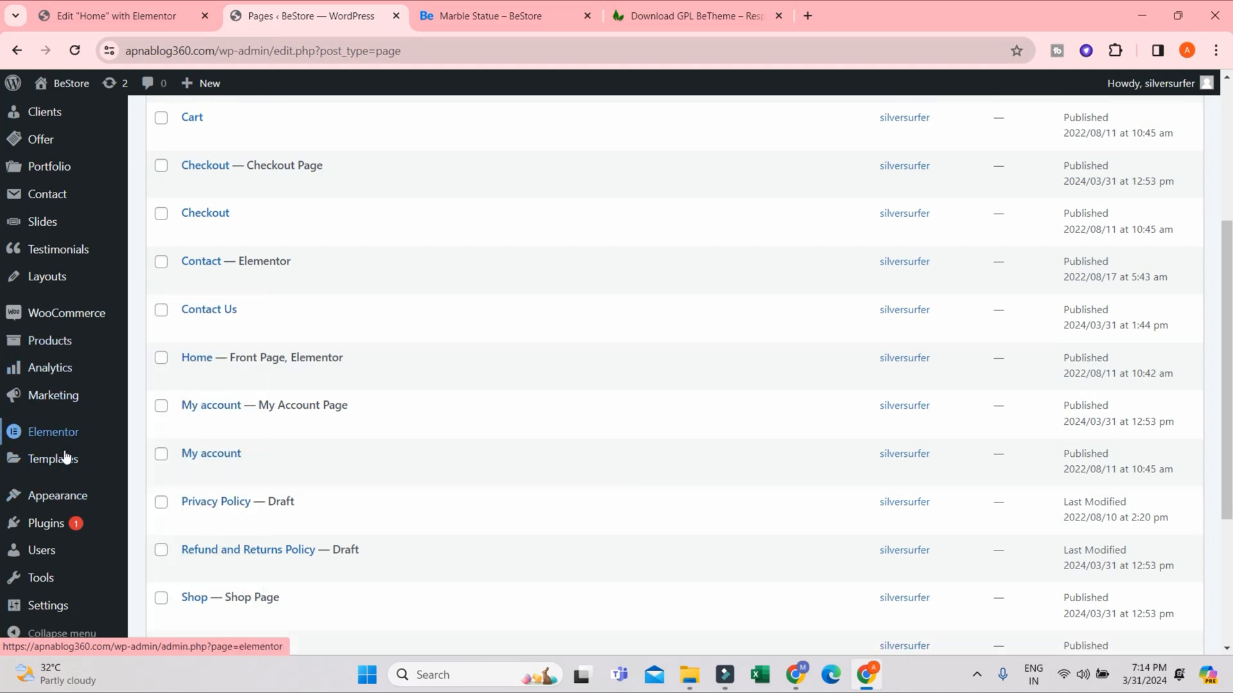
mouse_move(64, 499)
left_click(221, 564)
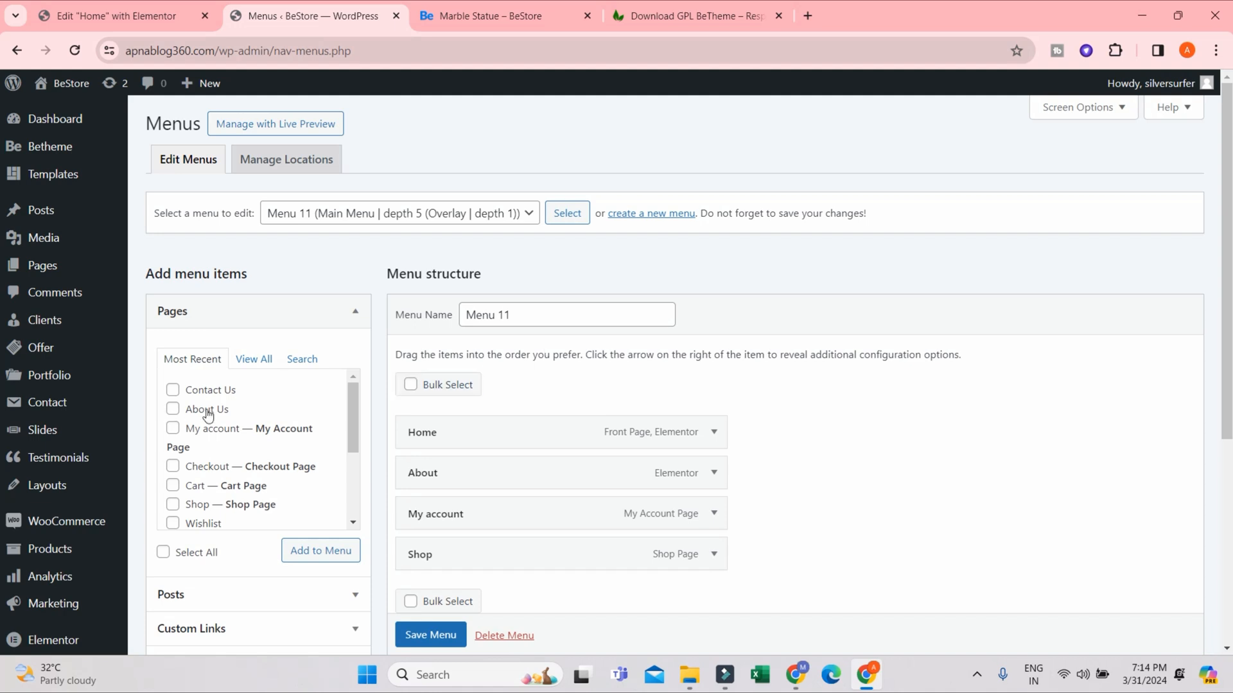
scroll(525, 350, "down", 1)
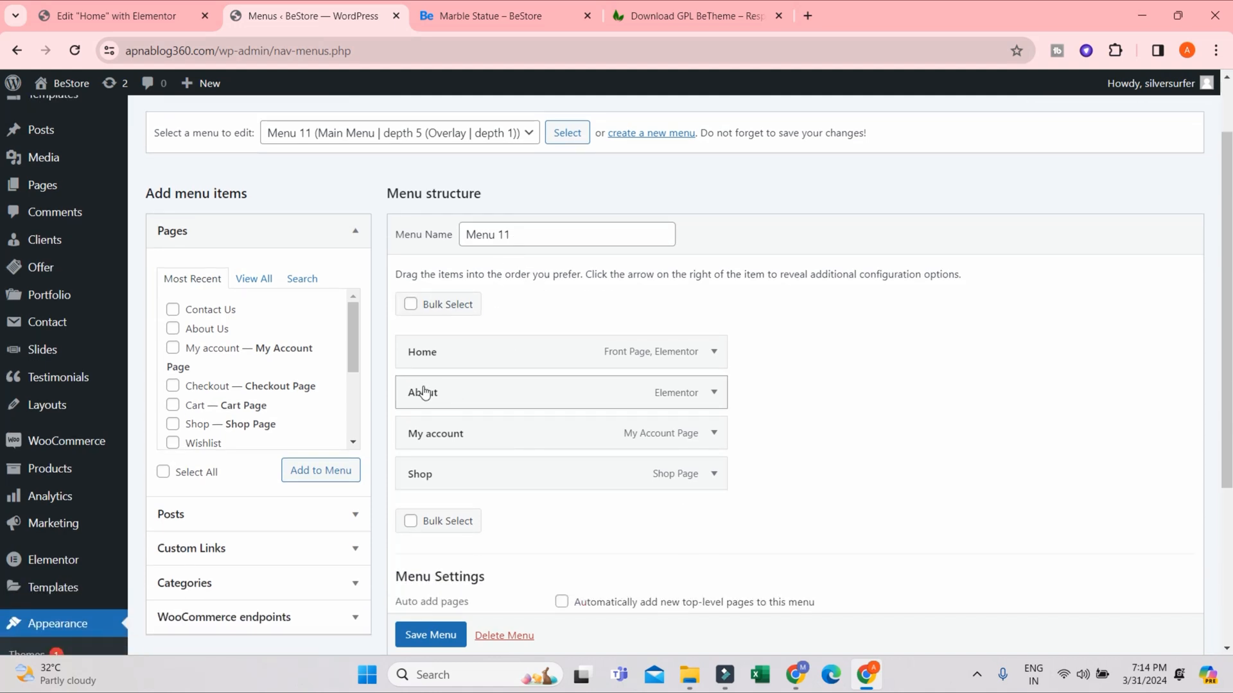
left_click(185, 330)
left_click(188, 310)
left_click(321, 470)
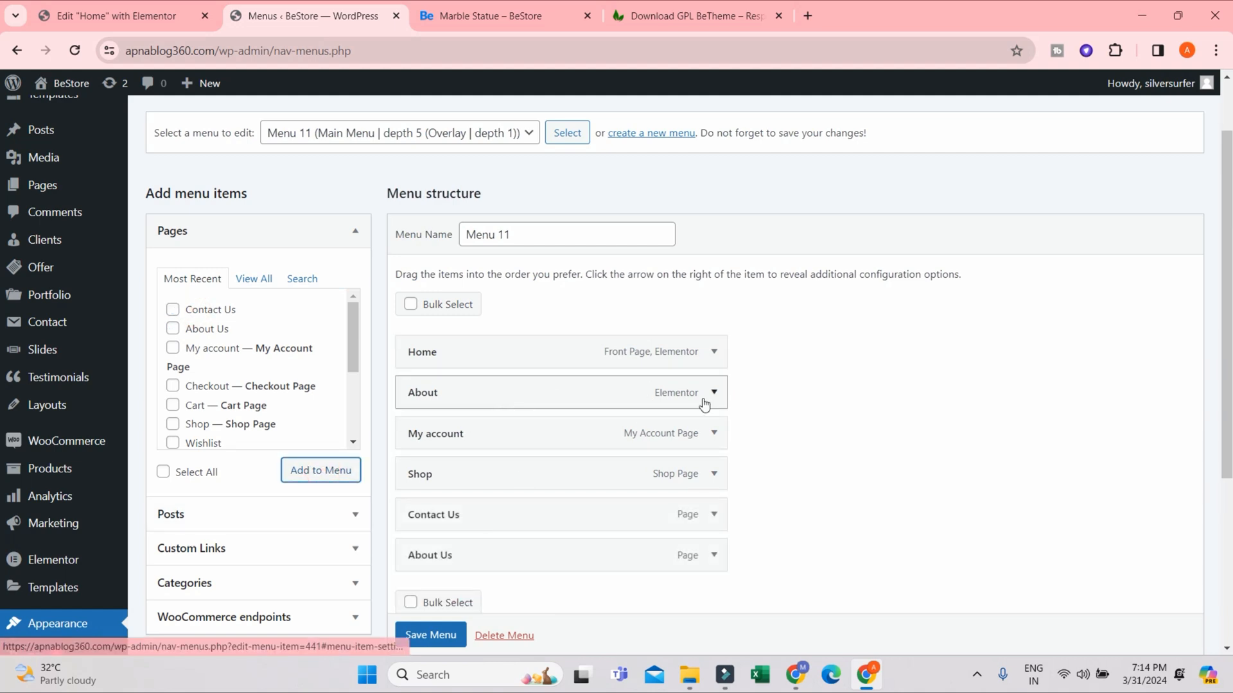
- Remove the About Us item from Menu 11
left_click(708, 557)
scroll(504, 542, "down", 5)
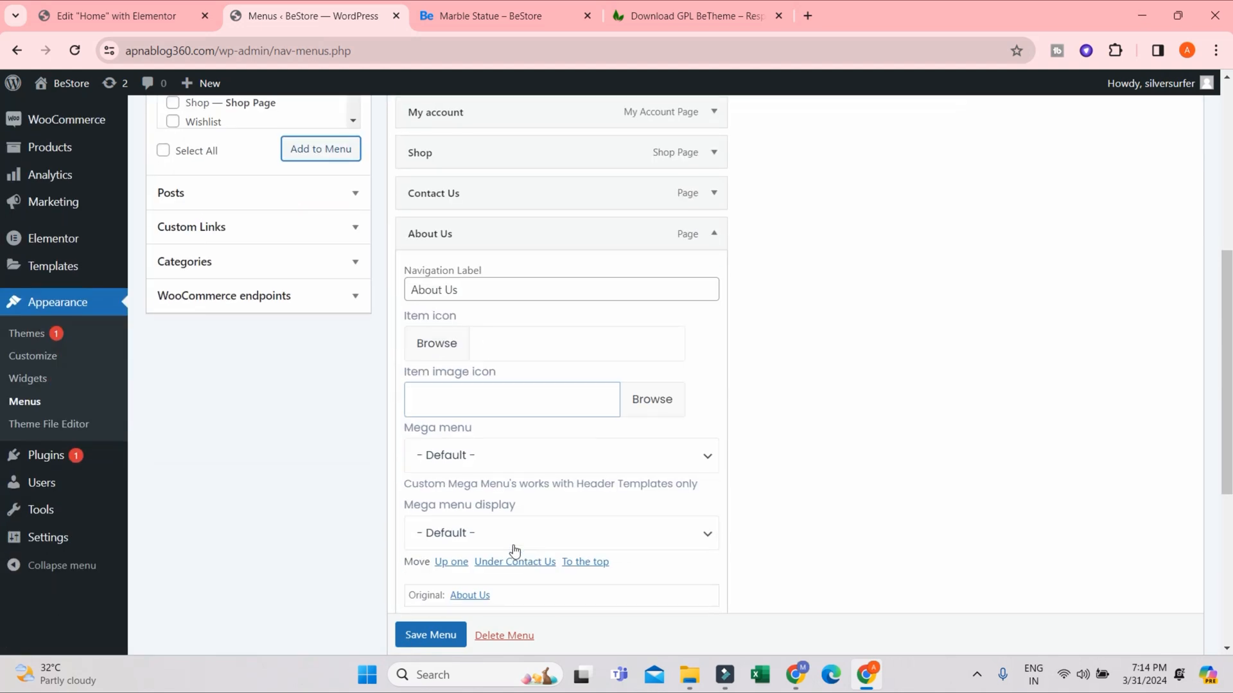
scroll(491, 558, "down", 1)
left_click(422, 547)
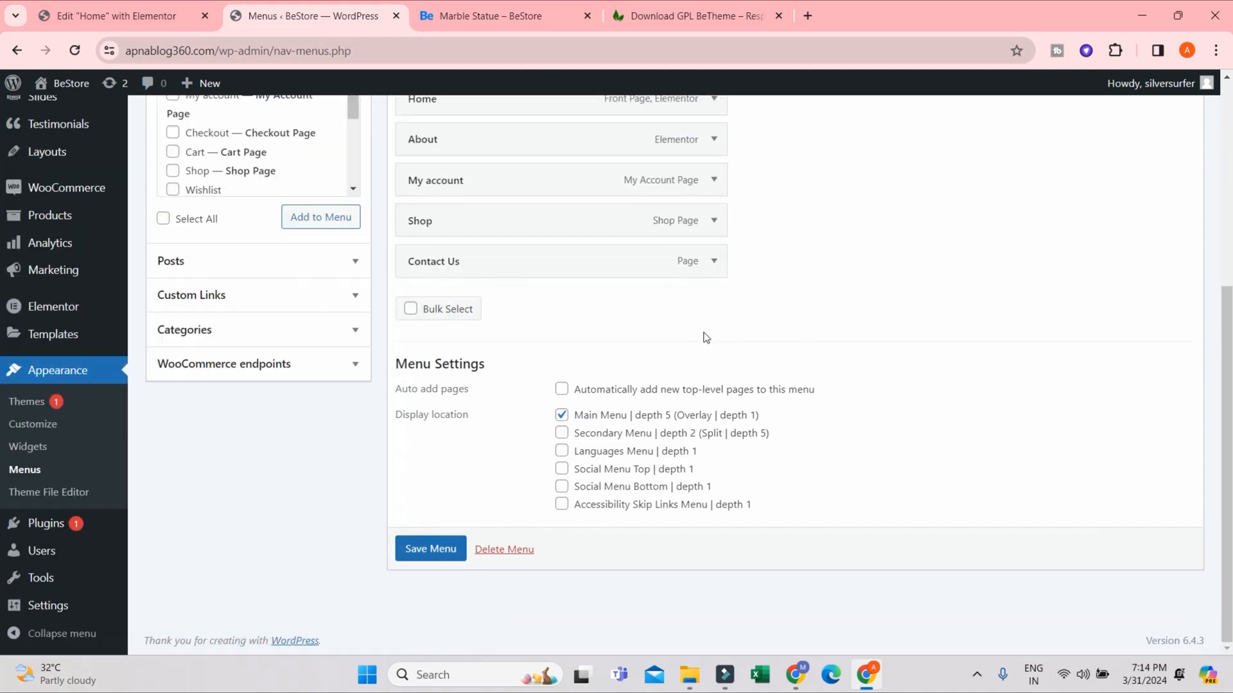
- Move the Shop item directly below Home in the menu structure and save Menu 11
scroll(472, 311, "up", 1)
left_click_drag(462, 311, 460, 223)
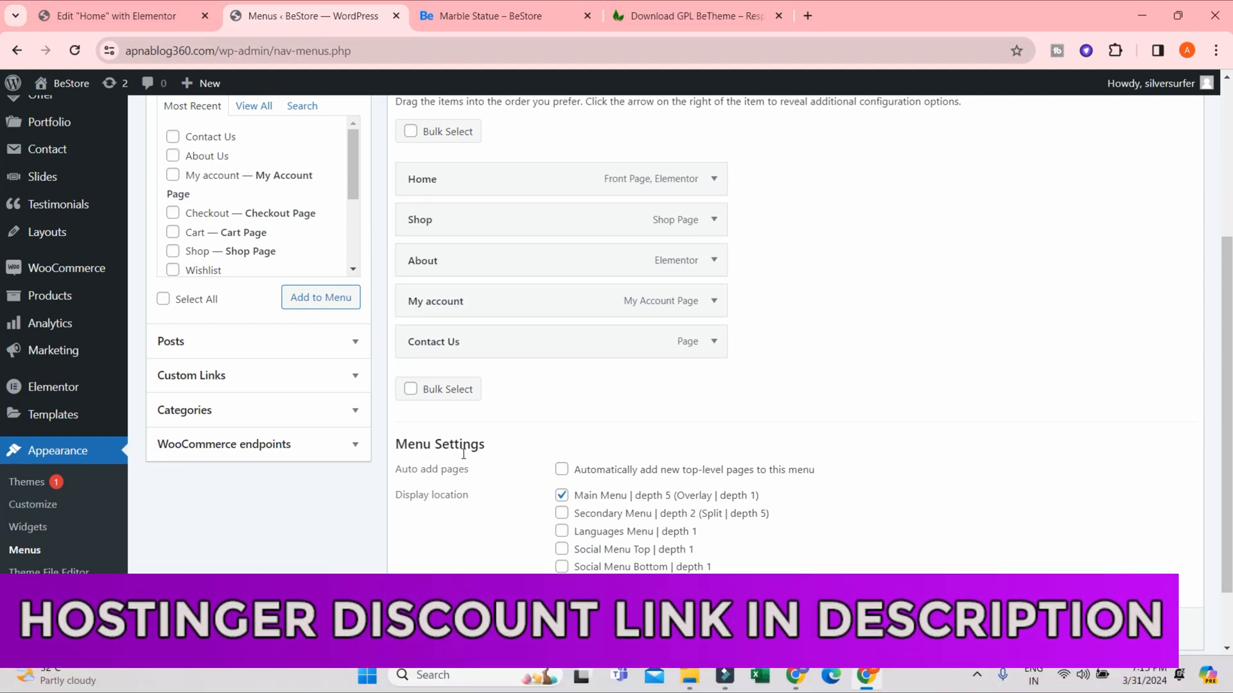
scroll(433, 578, "down", 1)
left_click(432, 588)
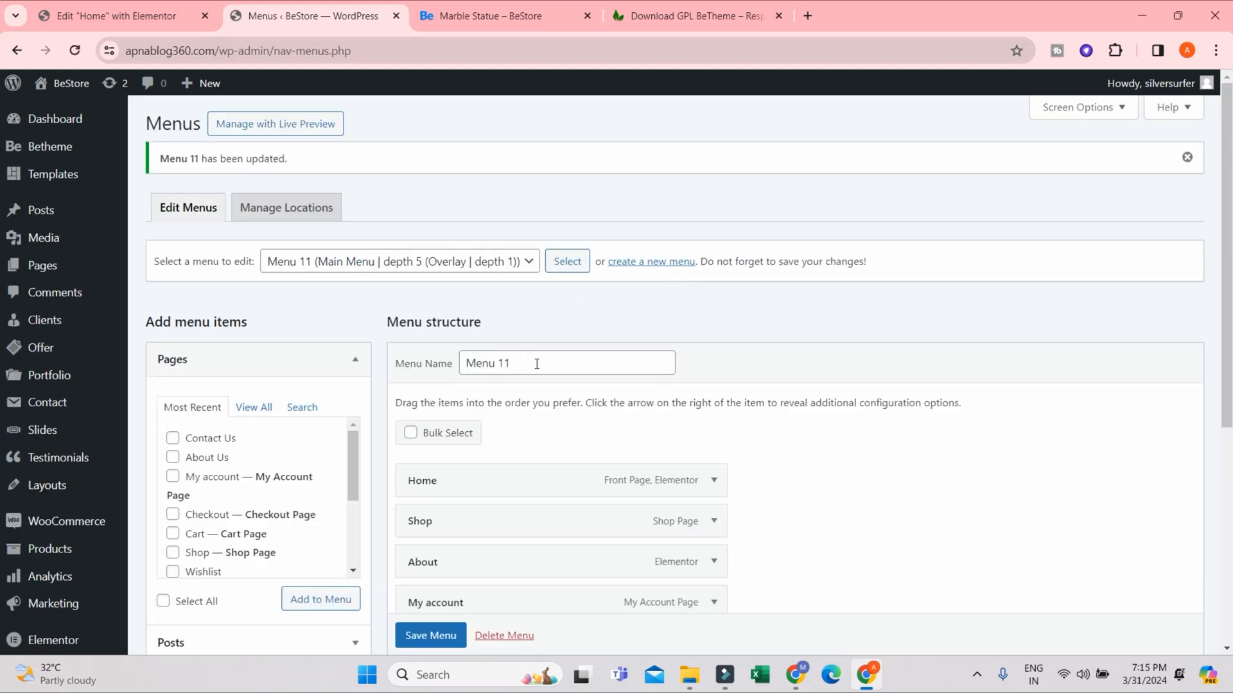
- Reload the storefront's Marble Statue product page and open the full shop page to check the site navigation
left_click(462, 14)
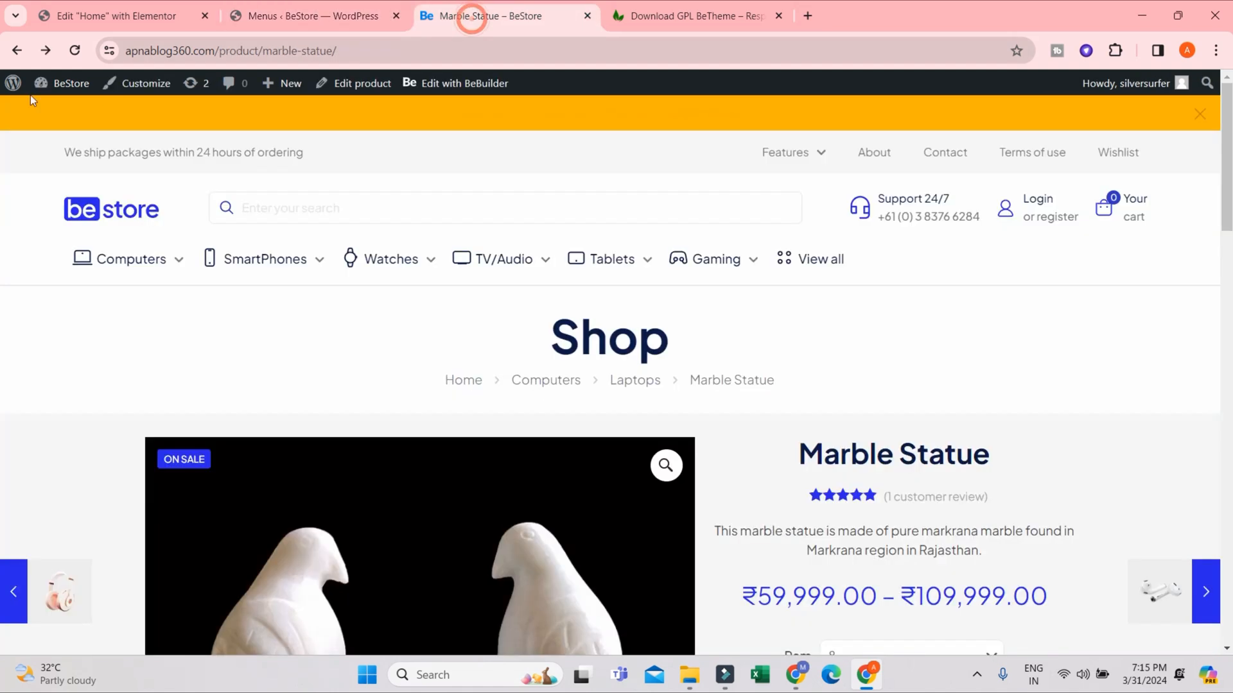
left_click(74, 50)
mouse_move(264, 258)
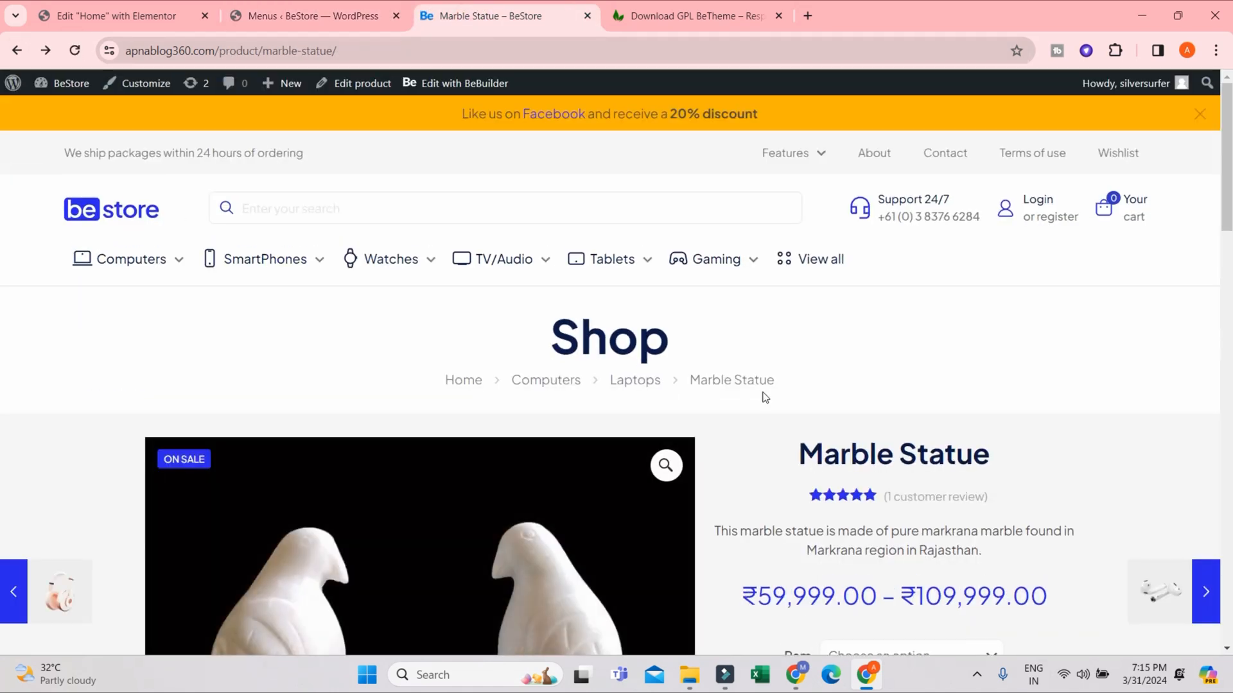
left_click(820, 261)
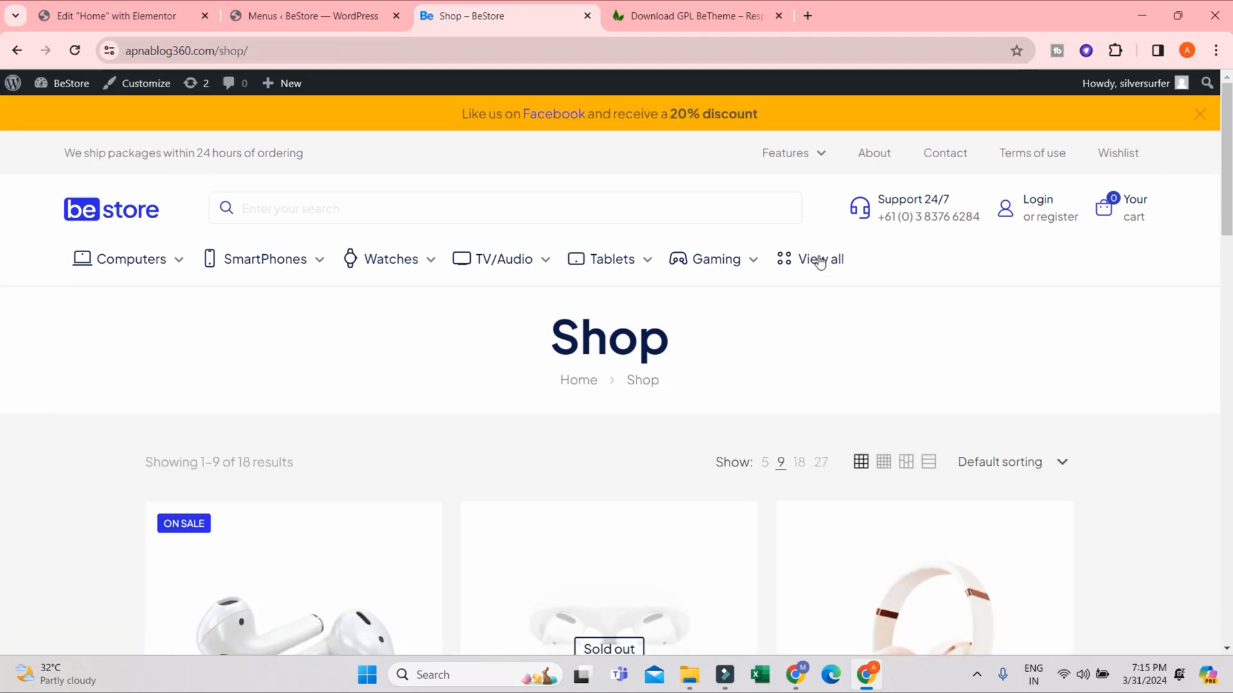
- Assign Menu 11 additionally to the Secondary Menu, Languages Menu, Social Menu Top and Accessibility Skip Links Menu locations and save it
left_click(313, 17)
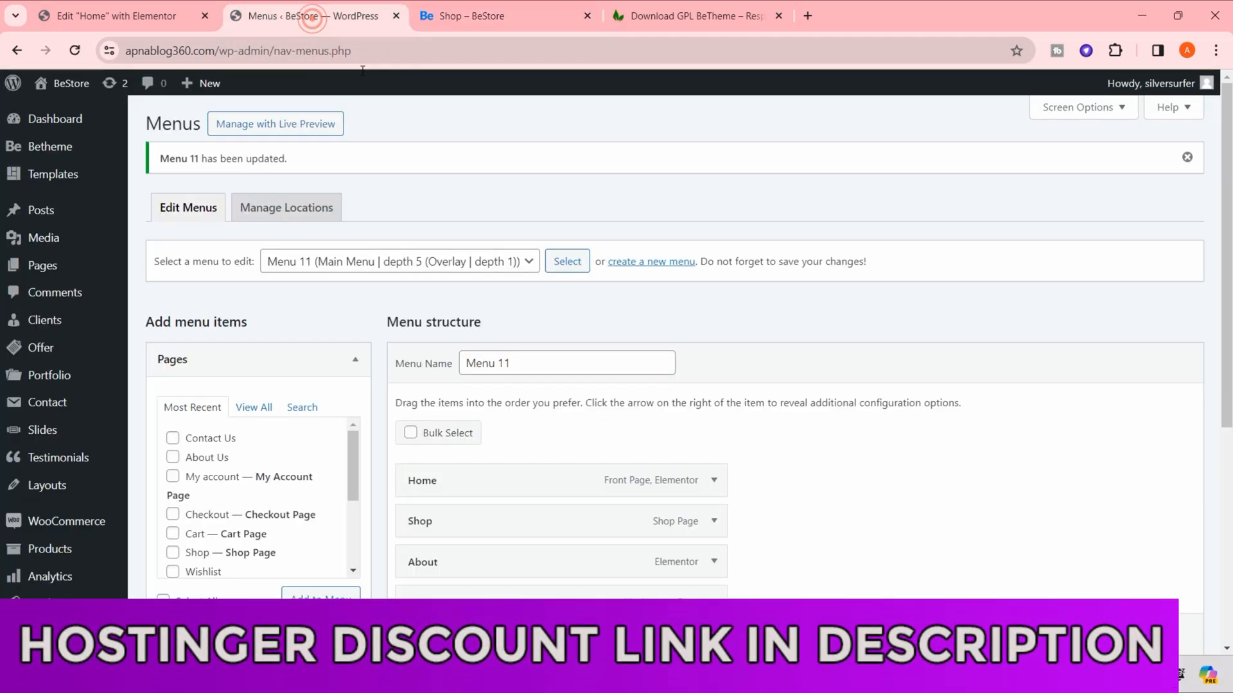
scroll(468, 482, "down", 3)
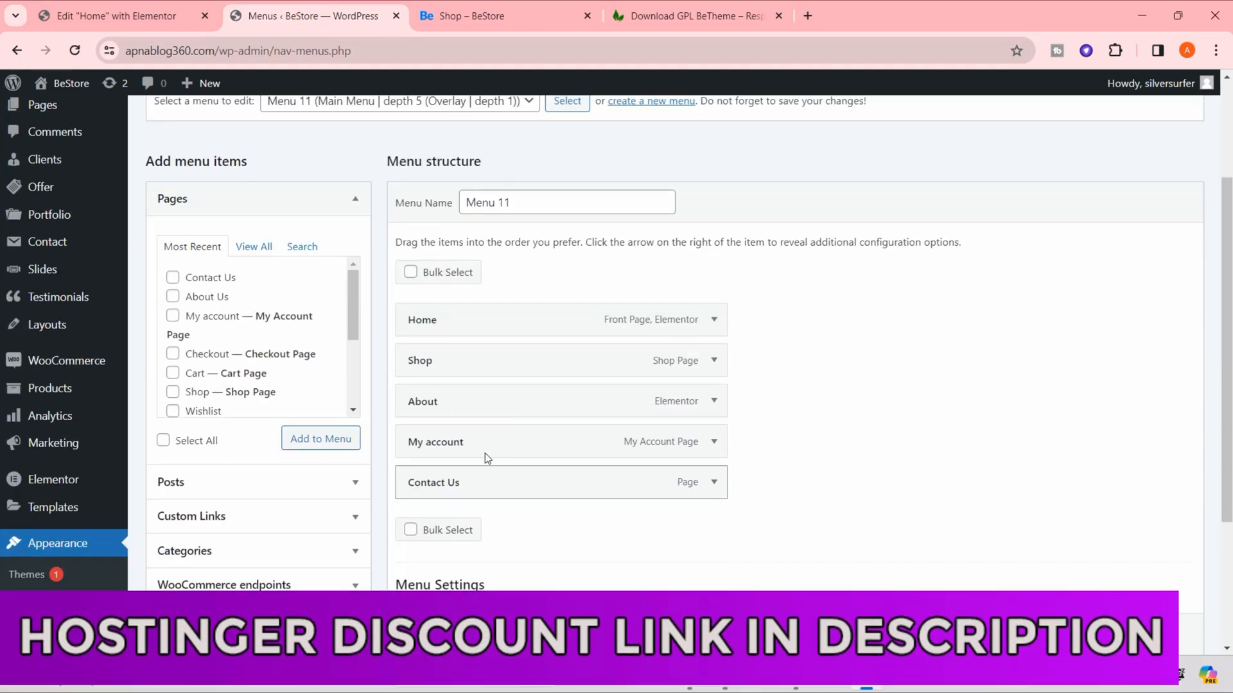
scroll(500, 533, "down", 3)
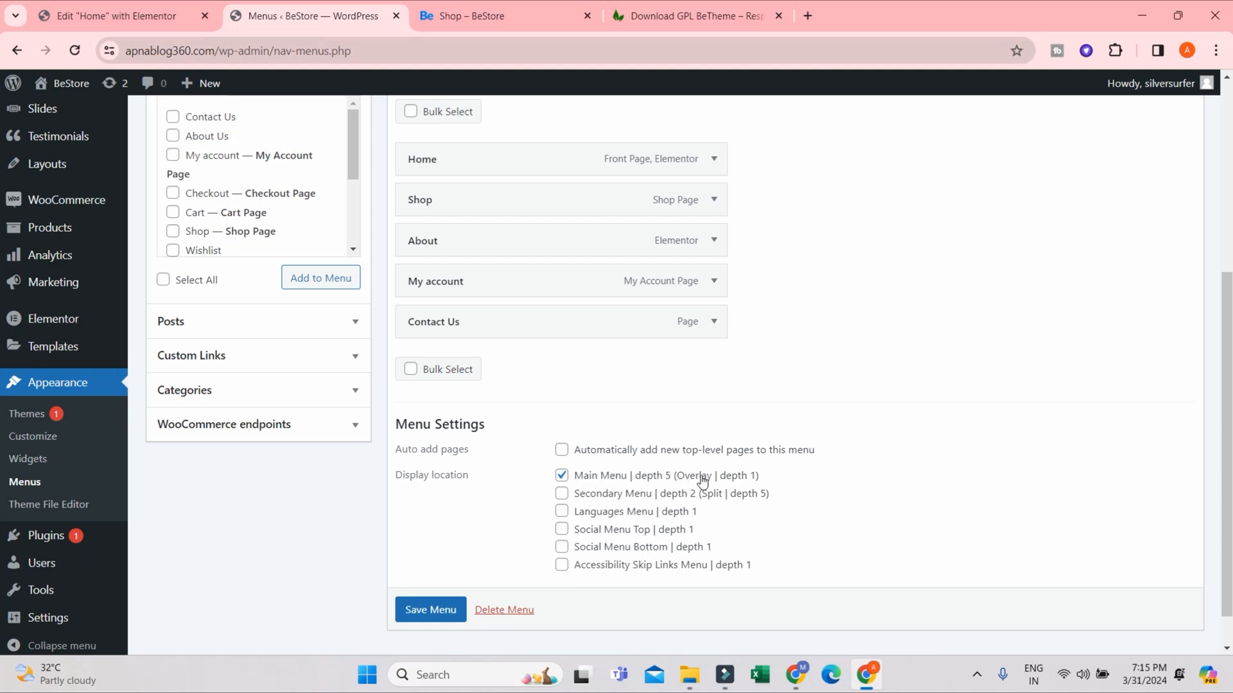
left_click(559, 569)
left_click(562, 546)
left_click(561, 493)
left_click(562, 511)
left_click(561, 546)
left_click(562, 529)
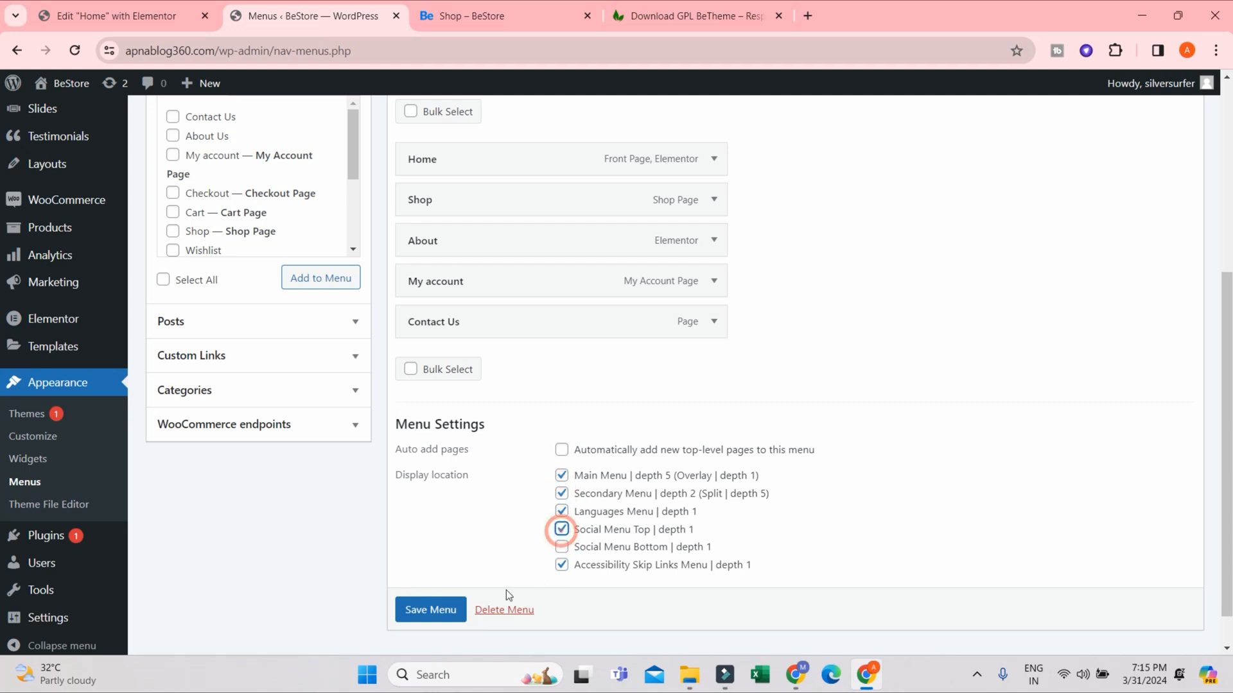
left_click(443, 607)
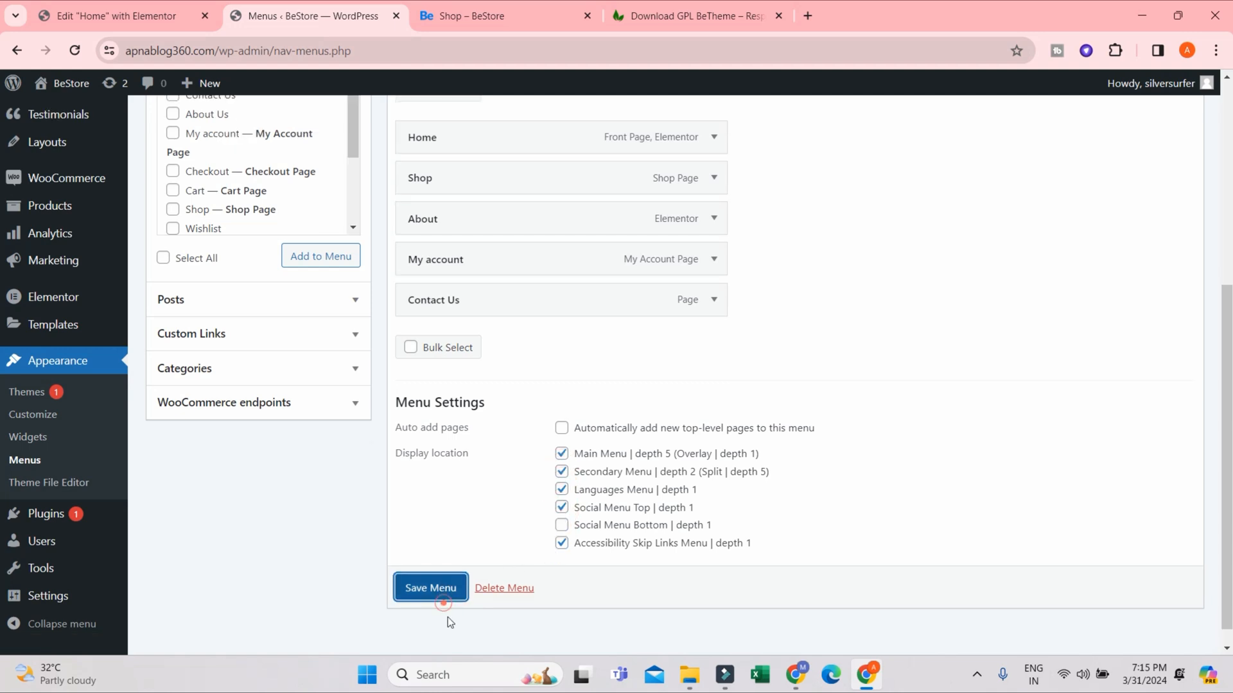
- Reload the storefront and examine the header navigation on the shop page and the homepage
left_click(476, 21)
left_click(75, 52)
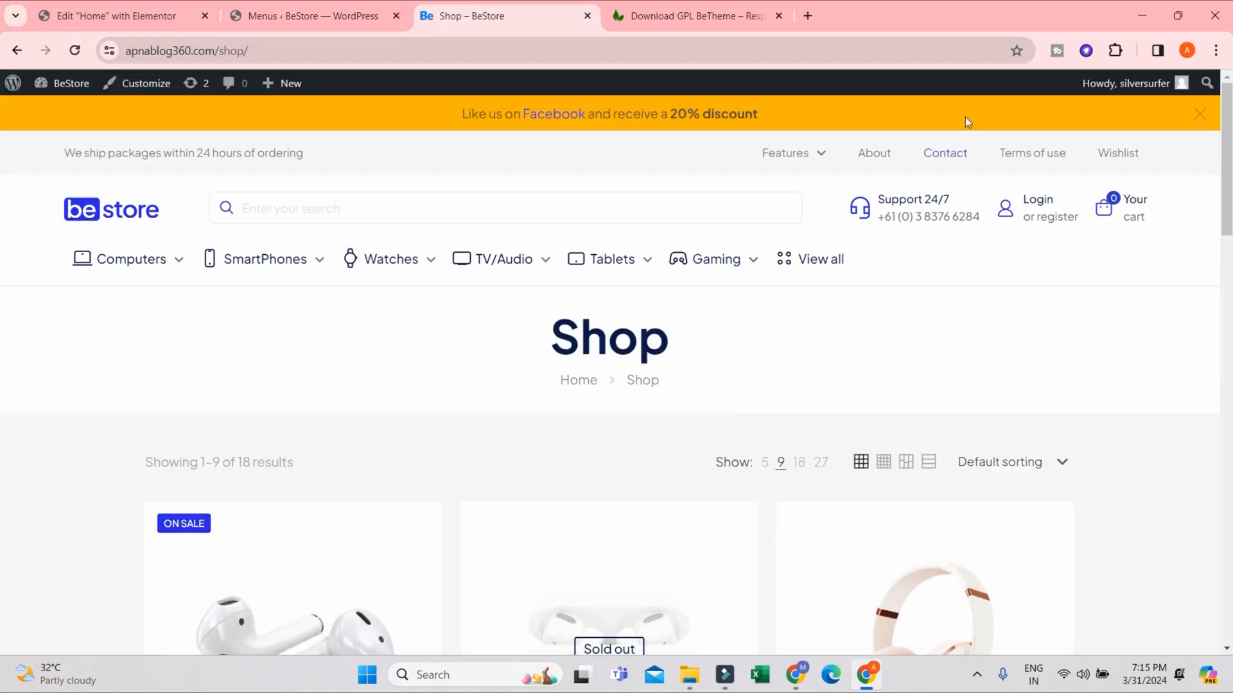
left_click(831, 260)
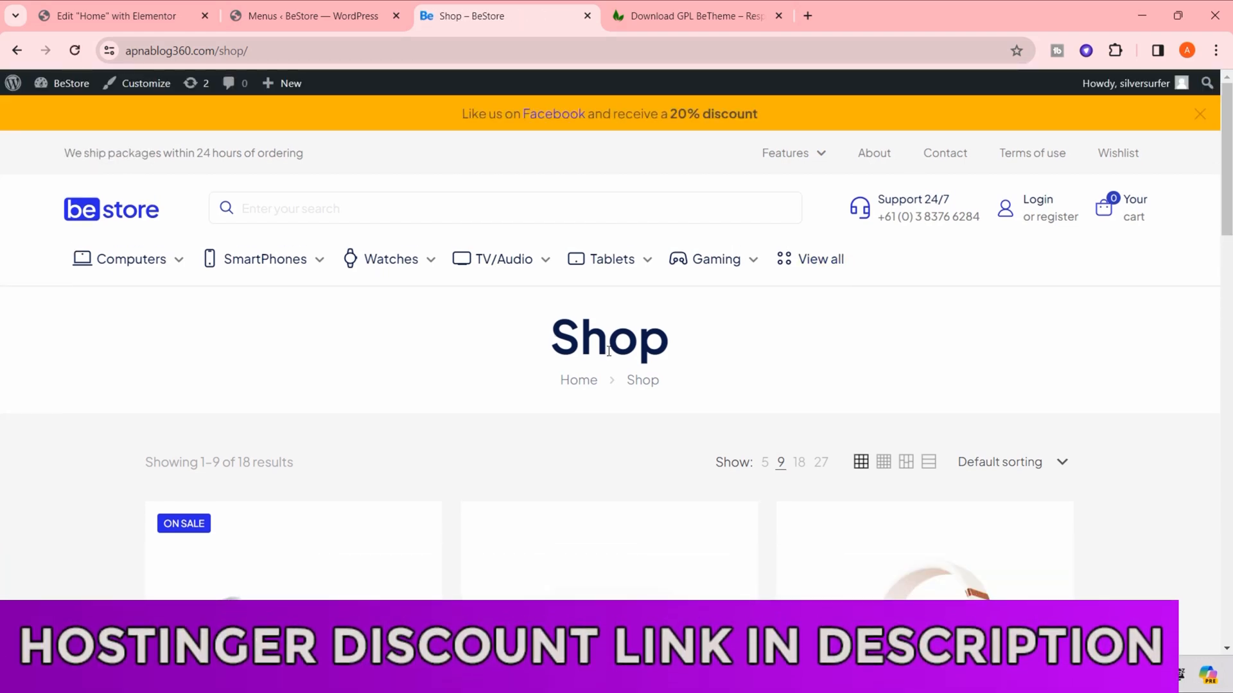
scroll(714, 433, "down", 3)
scroll(714, 433, "down", 4)
scroll(893, 436, "up", 7)
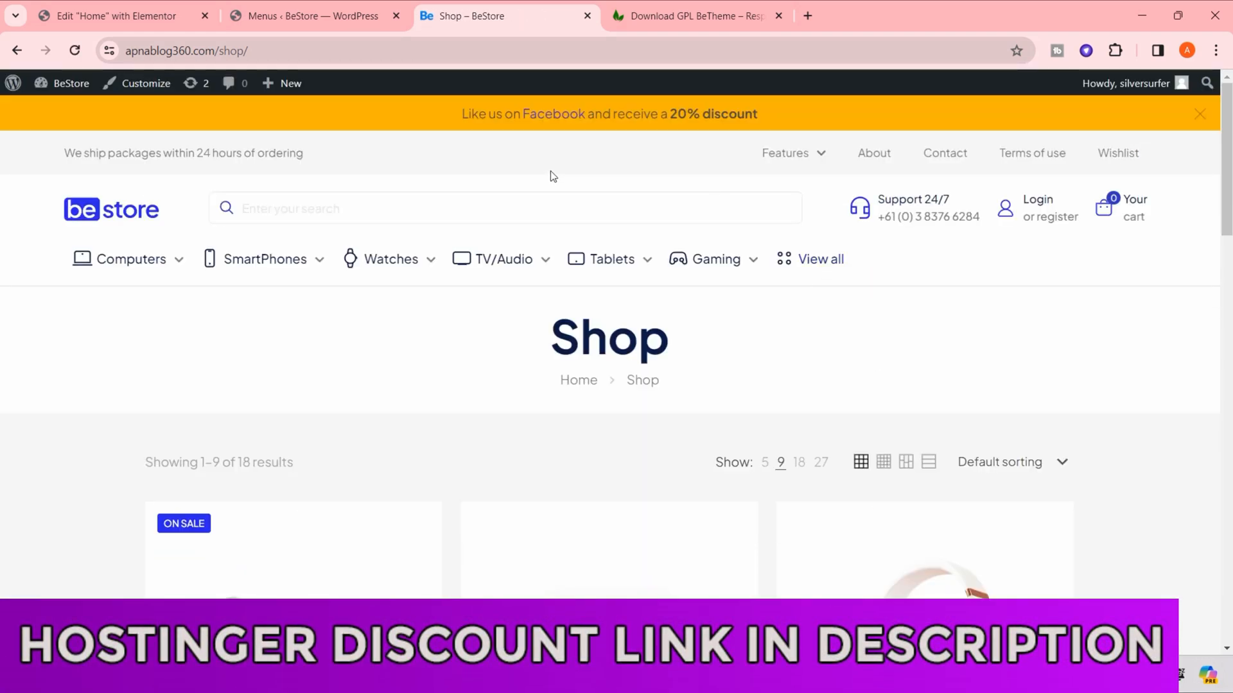
left_click(109, 210)
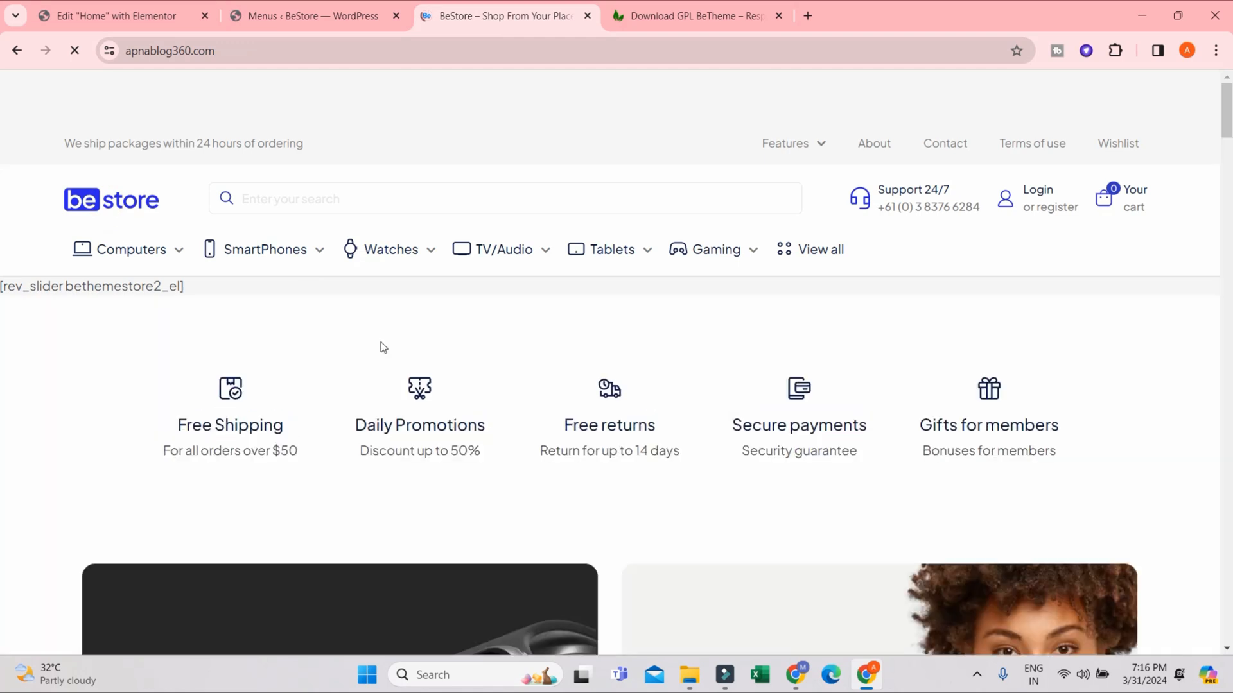
mouse_move(628, 264)
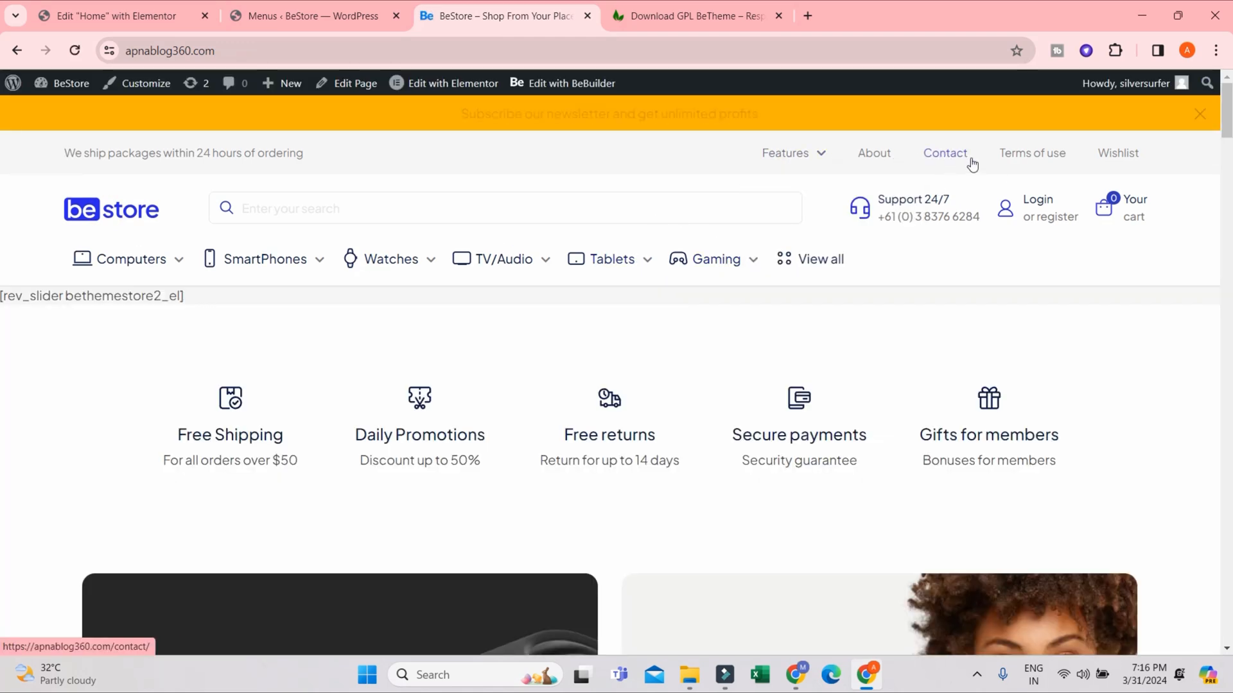
left_click_drag(1227, 125, 1225, 78)
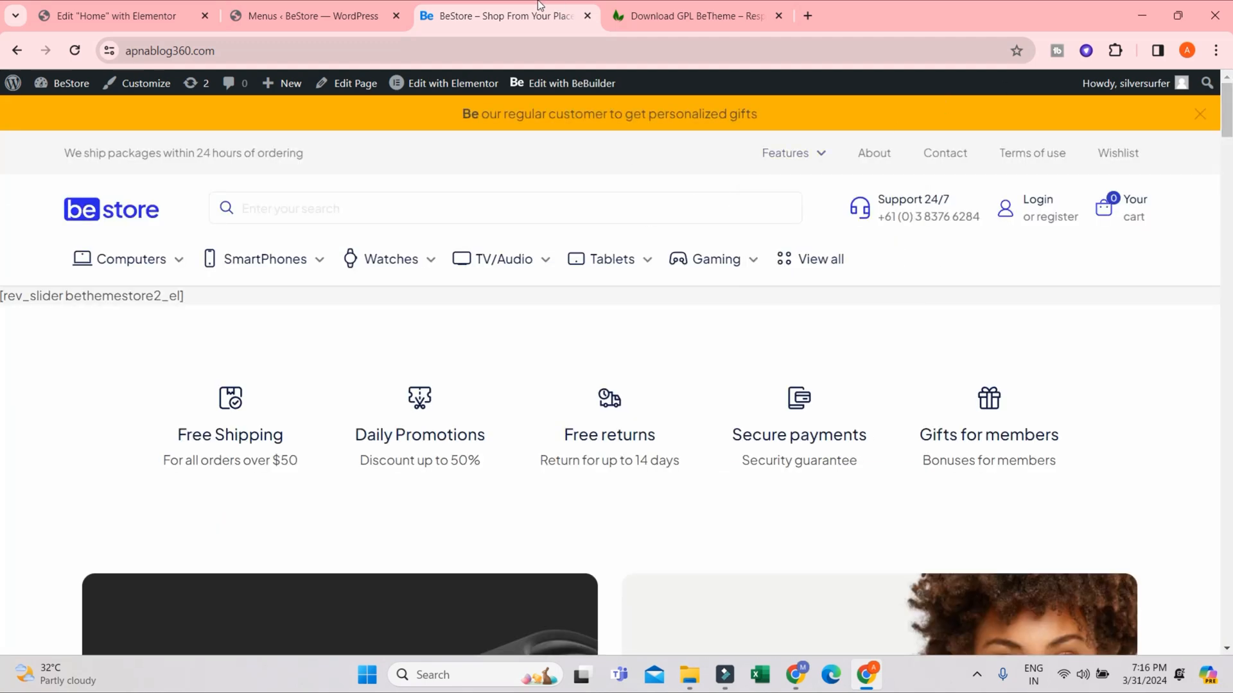
- Clear all assigned display locations of Menu 11, including Main Menu, in the menu settings
left_click(338, 14)
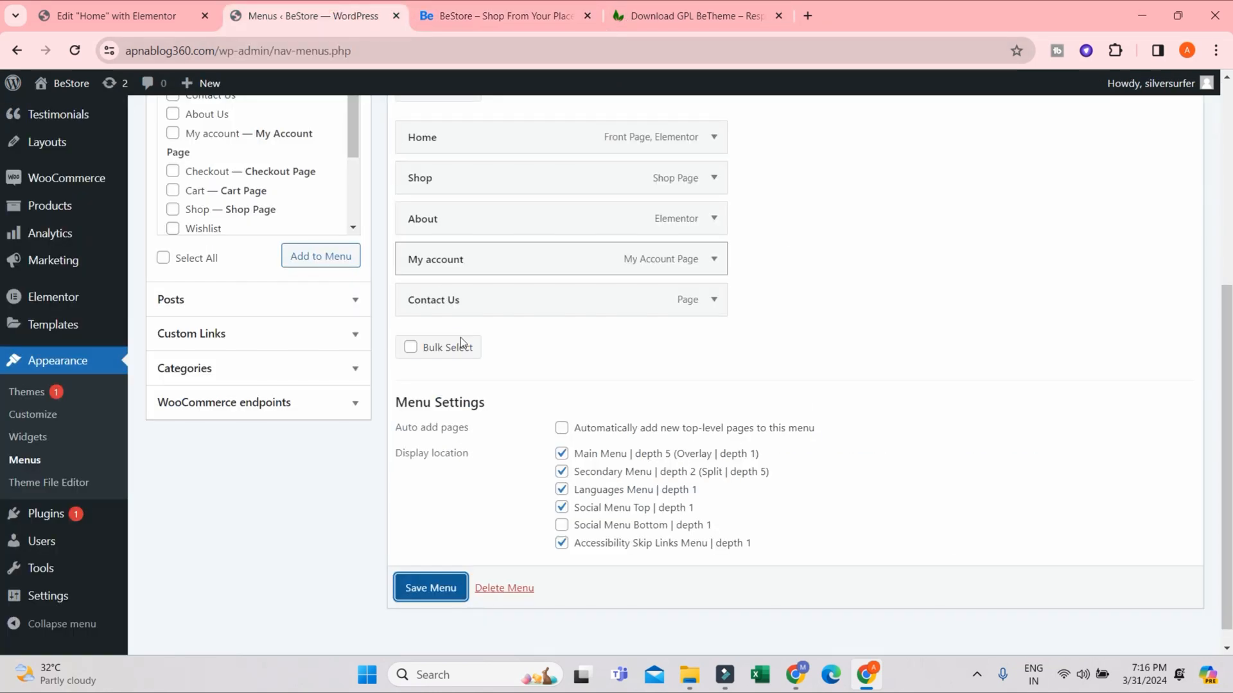
scroll(649, 355, "up", 3)
scroll(584, 396, "down", 3)
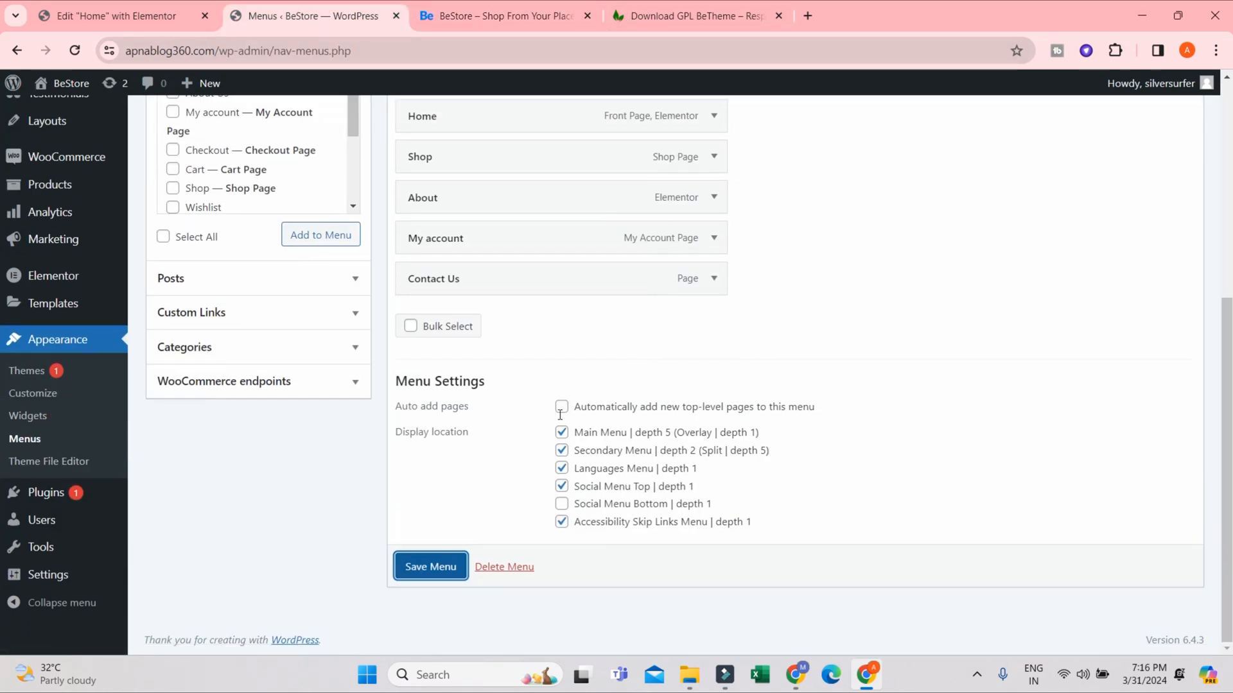
left_click(562, 433)
left_click(562, 450)
left_click(562, 468)
left_click(562, 486)
left_click(563, 522)
- Choose Menu 11 from the existing menus and load it for editing
scroll(613, 369, "up", 5)
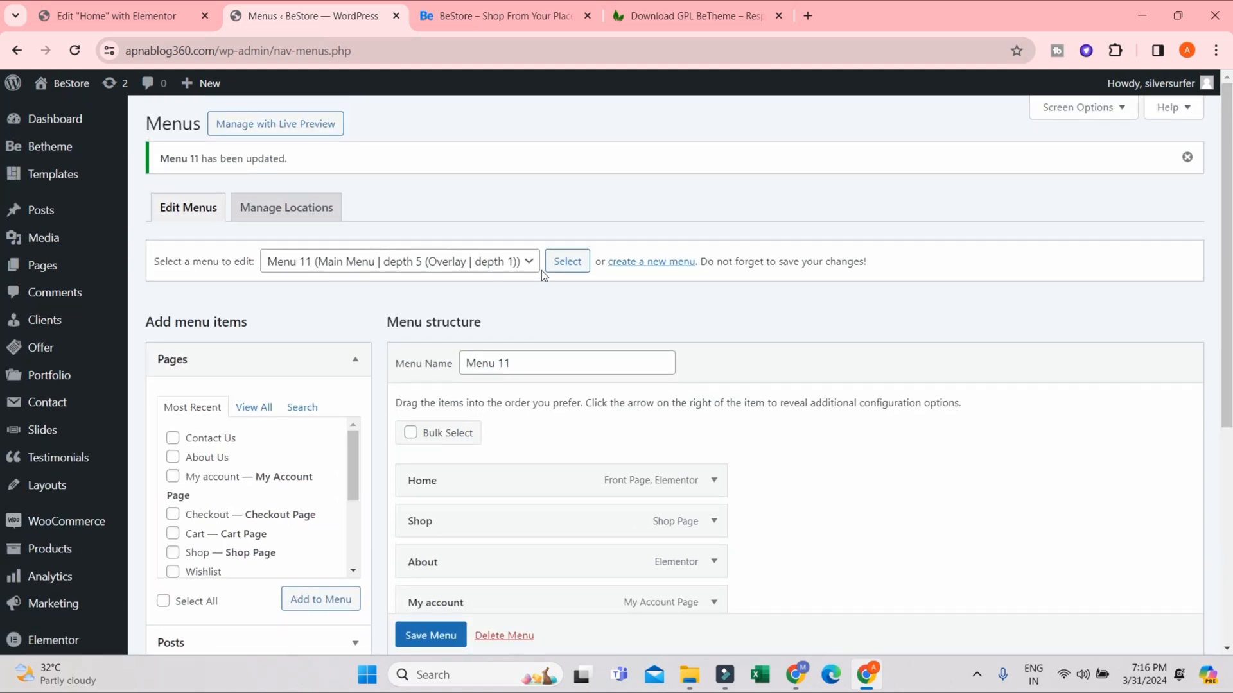
left_click(533, 270)
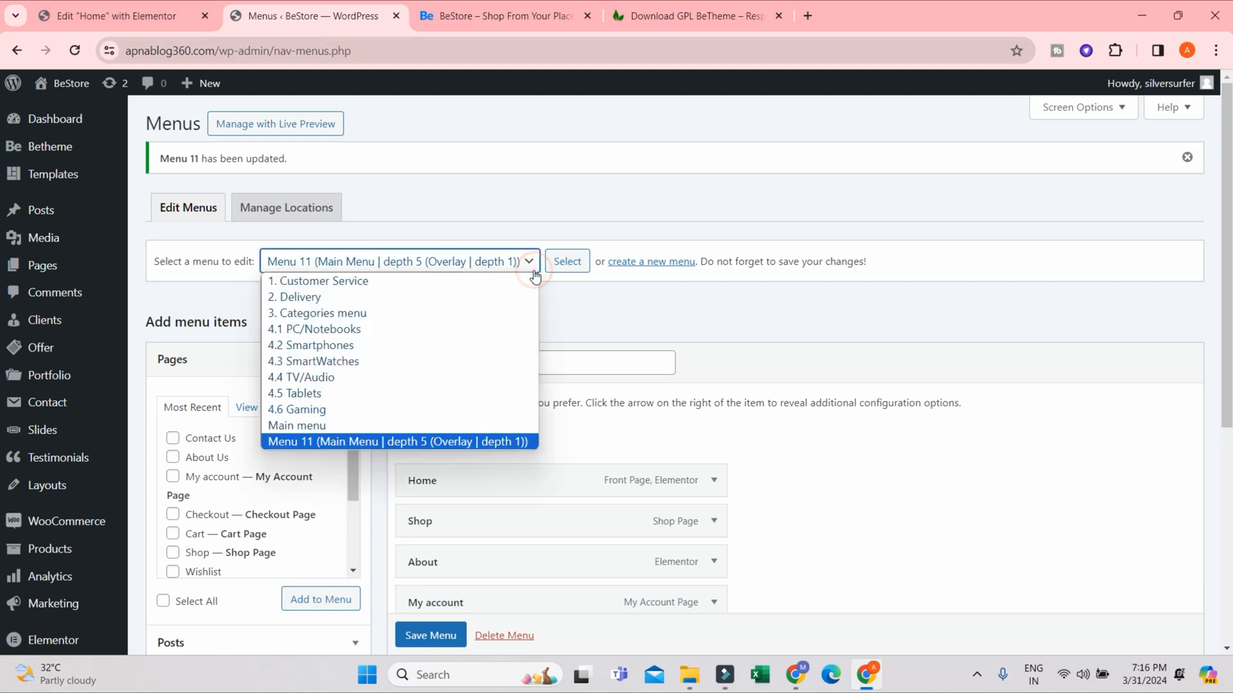
left_click(380, 441)
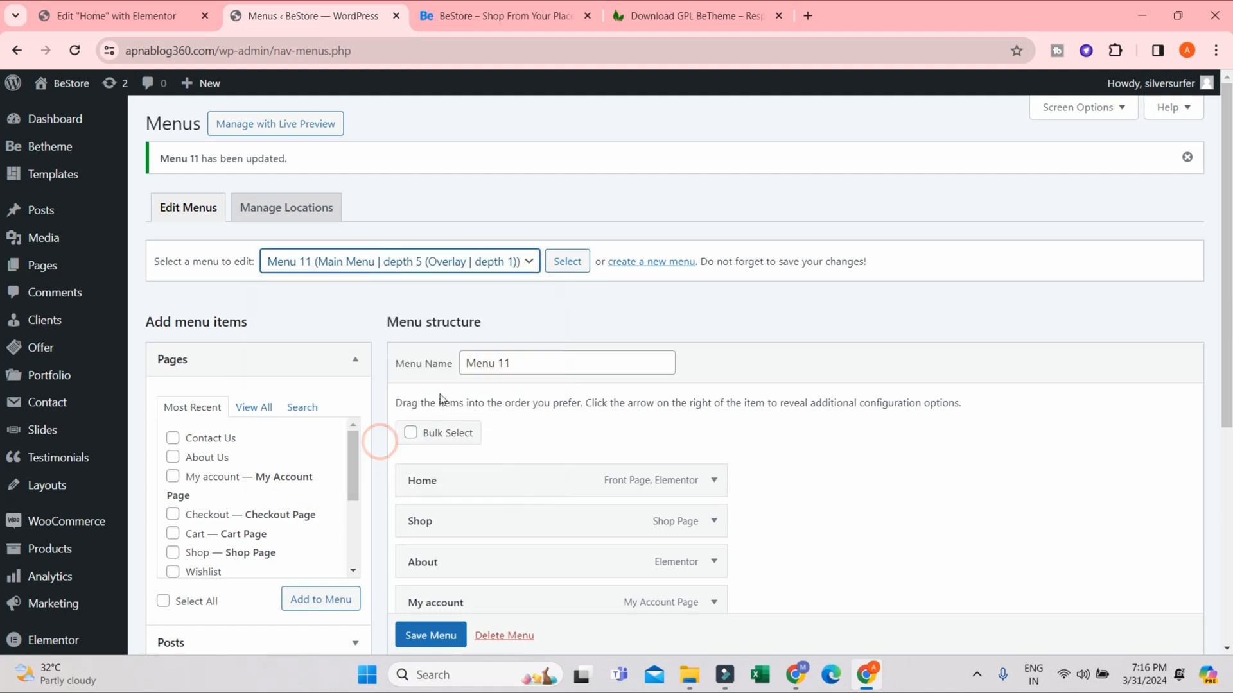
left_click(568, 262)
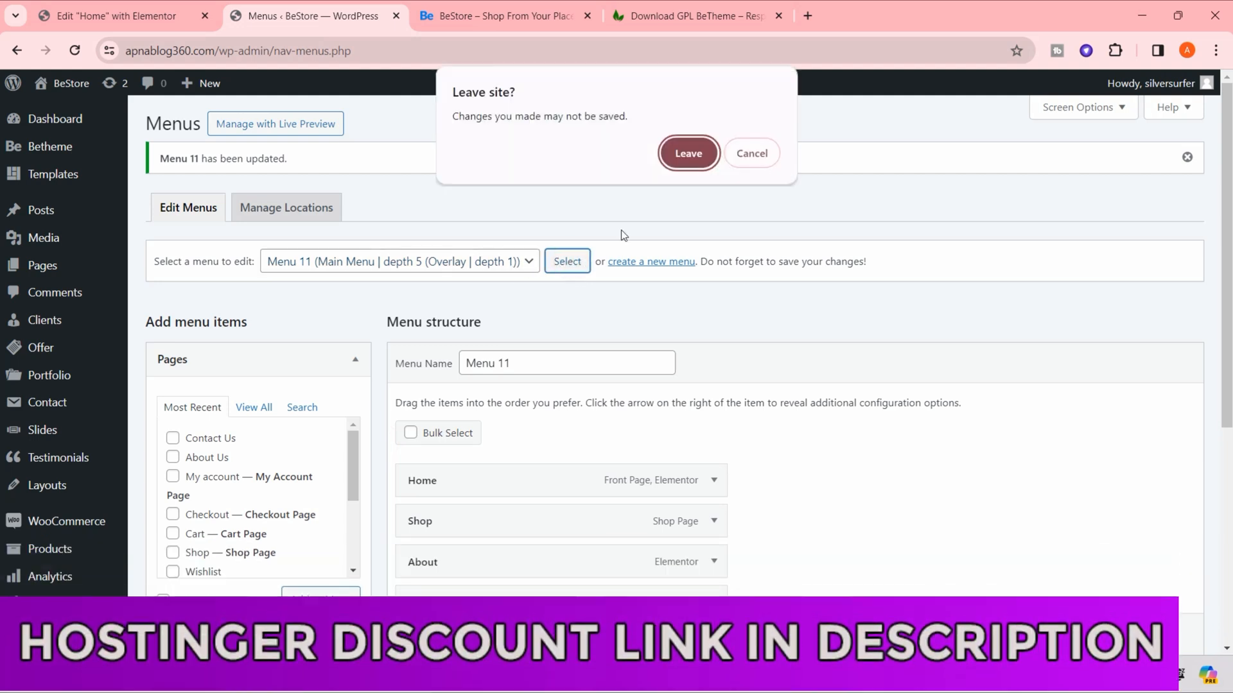